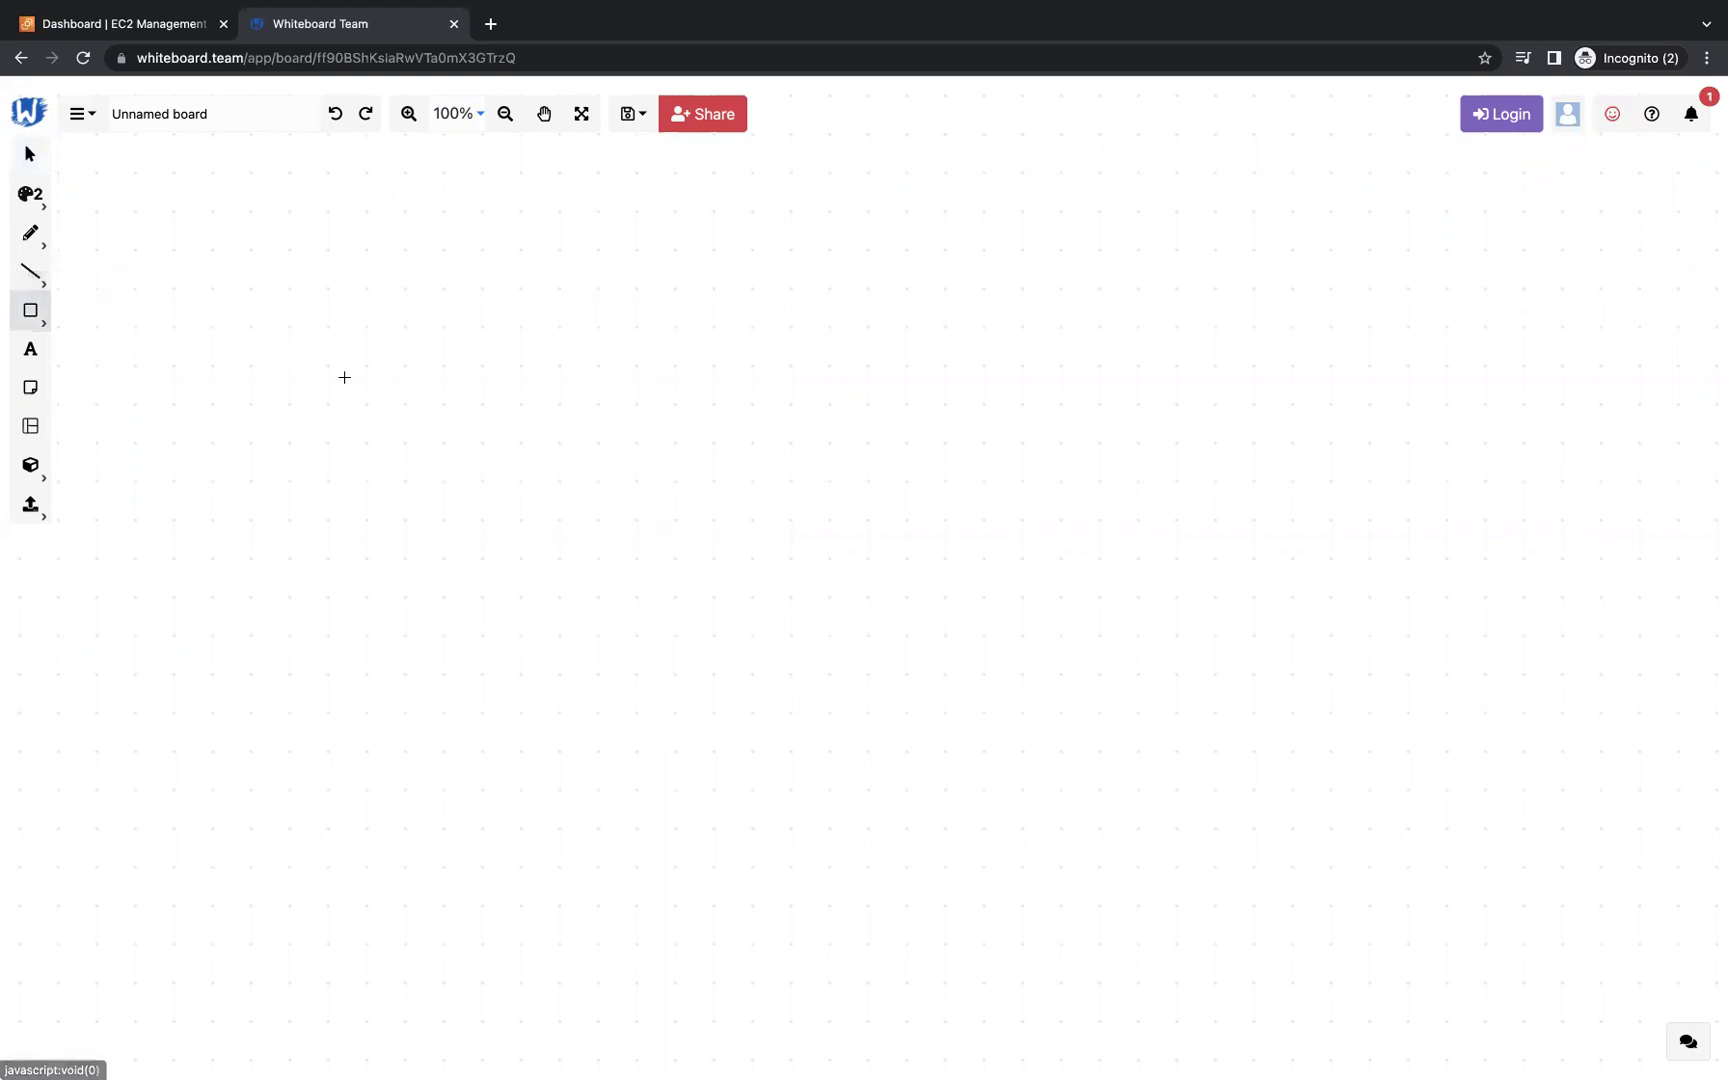
# - Draw a large outlined rectangle across the middle of the board and label it "aws" above its upper-left corner
pyautogui.moveTo(338, 370); pyautogui.dragTo(1218, 617)
pyautogui.moveTo(1305, 712)
pyautogui.mouseDown()
pyautogui.moveTo(1372, 779)
pyautogui.moveTo(1605, 903)
pyautogui.mouseUp()
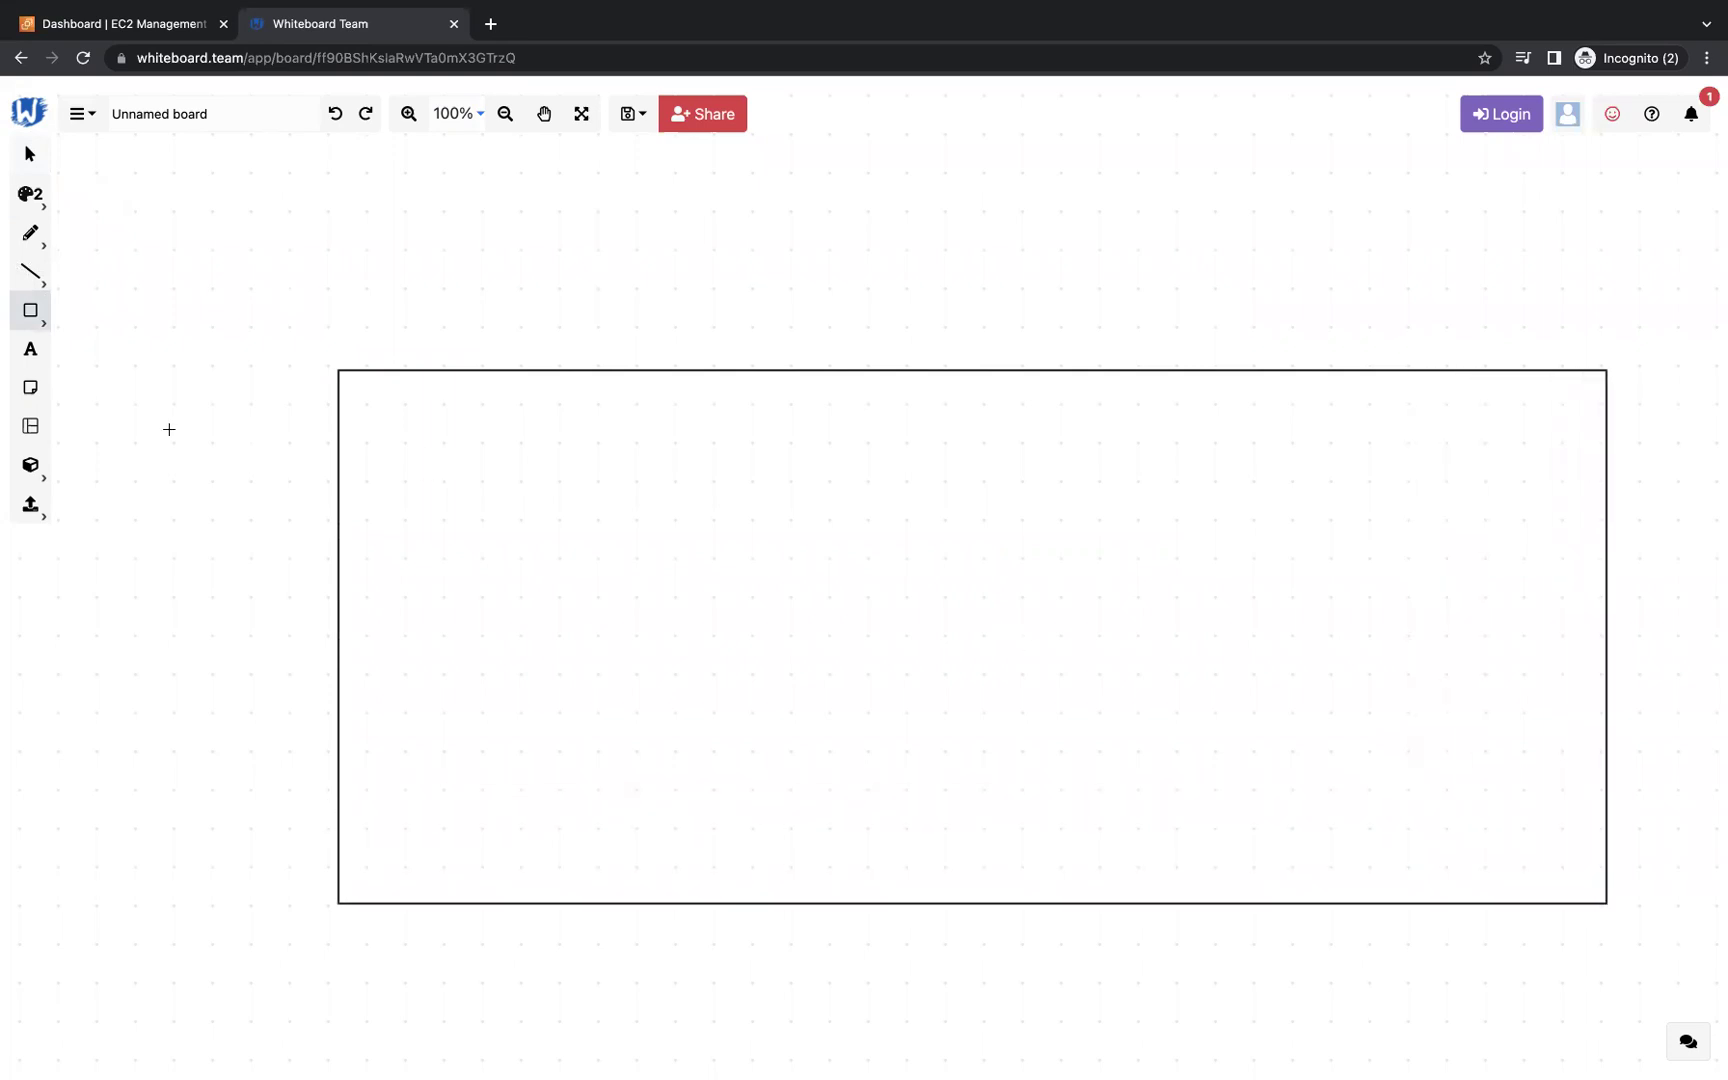
pyautogui.click(30, 349)
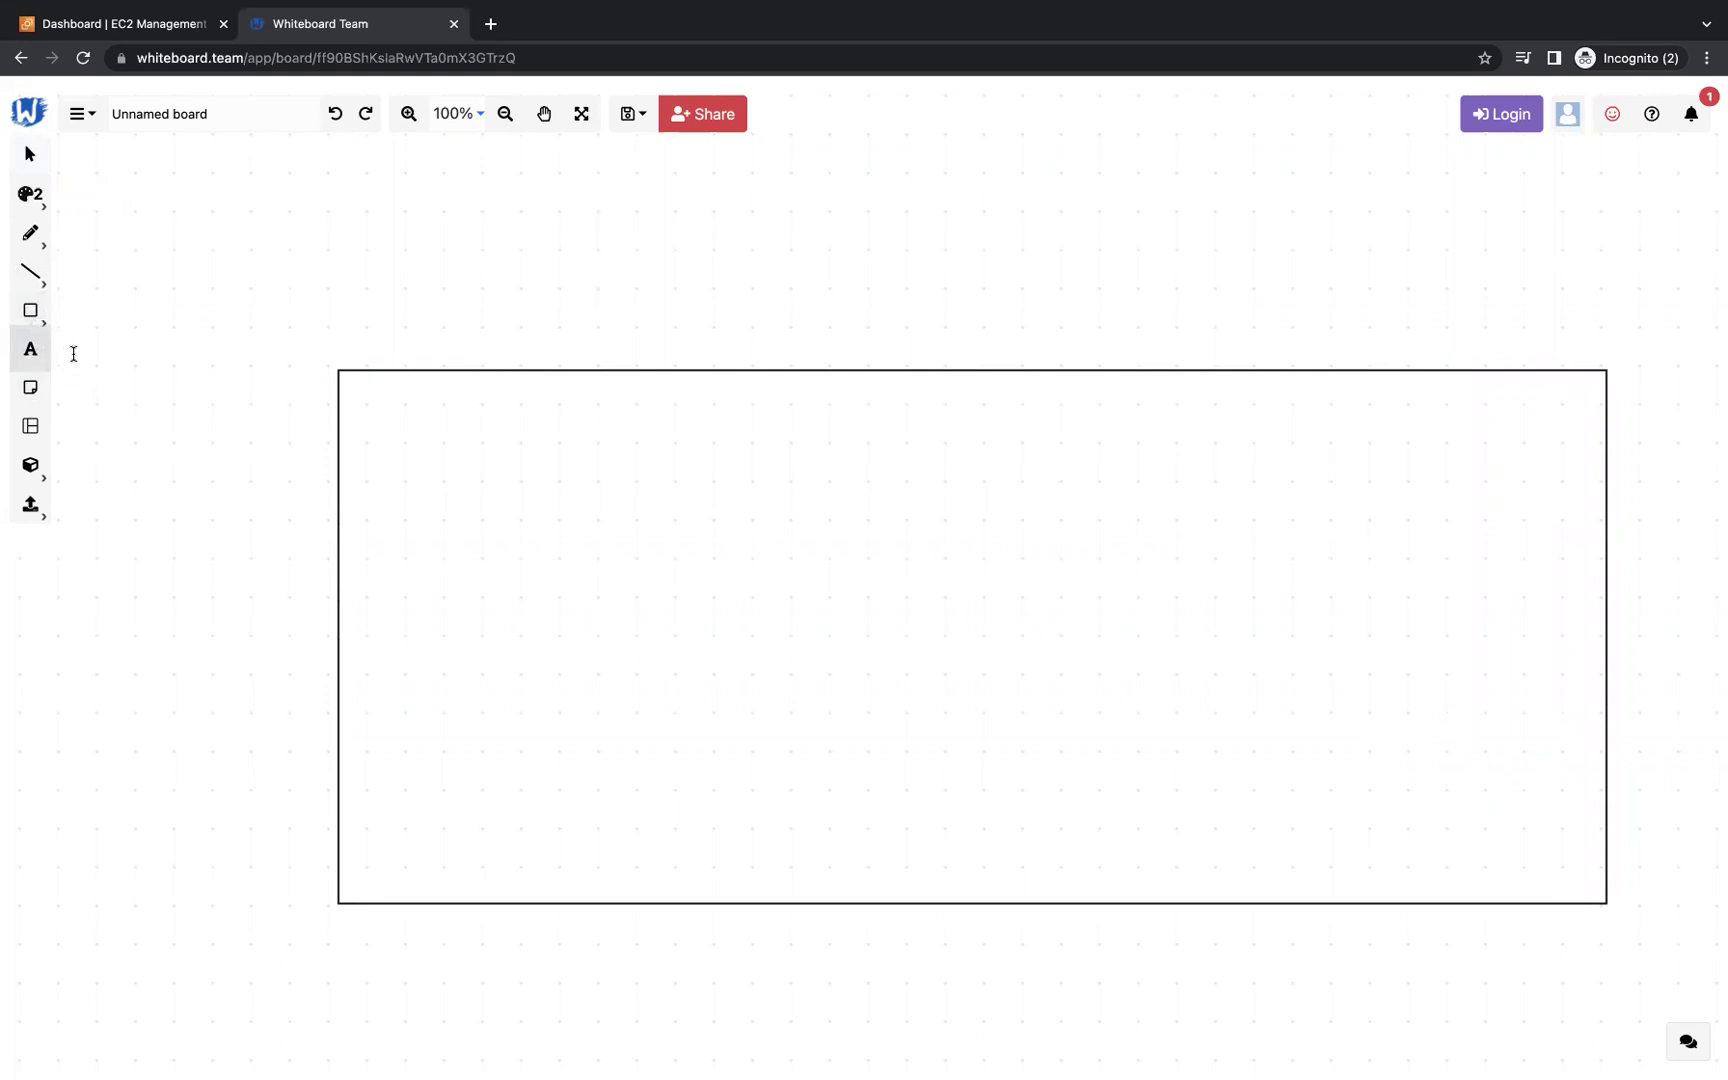
pyautogui.click(405, 342)
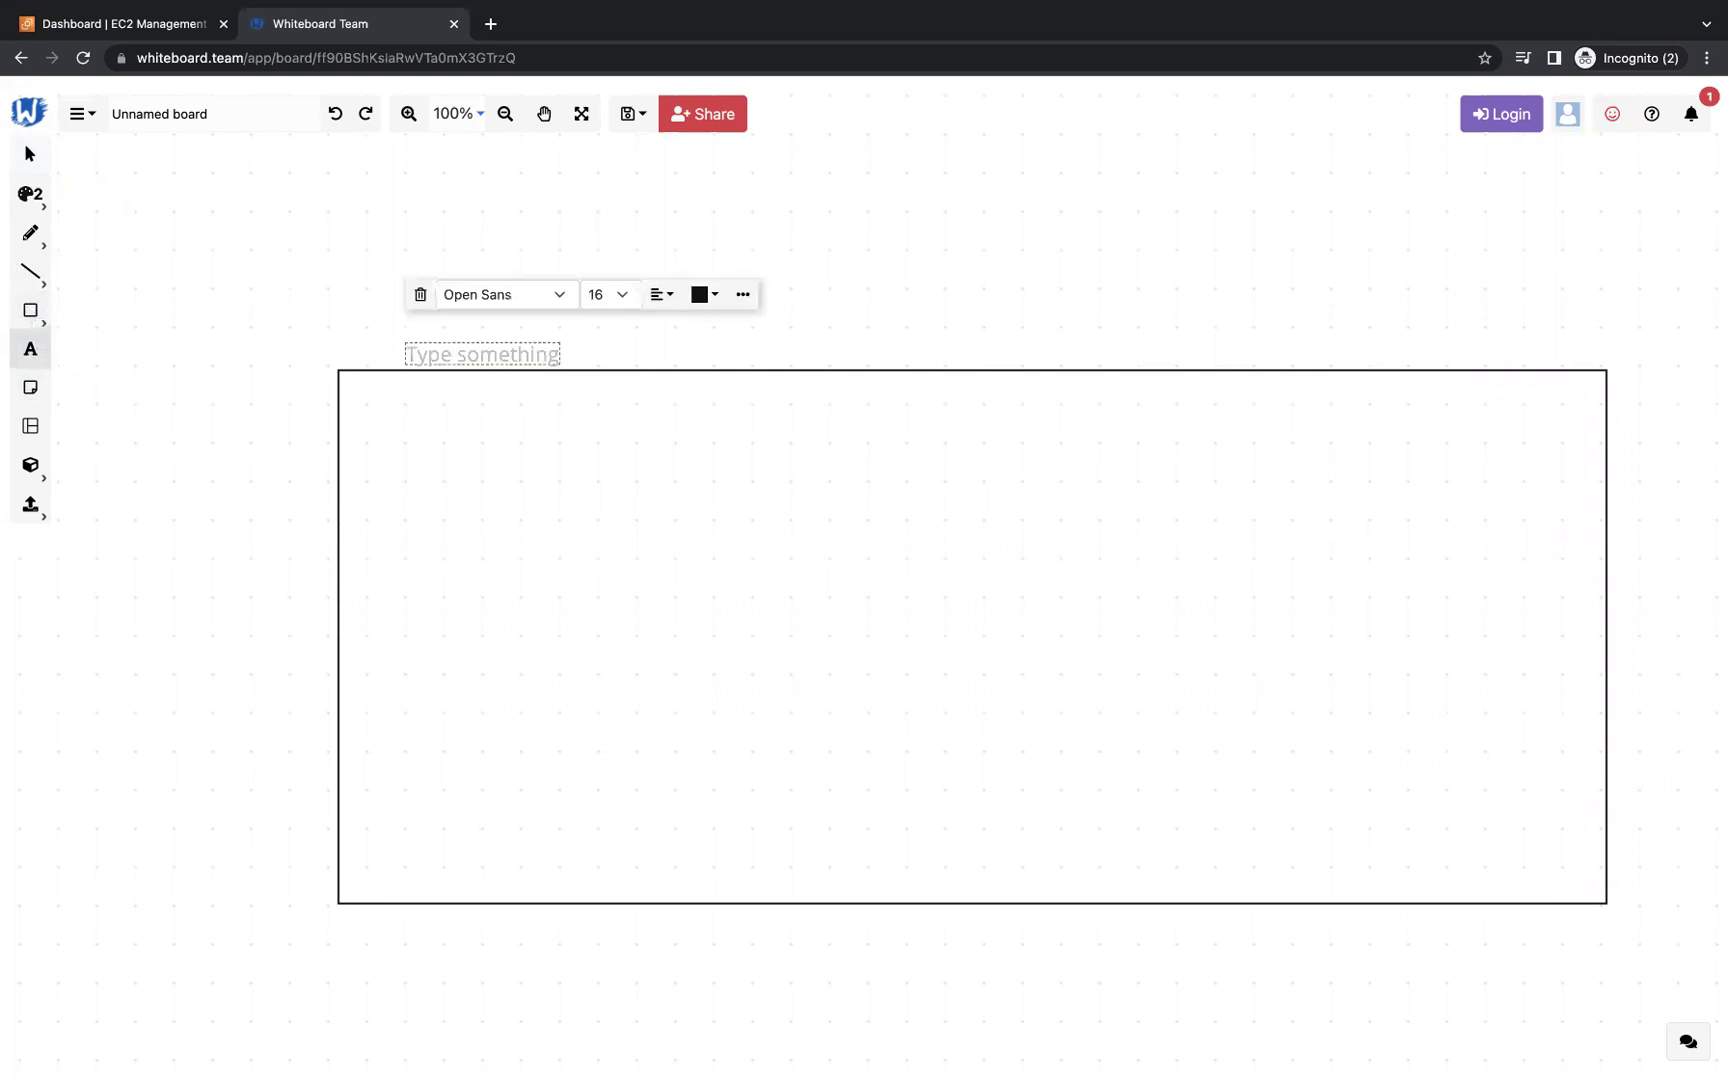
pyautogui.write('aws')
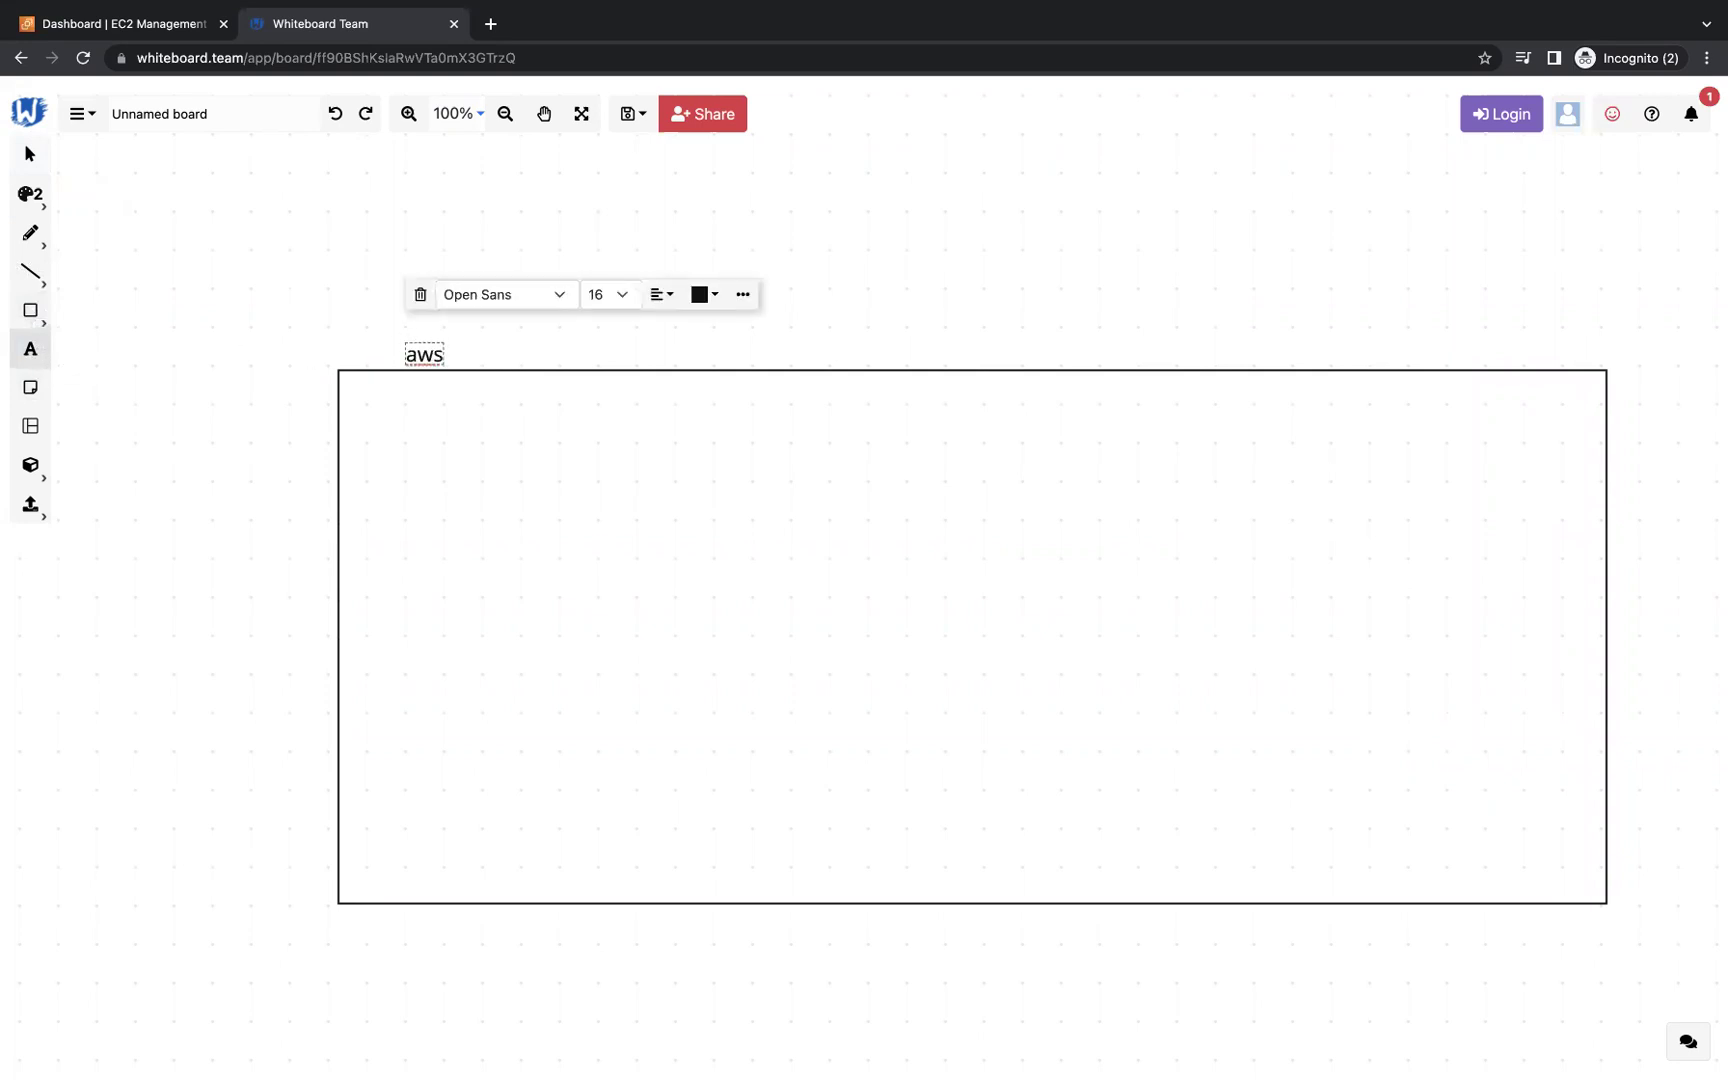
# - Draw three smaller outlined rectangles side by side inside the aws rectangle
pyautogui.click(48, 324)
pyautogui.click(79, 323)
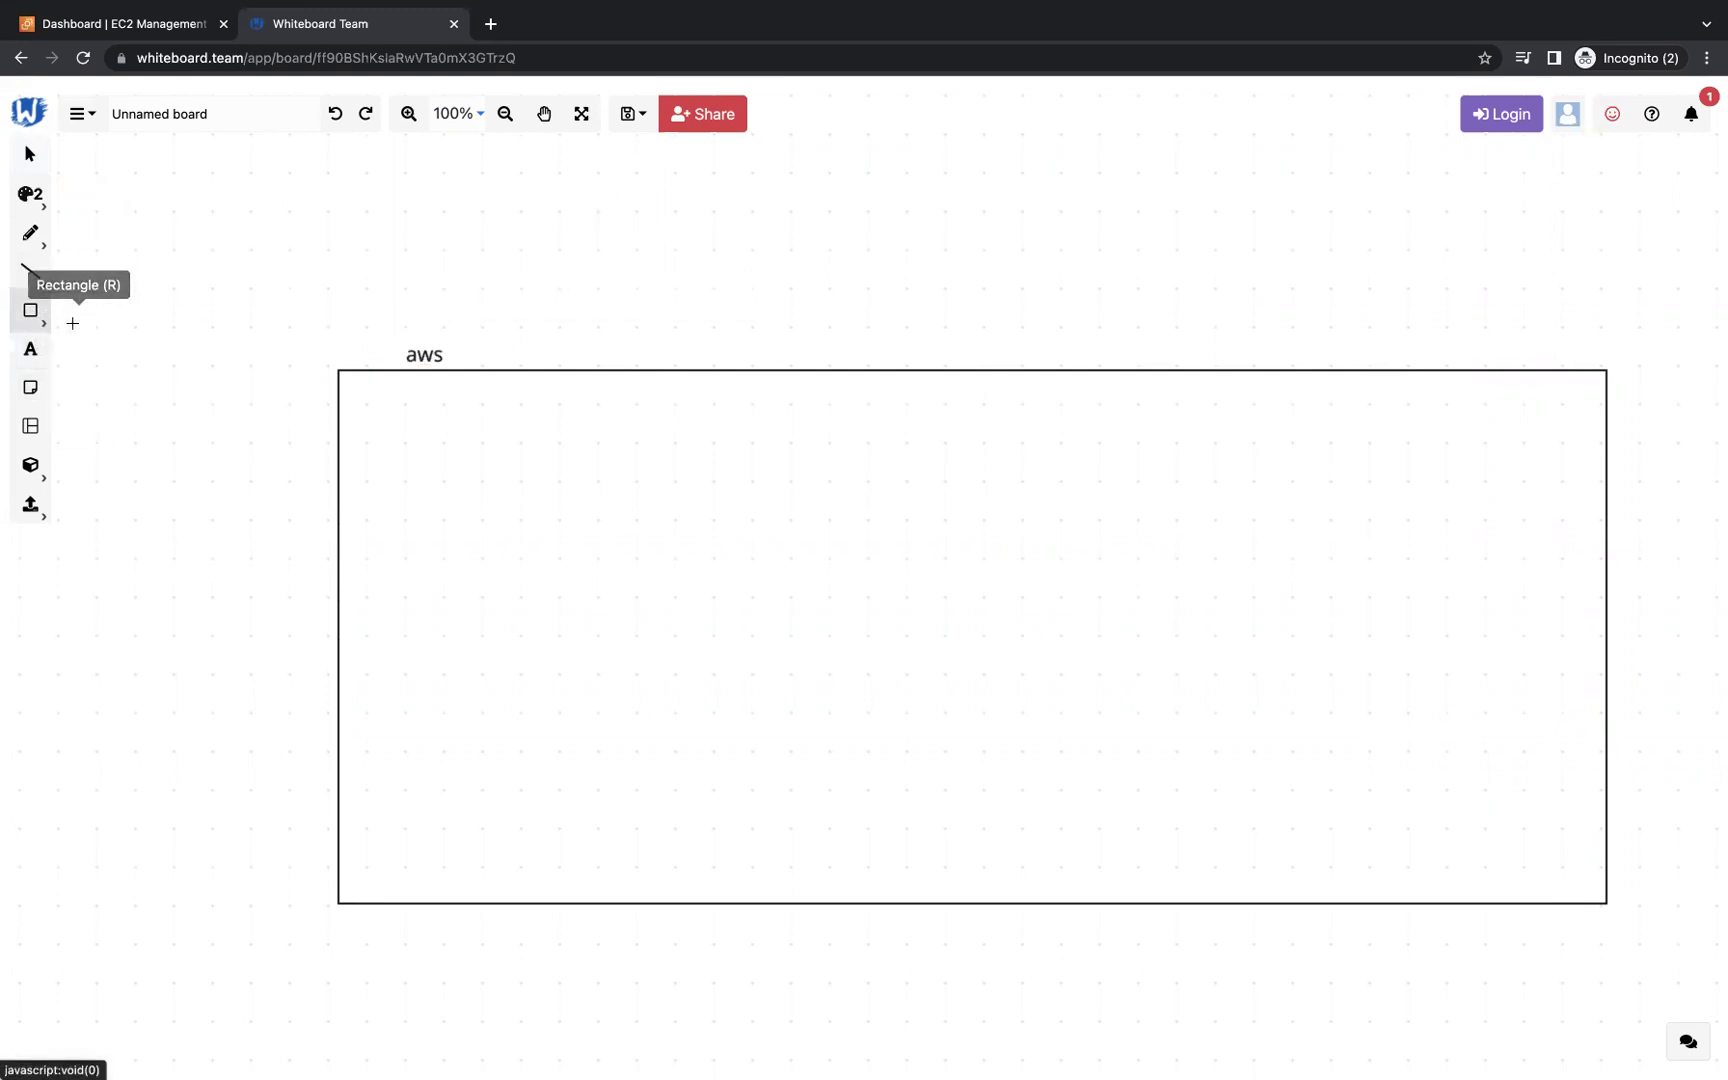
pyautogui.click(409, 571)
pyautogui.moveTo(502, 670); pyautogui.dragTo(657, 795)
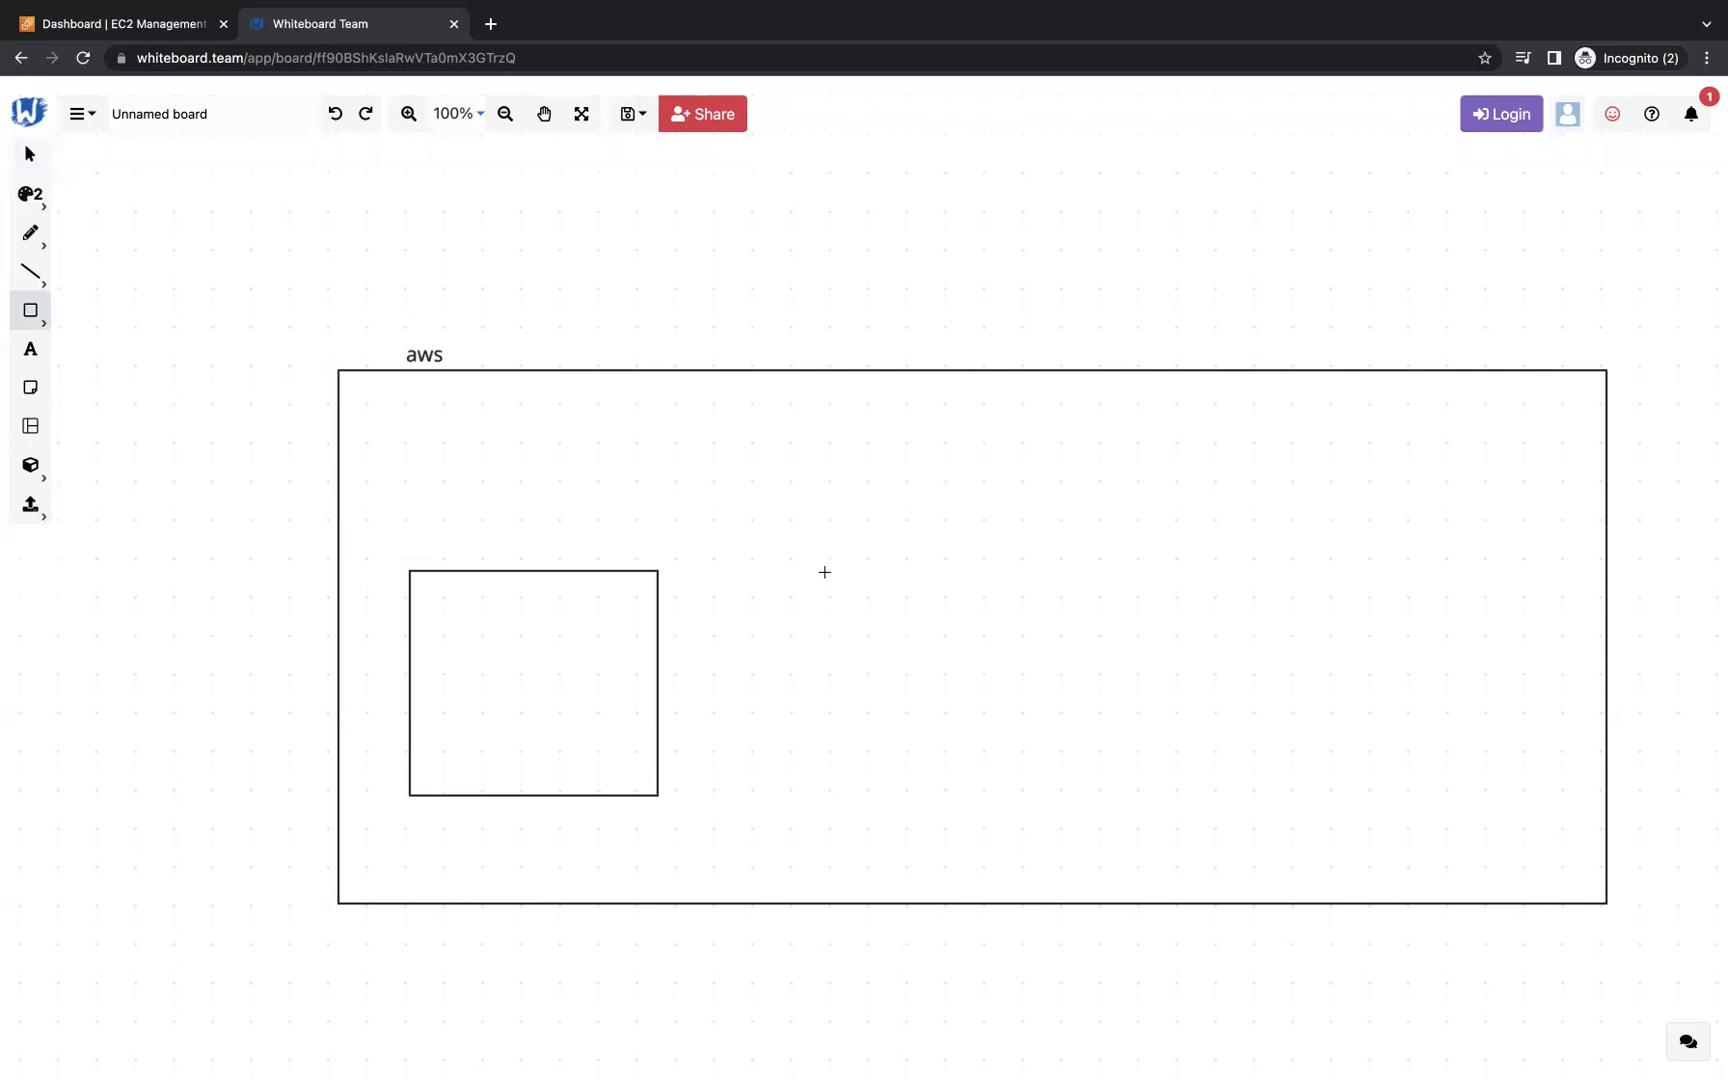
pyautogui.moveTo(819, 562); pyautogui.dragTo(1069, 790)
pyautogui.moveTo(1230, 568); pyautogui.dragTo(1535, 799)
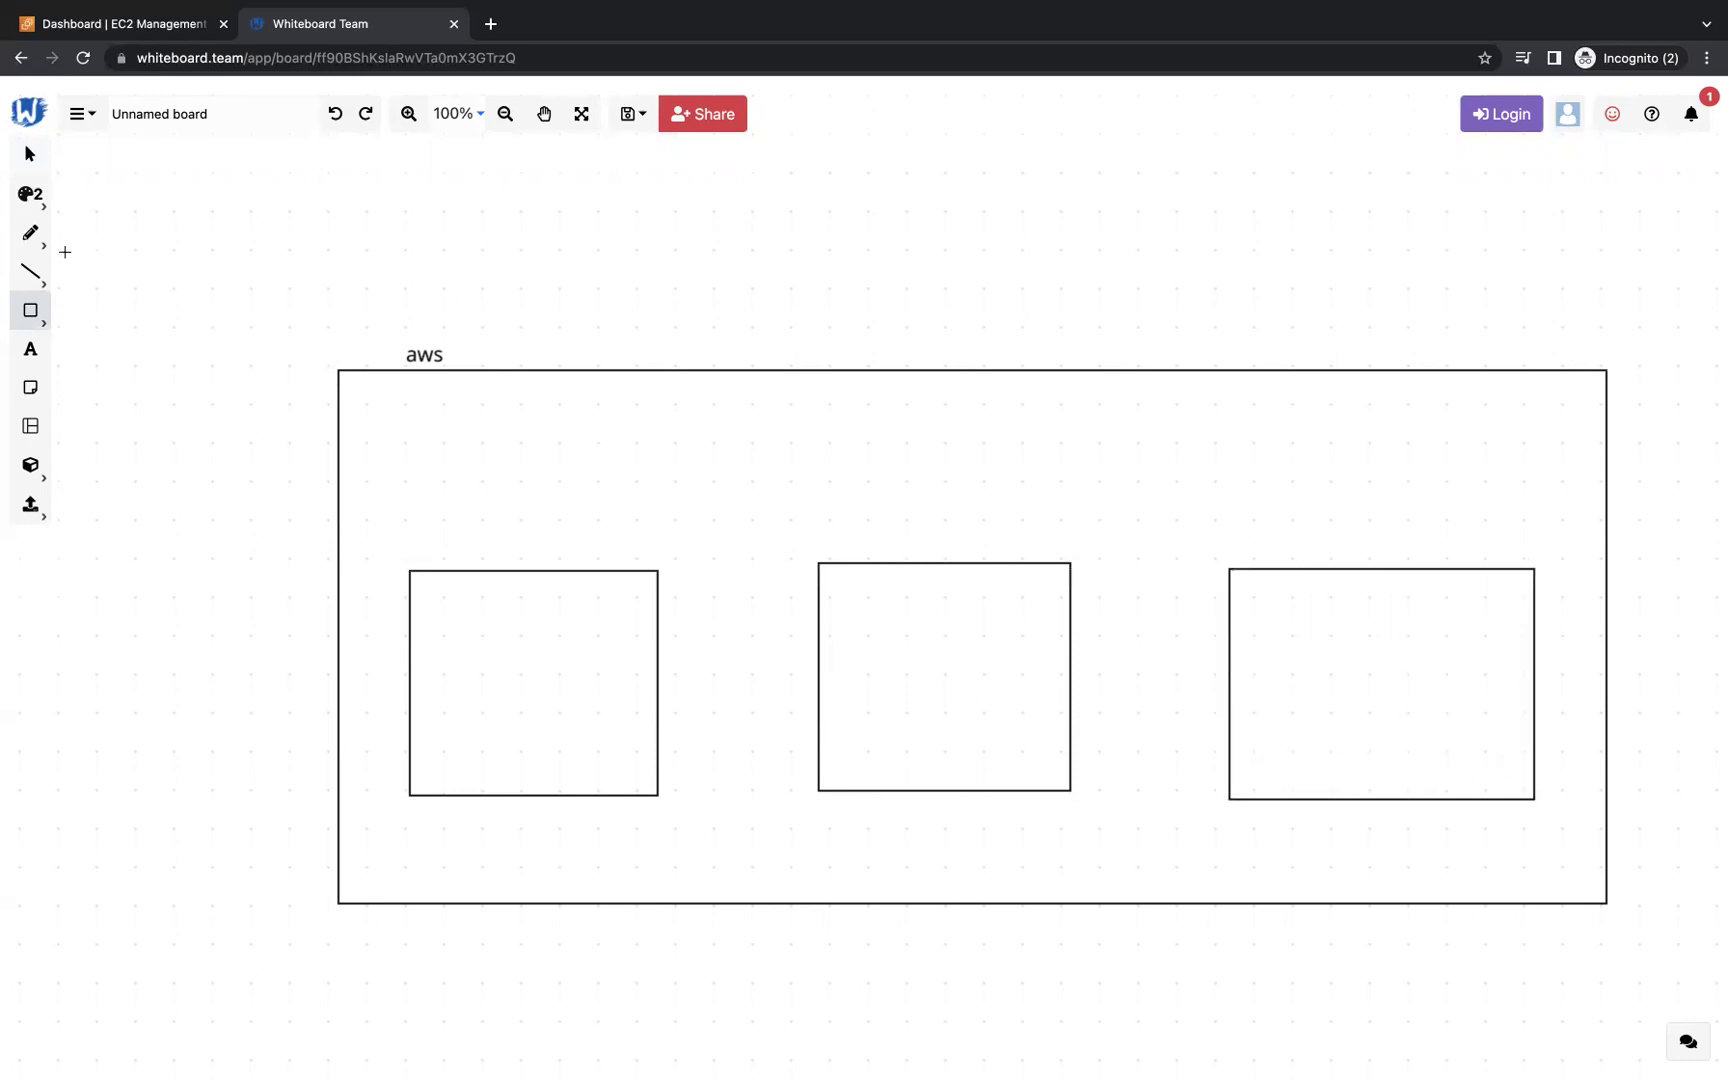
# - Label each of the three inner rectangles "vpc" just above its upper edge
pyautogui.click(30, 348)
pyautogui.click(496, 545)
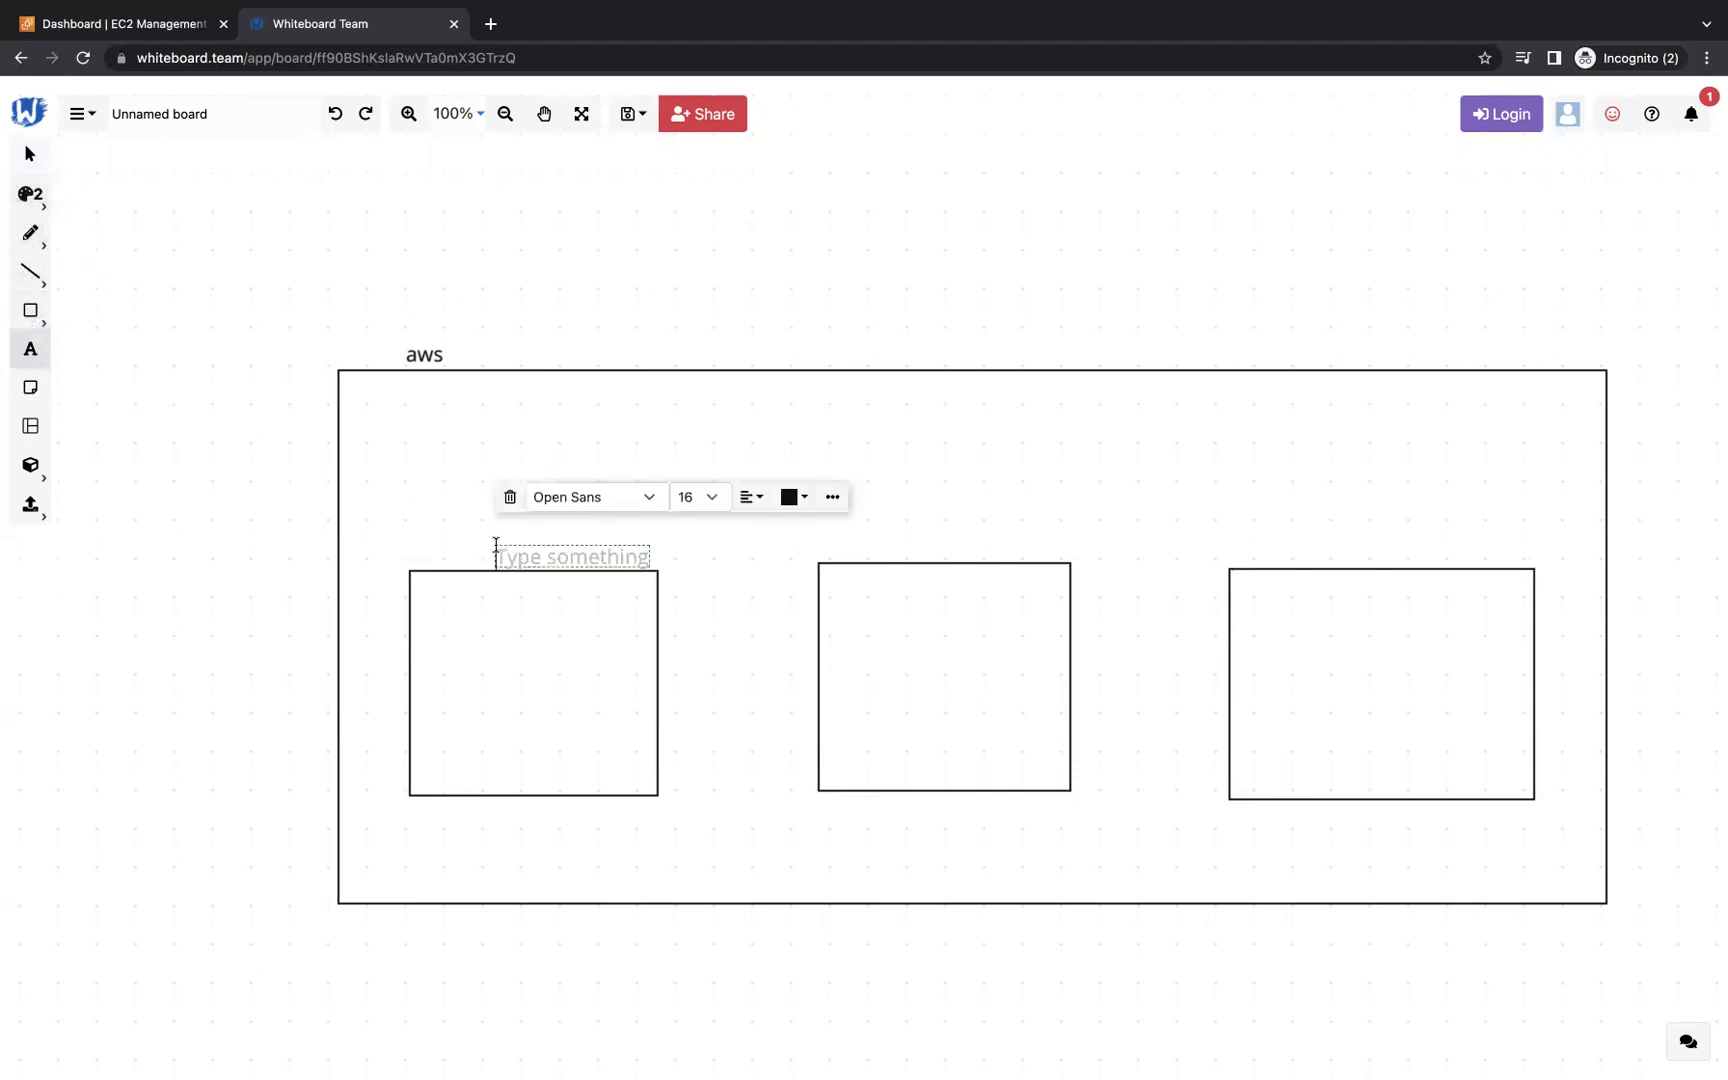
pyautogui.write('vpc')
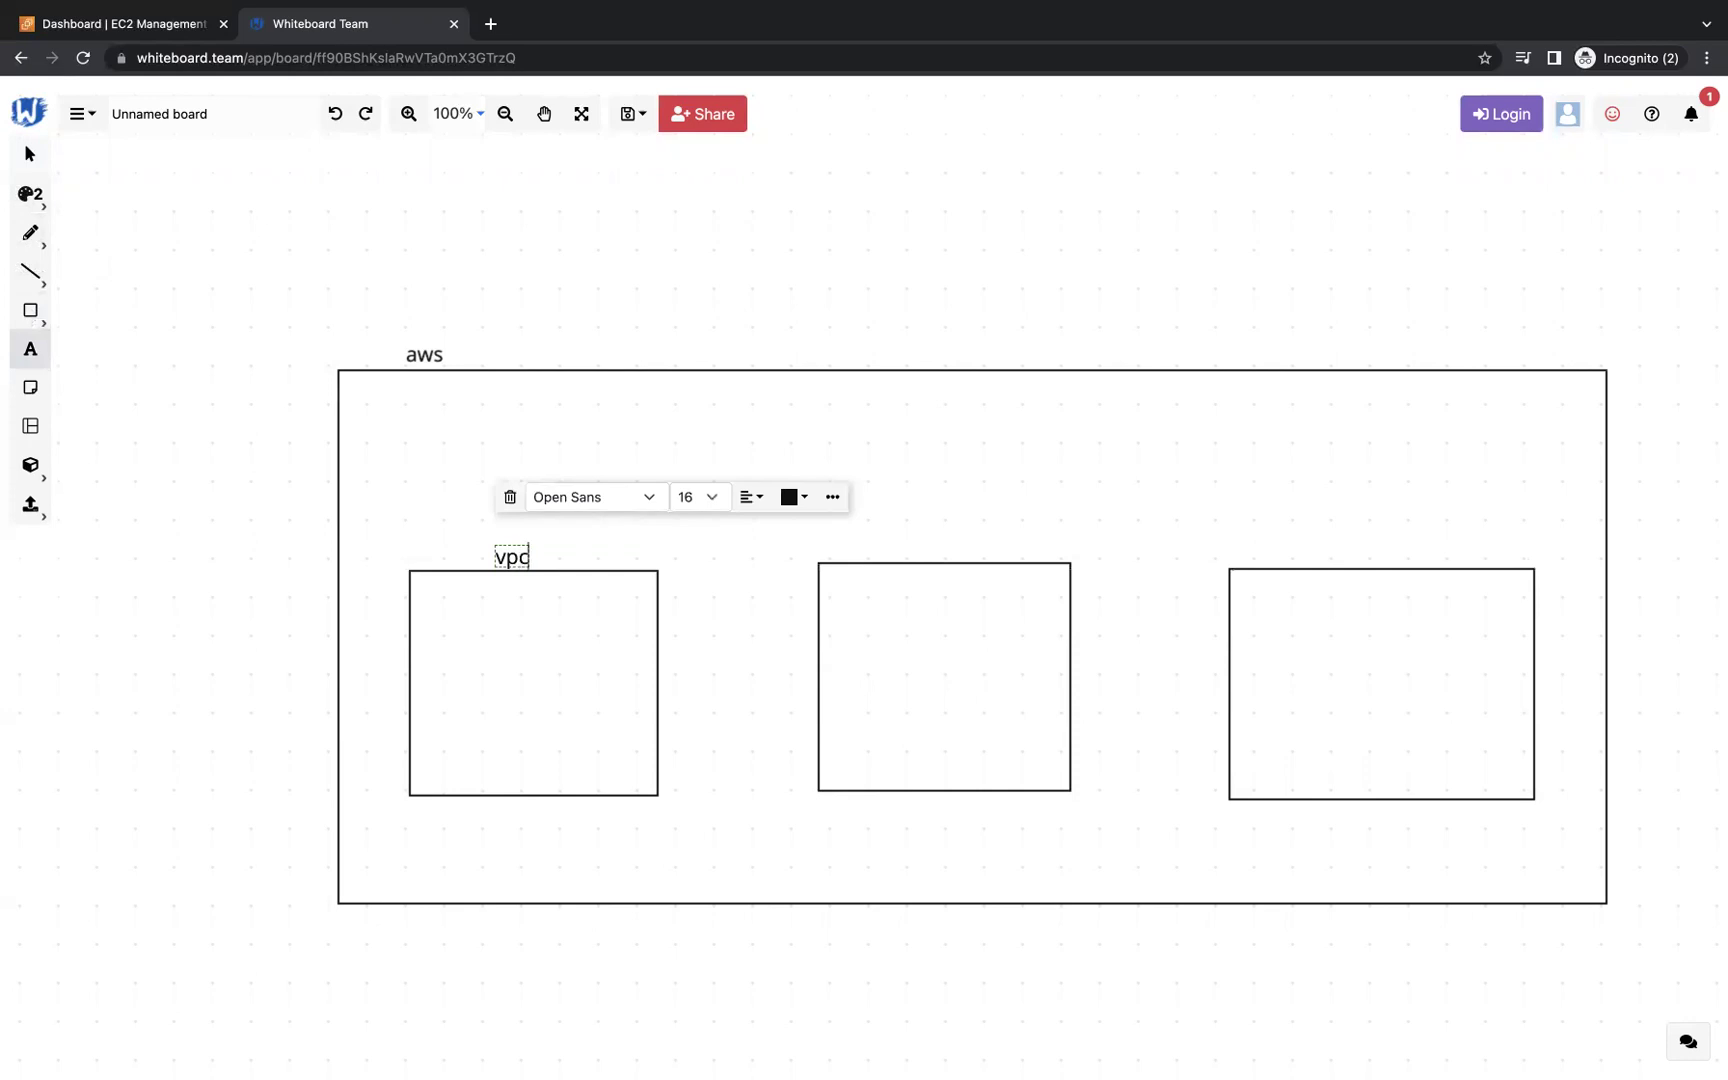
pyautogui.click(897, 542)
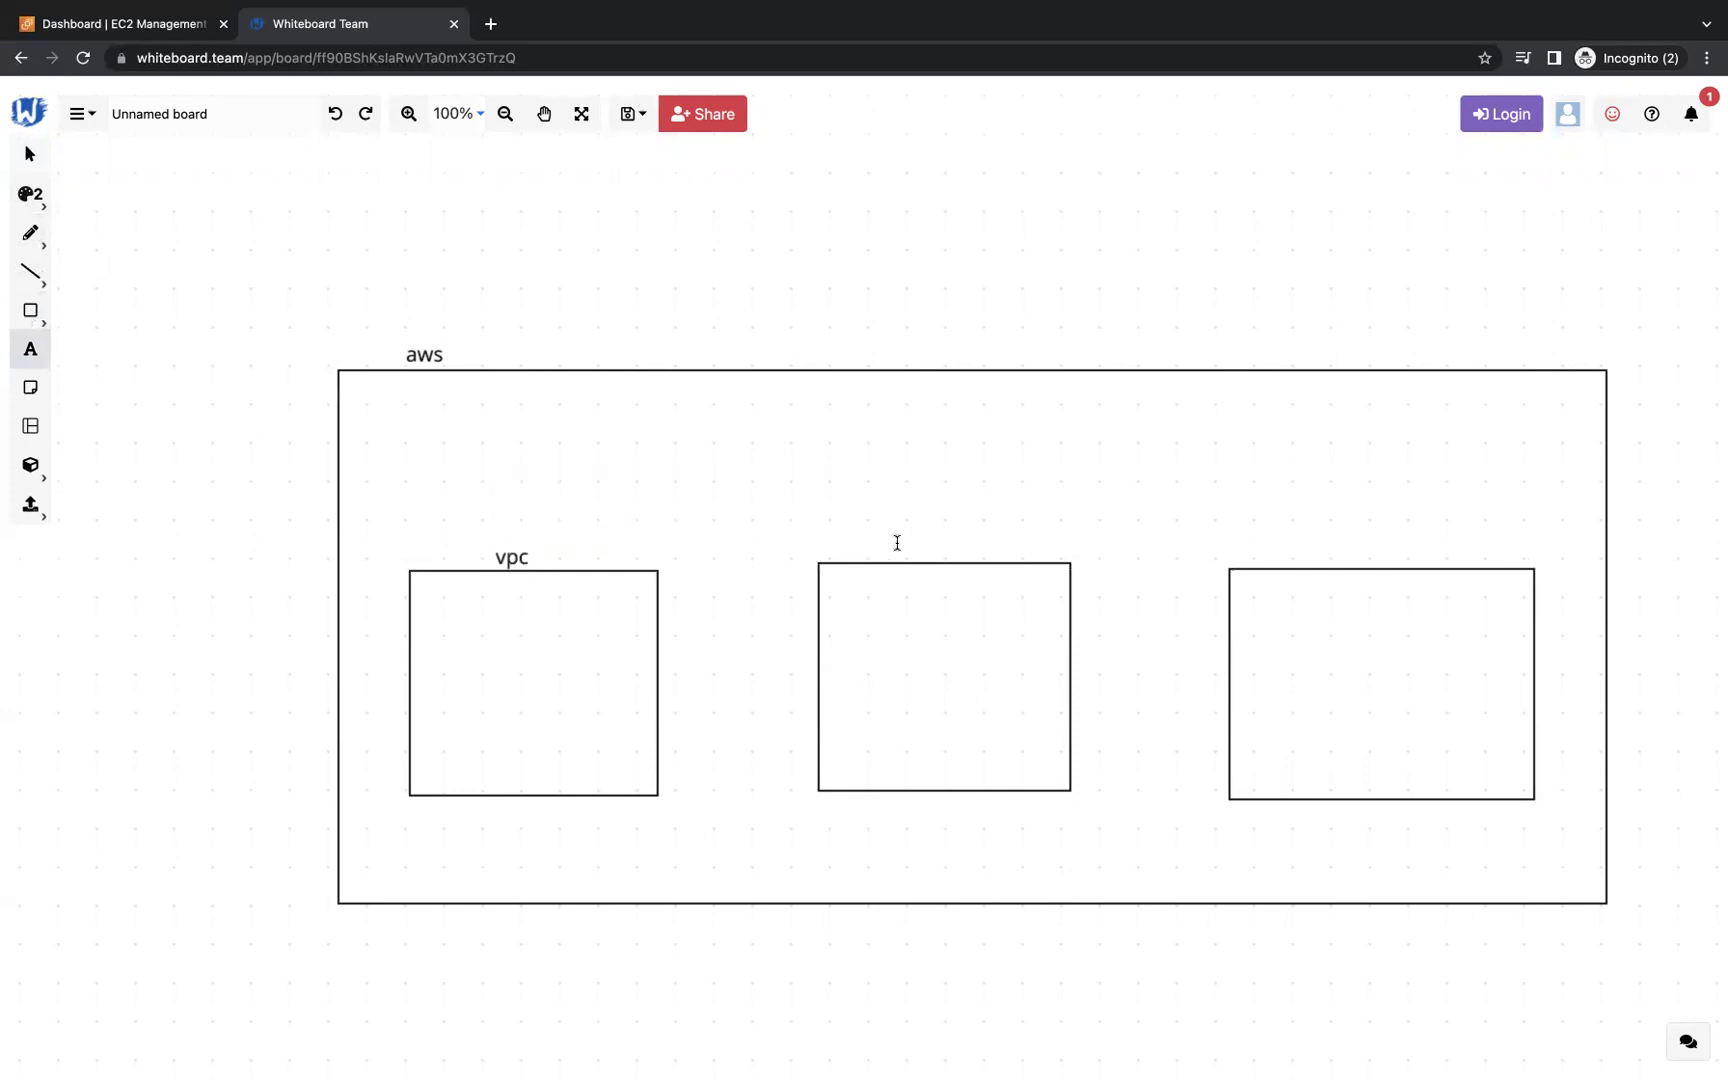
pyautogui.click(897, 542)
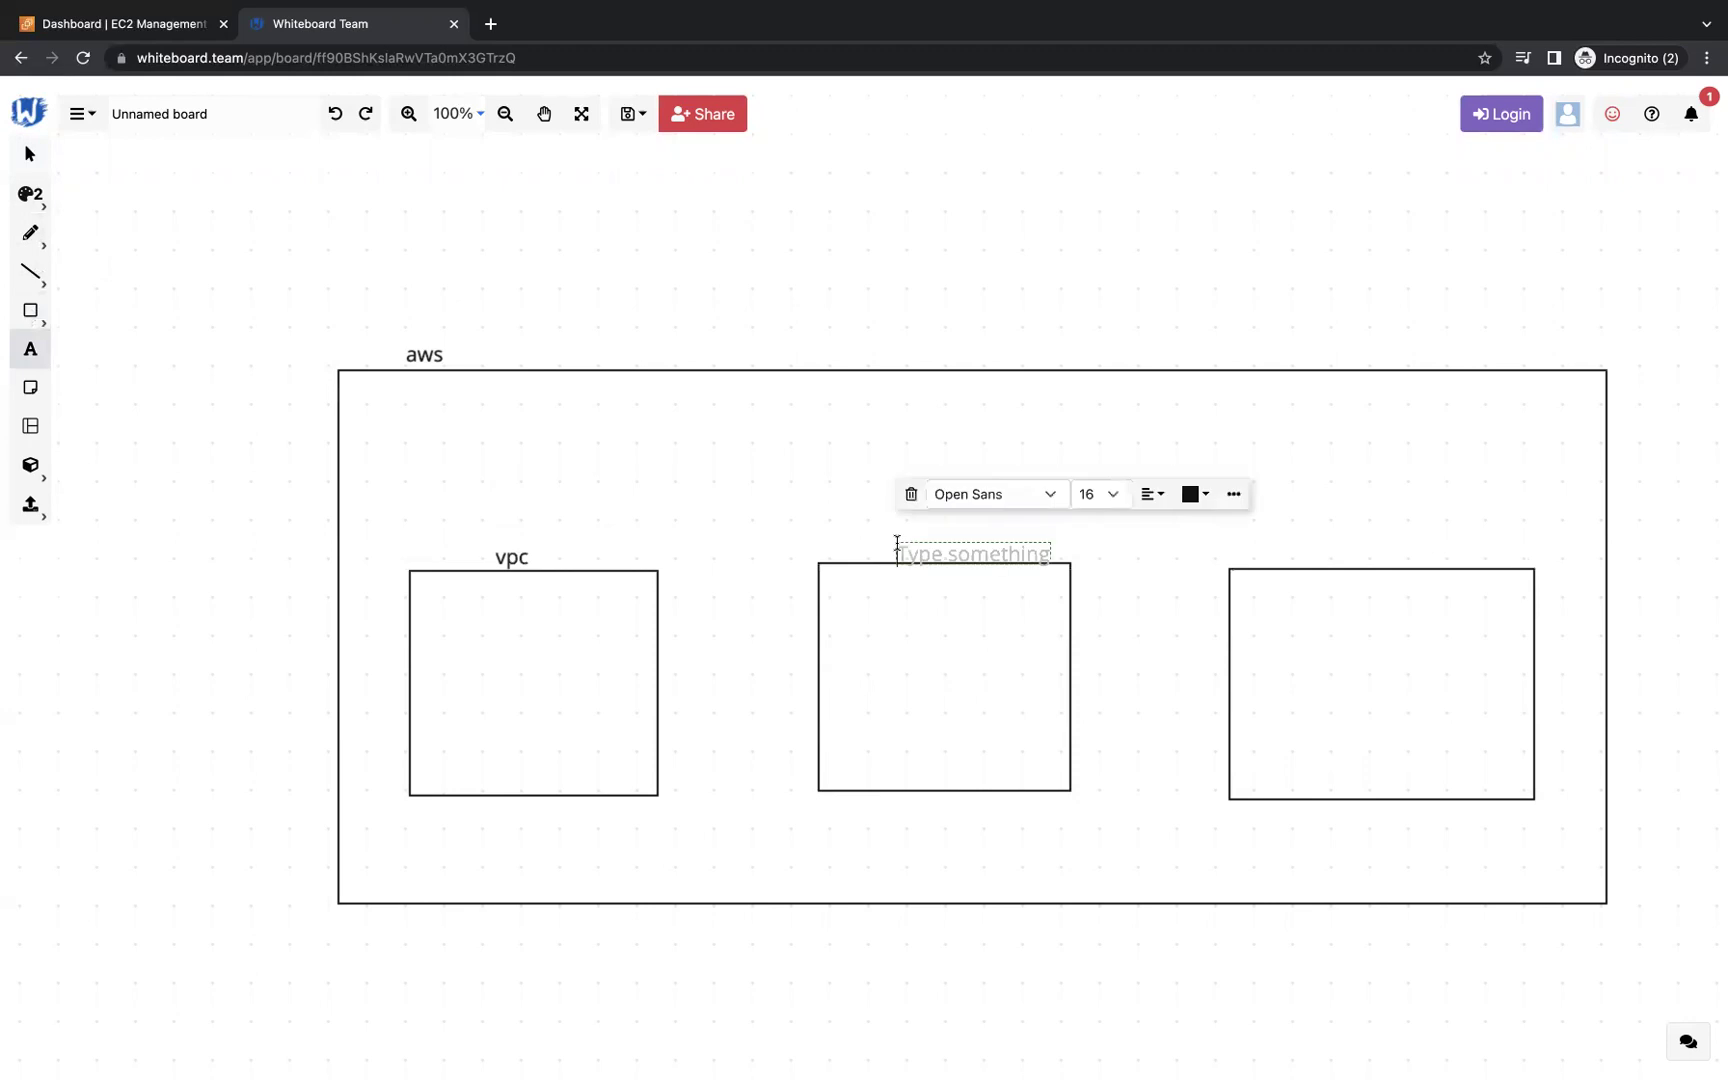
pyautogui.write('vpc')
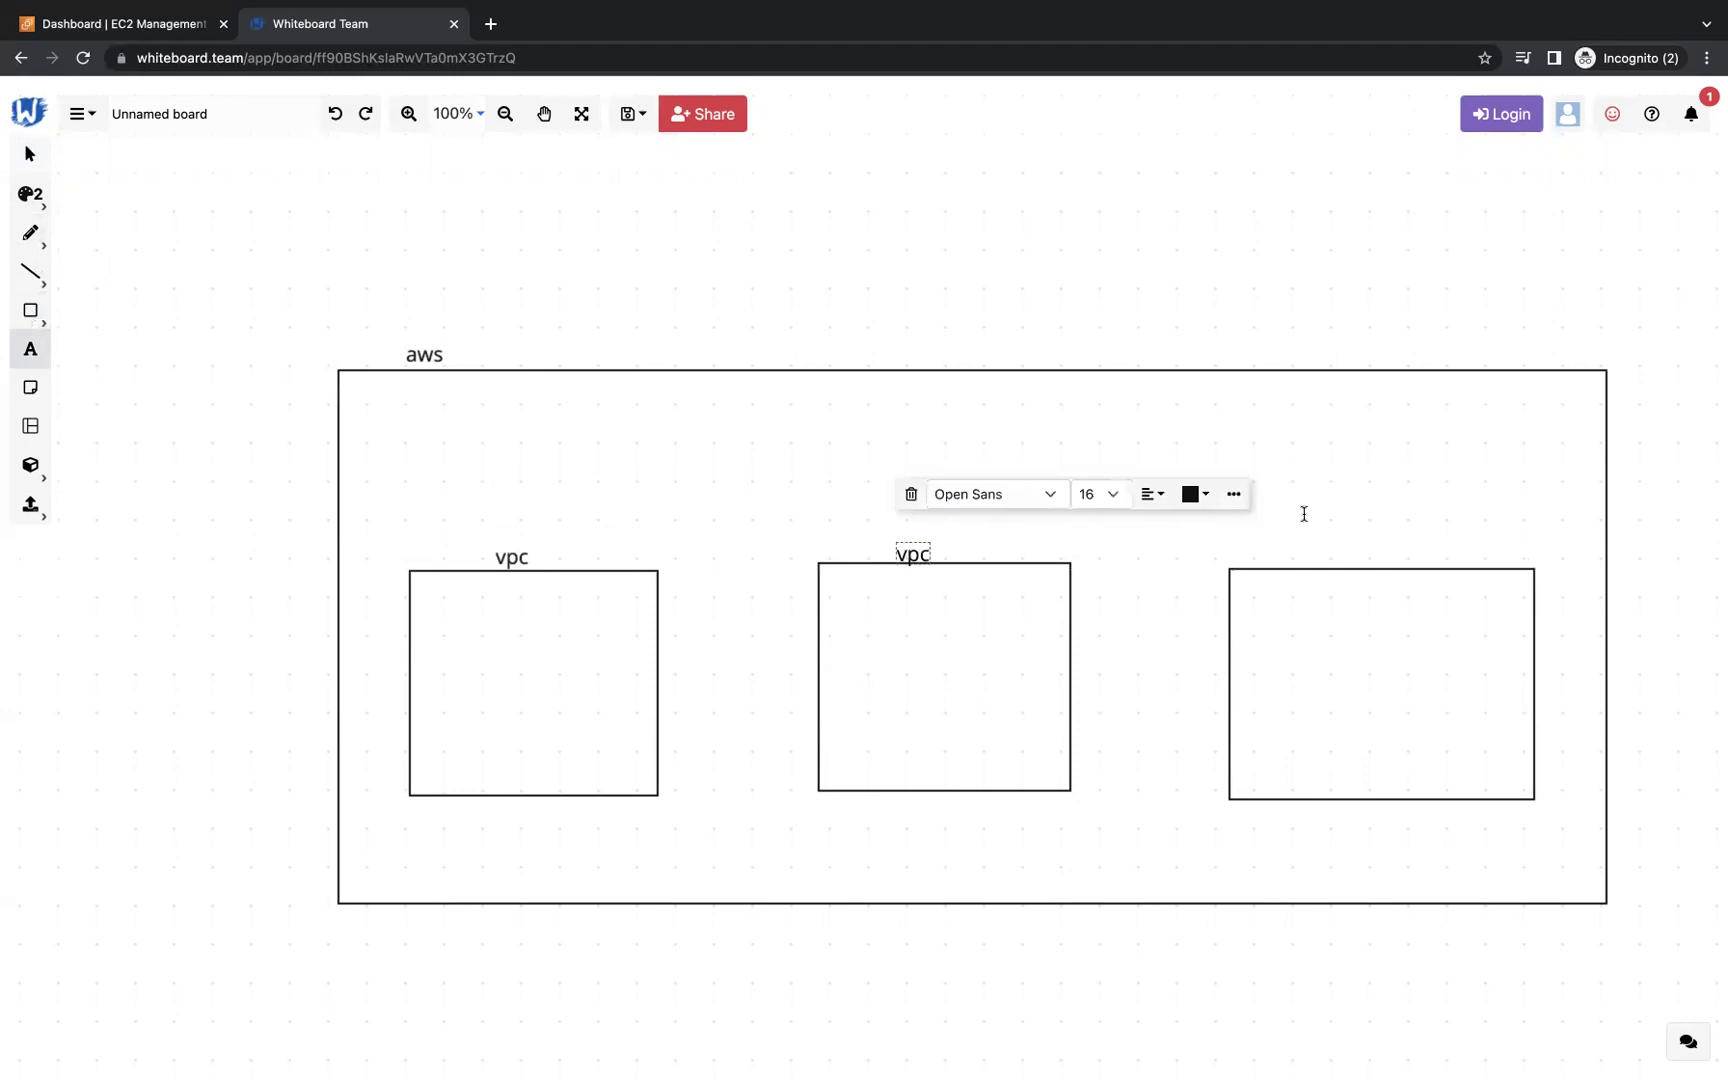
pyautogui.click(1319, 529)
pyautogui.click(1319, 529)
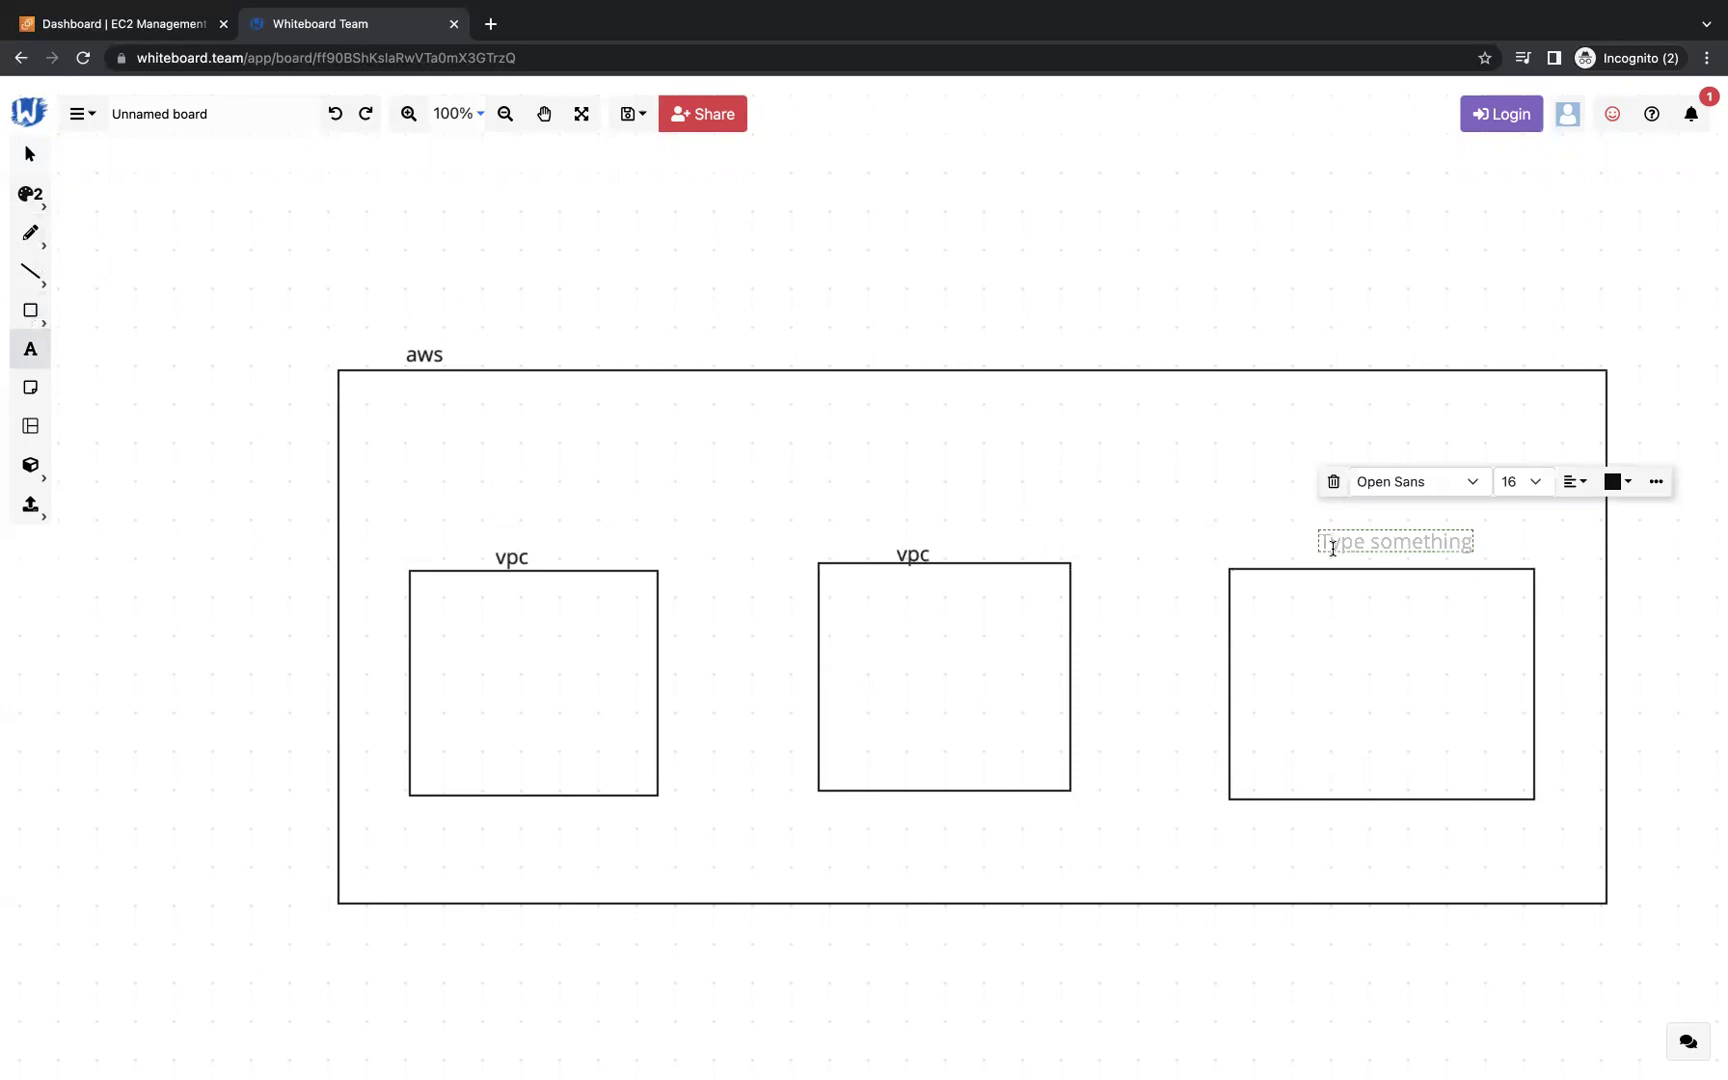
pyautogui.write('vpc')
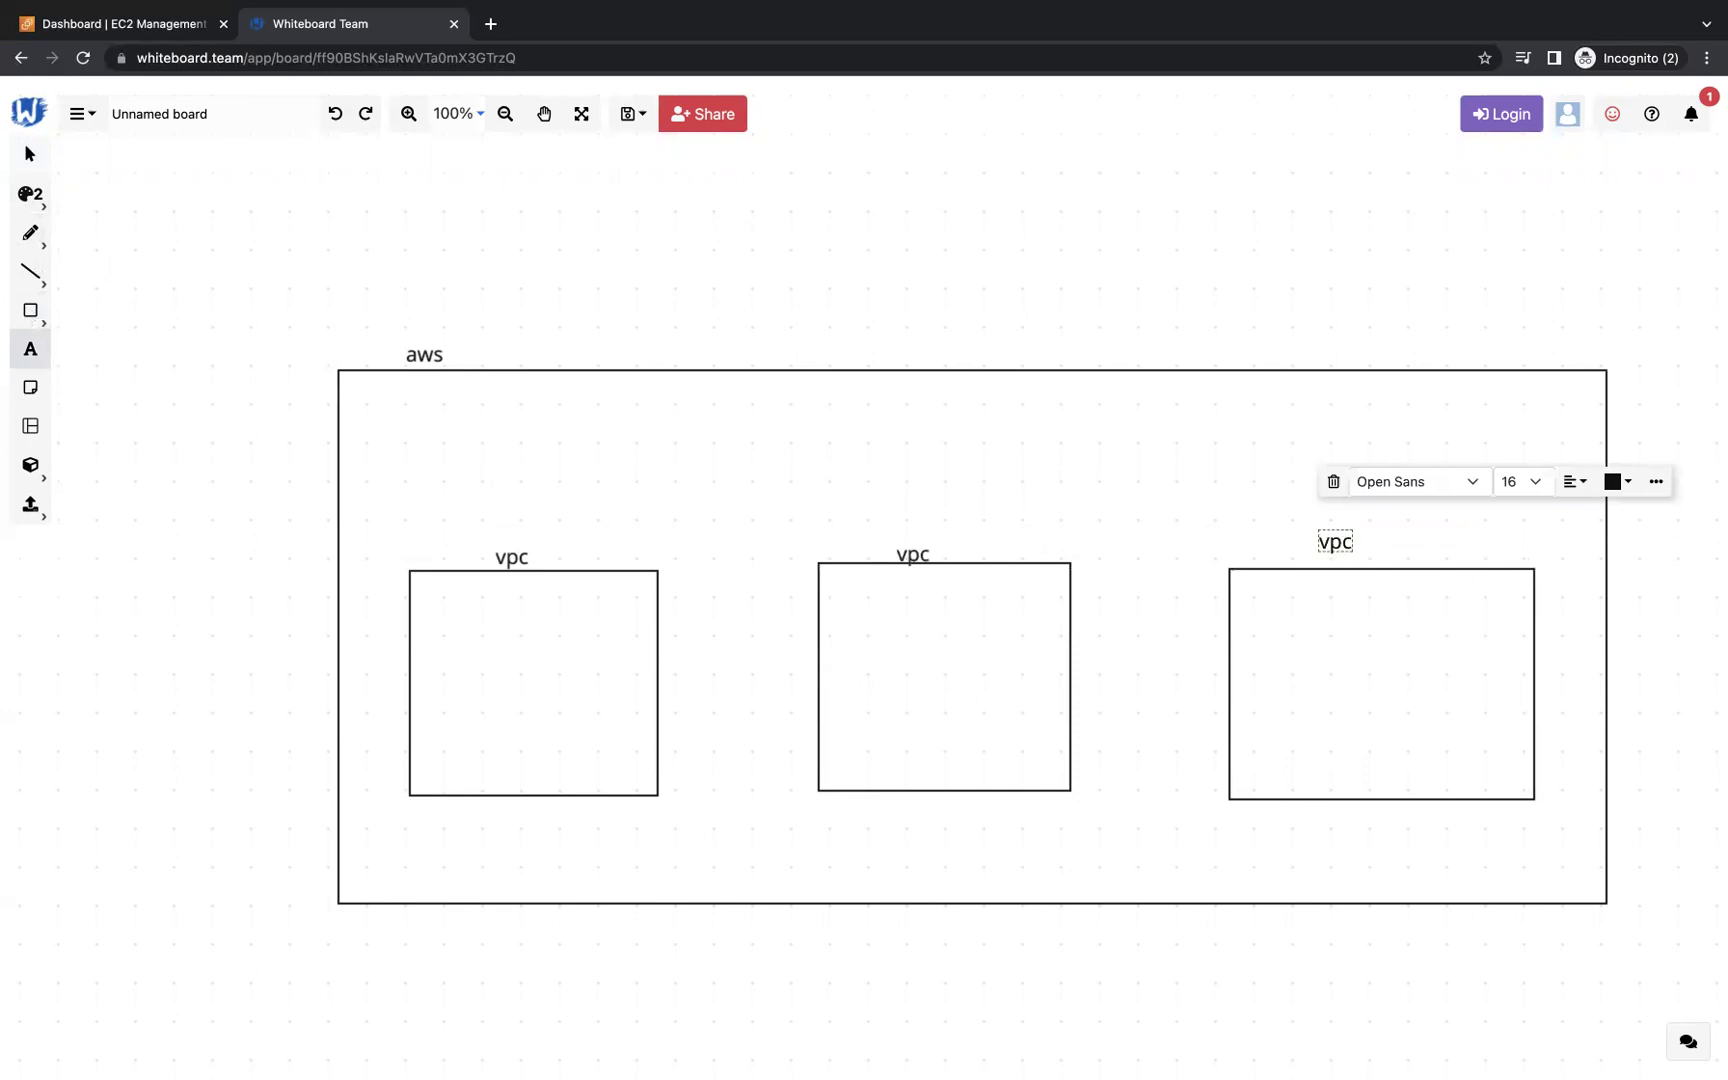
# - Handwrite an underlined "Virtual Private Cloud" heading above the aws rectangle and sketch three small squares inside the leftmost vpc box
pyautogui.click(33, 234)
pyautogui.click(79, 245)
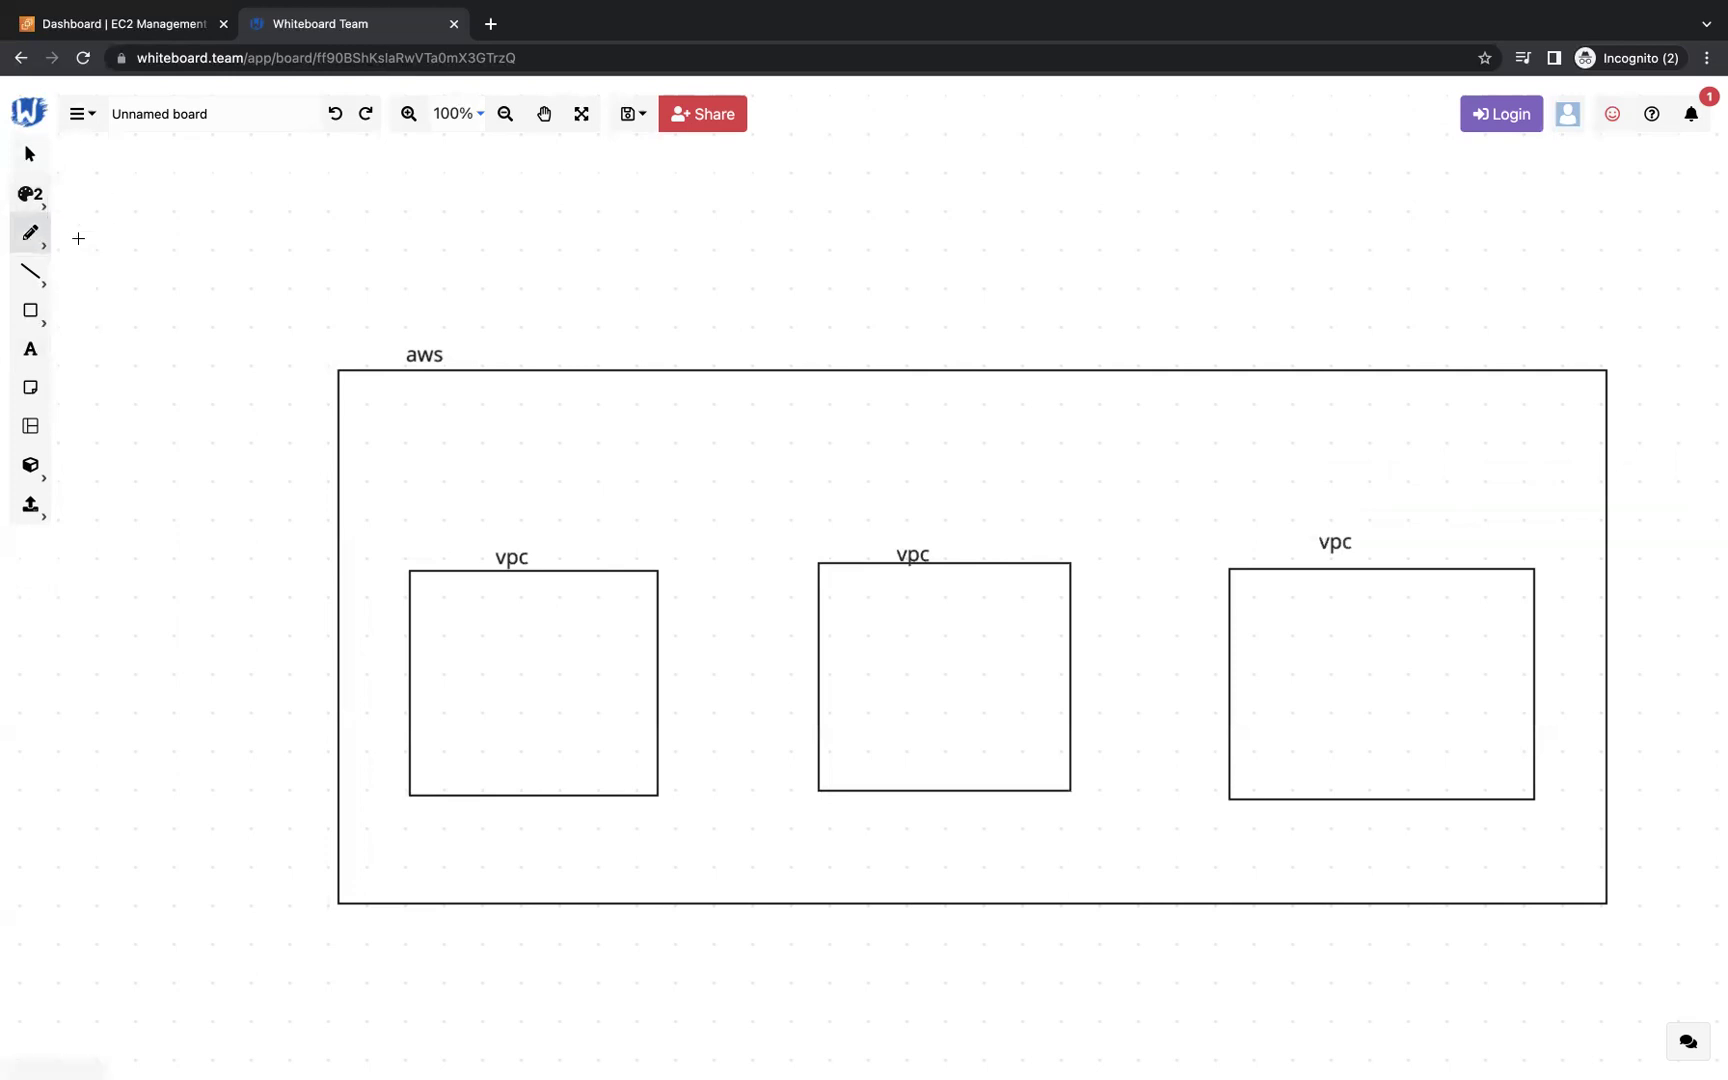
pyautogui.moveTo(693, 211)
pyautogui.mouseDown()
pyautogui.moveTo(709, 167)
pyautogui.moveTo(708, 200)
pyautogui.moveTo(760, 182)
pyautogui.moveTo(758, 210)
pyautogui.moveTo(829, 158)
pyautogui.moveTo(832, 197)
pyautogui.moveTo(876, 218)
pyautogui.moveTo(878, 197)
pyautogui.moveTo(917, 205)
pyautogui.moveTo(938, 178)
pyautogui.moveTo(990, 176)
pyautogui.mouseUp()
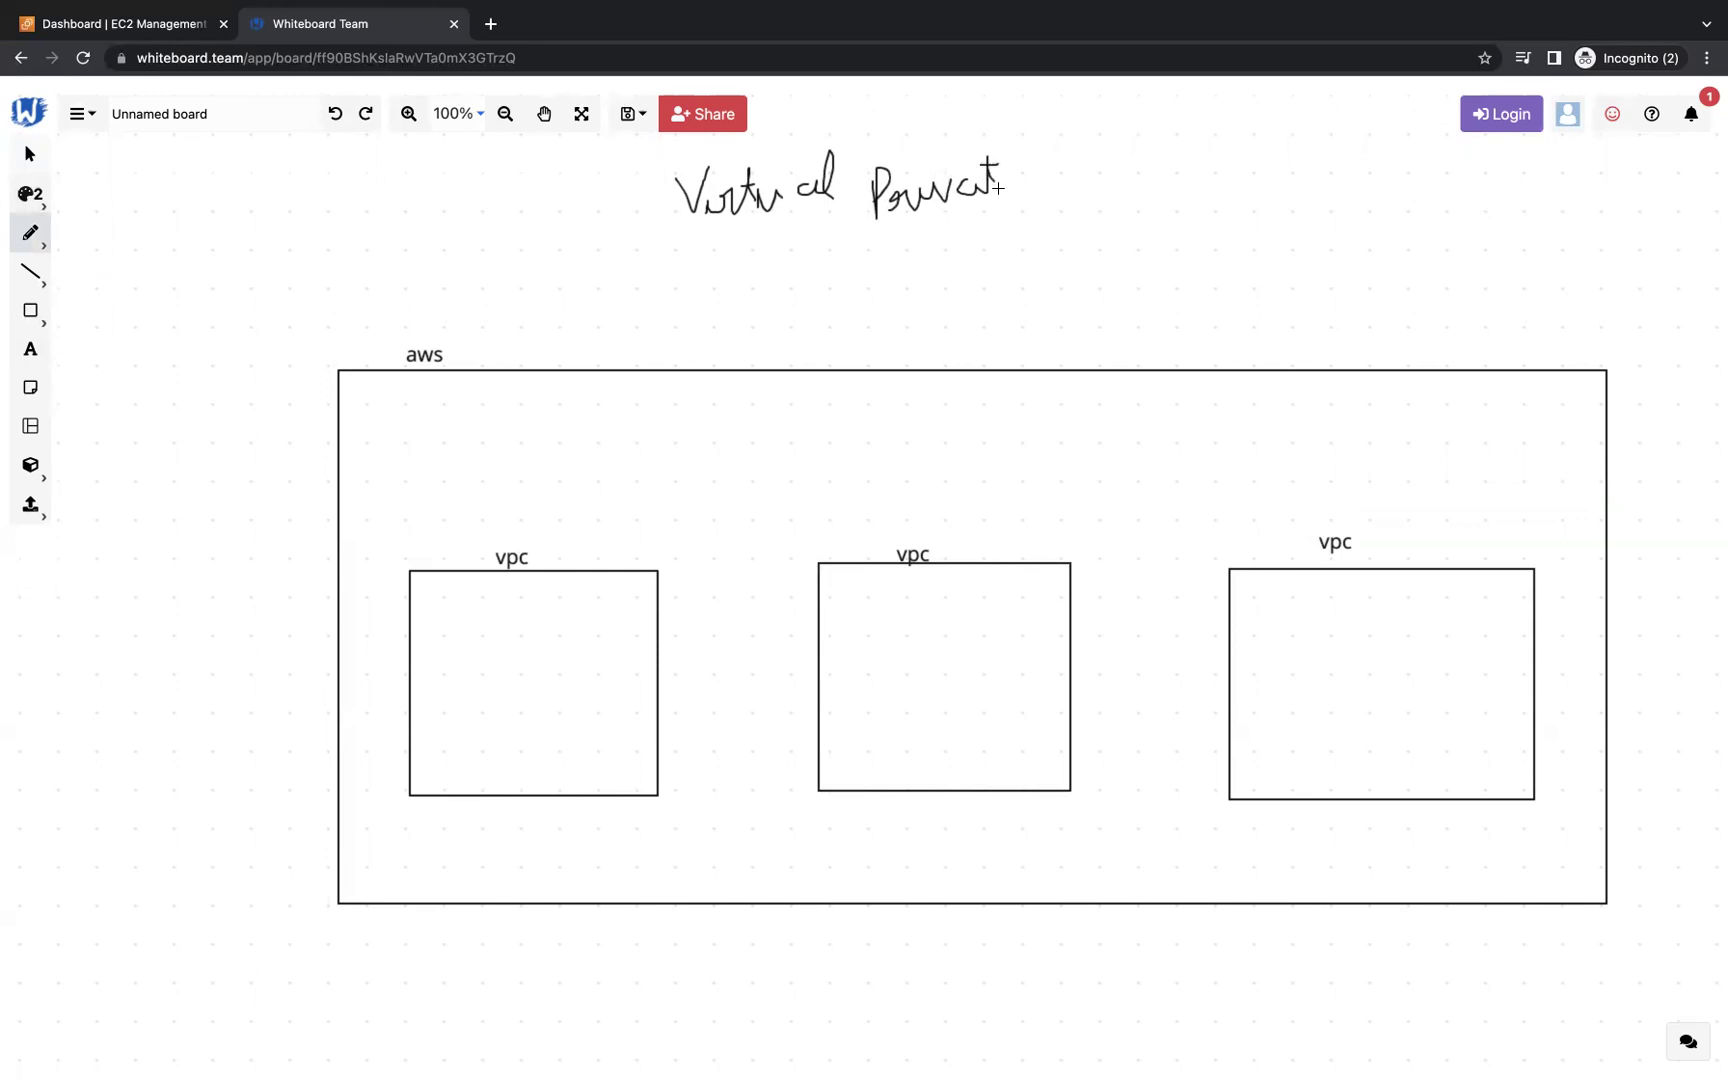
pyautogui.moveTo(1003, 178)
pyautogui.mouseDown()
pyautogui.moveTo(1005, 192)
pyautogui.moveTo(1084, 173)
pyautogui.moveTo(1087, 200)
pyautogui.moveTo(1157, 175)
pyautogui.moveTo(1164, 130)
pyautogui.moveTo(1168, 178)
pyautogui.mouseUp()
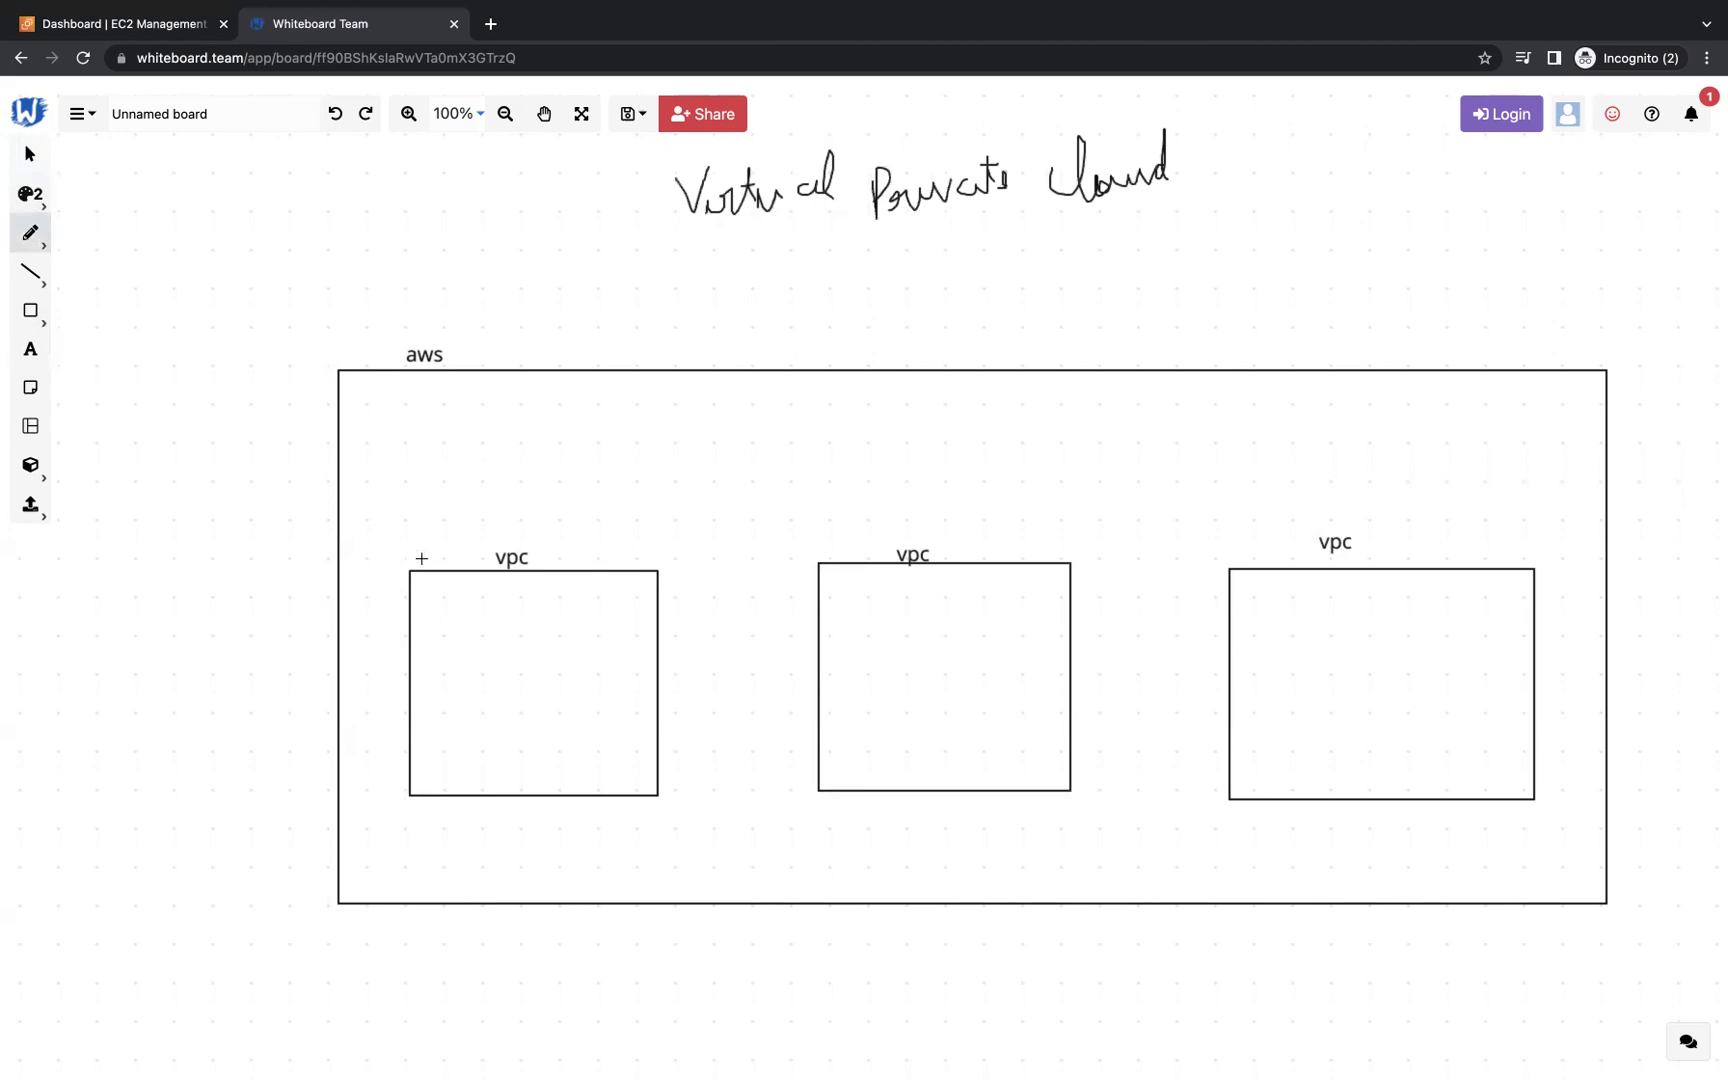
pyautogui.moveTo(686, 214); pyautogui.dragTo(1140, 205)
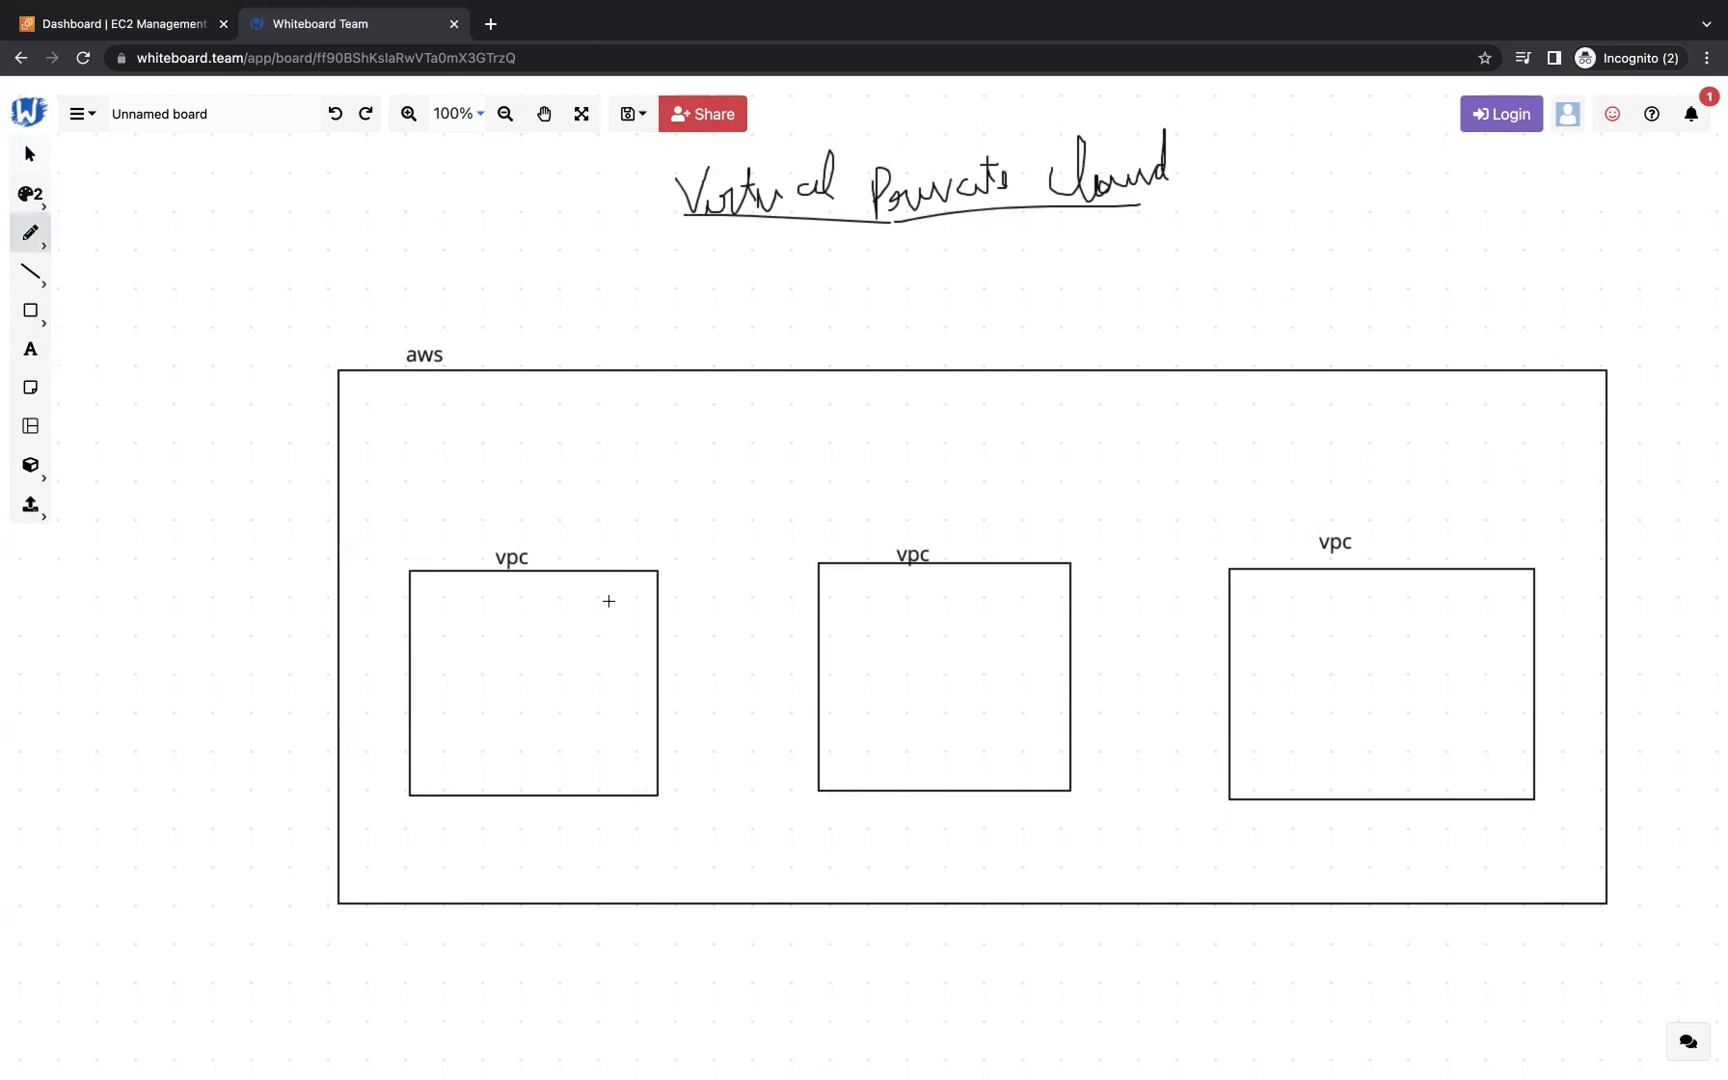
pyautogui.moveTo(464, 602)
pyautogui.mouseDown()
pyautogui.moveTo(428, 642)
pyautogui.moveTo(465, 597)
pyautogui.moveTo(498, 645)
pyautogui.moveTo(536, 609)
pyautogui.moveTo(577, 645)
pyautogui.moveTo(619, 644)
pyautogui.moveTo(603, 597)
pyautogui.mouseUp()
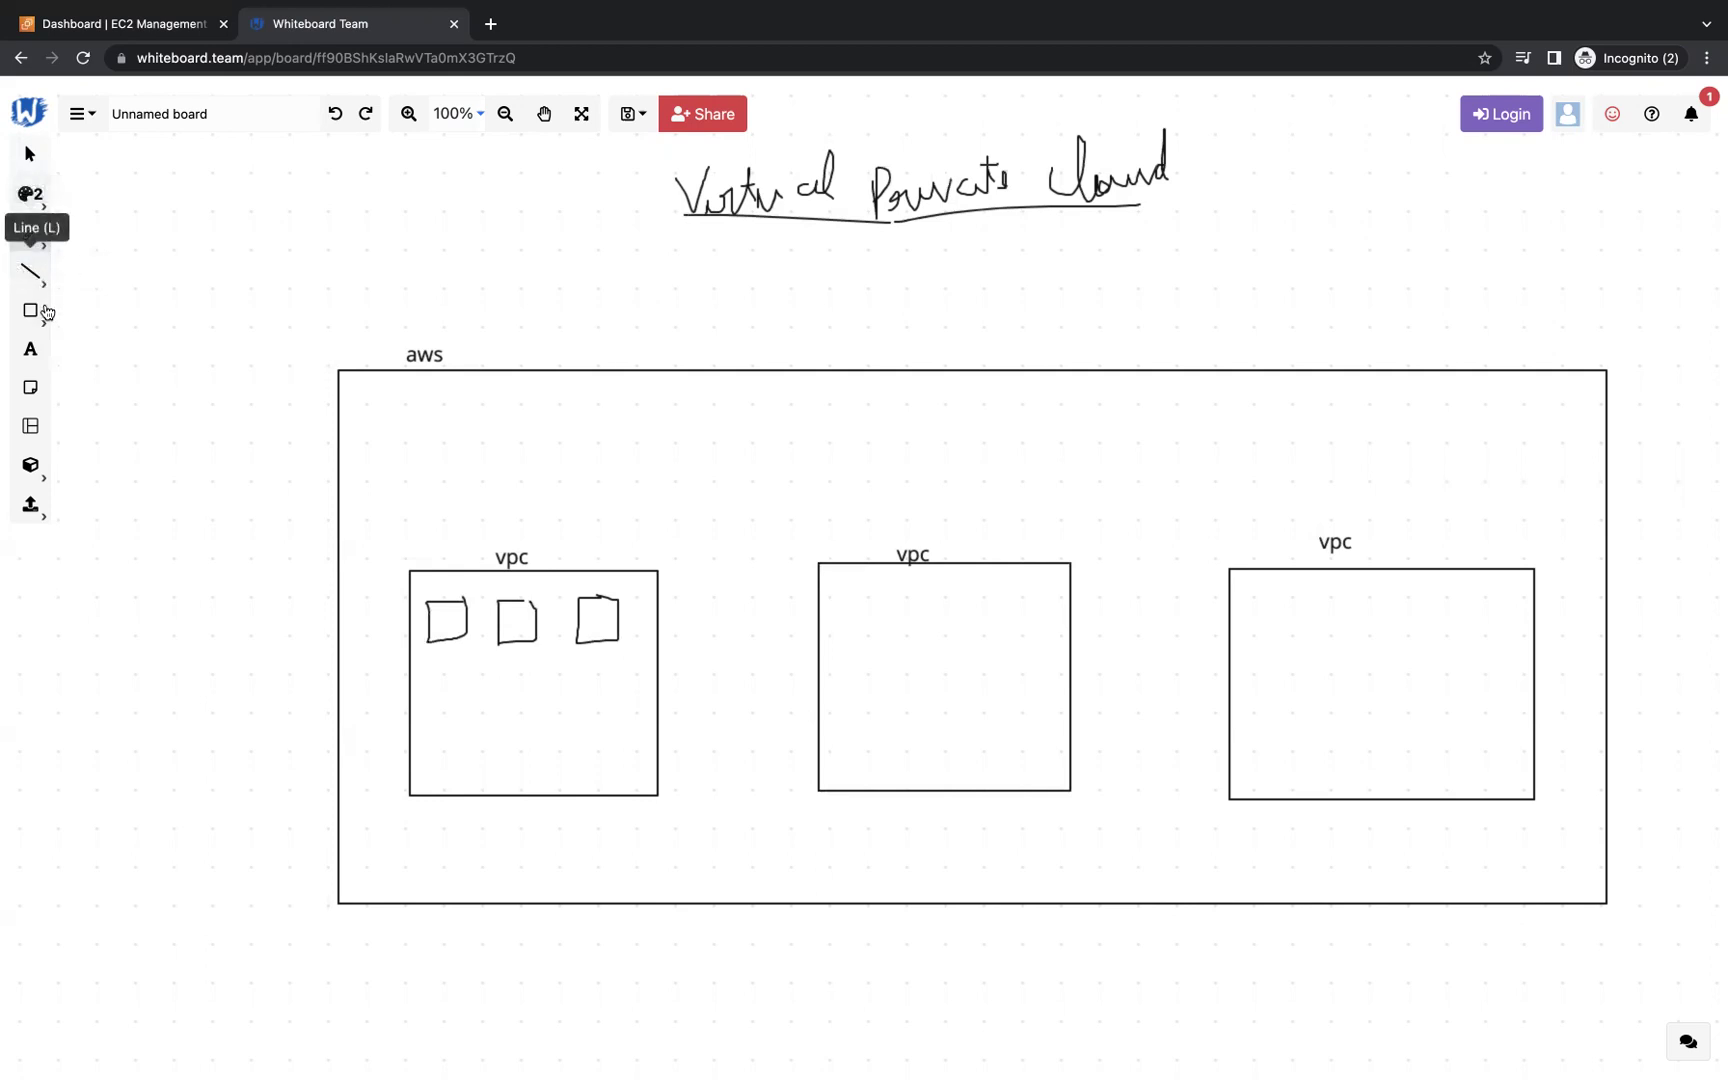
# - Clear the entire drawing from the whiteboard
pyautogui.click(42, 316)
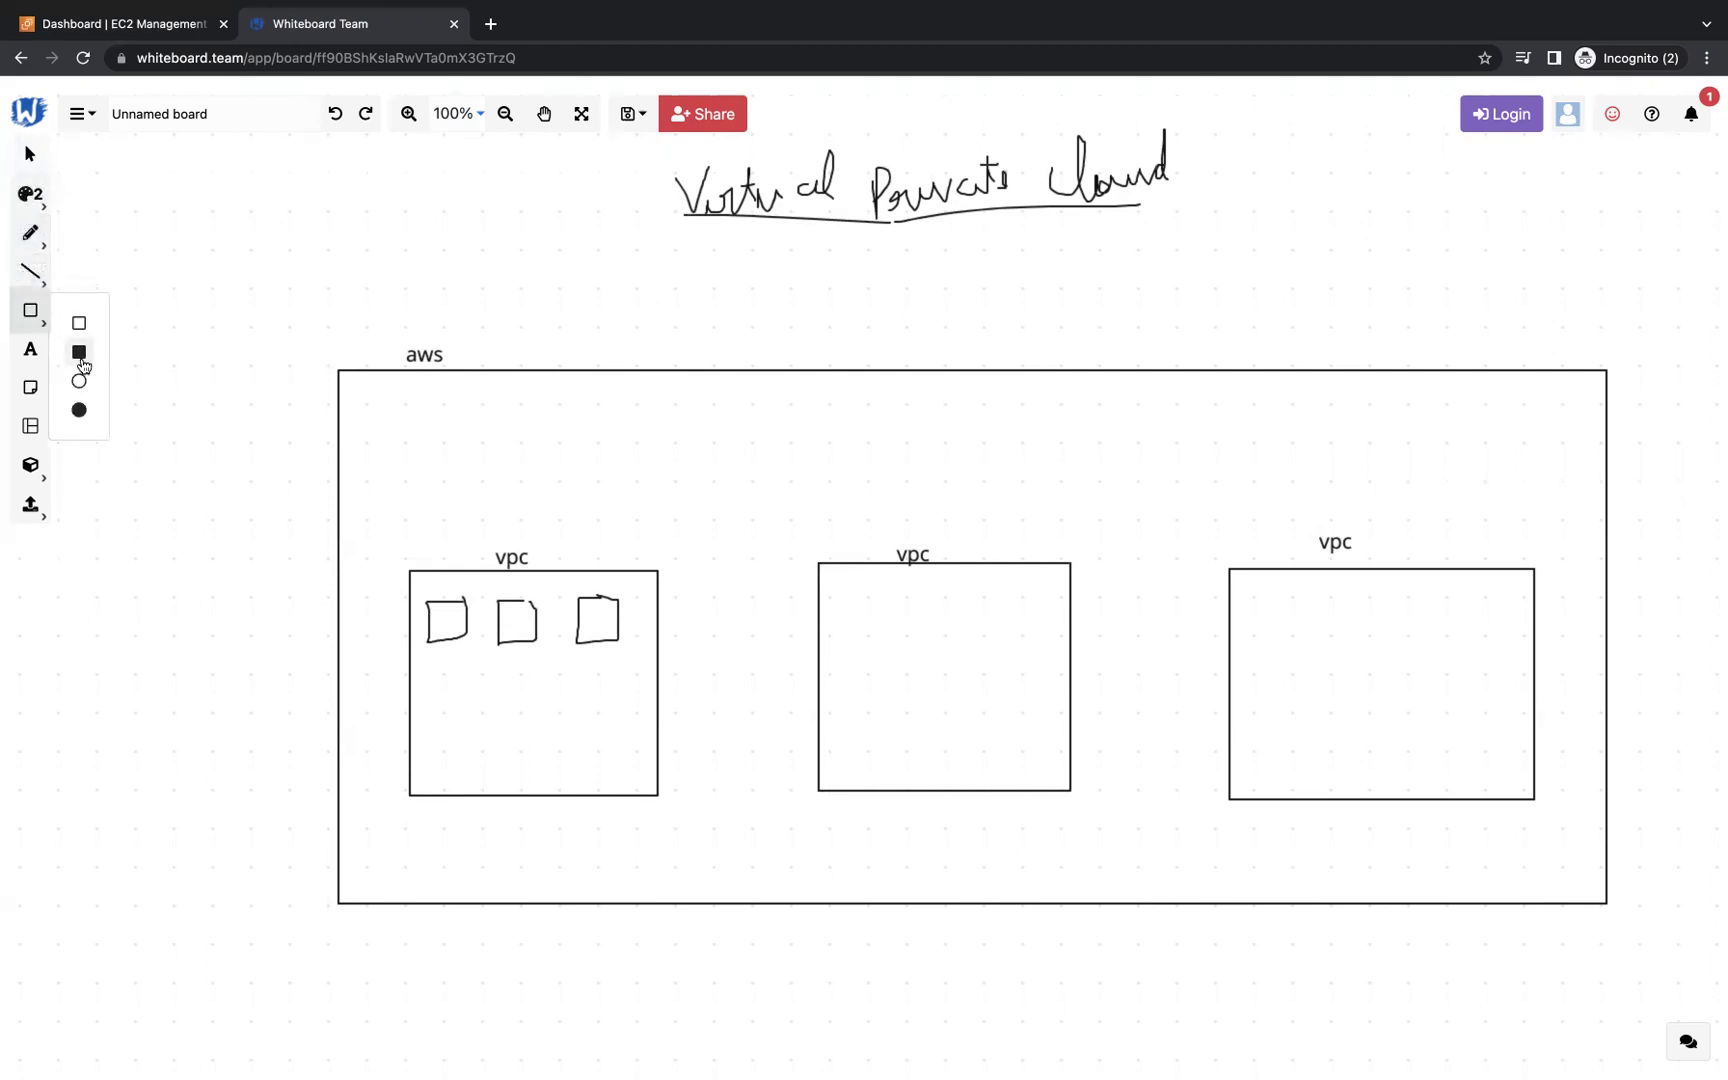
pyautogui.click(43, 246)
pyautogui.click(78, 304)
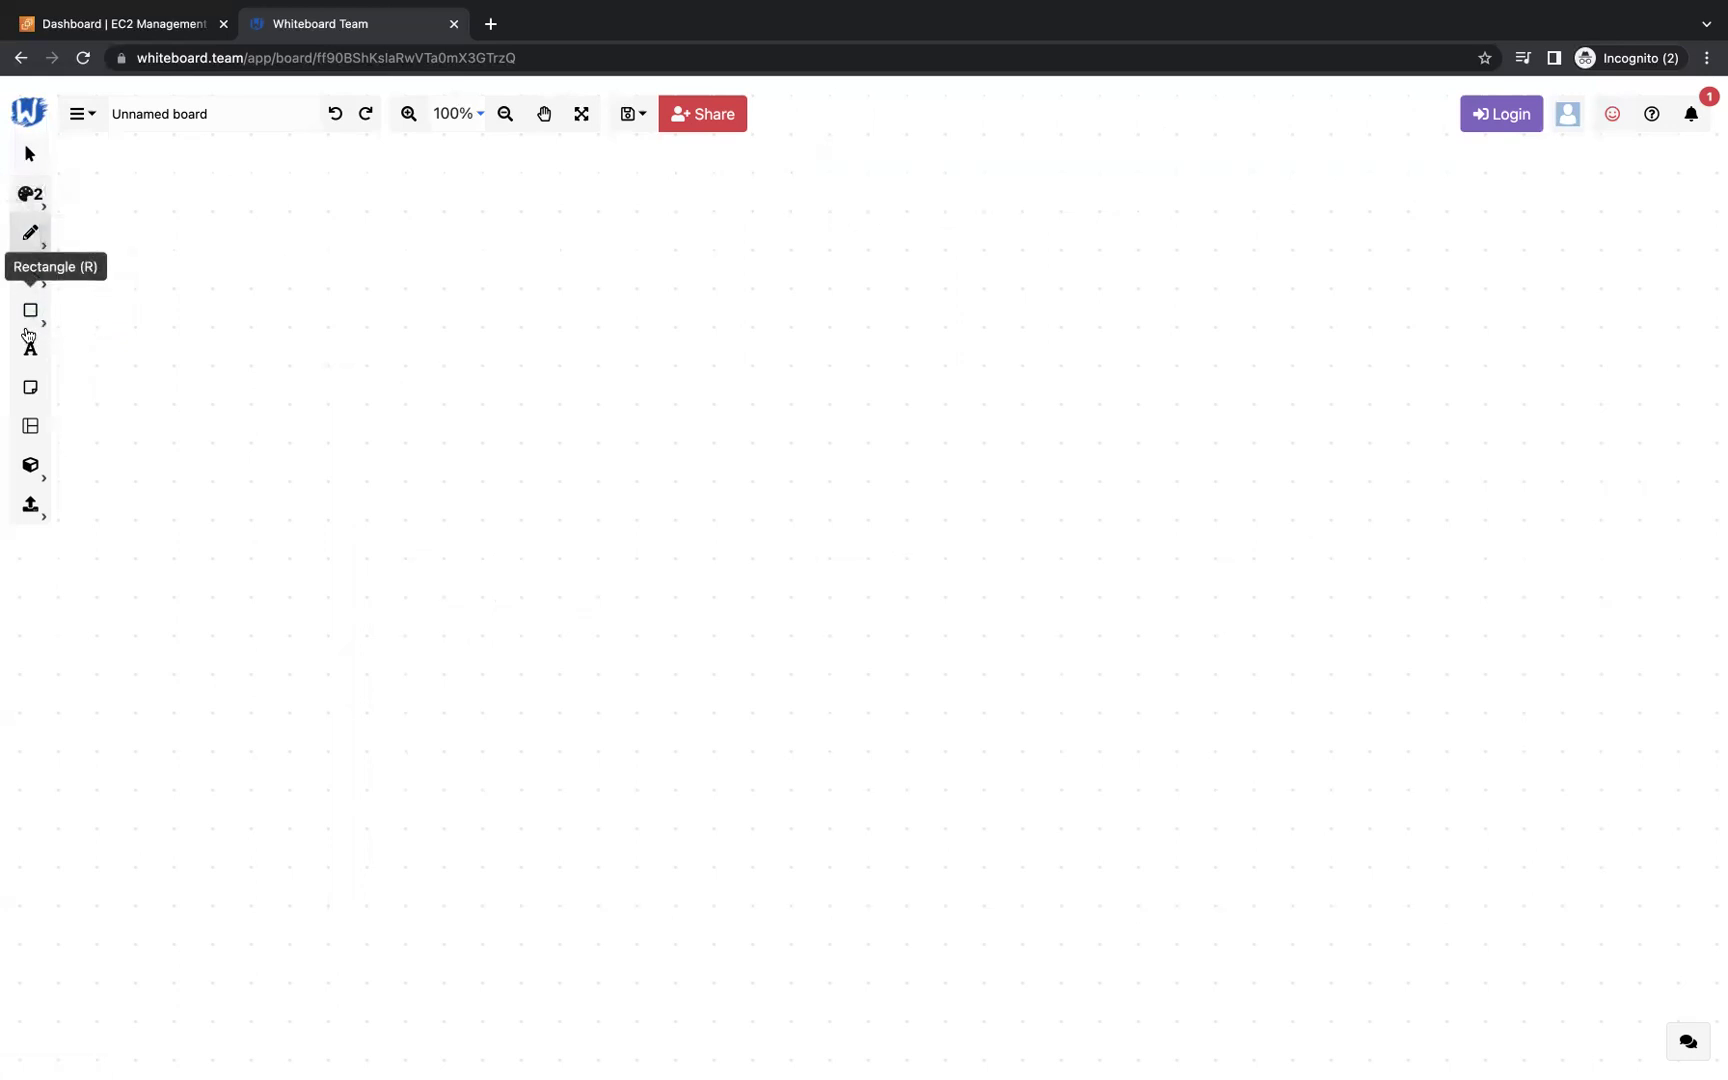
# - Draw a large outlined rectangle in the middle of the empty board and label it "vpc" above its upper-left corner
pyautogui.click(43, 328)
pyautogui.click(79, 323)
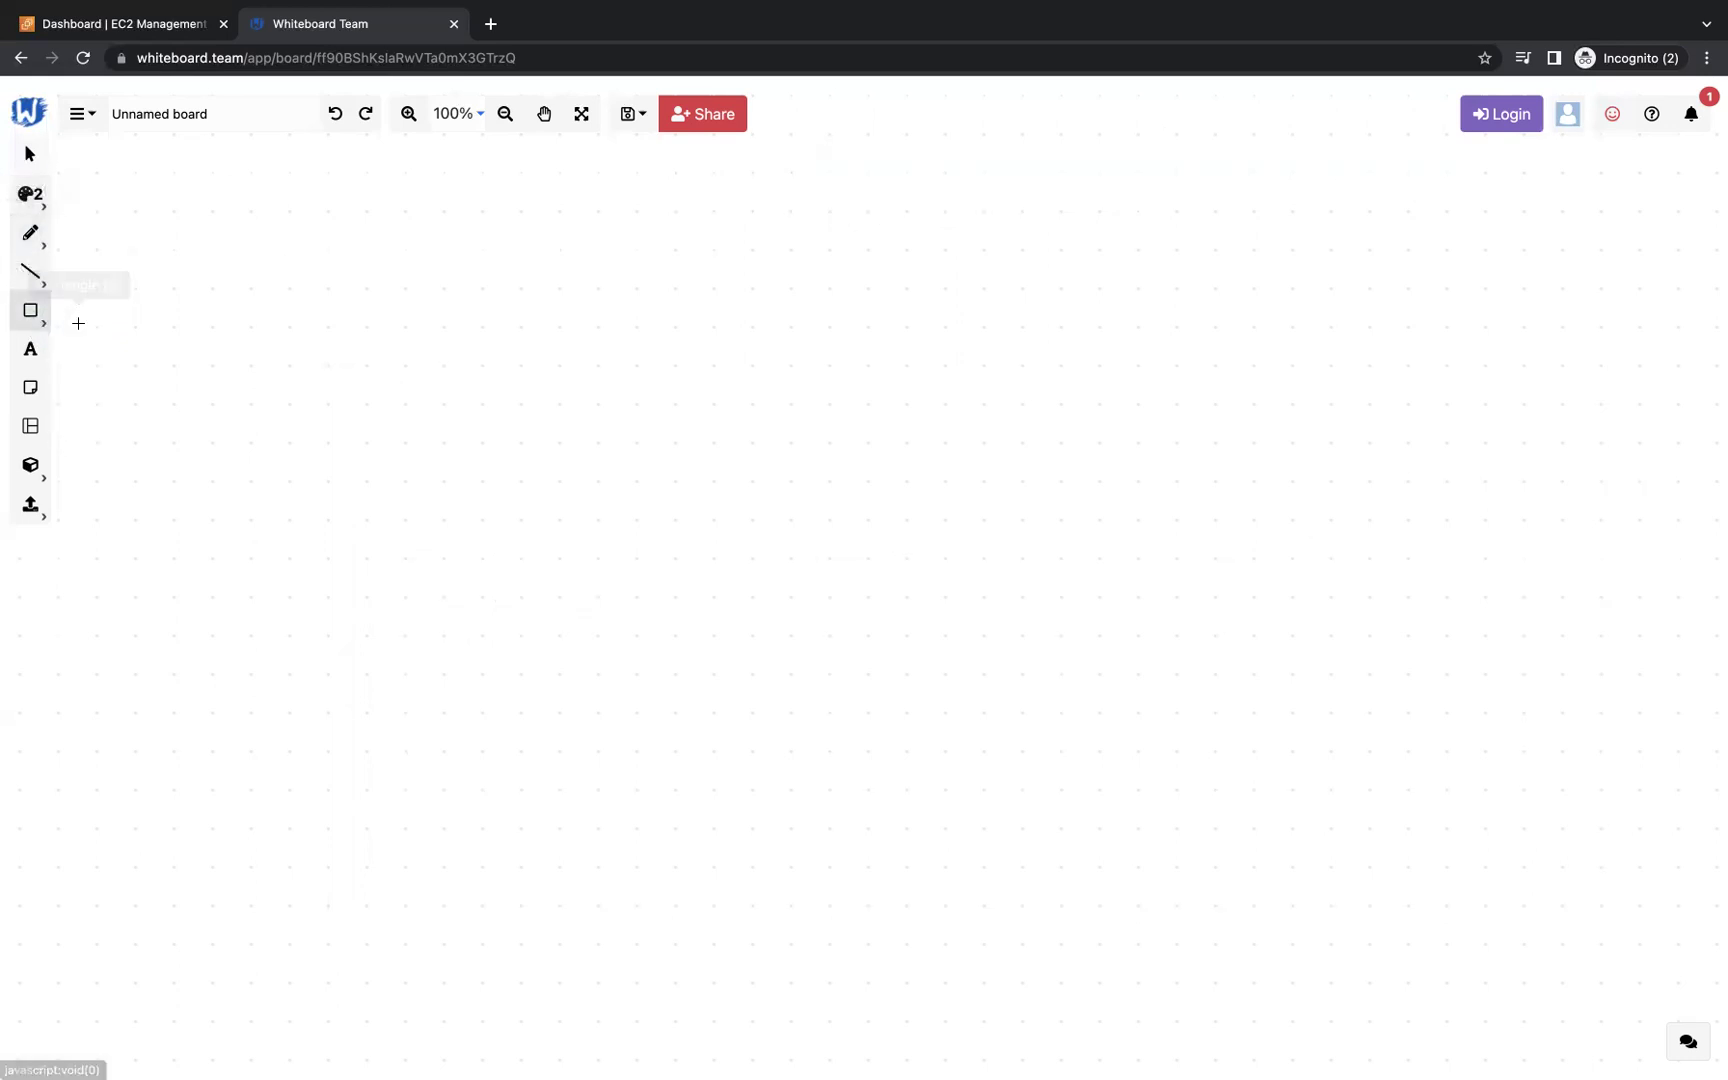
pyautogui.moveTo(456, 350); pyautogui.dragTo(1370, 742)
pyautogui.click(30, 348)
pyautogui.click(434, 278)
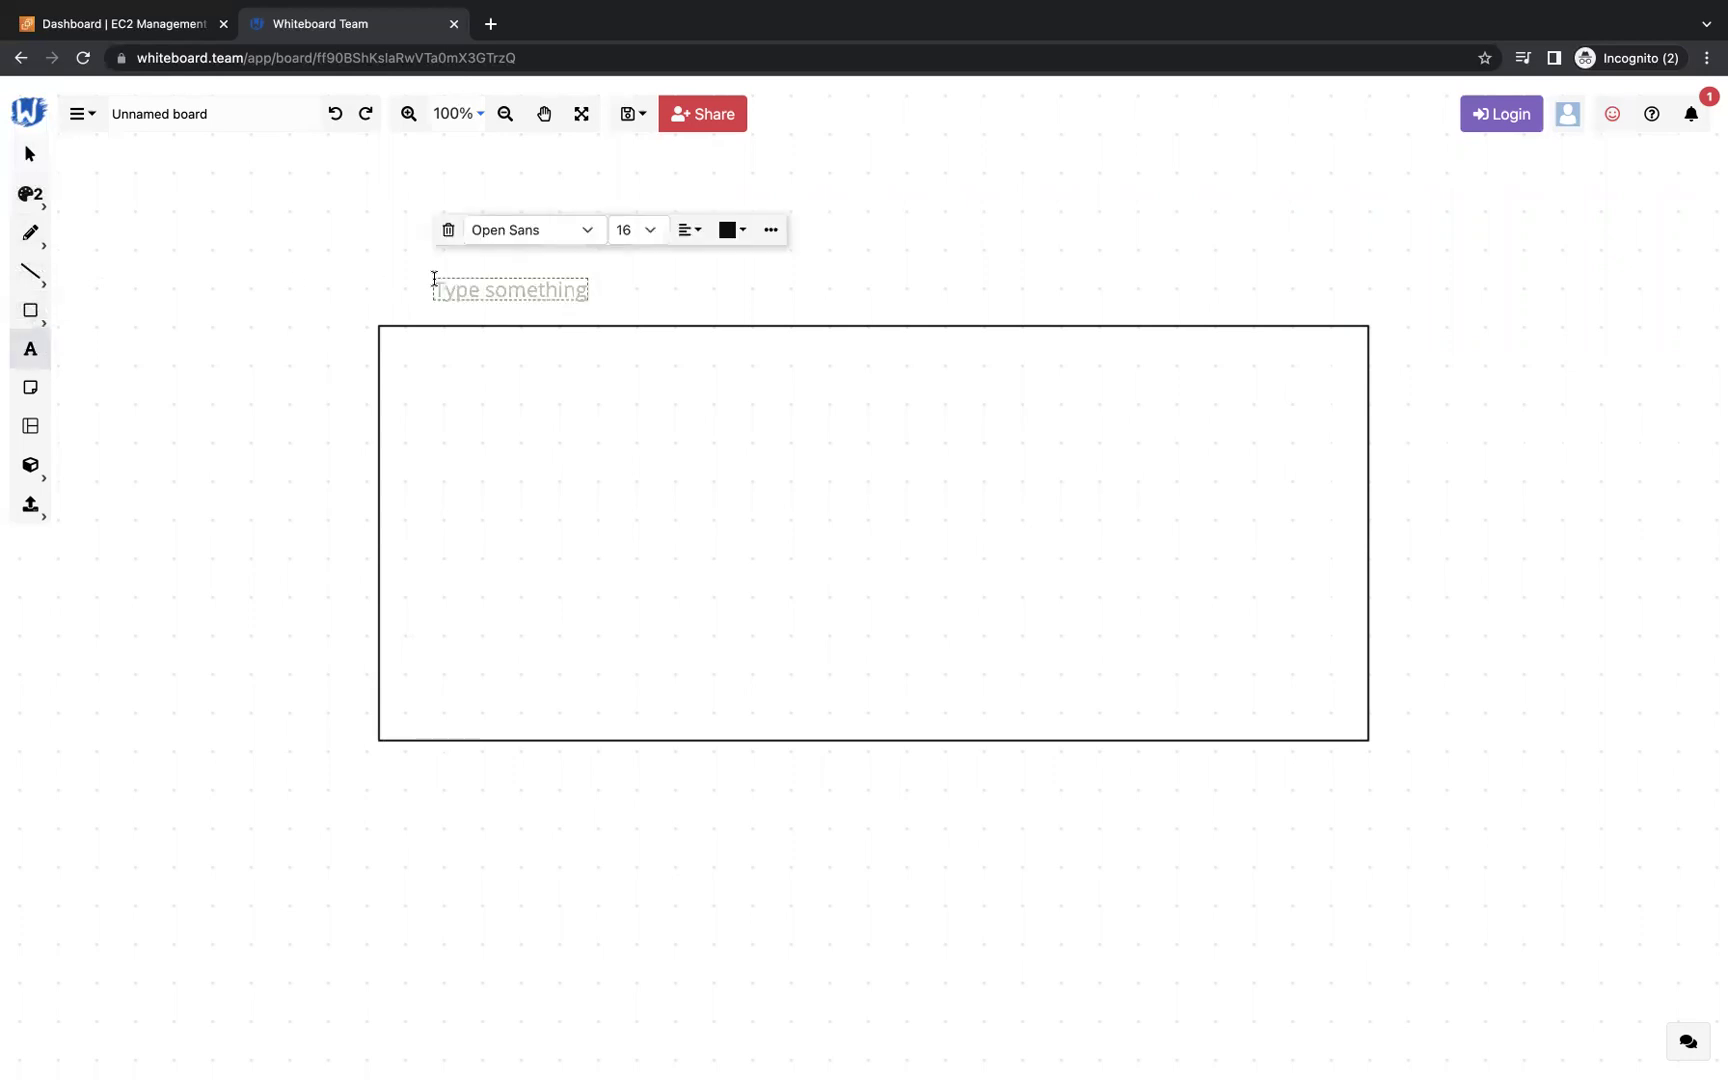
pyautogui.write('vpc')
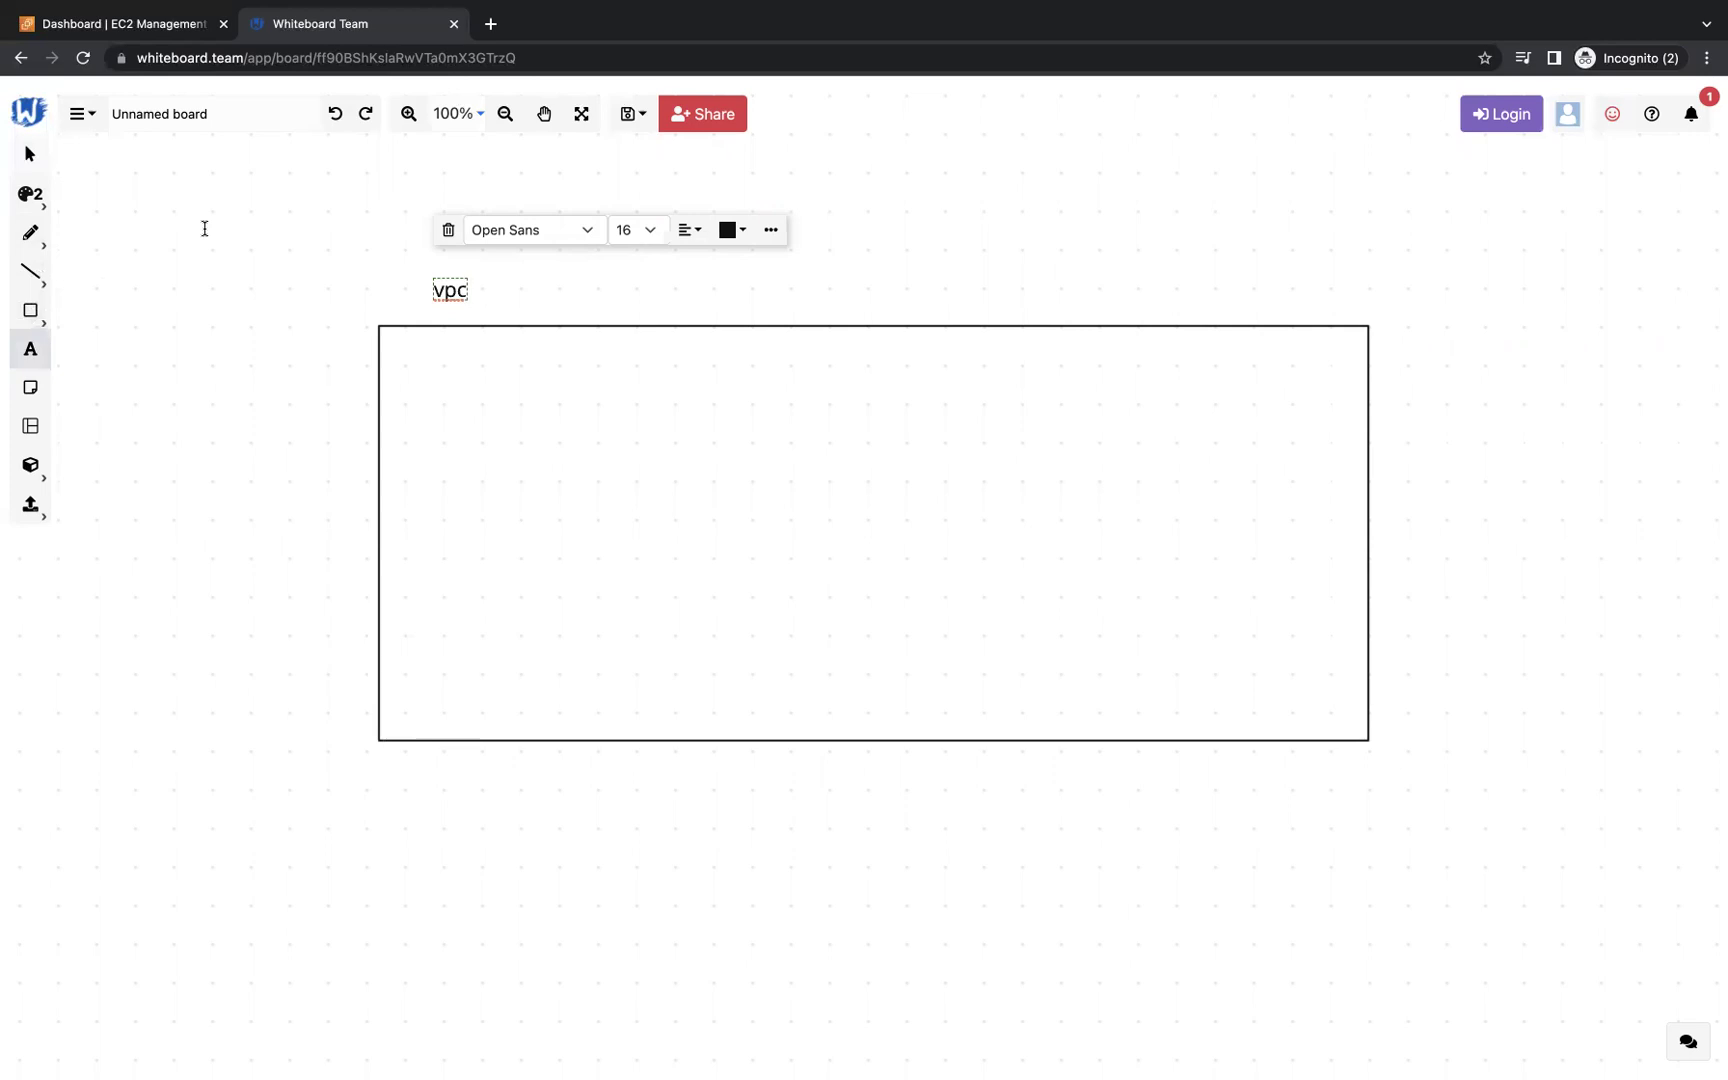
# - Switch to the AWS console, search for "vpc", and open the VPC service in a new browser tab
pyautogui.click(146, 30)
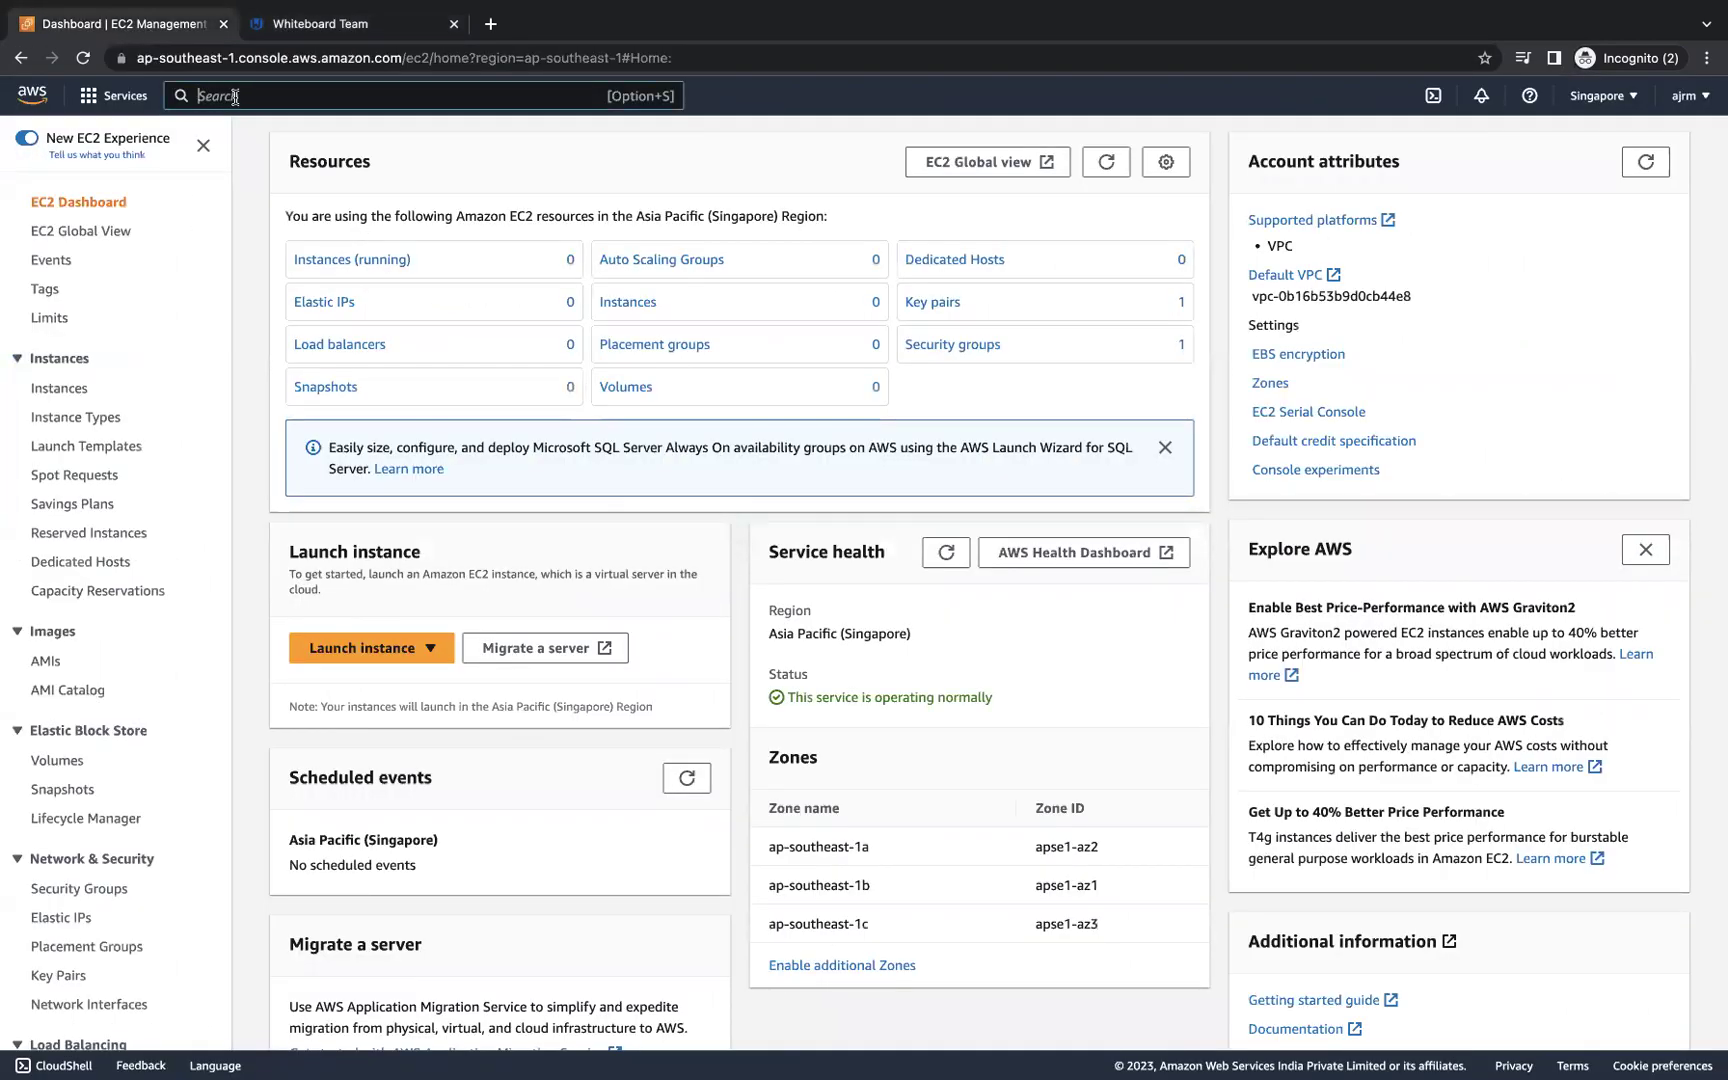
pyautogui.click(400, 95)
pyautogui.write('vpc')
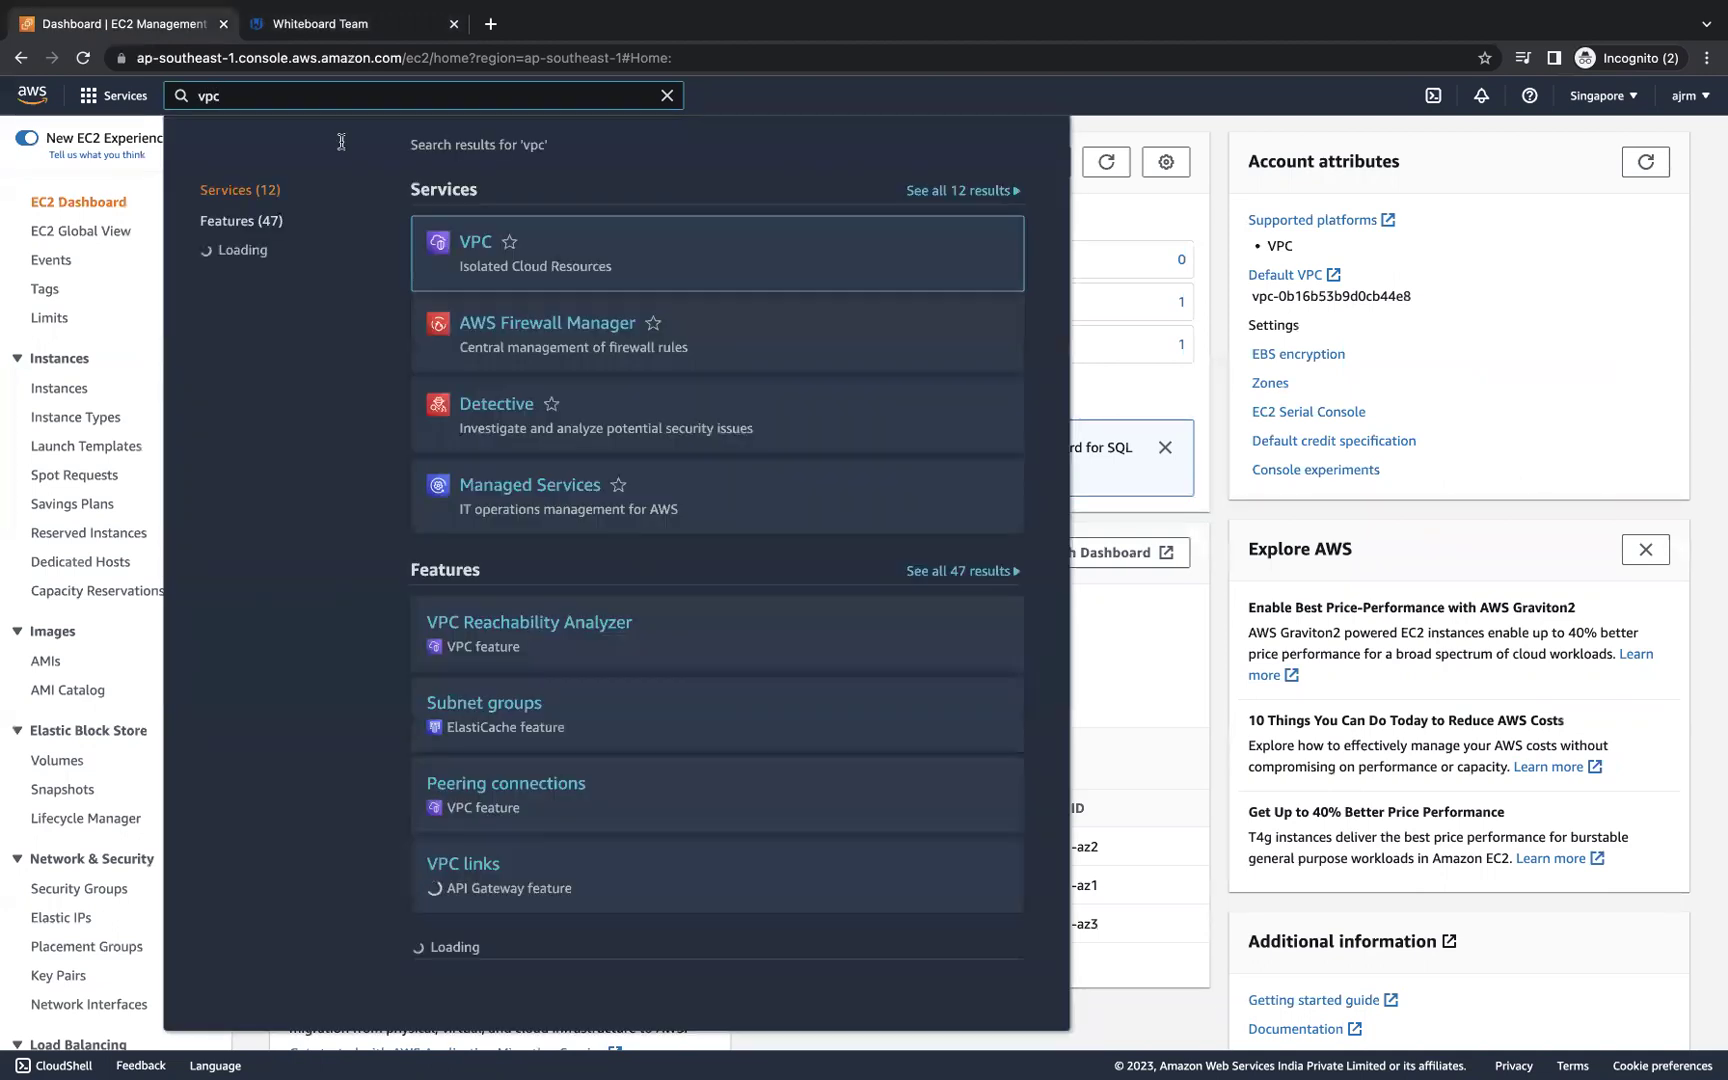
pyautogui.rightClick(475, 241)
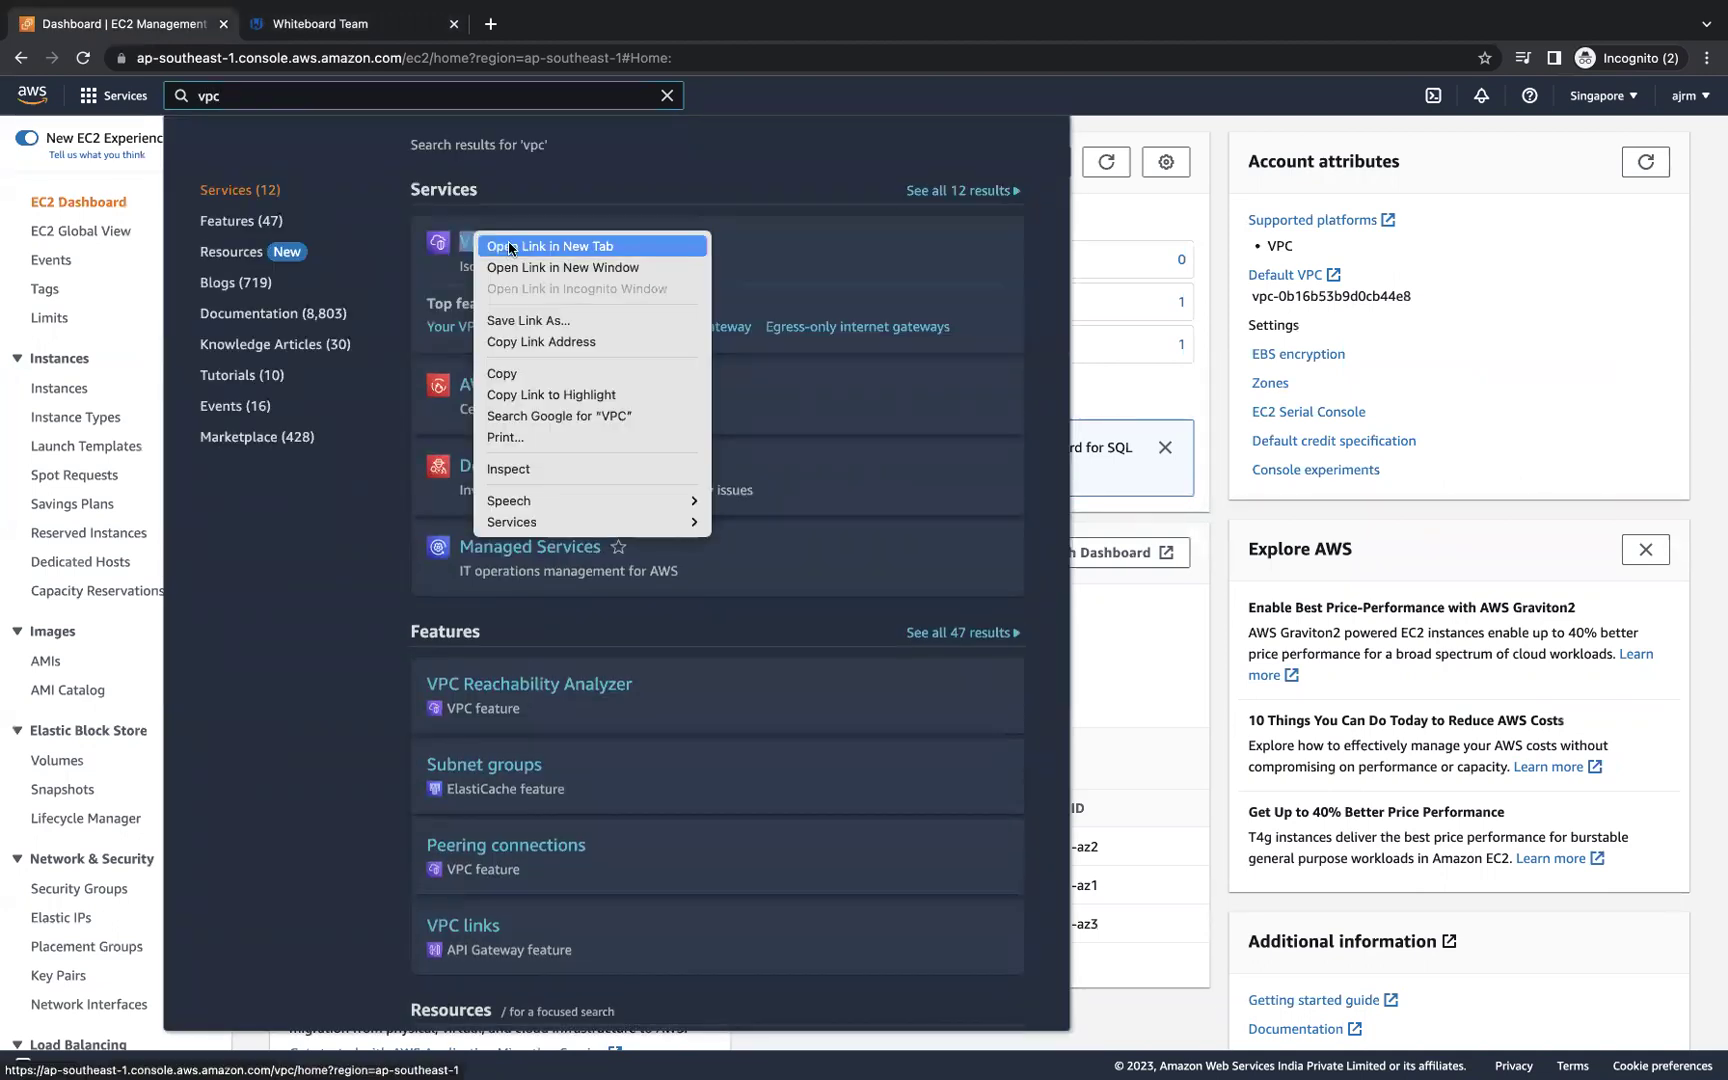
pyautogui.click(510, 249)
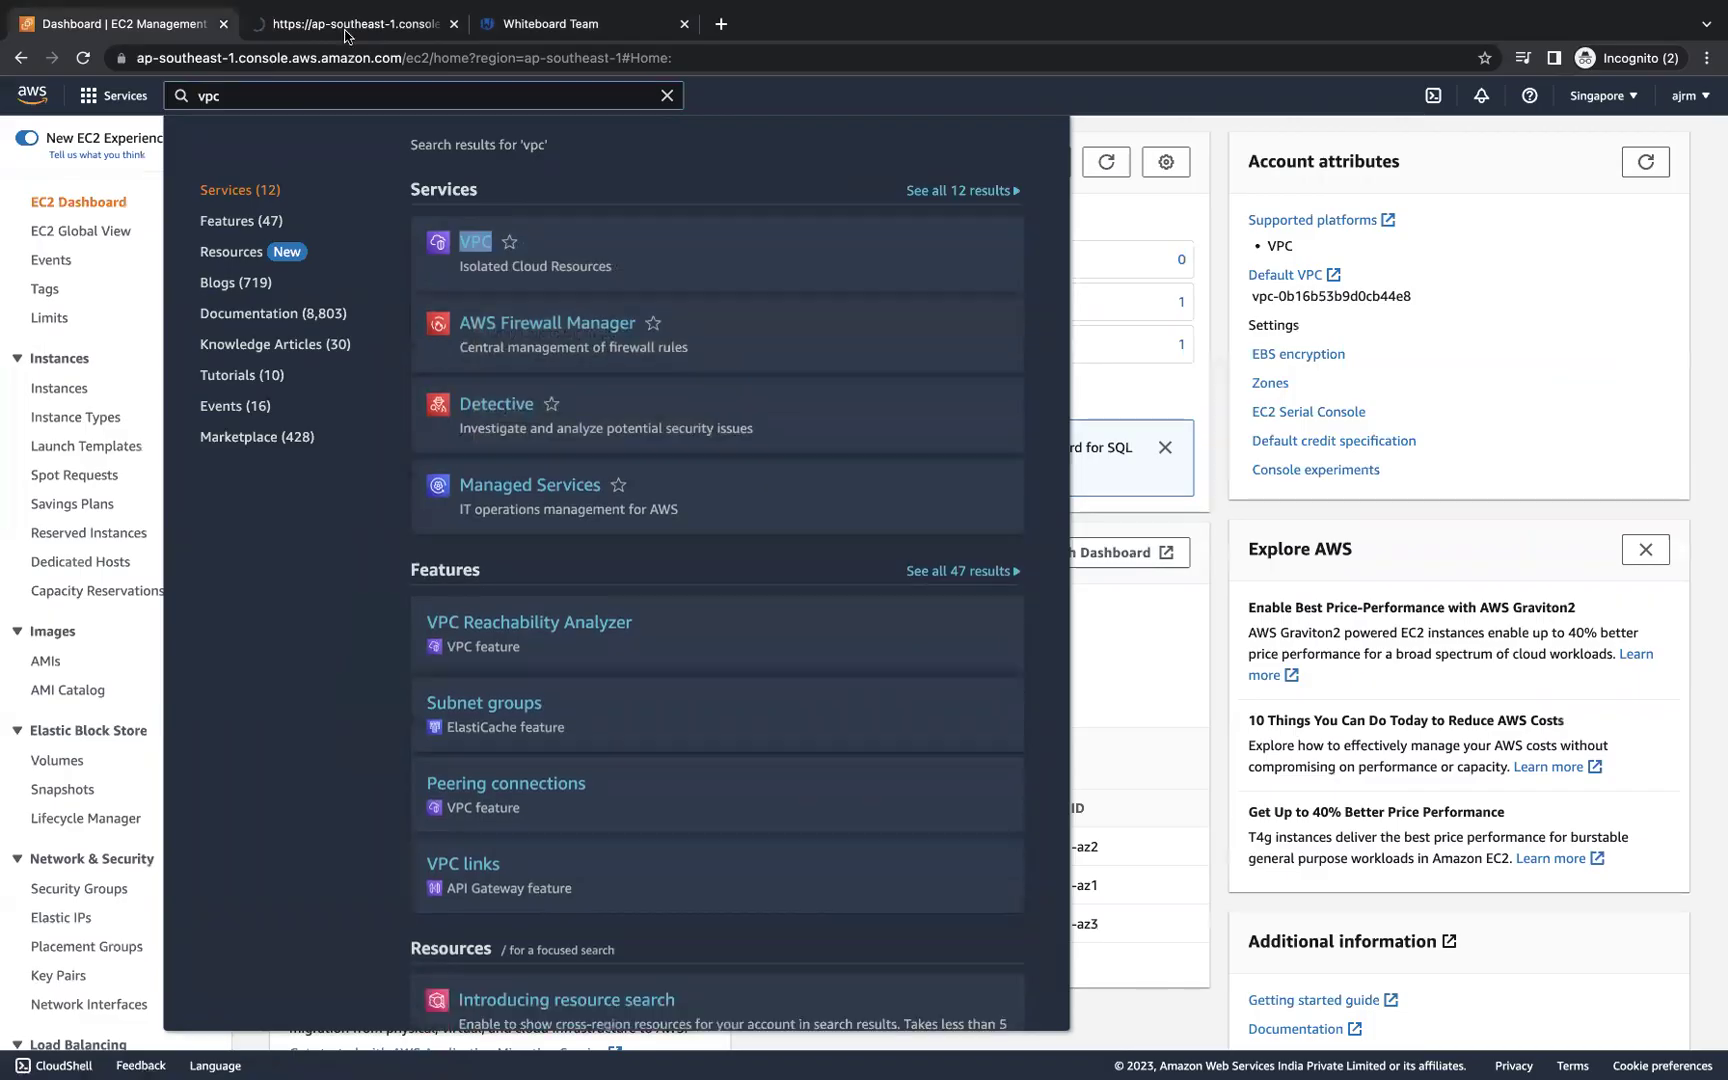
pyautogui.click(352, 24)
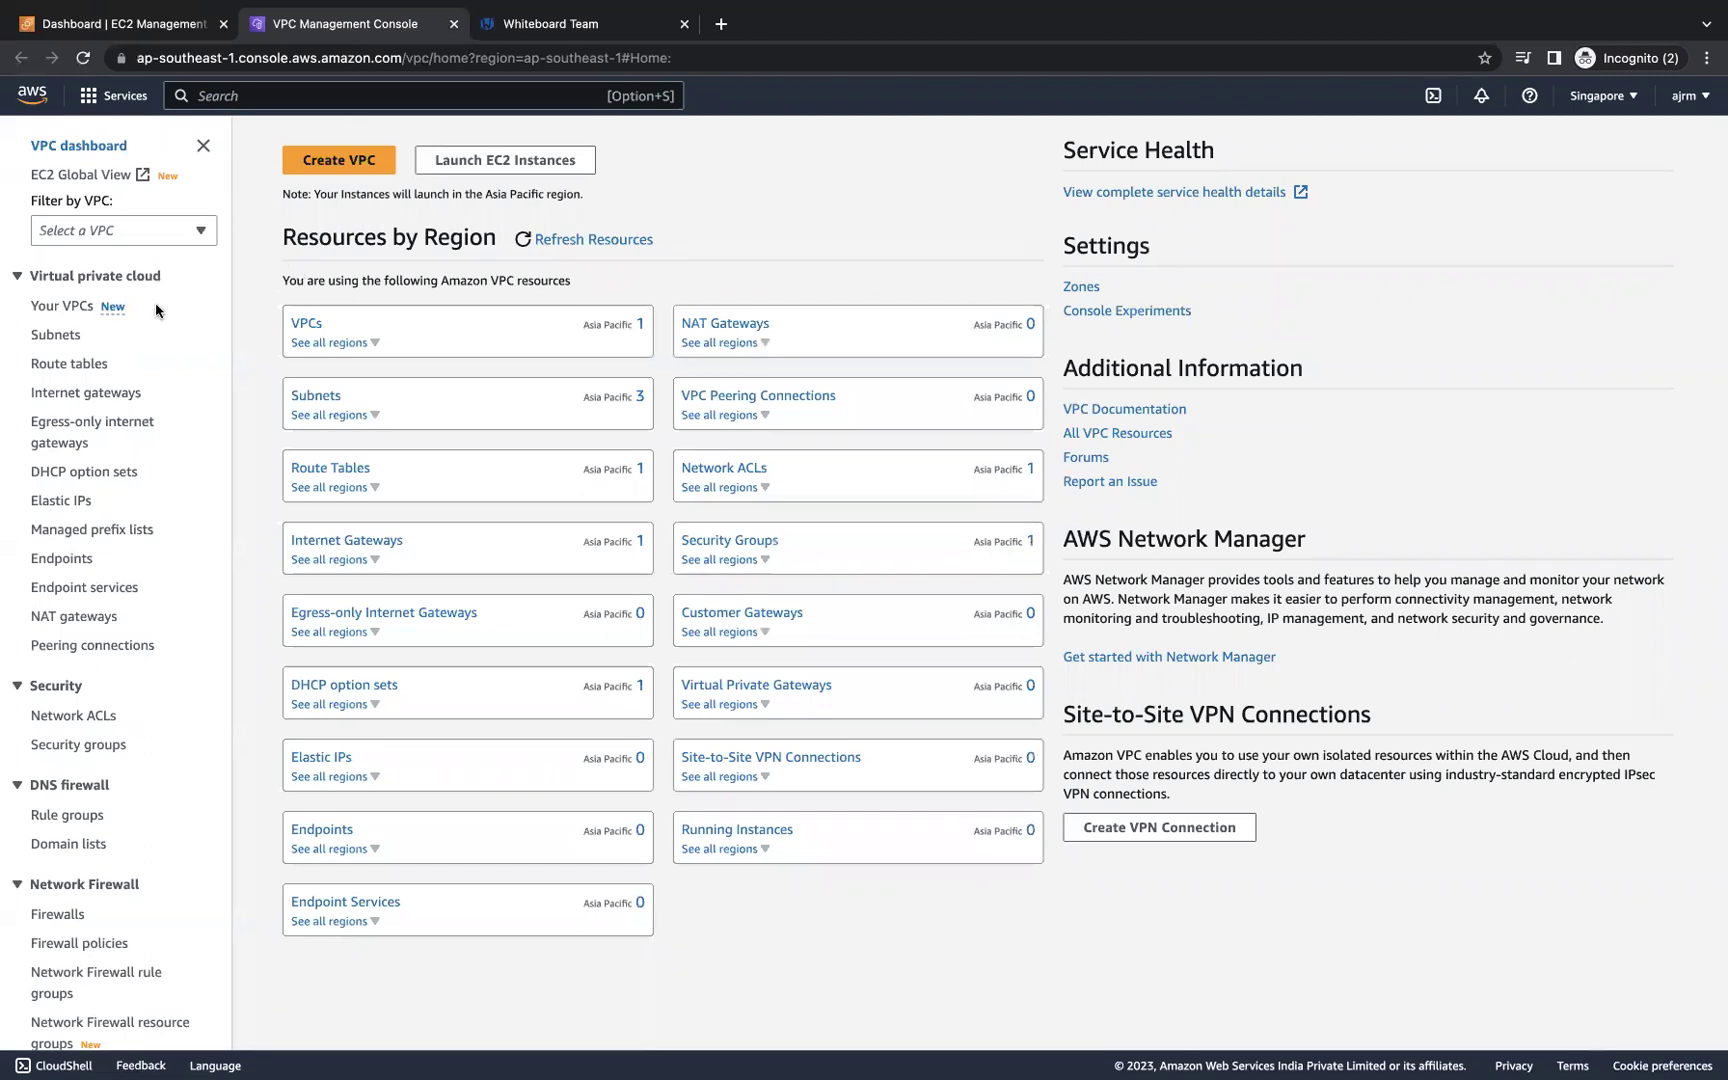
# - Open the list of VPCs in the region and examine the existing VPC's CIDR, route table and network ACL columns
pyautogui.click(300, 324)
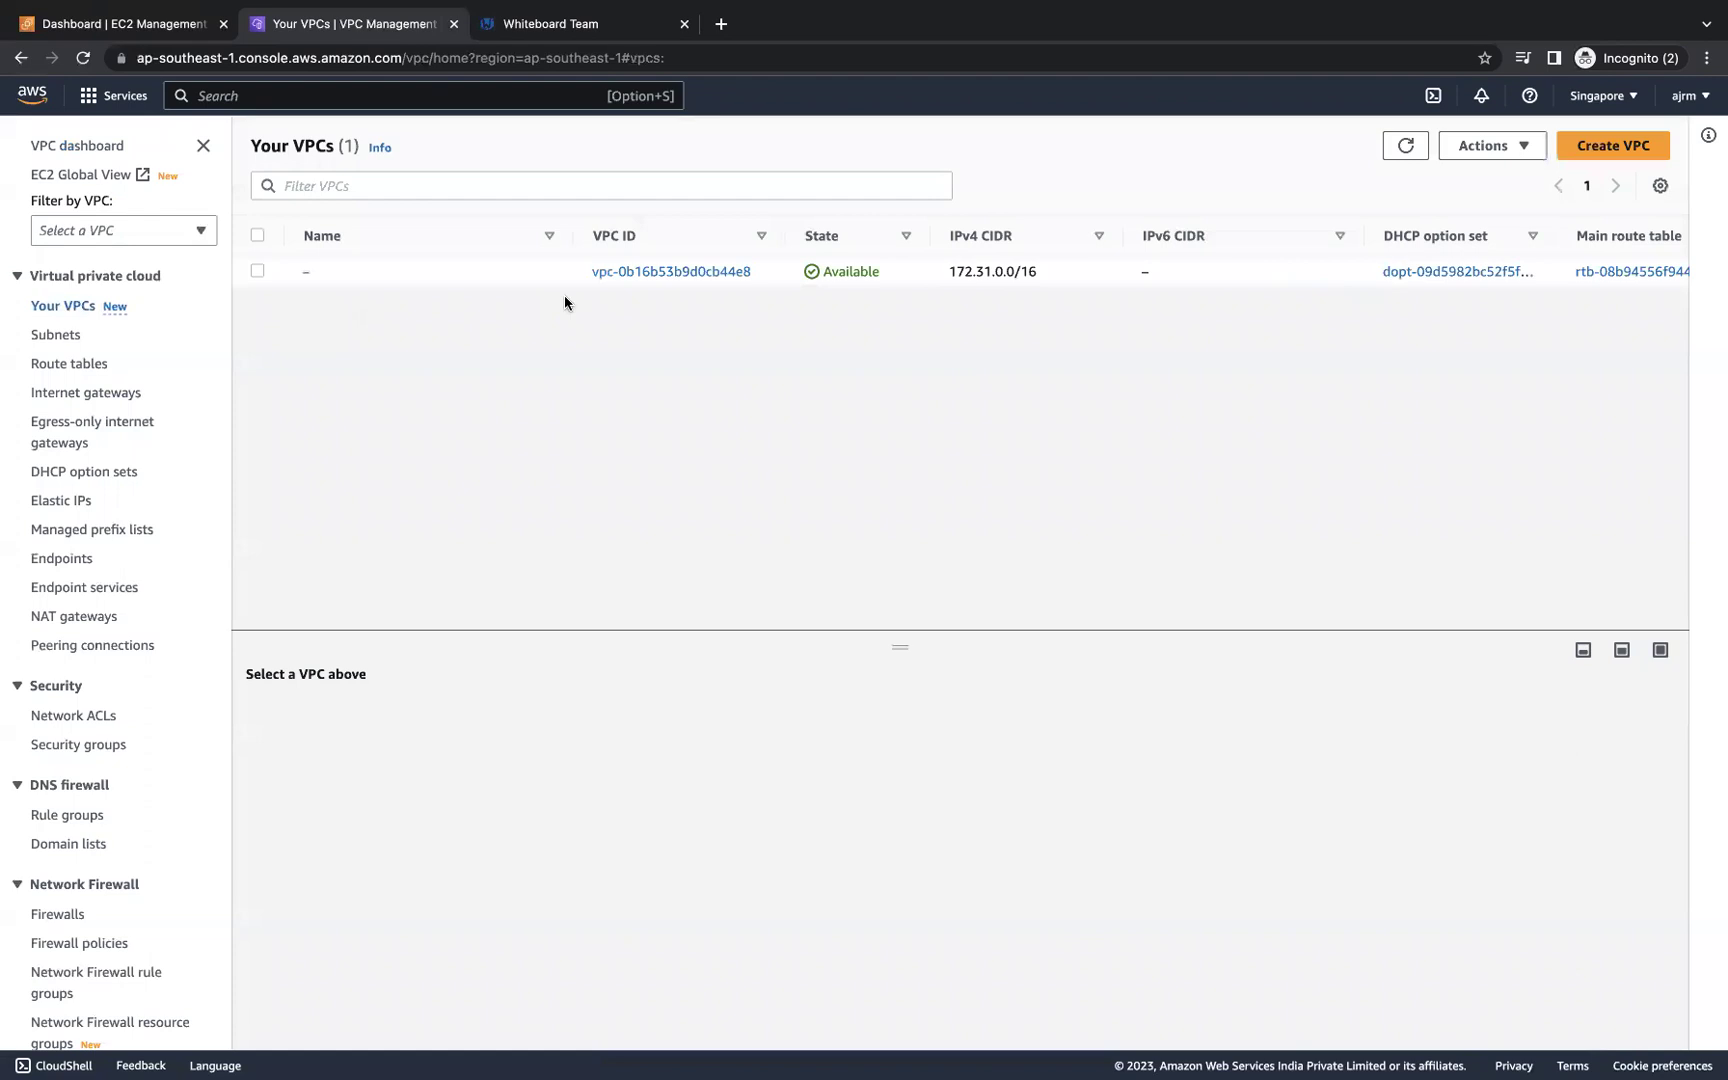
pyautogui.hscroll(5, 929, 270)
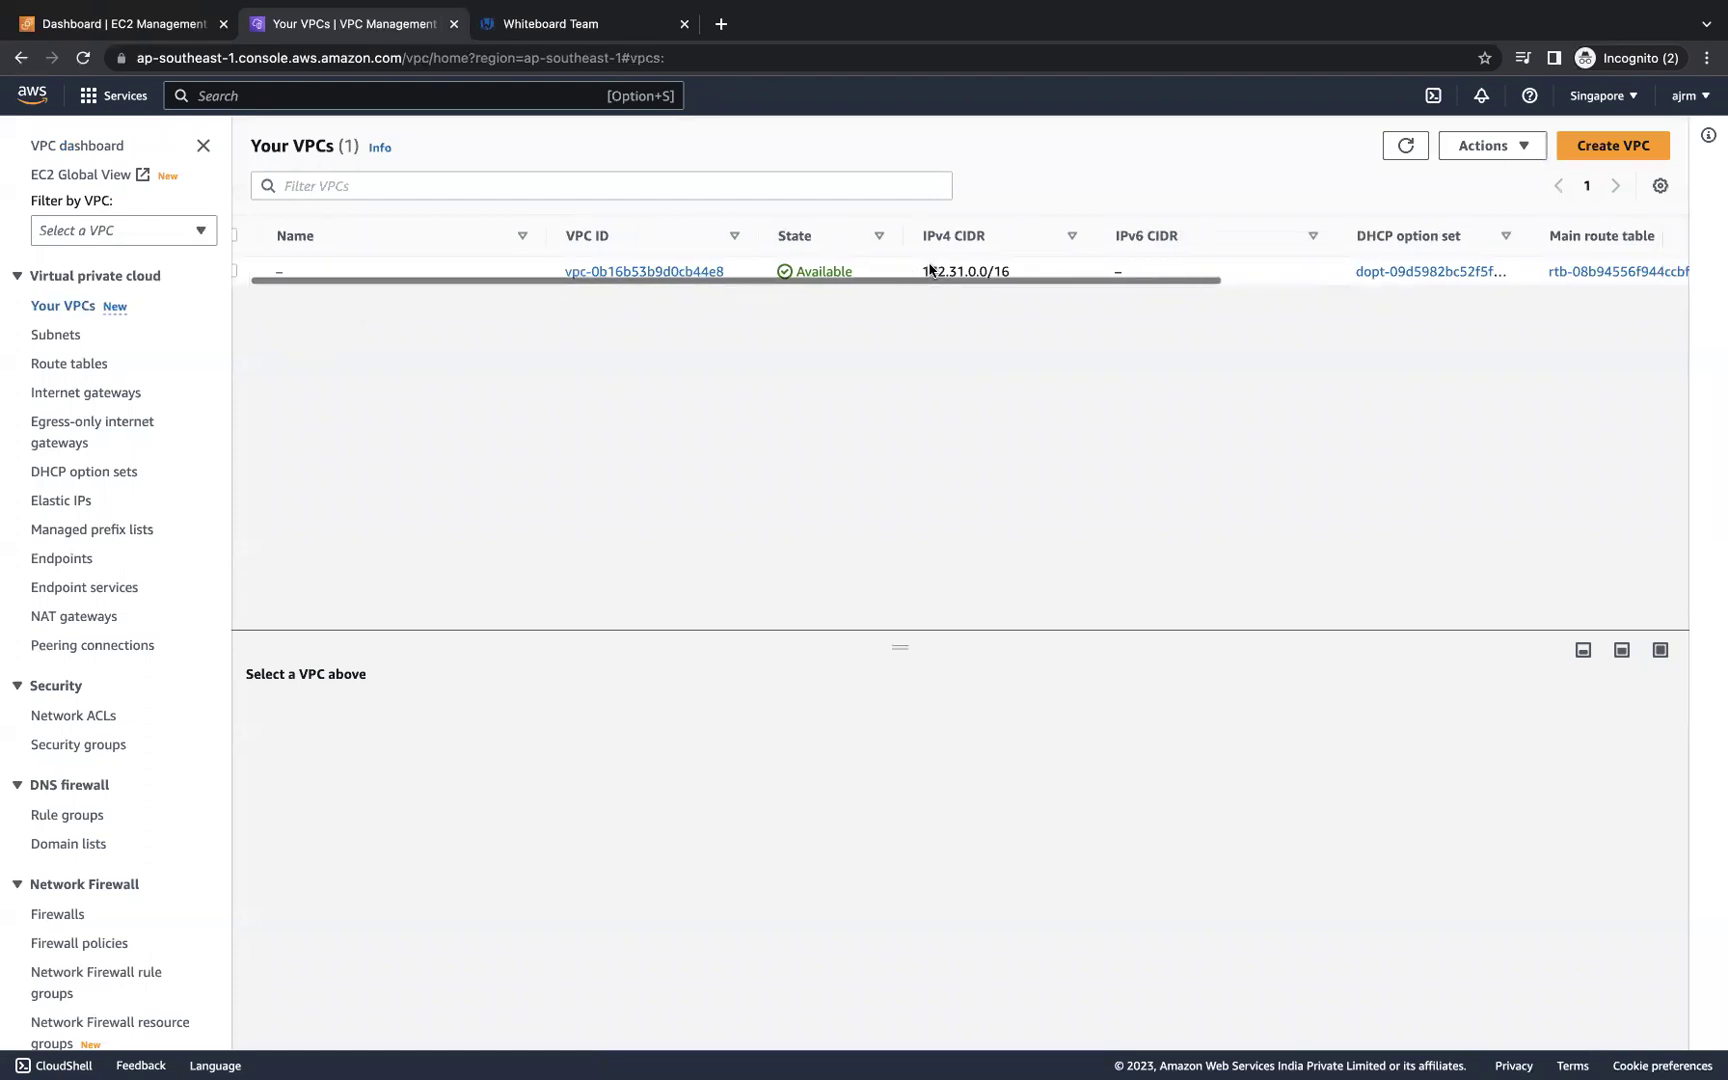
pyautogui.hscroll(1, 929, 270)
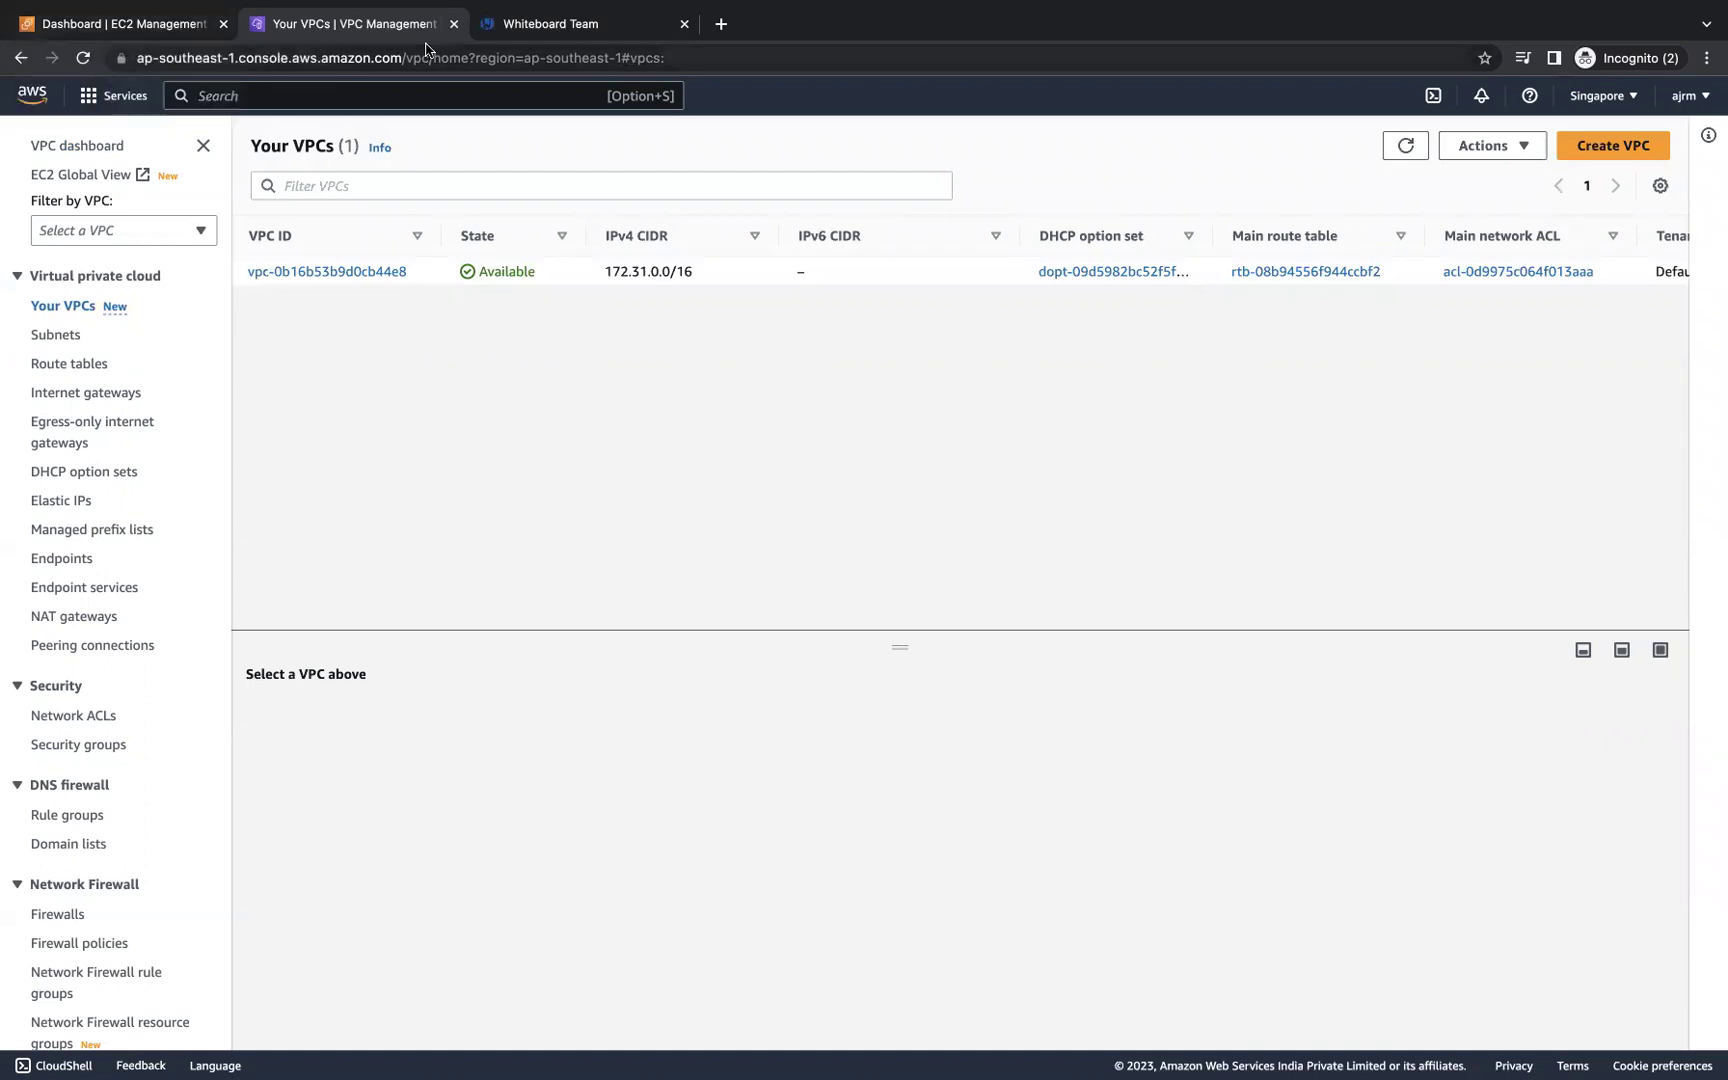
# - Check the whiteboard briefly, return to the EC2 dashboard, and dismiss its open search results
pyautogui.click(547, 29)
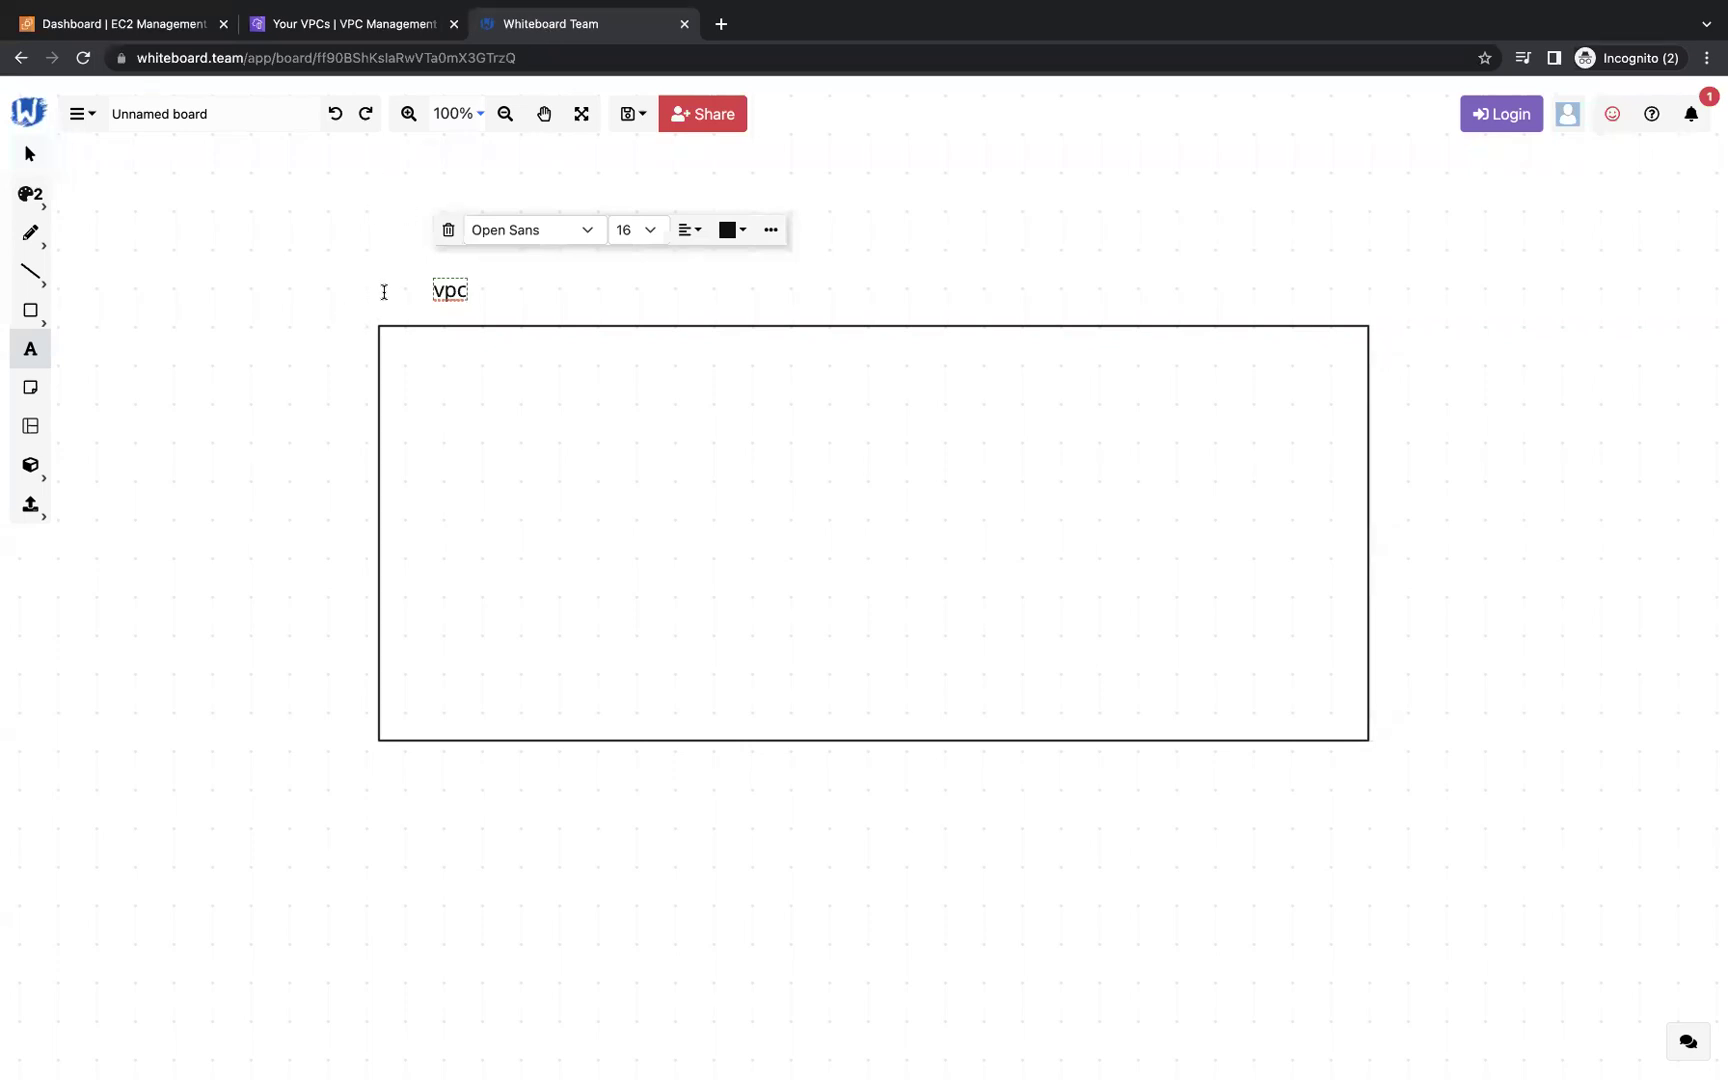
pyautogui.click(130, 24)
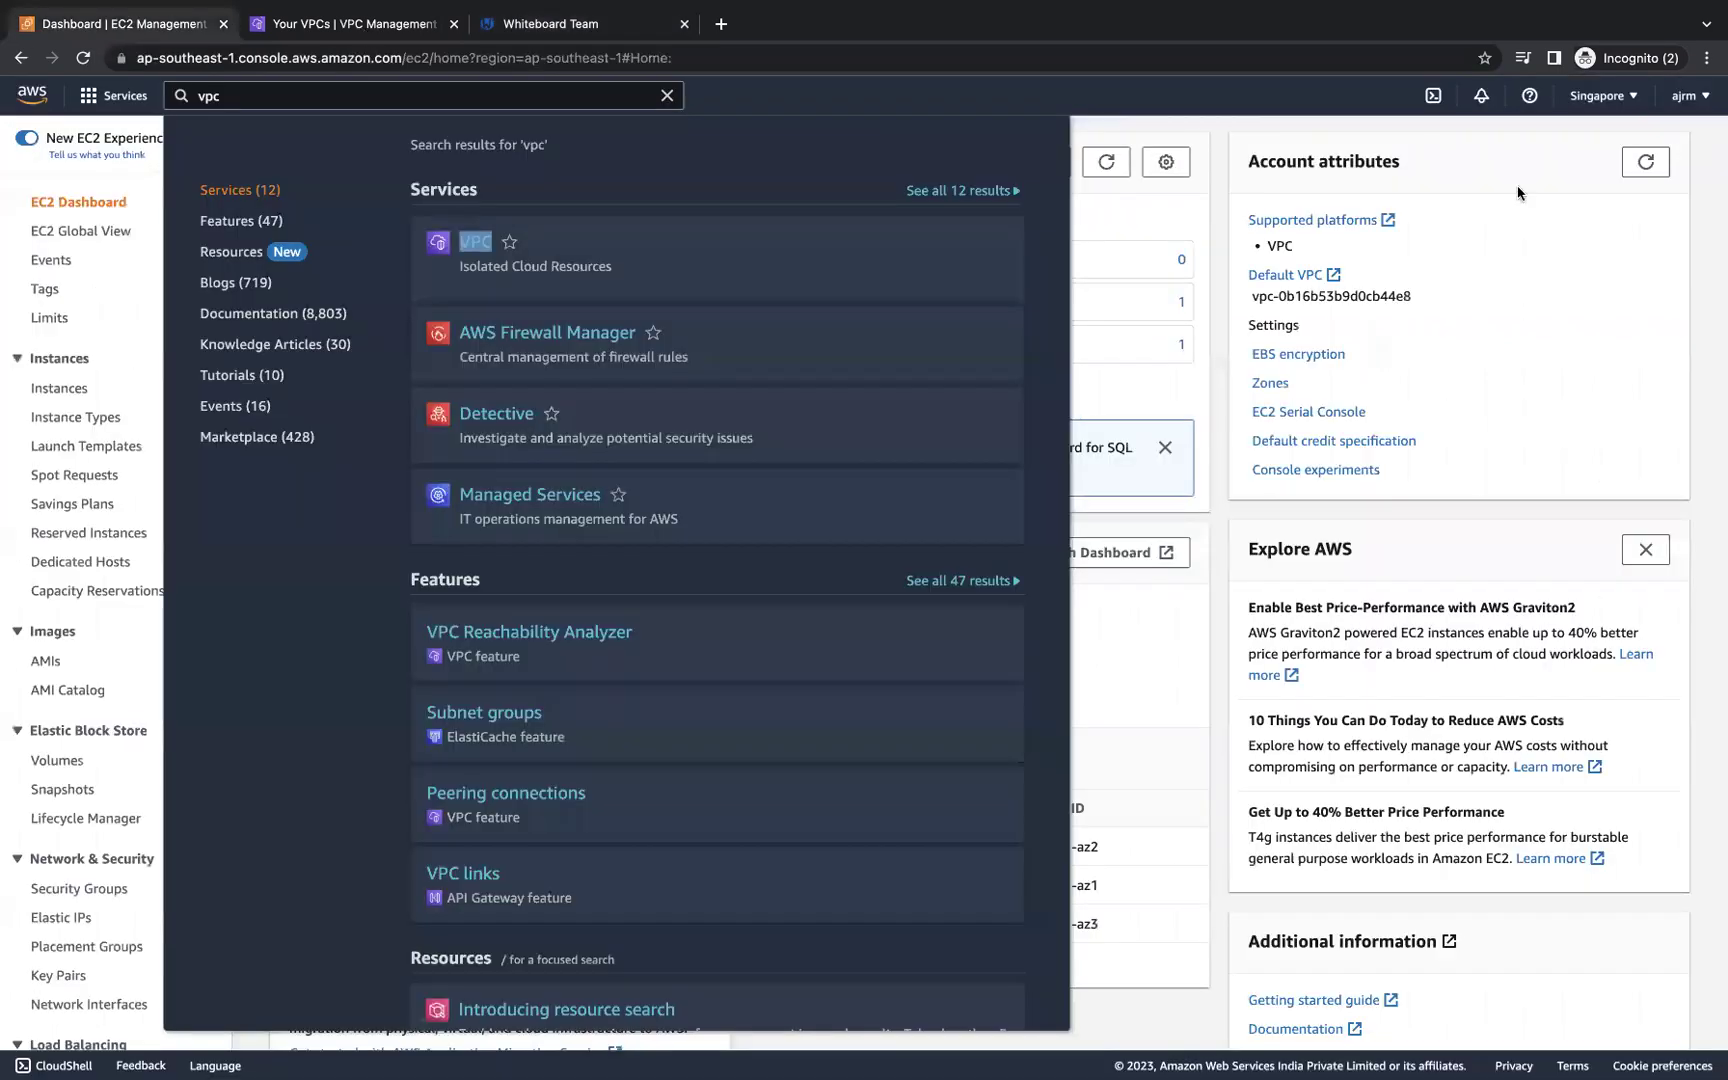
pyautogui.click(1478, 134)
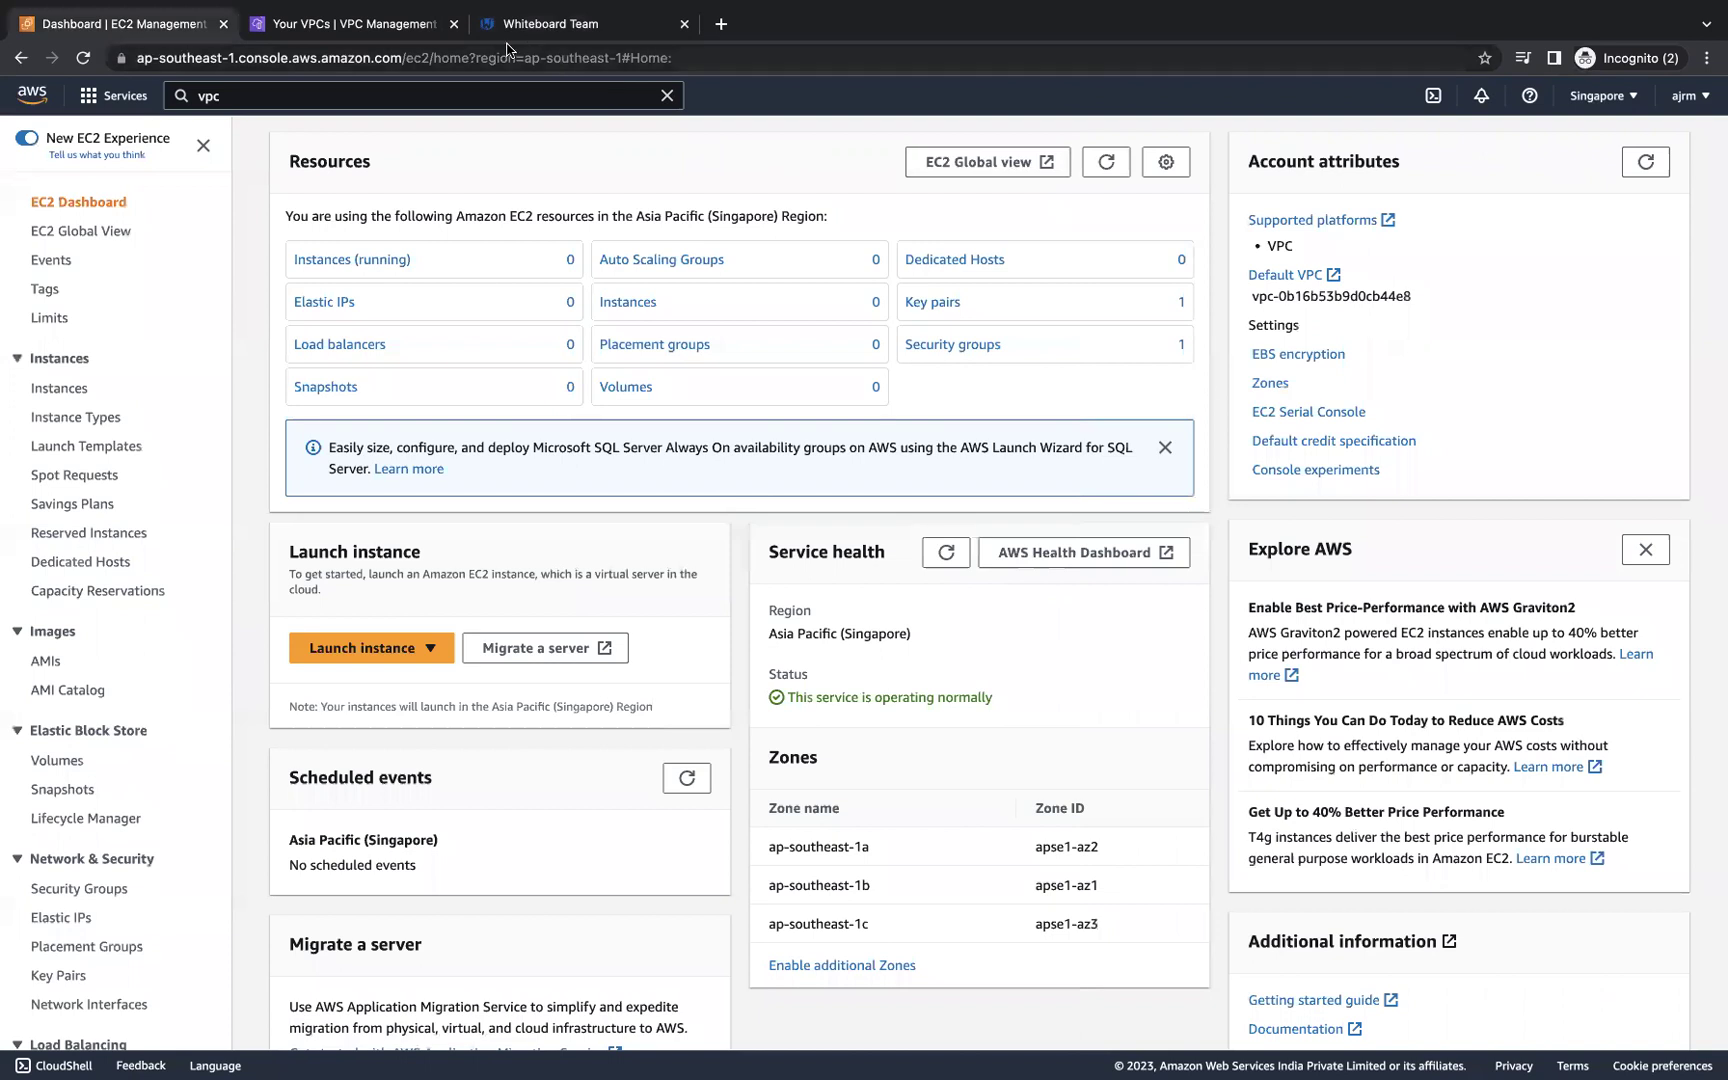
# - Start creating a new VPC from the VPC list and enter "my-vpc" as its name tag
pyautogui.click(358, 34)
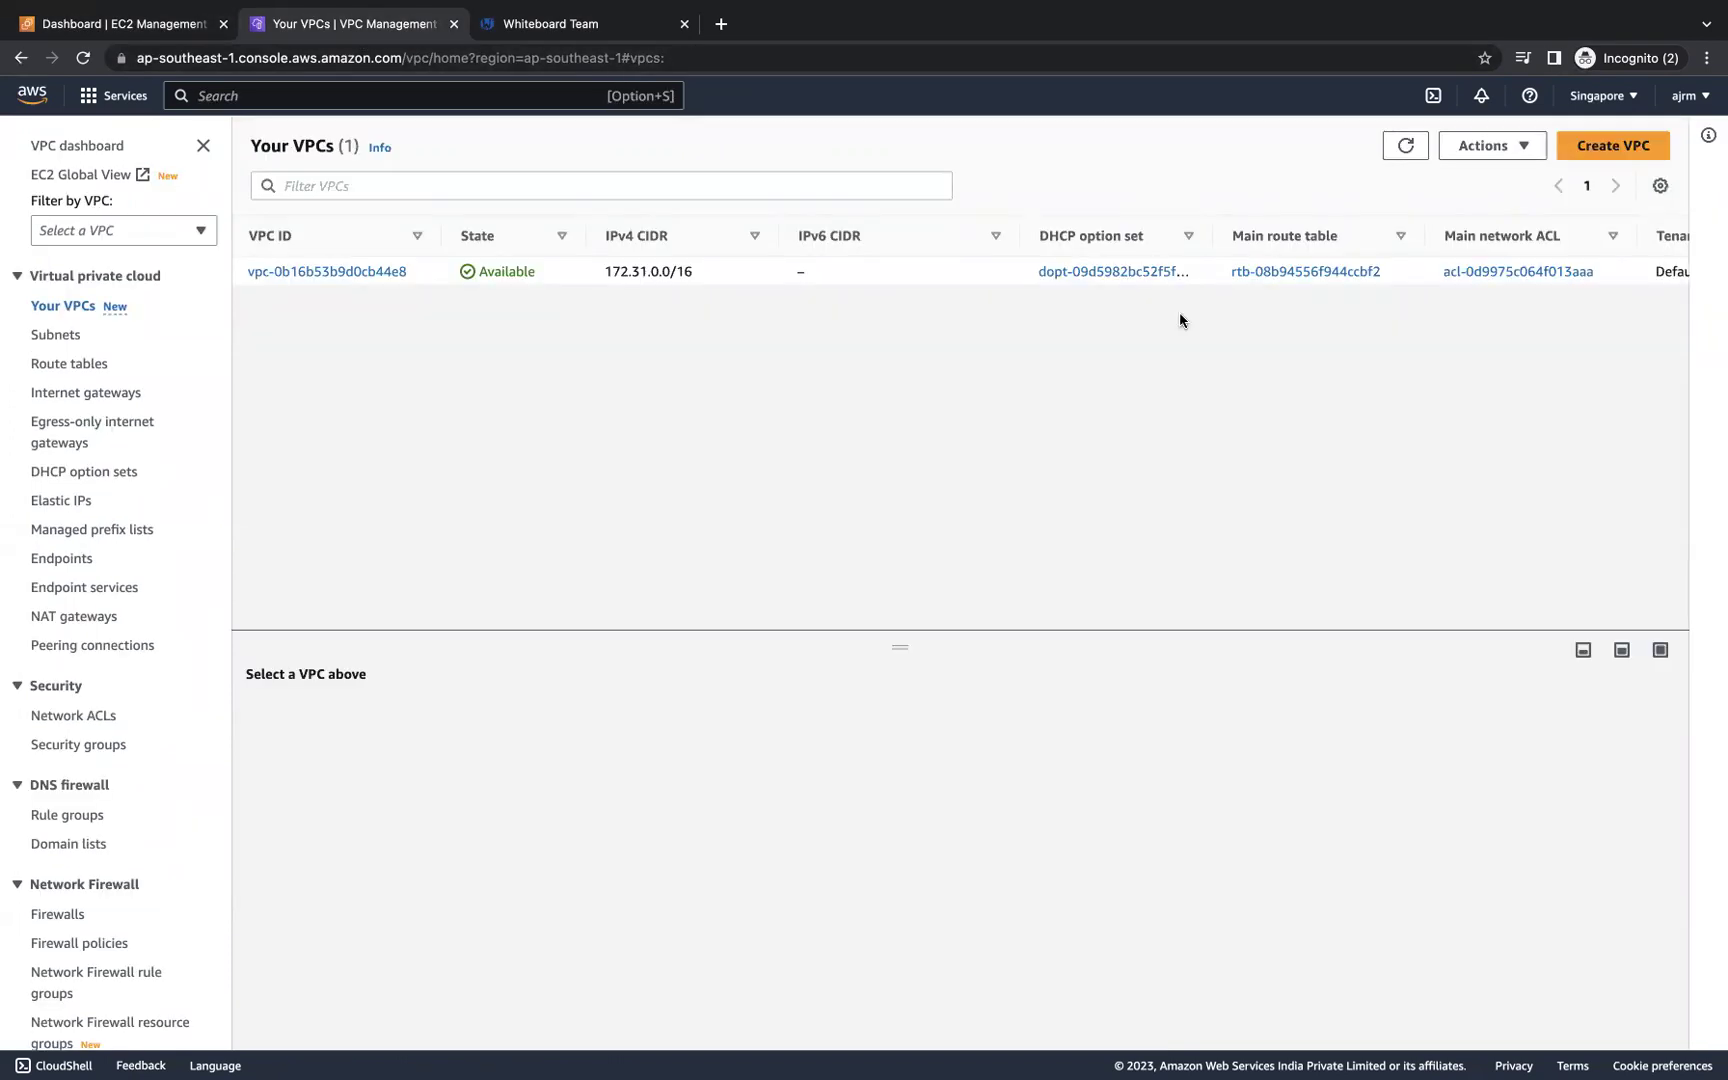
pyautogui.click(1617, 148)
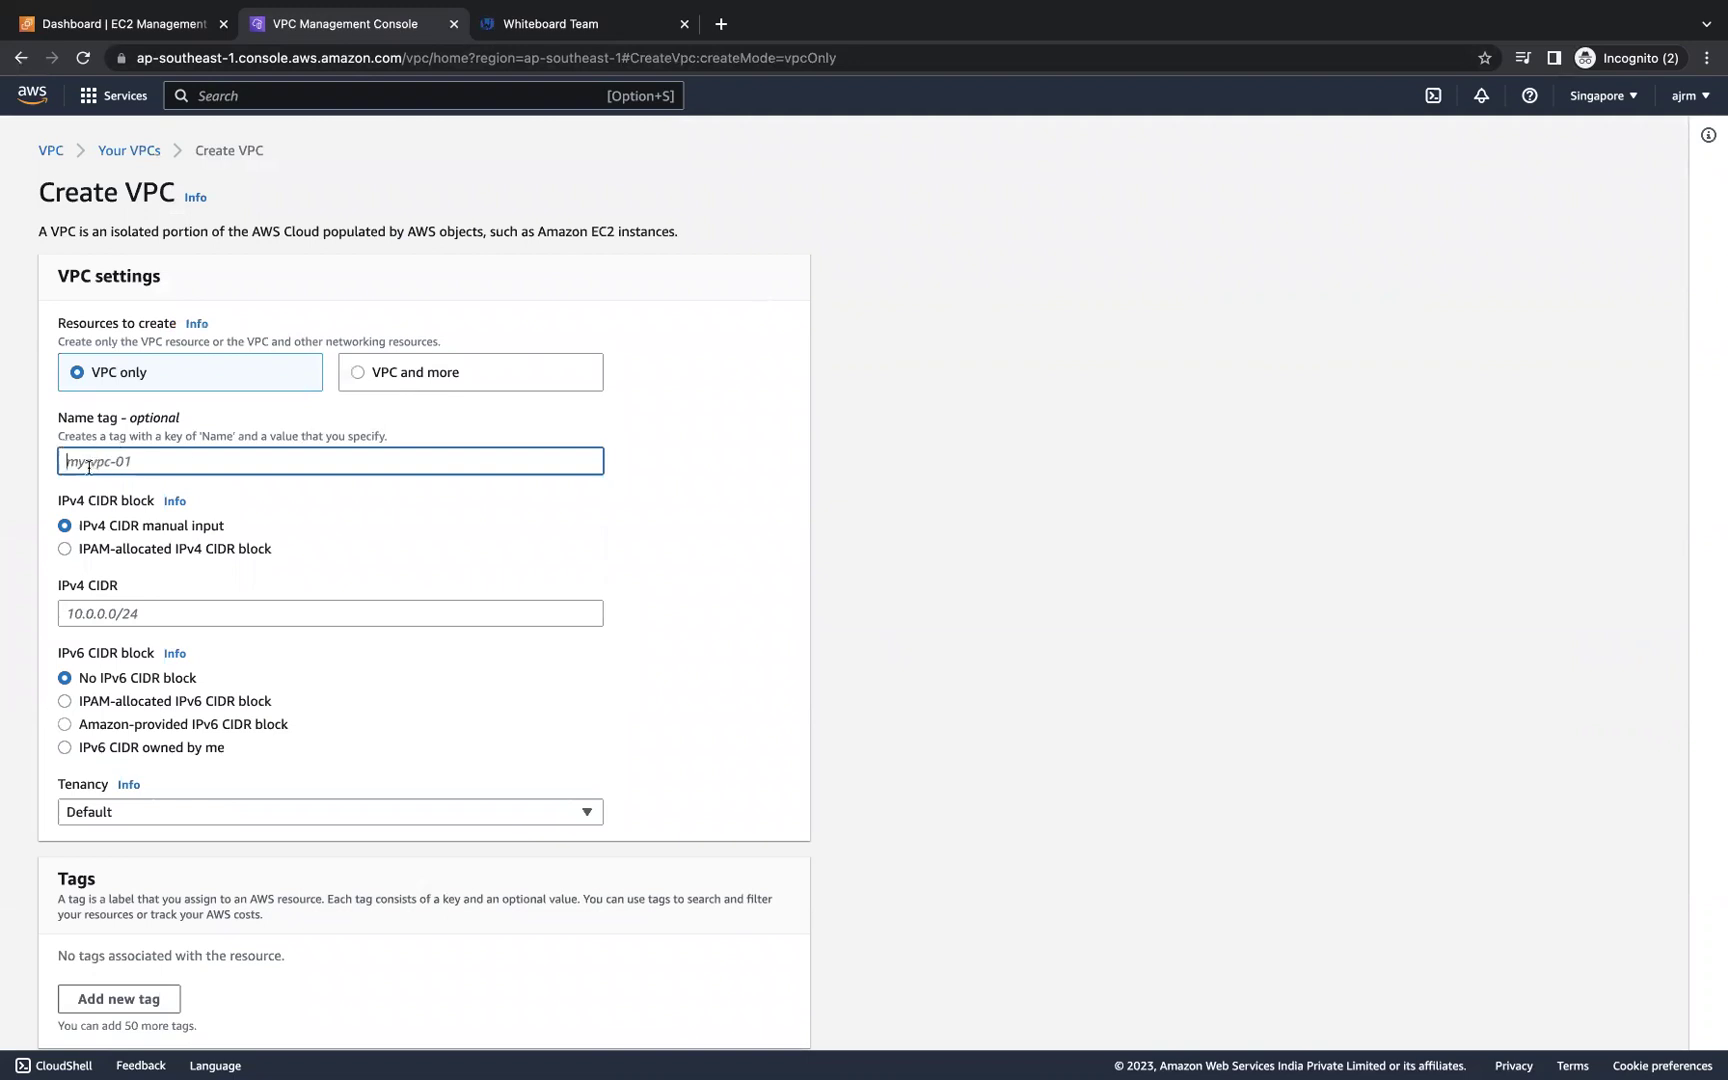
pyautogui.write('my-vpc')
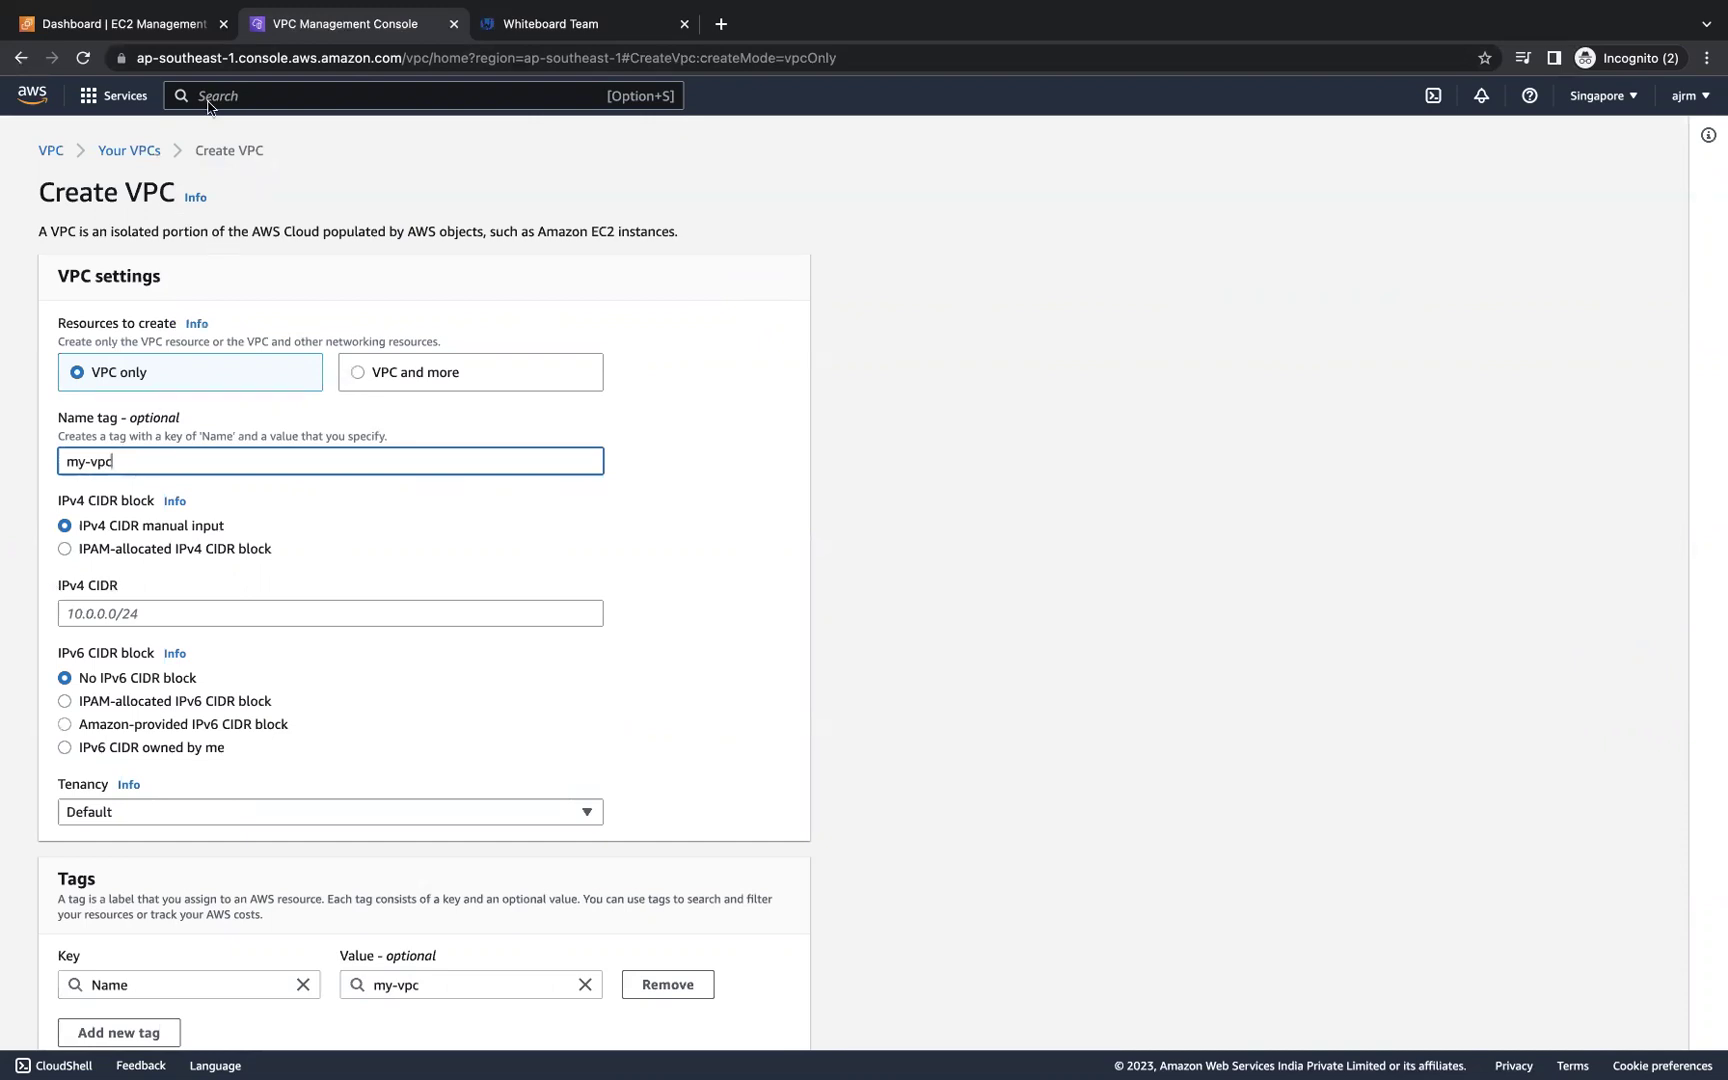
# - Switch to the whiteboard and add the text "192.168.0.0/16" beside the "vpc" label above the large rectangle
pyautogui.click(545, 24)
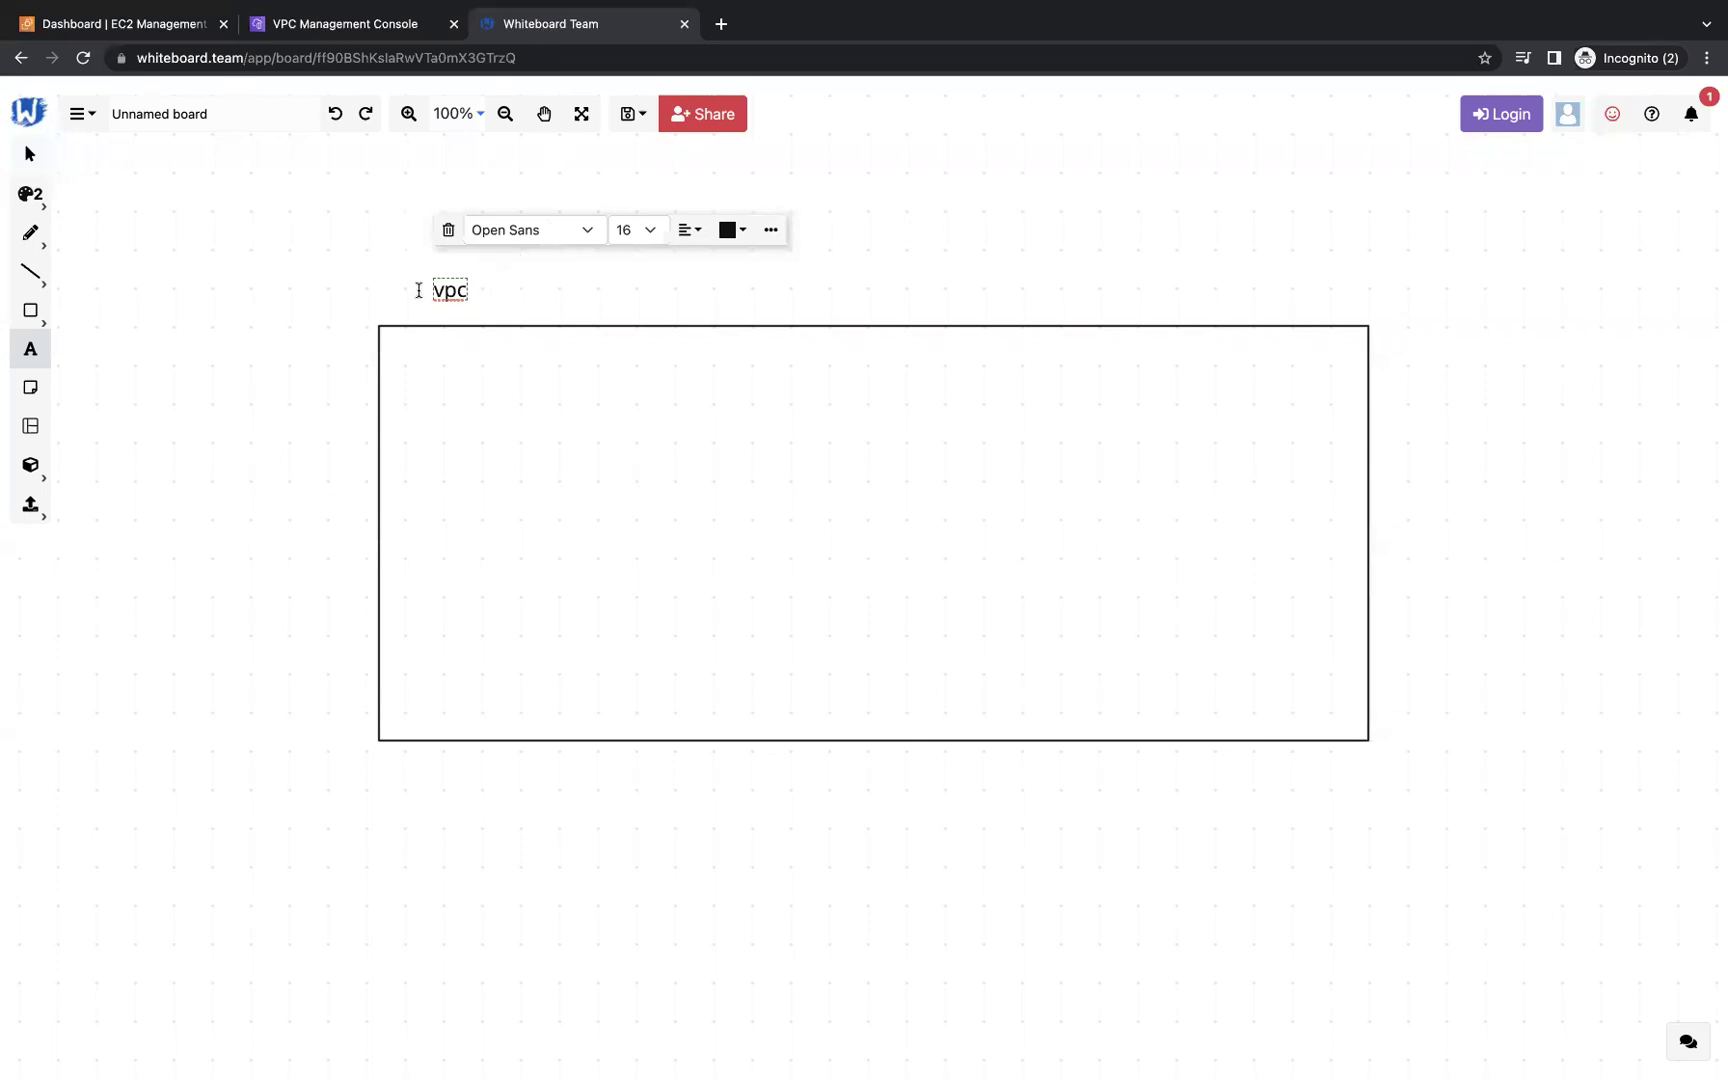
pyautogui.click(30, 306)
pyautogui.click(31, 349)
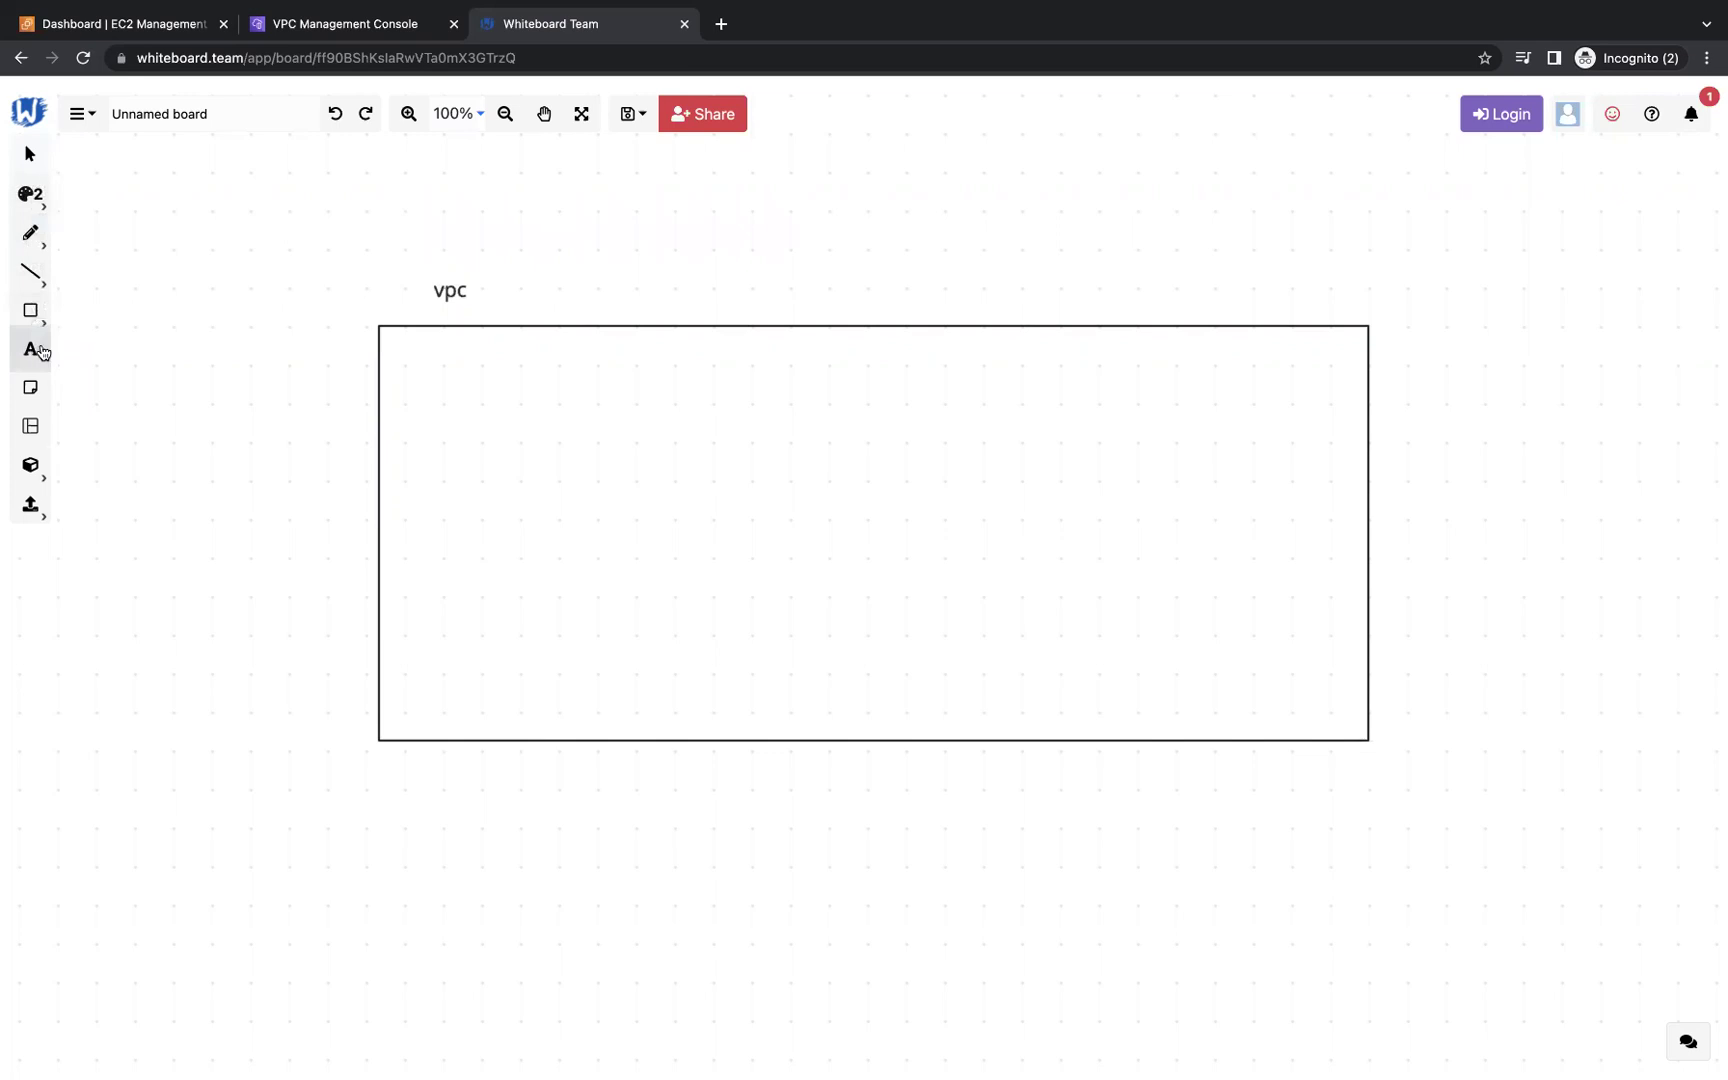
pyautogui.click(557, 297)
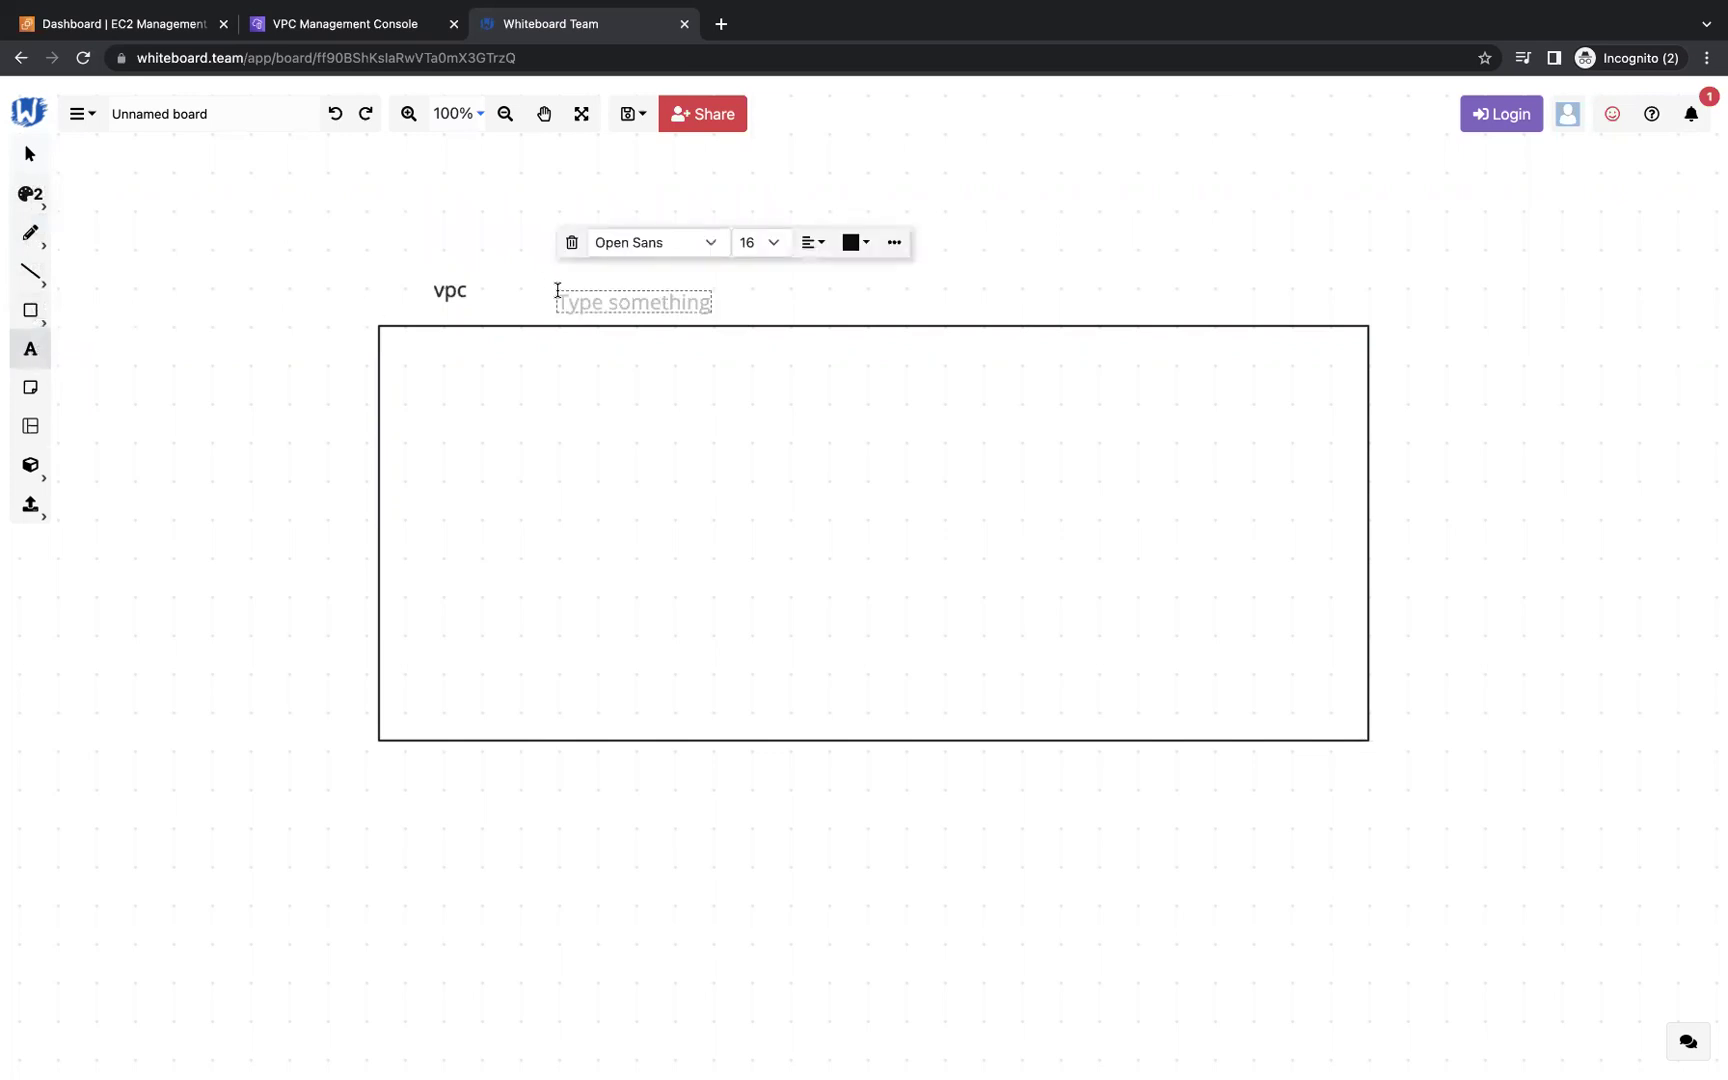
pyautogui.write('192.1')
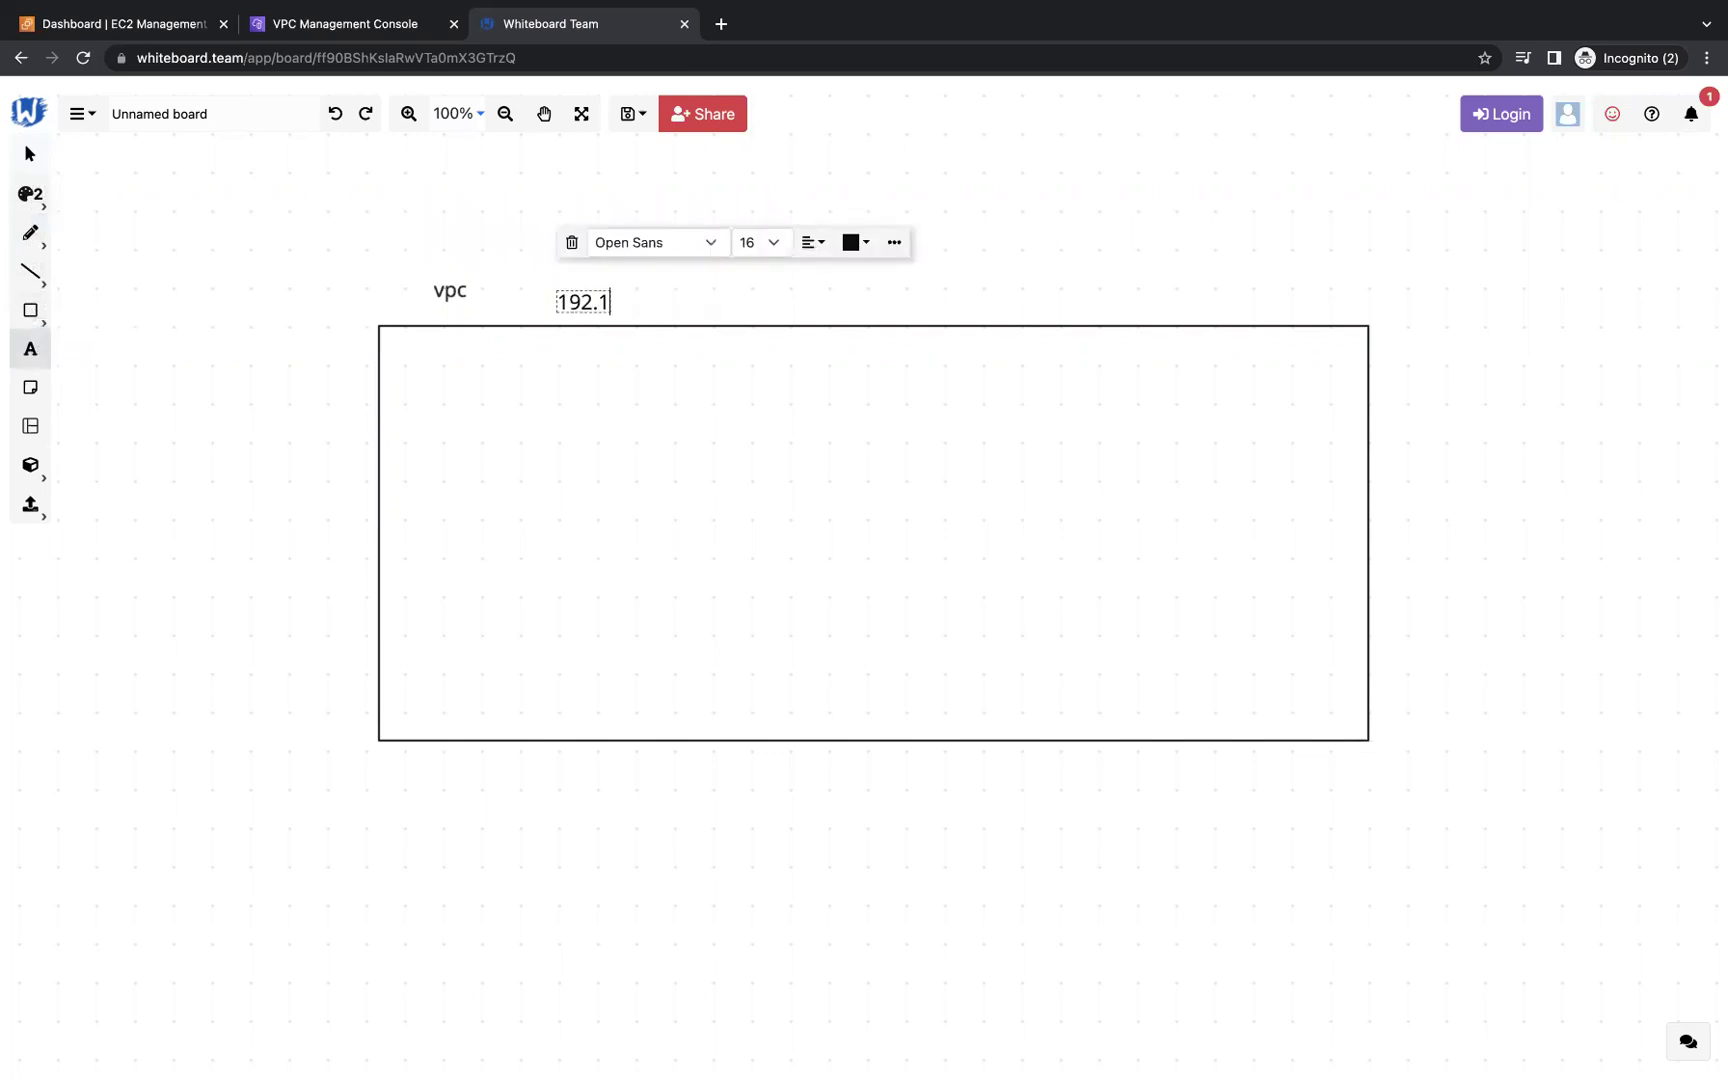
pyautogui.write('68.0.0/16')
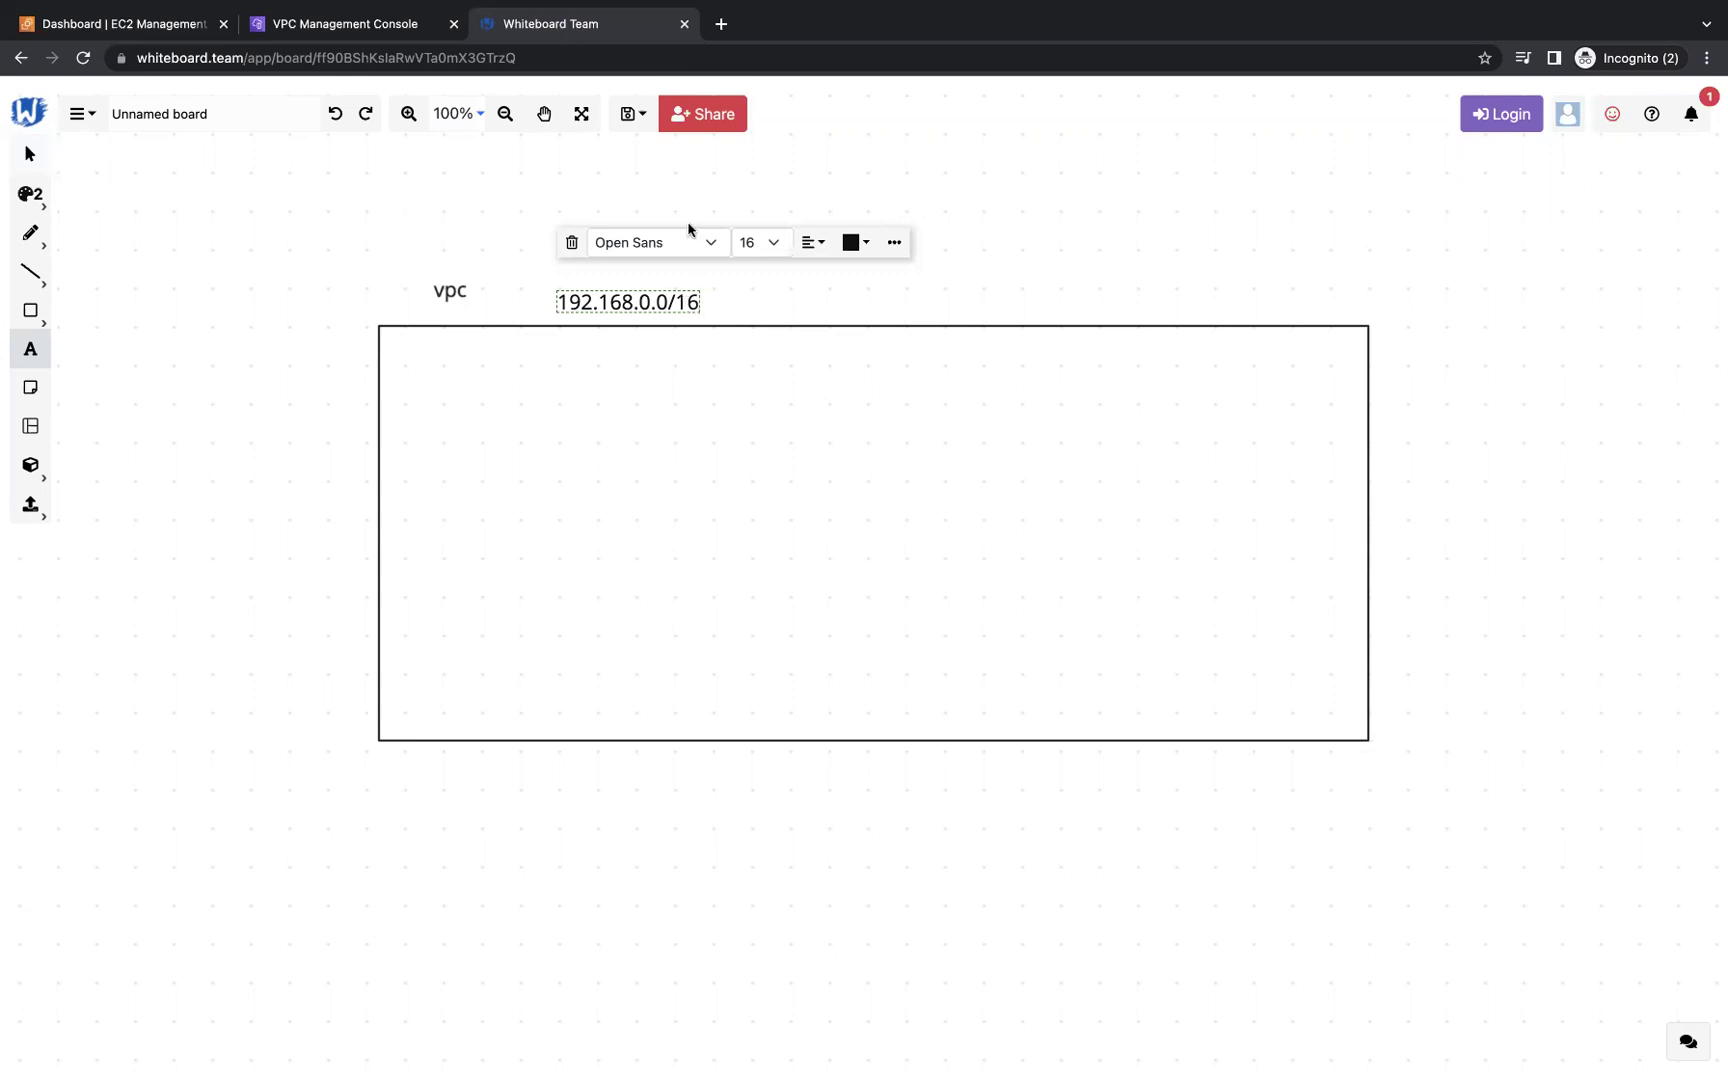
# - Search Google for "private ip range" in a new browser tab and examine the private address classes
pyautogui.click(721, 23)
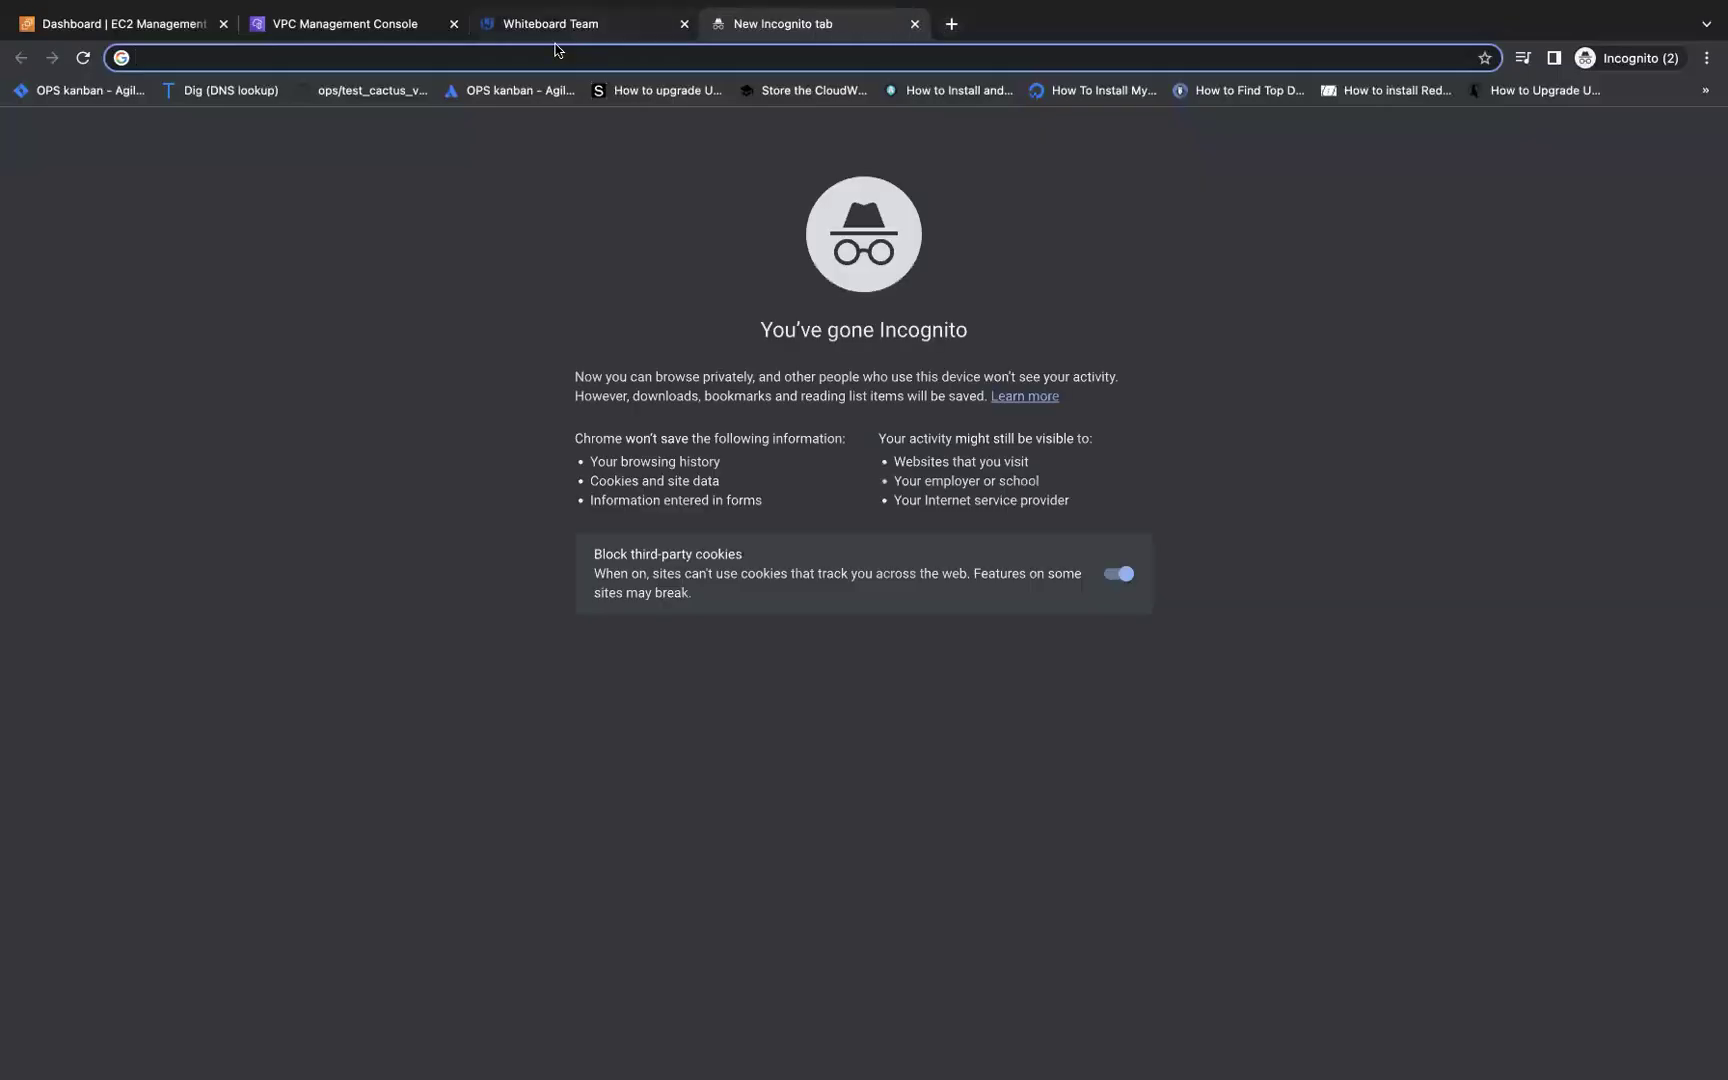
pyautogui.write('p')
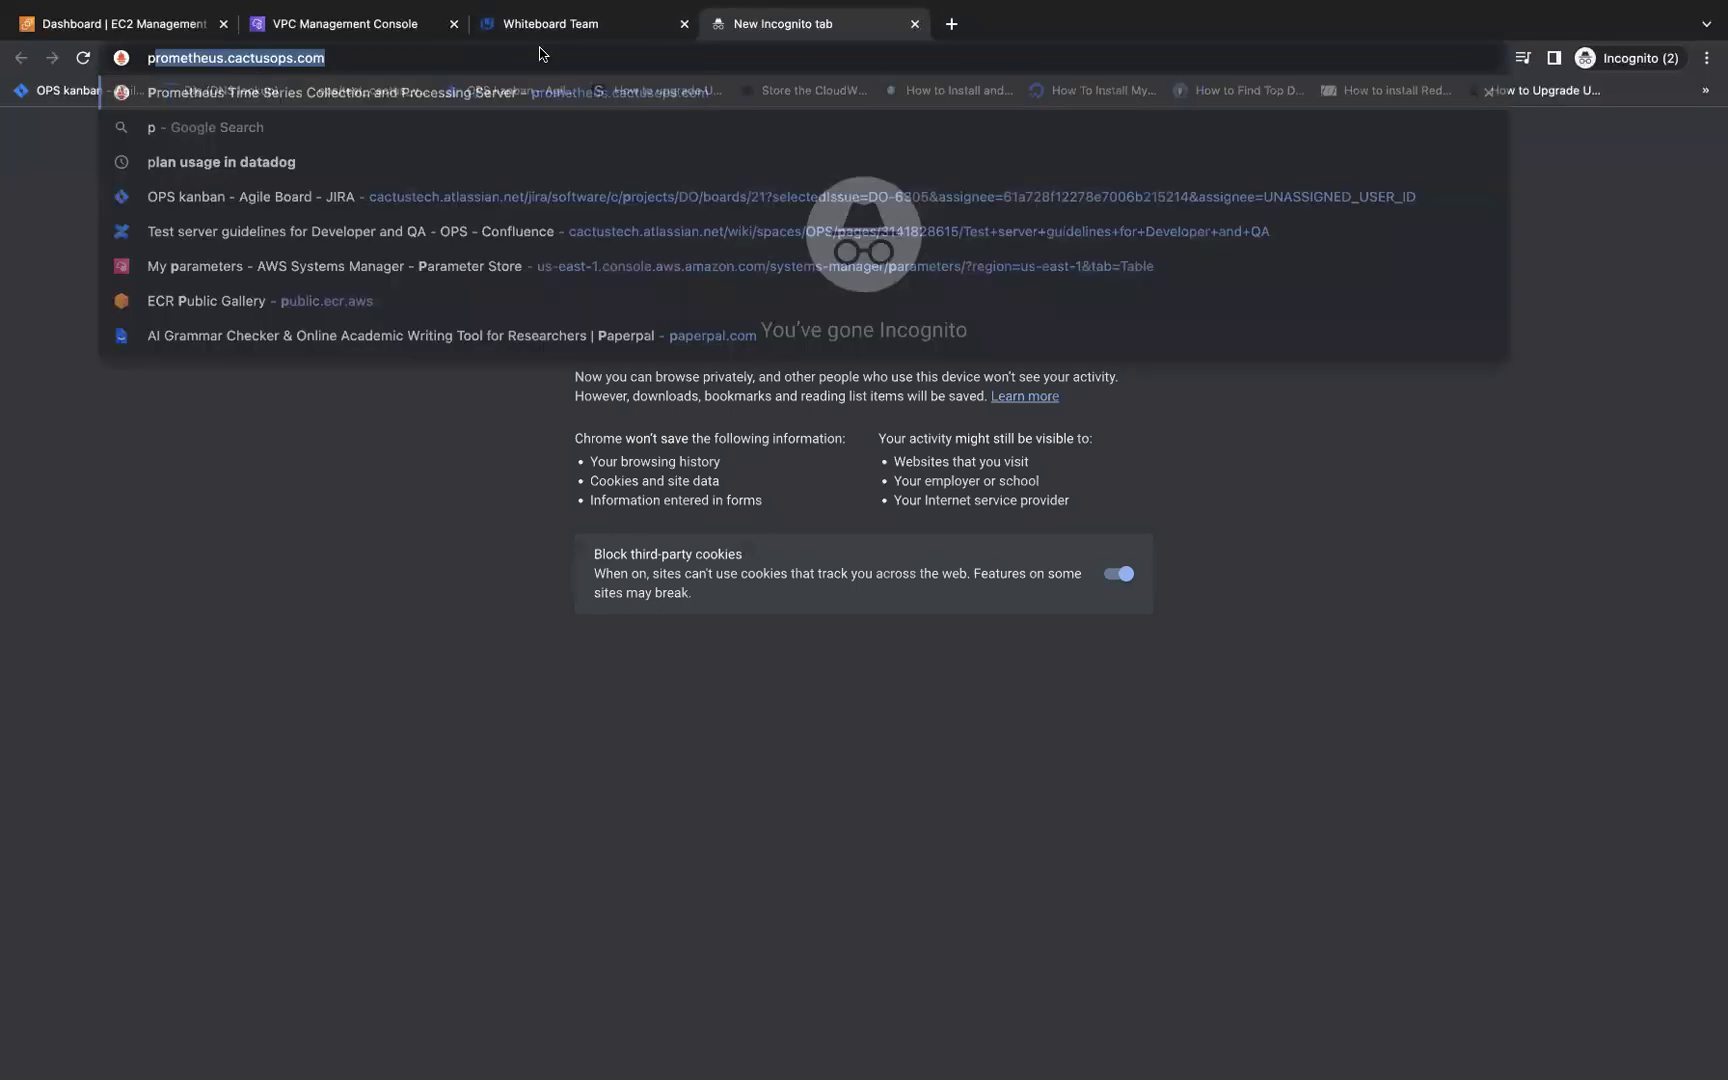
pyautogui.write('rivate ip')
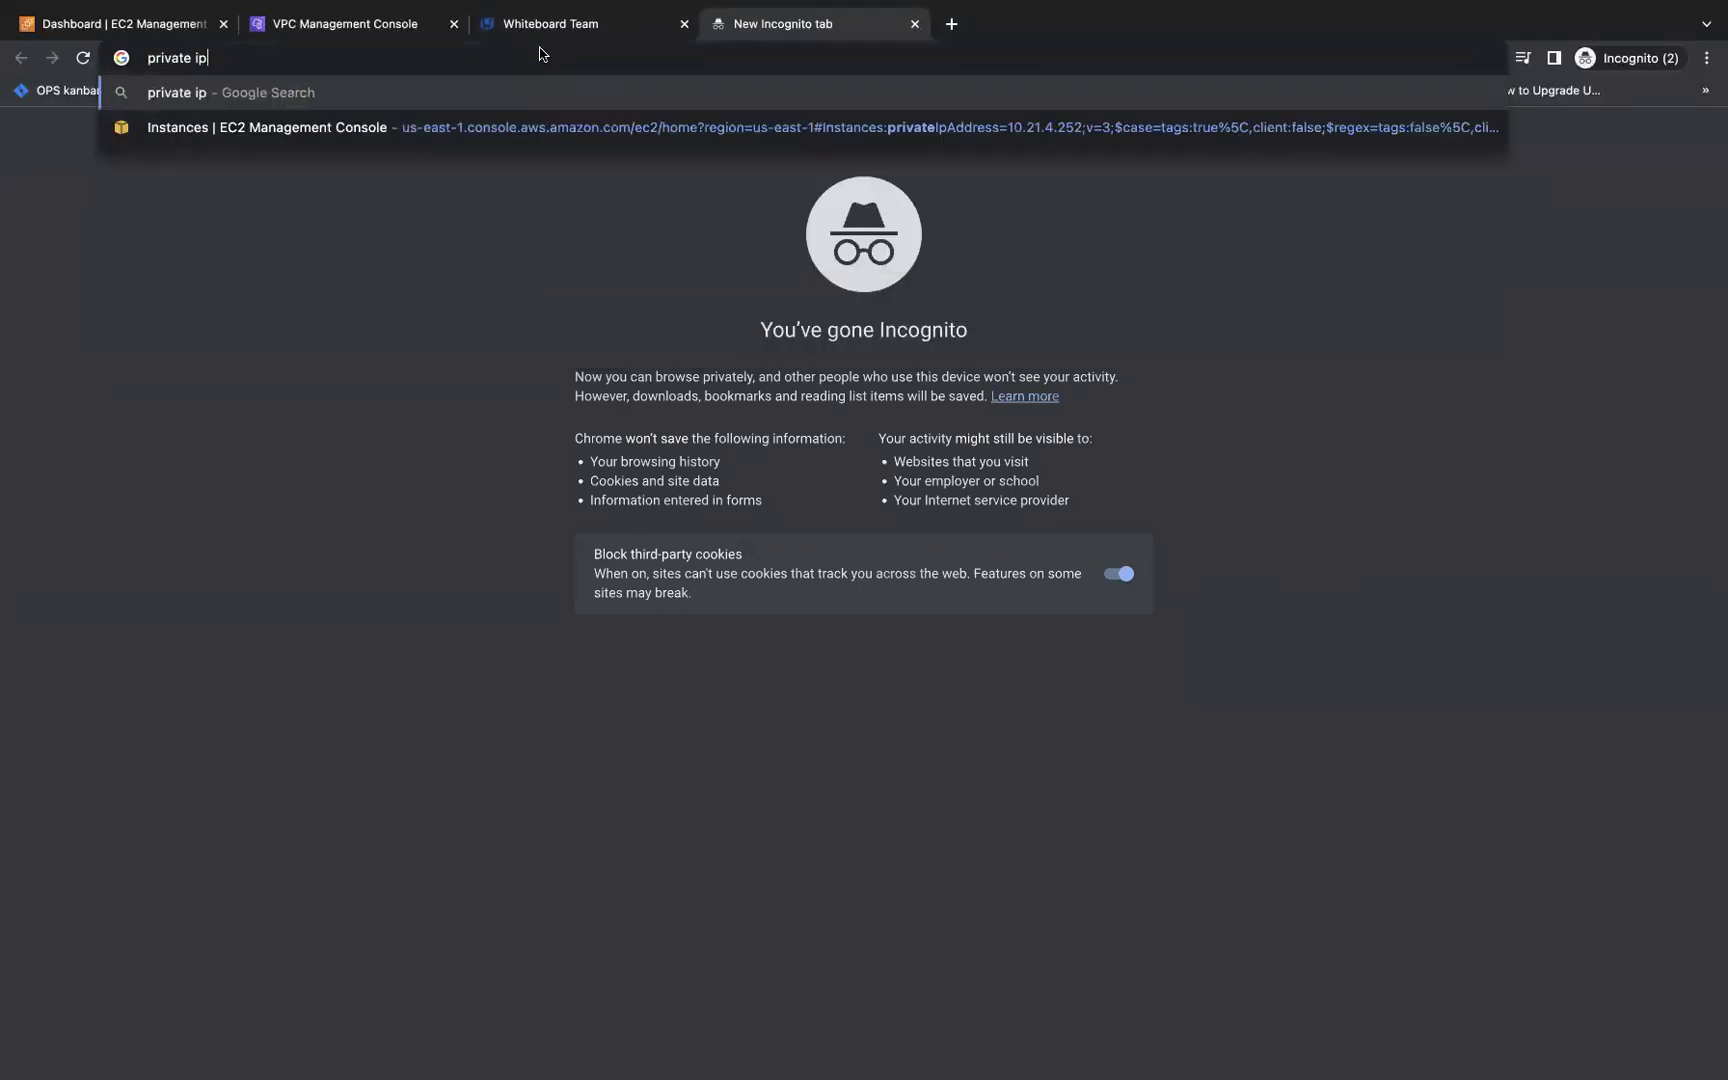
pyautogui.write(' range')
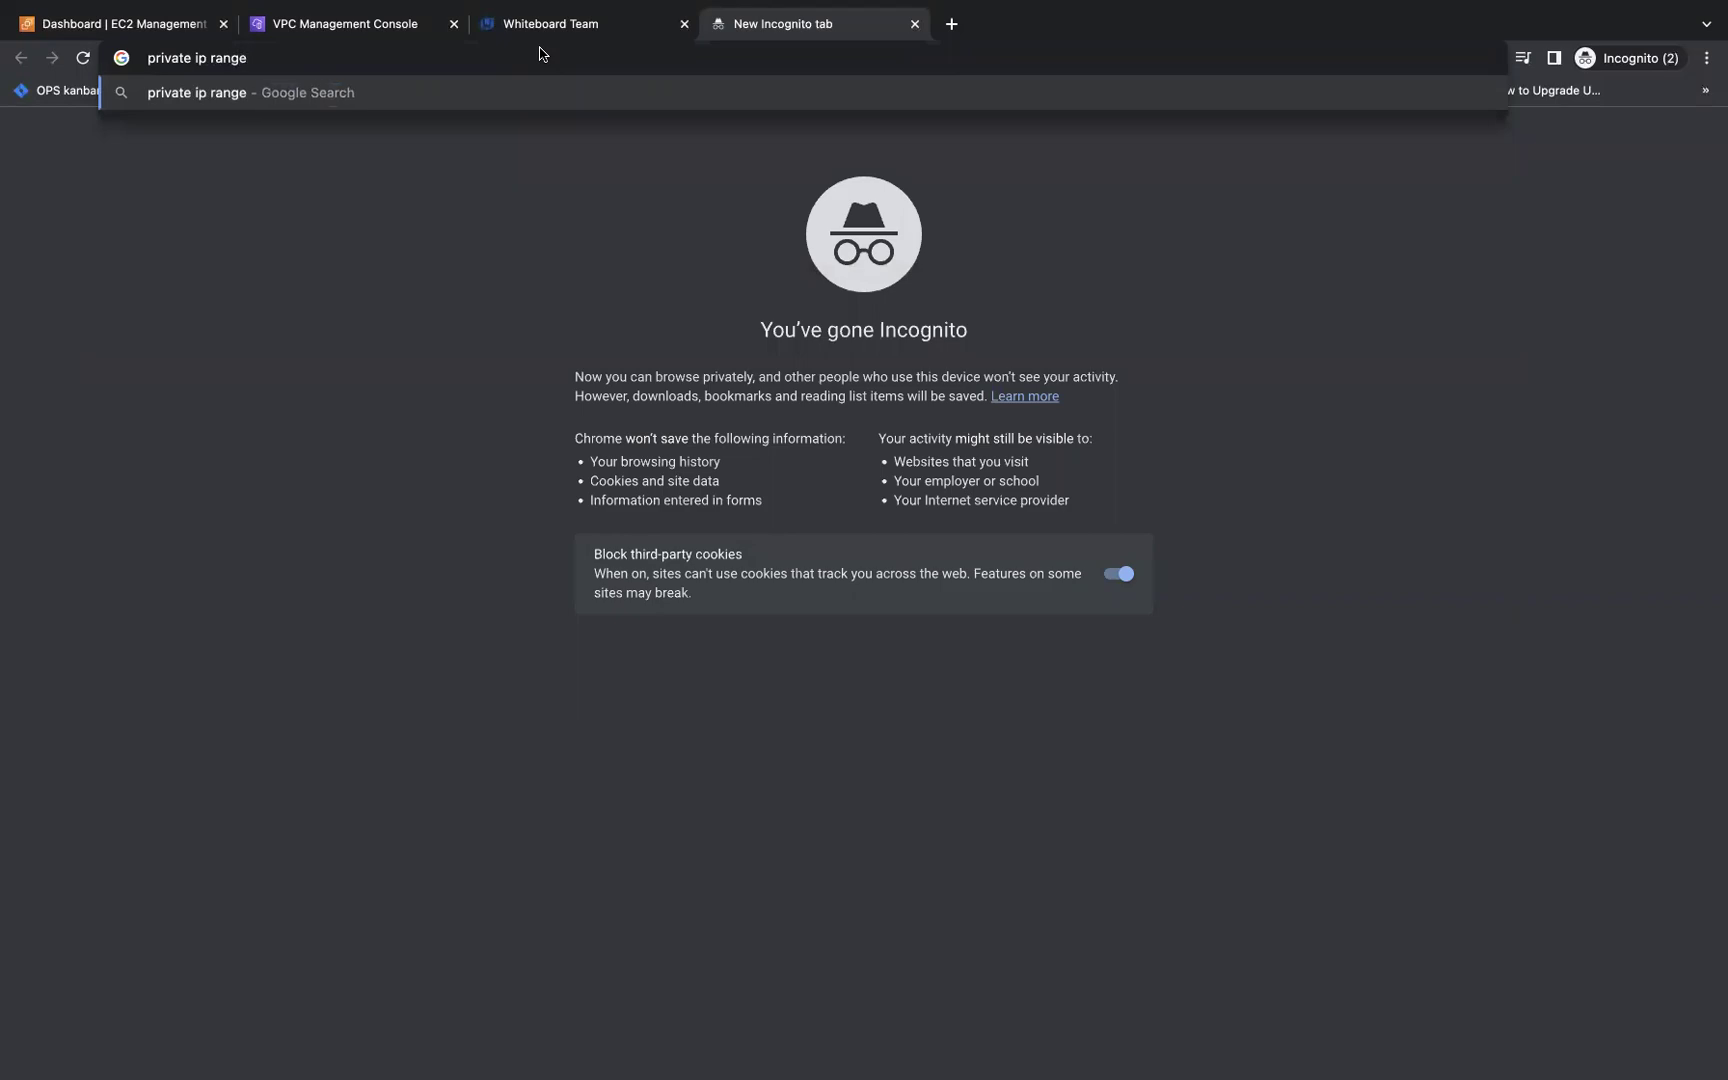
pyautogui.press('Return')
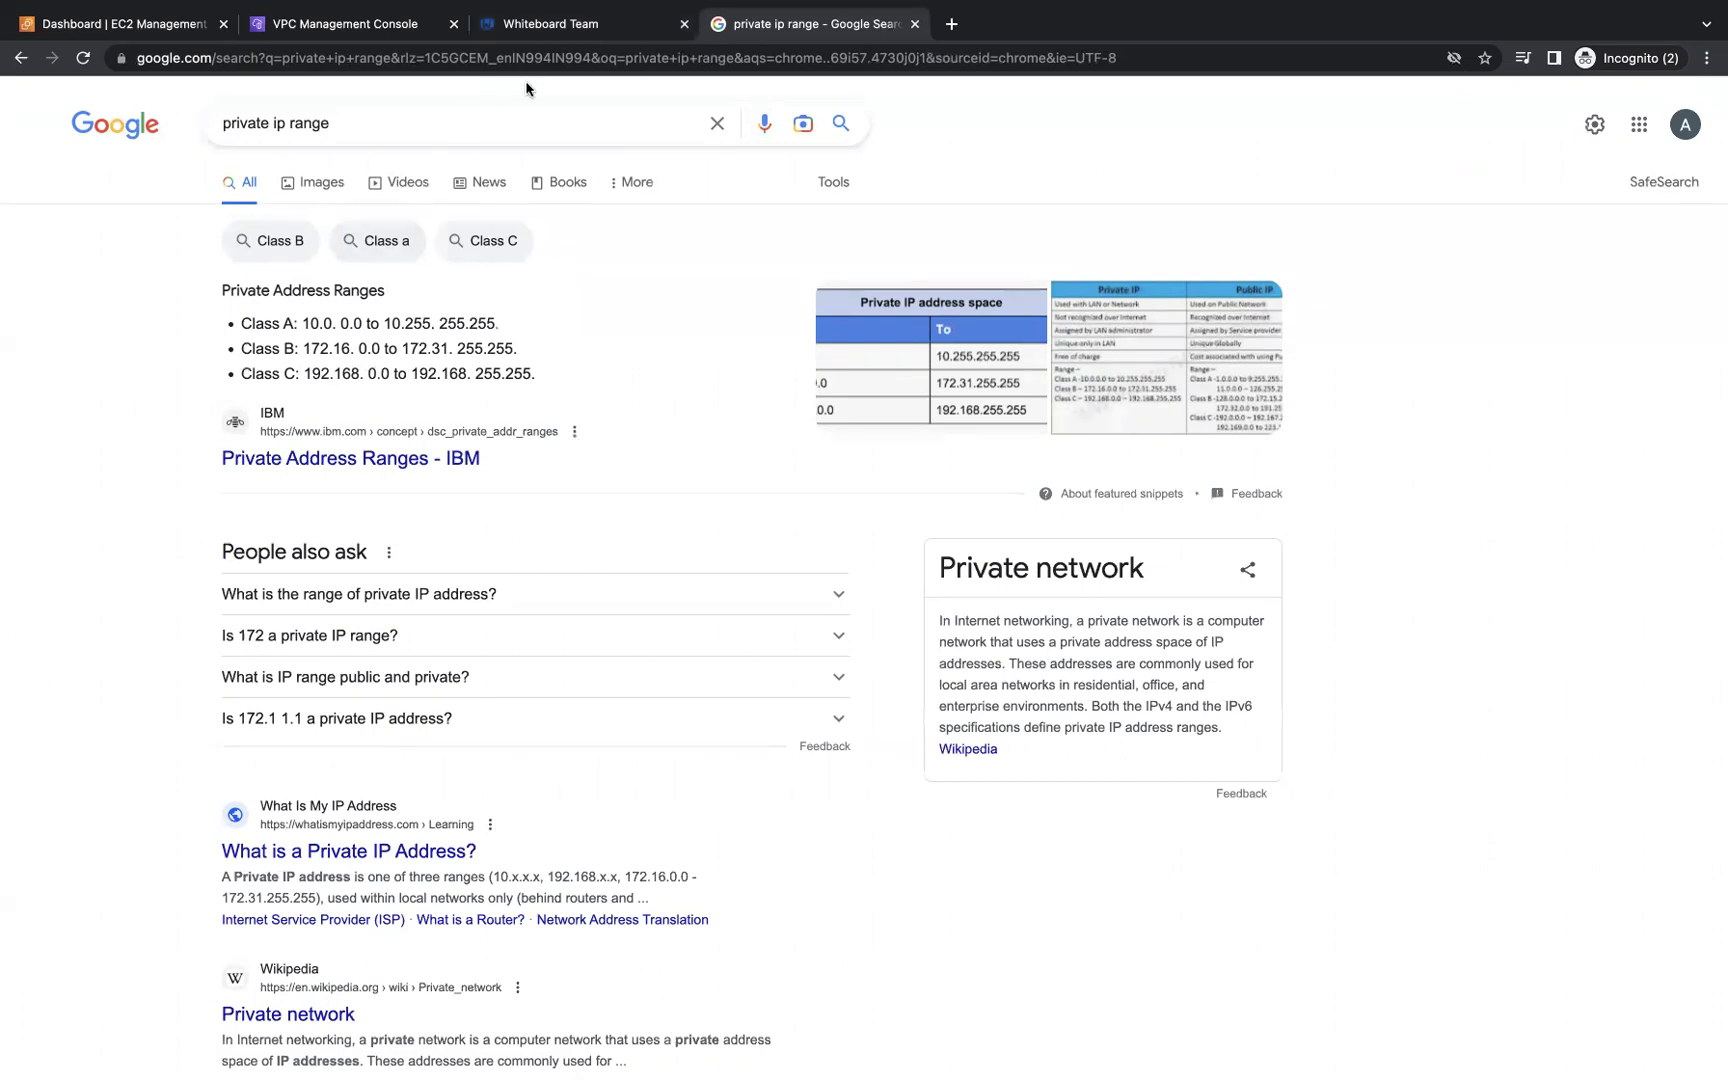
# - Return to the whiteboard, handwrite 192.168.0.0 above the CIDR text with the Pen tool, and outline the 192.168 part
pyautogui.click(573, 33)
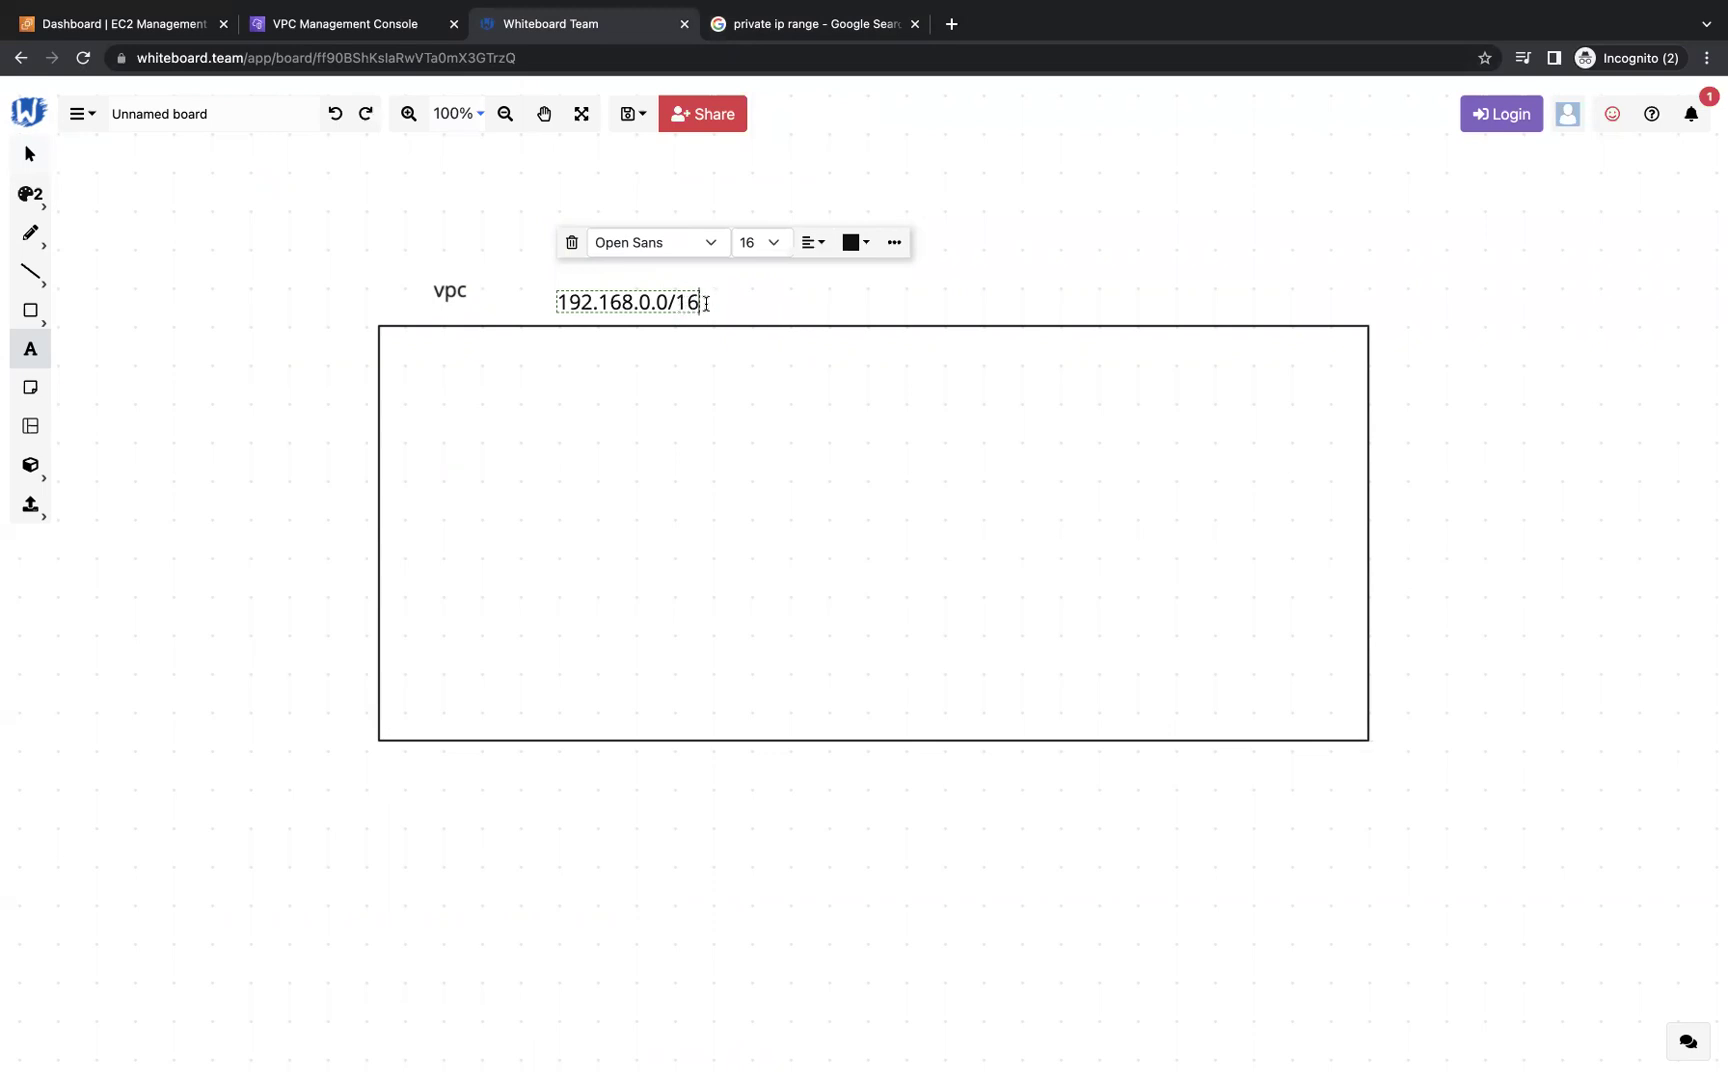
pyautogui.click(30, 233)
pyautogui.click(81, 246)
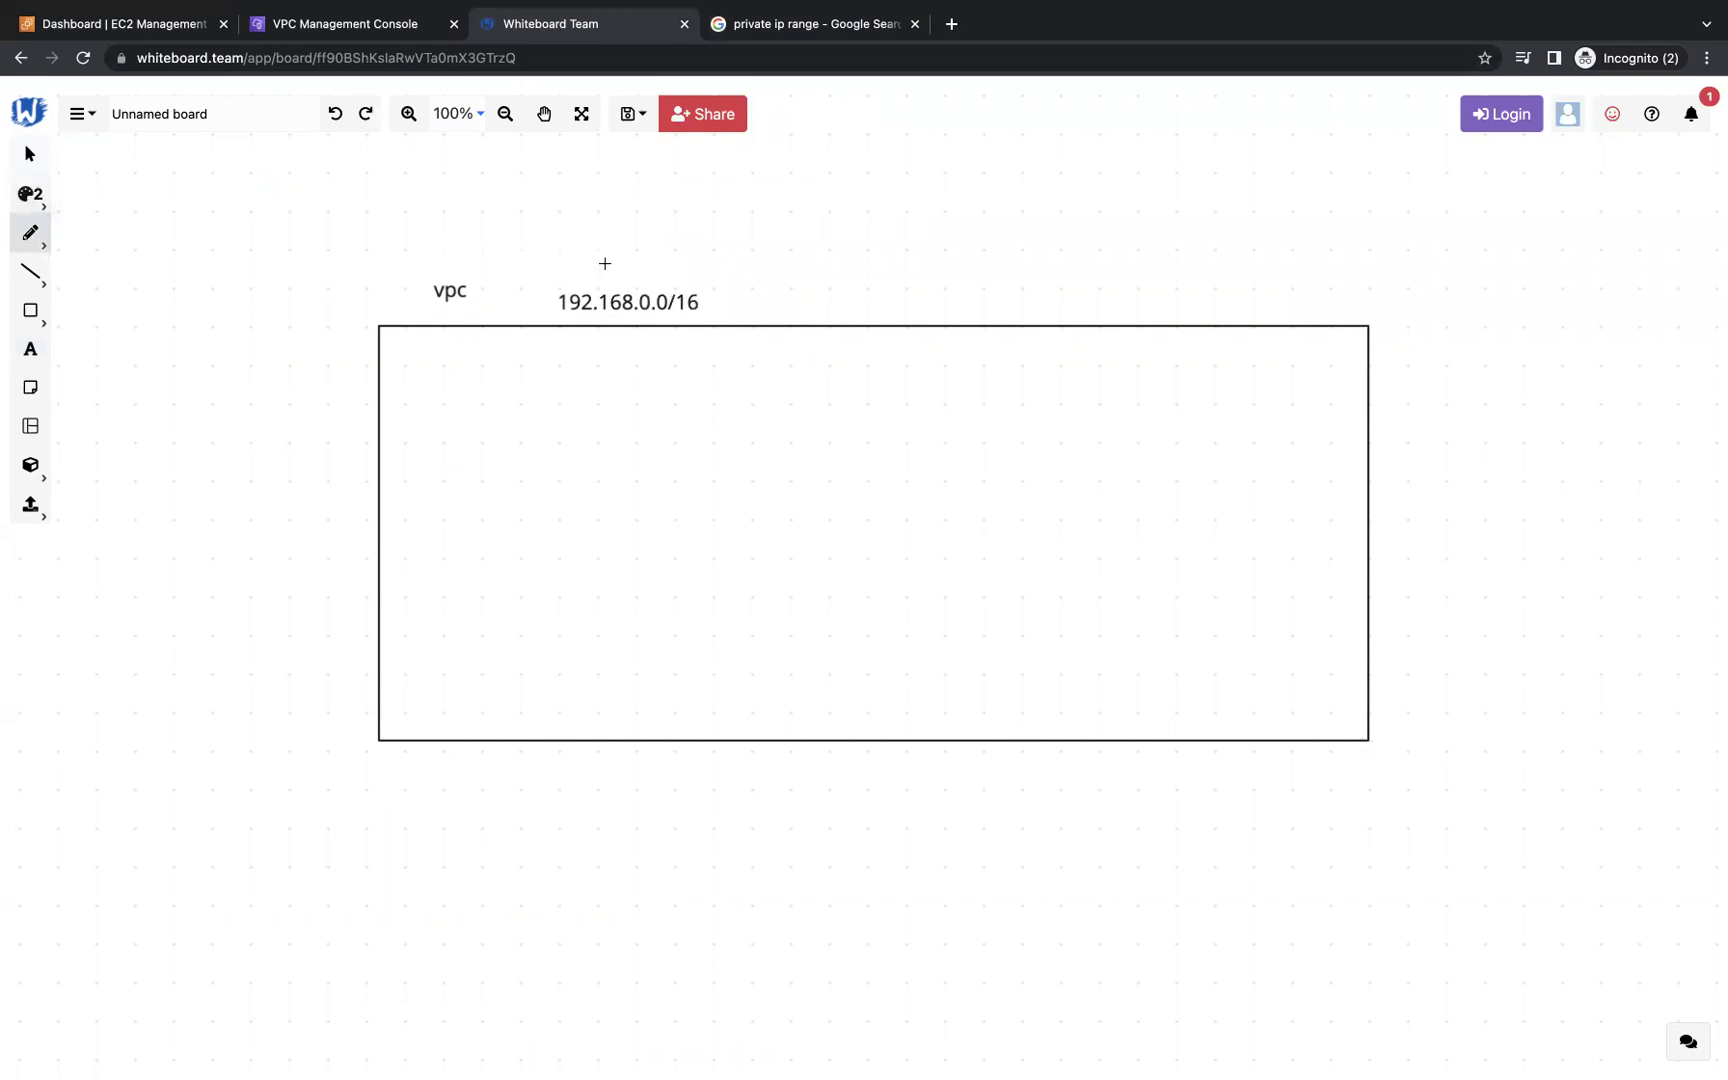
pyautogui.moveTo(665, 227)
pyautogui.mouseDown()
pyautogui.moveTo(664, 250)
pyautogui.moveTo(697, 250)
pyautogui.moveTo(761, 205)
pyautogui.moveTo(790, 218)
pyautogui.moveTo(801, 198)
pyautogui.moveTo(937, 174)
pyautogui.moveTo(916, 172)
pyautogui.mouseUp()
pyautogui.click(733, 230)
pyautogui.click(820, 202)
pyautogui.click(666, 260)
pyautogui.moveTo(705, 260)
pyautogui.mouseDown()
pyautogui.moveTo(812, 222)
pyautogui.moveTo(795, 157)
pyautogui.moveTo(649, 217)
pyautogui.moveTo(660, 271)
pyautogui.moveTo(693, 262)
pyautogui.mouseUp()
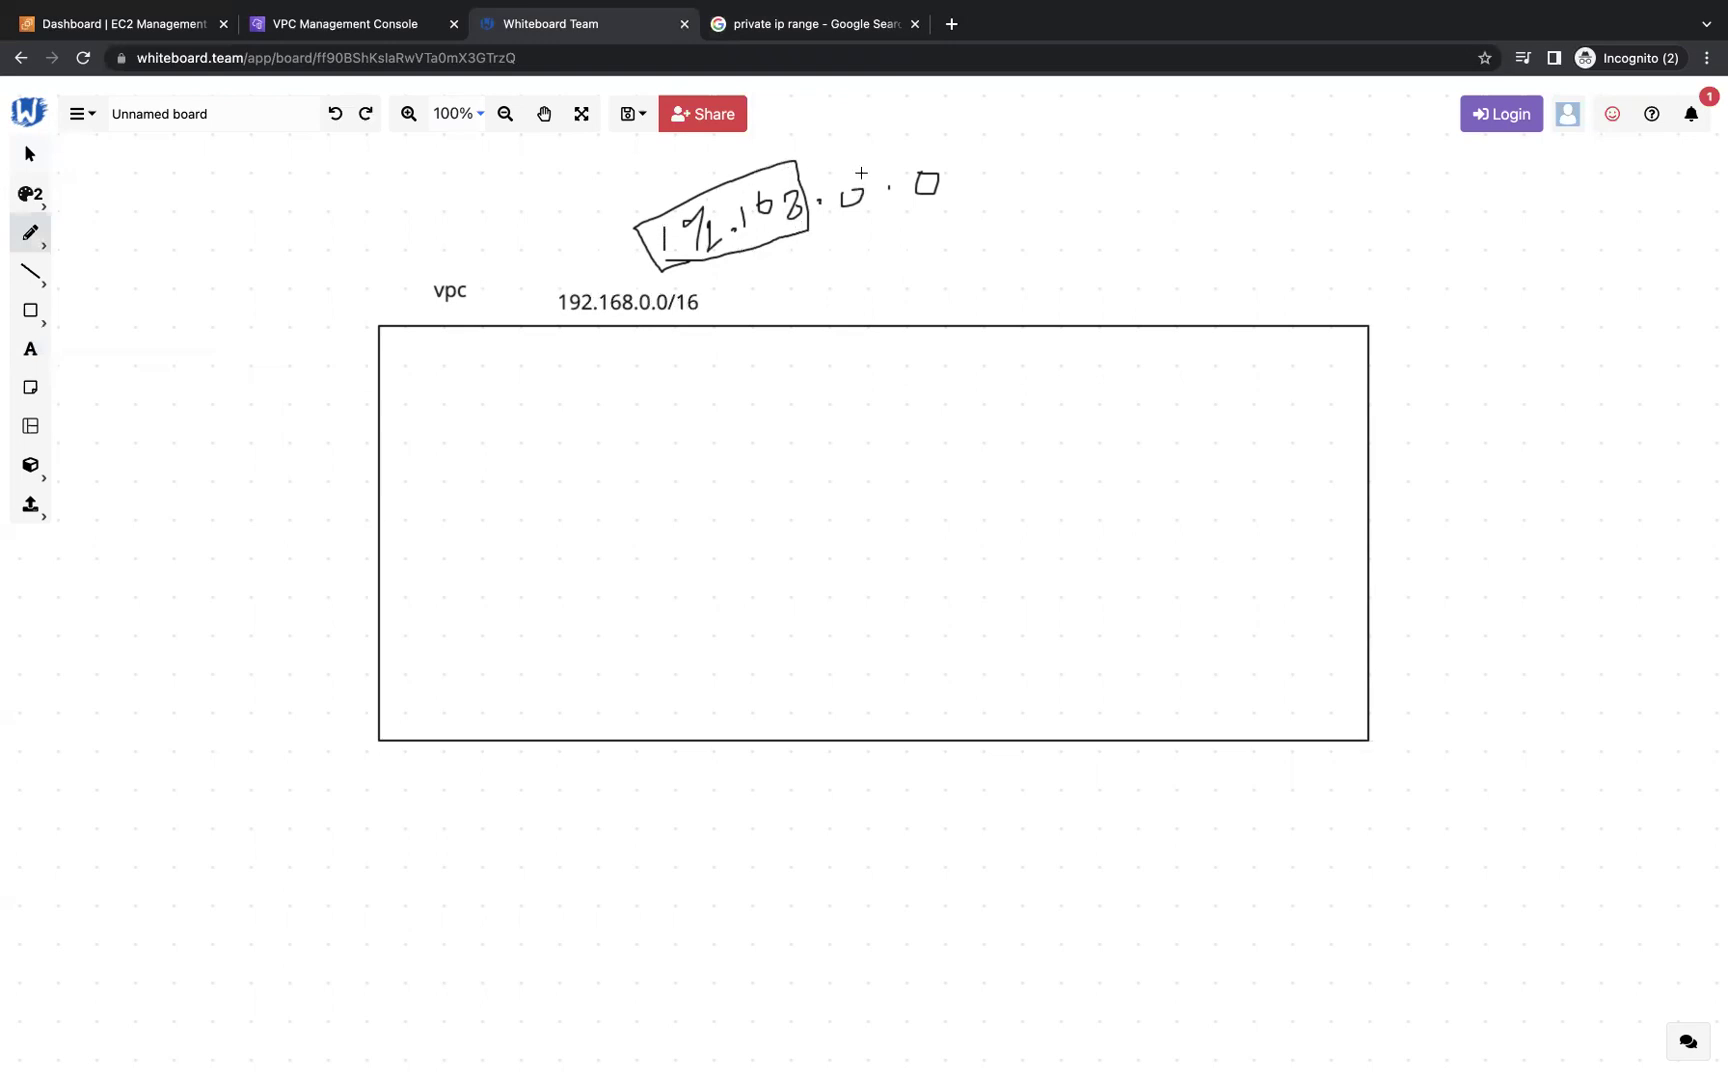
# - Outline the last two octets of the handwritten address and write 2^8 = 256 below and beside them
pyautogui.moveTo(862, 172)
pyautogui.mouseDown()
pyautogui.moveTo(871, 124)
pyautogui.moveTo(936, 104)
pyautogui.mouseUp()
pyautogui.moveTo(830, 219)
pyautogui.mouseDown()
pyautogui.moveTo(819, 148)
pyautogui.moveTo(949, 98)
pyautogui.moveTo(969, 173)
pyautogui.moveTo(833, 227)
pyautogui.mouseUp()
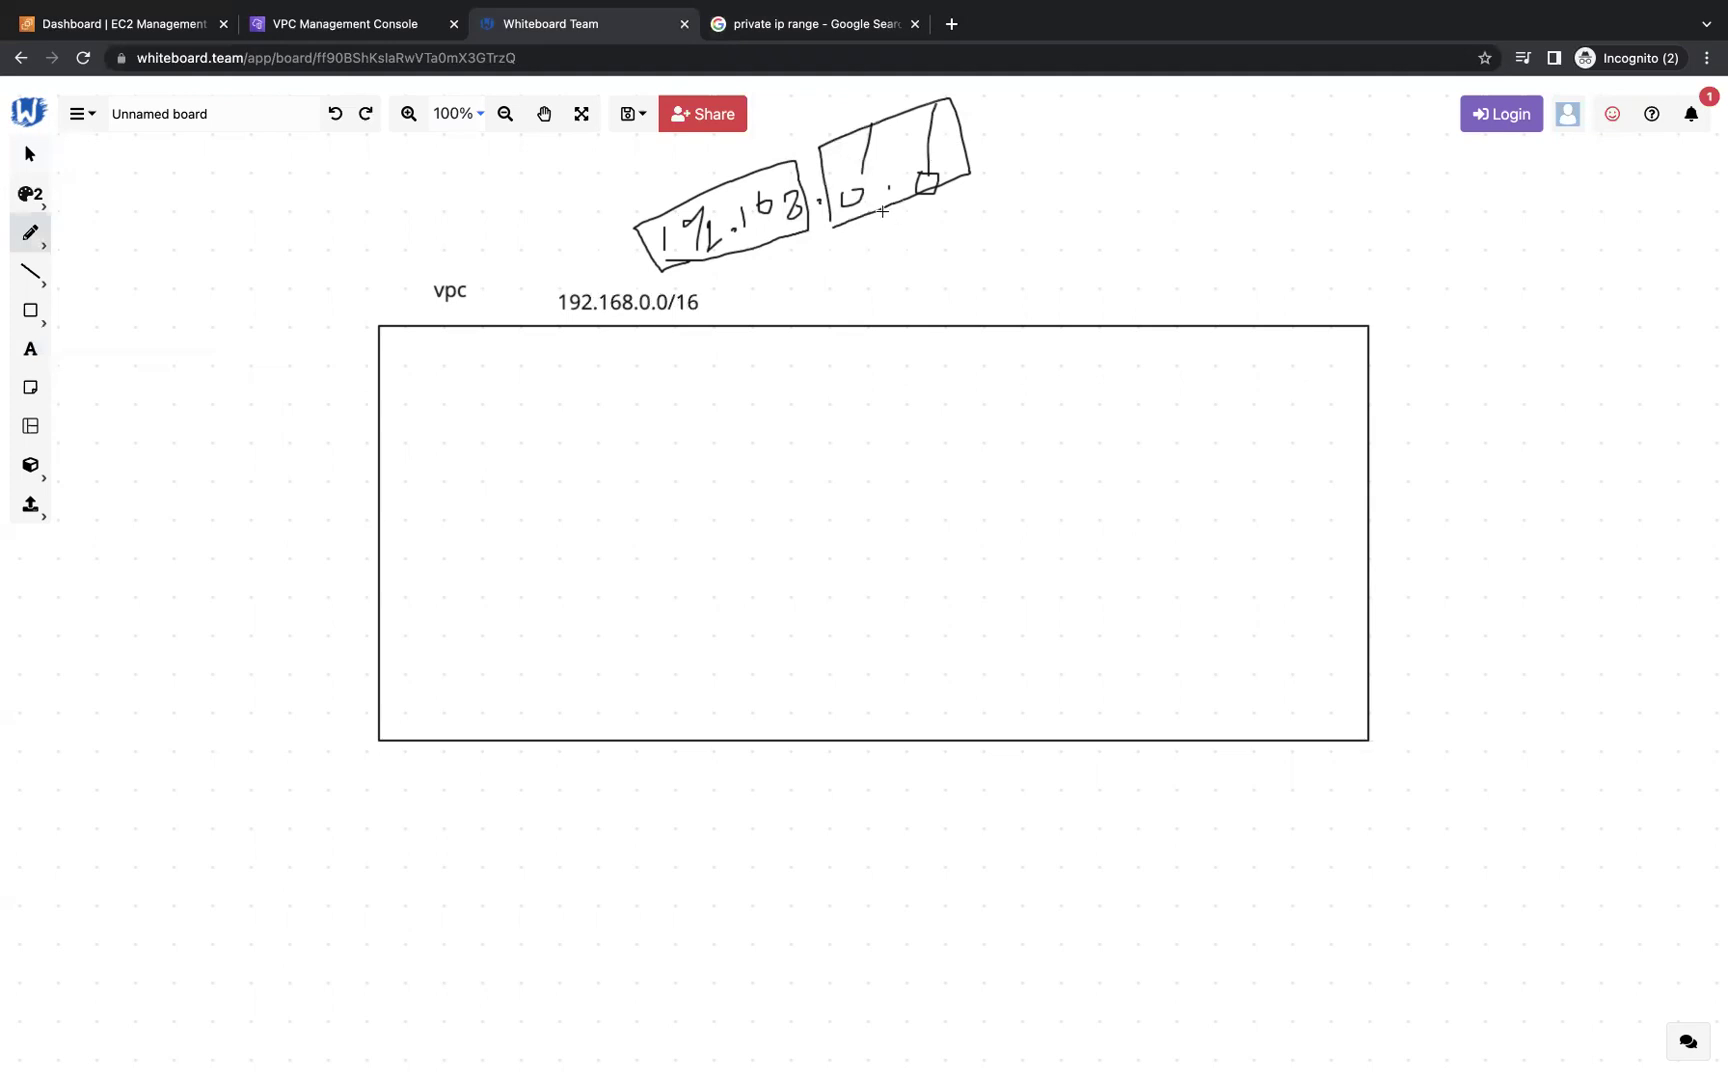
pyautogui.moveTo(862, 197)
pyautogui.mouseDown()
pyautogui.moveTo(924, 219)
pyautogui.moveTo(933, 295)
pyautogui.moveTo(1012, 276)
pyautogui.moveTo(993, 270)
pyautogui.mouseUp()
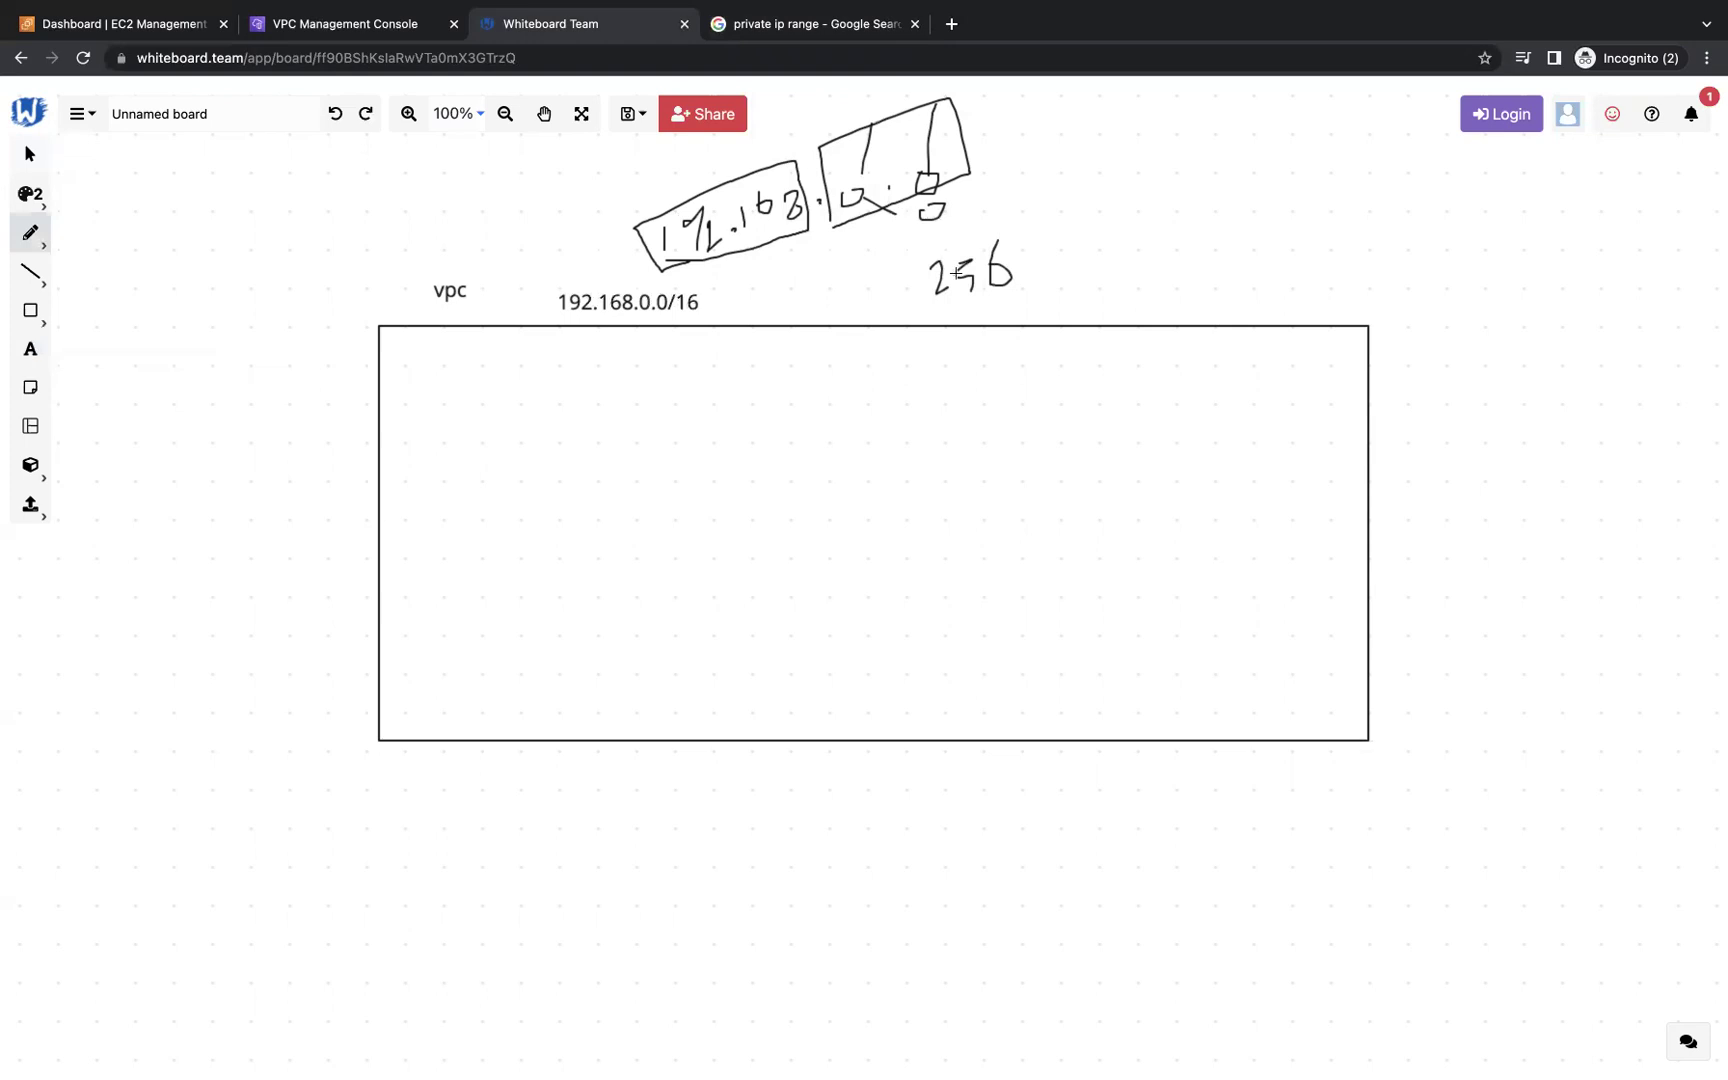
pyautogui.moveTo(851, 274)
pyautogui.mouseDown()
pyautogui.moveTo(882, 294)
pyautogui.moveTo(868, 243)
pyautogui.moveTo(885, 254)
pyautogui.mouseUp()
pyautogui.moveTo(940, 180)
pyautogui.mouseDown()
pyautogui.moveTo(1038, 180)
pyautogui.moveTo(1074, 214)
pyautogui.moveTo(1108, 205)
pyautogui.moveTo(1112, 162)
pyautogui.moveTo(1118, 182)
pyautogui.moveTo(1192, 164)
pyautogui.moveTo(1214, 192)
pyautogui.moveTo(1245, 152)
pyautogui.moveTo(1274, 159)
pyautogui.mouseUp()
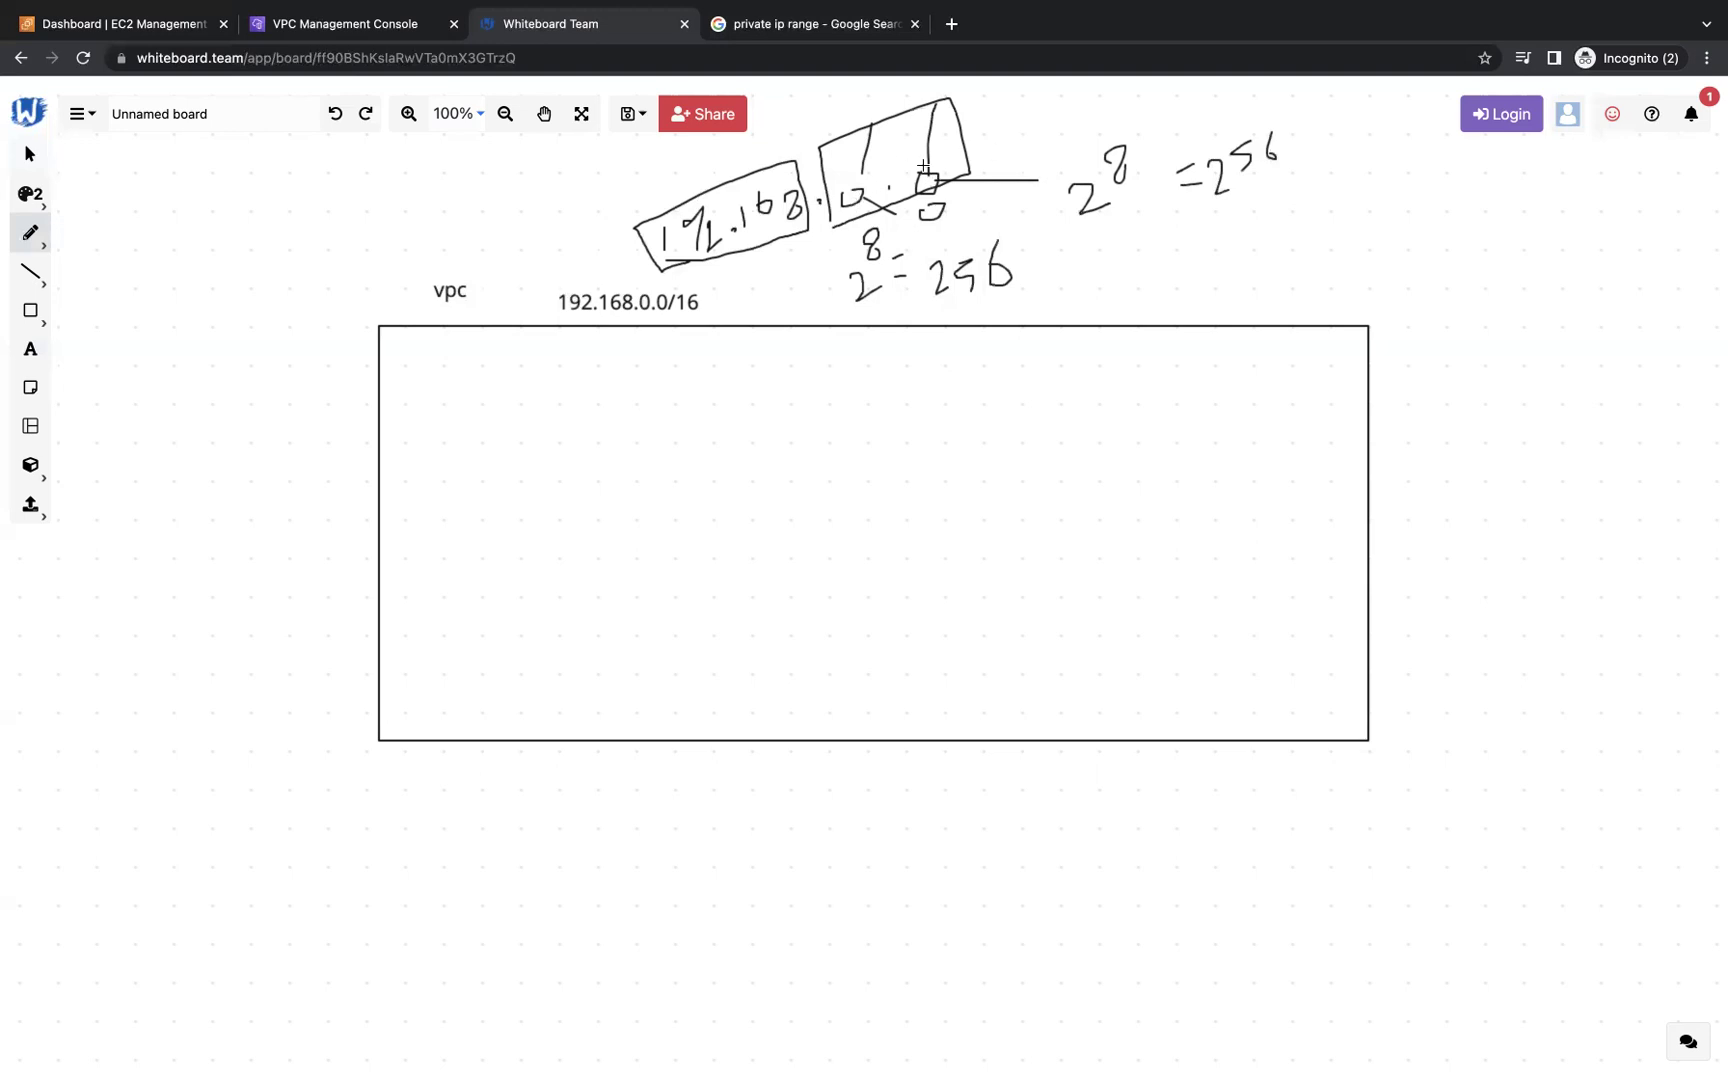
# - Handwrite 2^16 = 65536 beside the other calculations and circle the 65536
pyautogui.moveTo(1147, 277)
pyautogui.mouseDown()
pyautogui.moveTo(1188, 282)
pyautogui.moveTo(1162, 253)
pyautogui.moveTo(1184, 234)
pyautogui.mouseUp()
pyautogui.moveTo(1233, 268); pyautogui.dragTo(1254, 260)
pyautogui.moveTo(1315, 201)
pyautogui.mouseDown()
pyautogui.moveTo(1326, 226)
pyautogui.moveTo(1410, 190)
pyautogui.moveTo(1400, 203)
pyautogui.moveTo(1498, 185)
pyautogui.mouseUp()
pyautogui.moveTo(1323, 256)
pyautogui.mouseDown()
pyautogui.moveTo(1303, 228)
pyautogui.moveTo(1402, 150)
pyautogui.moveTo(1518, 160)
pyautogui.moveTo(1448, 221)
pyautogui.moveTo(1327, 257)
pyautogui.mouseUp()
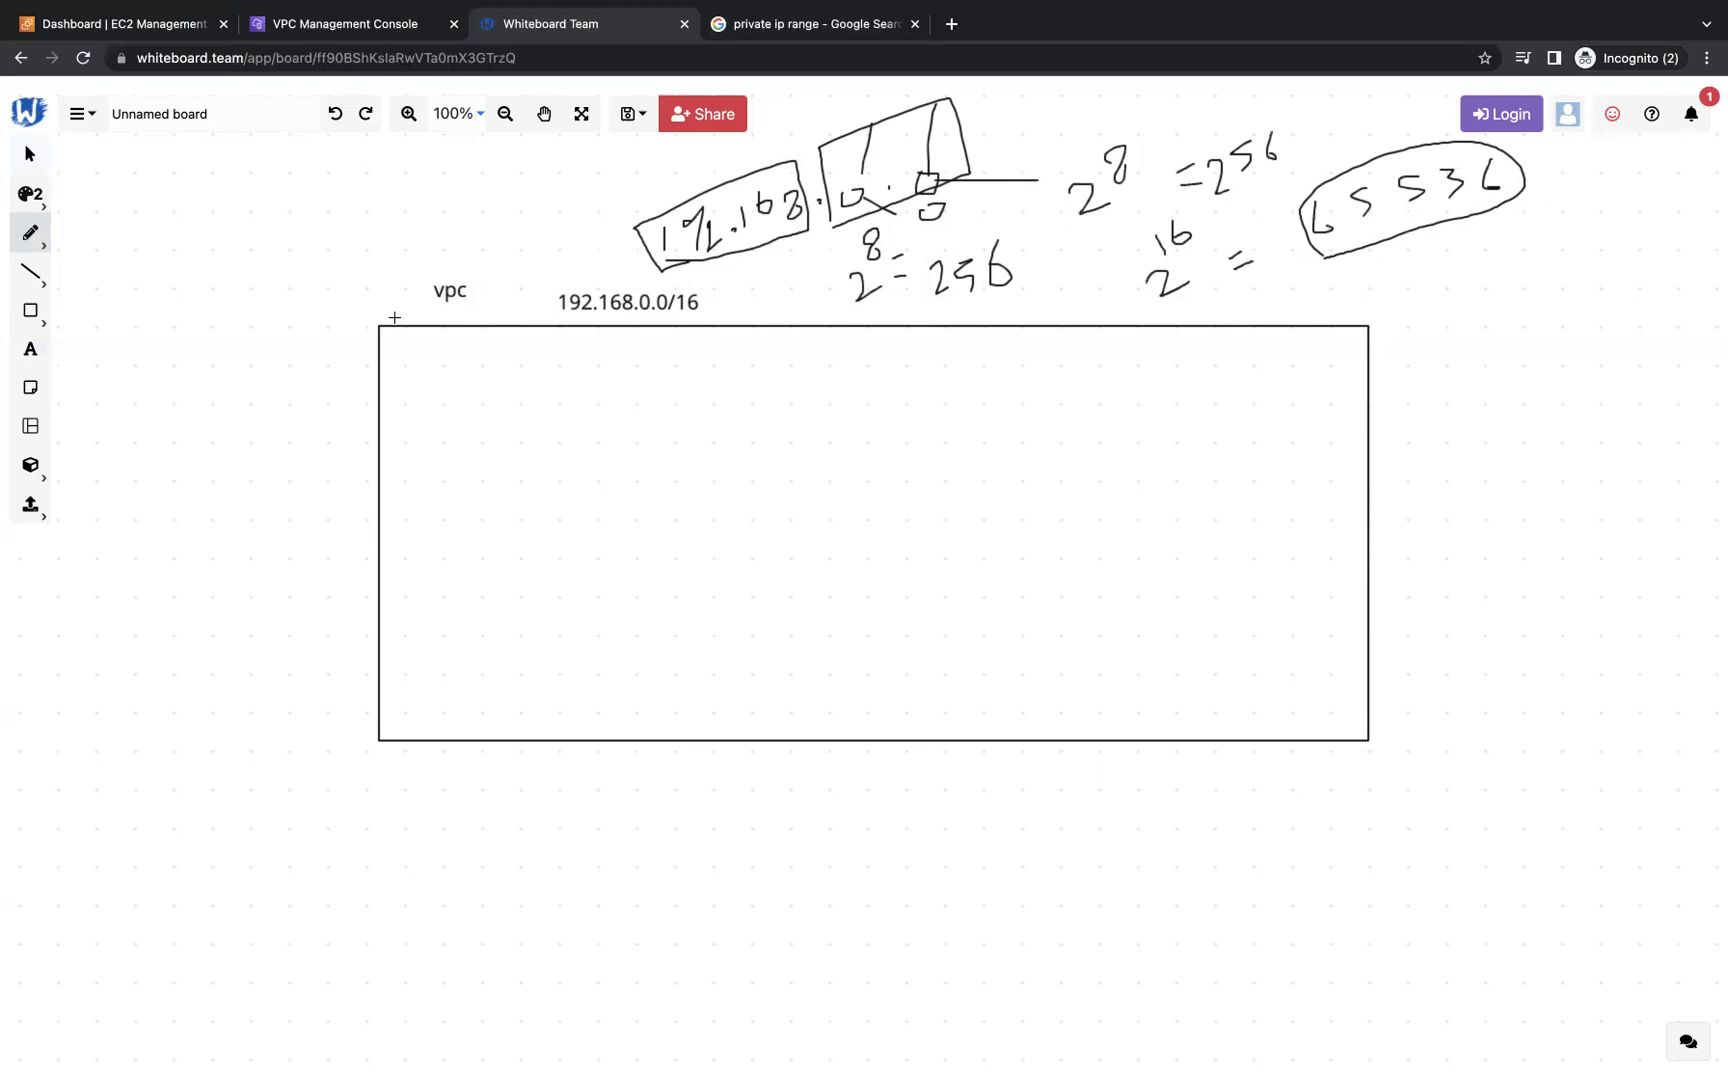
pyautogui.scroll(-5, 436, 293)
pyautogui.scroll(10, 445, 292)
pyautogui.scroll(-8, 445, 292)
pyautogui.scroll(5, 445, 291)
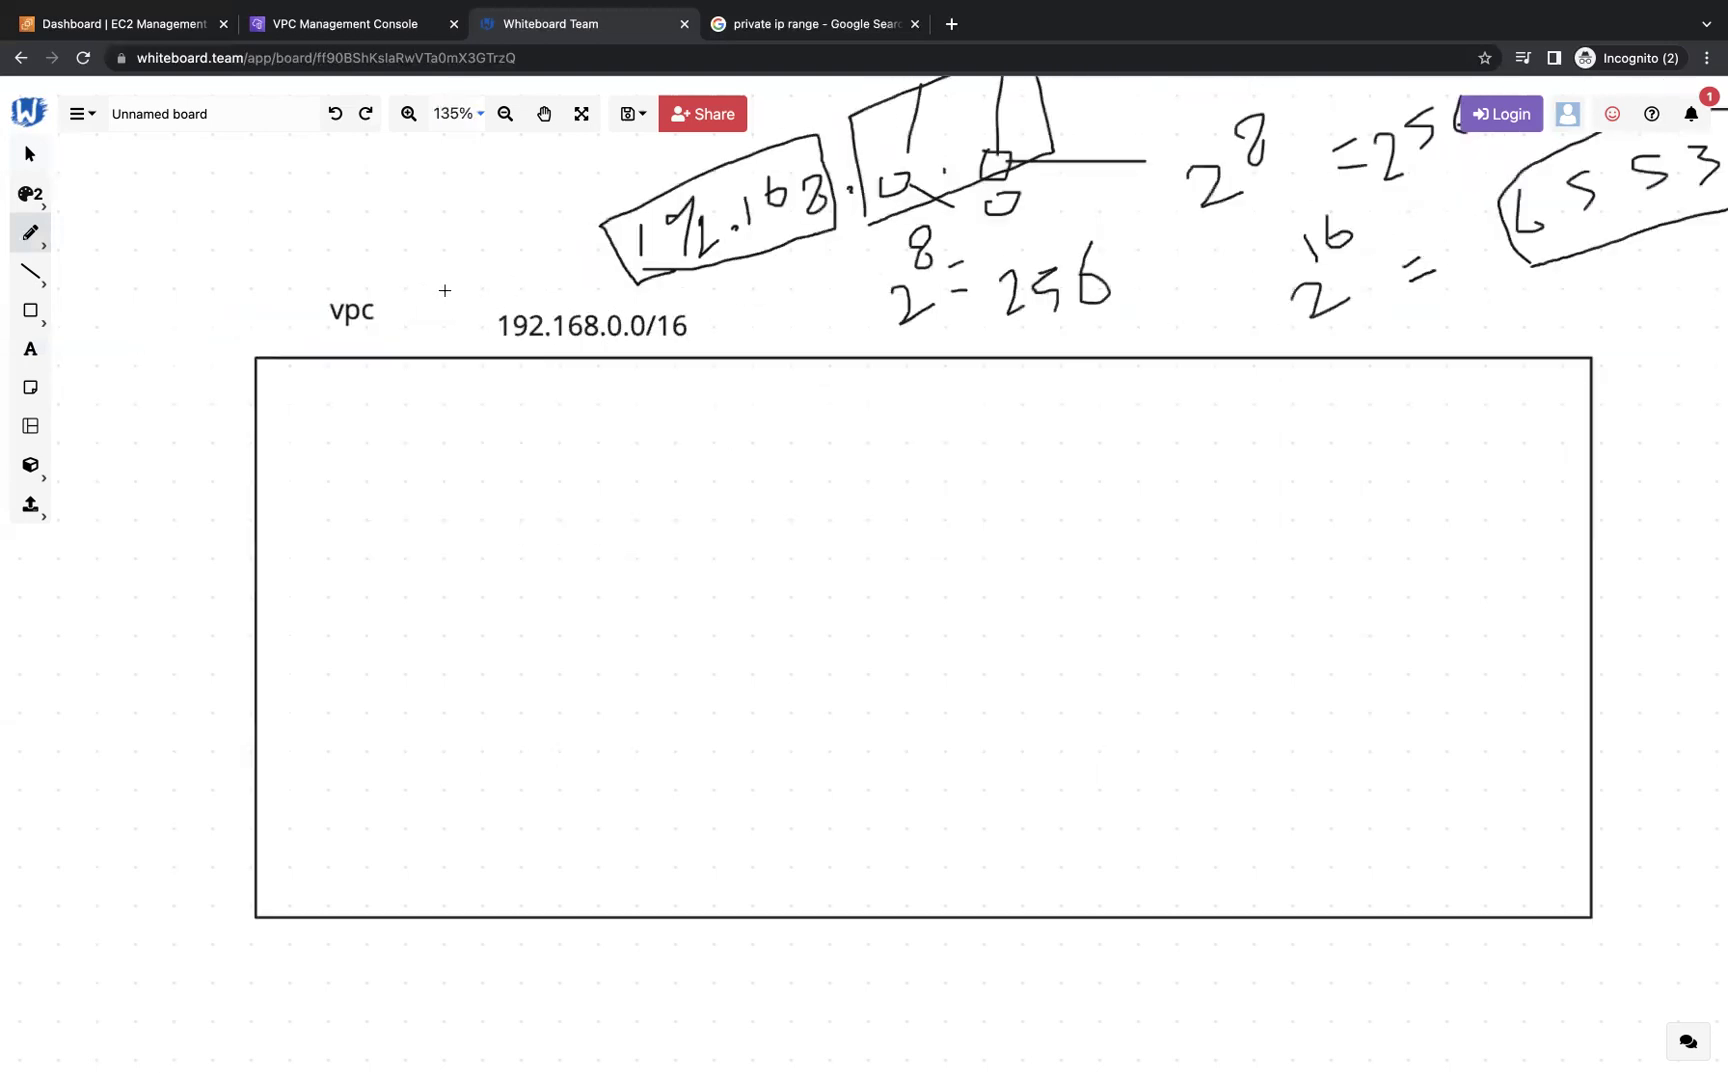
pyautogui.scroll(-2, 445, 290)
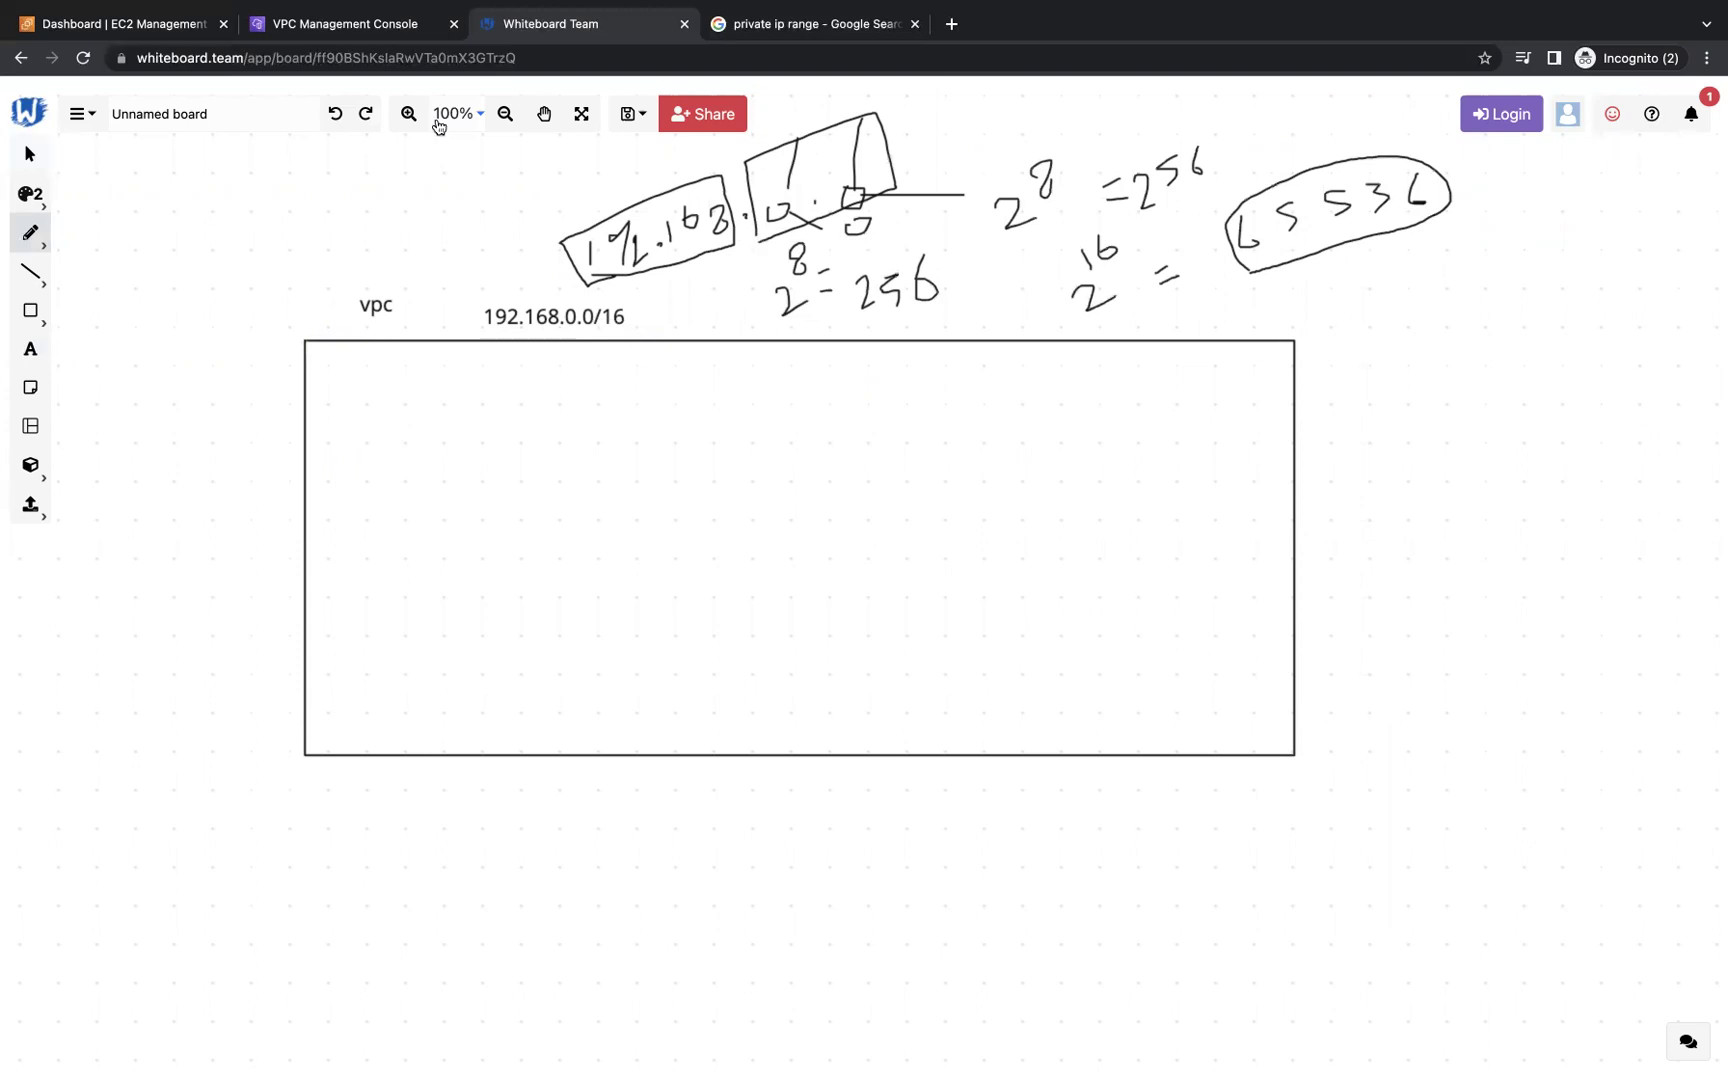
# - Create the VPC in the AWS console with the IPv4 CIDR 192.168.0.0/16, and refresh the list of VPCs
pyautogui.click(331, 22)
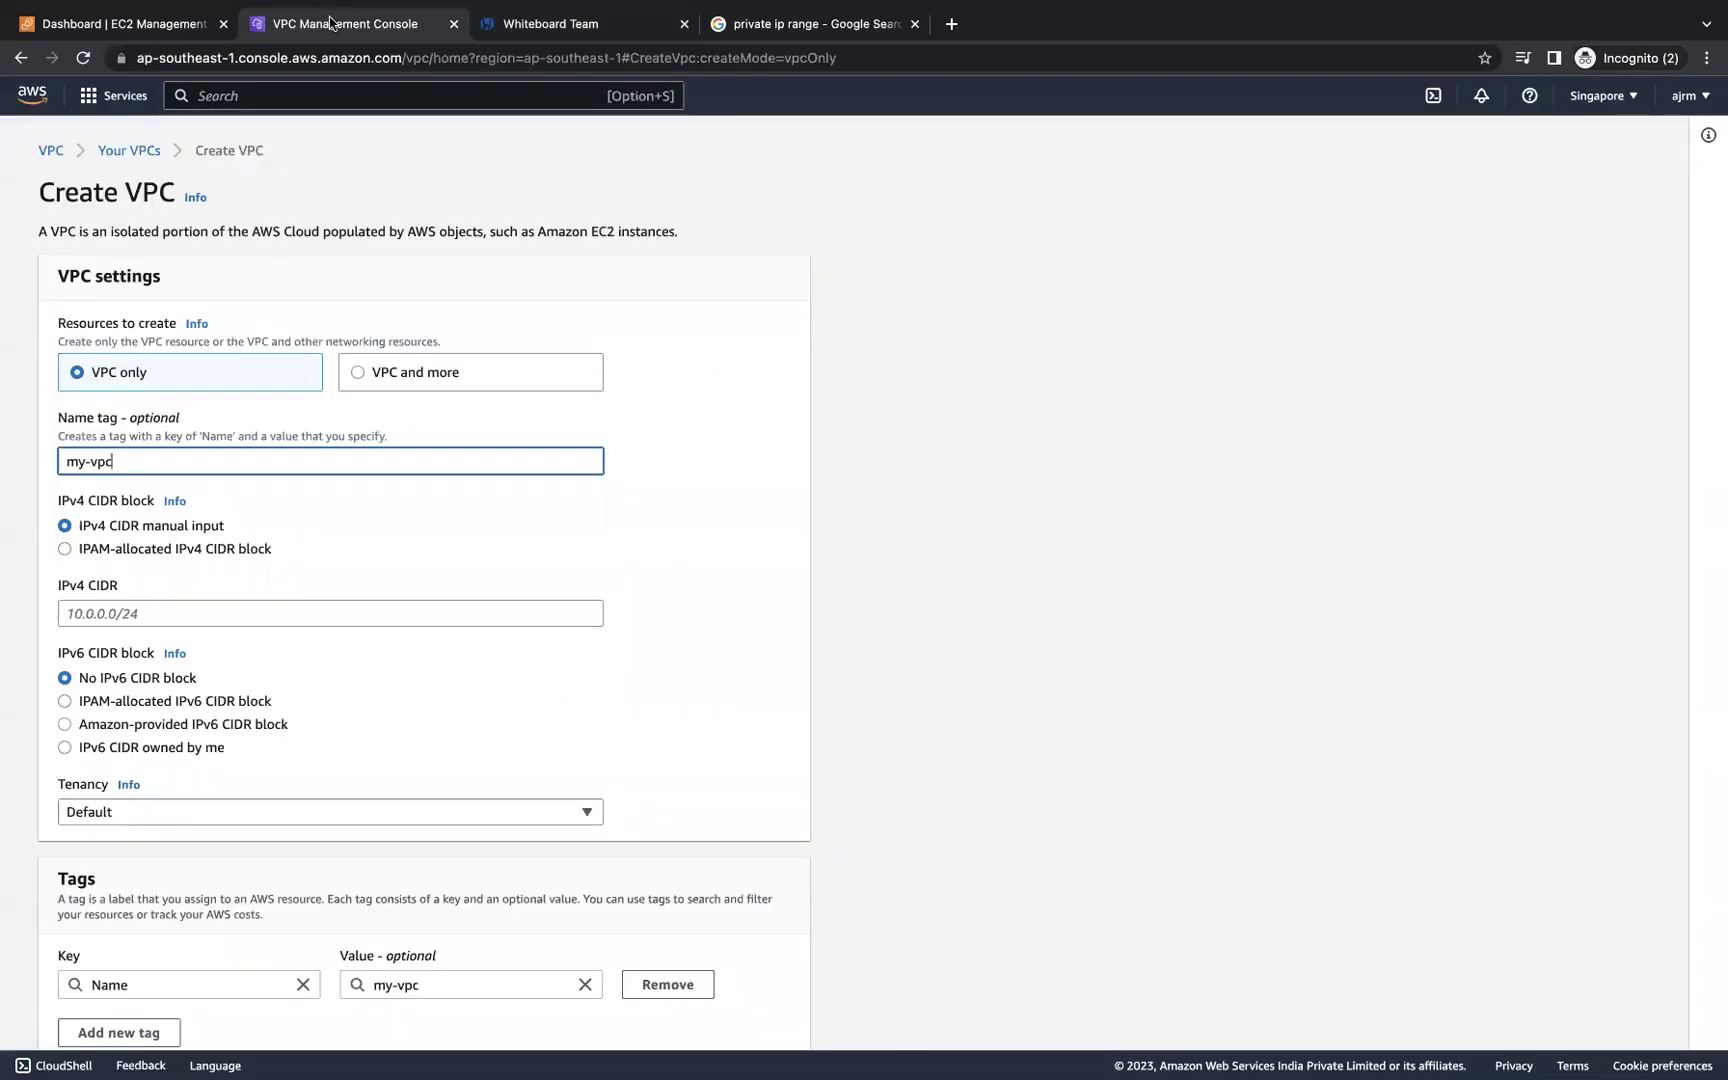
pyautogui.scroll(-2, 310, 568)
pyautogui.click(102, 524)
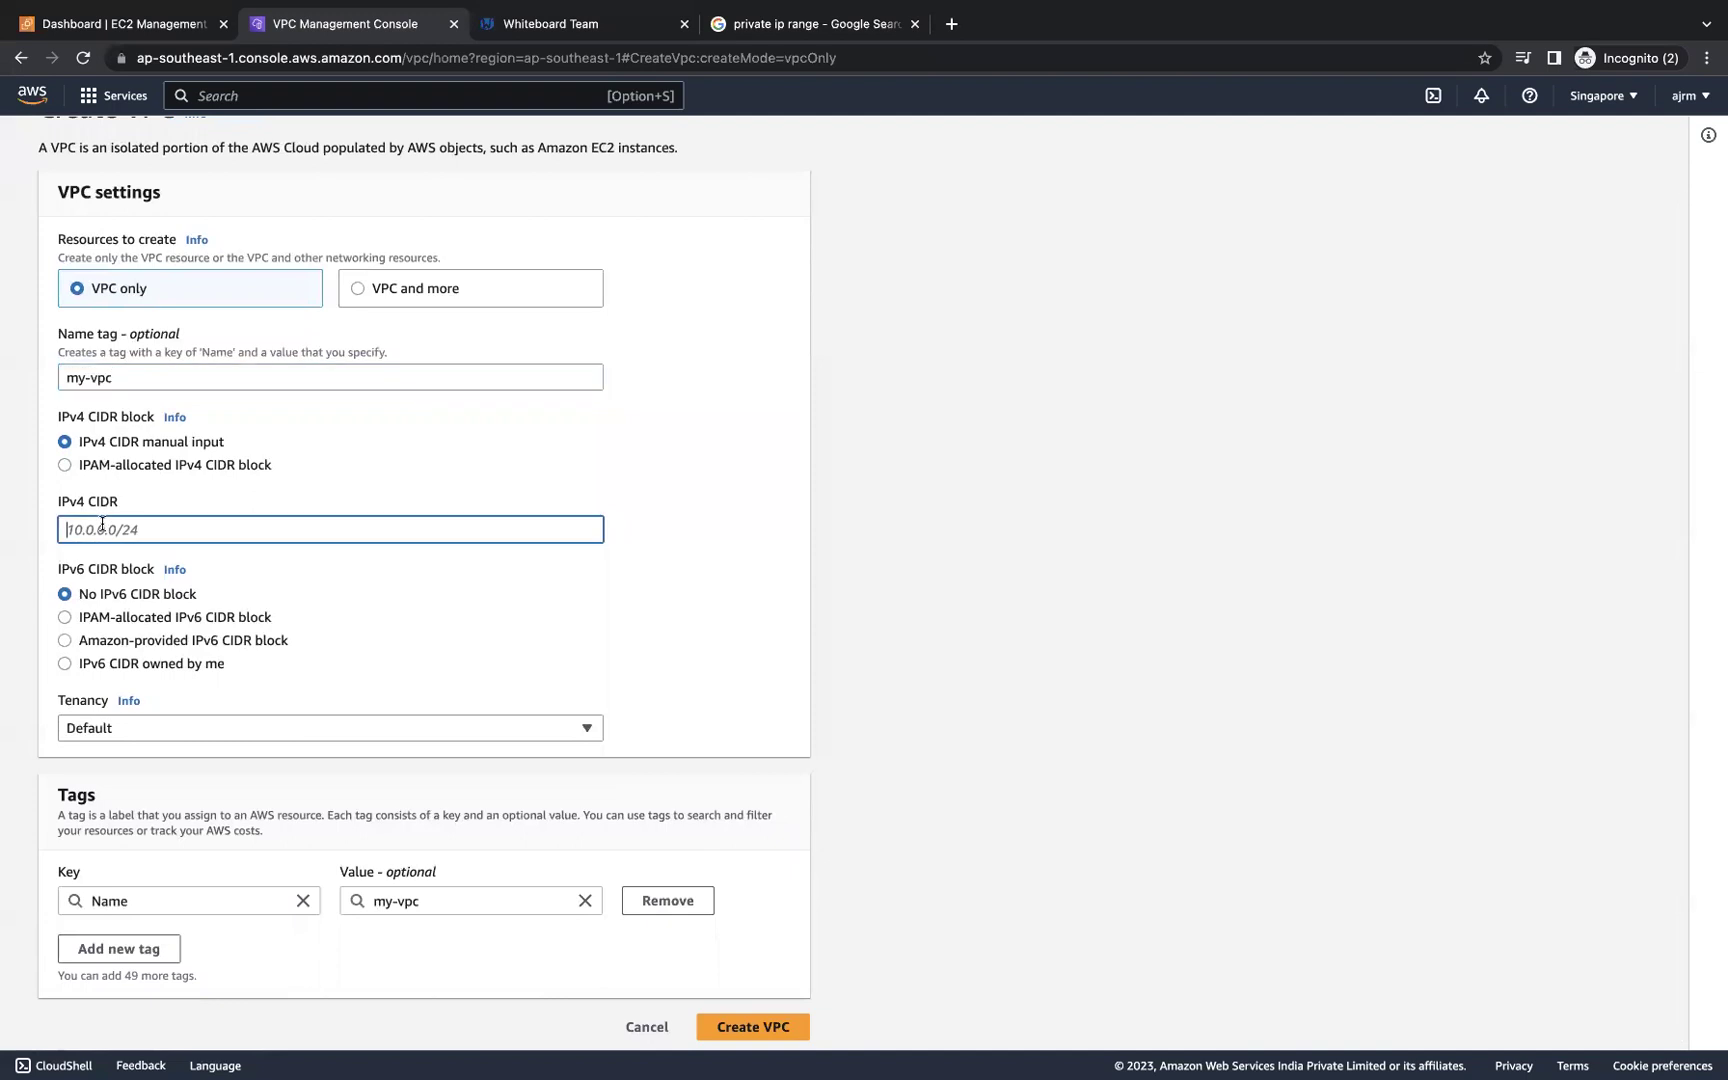
pyautogui.write('192.168.0.0/16')
pyautogui.scroll(-1, 278, 590)
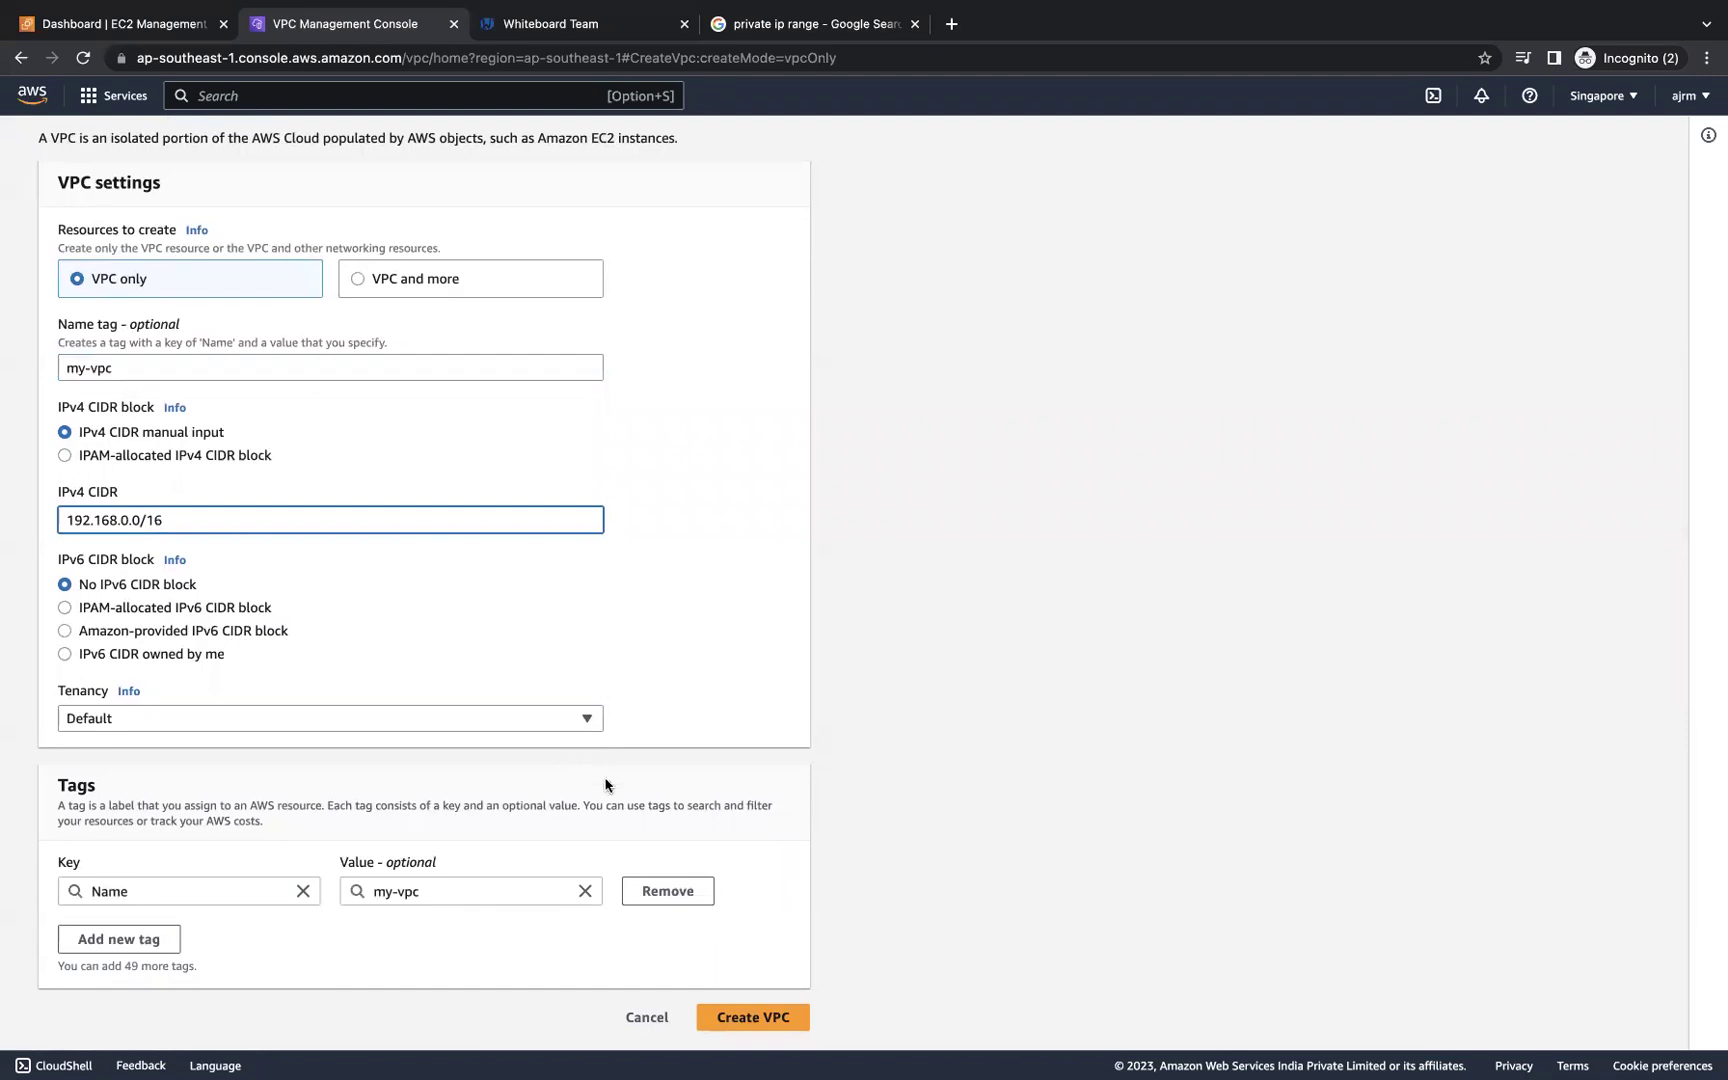
pyautogui.click(737, 1016)
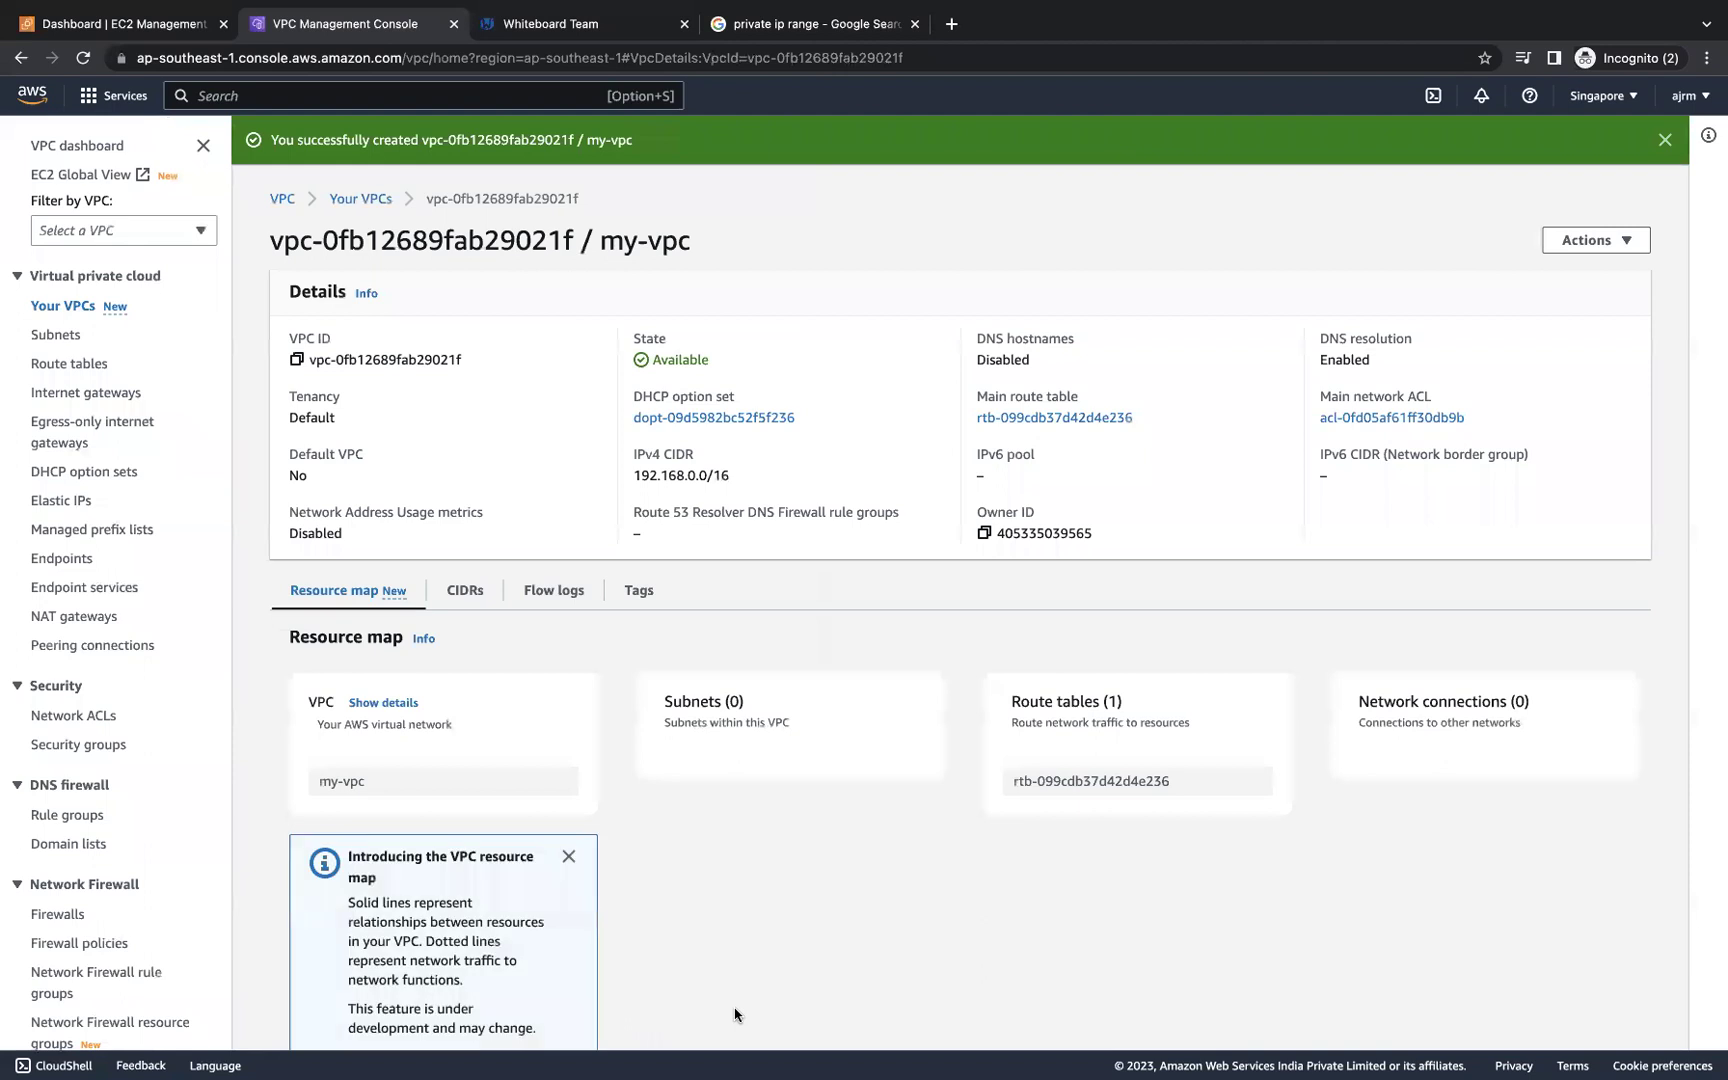
pyautogui.click(360, 199)
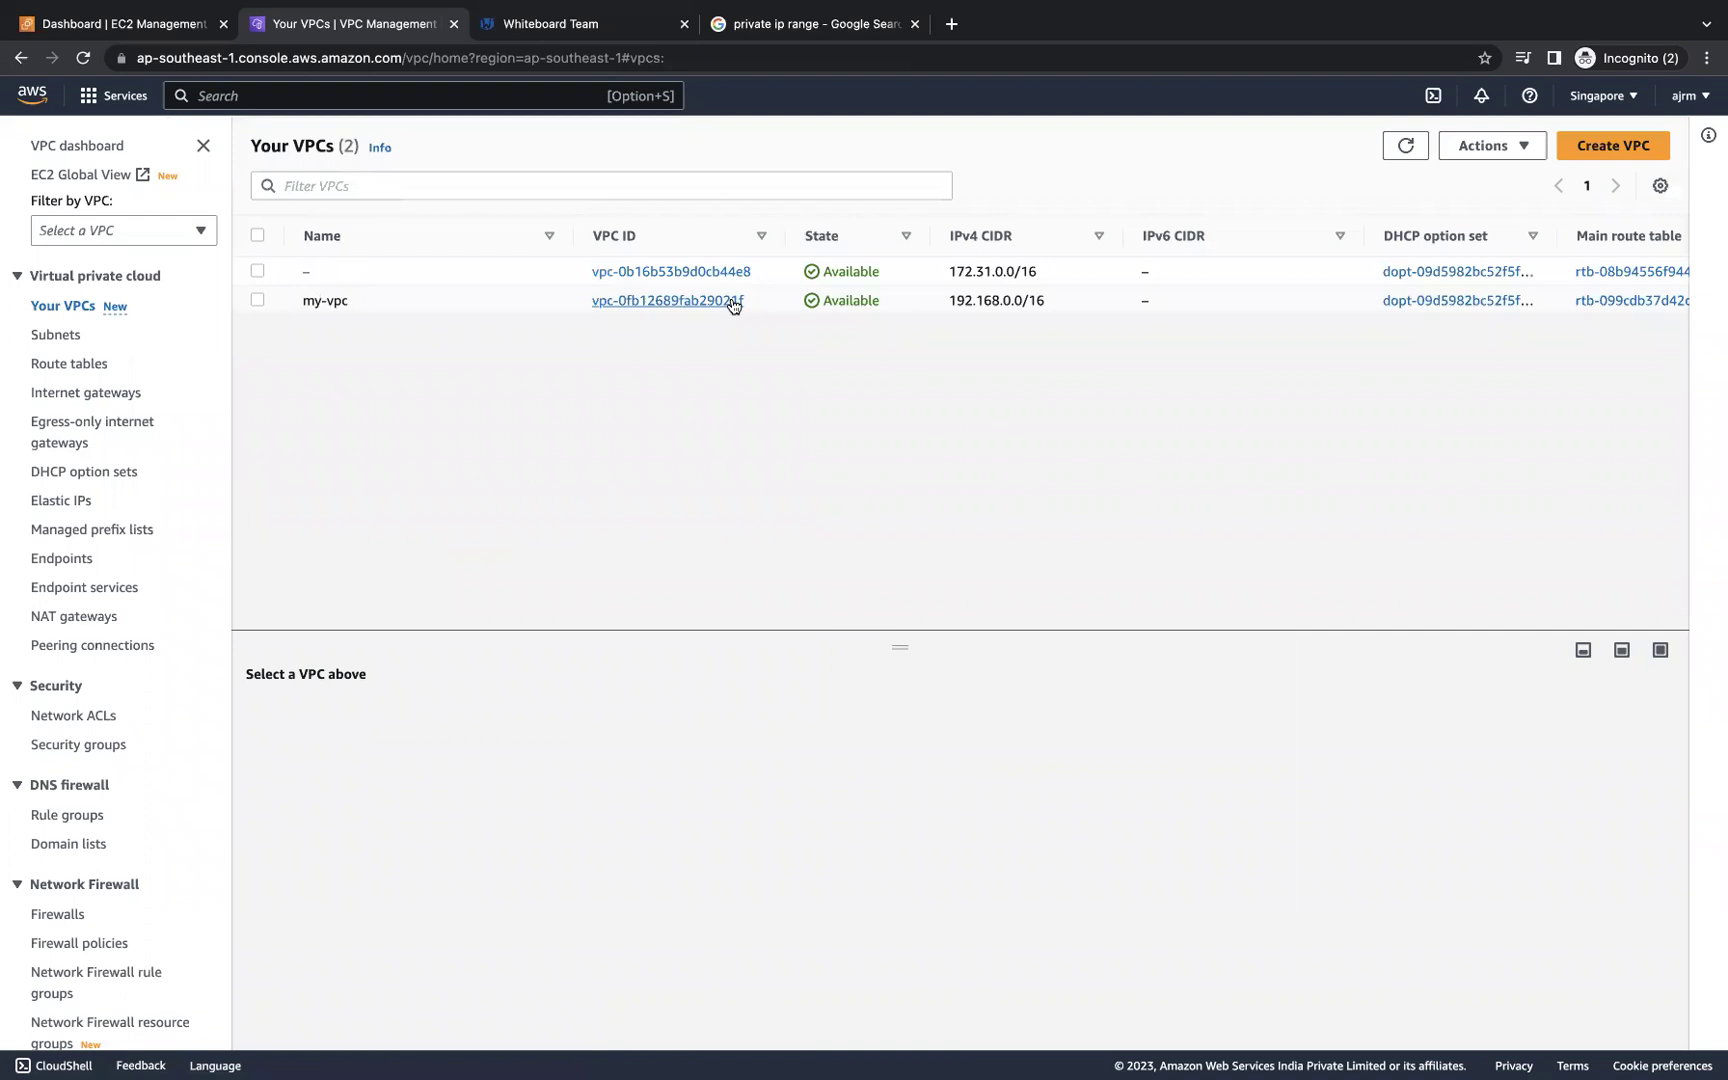
pyautogui.click(1408, 146)
# - Switch to the whiteboard and draw two separate, roughly square boxes side by side inside the large VPC rectangle
pyautogui.click(548, 28)
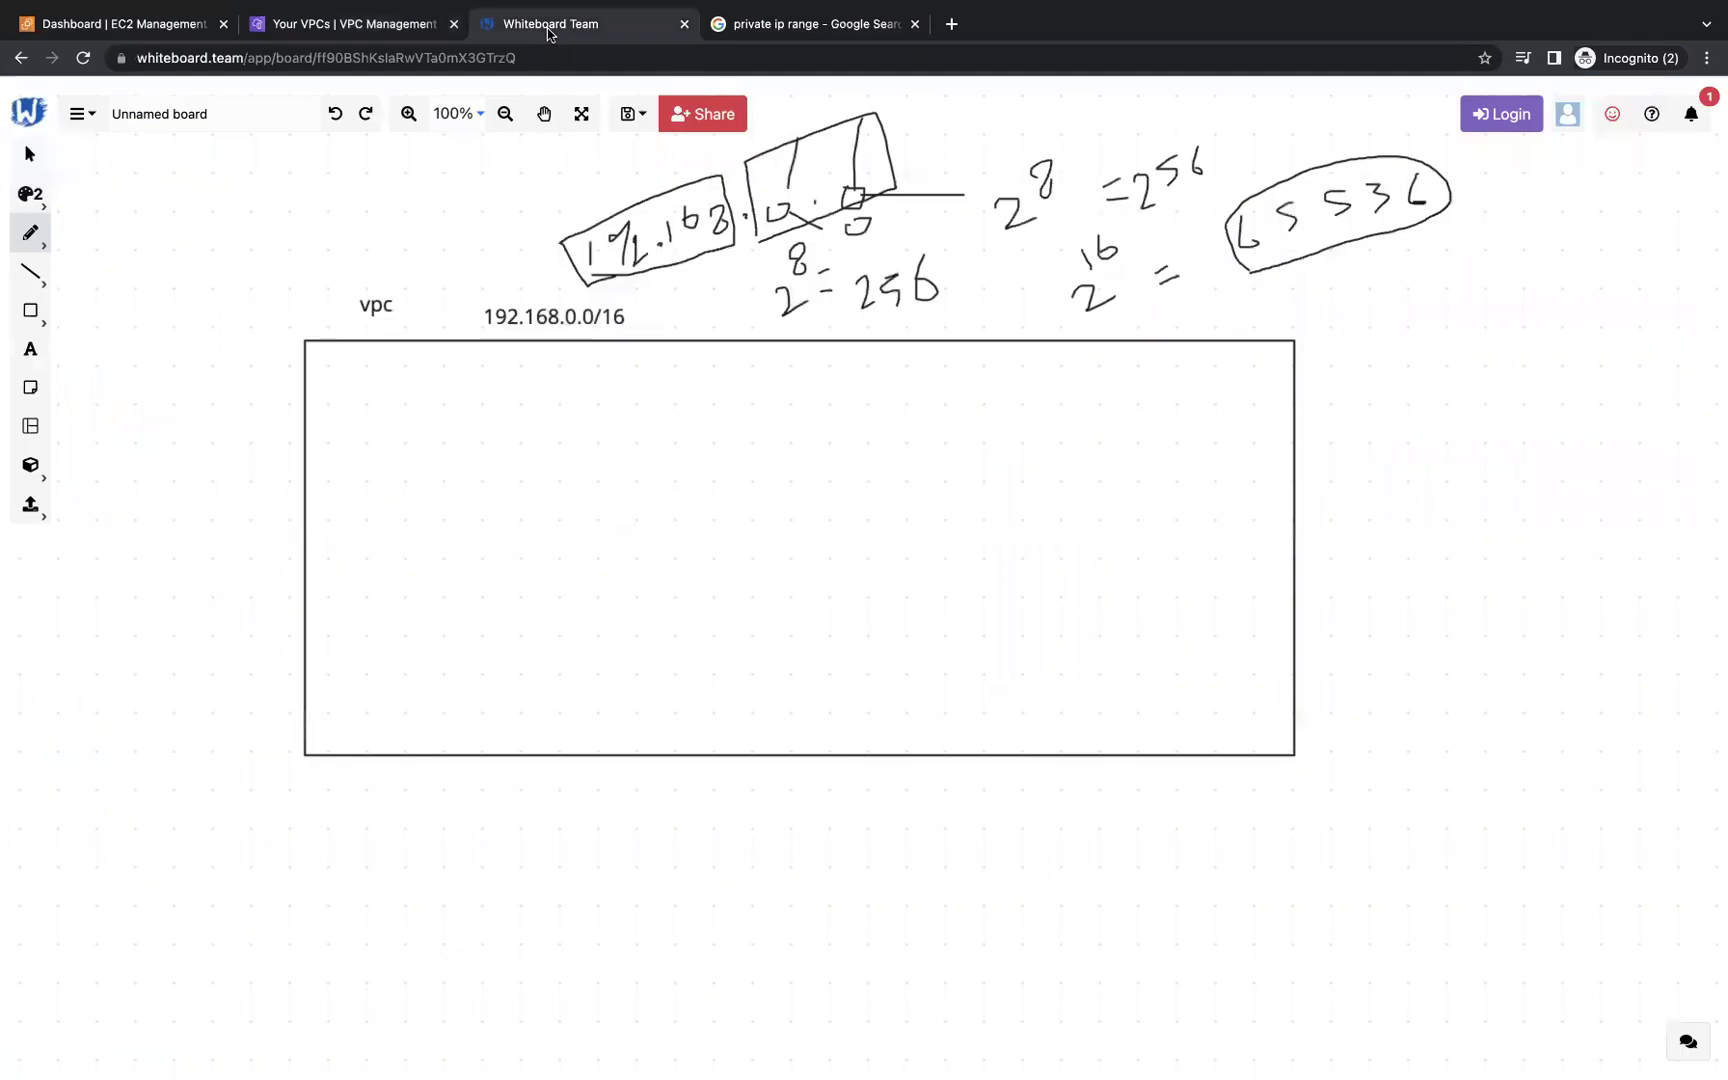
pyautogui.click(51, 314)
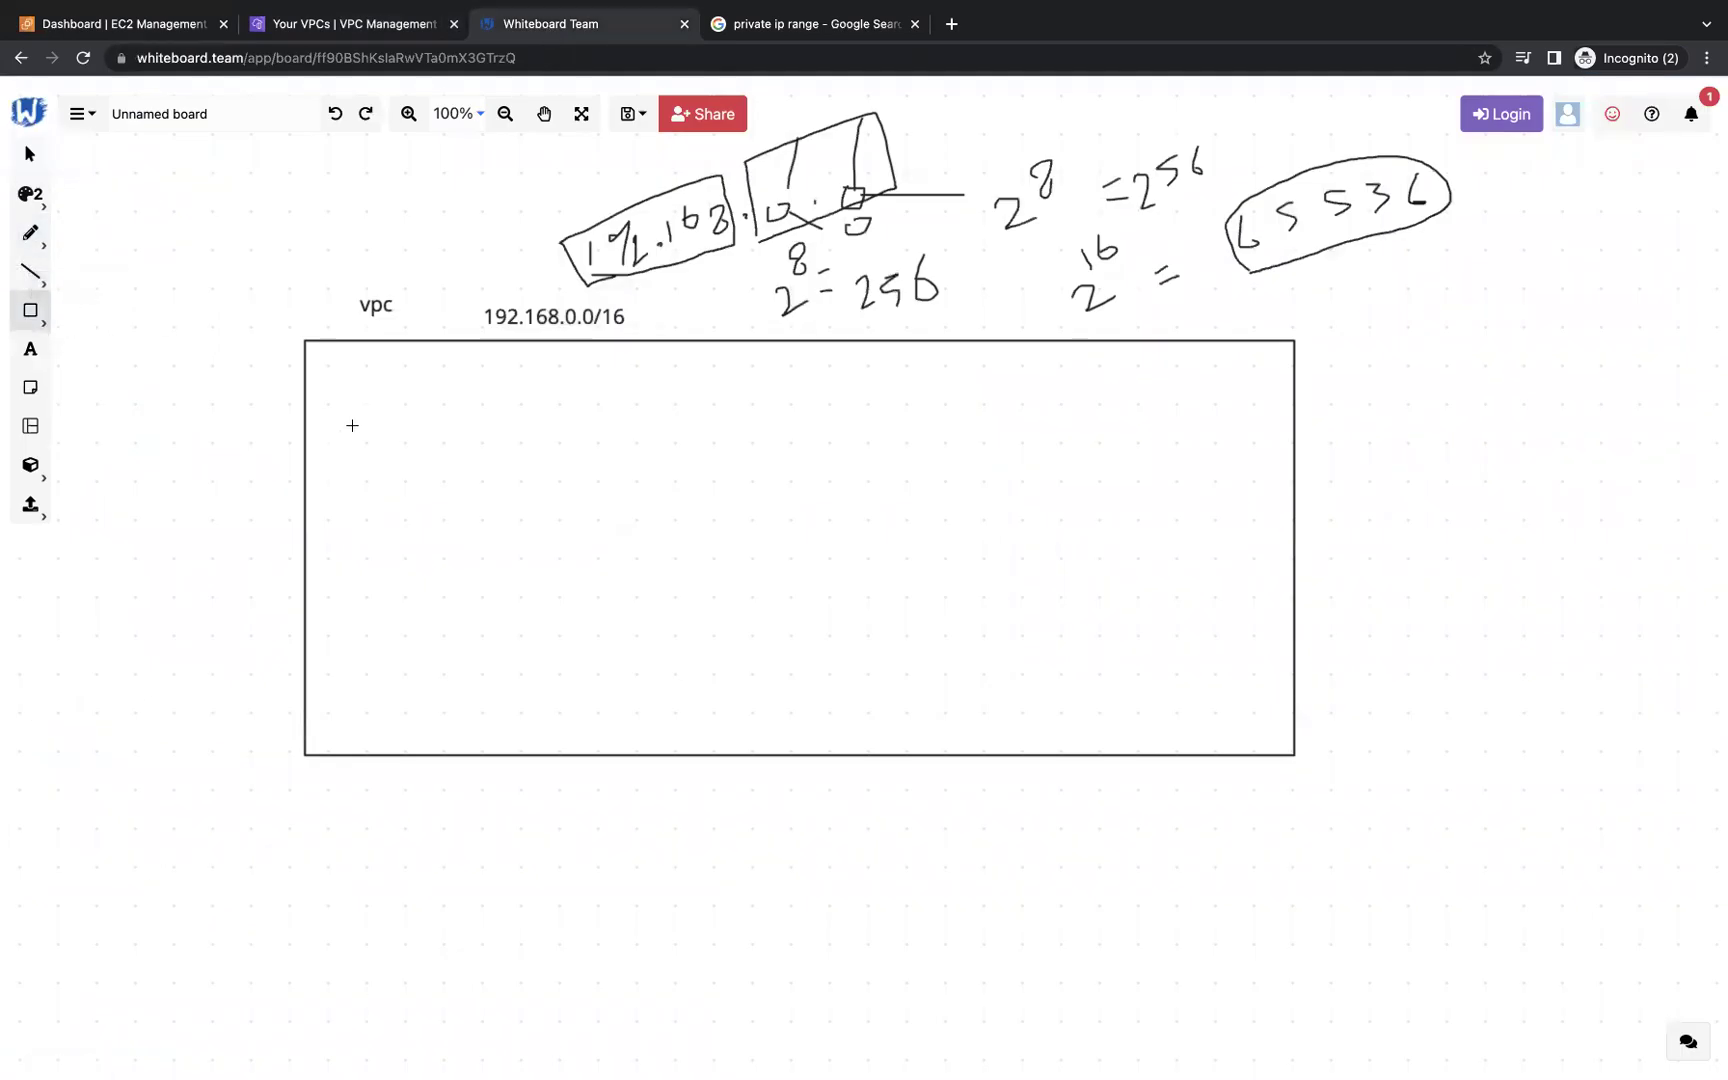
pyautogui.moveTo(374, 452); pyautogui.dragTo(562, 639)
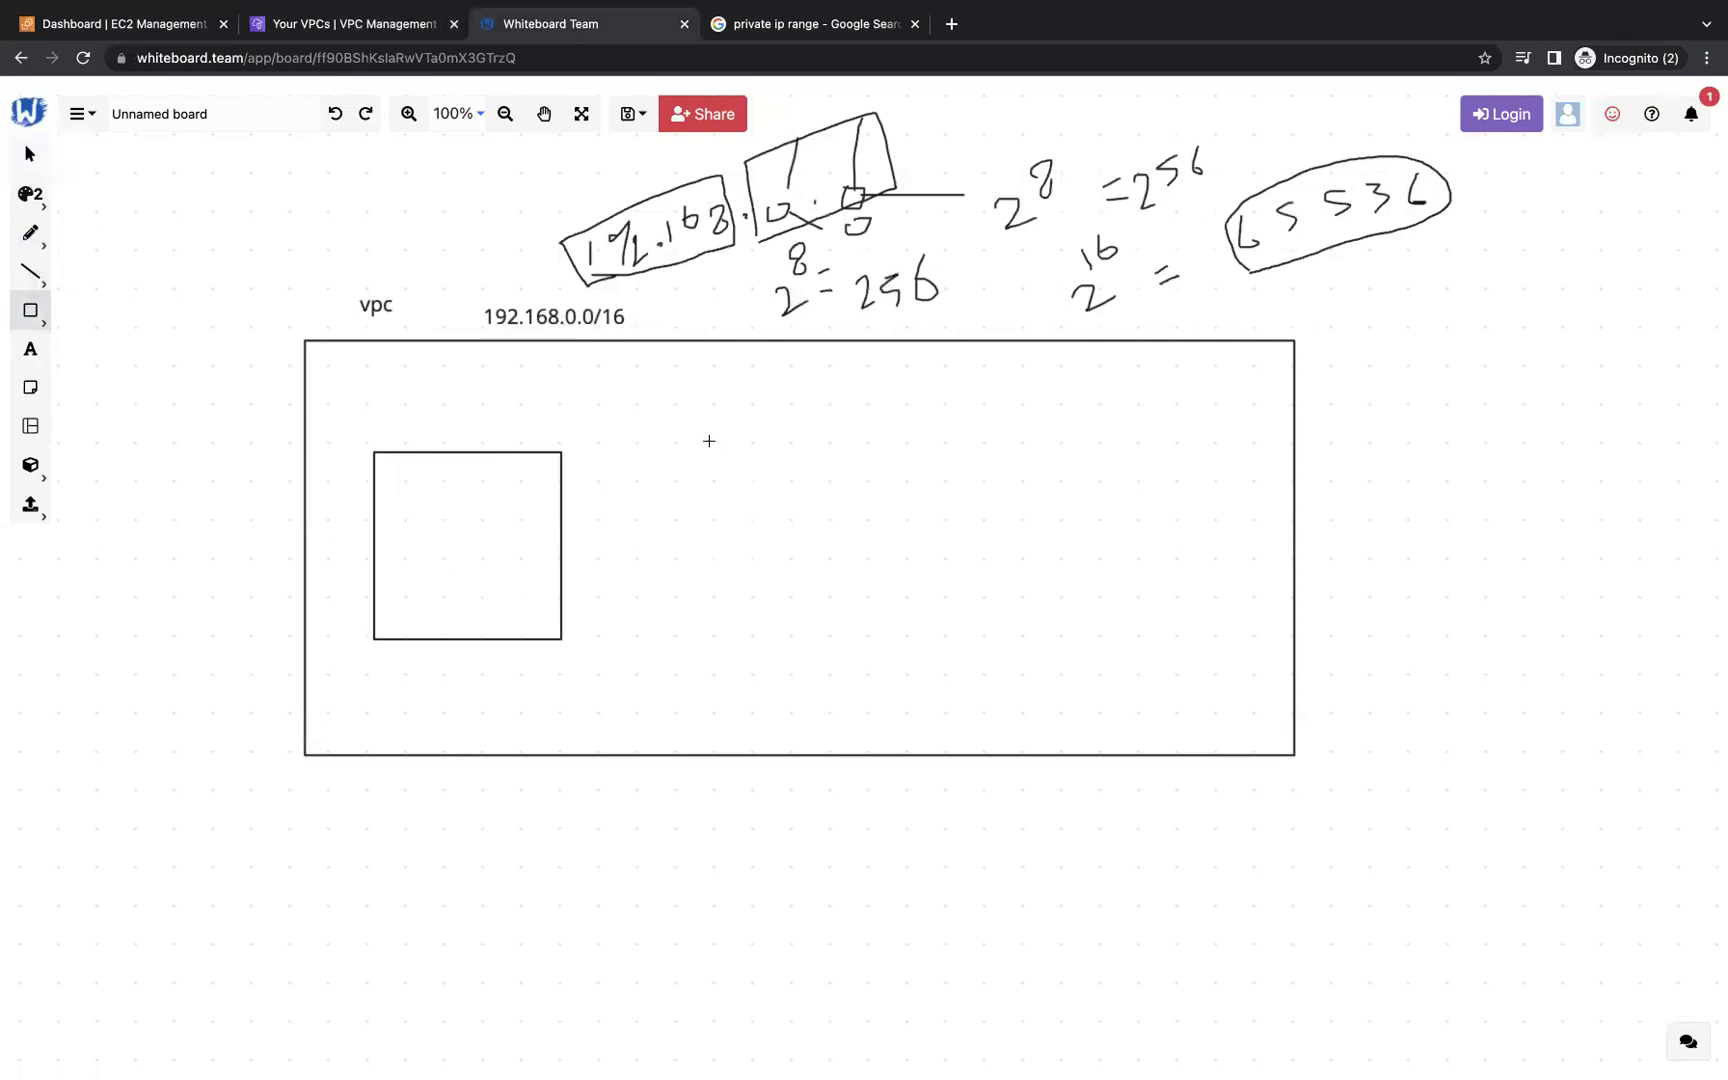
pyautogui.moveTo(872, 500); pyautogui.dragTo(1025, 647)
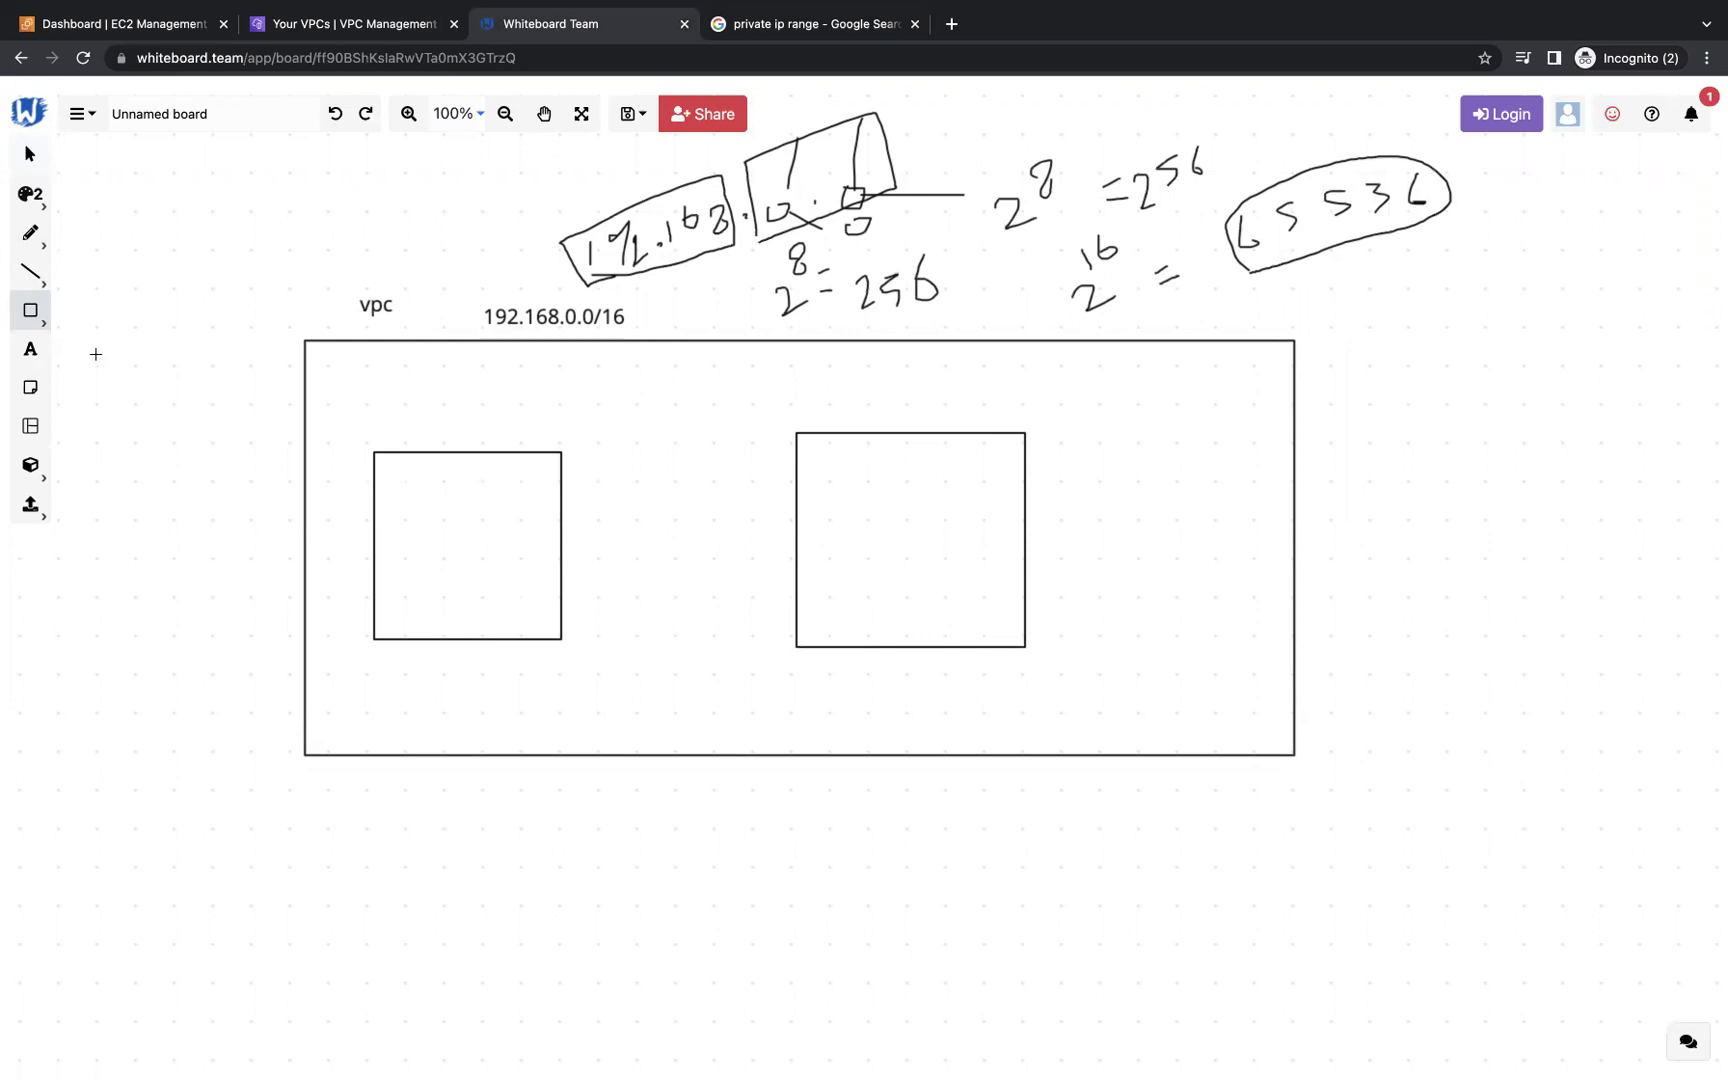
# - Label the first inner box "public subnet" and the second inner box "private subnet" with text above each
pyautogui.click(30, 349)
pyautogui.click(409, 432)
pyautogui.write('public subnet')
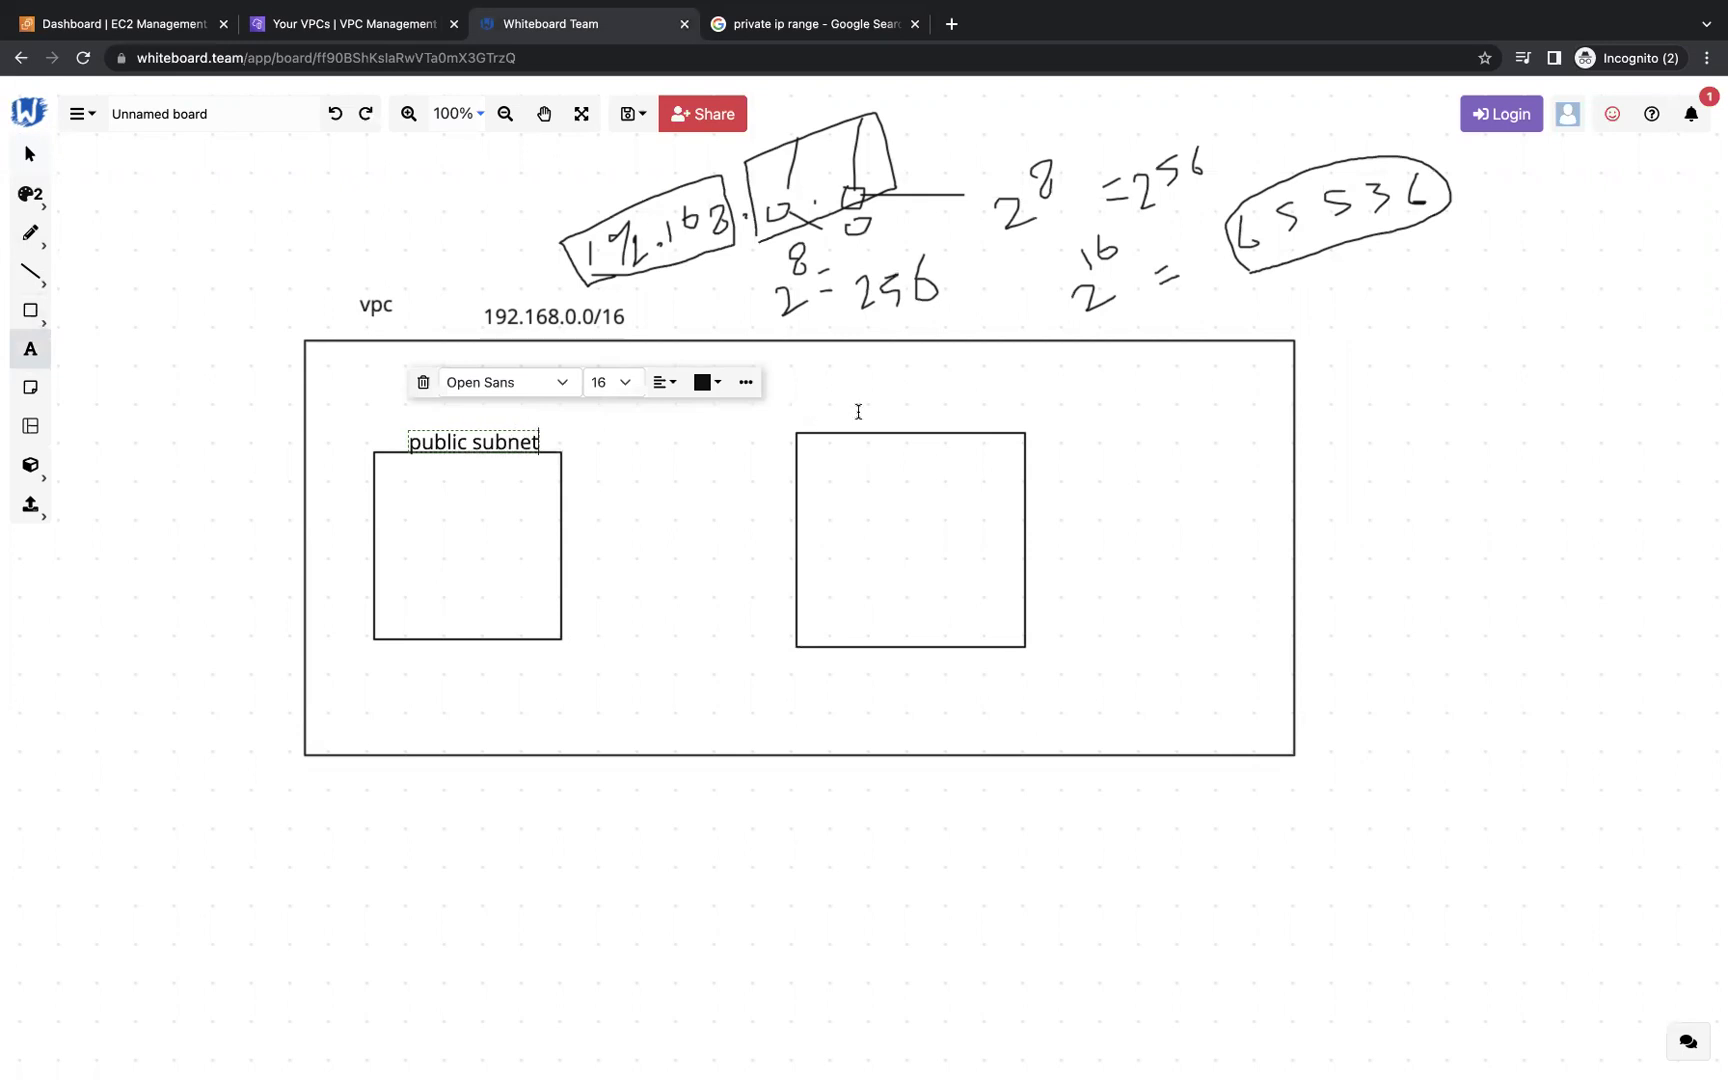
pyautogui.click(858, 411)
pyautogui.click(872, 410)
pyautogui.write('p')
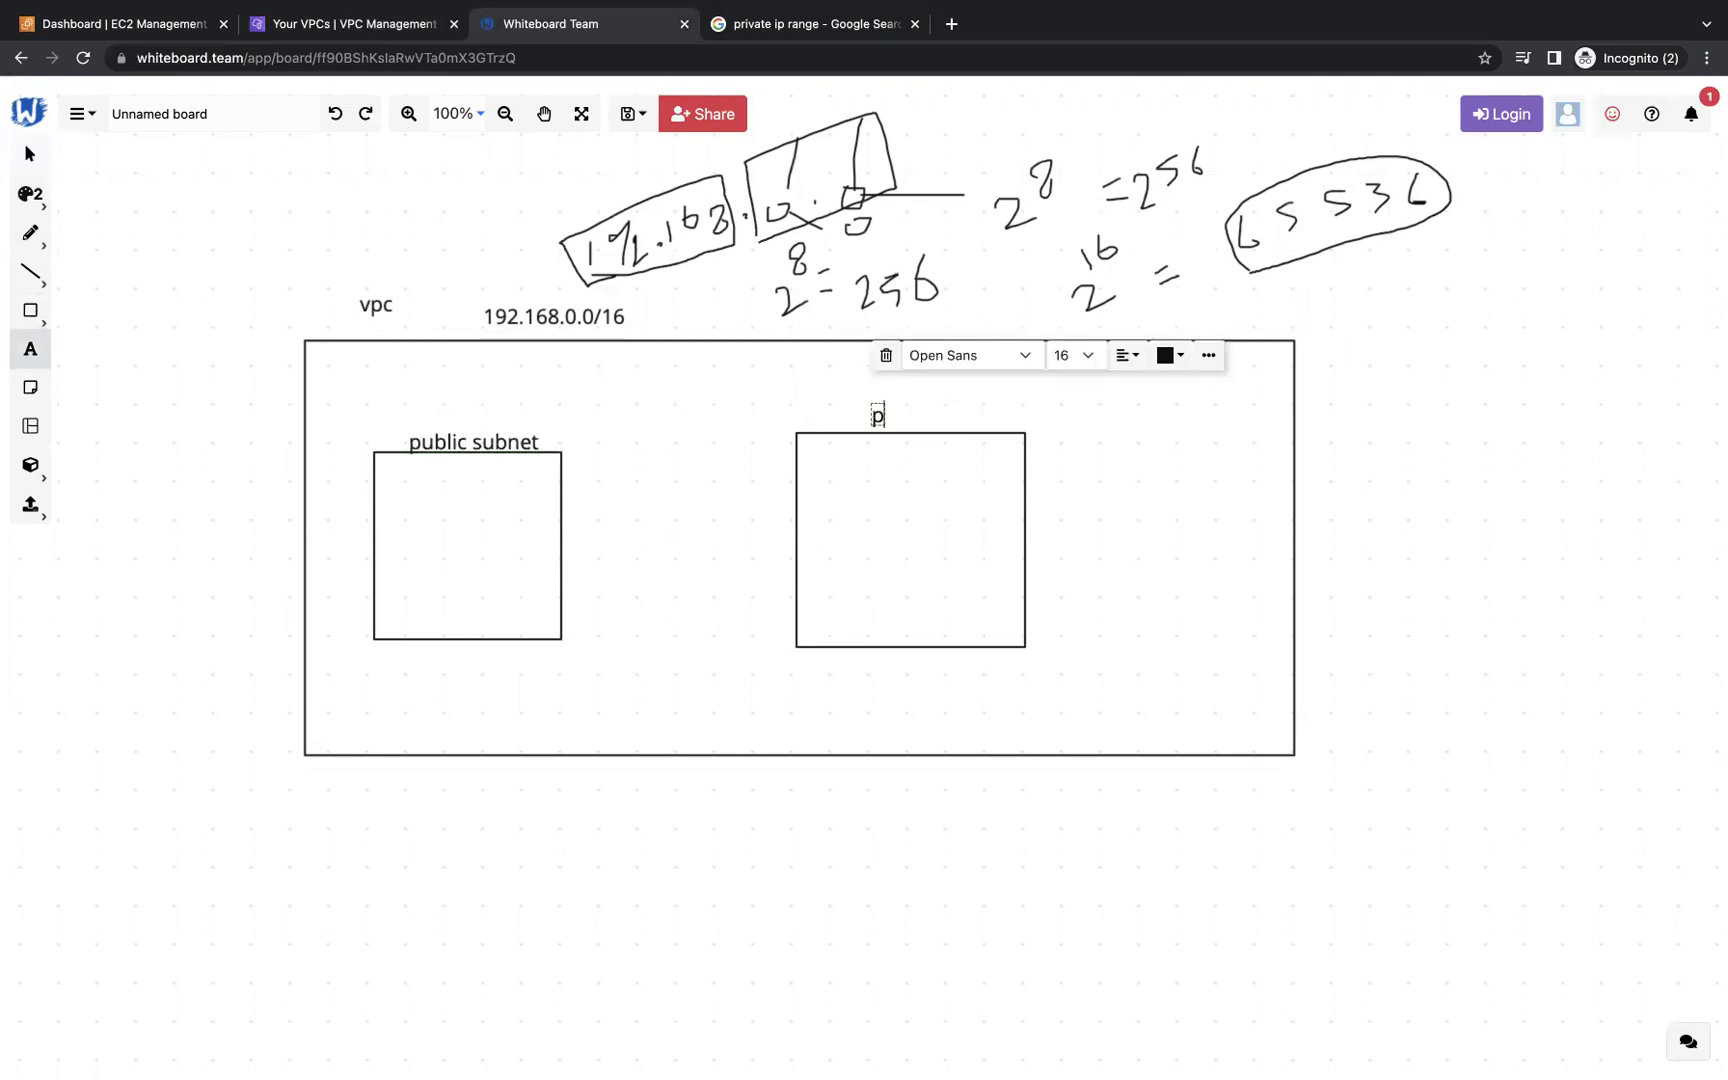
pyautogui.write('rivate subnet')
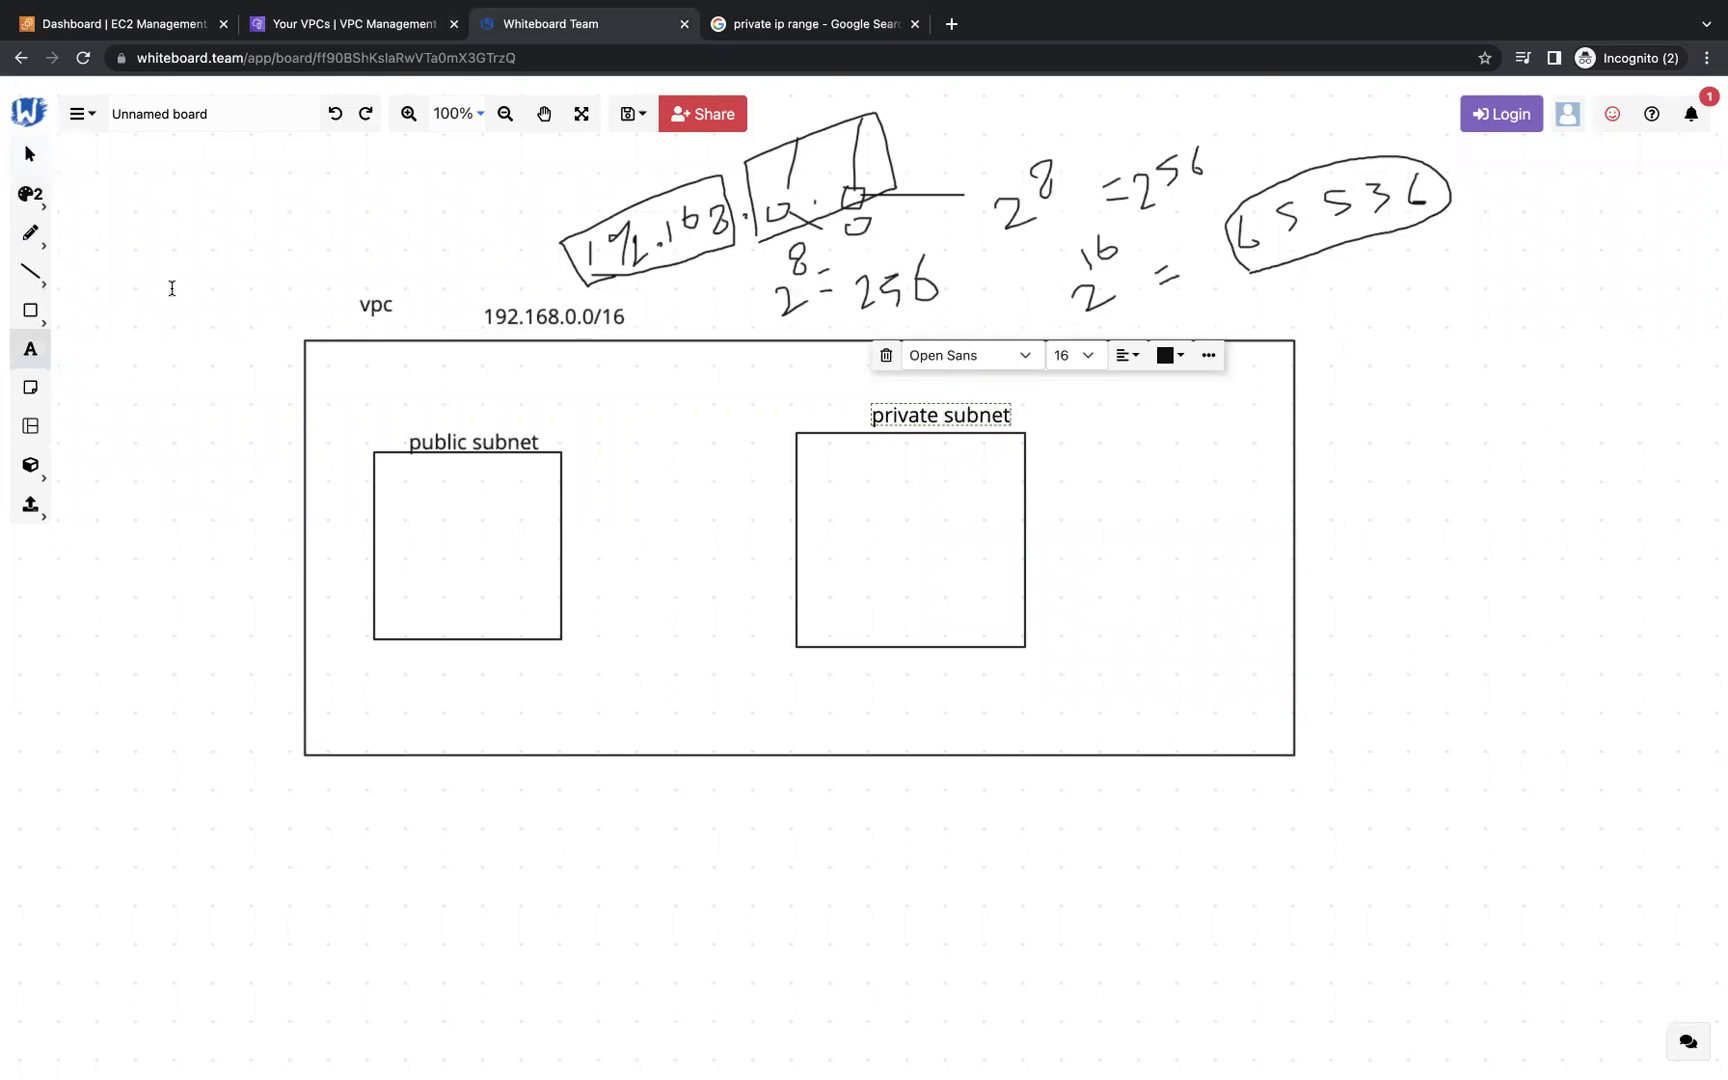
# - With the pen, draw a box labelled "web" inside the public subnet, sketch a cloud outside the VPC, and connect the cloud to the box with an arrow
pyautogui.click(32, 235)
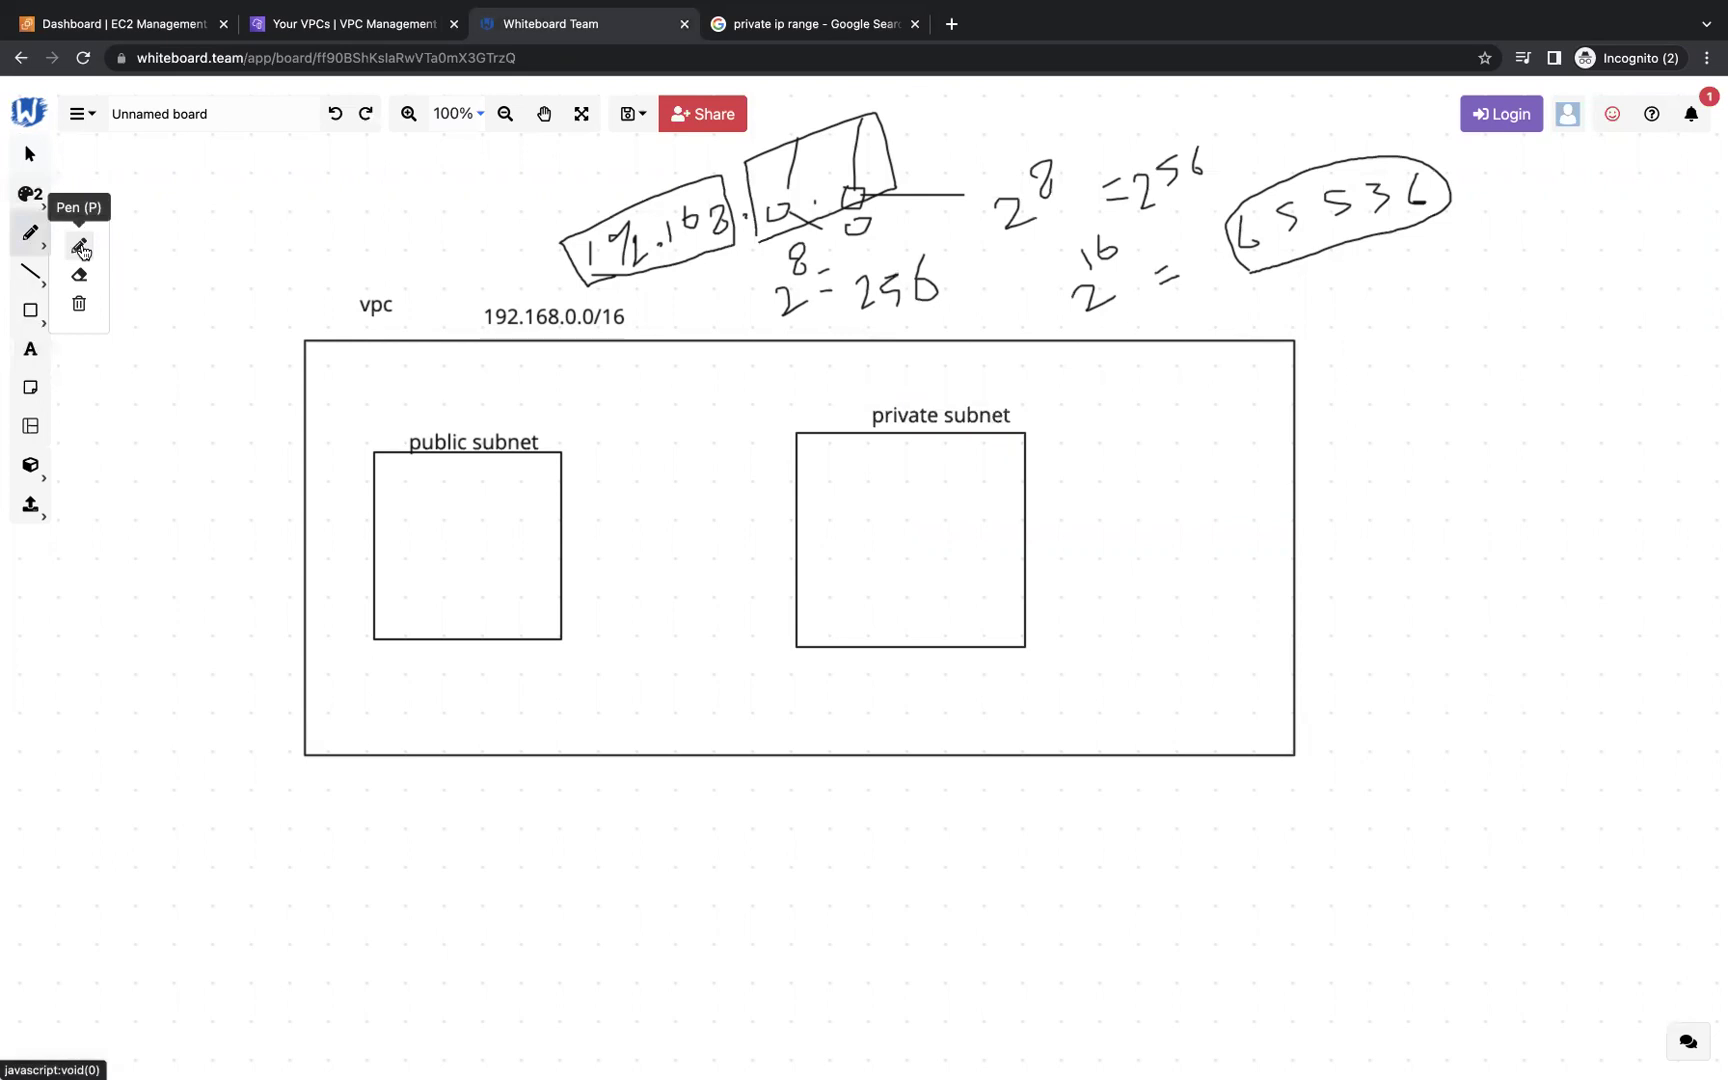
pyautogui.click(81, 247)
pyautogui.moveTo(410, 494)
pyautogui.mouseDown()
pyautogui.moveTo(400, 526)
pyautogui.moveTo(452, 527)
pyautogui.moveTo(468, 503)
pyautogui.moveTo(443, 479)
pyautogui.moveTo(400, 478)
pyautogui.moveTo(403, 497)
pyautogui.moveTo(452, 506)
pyautogui.mouseUp()
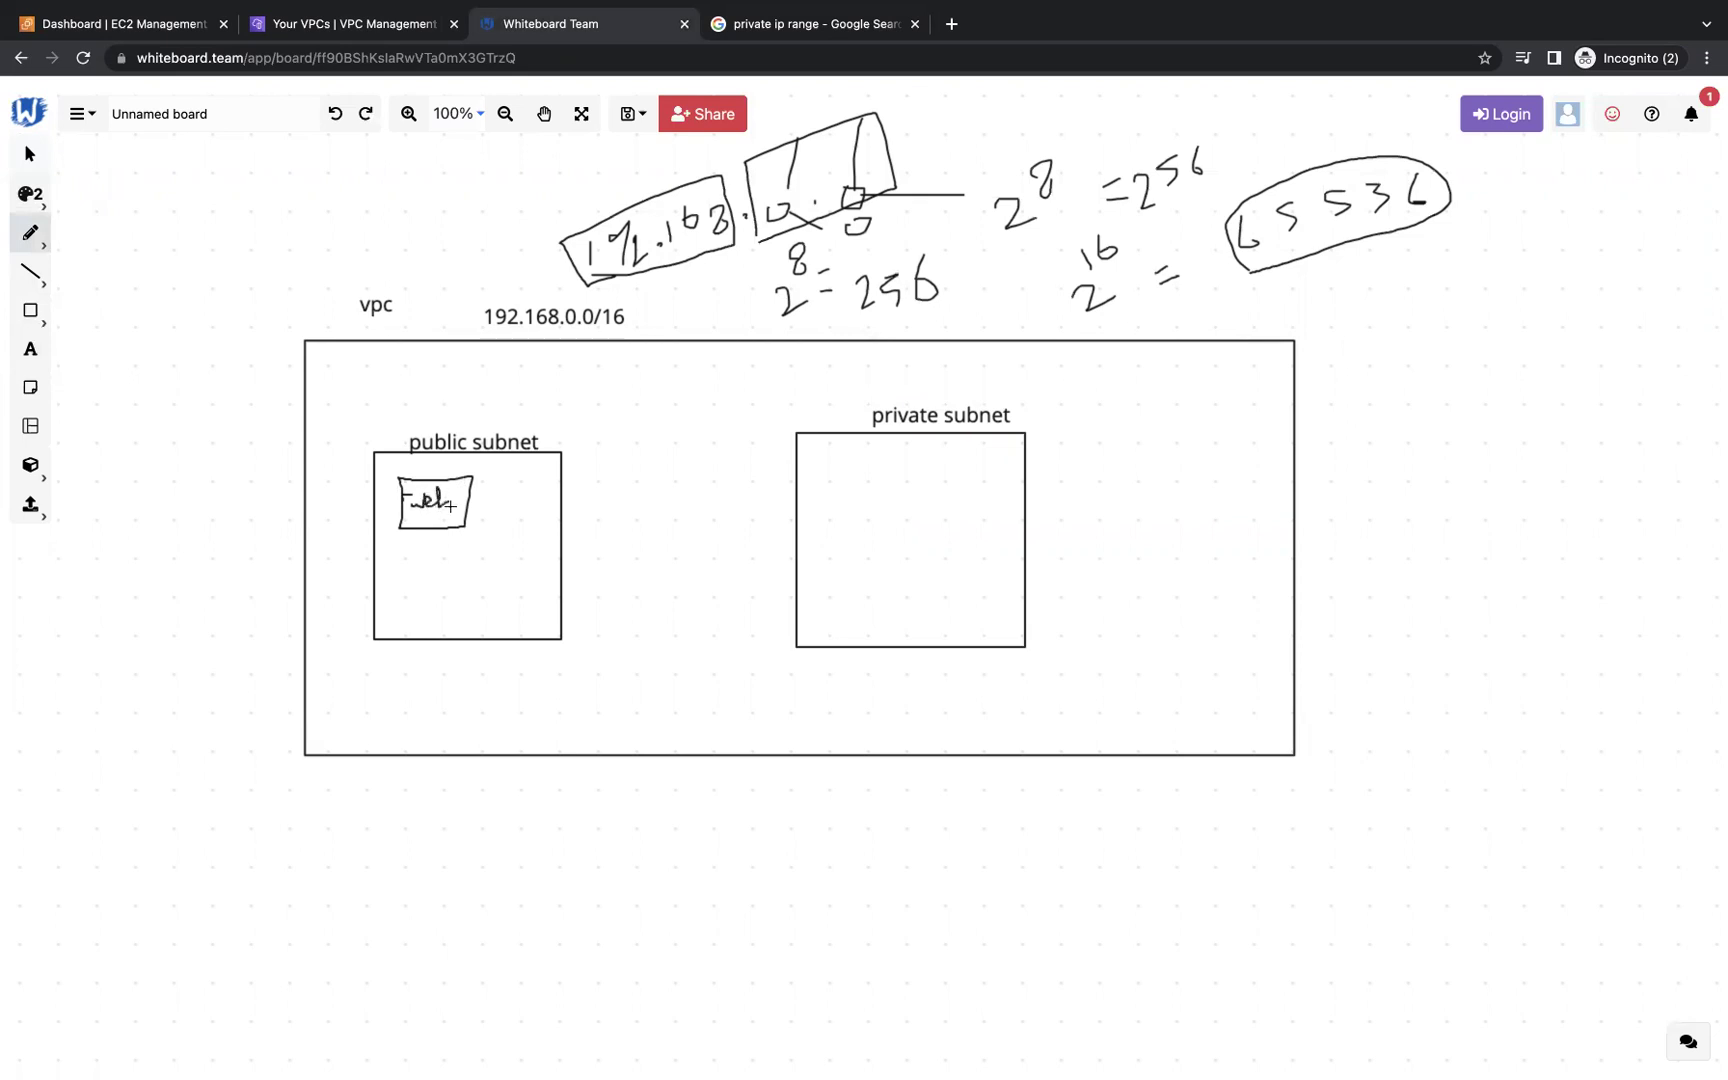
pyautogui.moveTo(151, 163)
pyautogui.mouseDown()
pyautogui.moveTo(138, 214)
pyautogui.moveTo(200, 238)
pyautogui.moveTo(215, 156)
pyautogui.moveTo(140, 148)
pyautogui.mouseUp()
pyautogui.moveTo(175, 222)
pyautogui.mouseDown()
pyautogui.moveTo(164, 298)
pyautogui.moveTo(185, 358)
pyautogui.moveTo(404, 500)
pyautogui.moveTo(397, 518)
pyautogui.mouseUp()
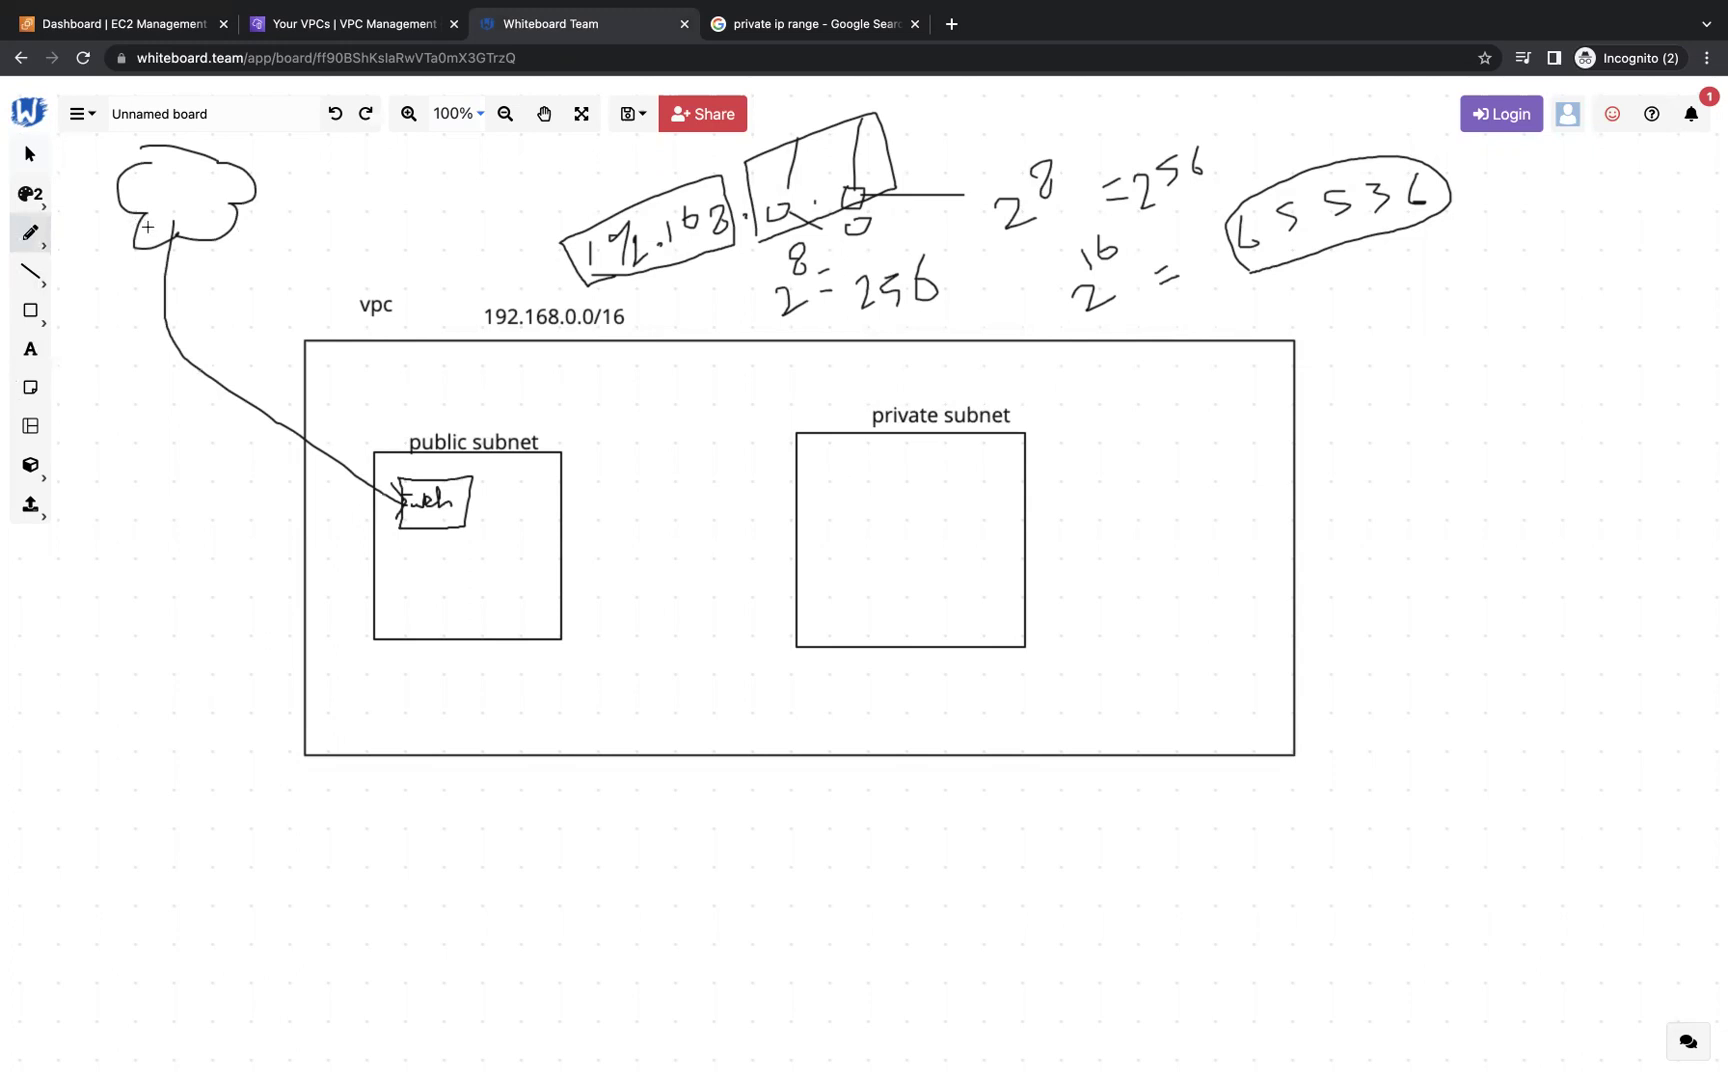
# - Draw a curved arrow from the cloud to the private subnet box and cross the line out with an X
pyautogui.moveTo(148, 229)
pyautogui.mouseDown()
pyautogui.moveTo(98, 335)
pyautogui.moveTo(100, 380)
pyautogui.moveTo(282, 674)
pyautogui.moveTo(613, 671)
pyautogui.moveTo(787, 545)
pyautogui.moveTo(810, 552)
pyautogui.mouseUp()
pyautogui.moveTo(231, 552); pyautogui.dragTo(189, 648)
pyautogui.moveTo(164, 555); pyautogui.dragTo(260, 604)
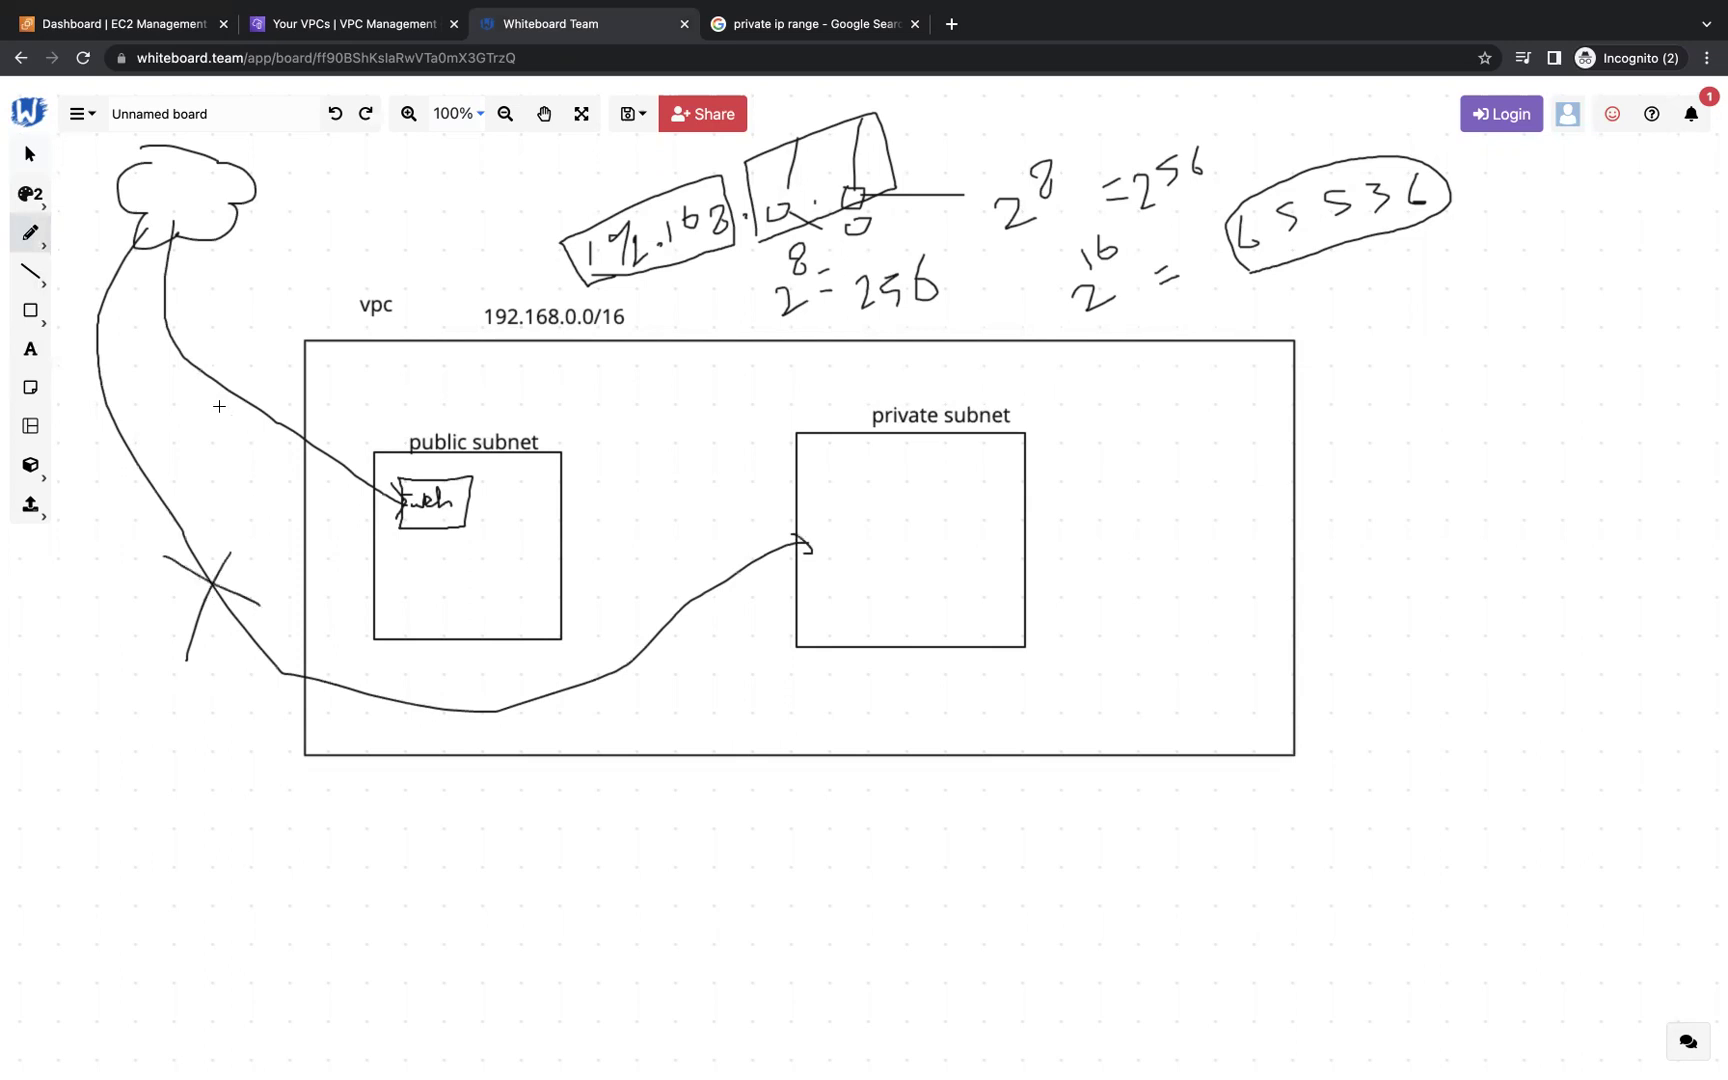
# - Tick the public subnet connection, then draw a small box in the private subnet with a ticked arrow out to the cloud
pyautogui.moveTo(173, 388); pyautogui.dragTo(268, 293)
pyautogui.moveTo(878, 473)
pyautogui.mouseDown()
pyautogui.moveTo(864, 512)
pyautogui.moveTo(914, 510)
pyautogui.moveTo(868, 463)
pyautogui.moveTo(345, 376)
pyautogui.moveTo(217, 233)
pyautogui.moveTo(243, 236)
pyautogui.mouseUp()
pyautogui.moveTo(266, 342); pyautogui.dragTo(294, 252)
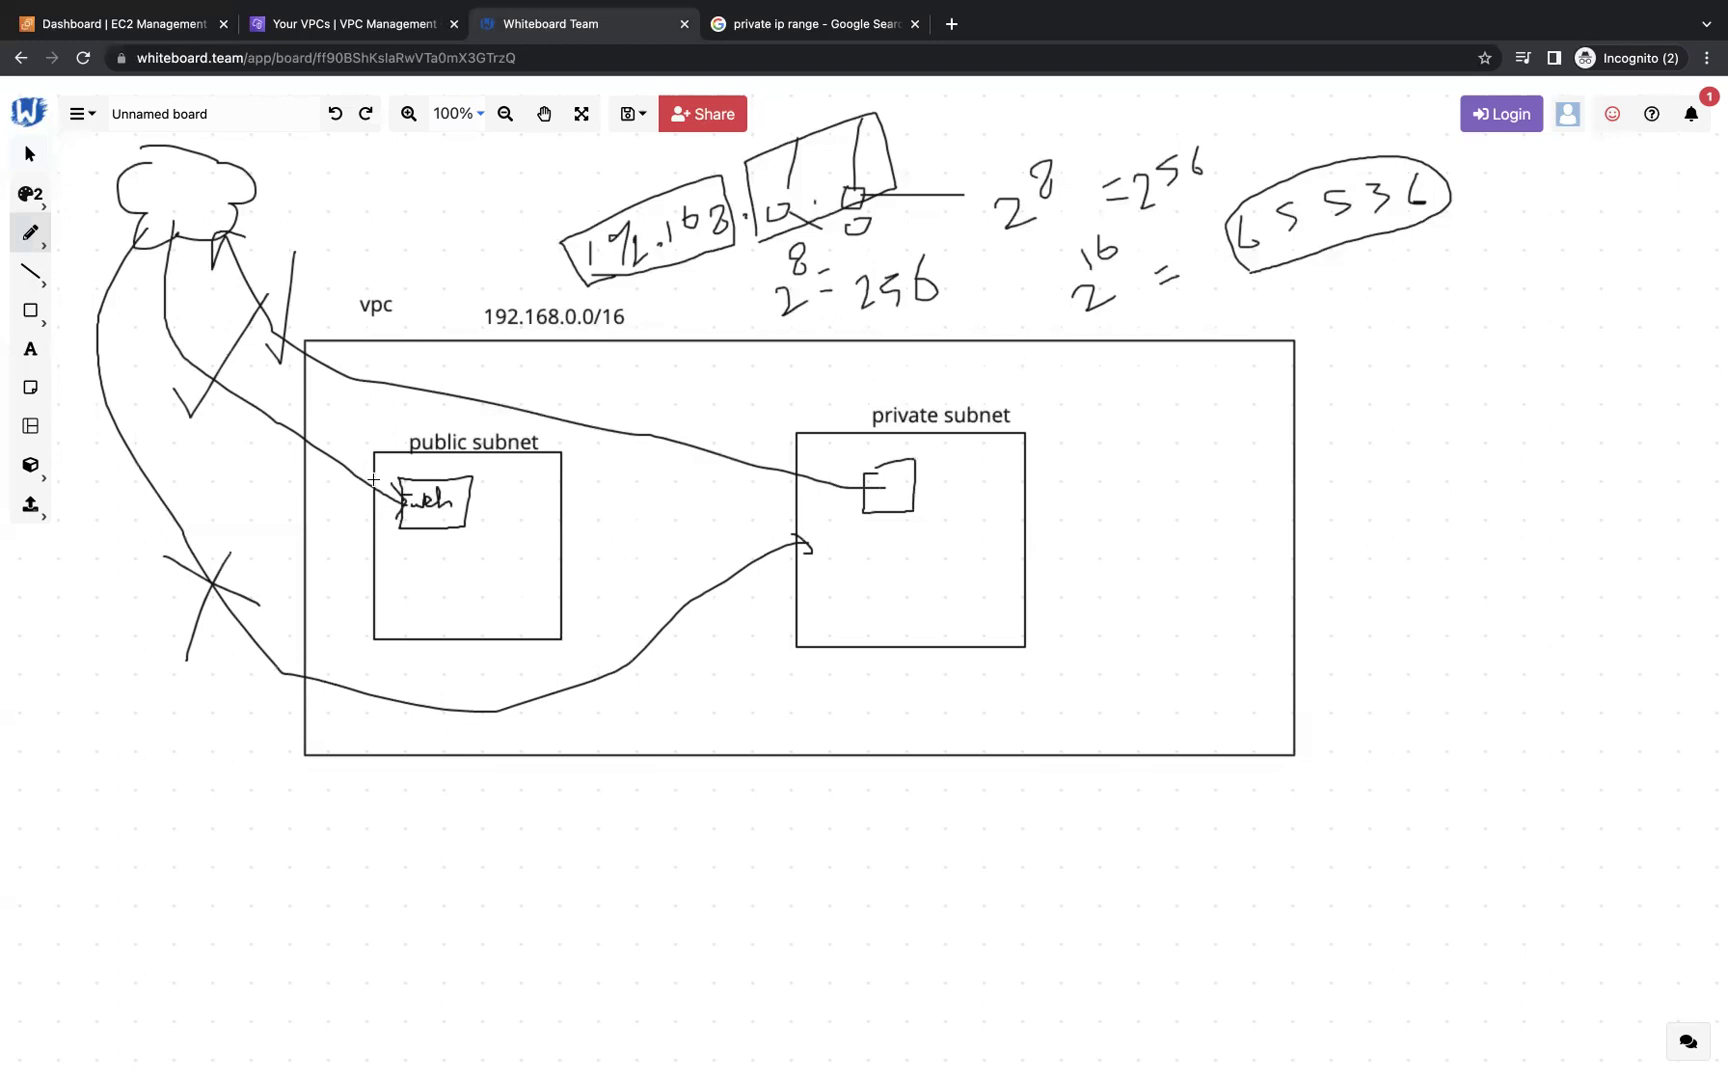
# - Switch to the AWS console and start creating a subnet in my-vpc
pyautogui.click(356, 34)
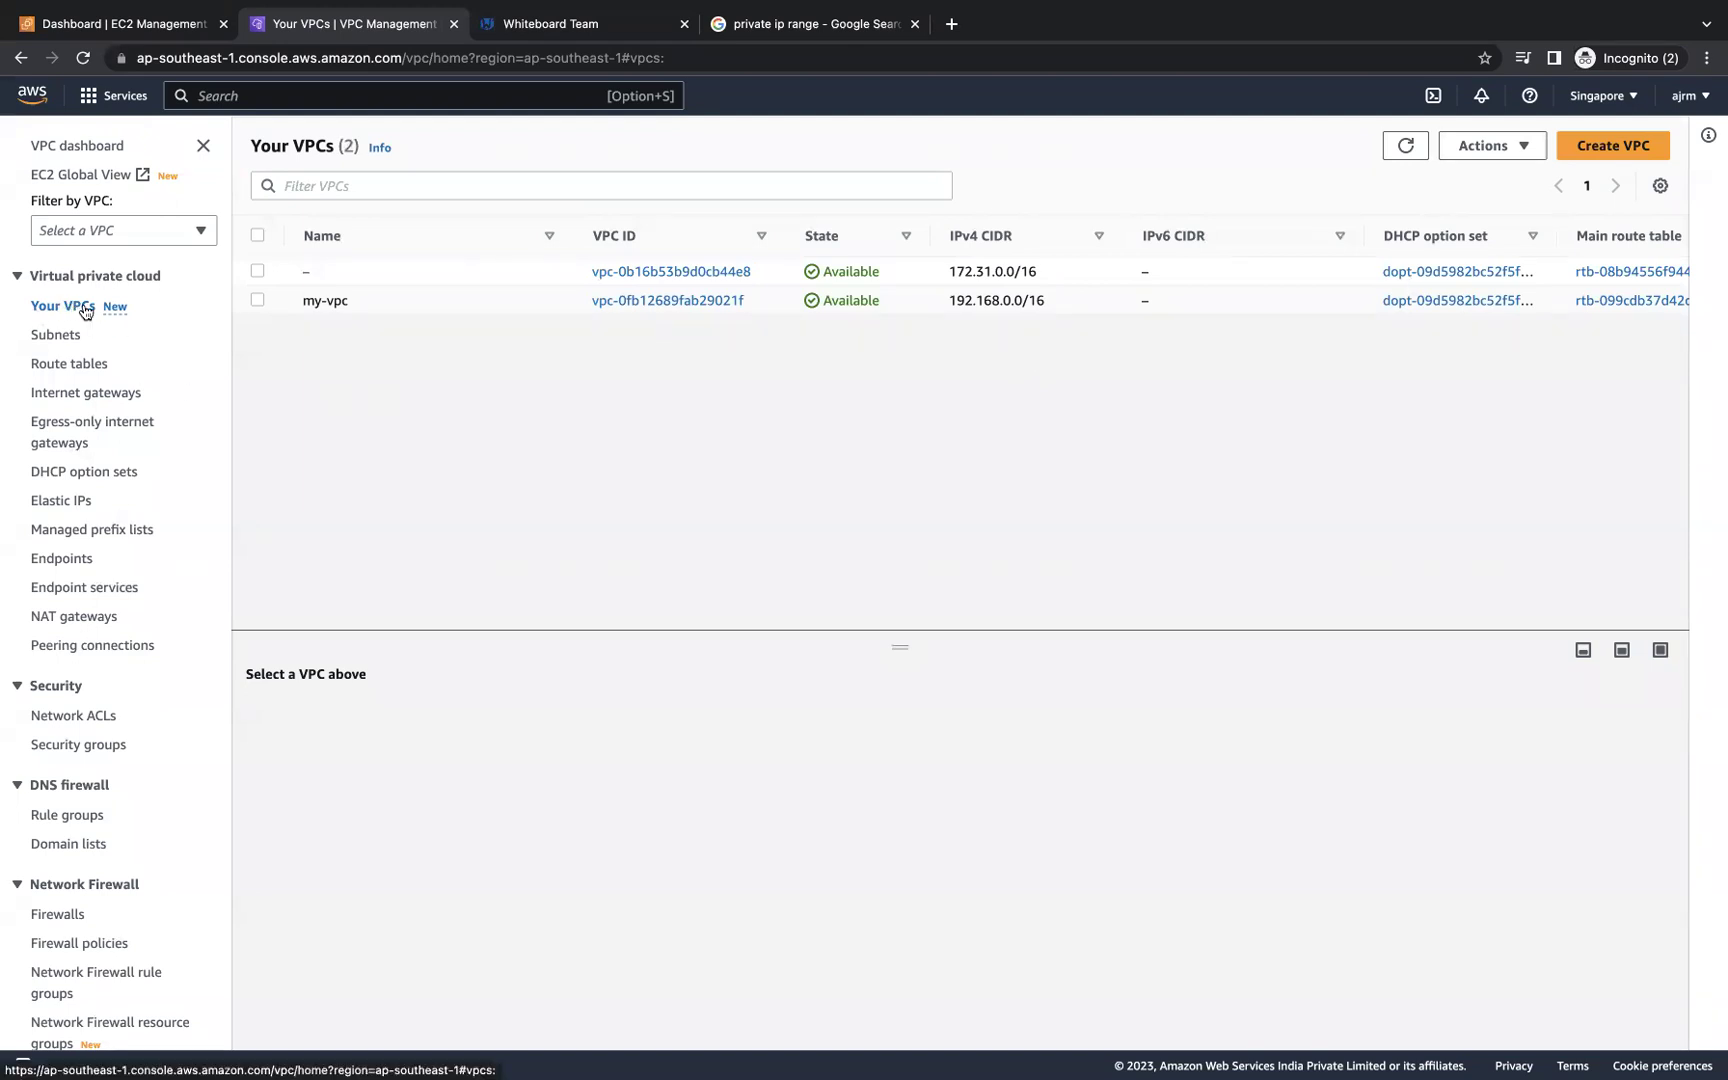
pyautogui.click(57, 336)
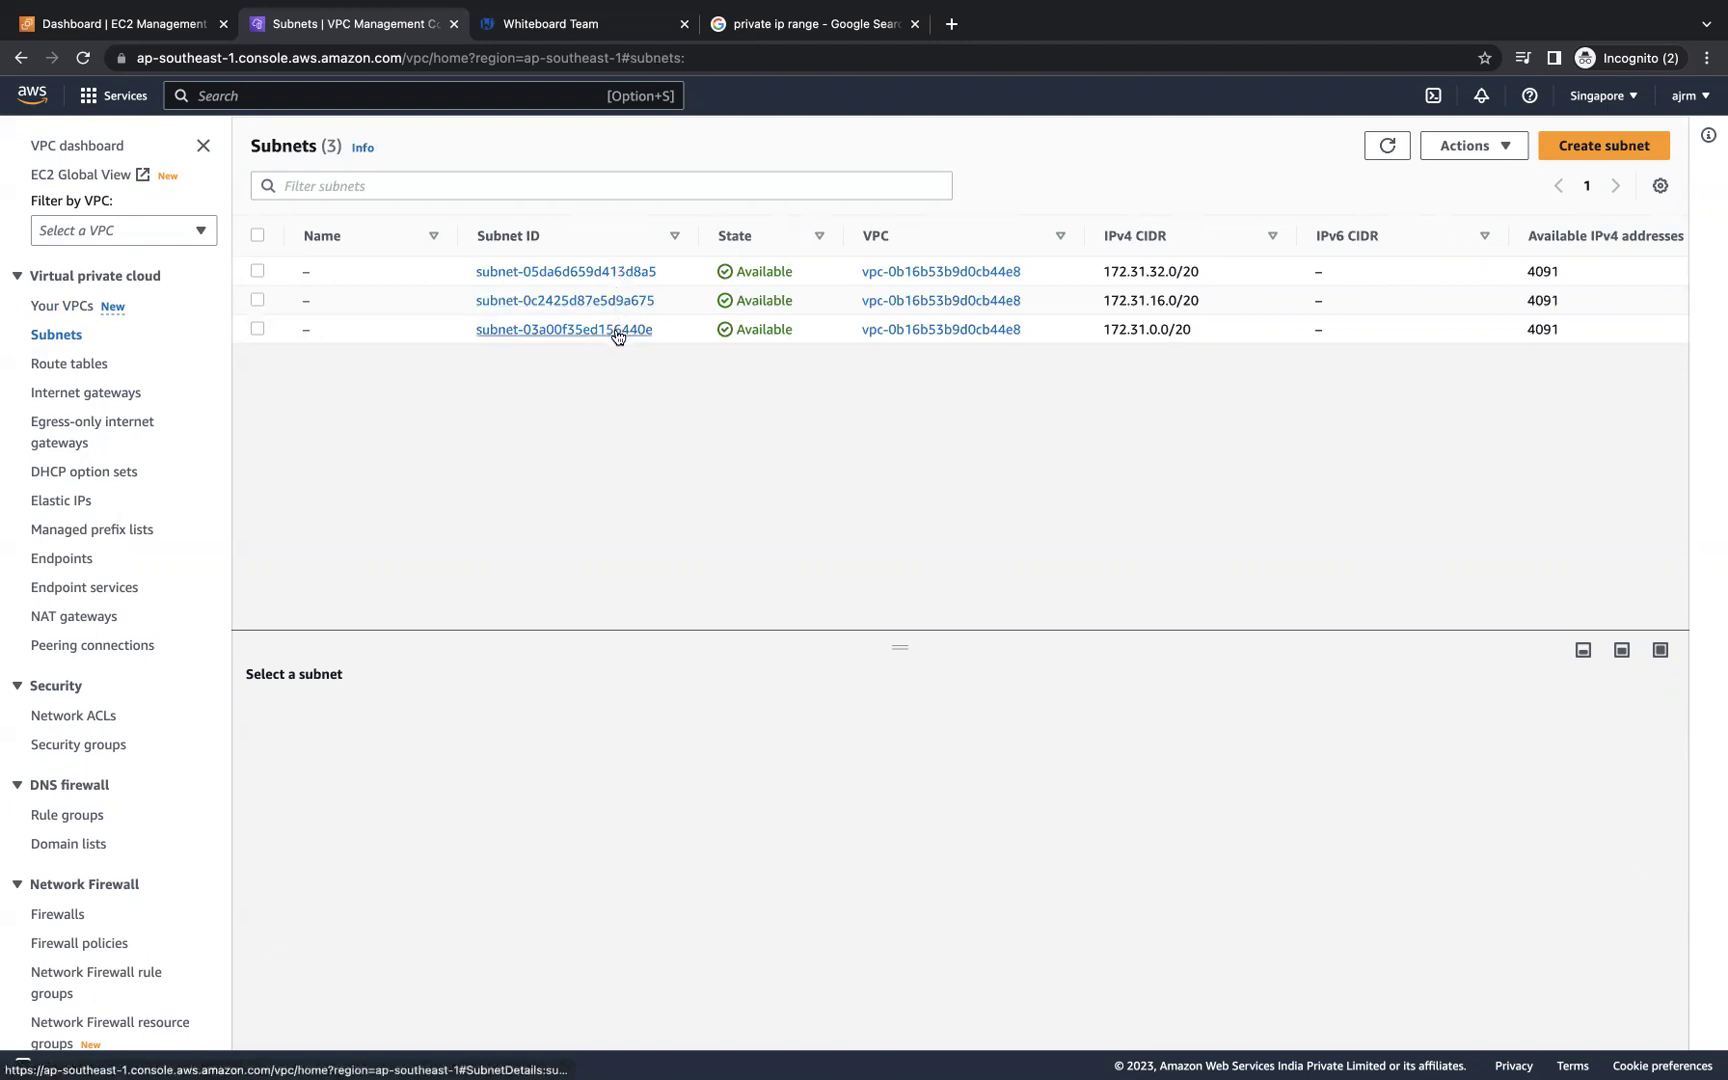
pyautogui.click(1594, 151)
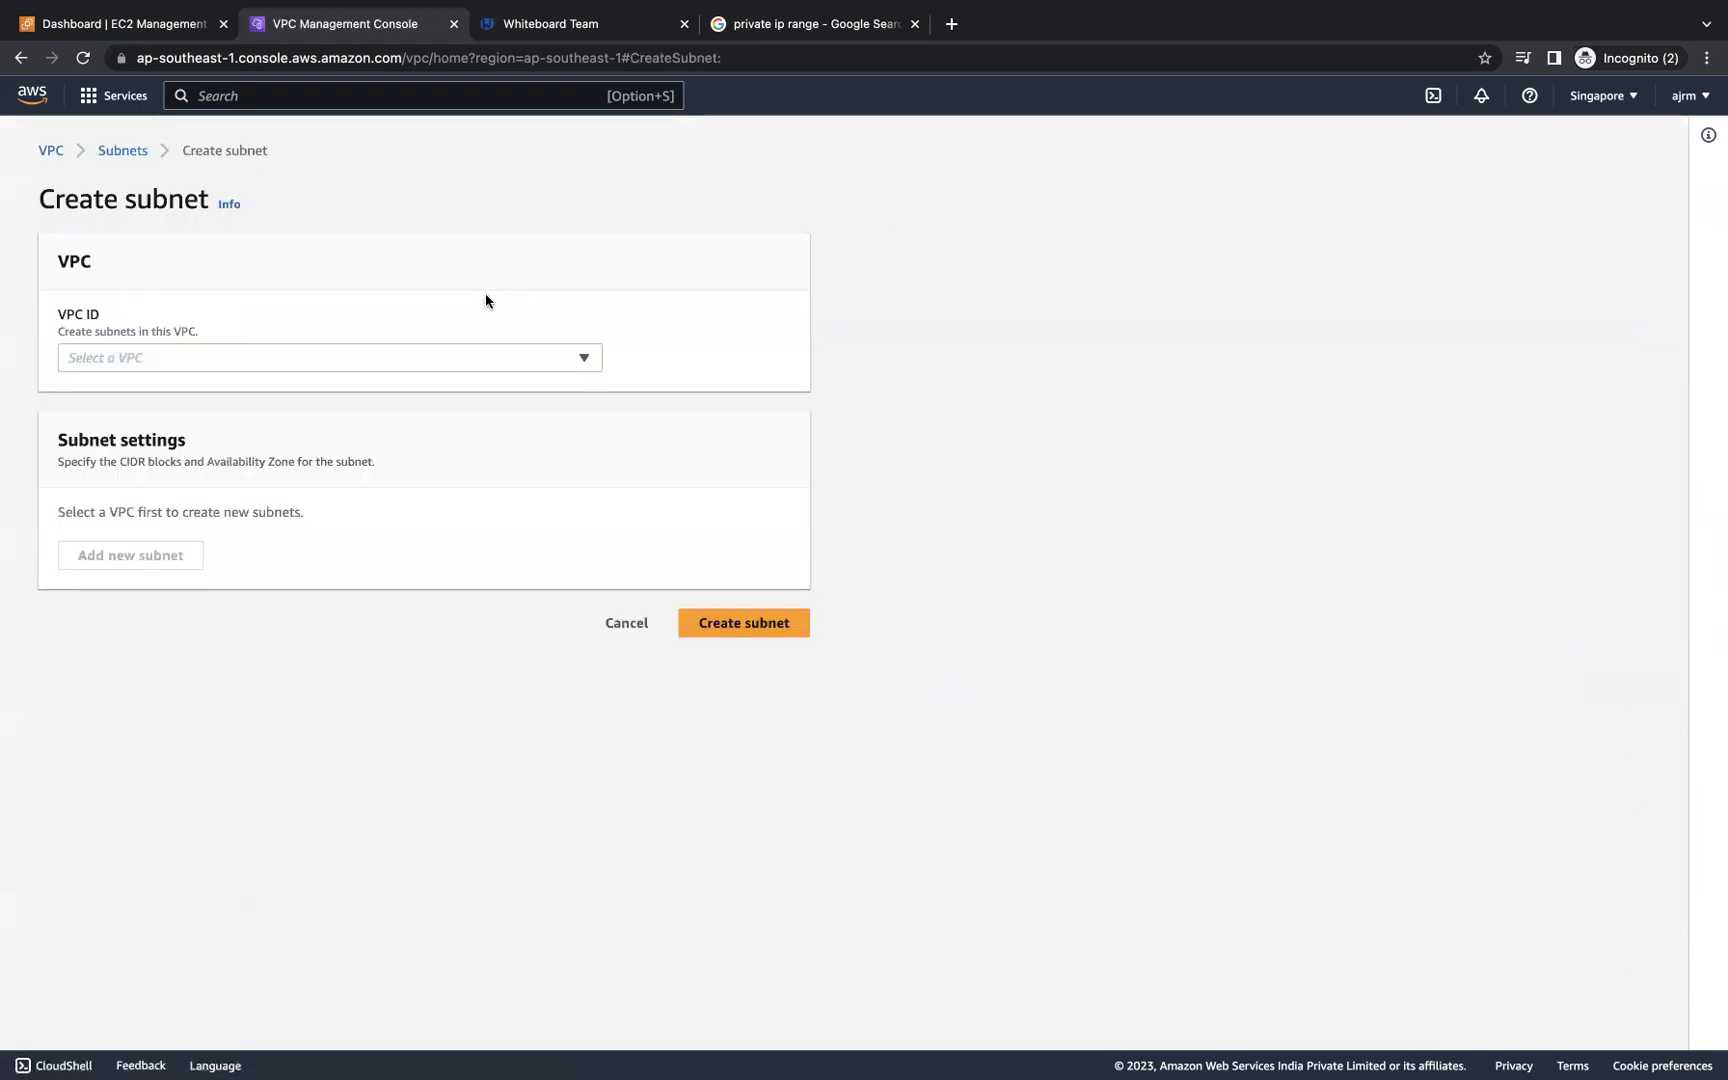
pyautogui.click(353, 361)
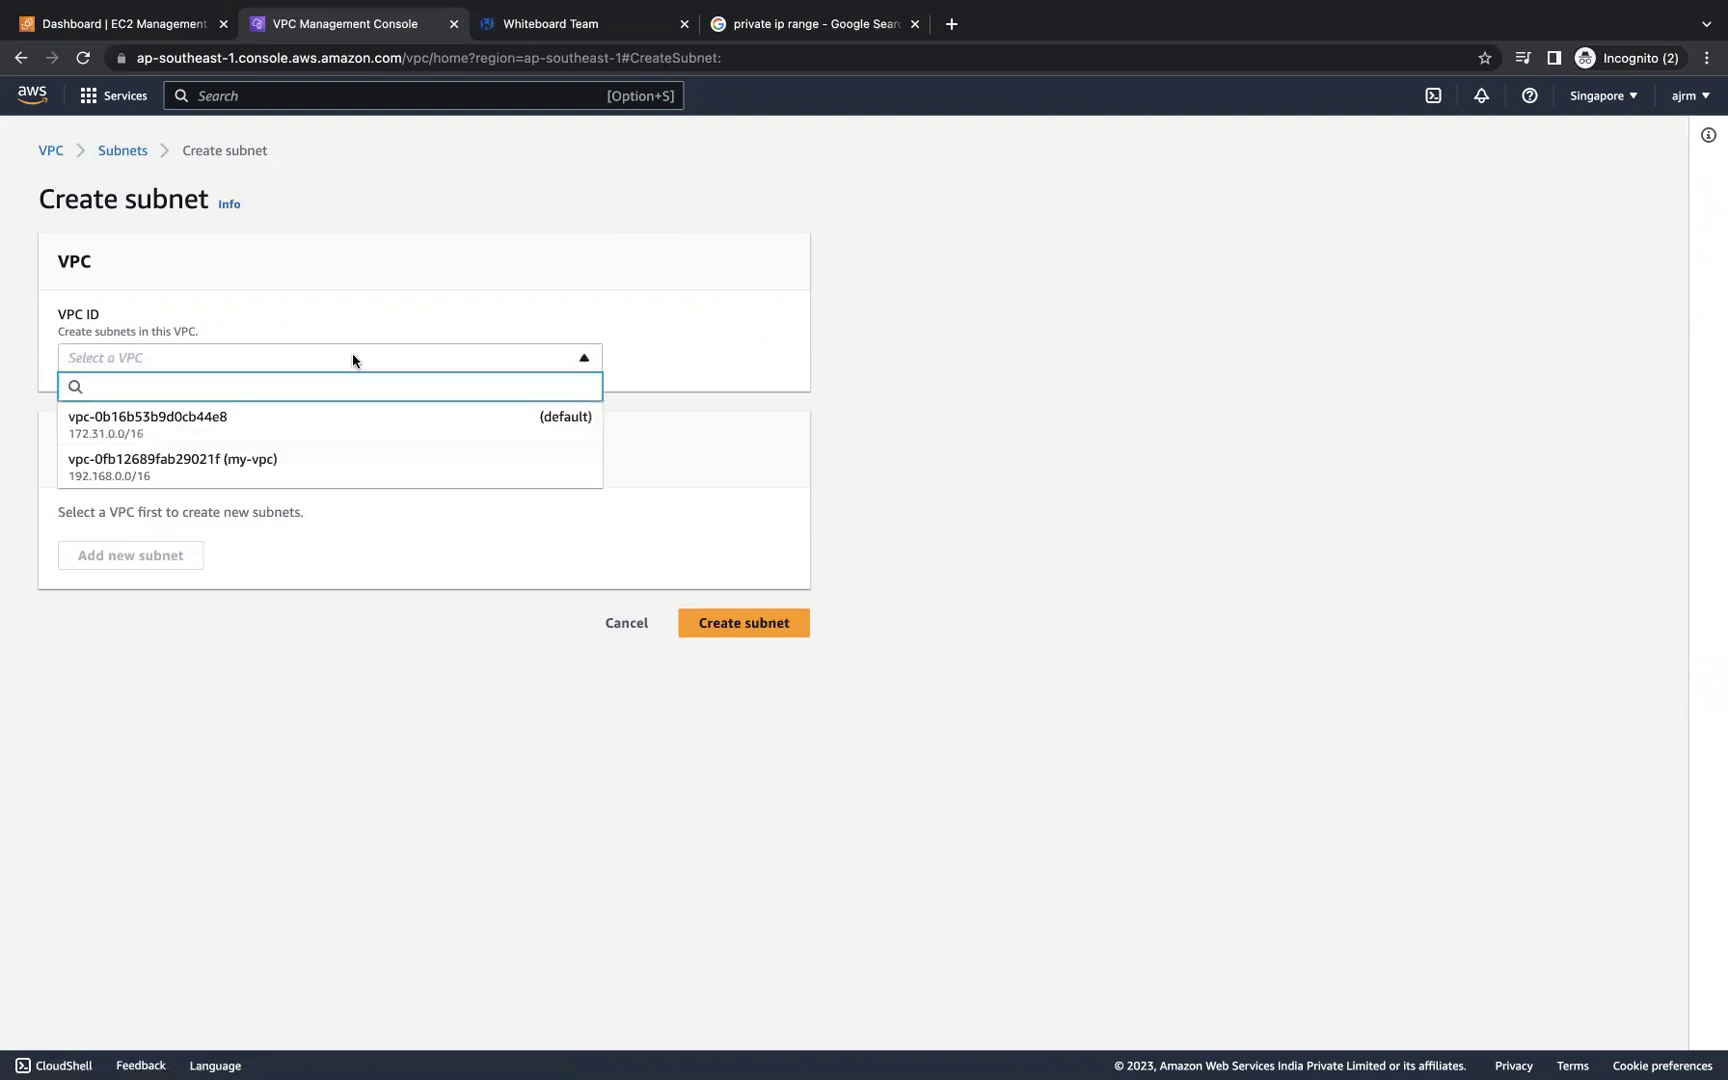
pyautogui.click(305, 465)
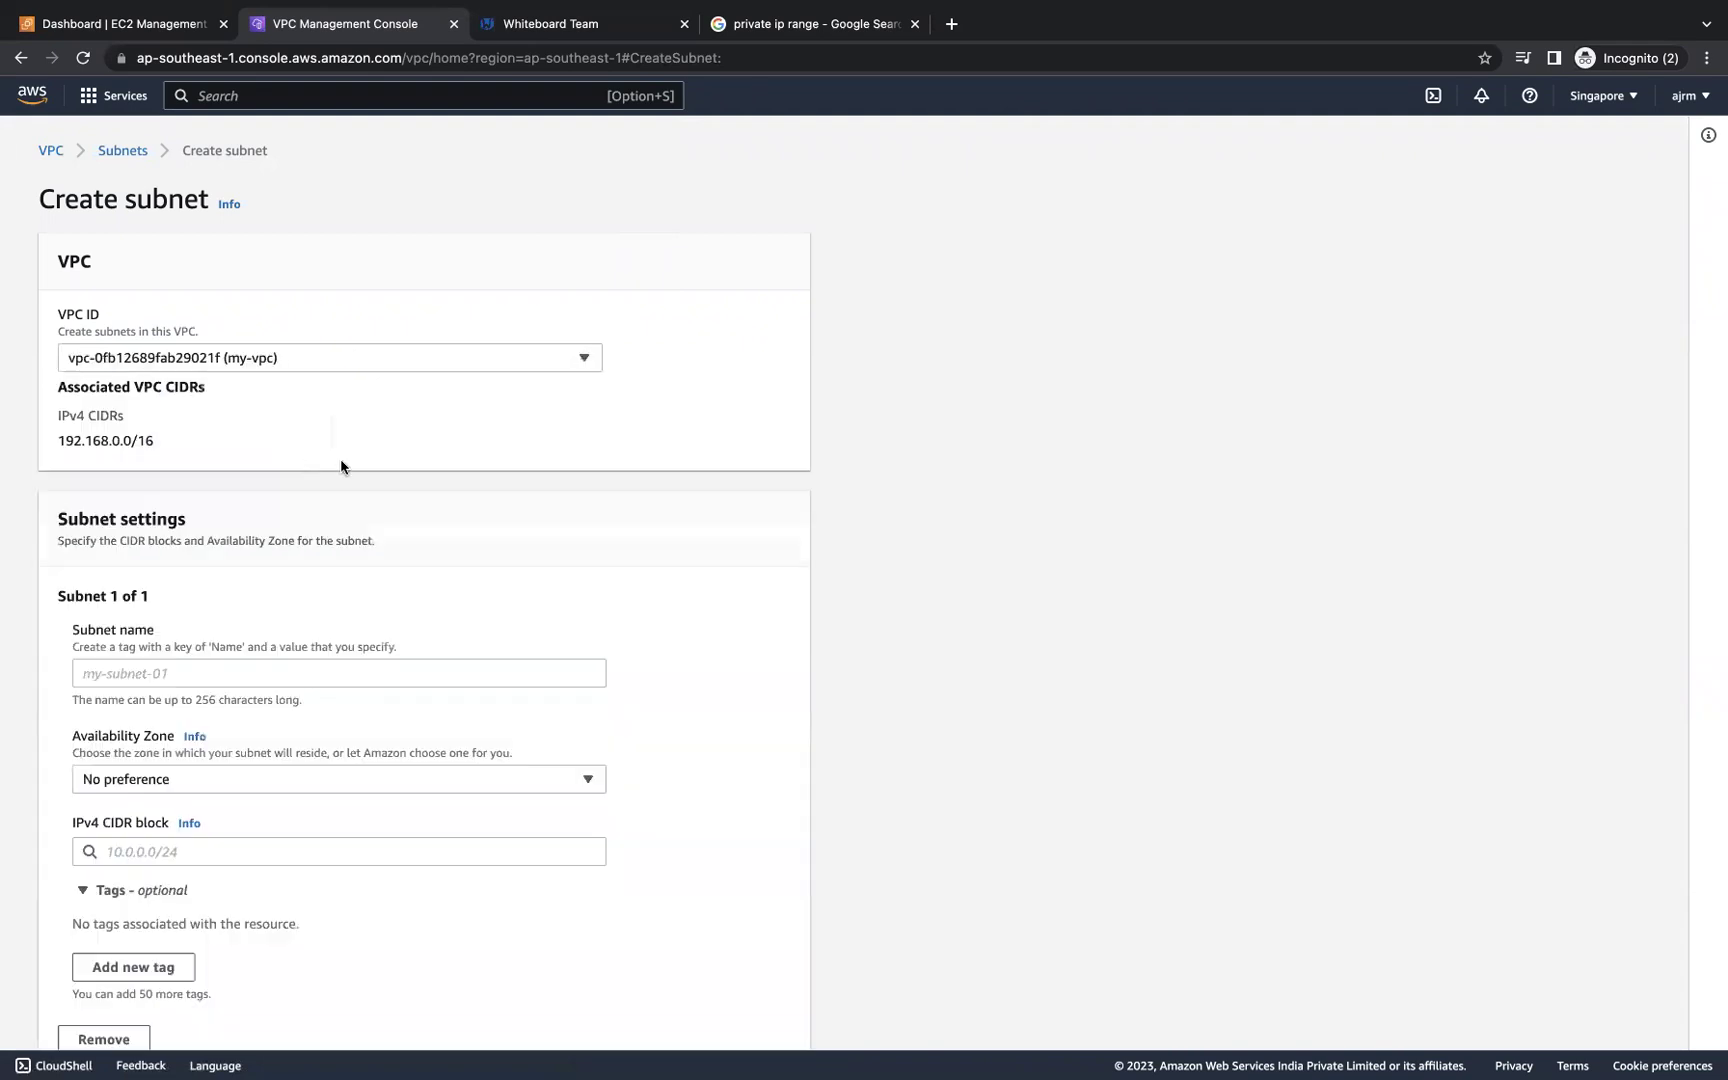
# - Name the subnet public-subnet and open its availability zone choices
pyautogui.scroll(-3, 490, 552)
pyautogui.click(104, 516)
pyautogui.write('pub')
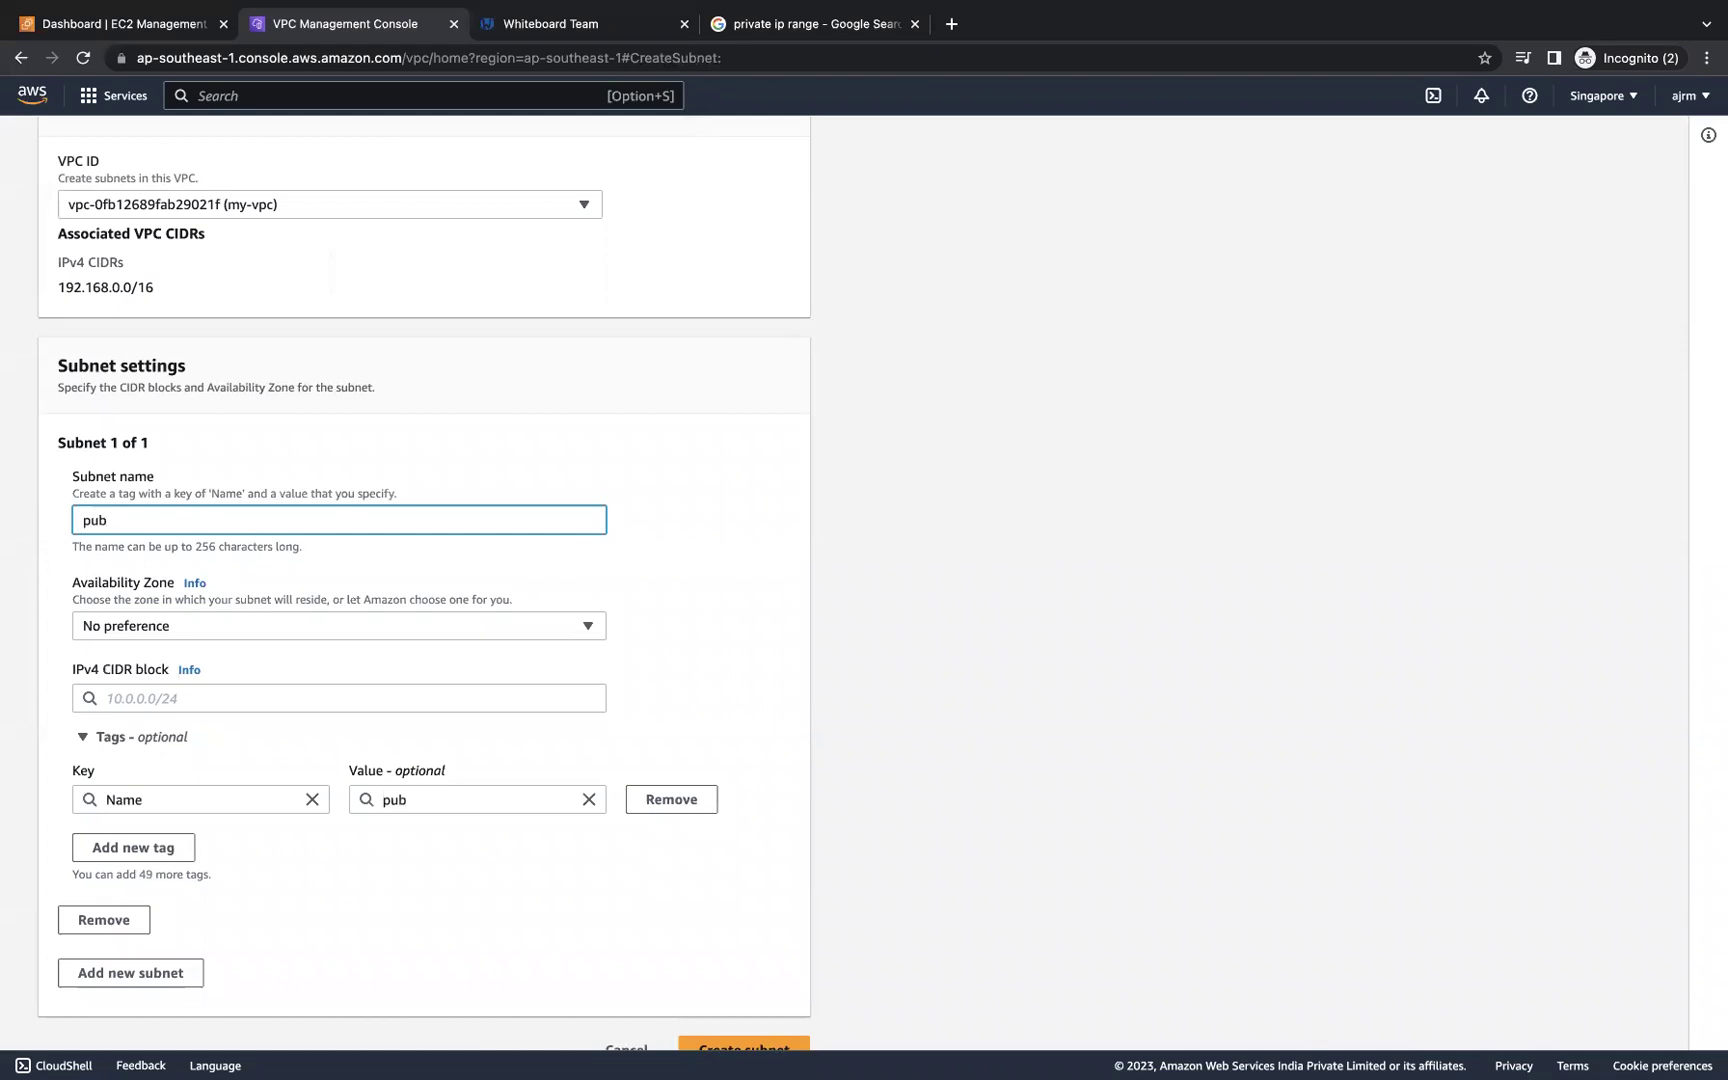
pyautogui.write('lic-subnet')
pyautogui.scroll(-1, 301, 571)
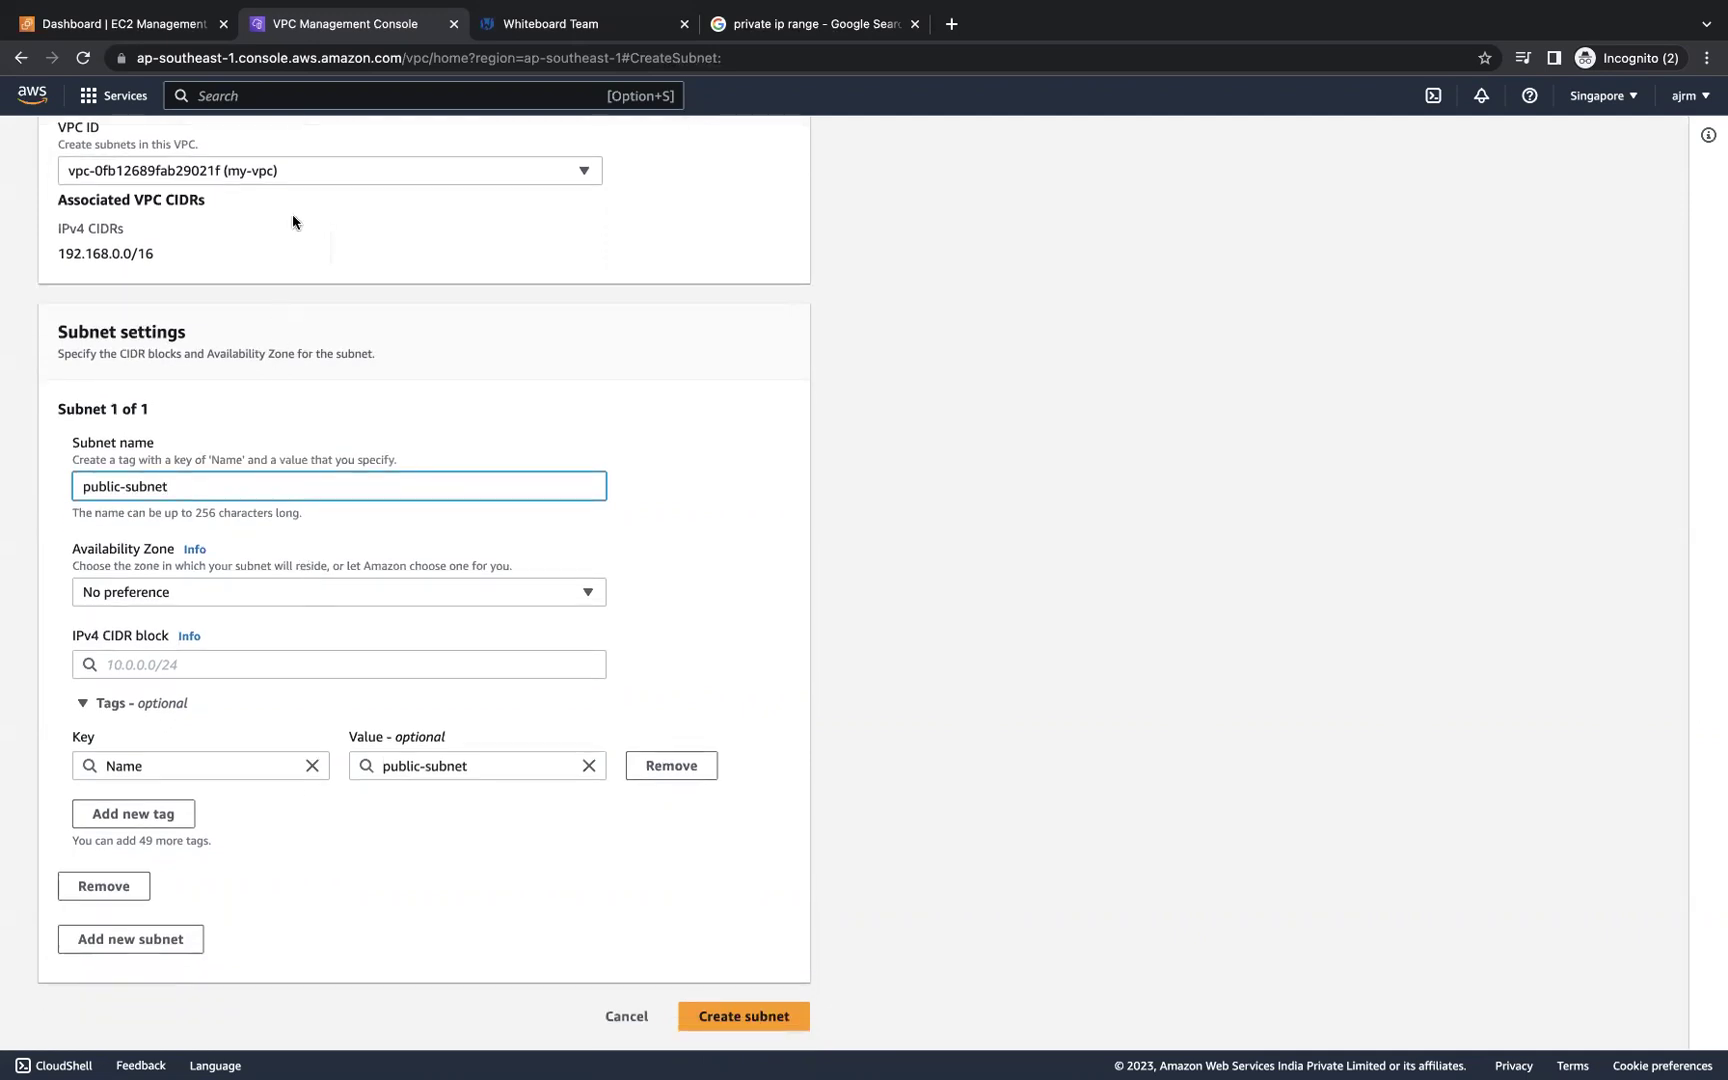
pyautogui.click(322, 600)
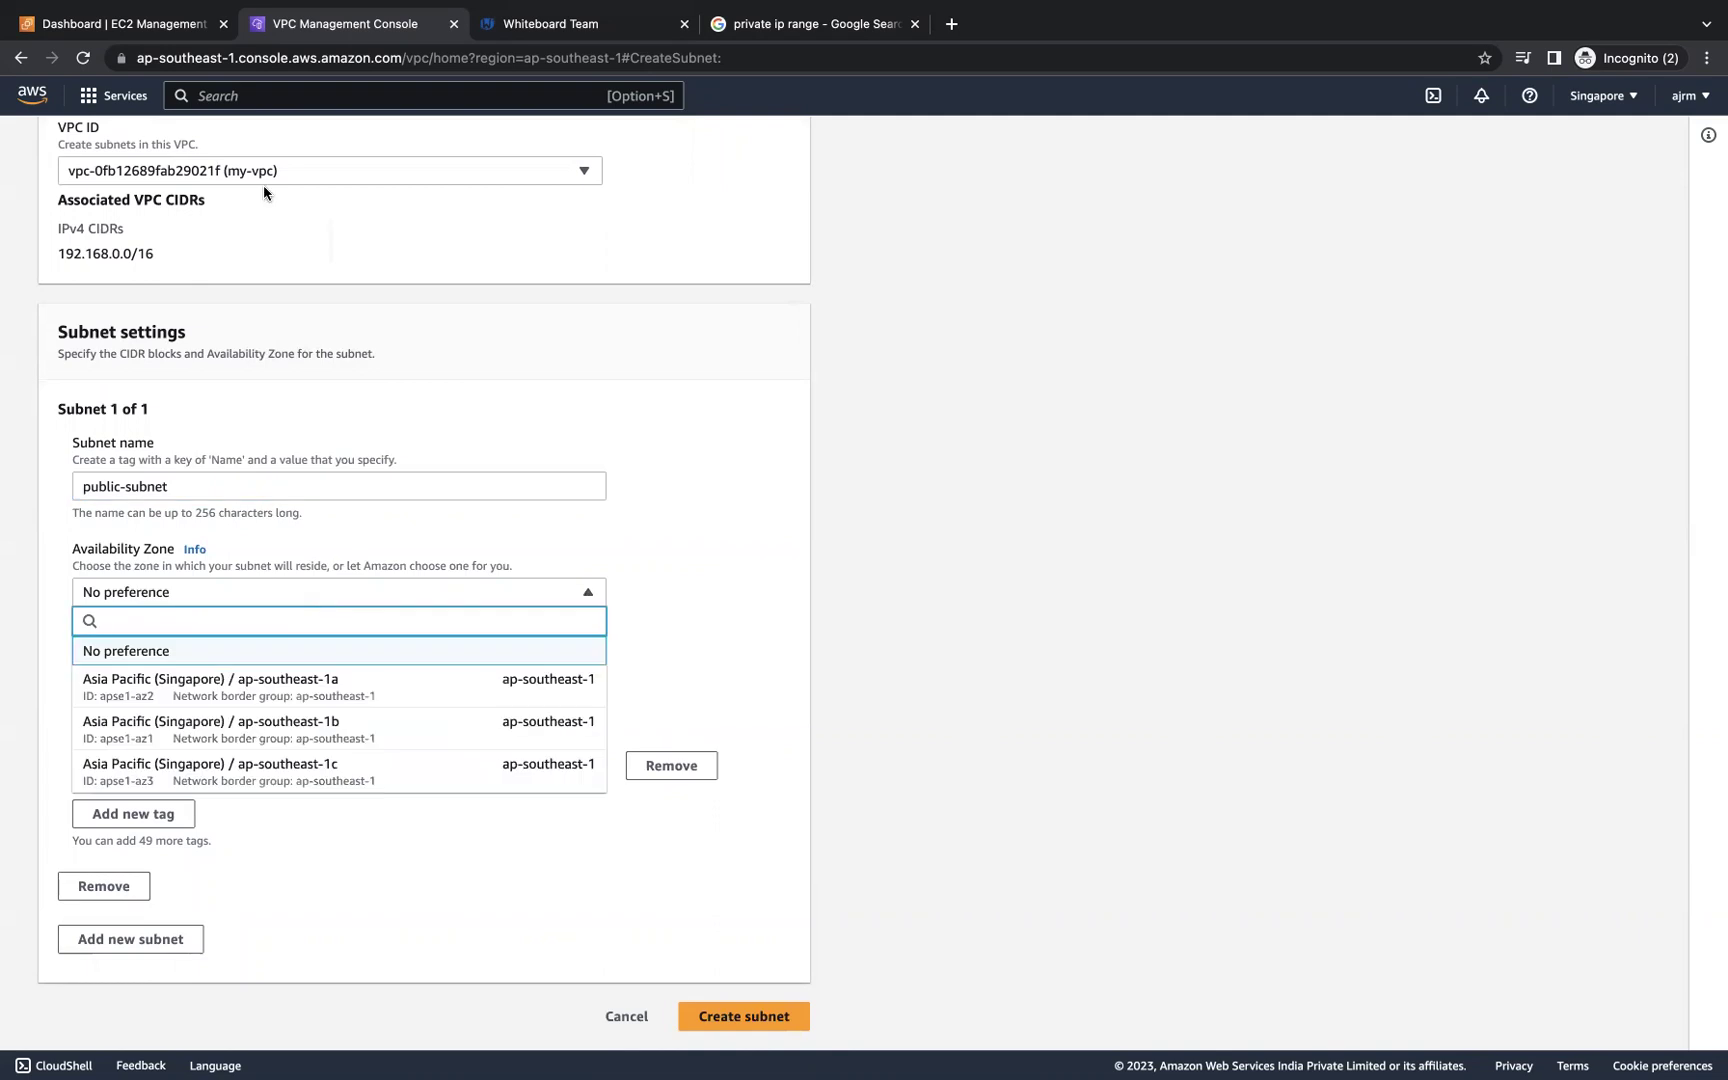
# - Switch to the whiteboard and draw a large circle beside the VPC diagram with three small rounded shapes inside it
pyautogui.click(537, 37)
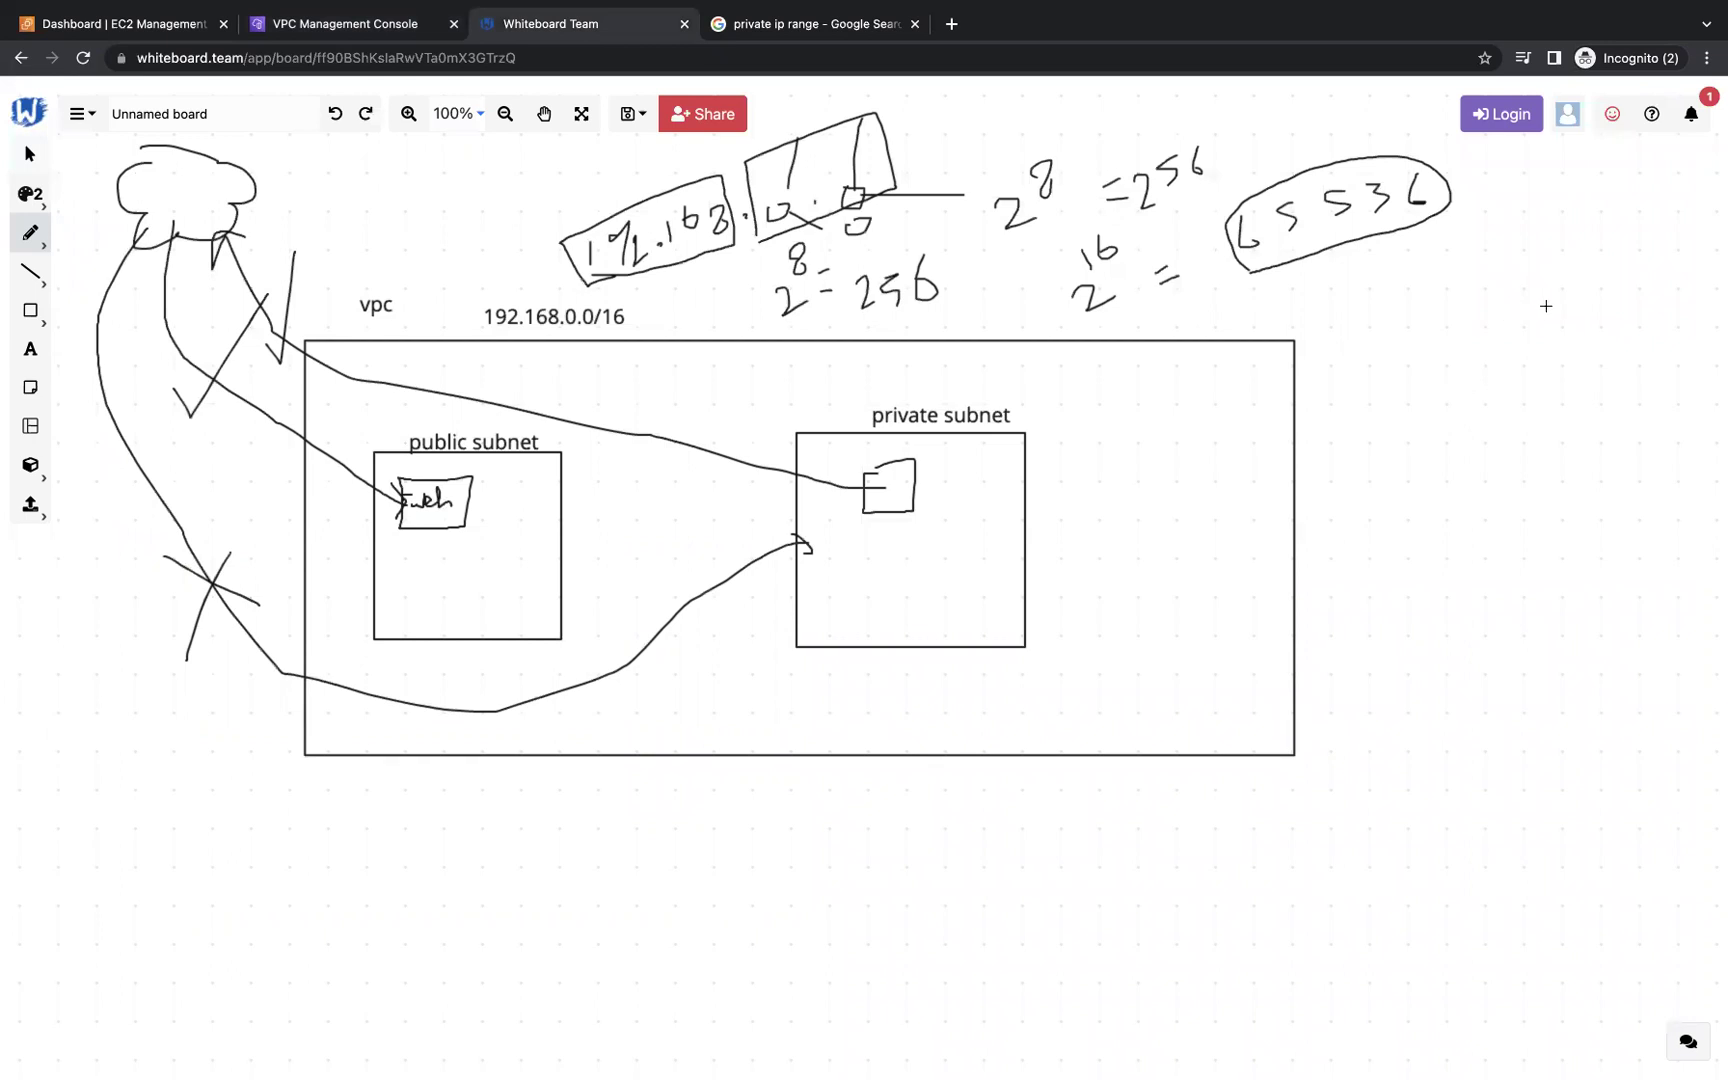
pyautogui.moveTo(1546, 306)
pyautogui.mouseDown()
pyautogui.moveTo(1455, 360)
pyautogui.moveTo(1477, 547)
pyautogui.moveTo(1535, 572)
pyautogui.moveTo(1642, 514)
pyautogui.moveTo(1577, 308)
pyautogui.moveTo(1553, 308)
pyautogui.mouseUp()
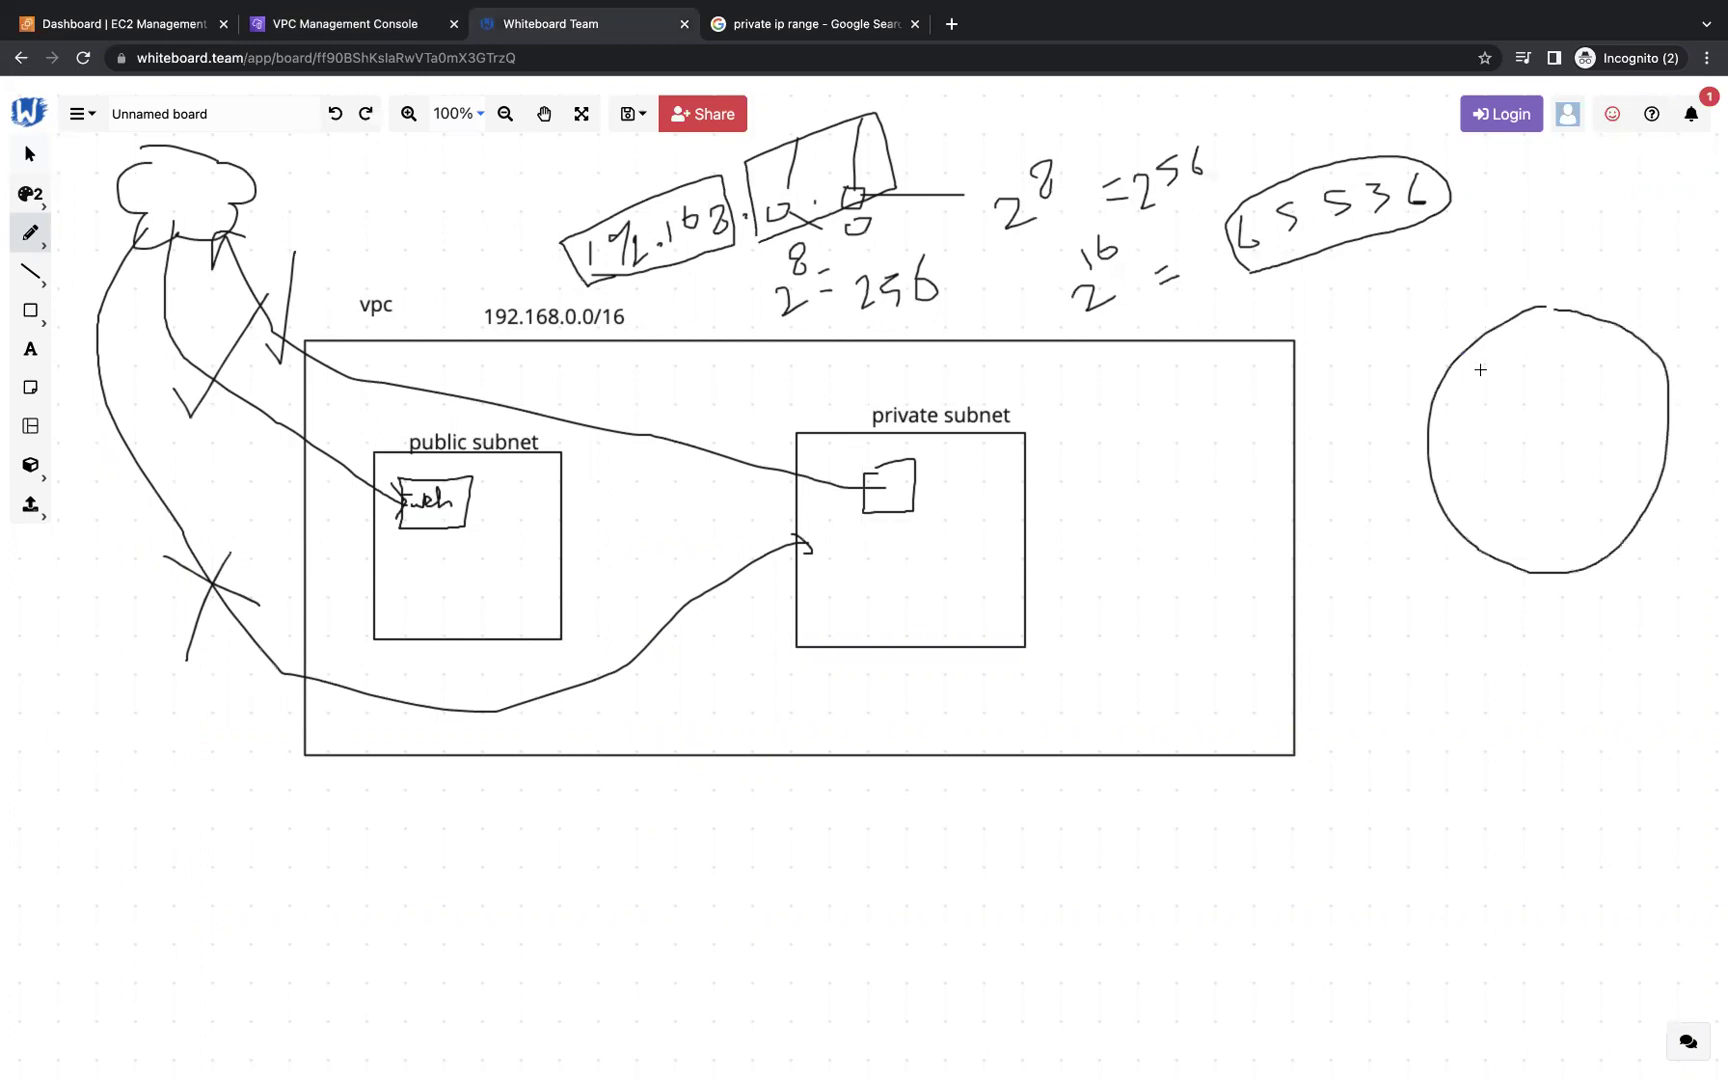
pyautogui.moveTo(1480, 369)
pyautogui.mouseDown()
pyautogui.moveTo(1458, 425)
pyautogui.moveTo(1515, 395)
pyautogui.moveTo(1488, 373)
pyautogui.mouseUp()
pyautogui.moveTo(1583, 444)
pyautogui.mouseDown()
pyautogui.moveTo(1555, 500)
pyautogui.moveTo(1607, 455)
pyautogui.moveTo(1585, 445)
pyautogui.mouseUp()
pyautogui.moveTo(1586, 346)
pyautogui.mouseDown()
pyautogui.moveTo(1550, 368)
pyautogui.moveTo(1575, 400)
pyautogui.moveTo(1617, 393)
pyautogui.moveTo(1590, 344)
pyautogui.mouseUp()
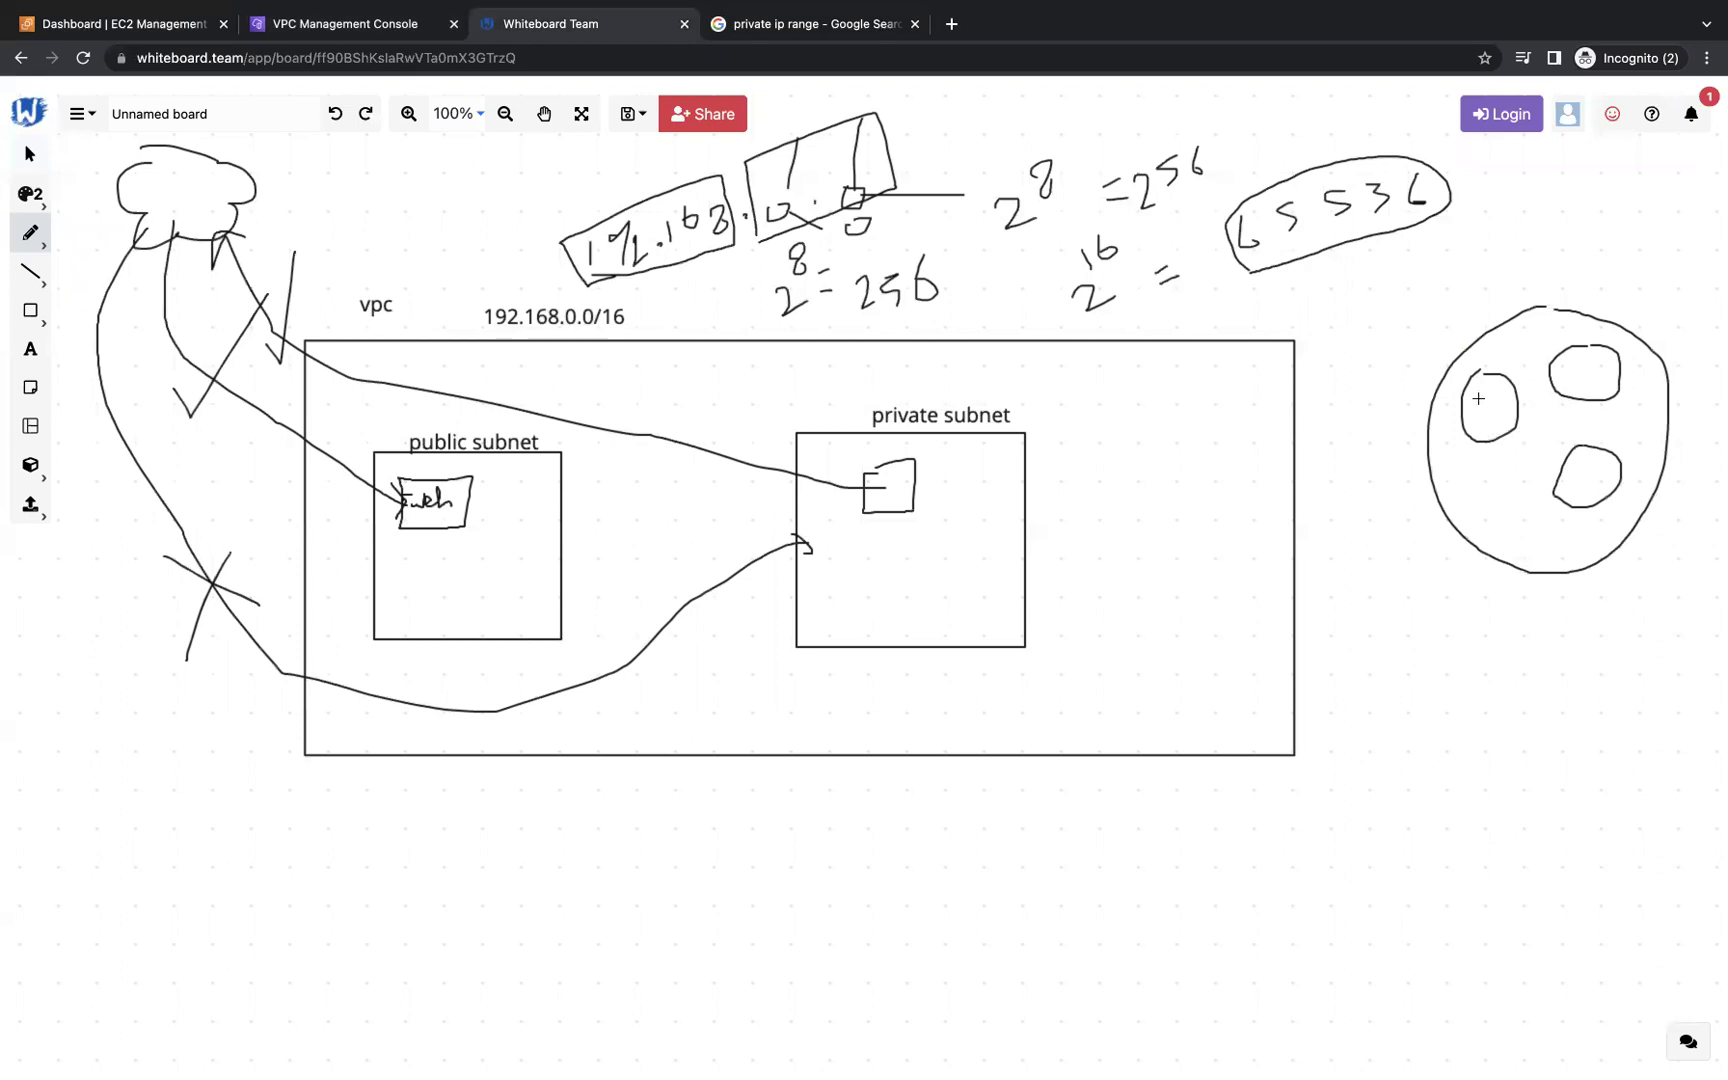
# - Draw small boxes inside two of the rounded shapes and link one box by a line to a handwritten "AZ" label
pyautogui.moveTo(1490, 406)
pyautogui.mouseDown()
pyautogui.moveTo(1484, 428)
pyautogui.moveTo(1505, 403)
pyautogui.mouseUp()
pyautogui.moveTo(1485, 397); pyautogui.dragTo(1488, 415)
pyautogui.moveTo(1582, 468)
pyautogui.mouseDown()
pyautogui.moveTo(1577, 488)
pyautogui.moveTo(1598, 462)
pyautogui.mouseUp()
pyautogui.moveTo(1584, 481); pyautogui.dragTo(1540, 633)
pyautogui.moveTo(1503, 705)
pyautogui.mouseDown()
pyautogui.moveTo(1503, 676)
pyautogui.moveTo(1530, 702)
pyautogui.mouseUp()
pyautogui.moveTo(1497, 684)
pyautogui.mouseDown()
pyautogui.moveTo(1543, 656)
pyautogui.moveTo(1536, 695)
pyautogui.moveTo(1563, 684)
pyautogui.mouseUp()
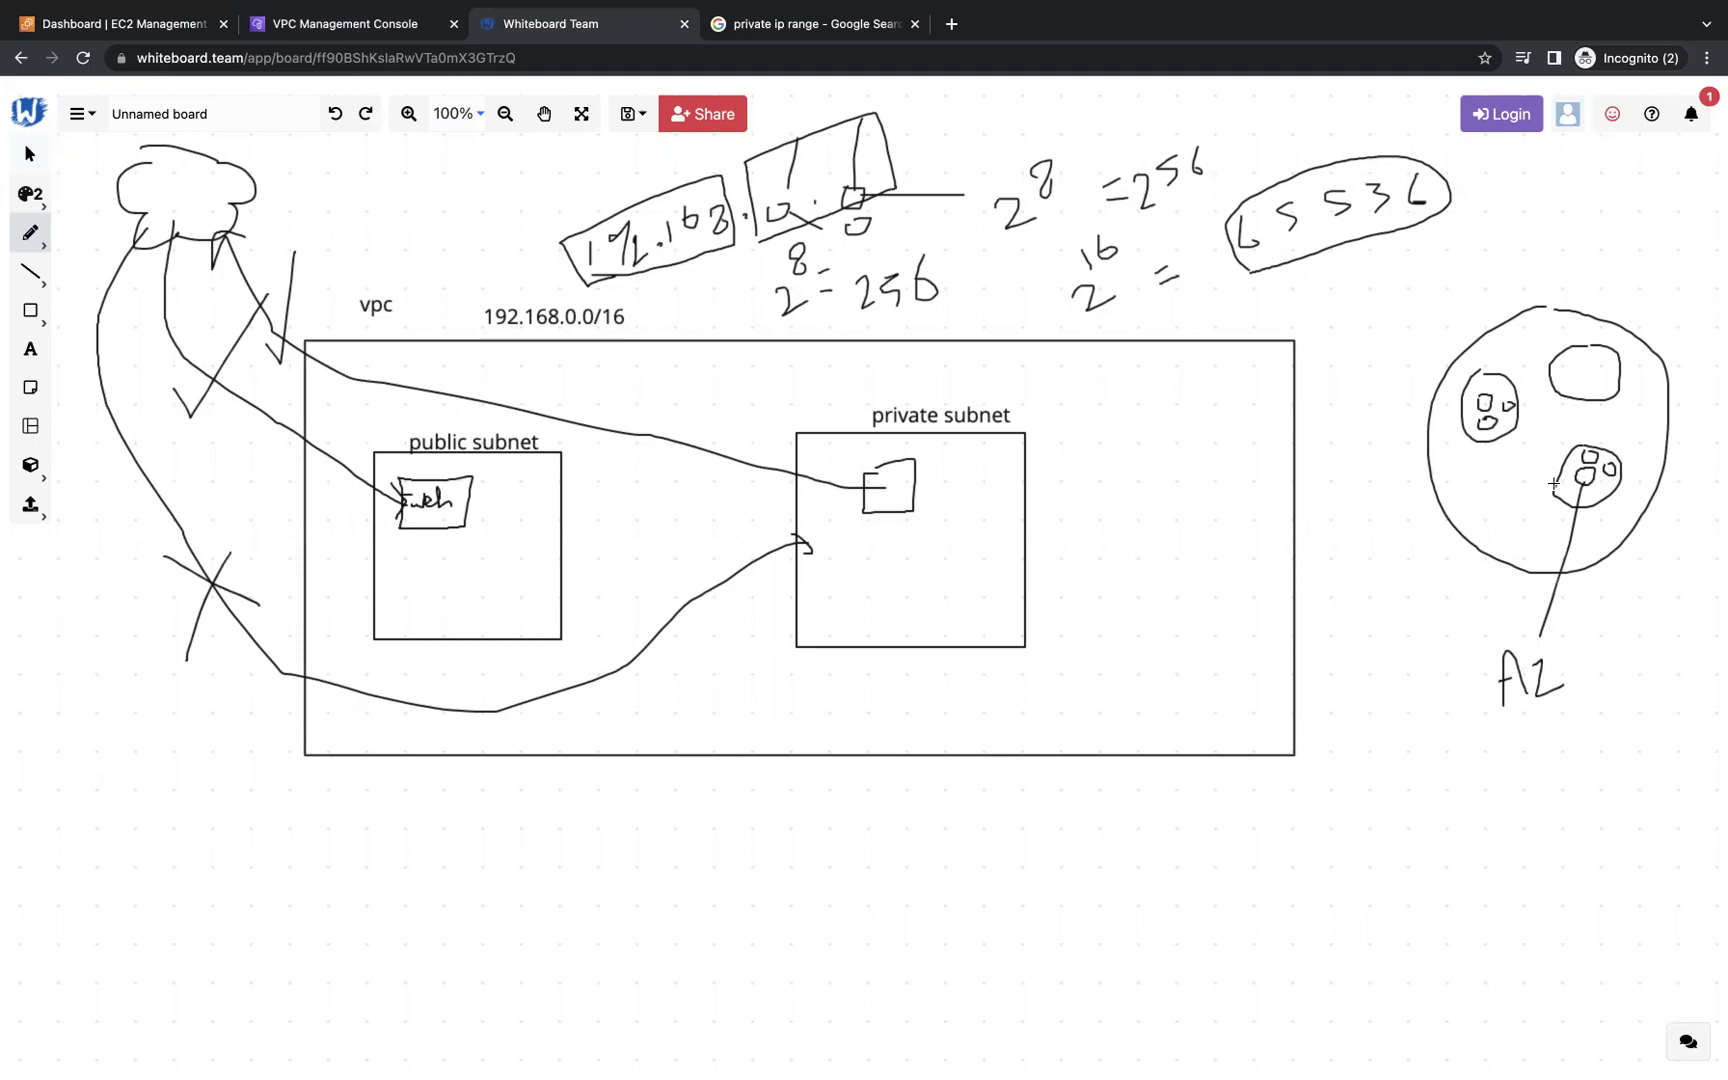
# - Link the lower rounded shape to a handwritten "Reg" label, and switch to the AWS console to view the availability zone choices
pyautogui.moveTo(1550, 483)
pyautogui.mouseDown()
pyautogui.moveTo(1434, 573)
pyautogui.moveTo(1421, 620)
pyautogui.mouseUp()
pyautogui.moveTo(1400, 634)
pyautogui.mouseDown()
pyautogui.moveTo(1400, 668)
pyautogui.moveTo(1398, 640)
pyautogui.moveTo(1440, 630)
pyautogui.moveTo(1434, 690)
pyautogui.moveTo(1455, 636)
pyautogui.mouseUp()
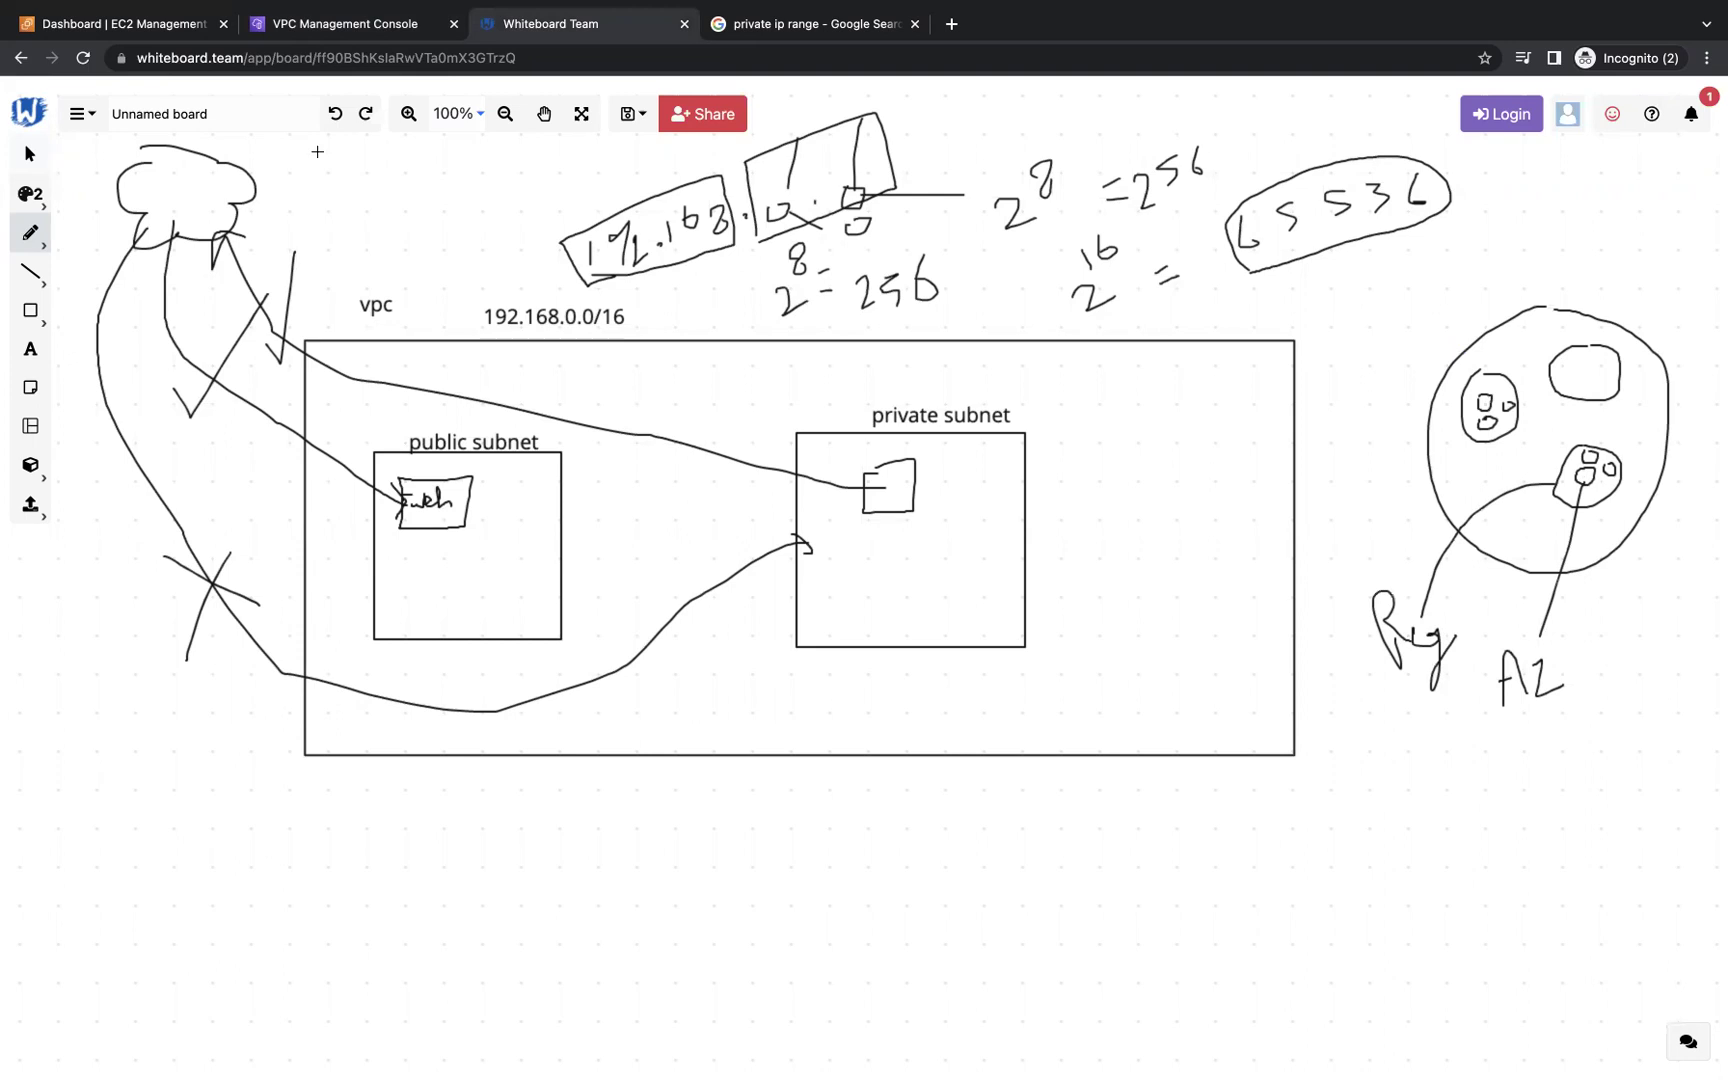
pyautogui.click(358, 30)
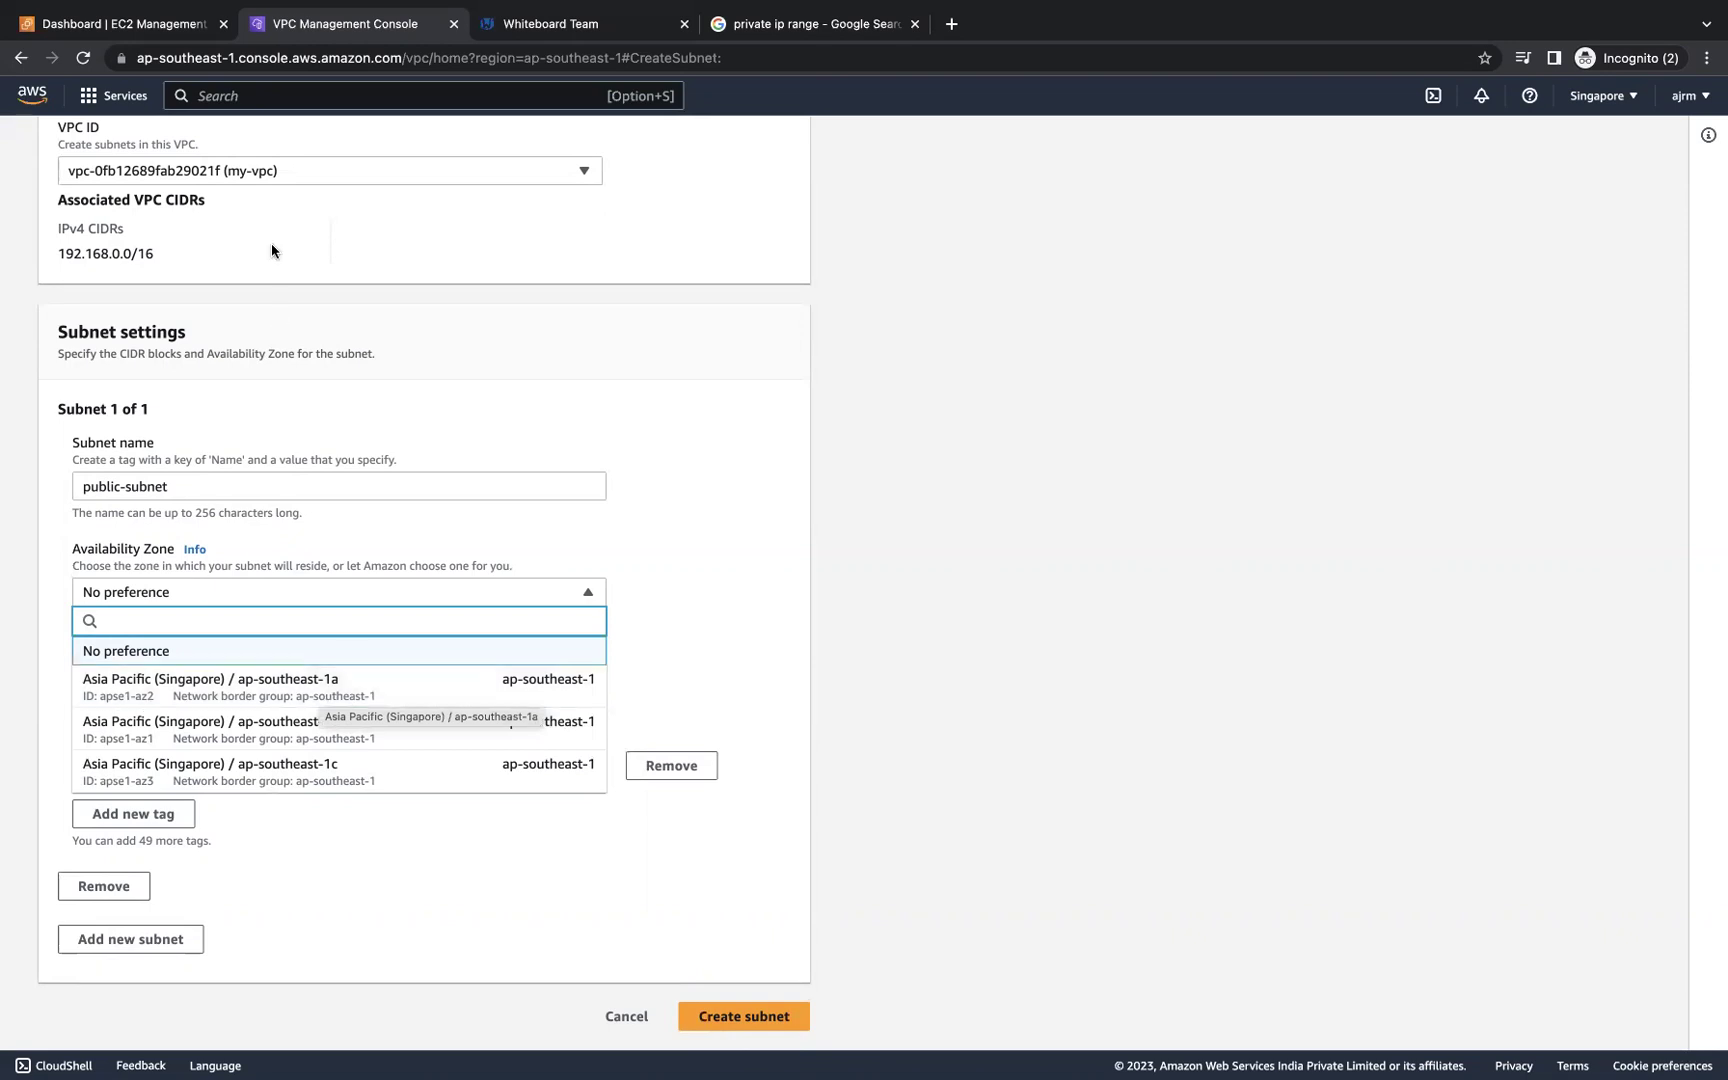
# - Switch to the whiteboard and draw a second large circle labelled "Ra" below the first, containing three small circles
pyautogui.click(549, 27)
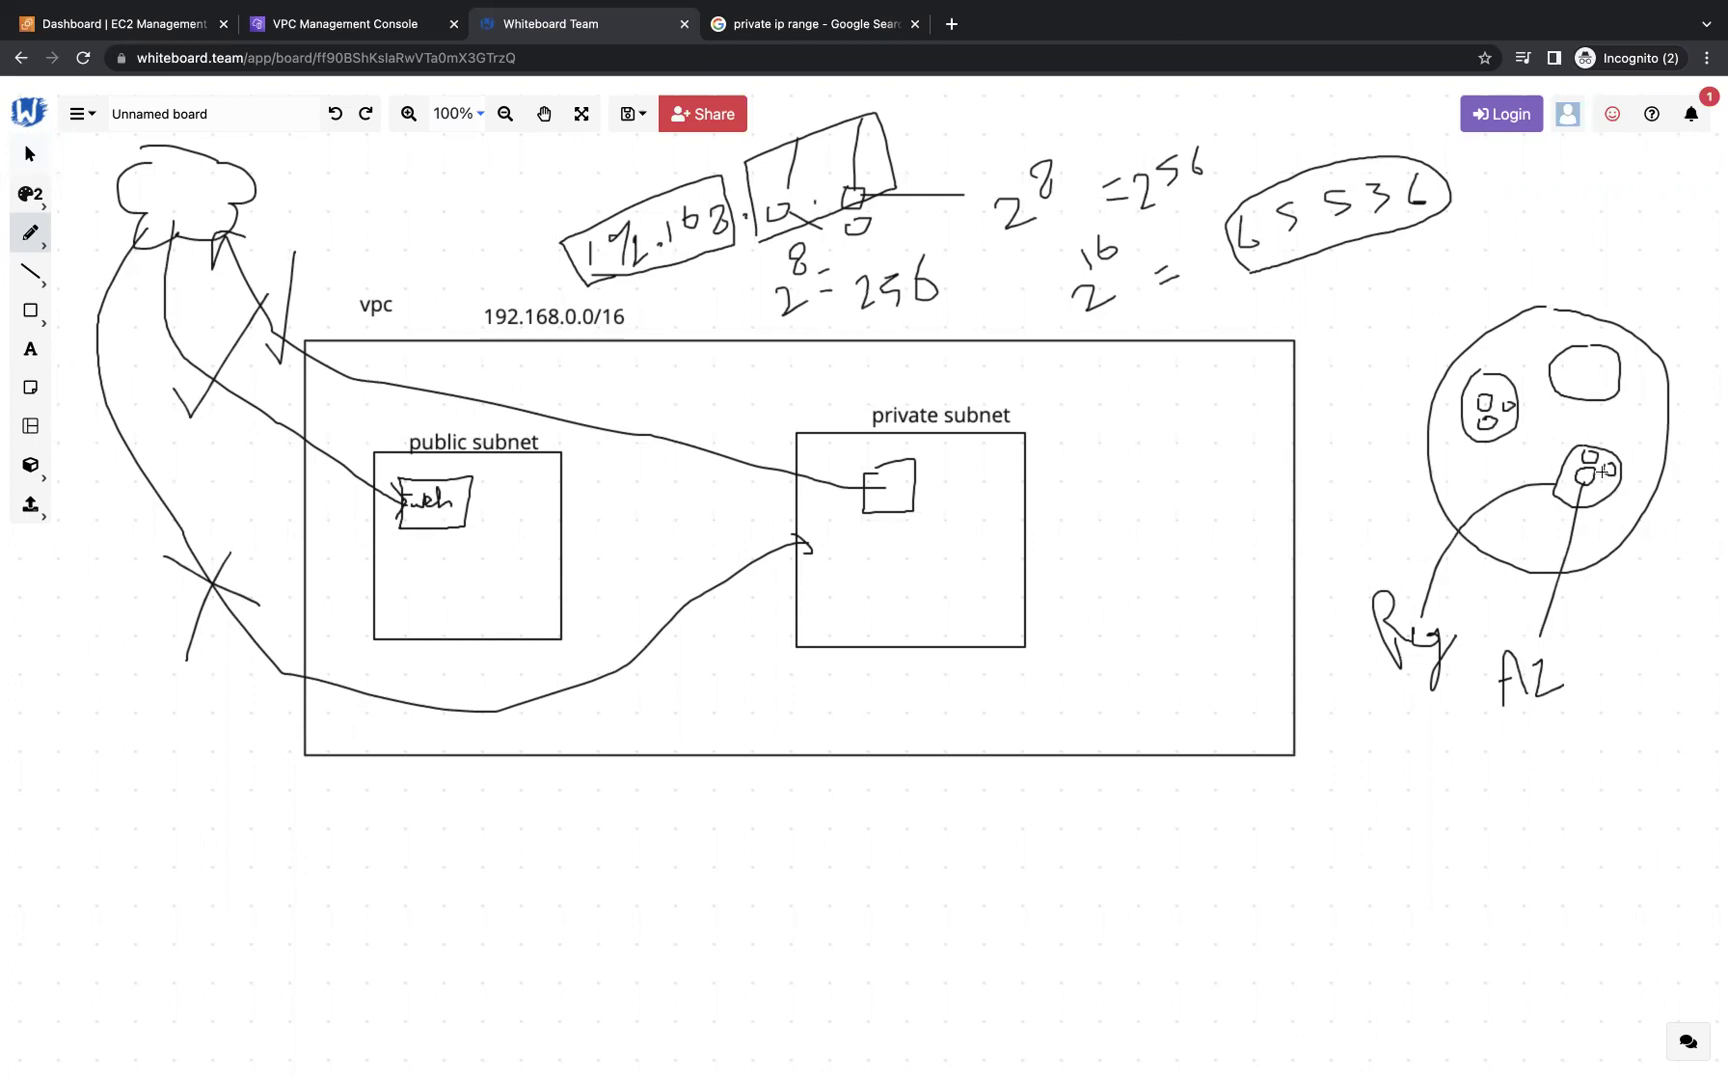
pyautogui.moveTo(1391, 784)
pyautogui.mouseDown()
pyautogui.moveTo(1300, 960)
pyautogui.moveTo(1493, 864)
pyautogui.moveTo(1347, 760)
pyautogui.moveTo(1348, 712)
pyautogui.moveTo(1382, 743)
pyautogui.moveTo(1398, 733)
pyautogui.mouseUp()
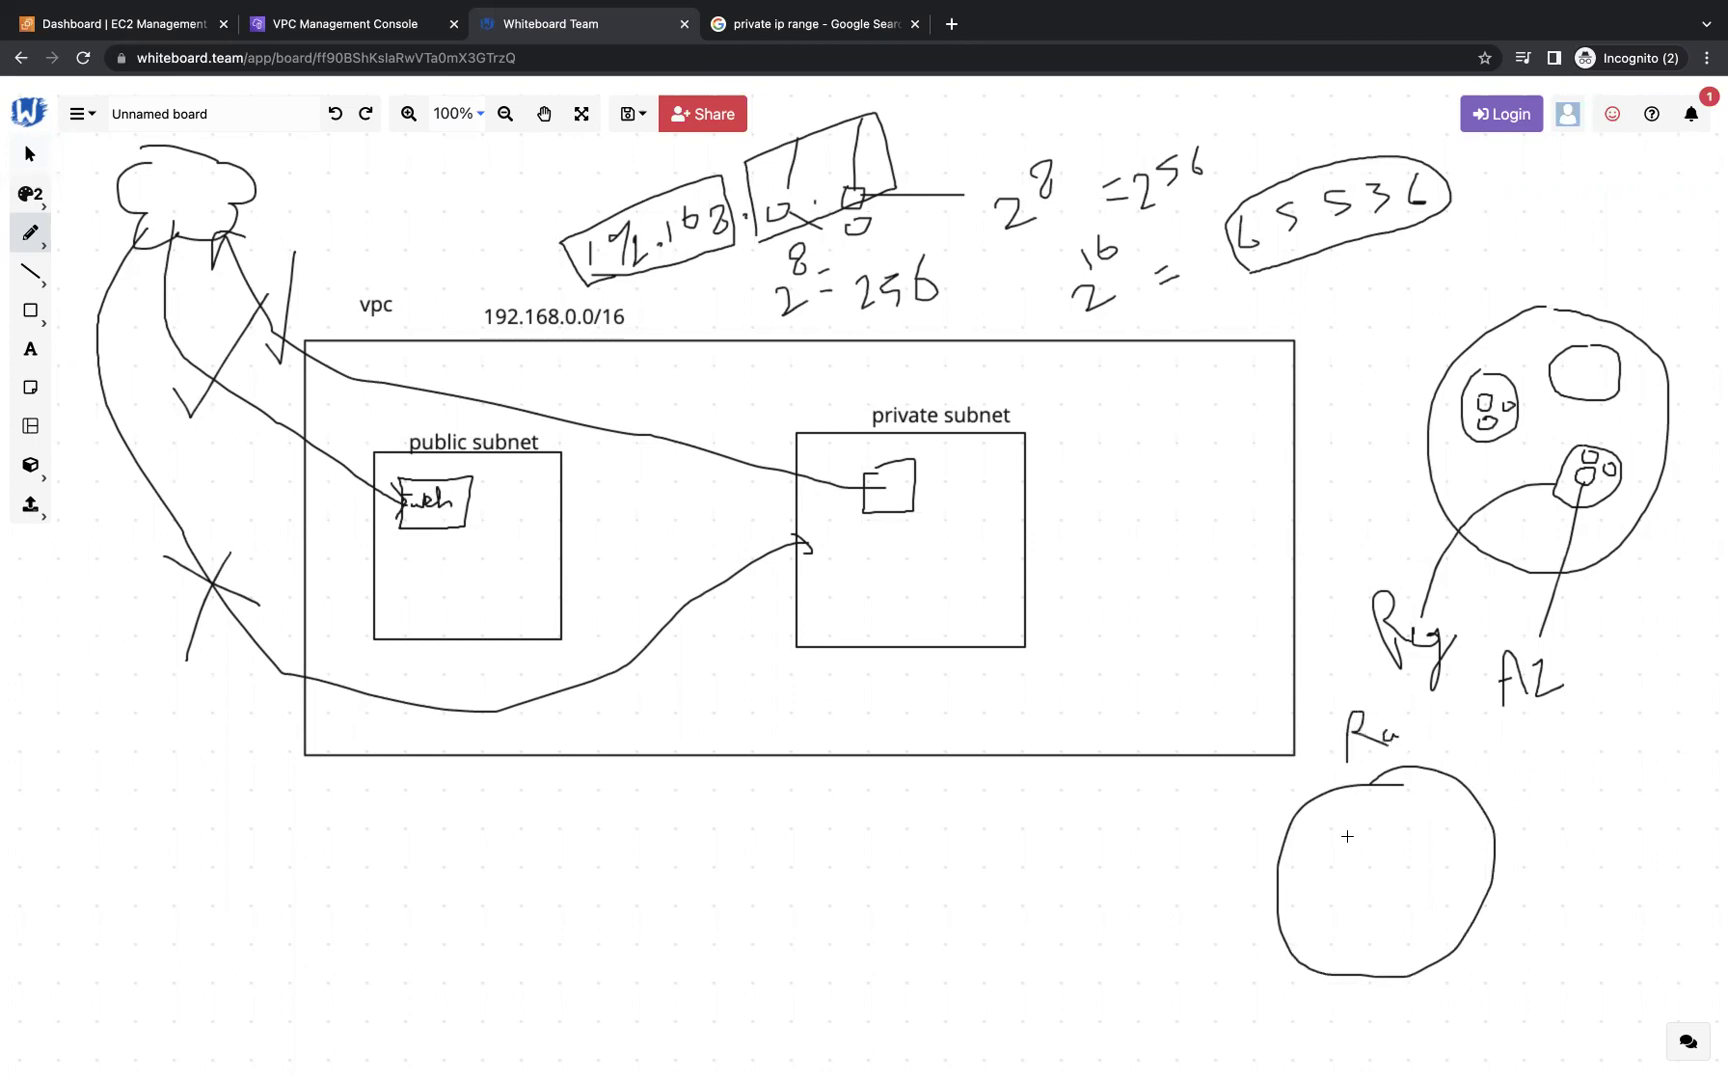
pyautogui.moveTo(1330, 832)
pyautogui.mouseDown()
pyautogui.moveTo(1350, 877)
pyautogui.moveTo(1340, 836)
pyautogui.moveTo(1452, 868)
pyautogui.moveTo(1424, 822)
pyautogui.mouseUp()
pyautogui.moveTo(1378, 909)
pyautogui.mouseDown()
pyautogui.moveTo(1362, 926)
pyautogui.moveTo(1420, 950)
pyautogui.moveTo(1370, 915)
pyautogui.mouseUp()
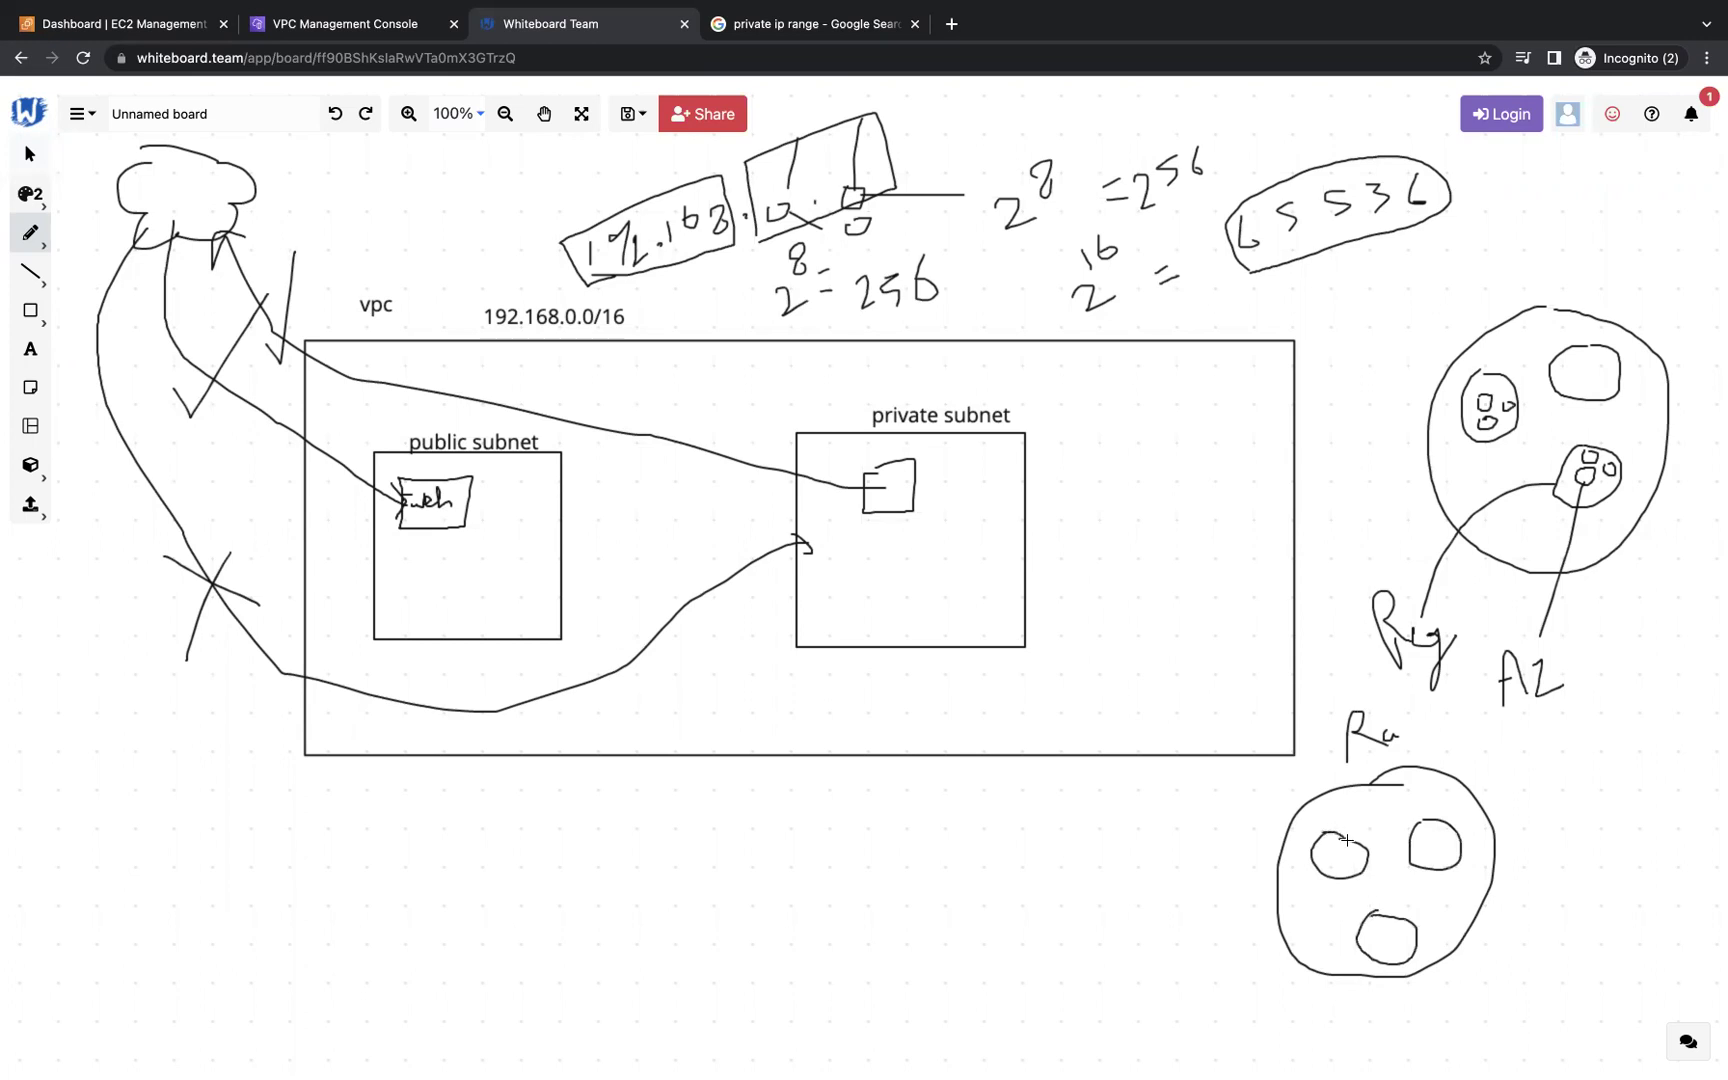
# - Label the three small circles "J", "JO" and "A", and draw a tiny square inside the "J" circle
pyautogui.moveTo(1310, 811)
pyautogui.mouseDown()
pyautogui.moveTo(1340, 804)
pyautogui.moveTo(1320, 822)
pyautogui.mouseUp()
pyautogui.moveTo(1424, 793)
pyautogui.mouseDown()
pyautogui.moveTo(1453, 790)
pyautogui.moveTo(1455, 812)
pyautogui.moveTo(1483, 795)
pyautogui.mouseUp()
pyautogui.moveTo(1434, 950)
pyautogui.mouseDown()
pyautogui.moveTo(1438, 898)
pyautogui.moveTo(1455, 932)
pyautogui.mouseUp()
pyautogui.moveTo(1336, 848)
pyautogui.mouseDown()
pyautogui.moveTo(1352, 842)
pyautogui.moveTo(1332, 848)
pyautogui.mouseUp()
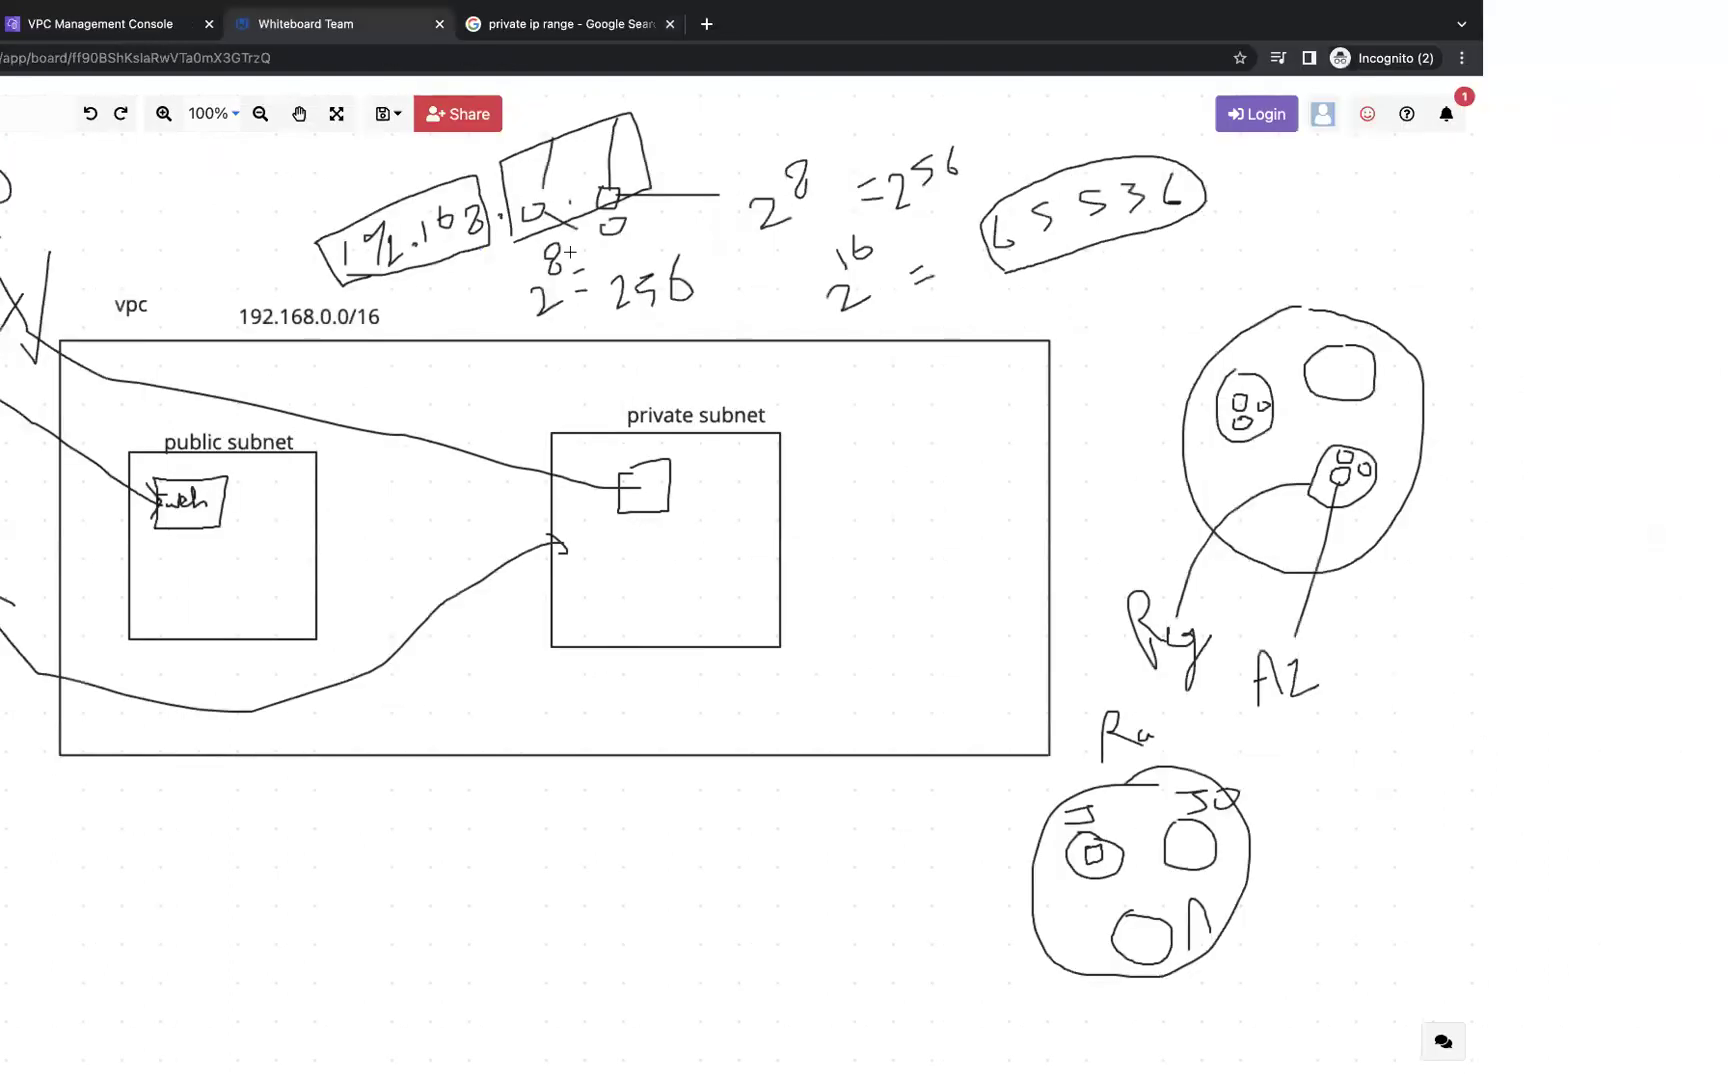
# - Switch to the AWS console and set the subnet's availability zone to Asia Pacific (Singapore) / ap-southeast-1a
pyautogui.click(115, 25)
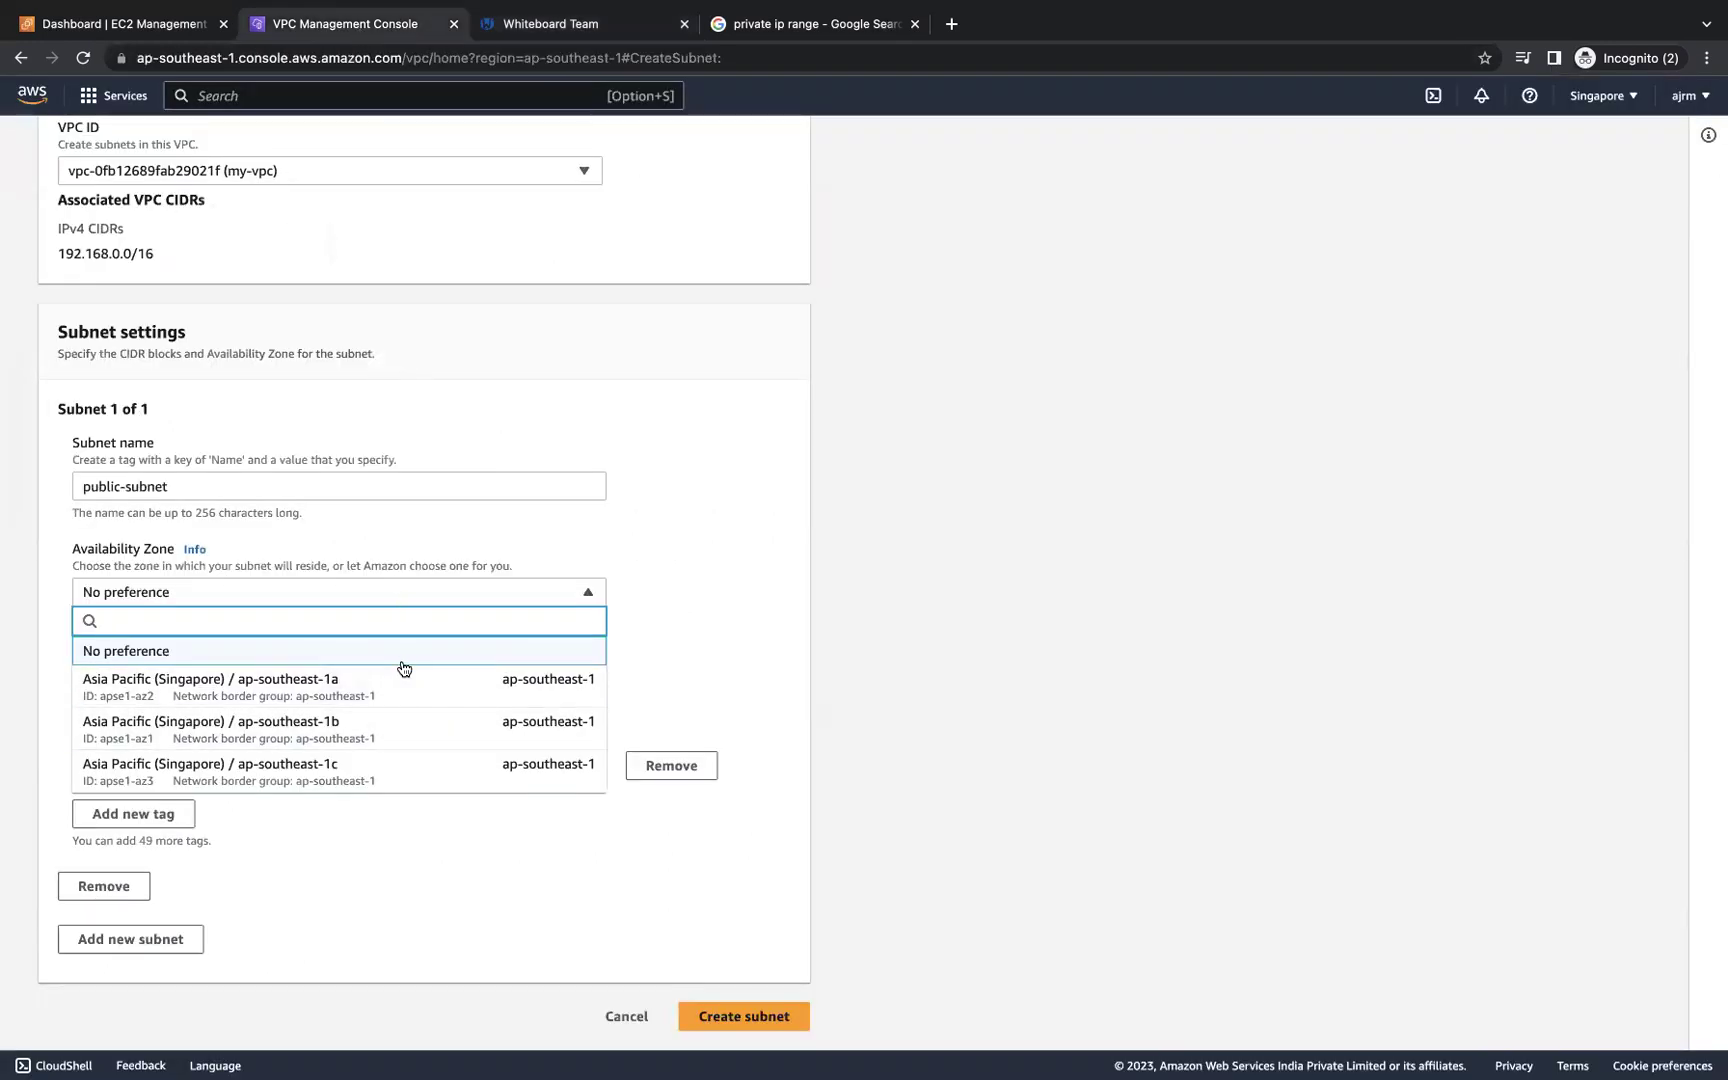
pyautogui.click(303, 690)
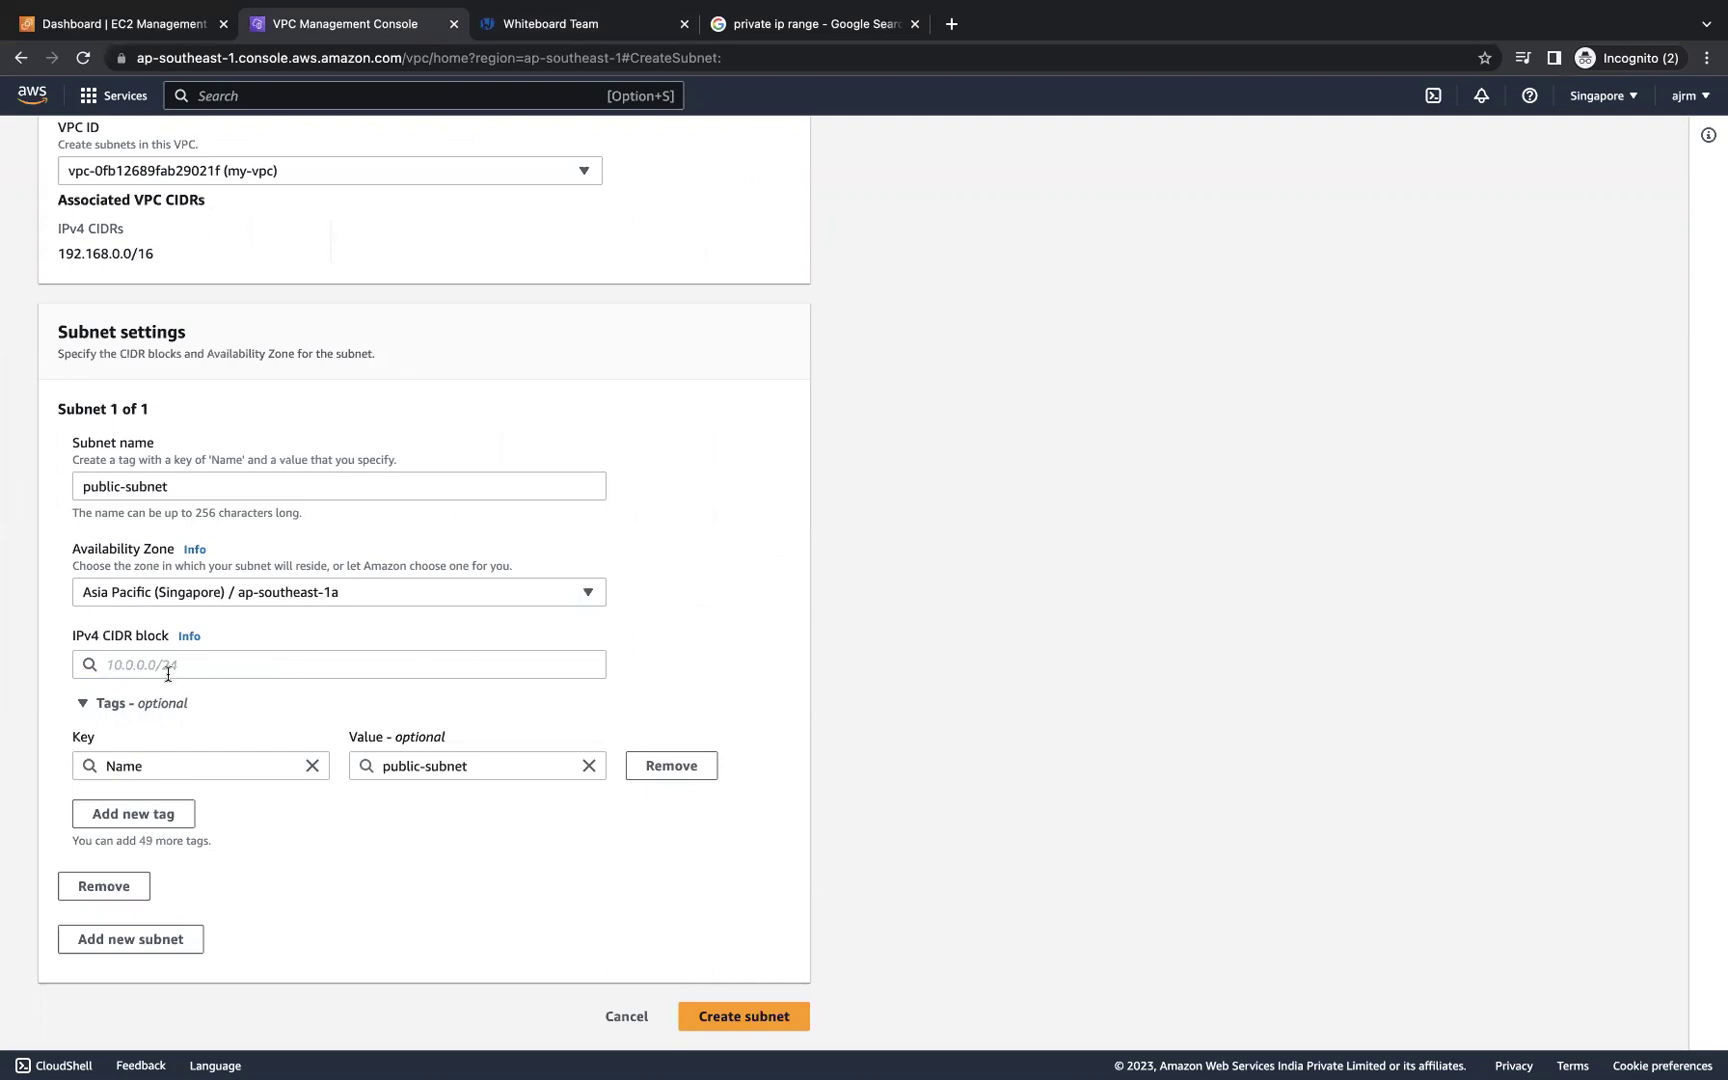
# - Switch to the whiteboard, circle the 192.168.0.0/16 range, and draw a large loop around the whole VPC rectangle
pyautogui.click(573, 40)
pyautogui.moveTo(481, 333)
pyautogui.mouseDown()
pyautogui.moveTo(618, 333)
pyautogui.moveTo(634, 300)
pyautogui.moveTo(513, 285)
pyautogui.moveTo(484, 304)
pyautogui.mouseUp()
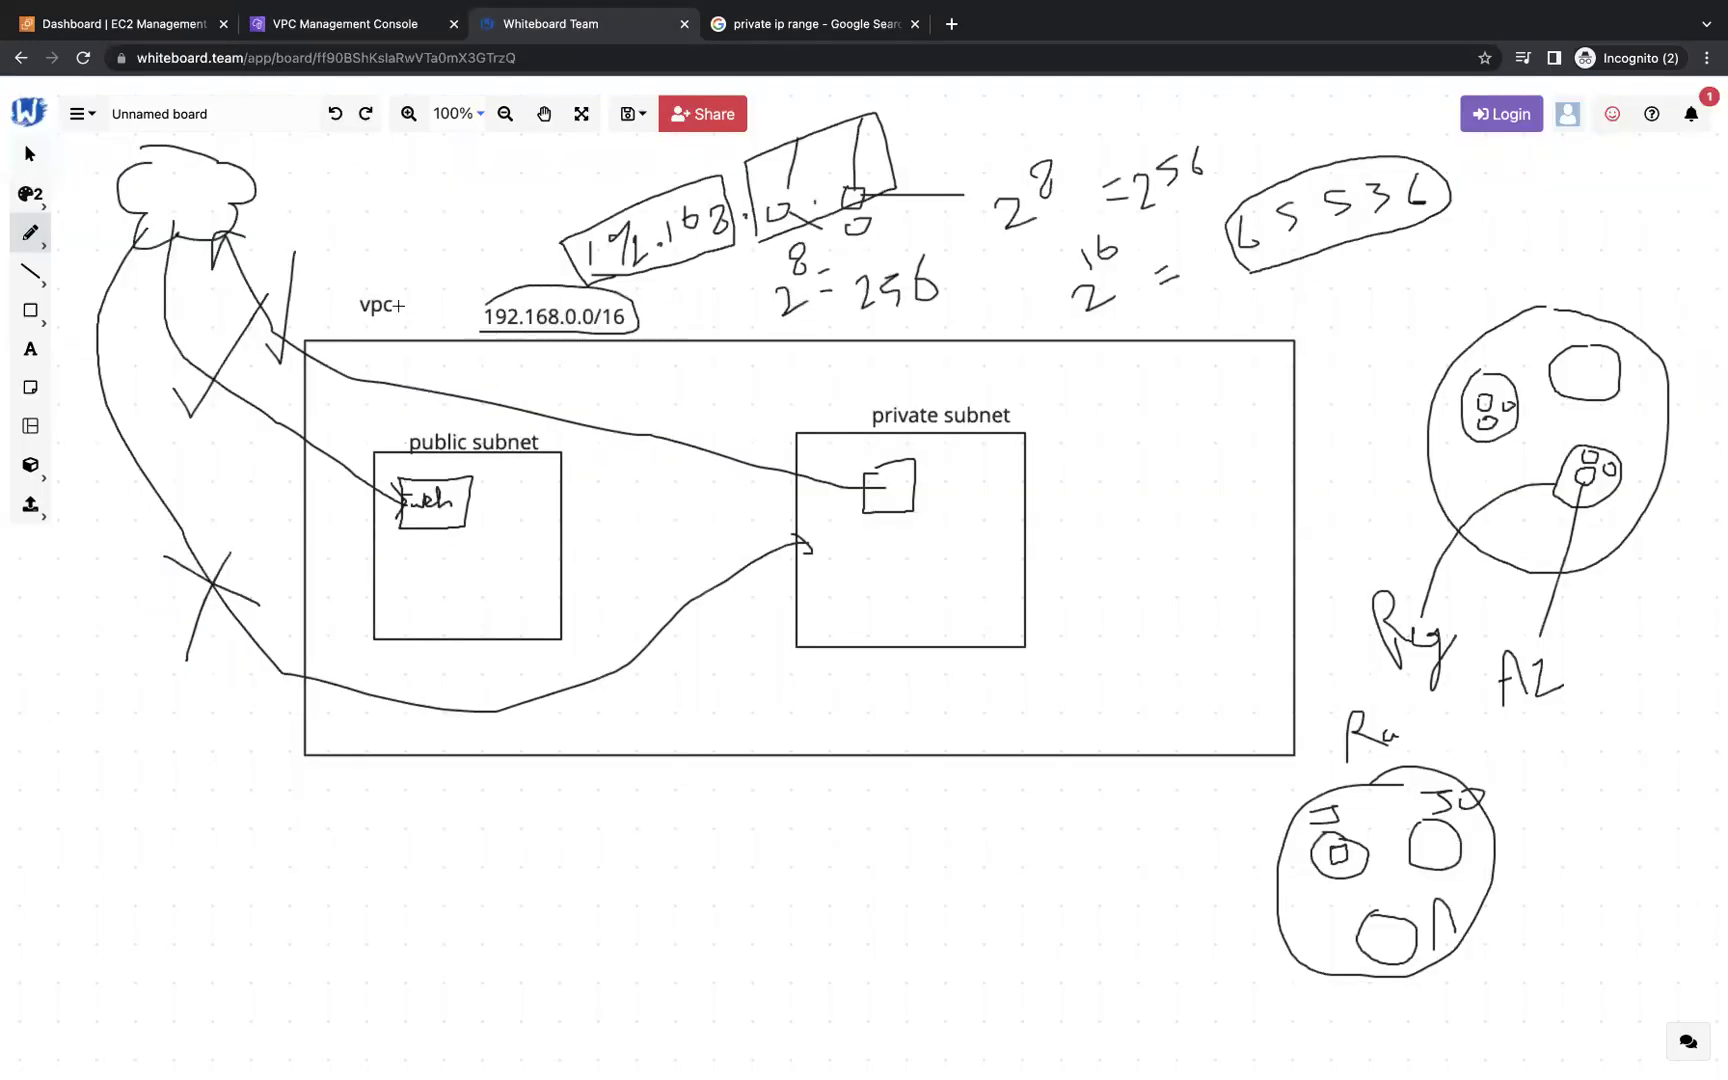
pyautogui.moveTo(380, 309)
pyautogui.mouseDown()
pyautogui.moveTo(274, 386)
pyautogui.moveTo(255, 756)
pyautogui.moveTo(605, 872)
pyautogui.moveTo(1158, 873)
pyautogui.mouseUp()
pyautogui.moveTo(1287, 815)
pyautogui.mouseDown()
pyautogui.moveTo(1398, 540)
pyautogui.moveTo(1044, 275)
pyautogui.moveTo(632, 284)
pyautogui.mouseUp()
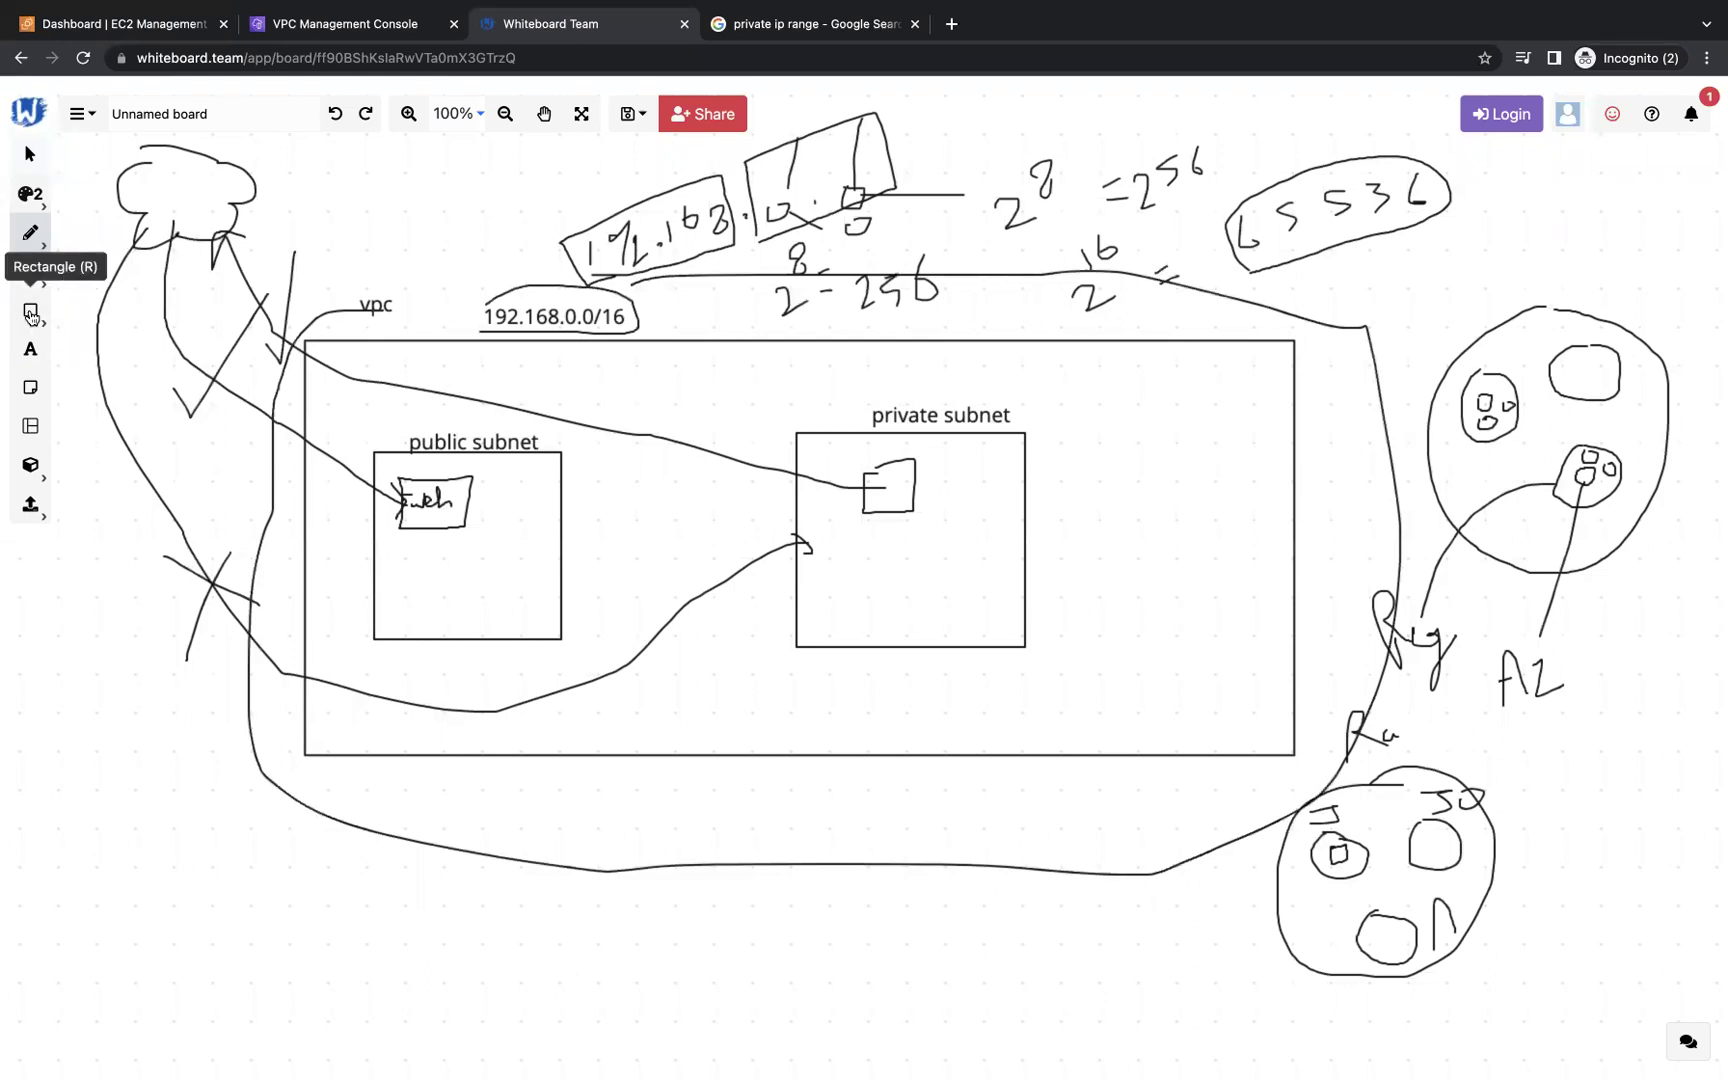
# - Add the text 192.168.1.0/24 below the public subnet box
pyautogui.click(30, 349)
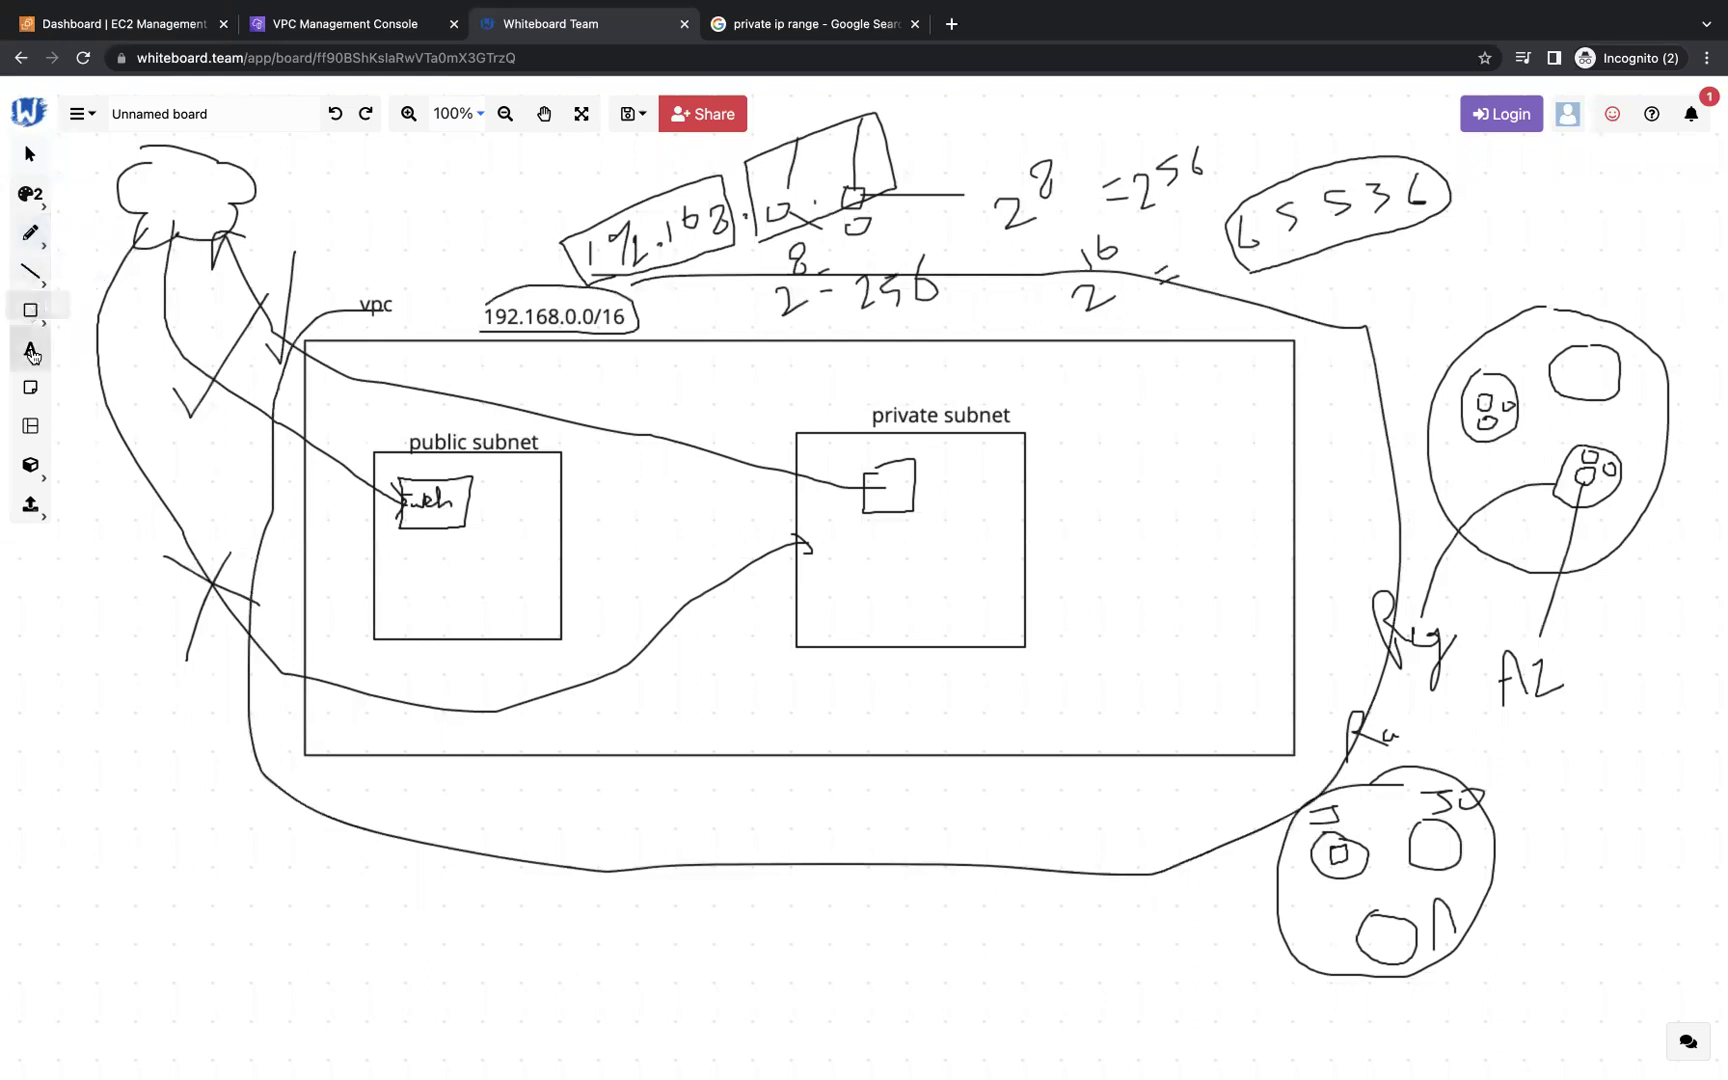
pyautogui.click(415, 653)
pyautogui.write('192')
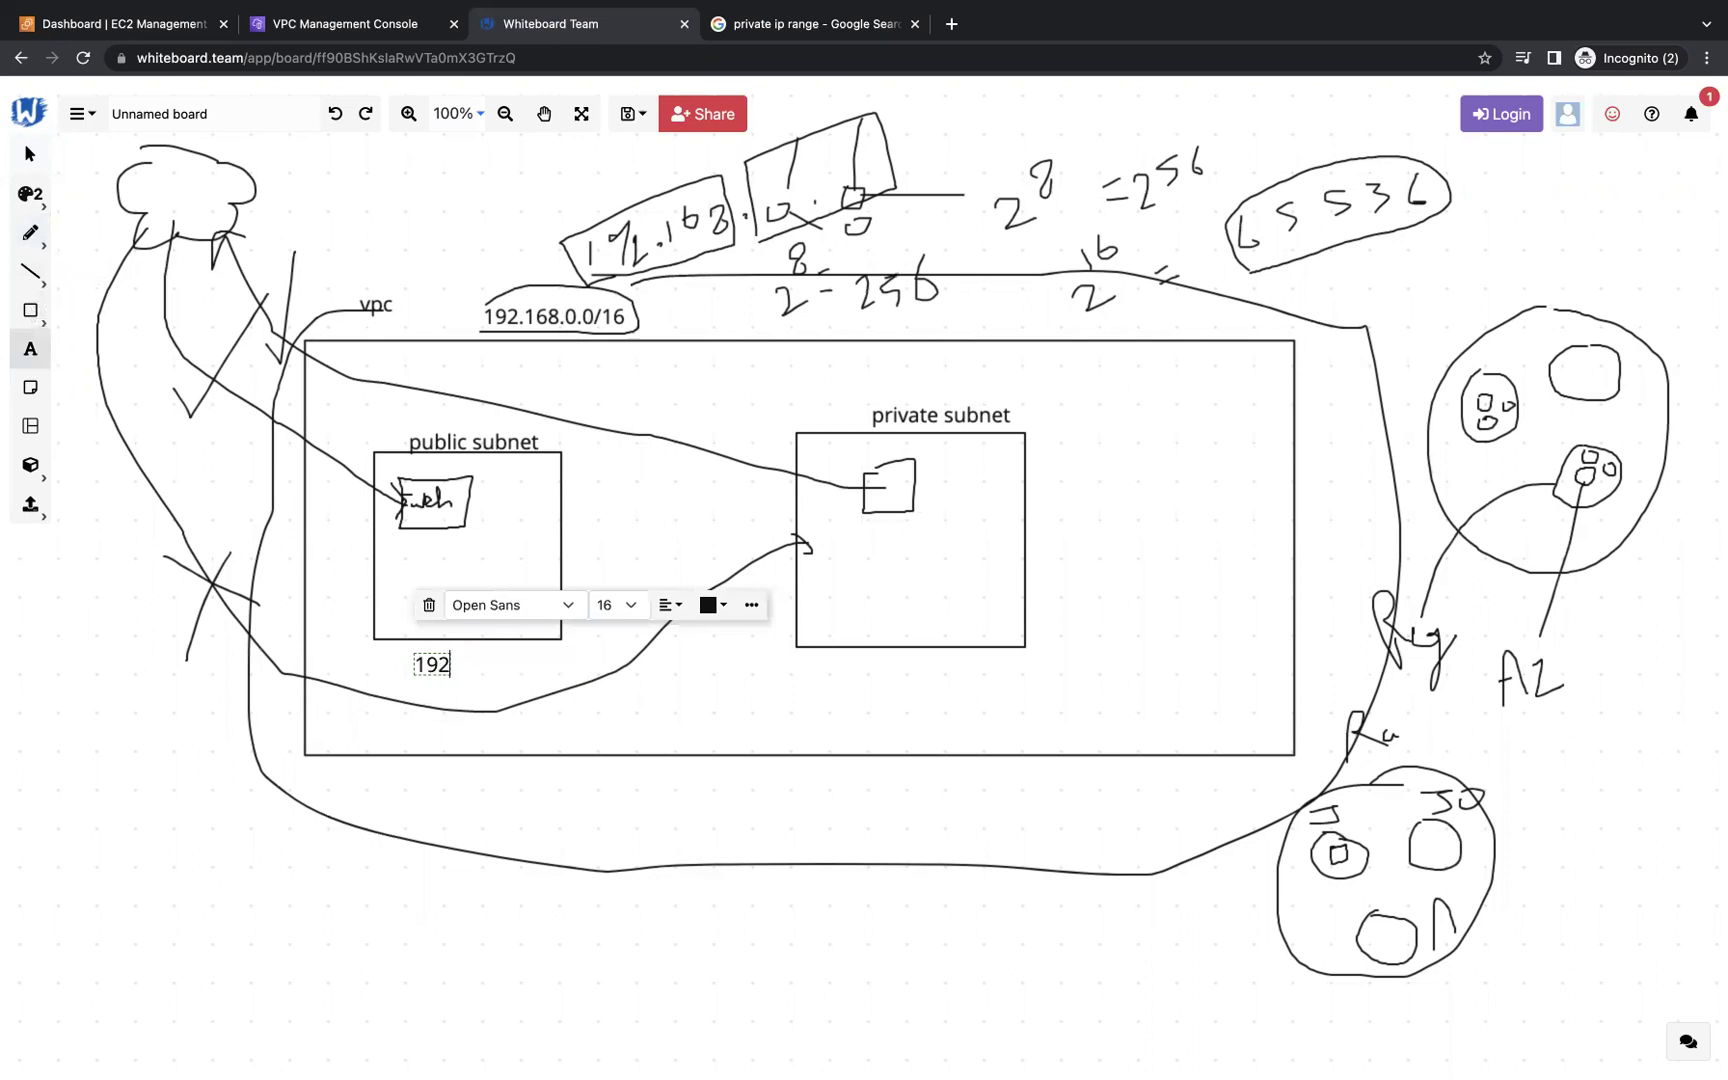
pyautogui.write('.168')
pyautogui.write('.1.0/24')
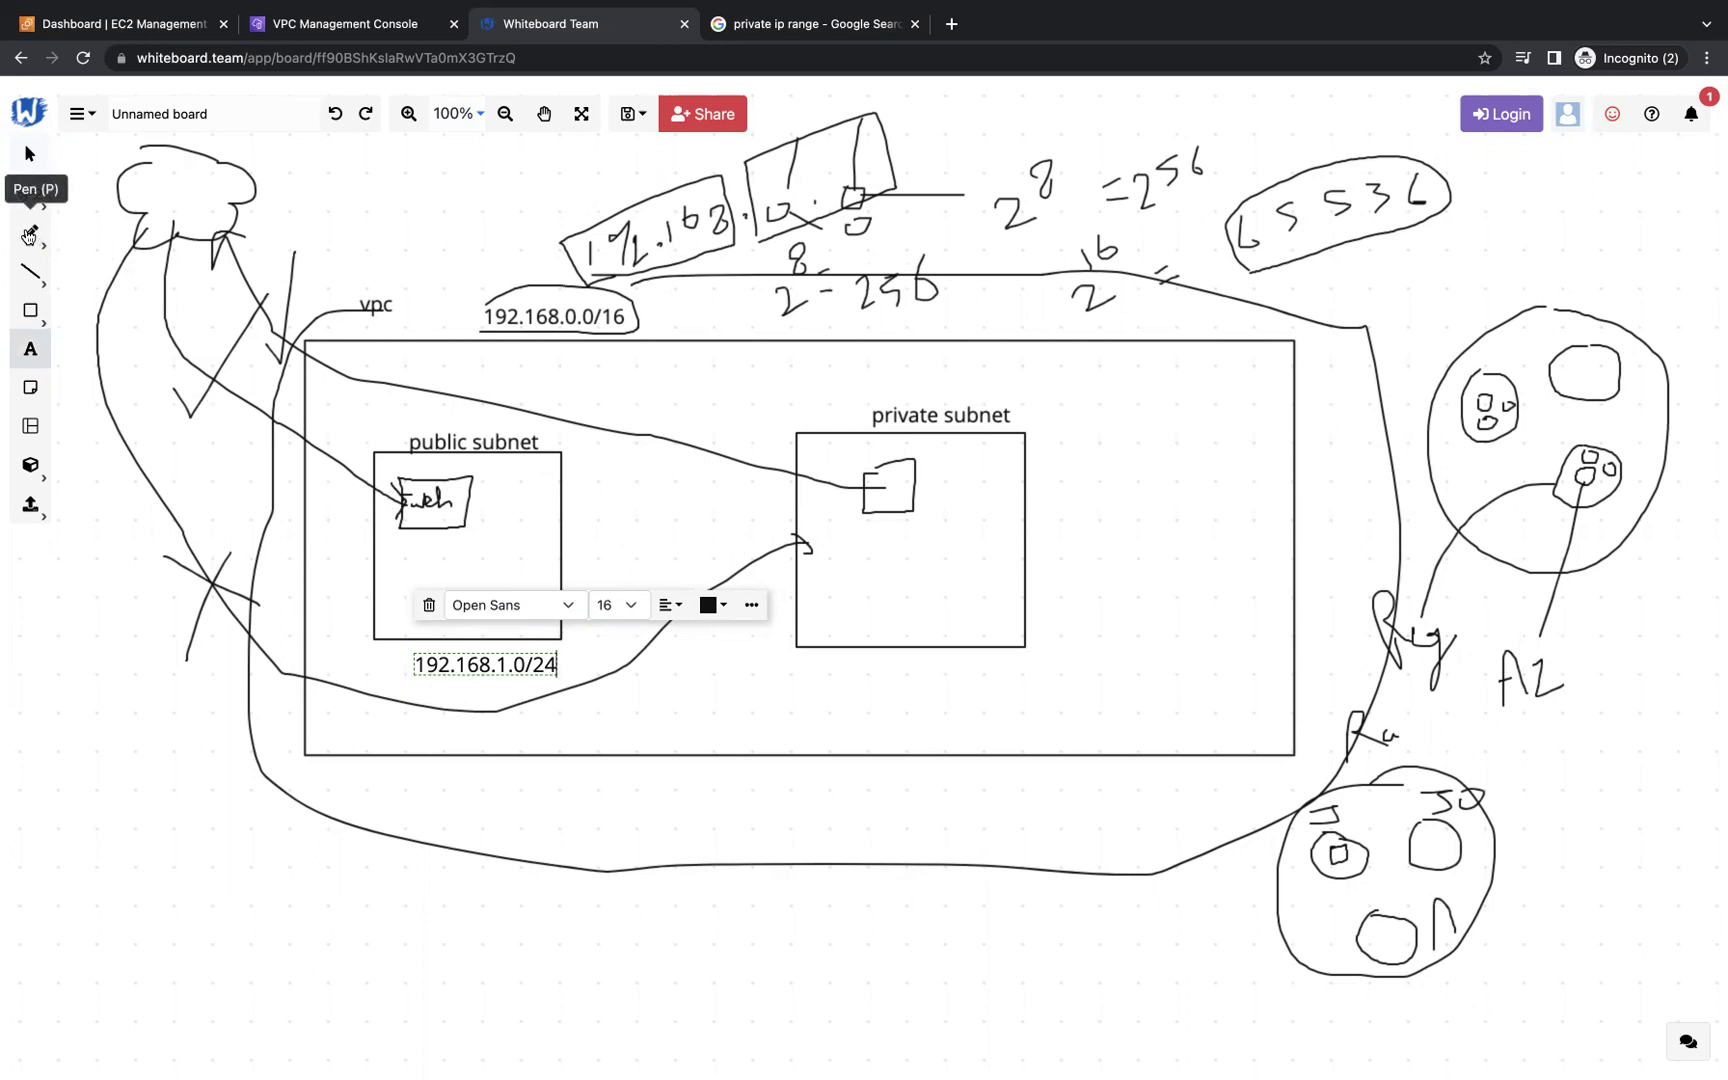
# - With the pen, circle the 24 and draw a box around 192.168.1 in the public subnet's CIDR range
pyautogui.click(30, 233)
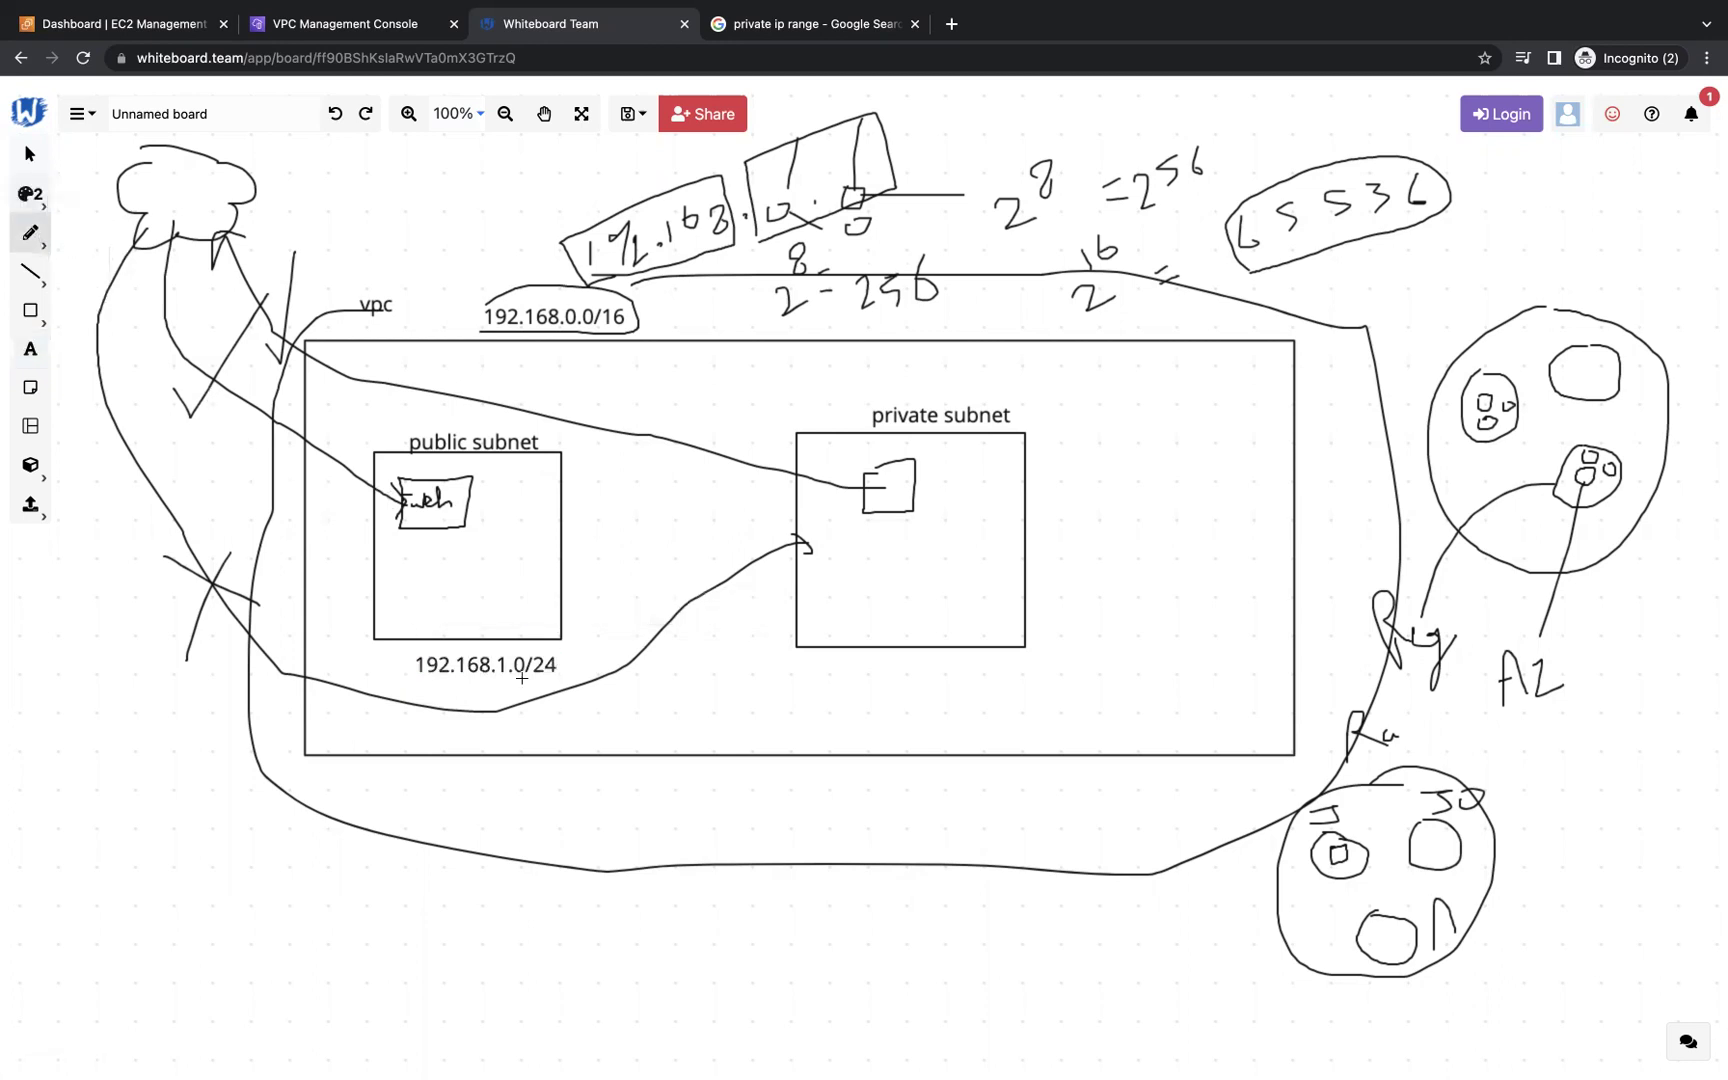
pyautogui.moveTo(537, 677)
pyautogui.mouseDown()
pyautogui.moveTo(568, 648)
pyautogui.moveTo(527, 652)
pyautogui.moveTo(531, 676)
pyautogui.mouseUp()
pyautogui.moveTo(415, 679); pyautogui.dragTo(526, 679)
pyautogui.moveTo(410, 684)
pyautogui.mouseDown()
pyautogui.moveTo(428, 651)
pyautogui.moveTo(510, 647)
pyautogui.moveTo(452, 684)
pyautogui.moveTo(406, 680)
pyautogui.mouseUp()
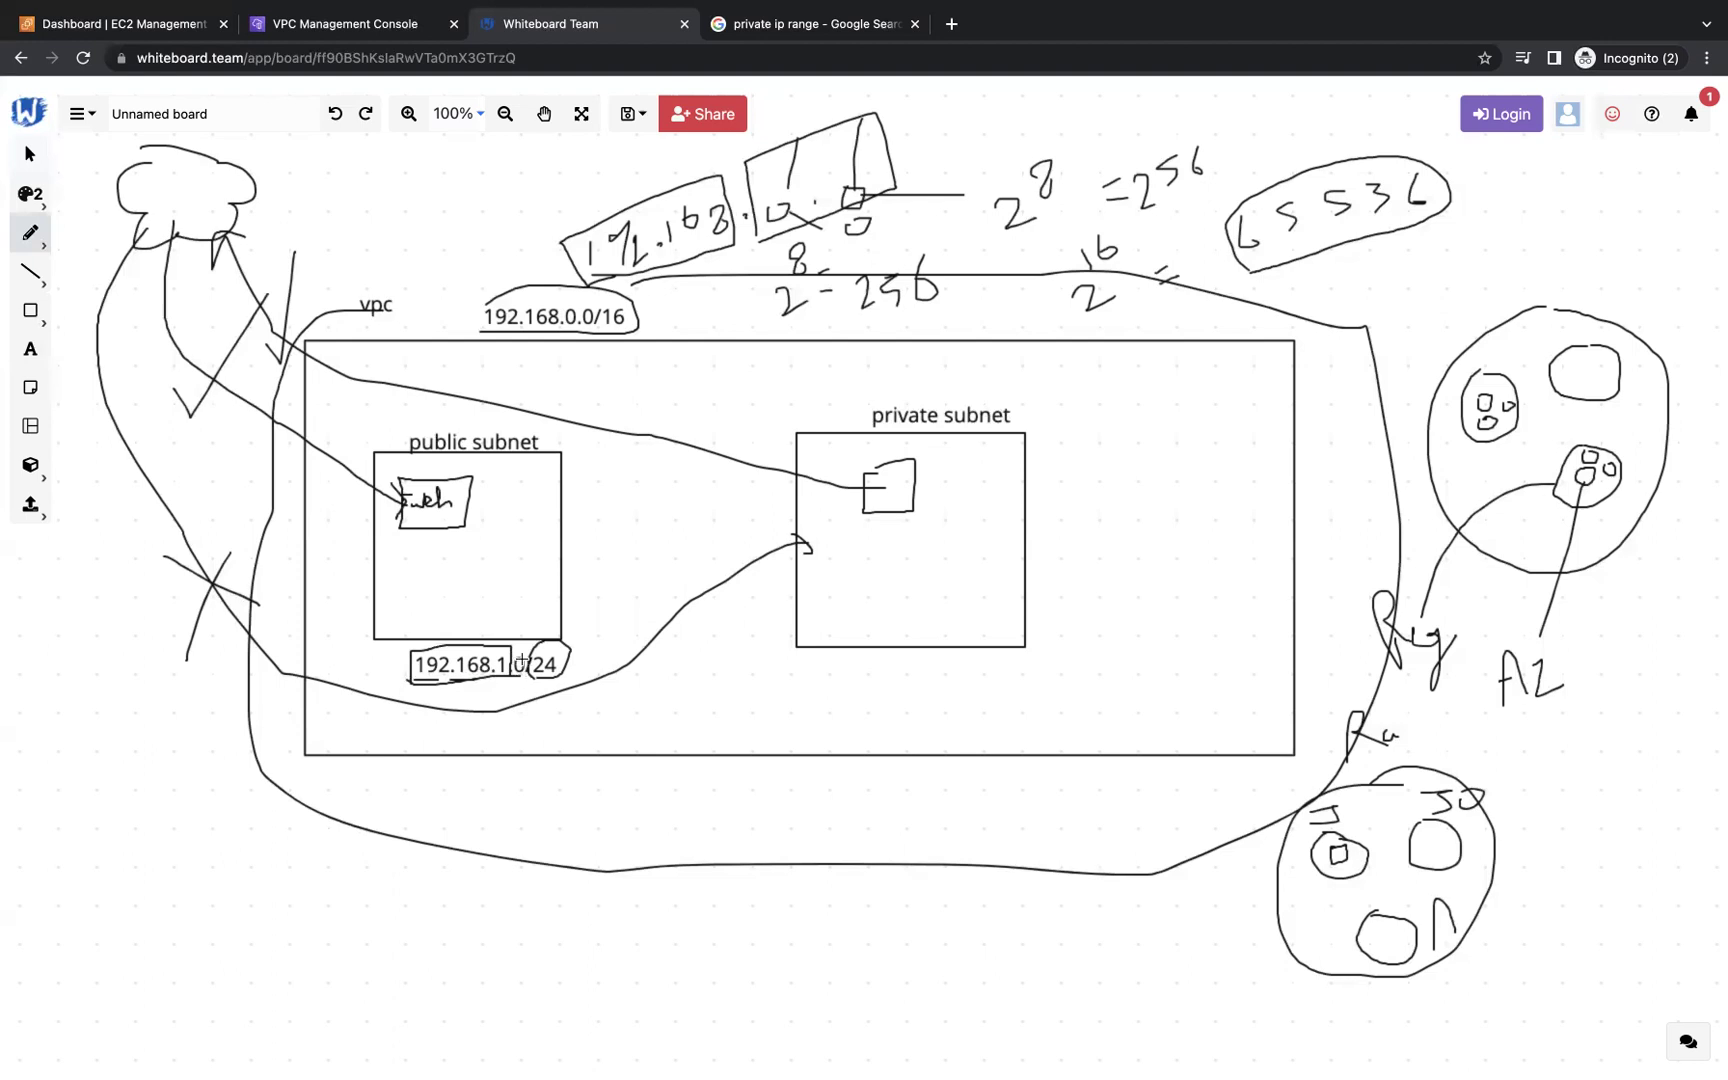
# - Draw lines from the CIDR's last octet to a handwritten 0 and 256, and join those two numbers with a vertical line
pyautogui.moveTo(521, 662); pyautogui.dragTo(608, 560)
pyautogui.moveTo(520, 670)
pyautogui.mouseDown()
pyautogui.moveTo(634, 710)
pyautogui.moveTo(638, 682)
pyautogui.moveTo(656, 697)
pyautogui.moveTo(677, 680)
pyautogui.mouseUp()
pyautogui.moveTo(614, 576); pyautogui.dragTo(618, 690)
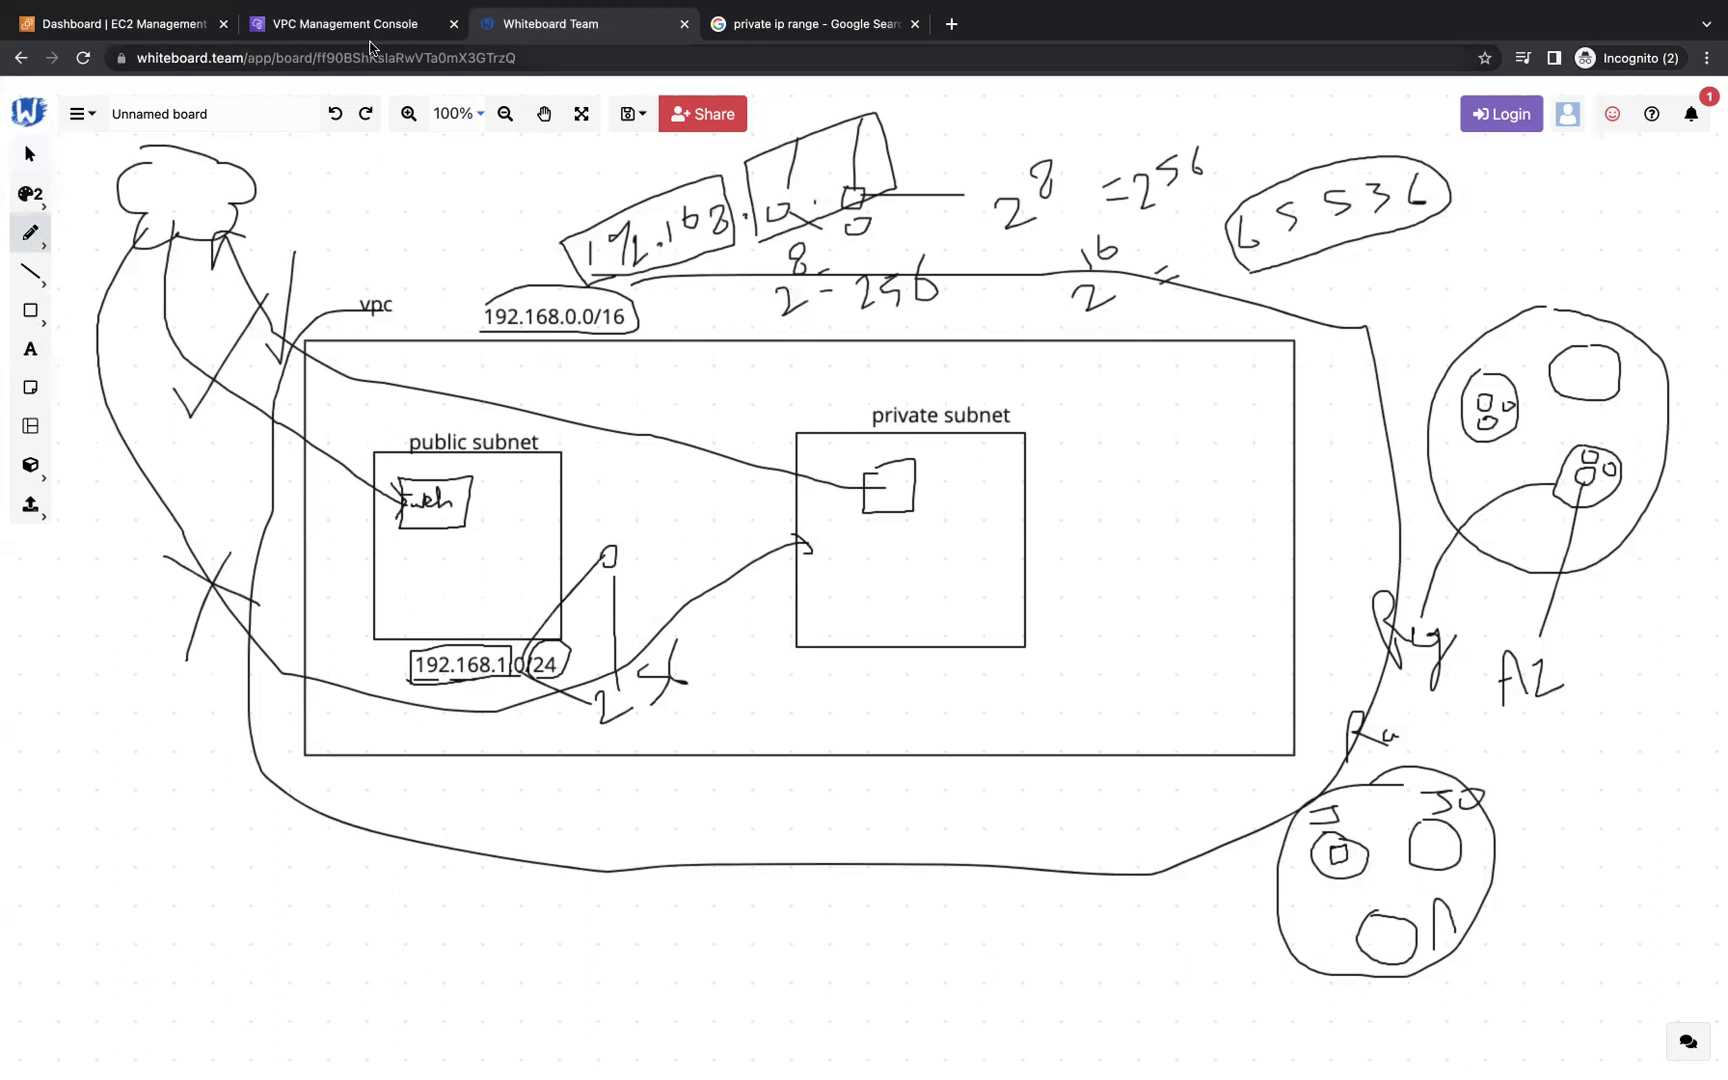
# - Switch to the VPC console, set the subnet's IPv4 CIDR block to 192.168.1.0/24, and create the subnet
pyautogui.click(345, 23)
pyautogui.click(125, 666)
pyautogui.write('192.1')
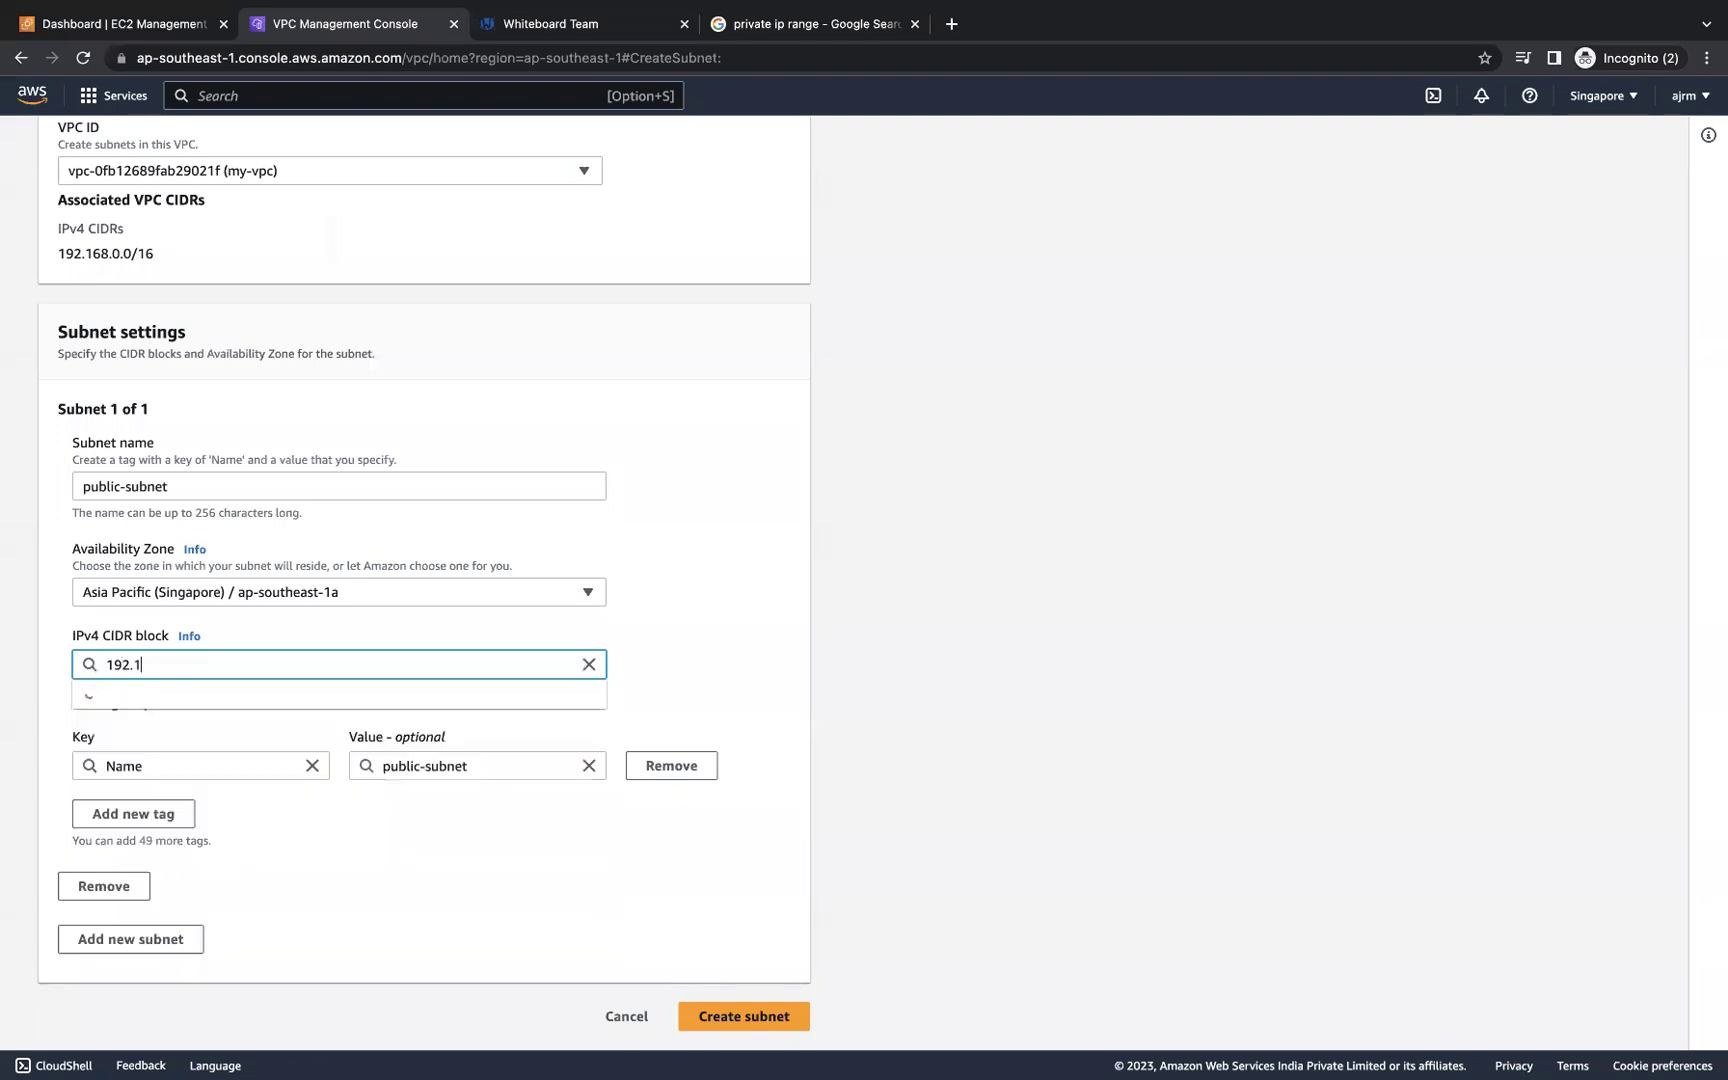
pyautogui.write('68.1.0/')
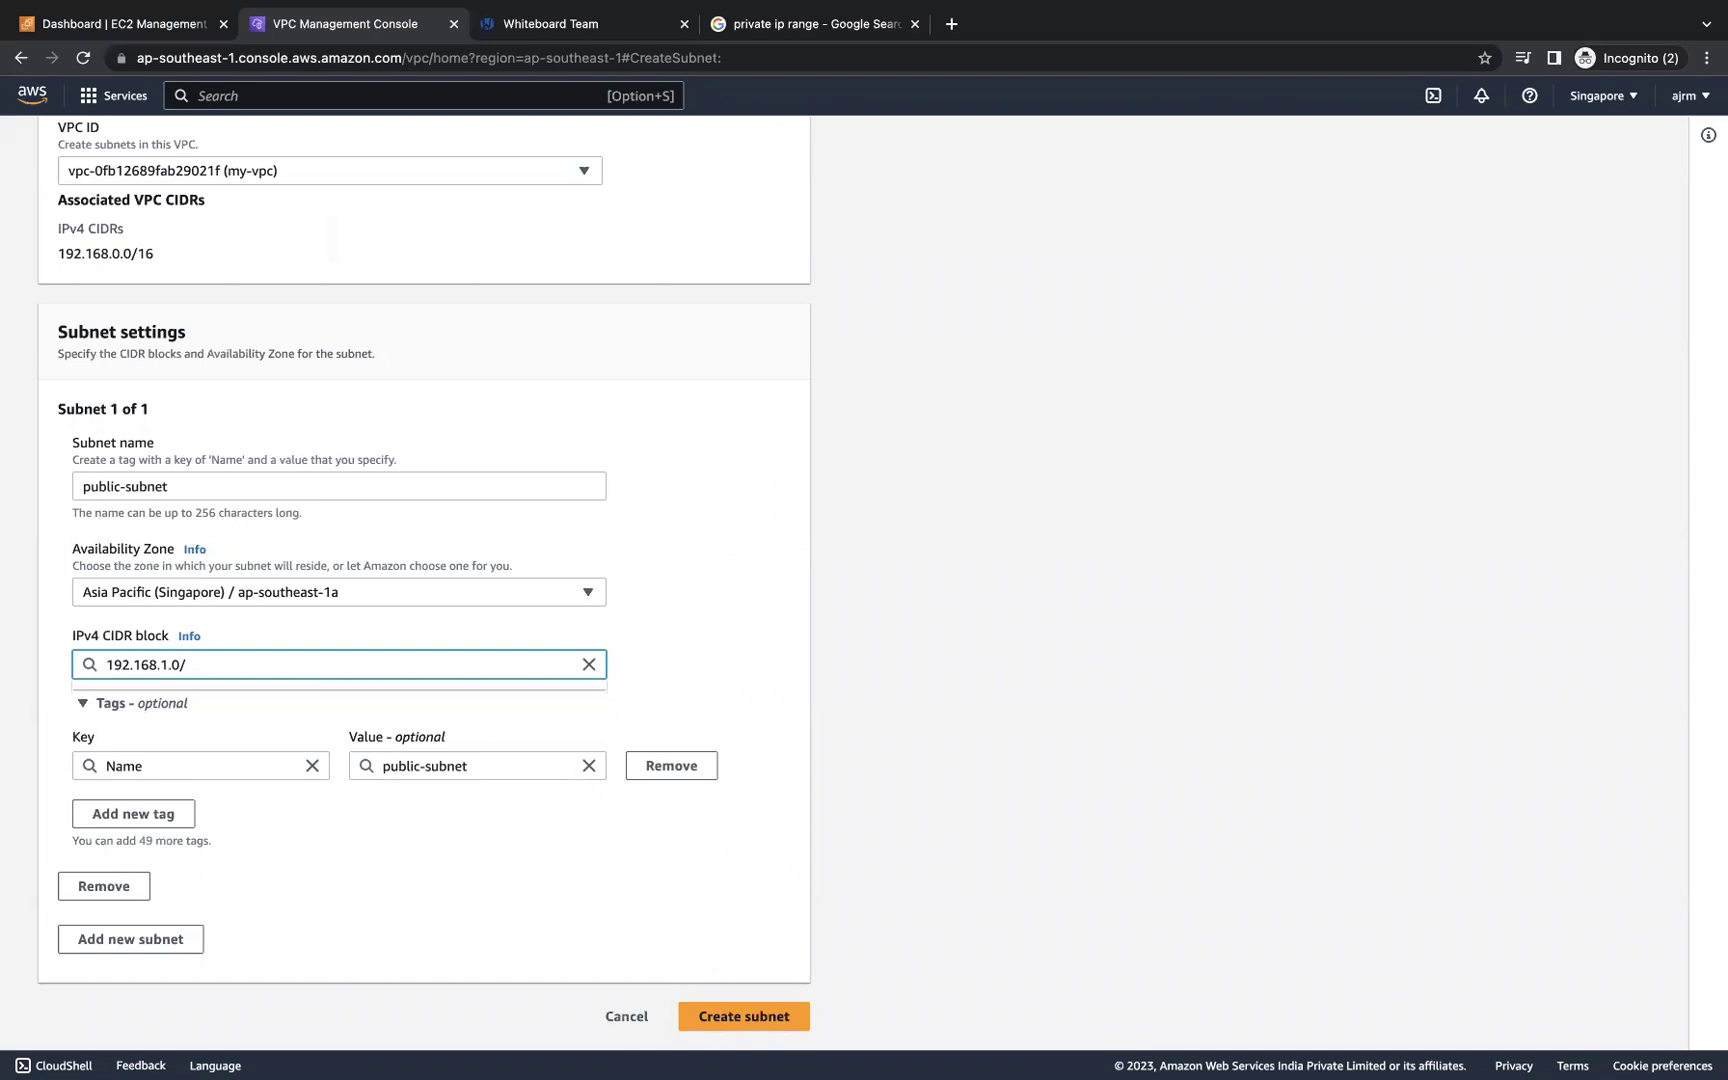
pyautogui.write('24')
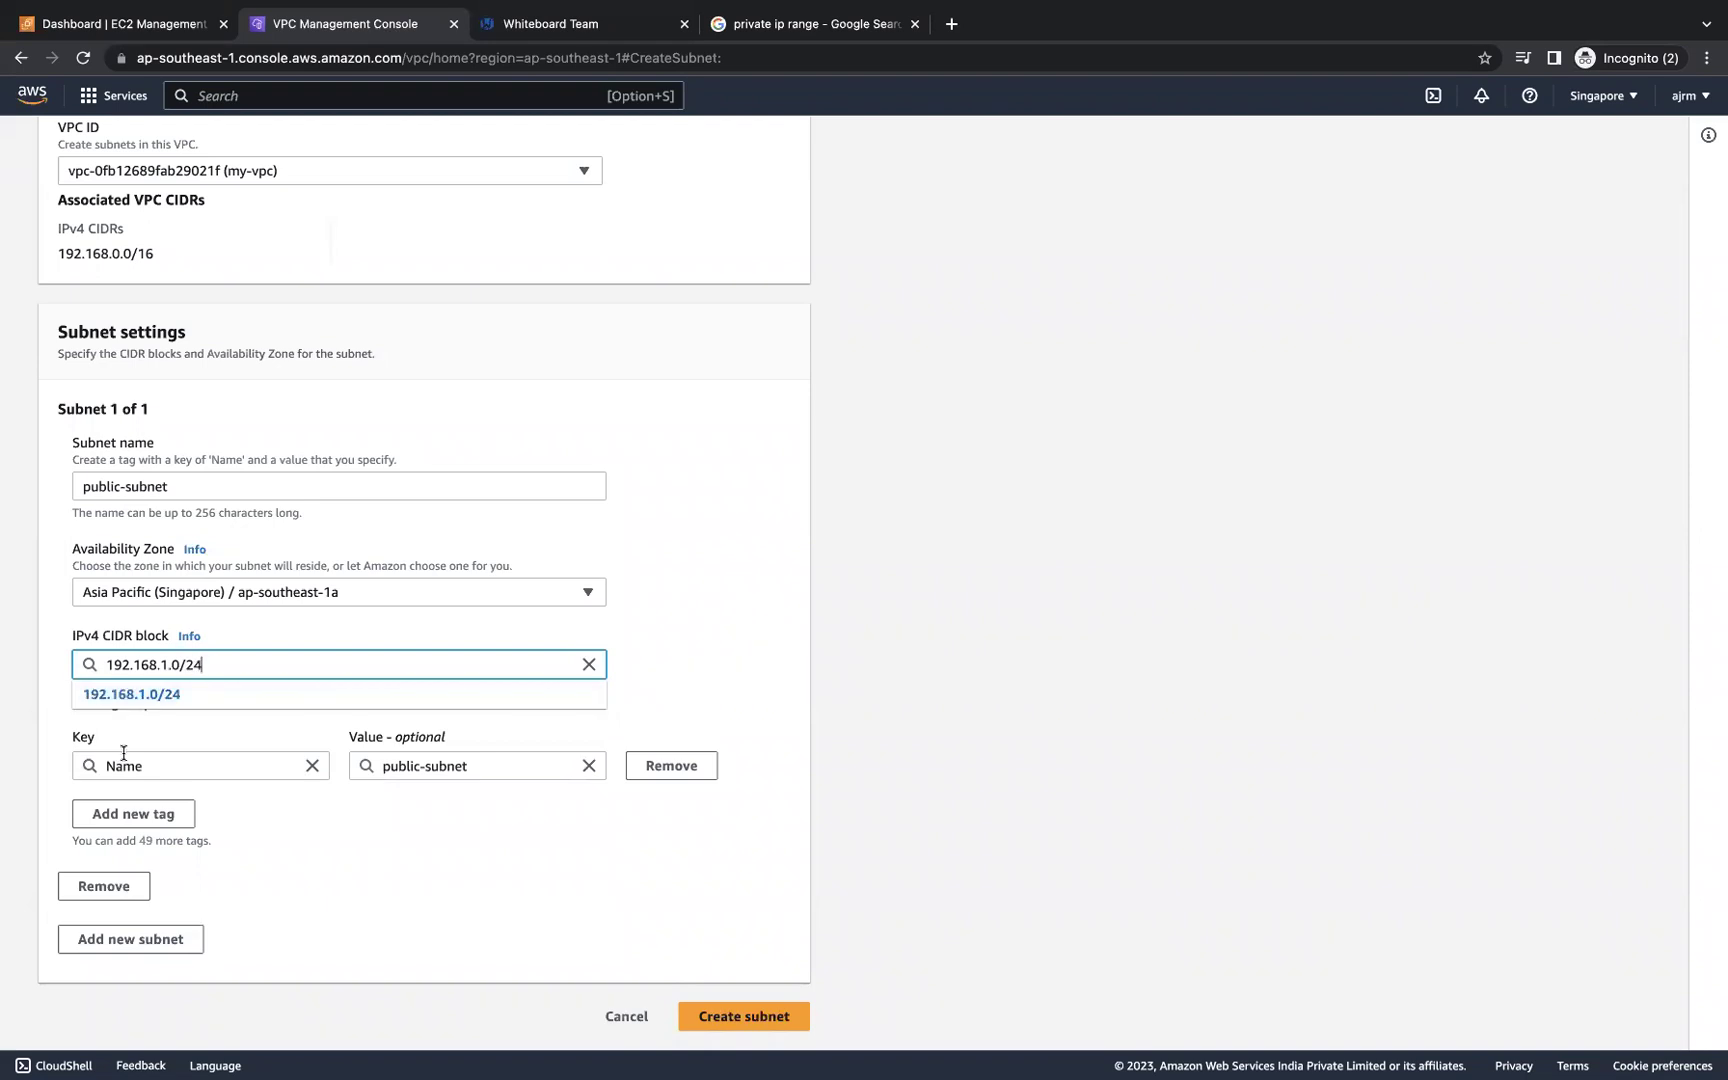
pyautogui.click(176, 696)
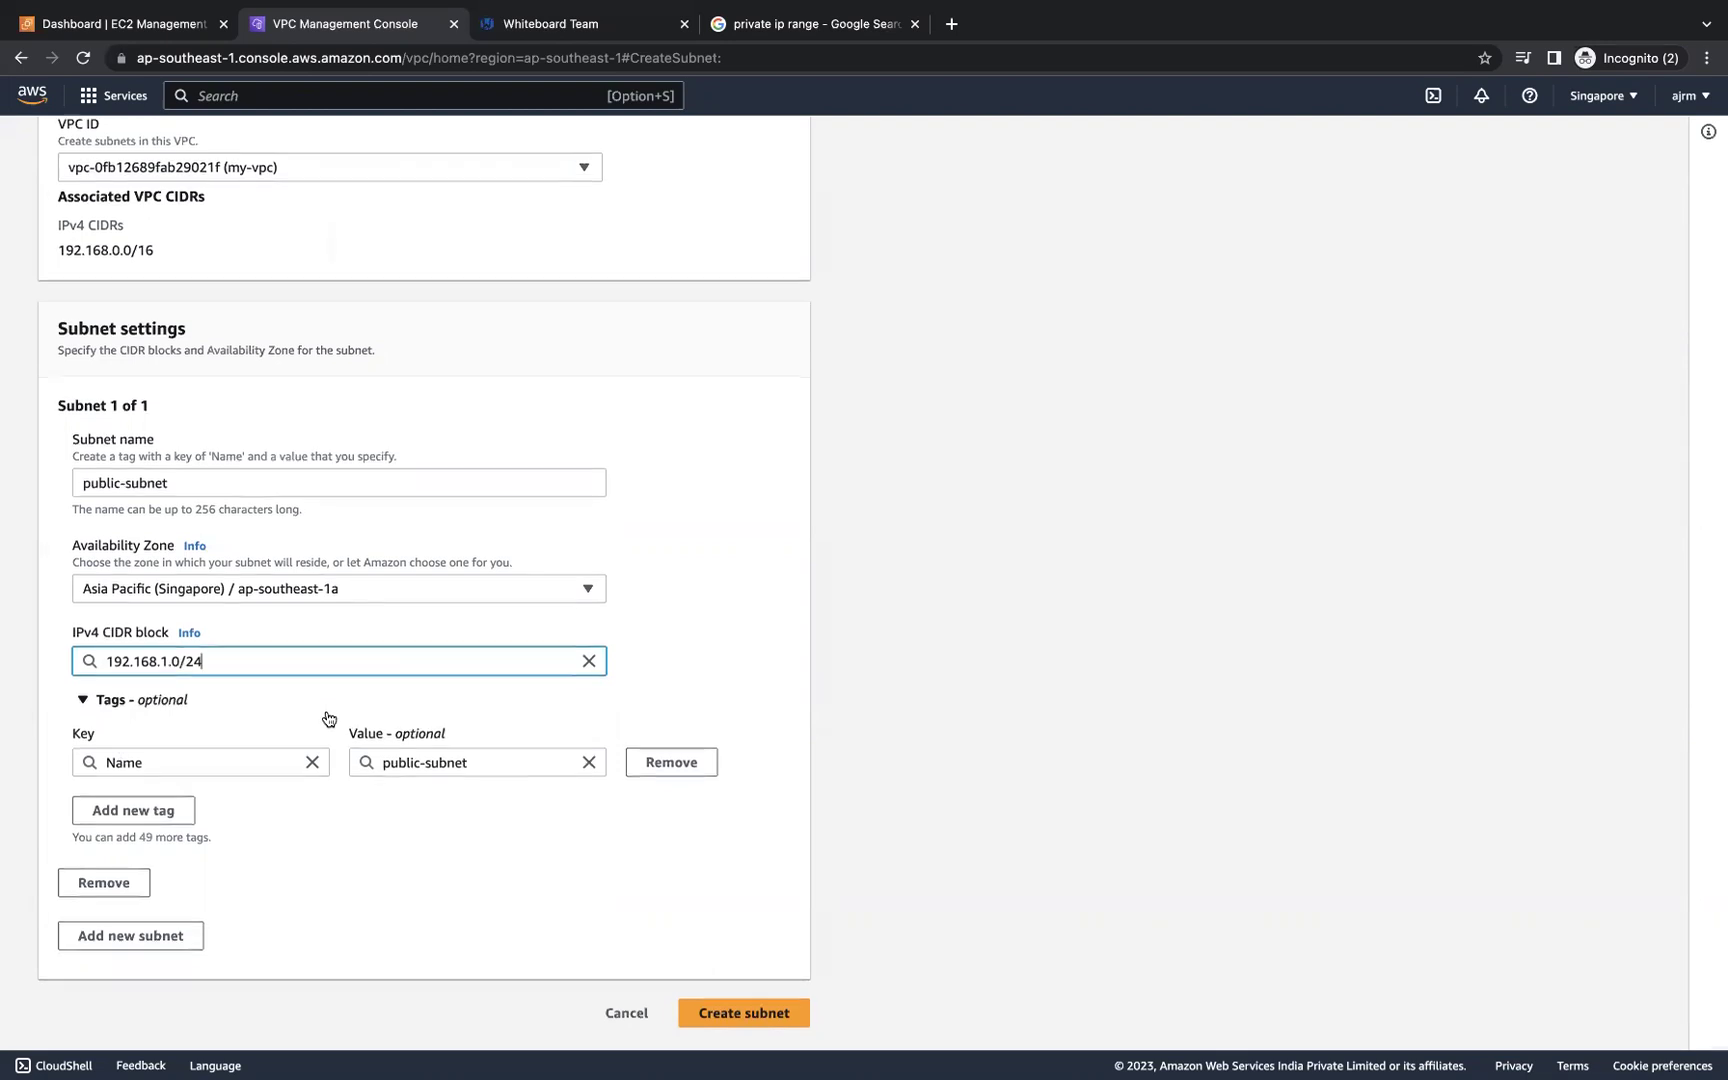
pyautogui.click(720, 1013)
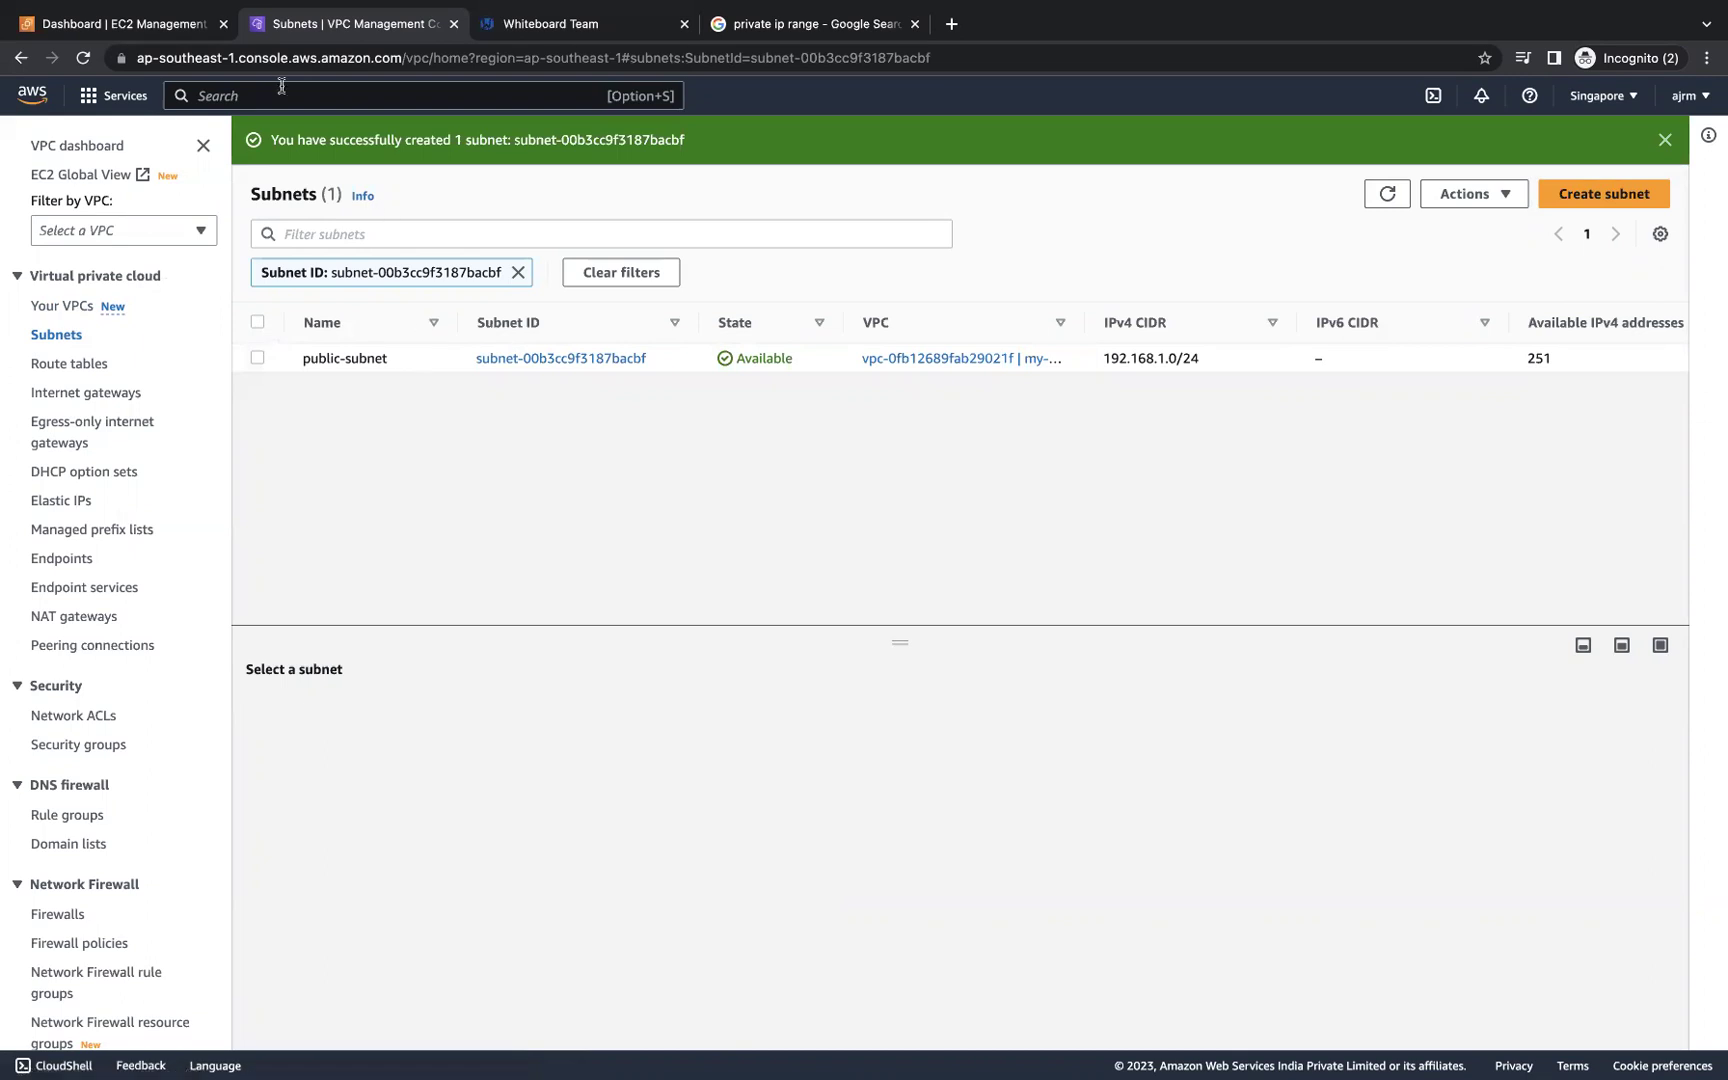
# - Switch to the whiteboard and clear the entire board
pyautogui.click(545, 26)
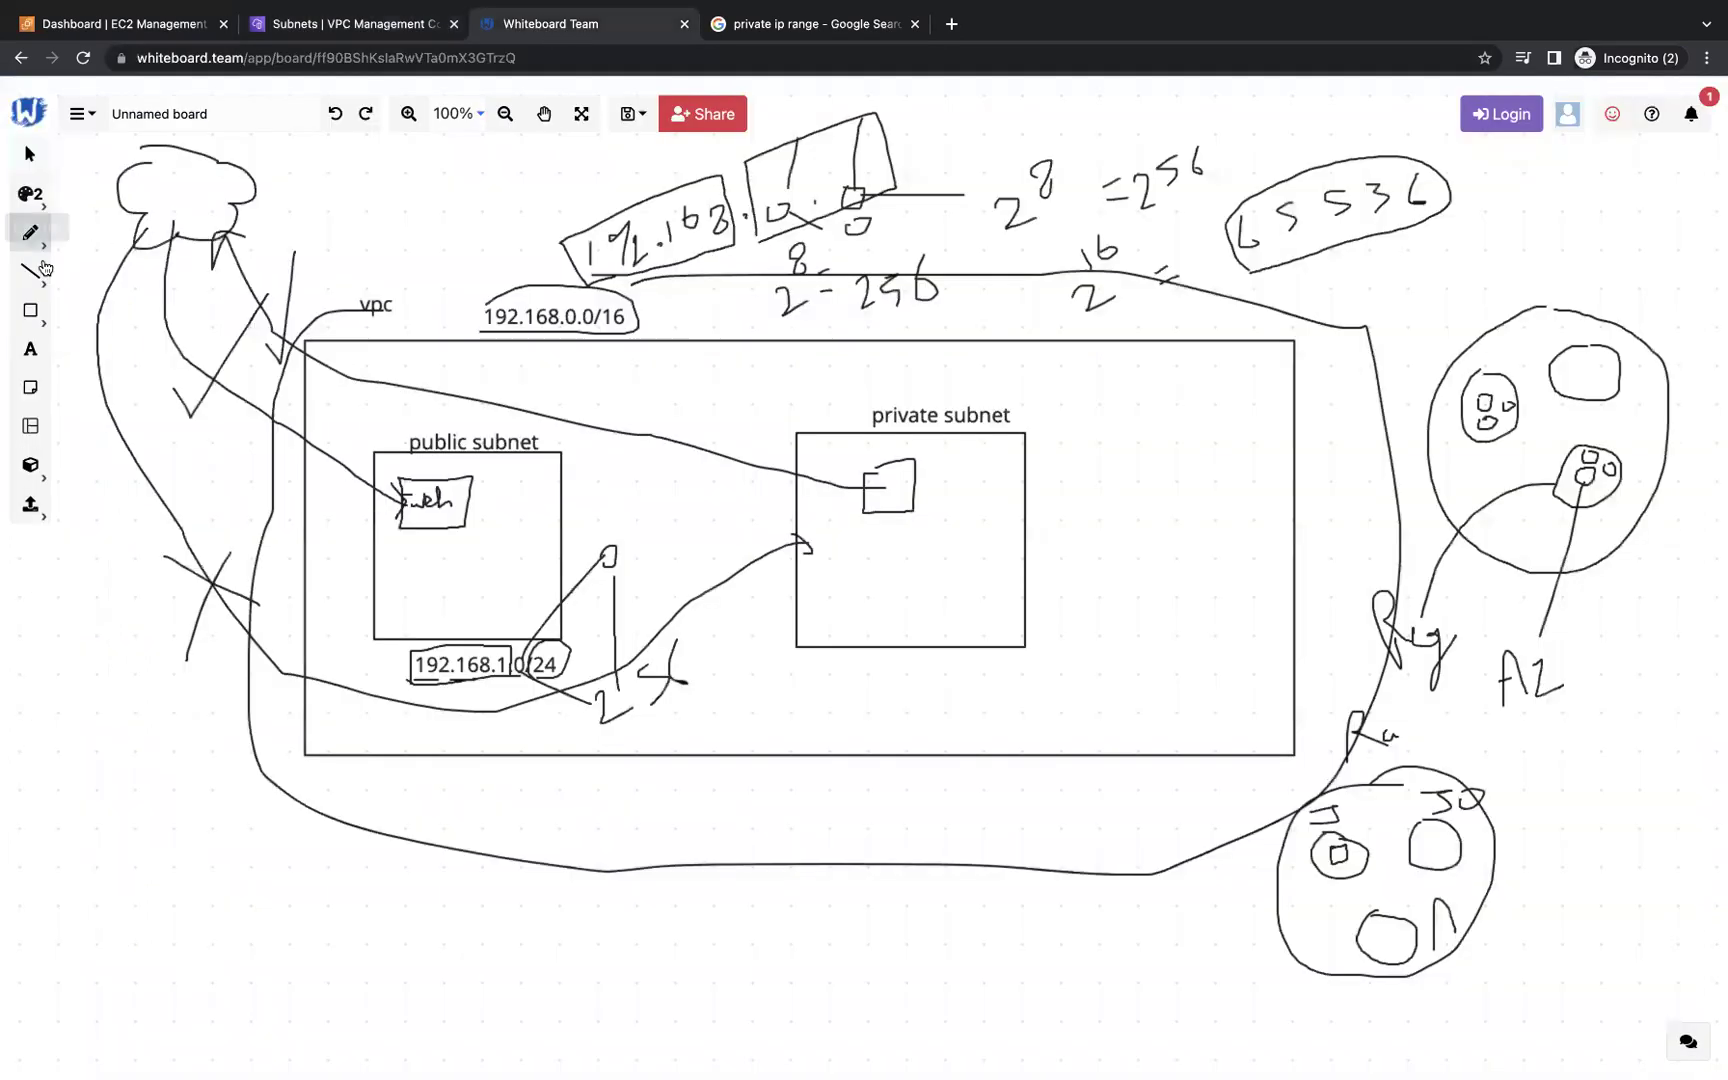
pyautogui.click(30, 233)
pyautogui.click(80, 305)
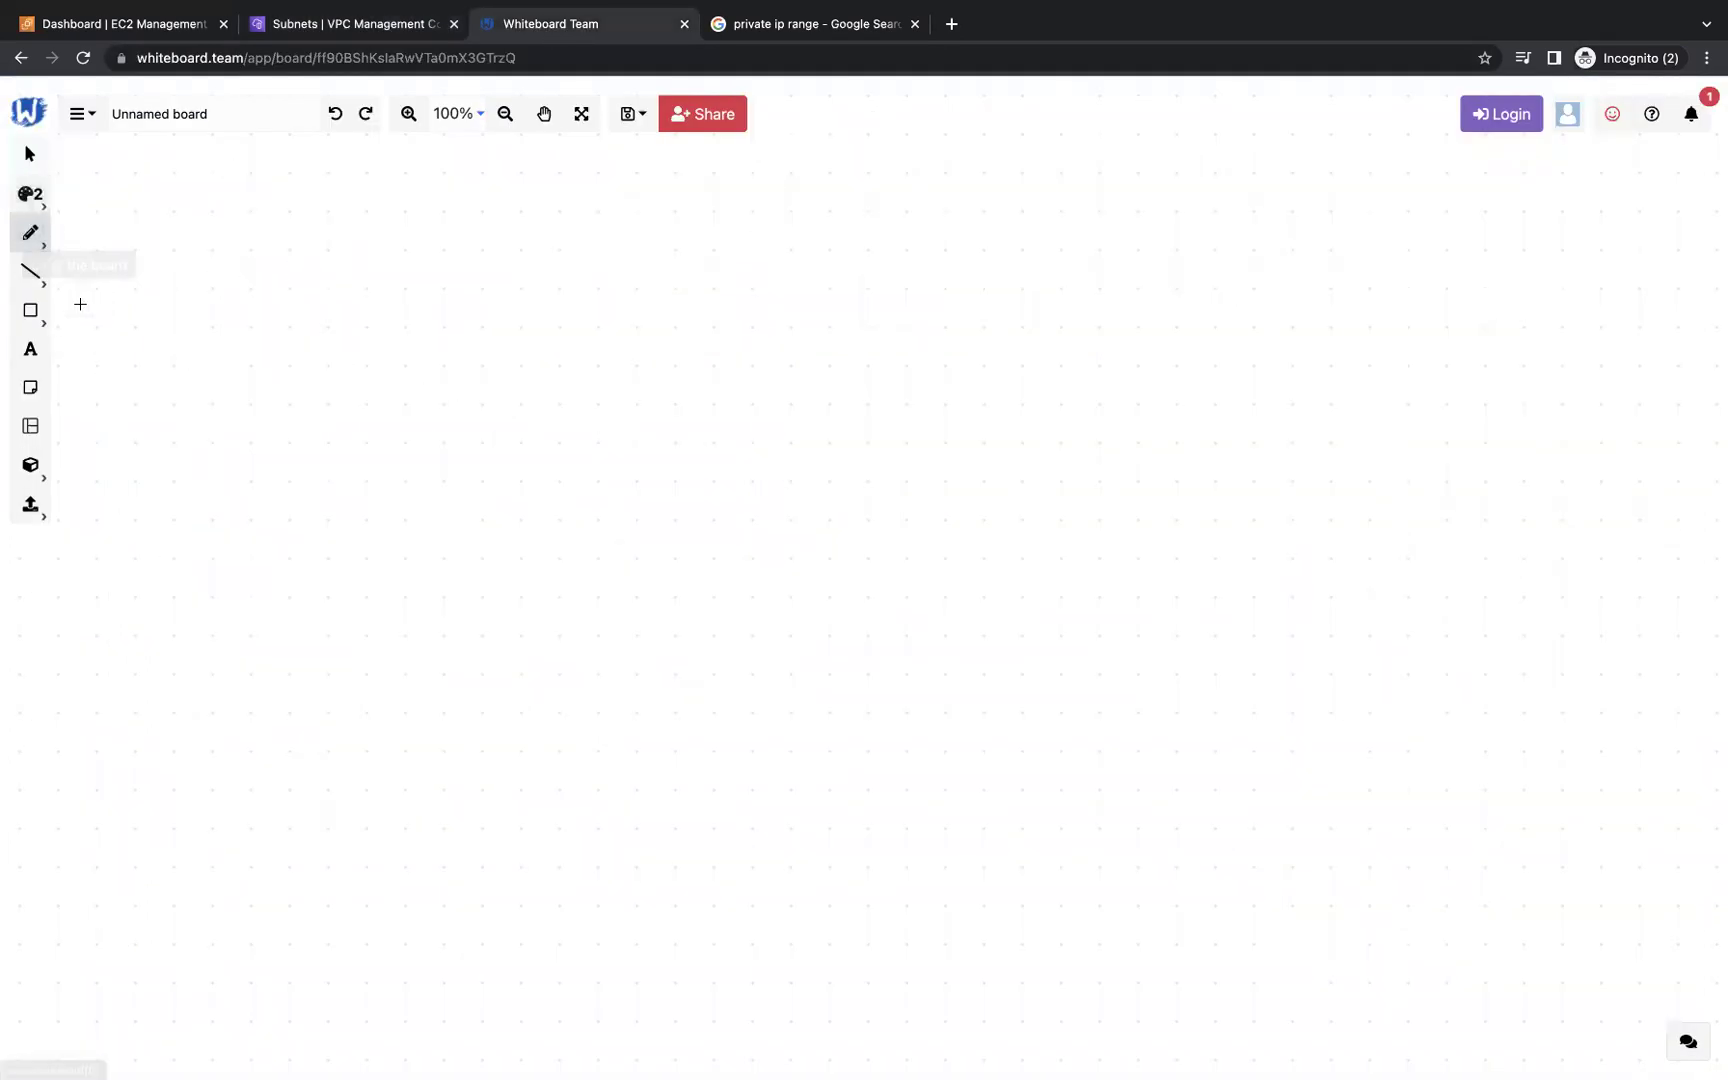
# - Draw a large rectangle across the middle of the board and a smaller rectangle inside it
pyautogui.click(38, 314)
pyautogui.click(79, 322)
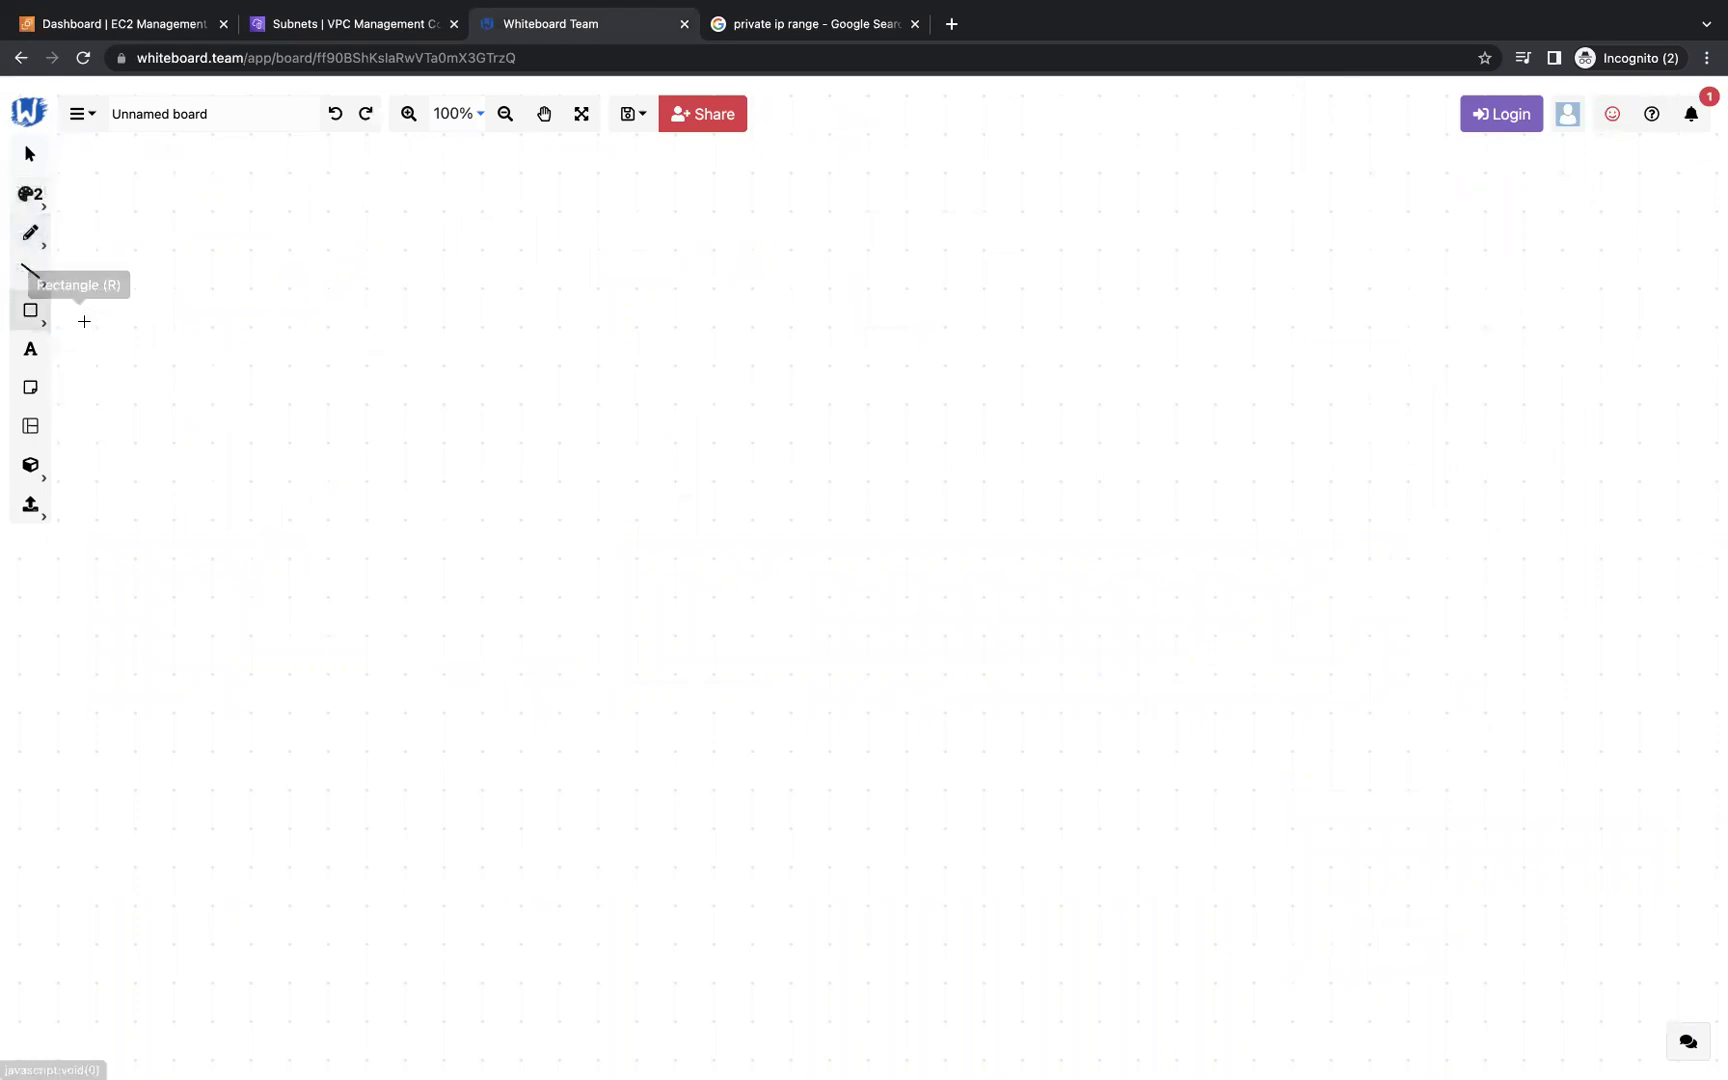
pyautogui.moveTo(366, 336); pyautogui.dragTo(1406, 821)
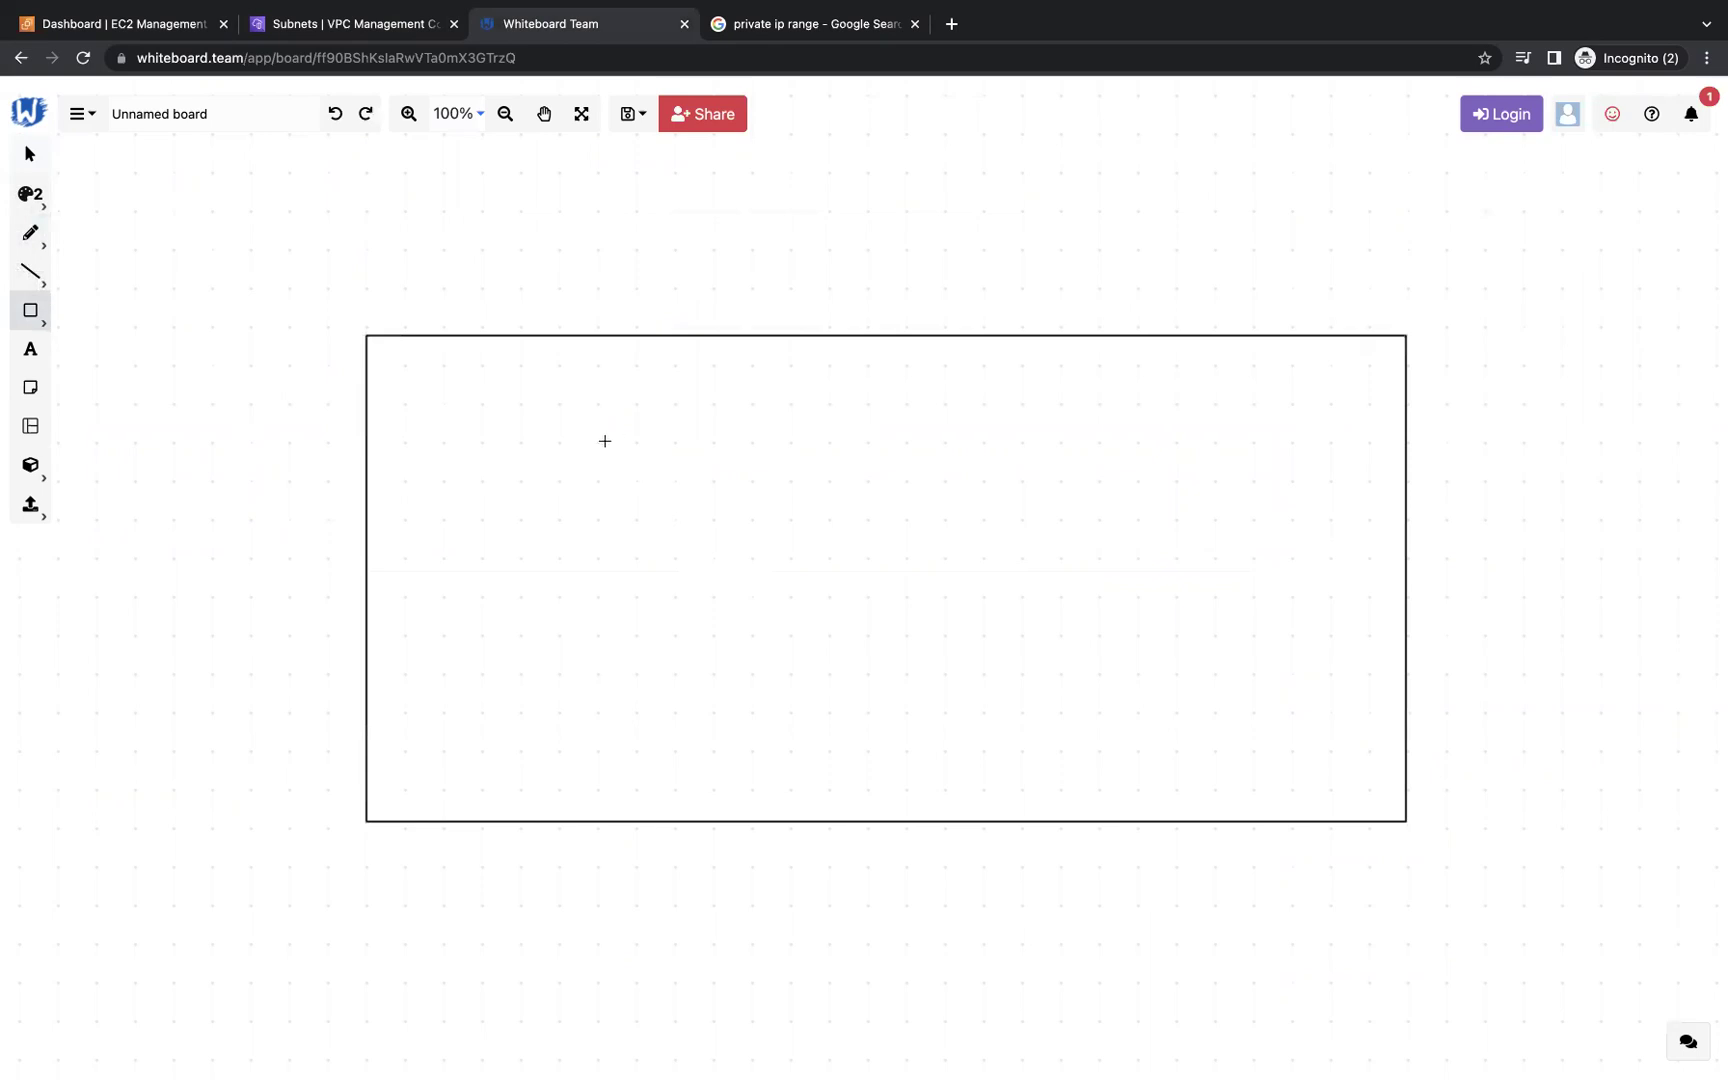
pyautogui.moveTo(743, 512); pyautogui.dragTo(1050, 728)
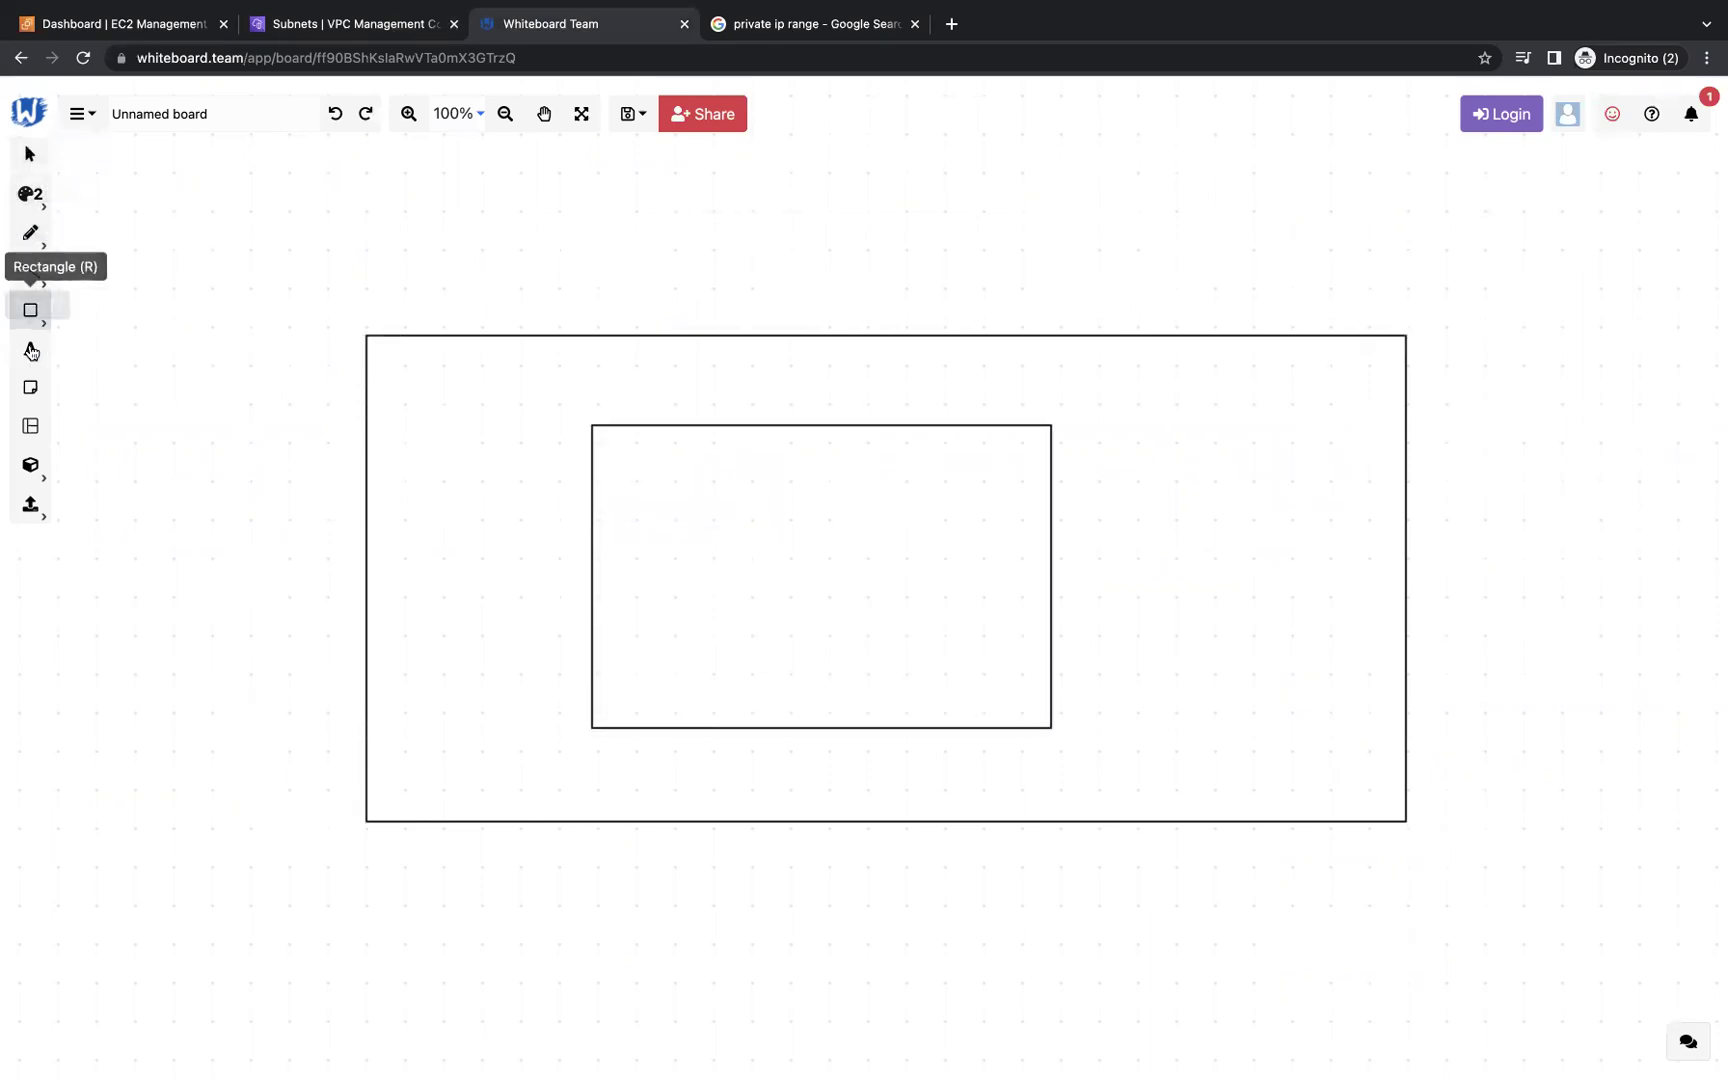
# - Add the text vpc above the outer rectangle and public subnet above the inner rectangle
pyautogui.click(30, 353)
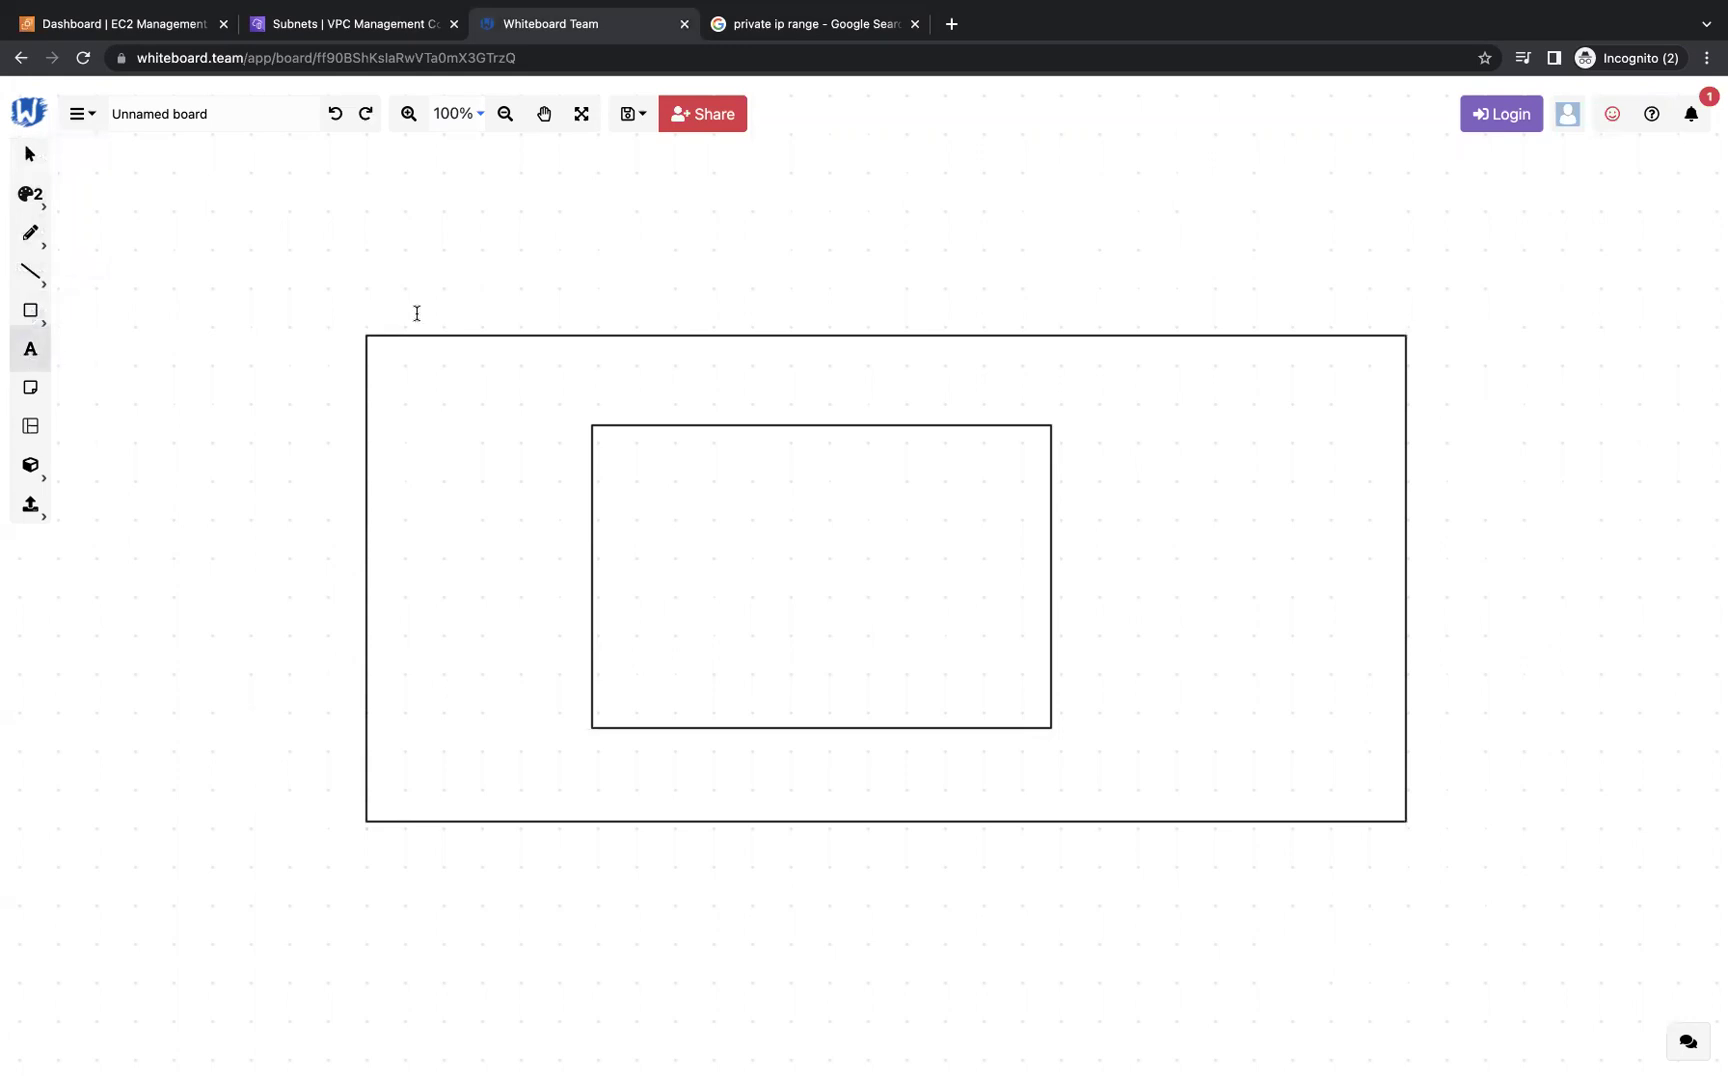
pyautogui.click(449, 304)
pyautogui.write('vpc')
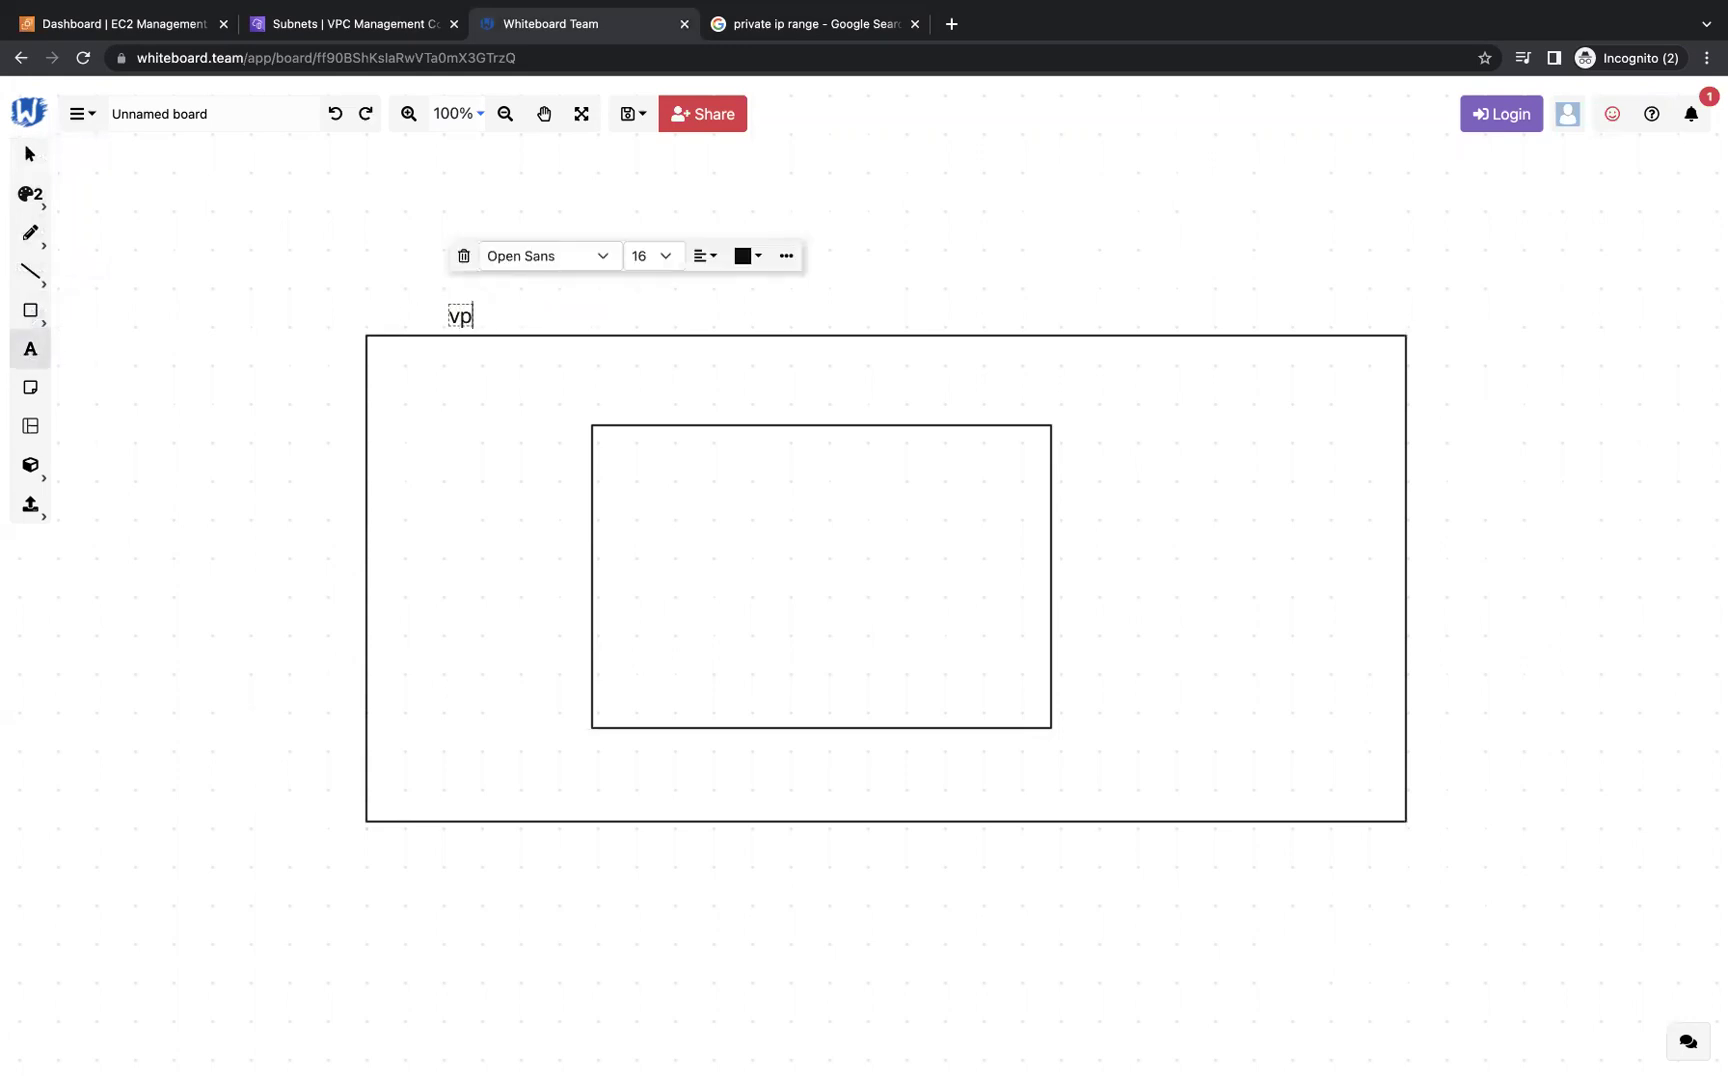
pyautogui.click(669, 398)
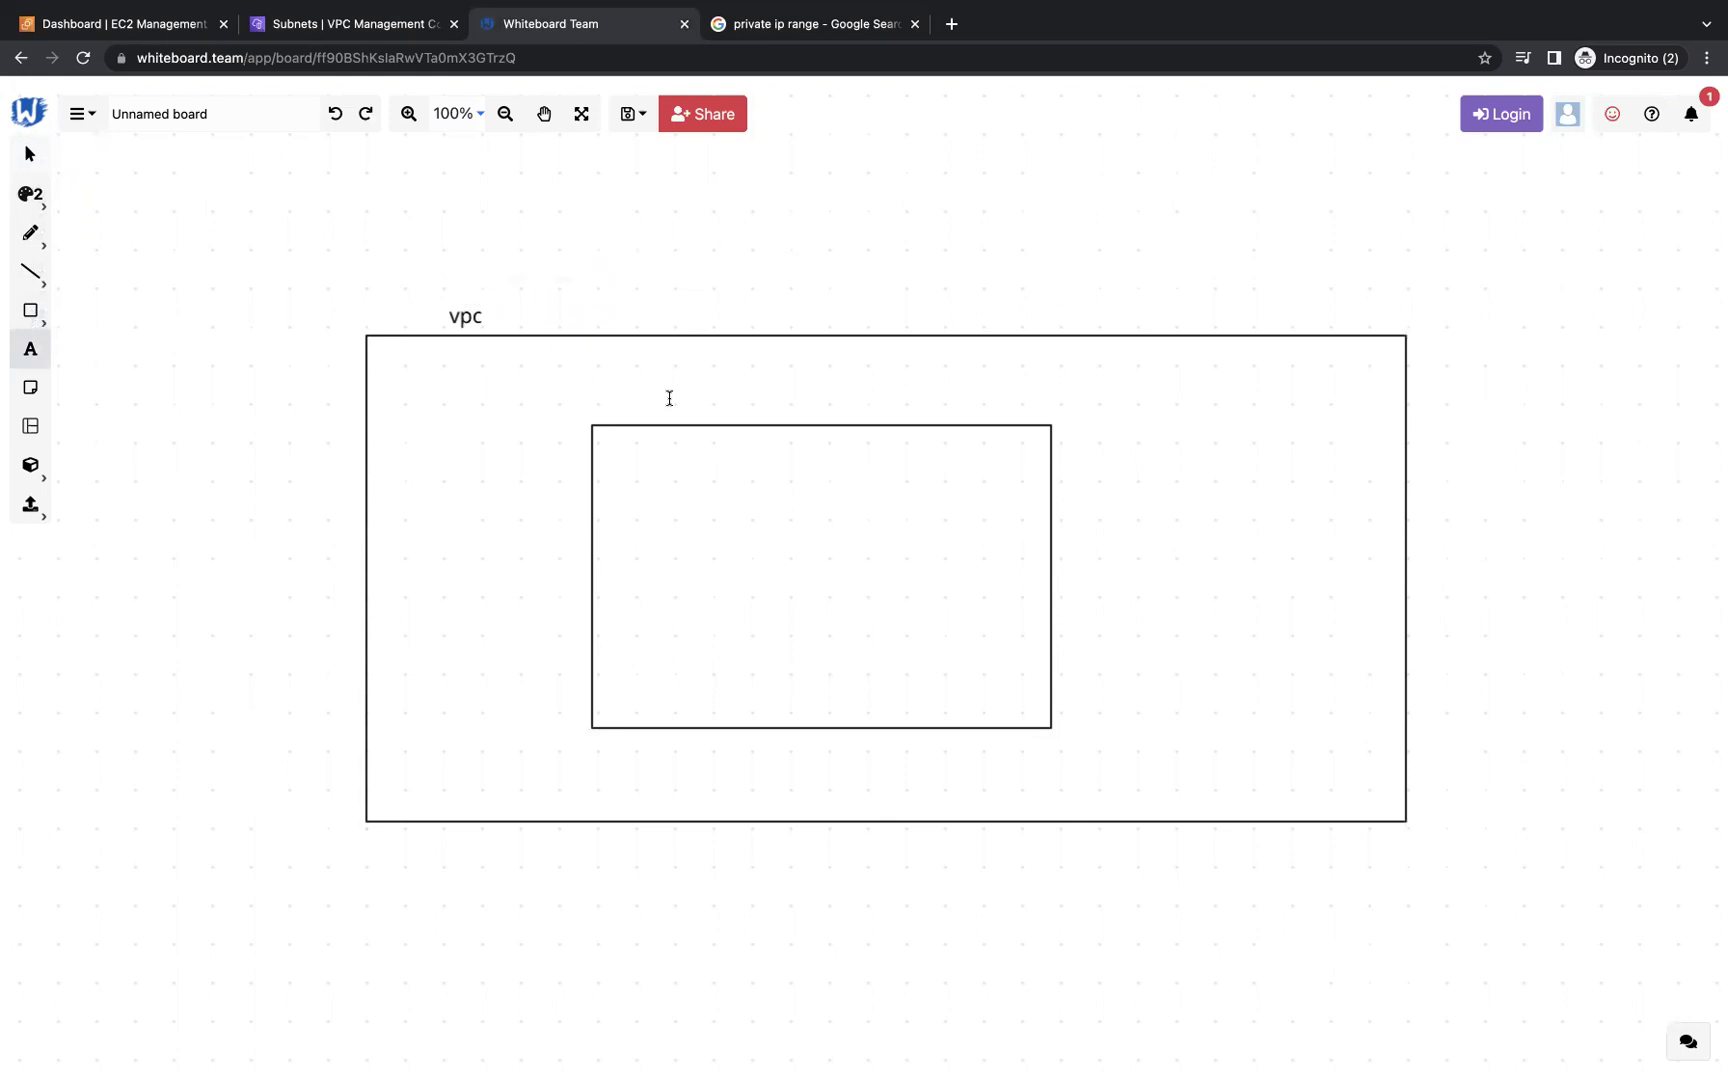
pyautogui.click(656, 405)
pyautogui.click(650, 392)
pyautogui.click(659, 394)
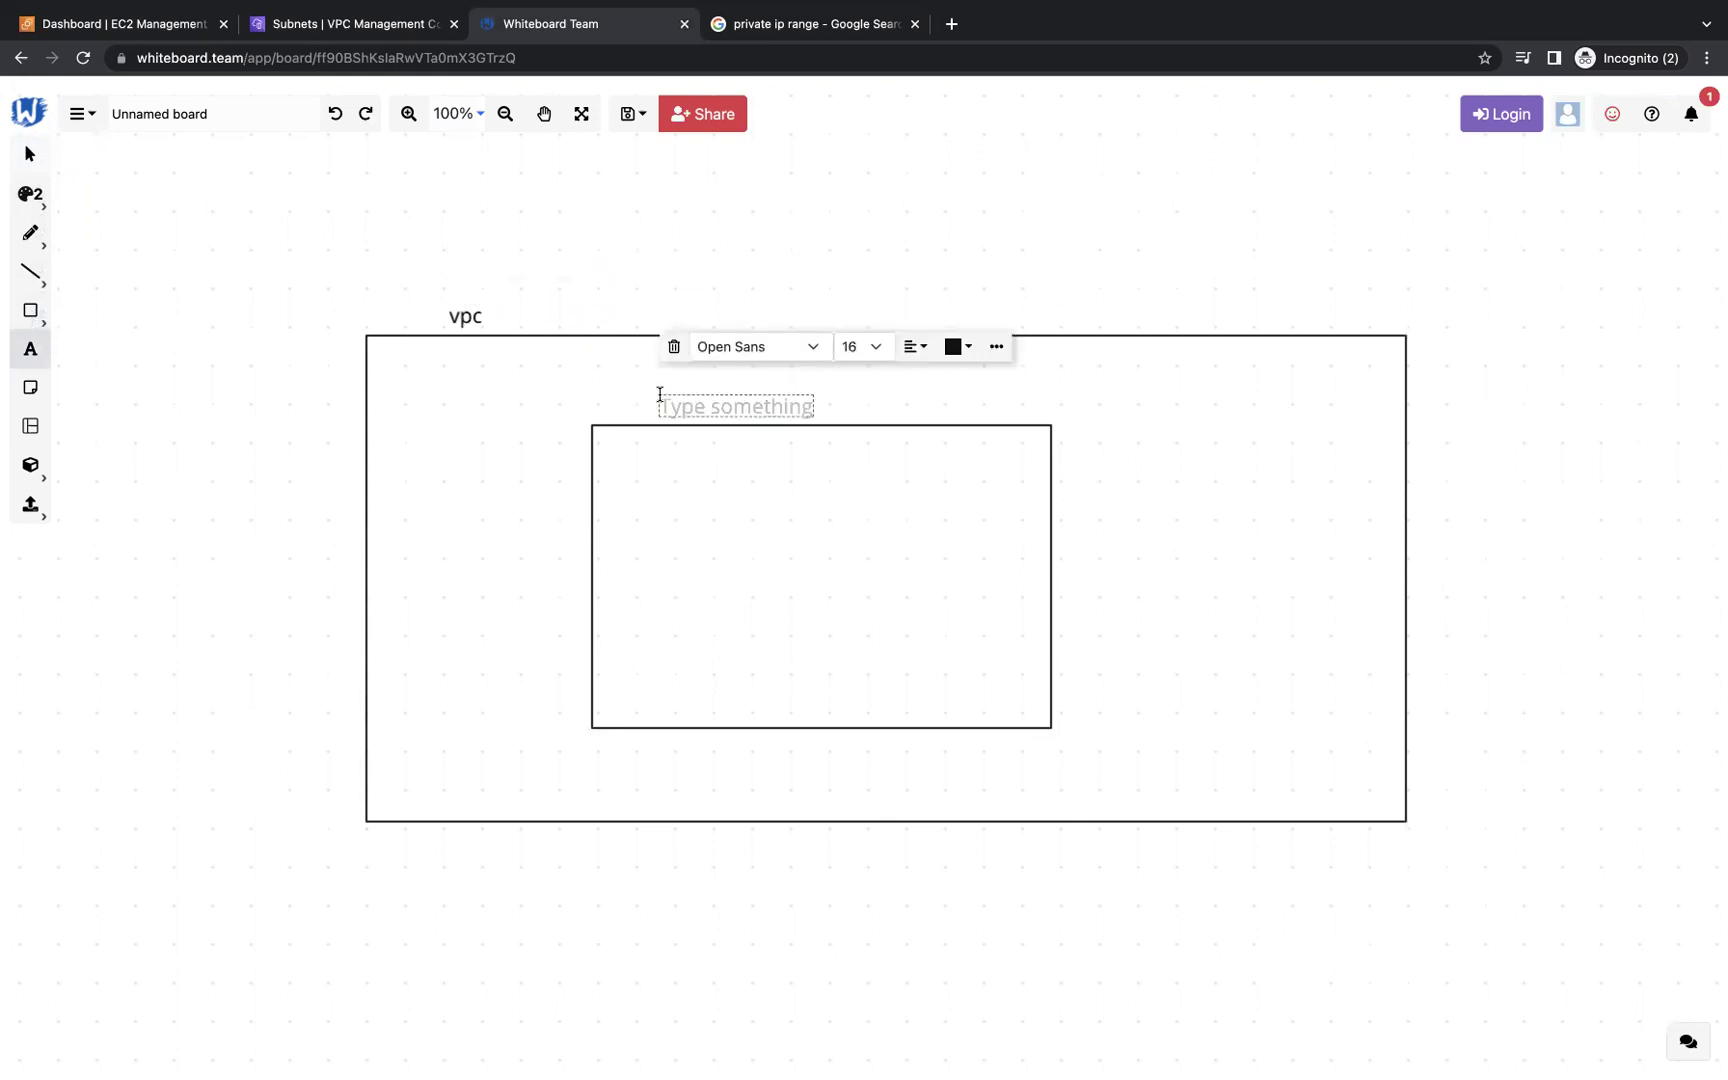
pyautogui.write('public subnet')
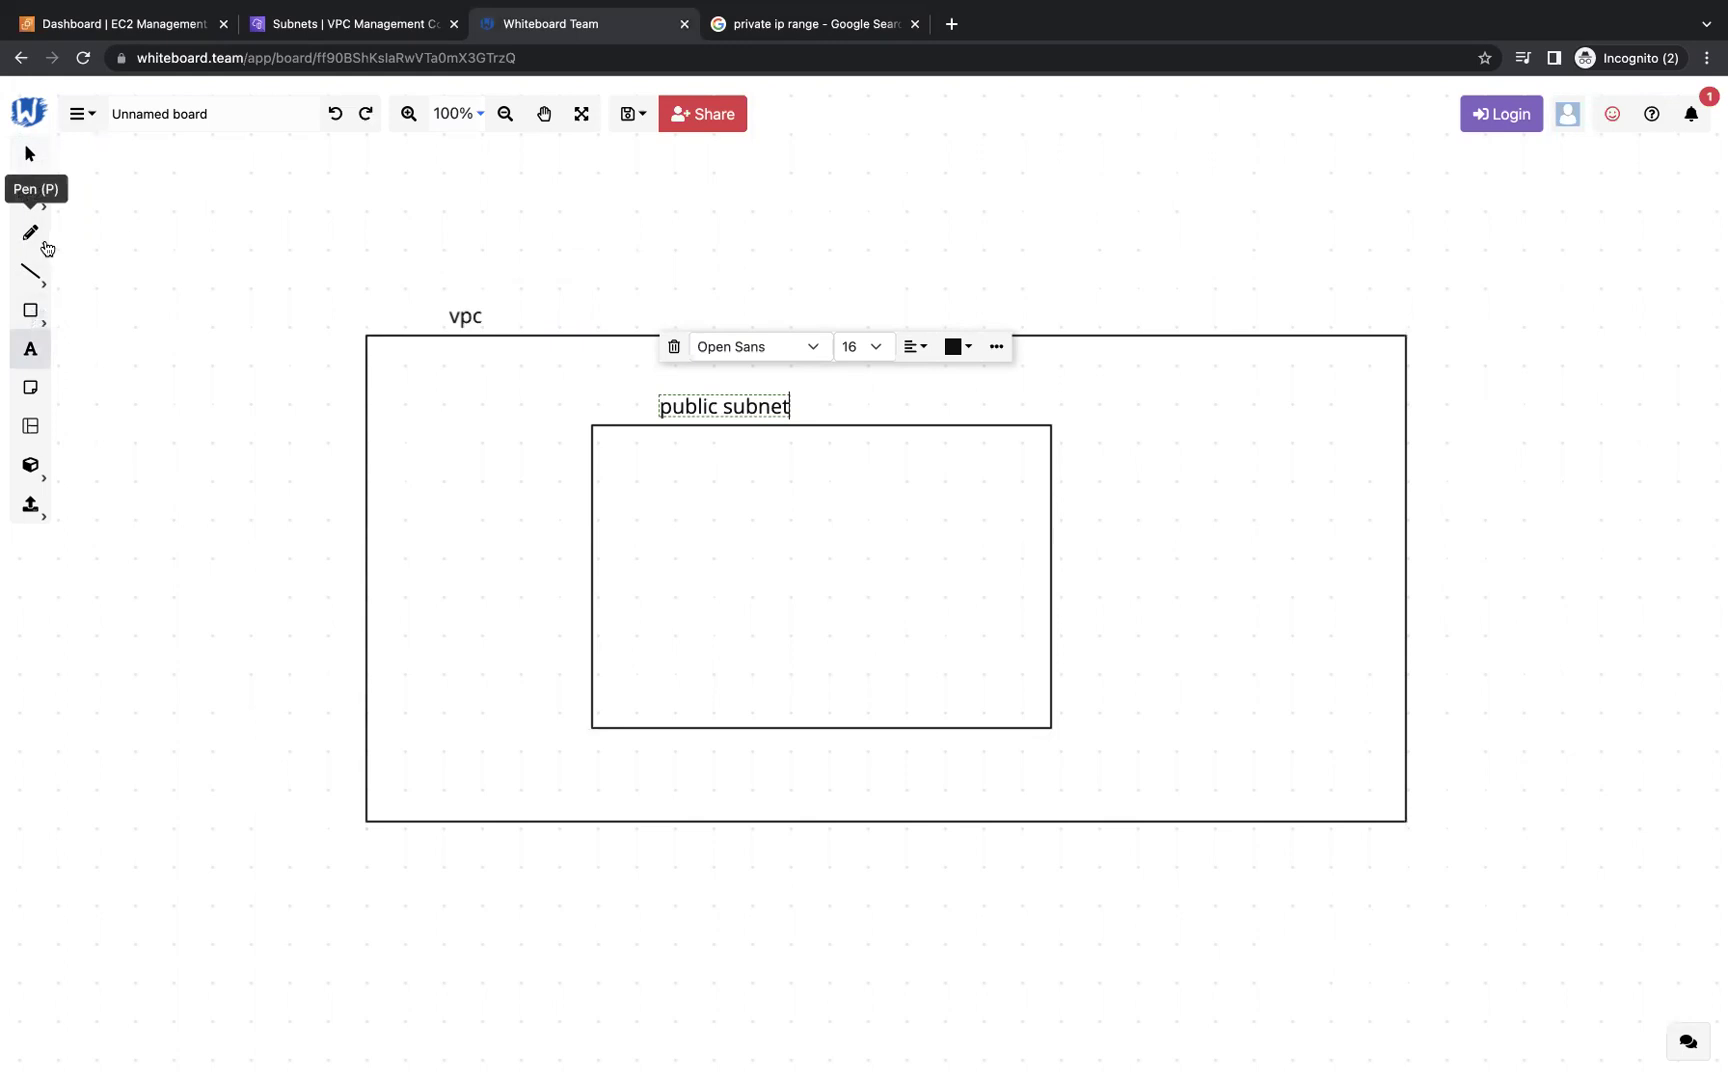
# - With the pen, draw a small freehand shape in the upper-left part of the public subnet rectangle
pyautogui.click(32, 236)
pyautogui.click(81, 248)
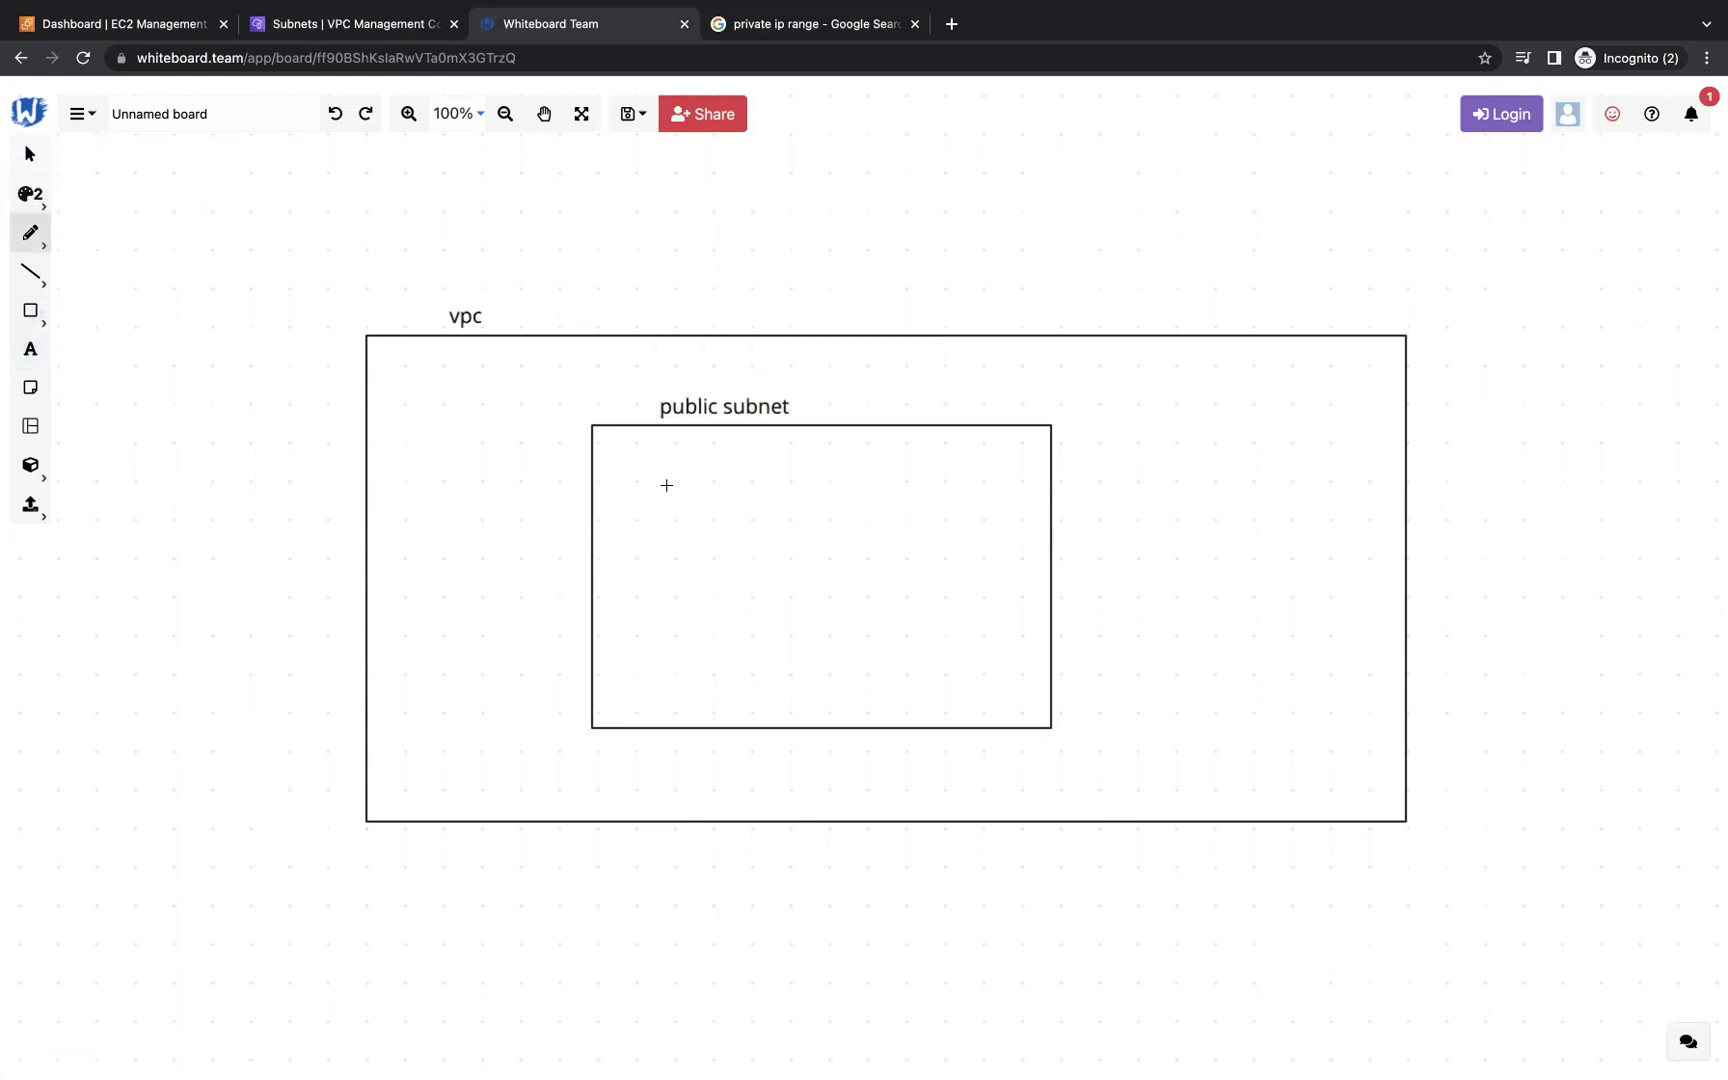
pyautogui.moveTo(664, 483)
pyautogui.mouseDown()
pyautogui.moveTo(663, 525)
pyautogui.moveTo(725, 525)
pyautogui.moveTo(737, 490)
pyautogui.moveTo(733, 465)
pyautogui.moveTo(662, 466)
pyautogui.moveTo(665, 487)
pyautogui.mouseUp()
# - Switch to the AWS console, search the services for ec2, and open EC2 in a new browser tab
pyautogui.click(340, 31)
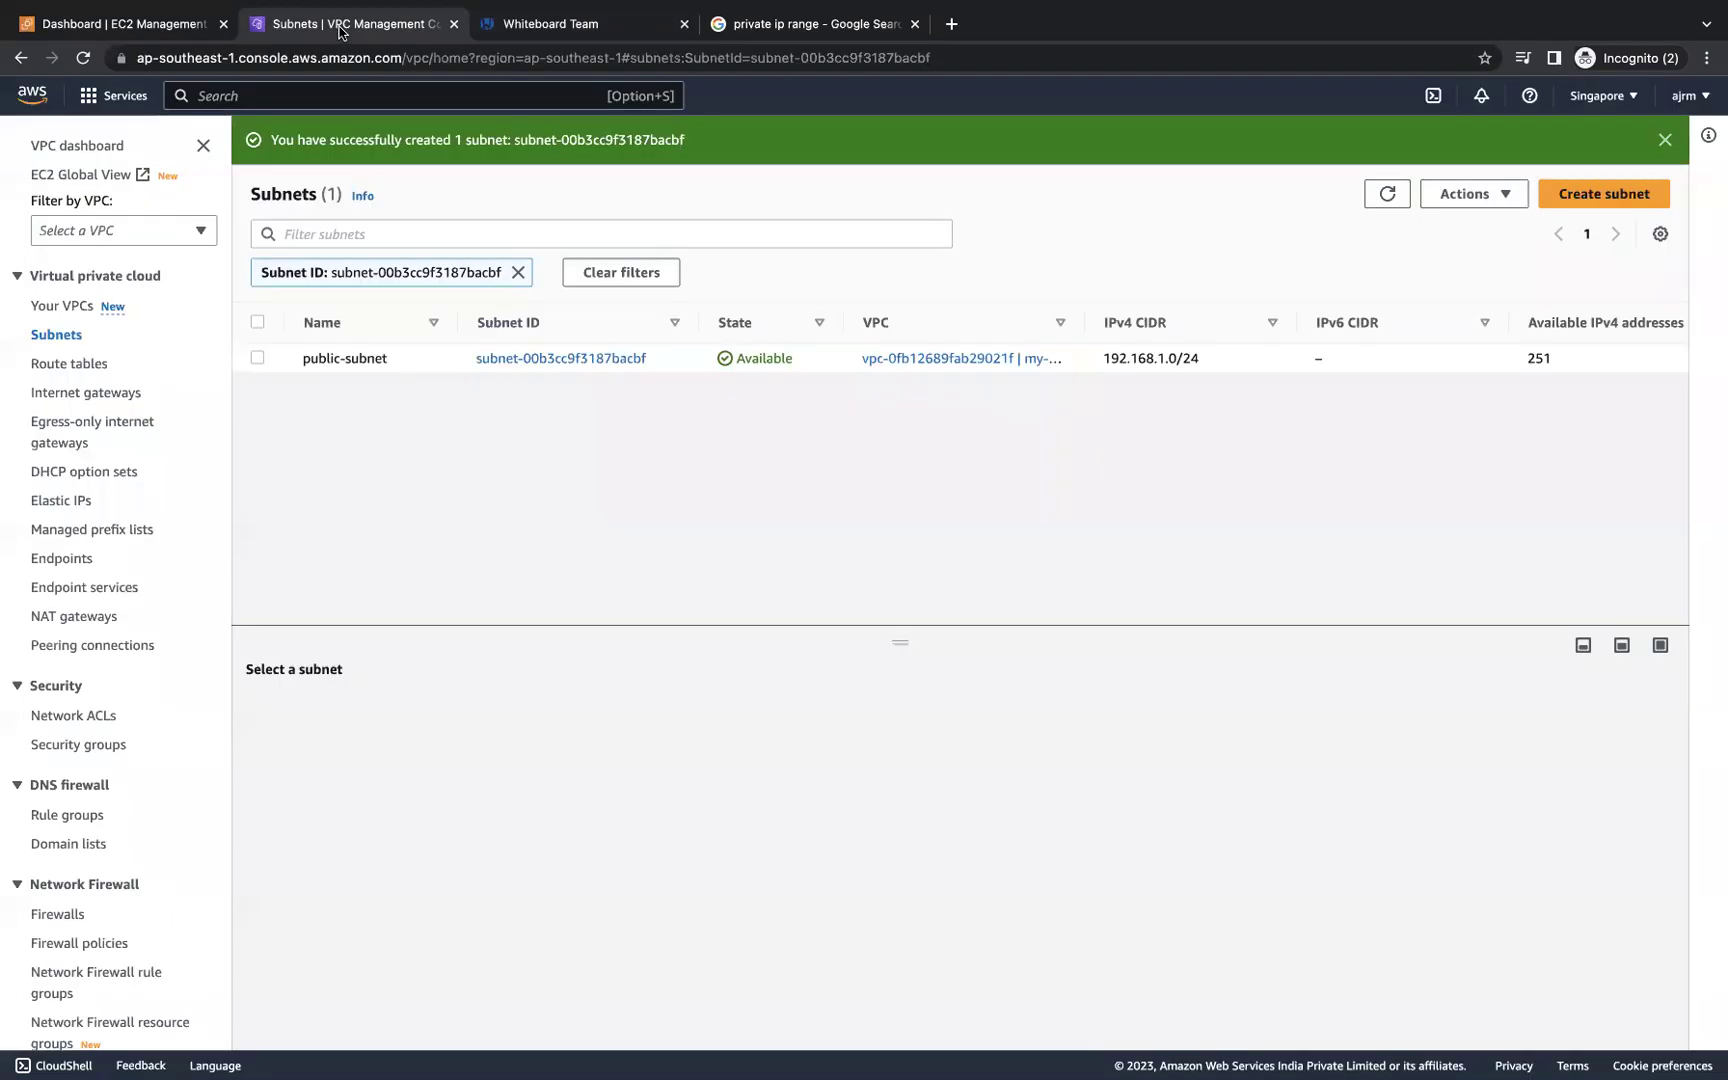
pyautogui.write('ec2')
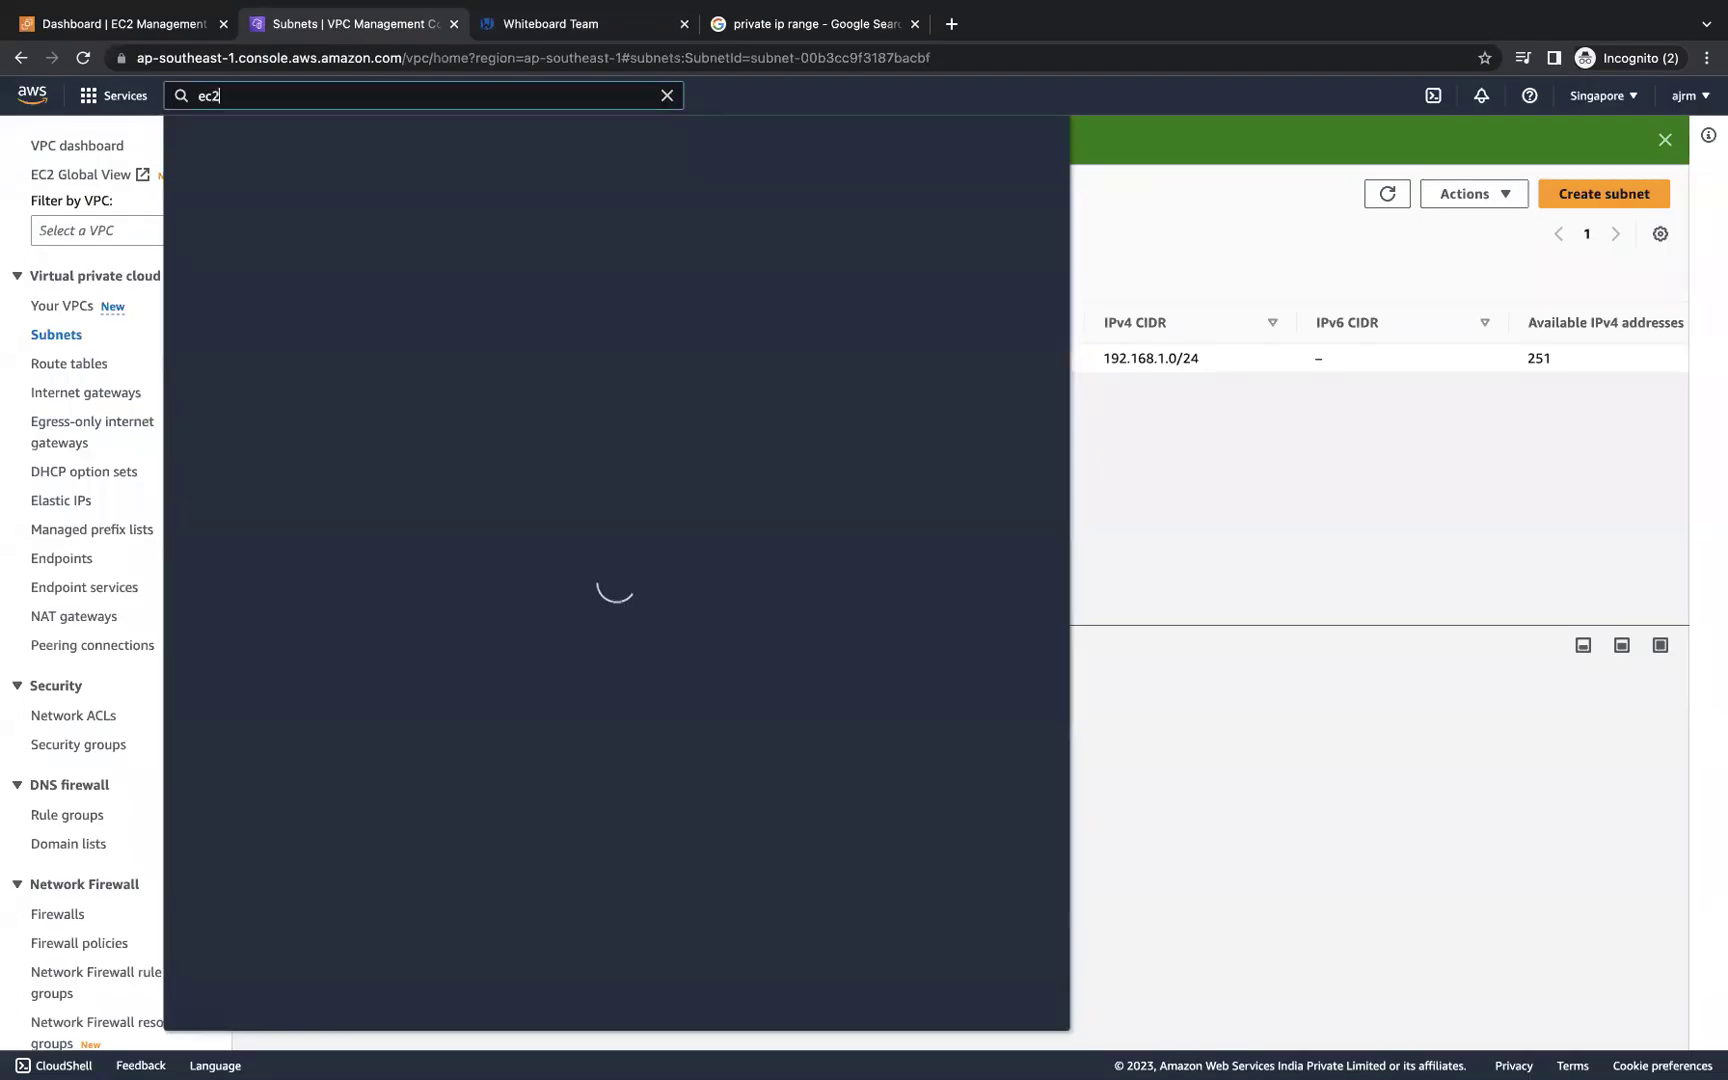
pyautogui.rightClick(477, 241)
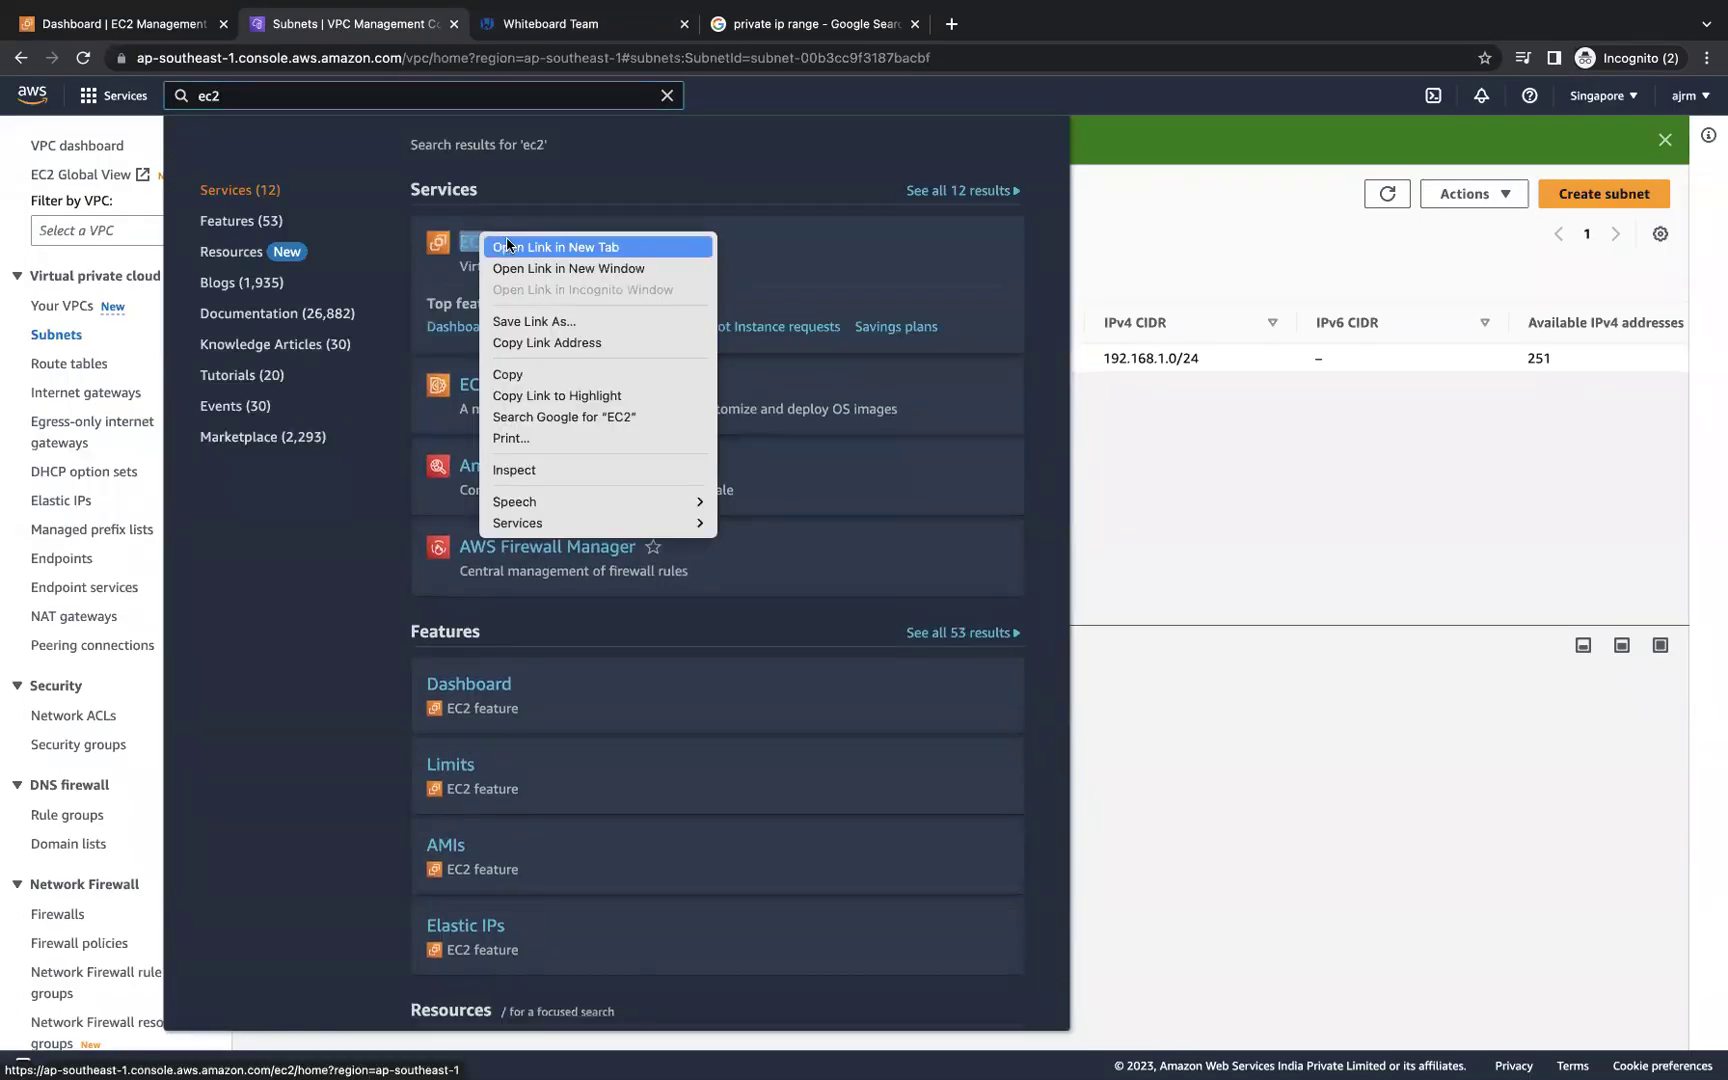
pyautogui.click(490, 242)
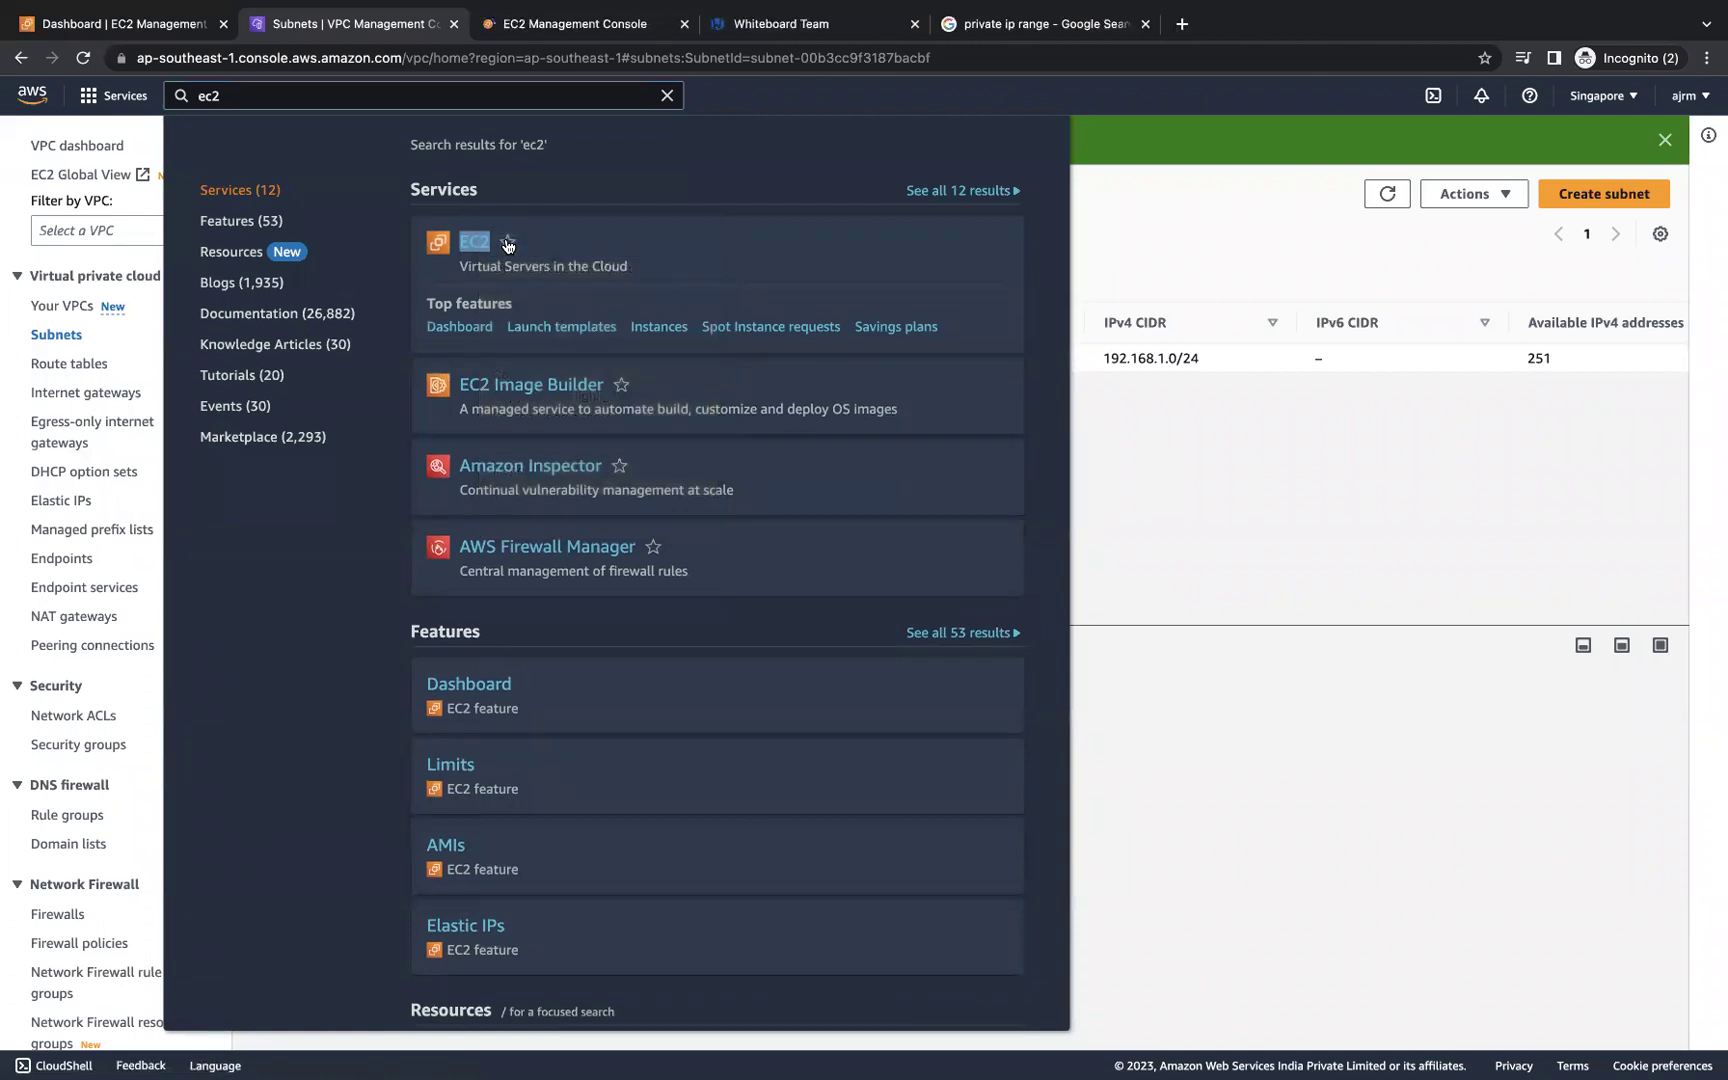
pyautogui.click(580, 28)
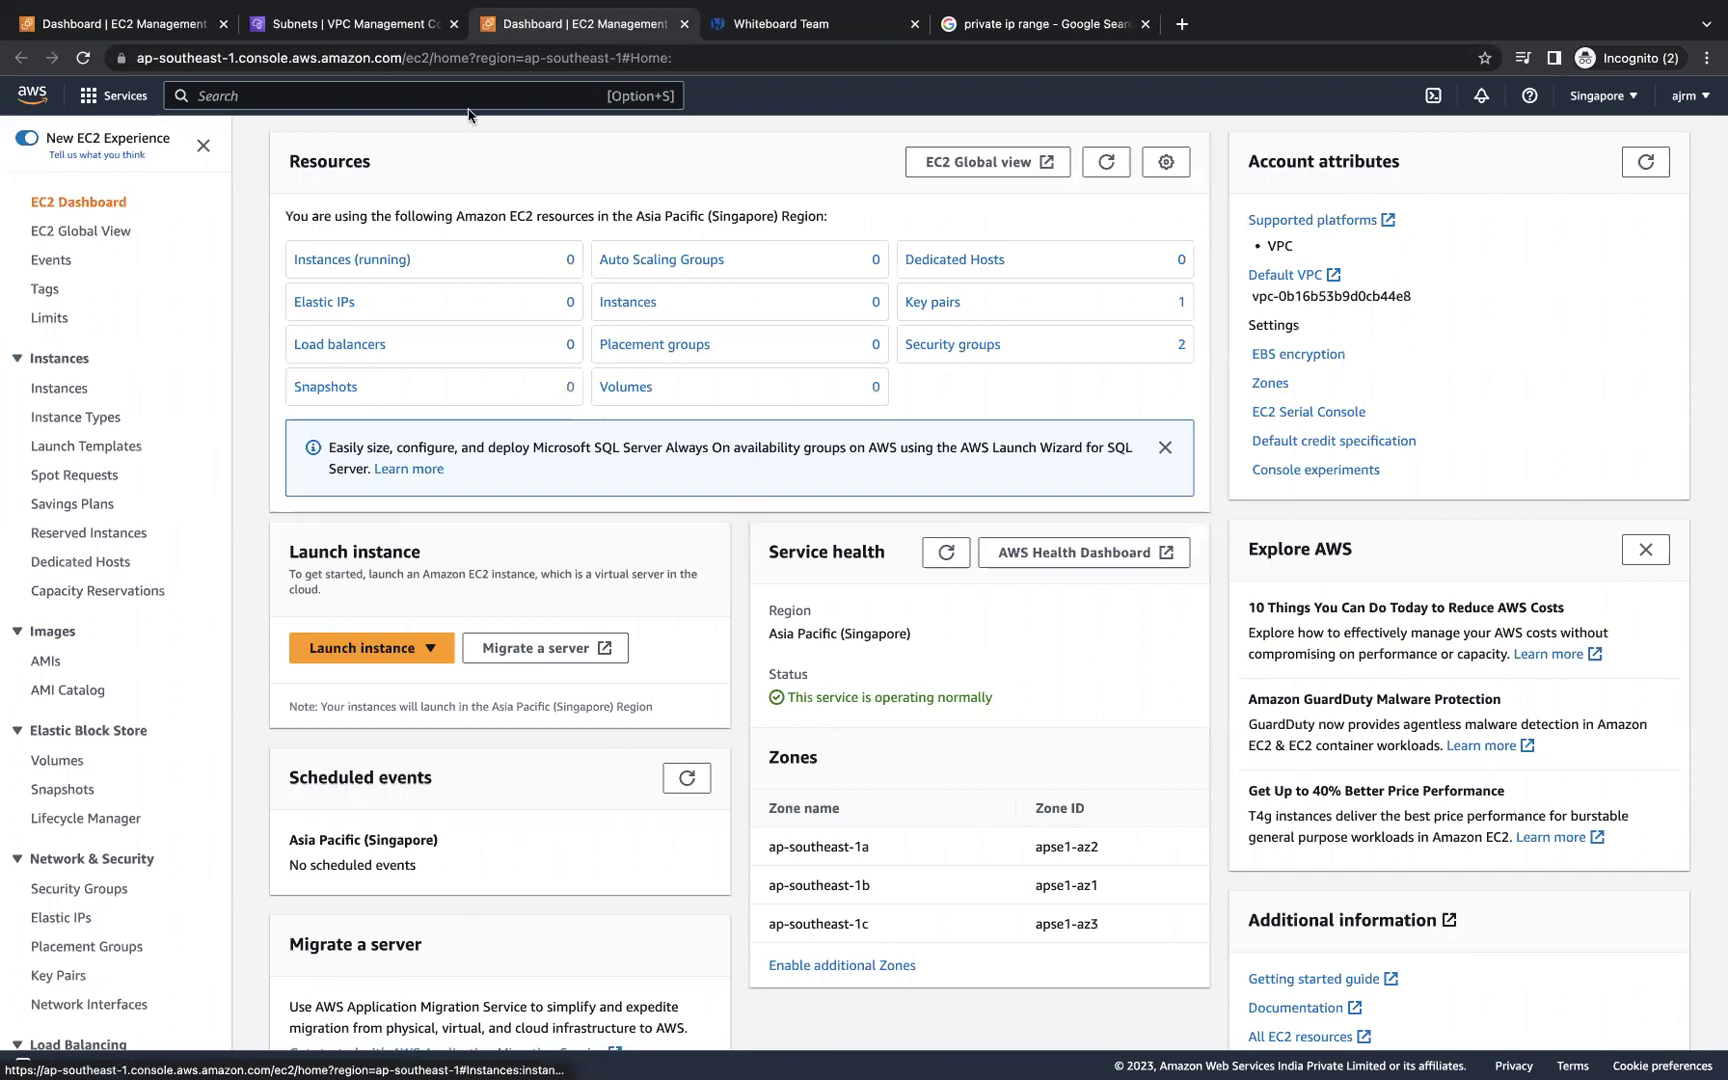
# - Start launching a new EC2 instance and name it webapp
pyautogui.click(385, 650)
pyautogui.click(389, 679)
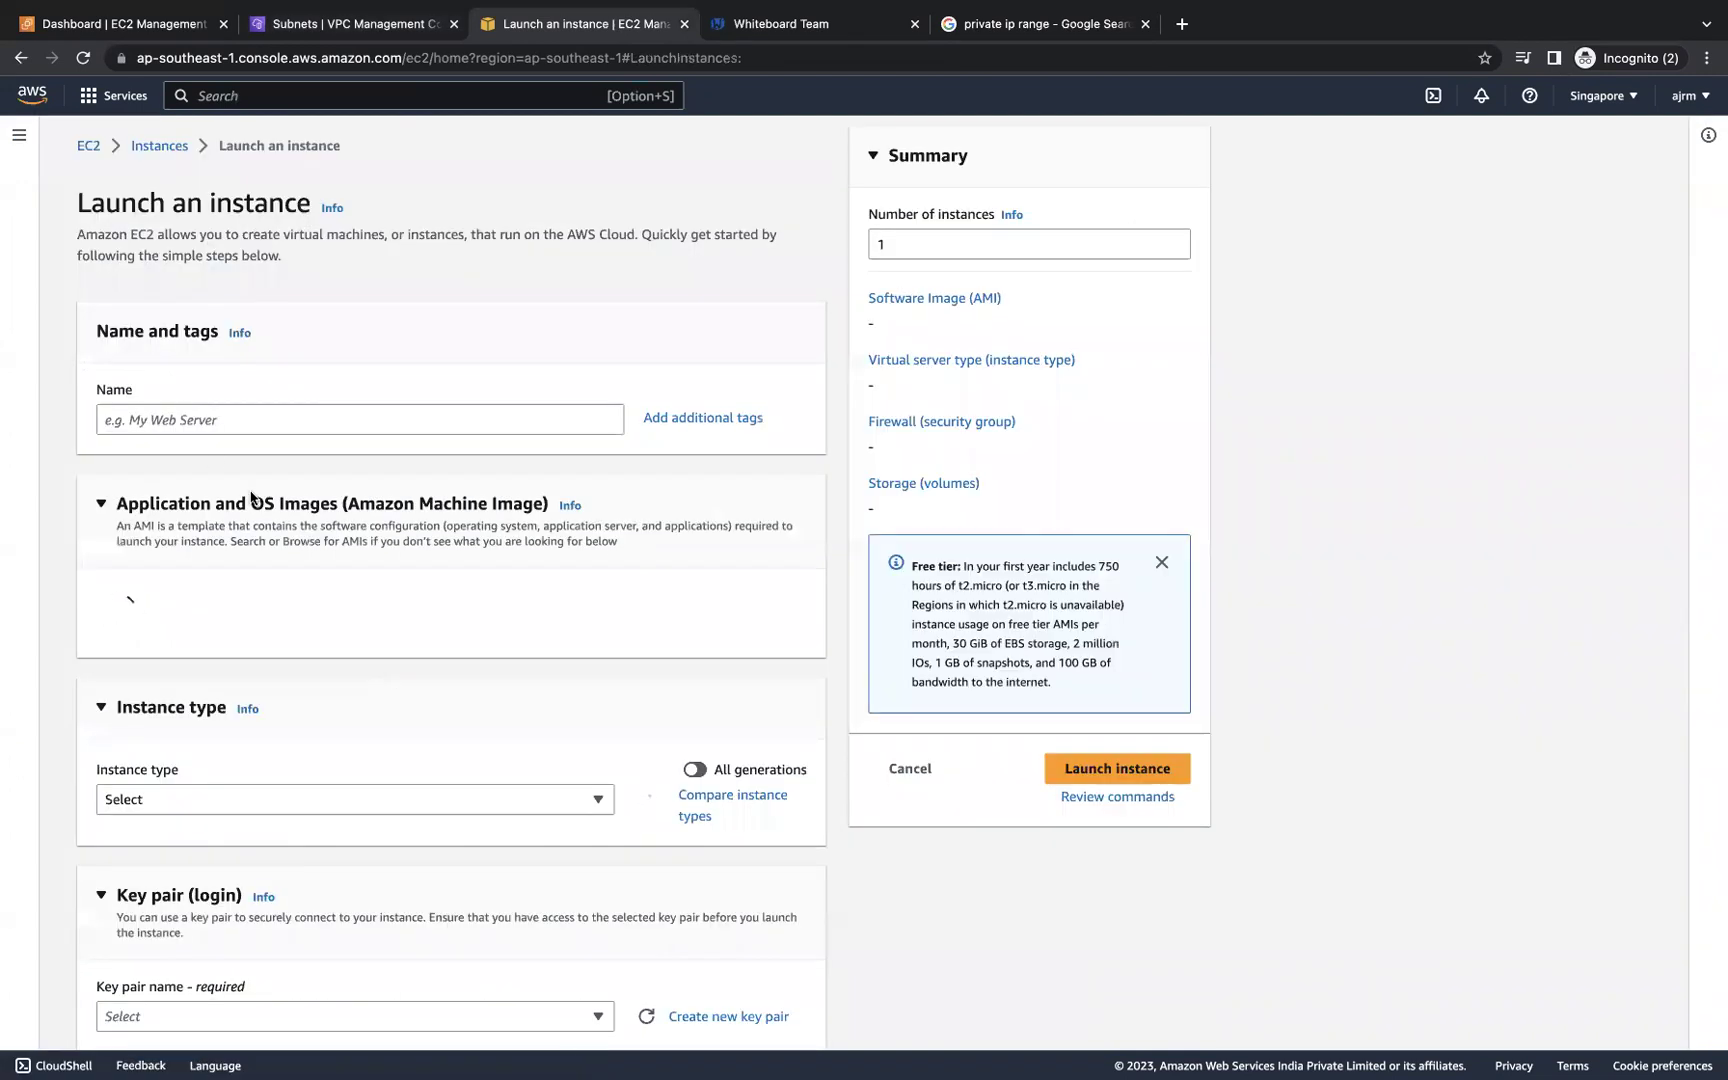
pyautogui.click(160, 418)
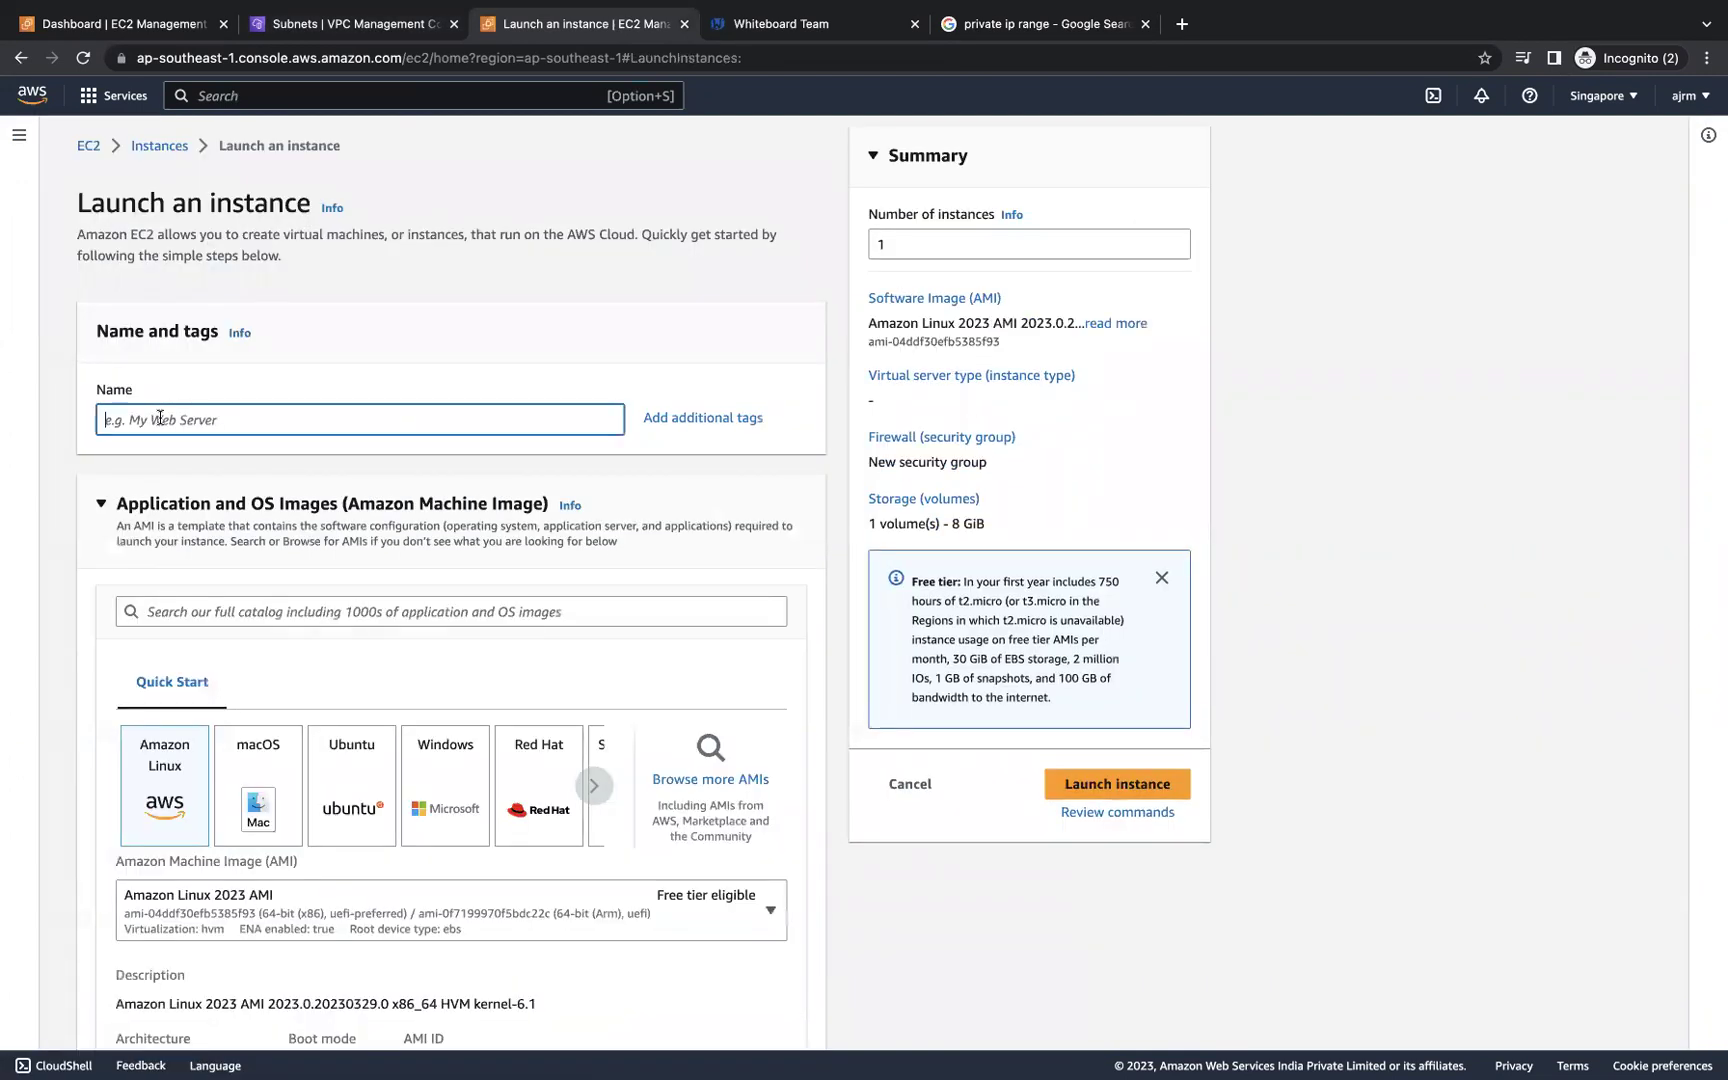
pyautogui.write('webapp')
# - Choose key-singa as the instance's login key pair, keeping Amazon Linux 2023 AMI and t2.micro
pyautogui.scroll(-5, 316, 570)
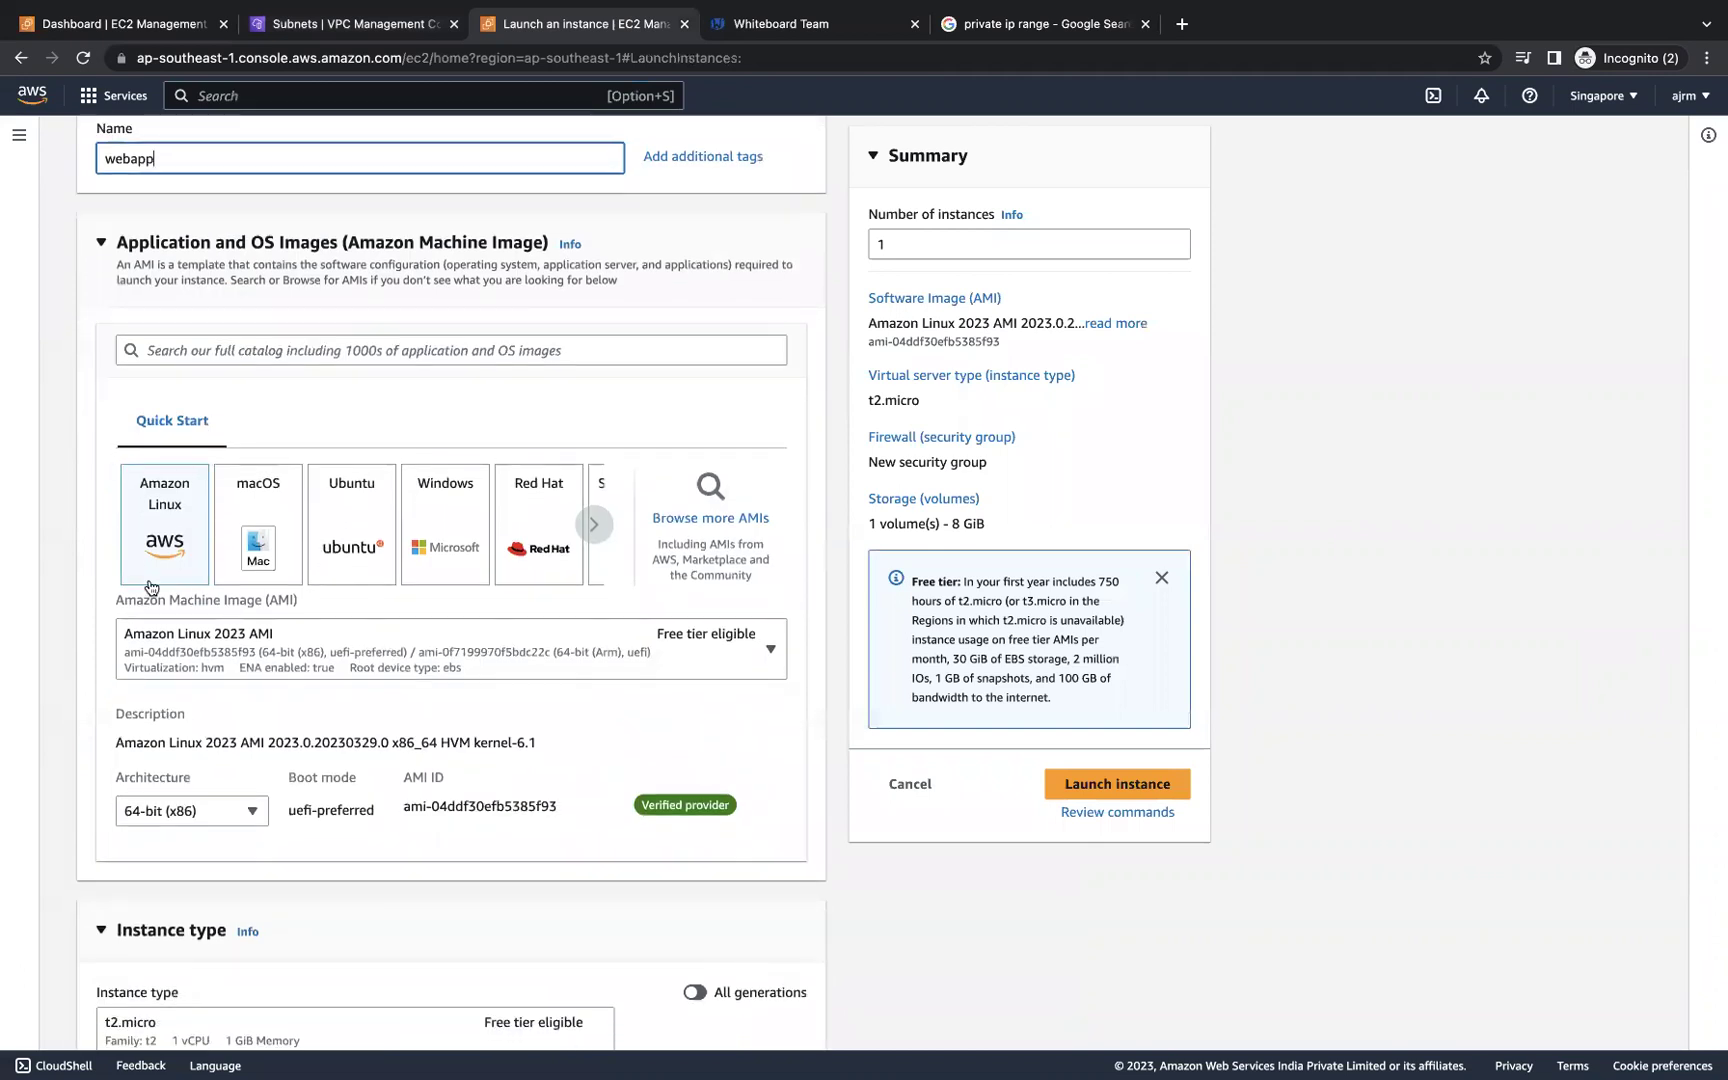
pyautogui.scroll(-5, 327, 589)
pyautogui.scroll(-4, 446, 631)
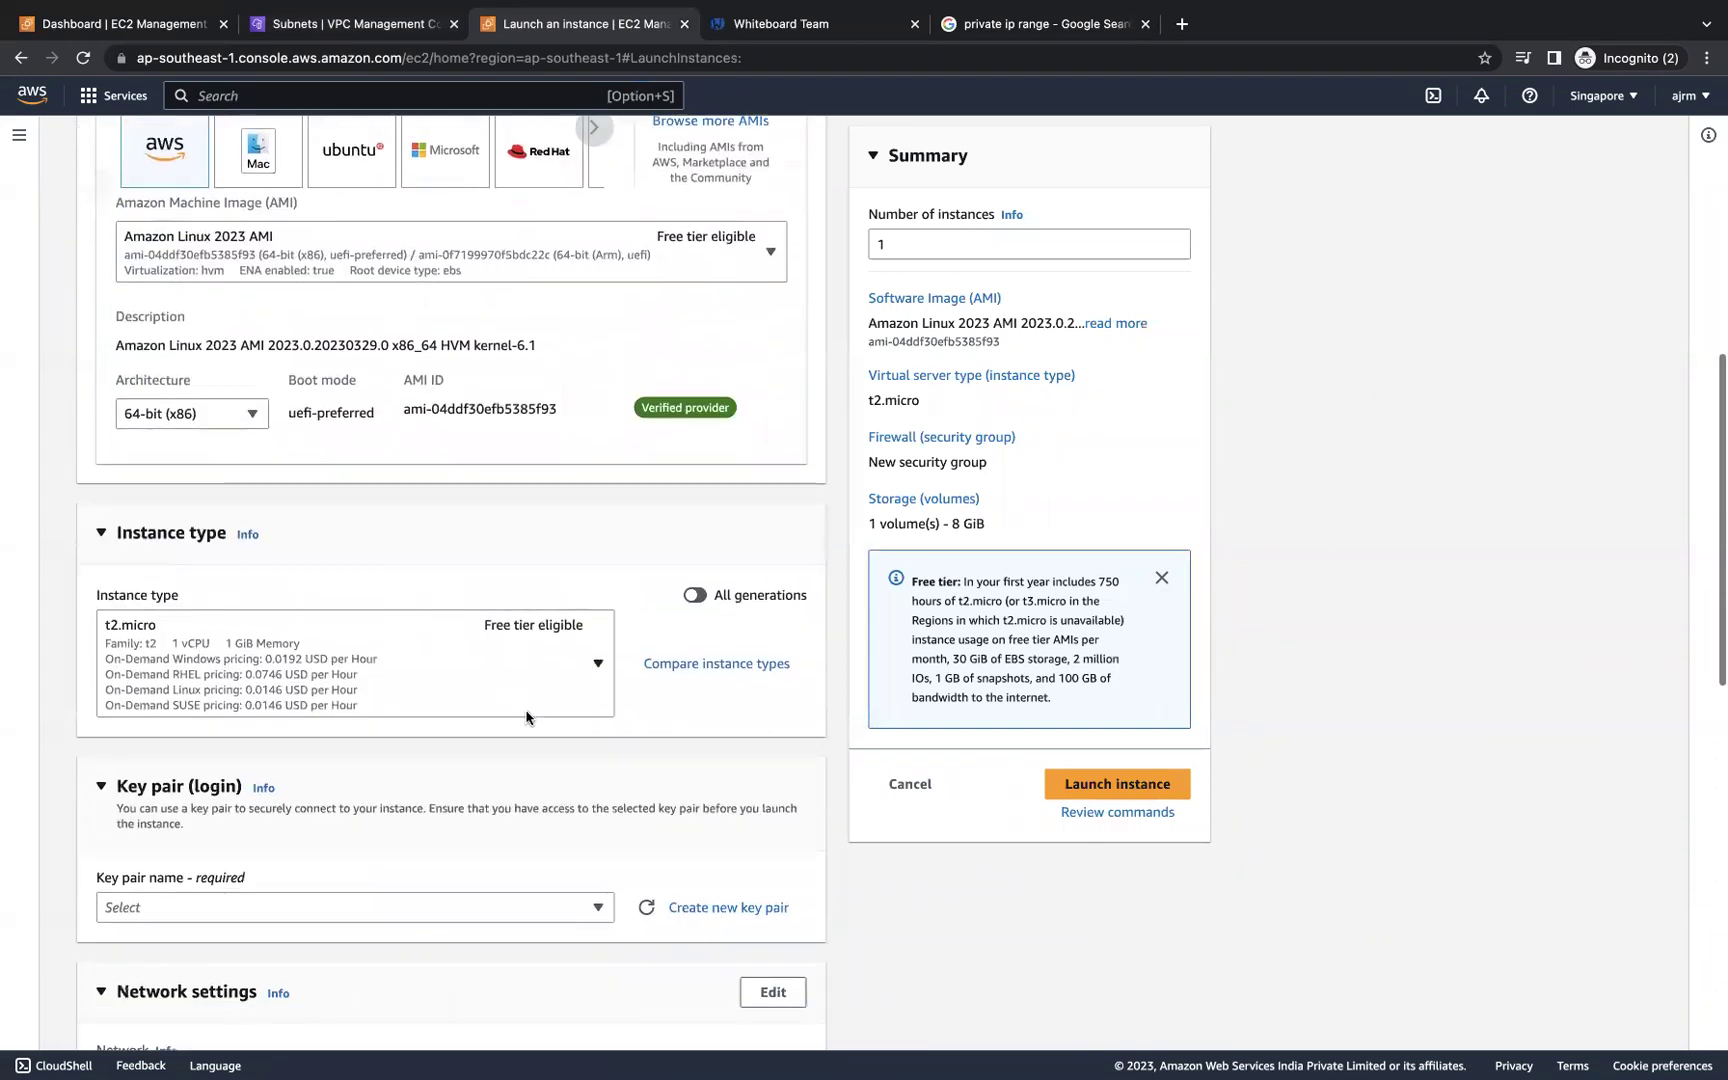
pyautogui.click(538, 627)
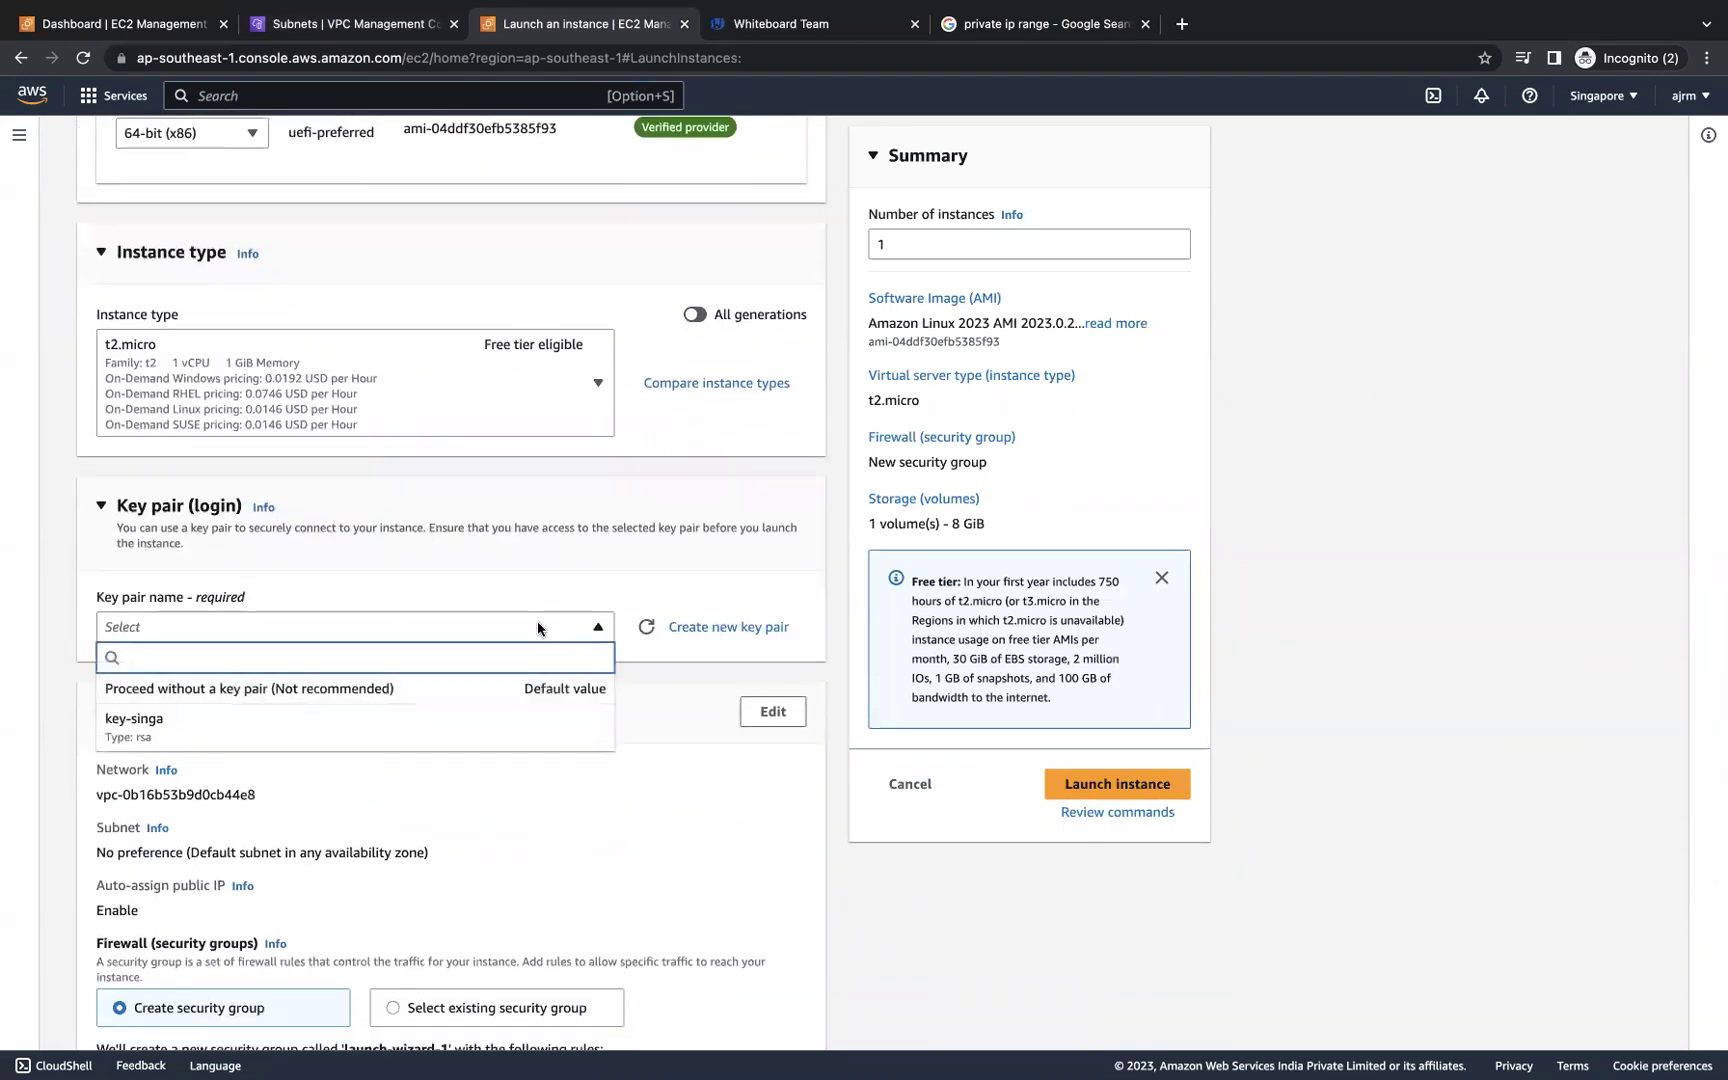
pyautogui.click(303, 722)
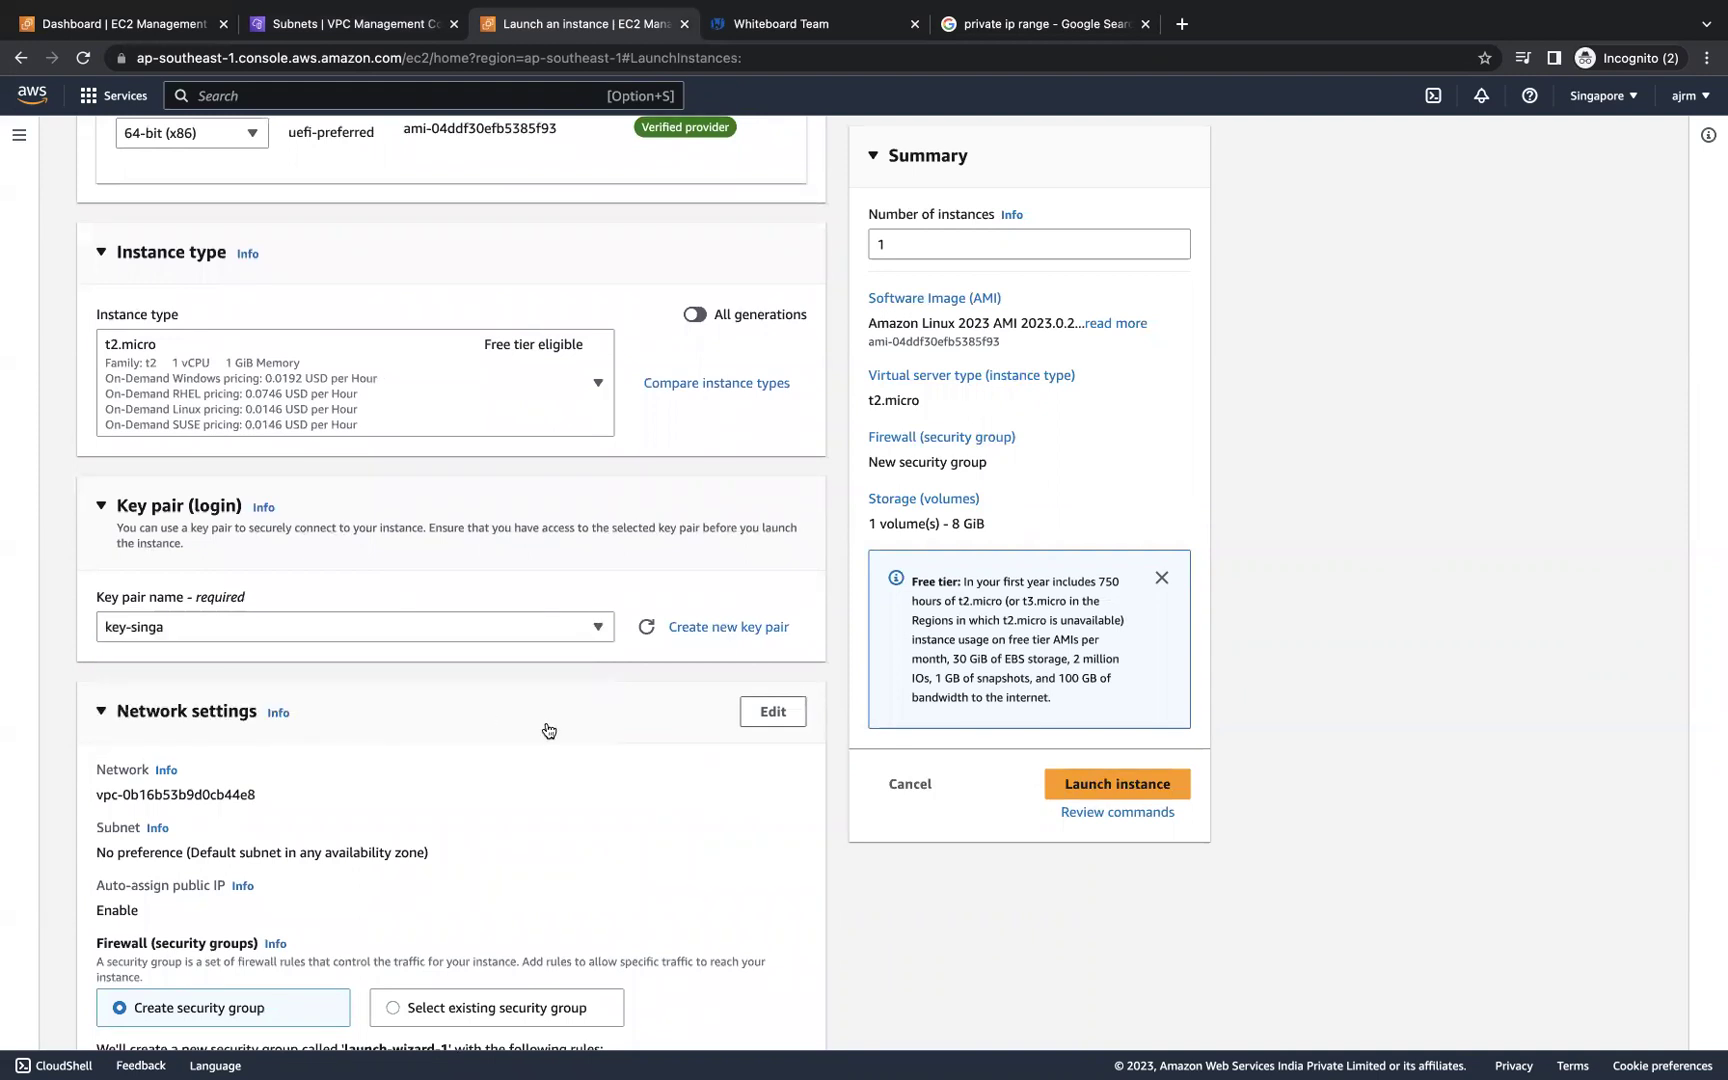
# - Edit the instance's network settings and choose my-vpc (192.168.0.0/16) as its VPC
pyautogui.scroll(-1, 546, 729)
pyautogui.scroll(-2, 548, 729)
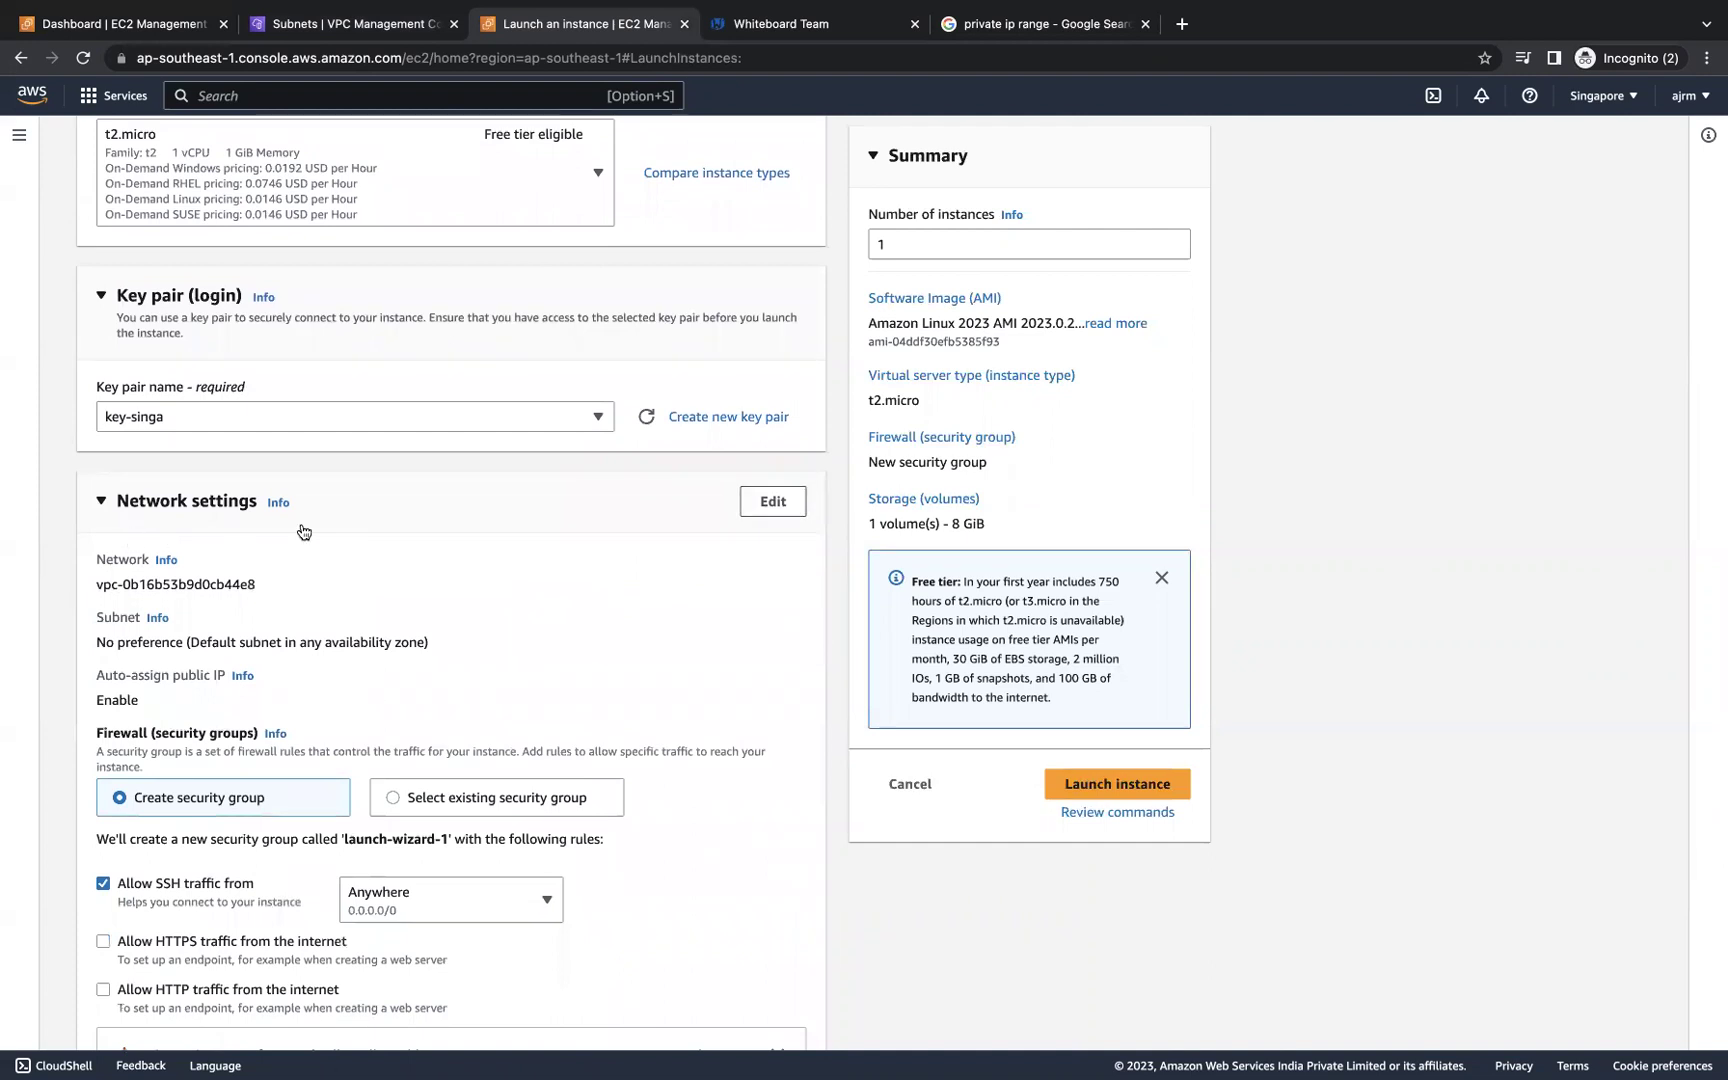
pyautogui.click(791, 505)
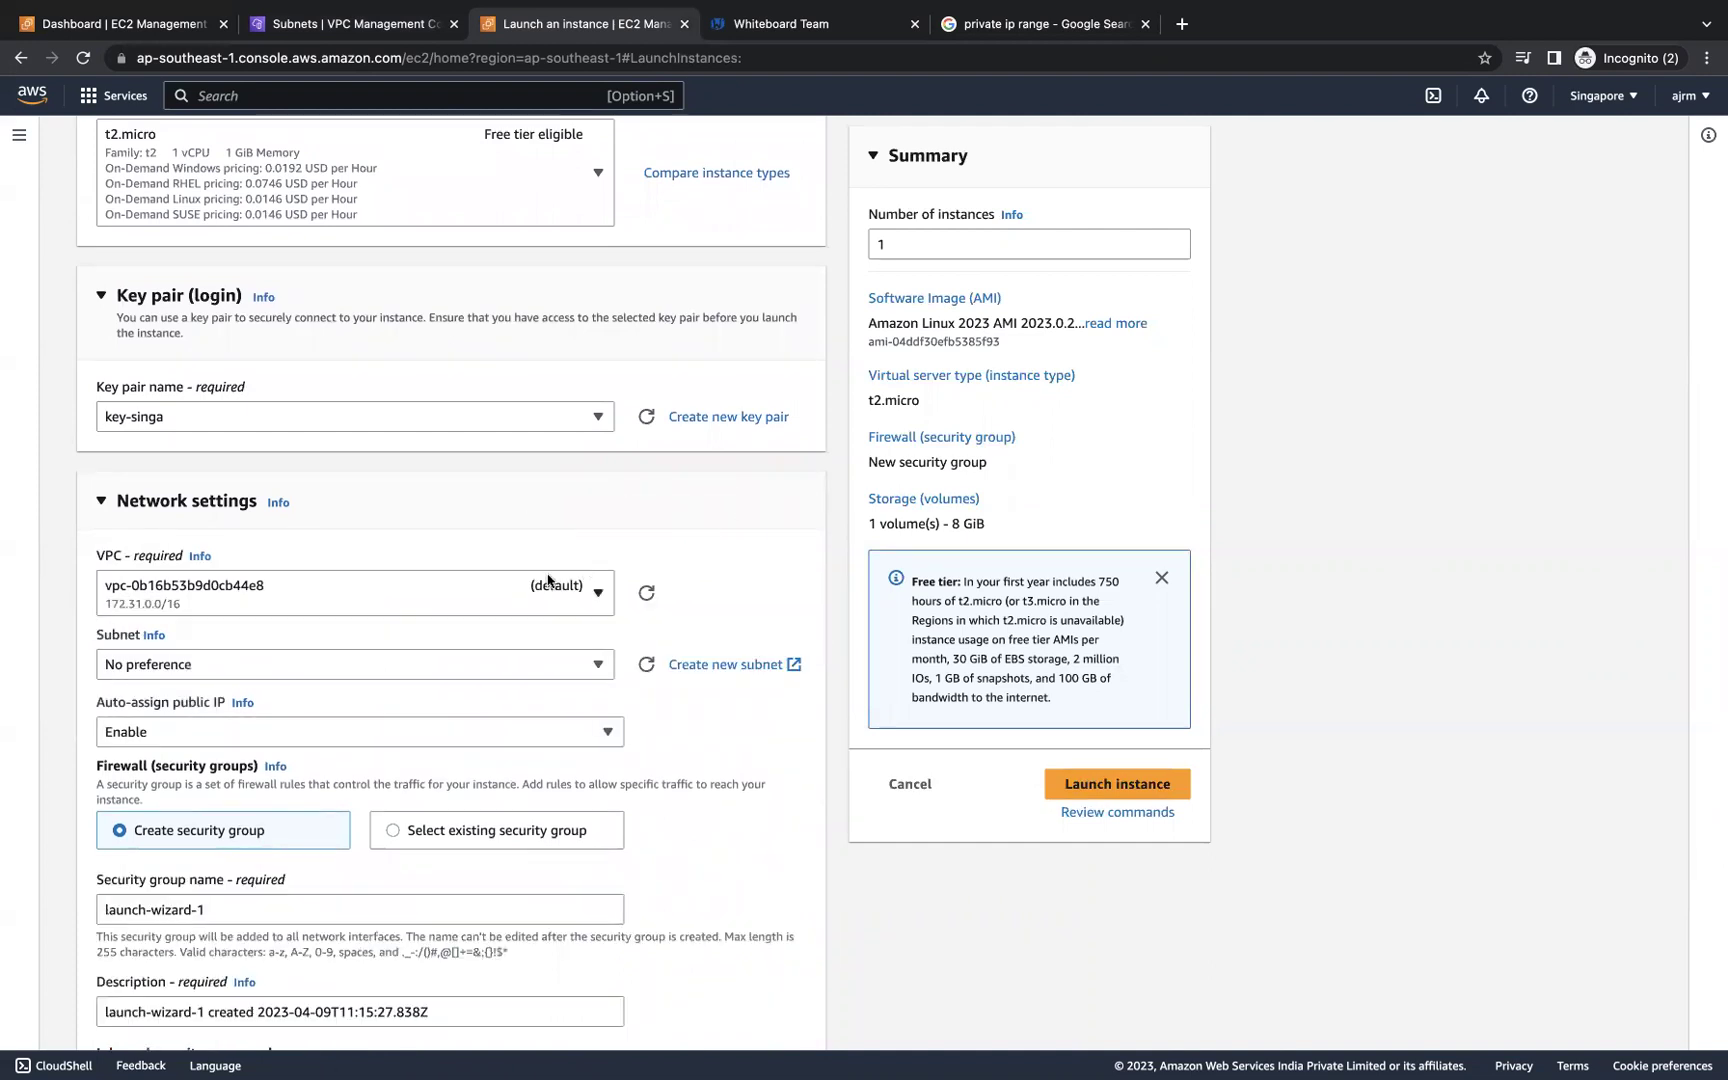
pyautogui.click(458, 605)
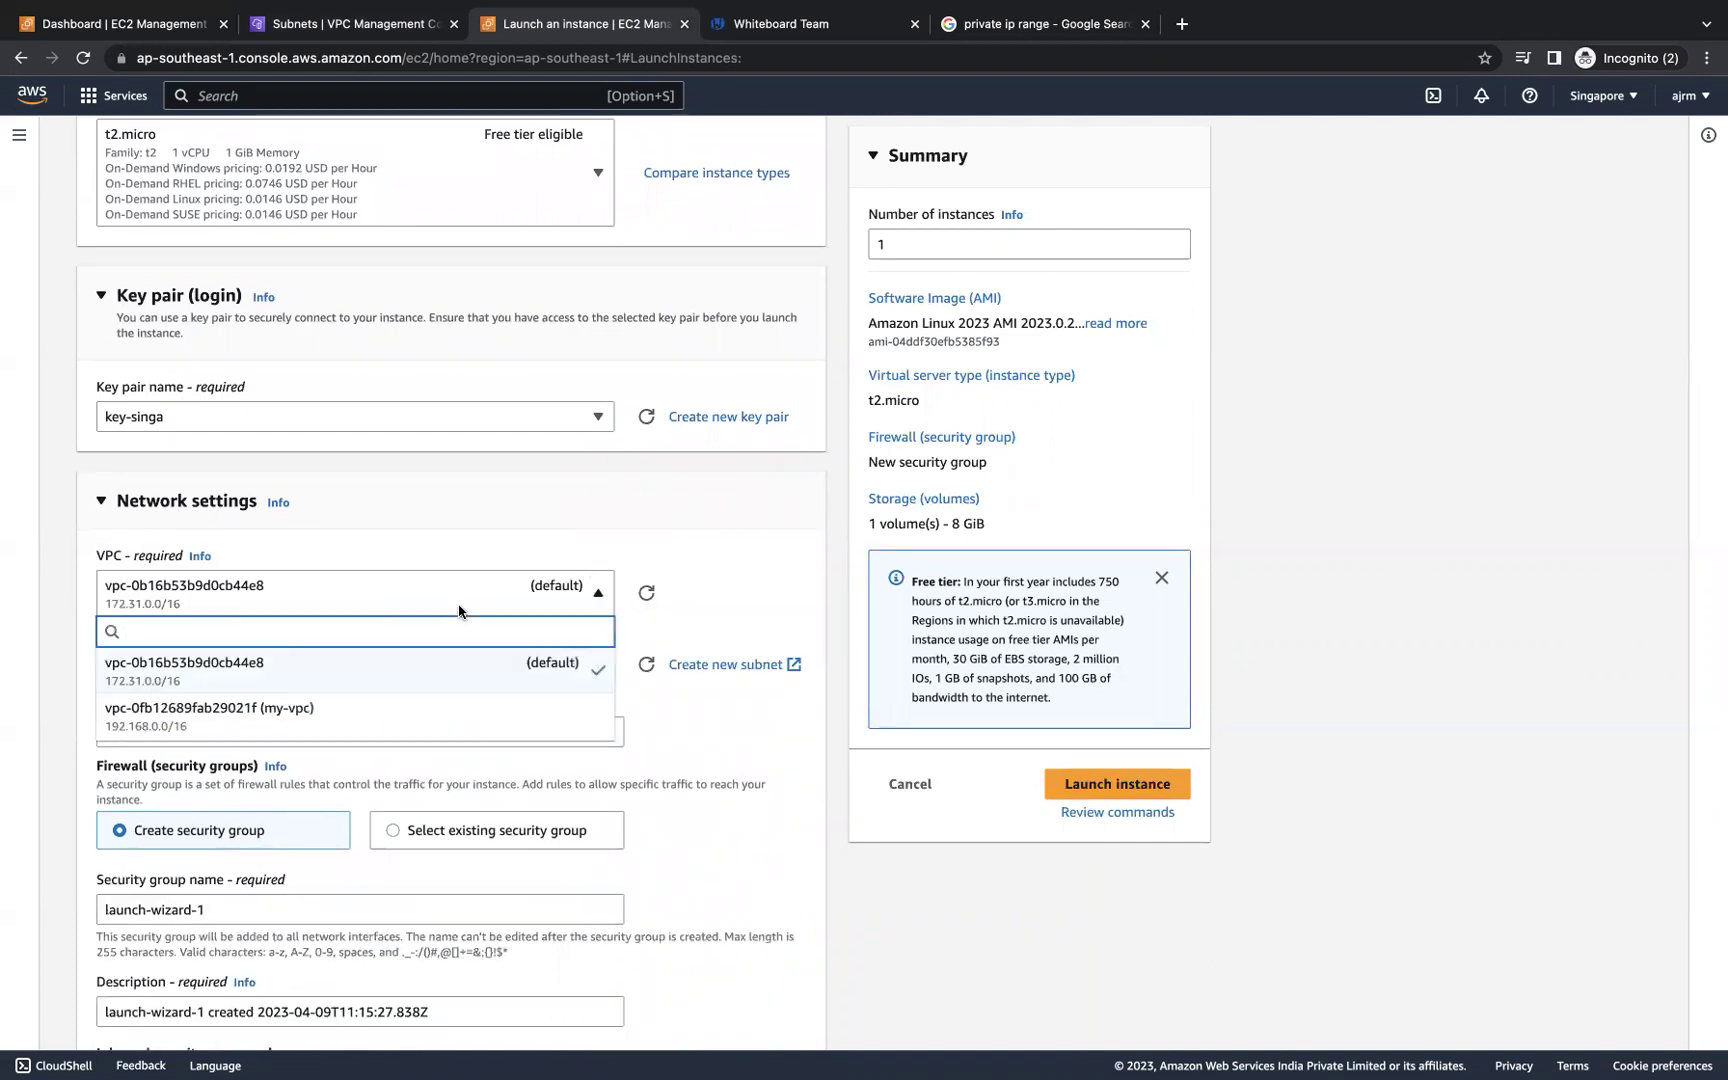
pyautogui.click(355, 710)
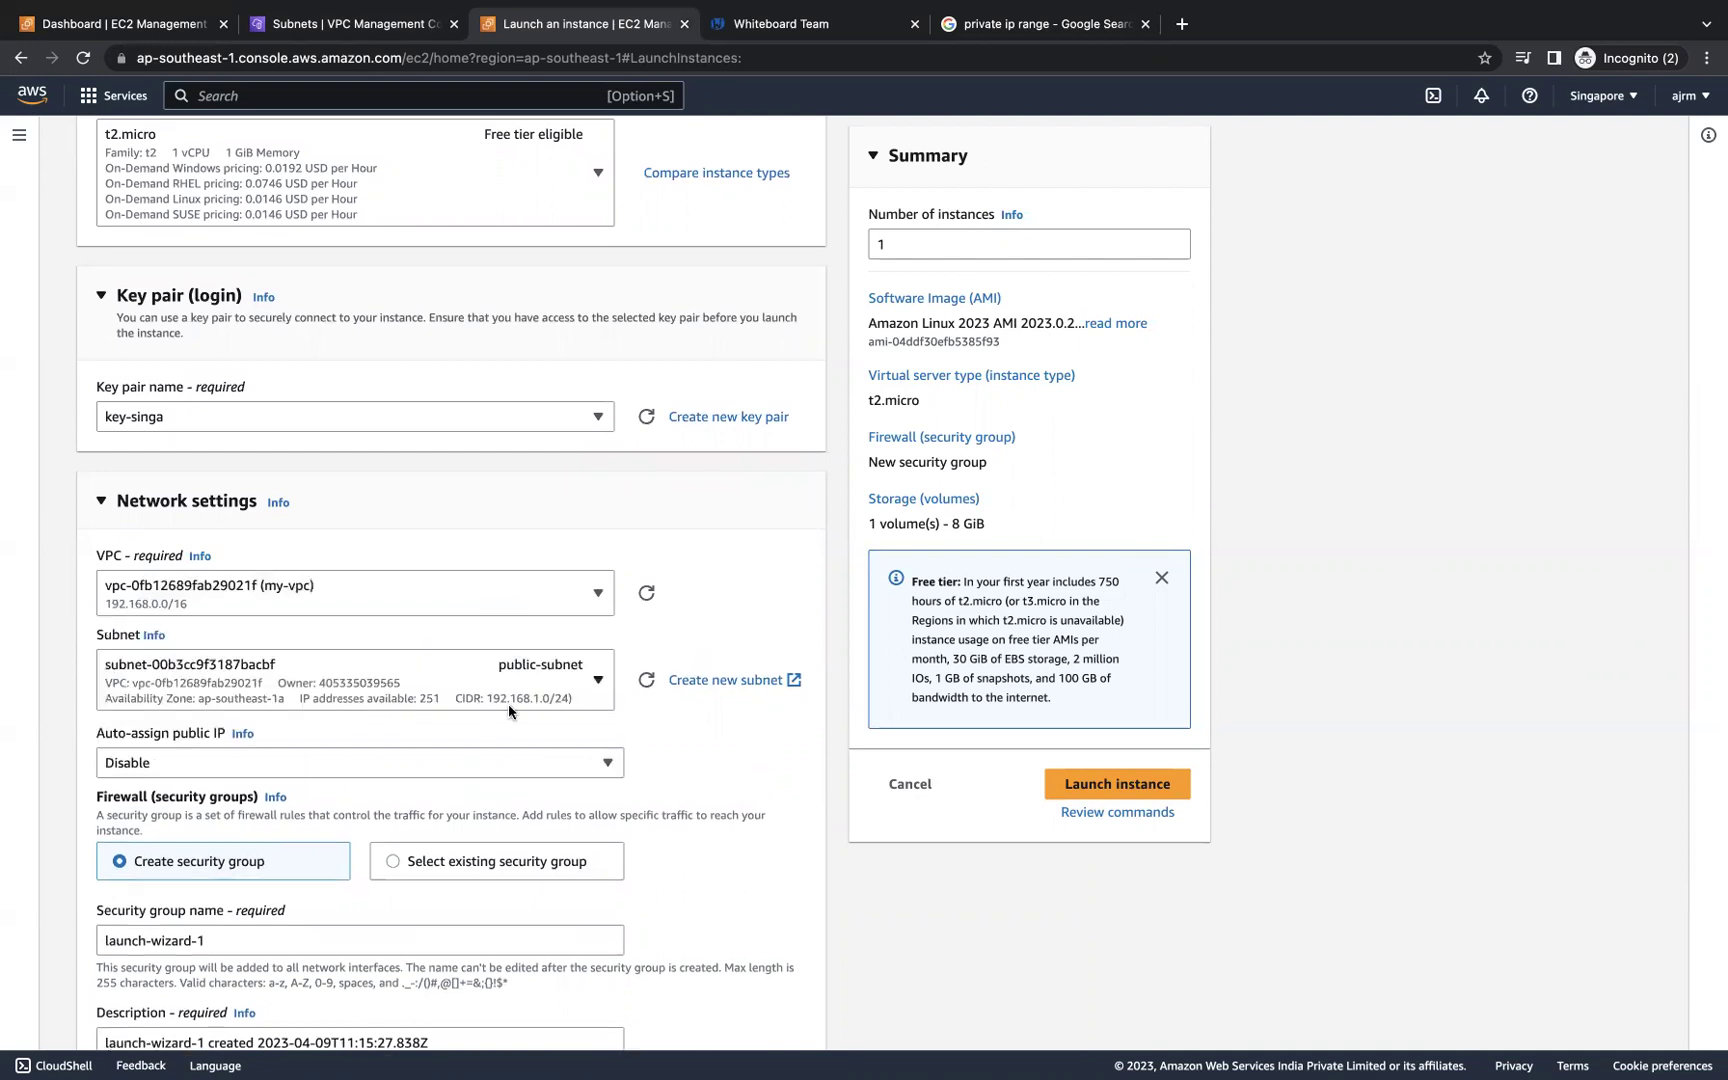
# - Enable auto-assigning a public IP for the instance
pyautogui.scroll(-3, 508, 703)
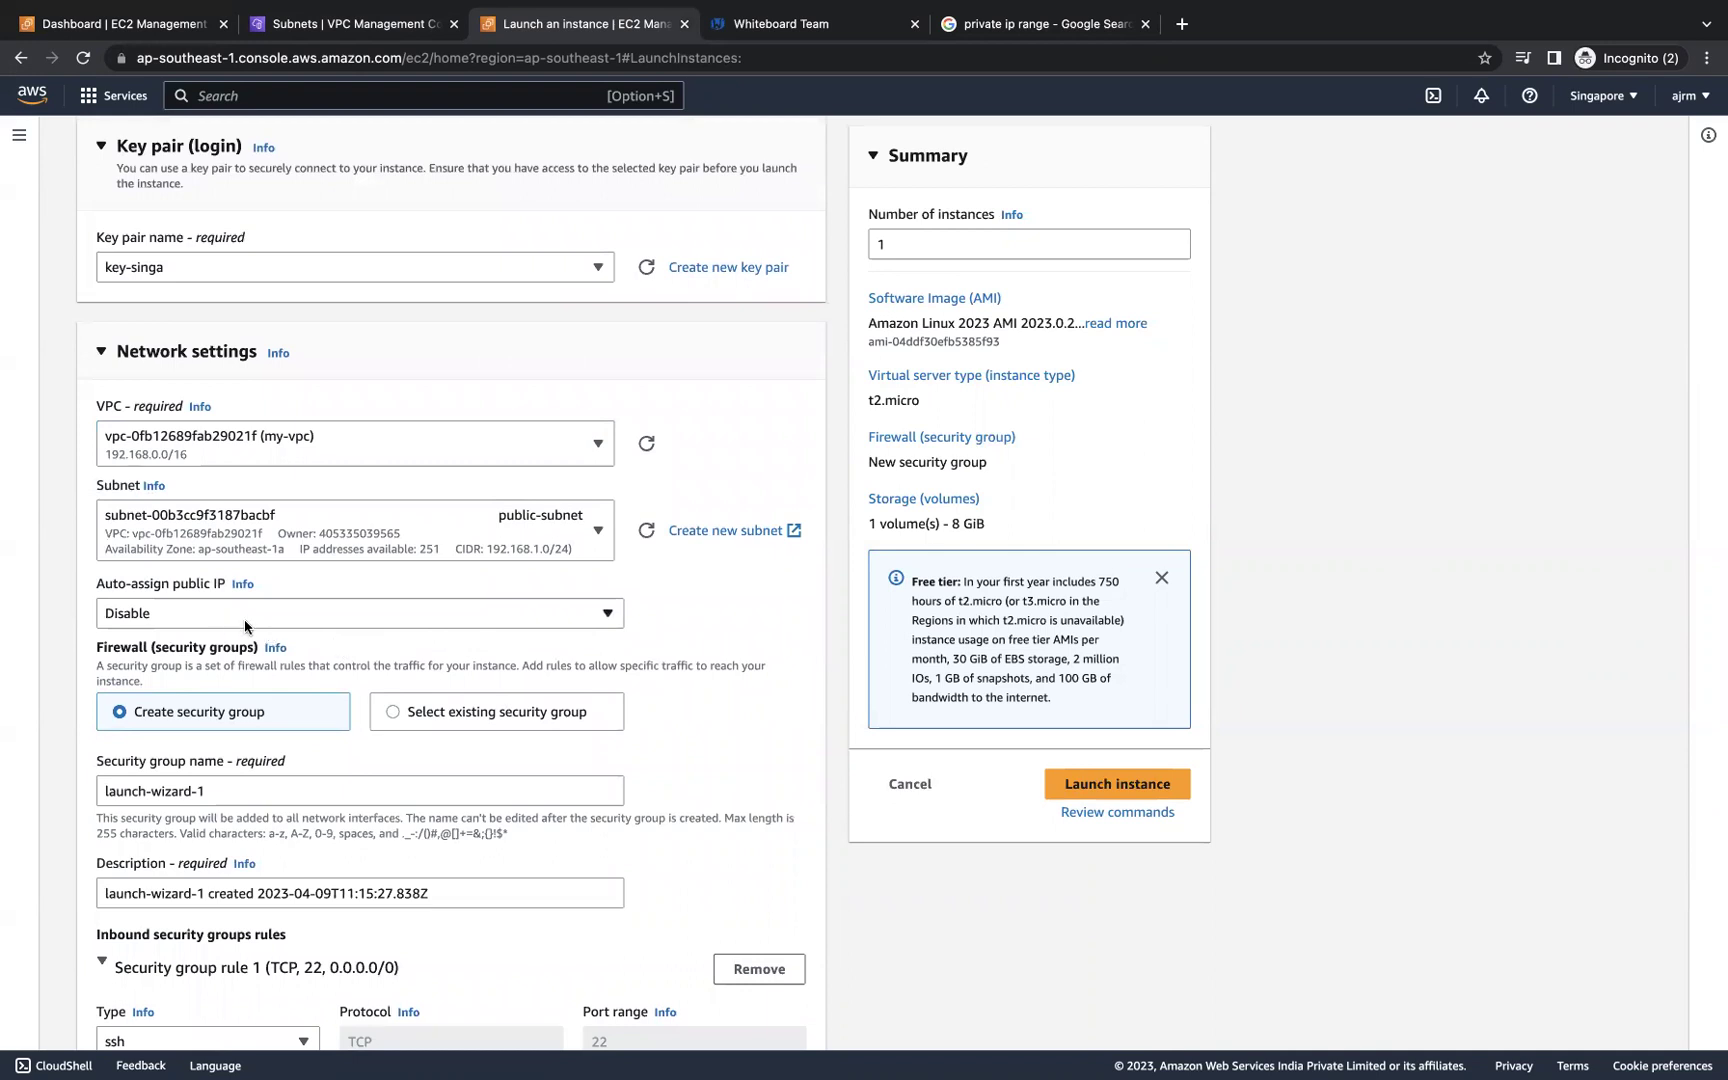
pyautogui.click(362, 614)
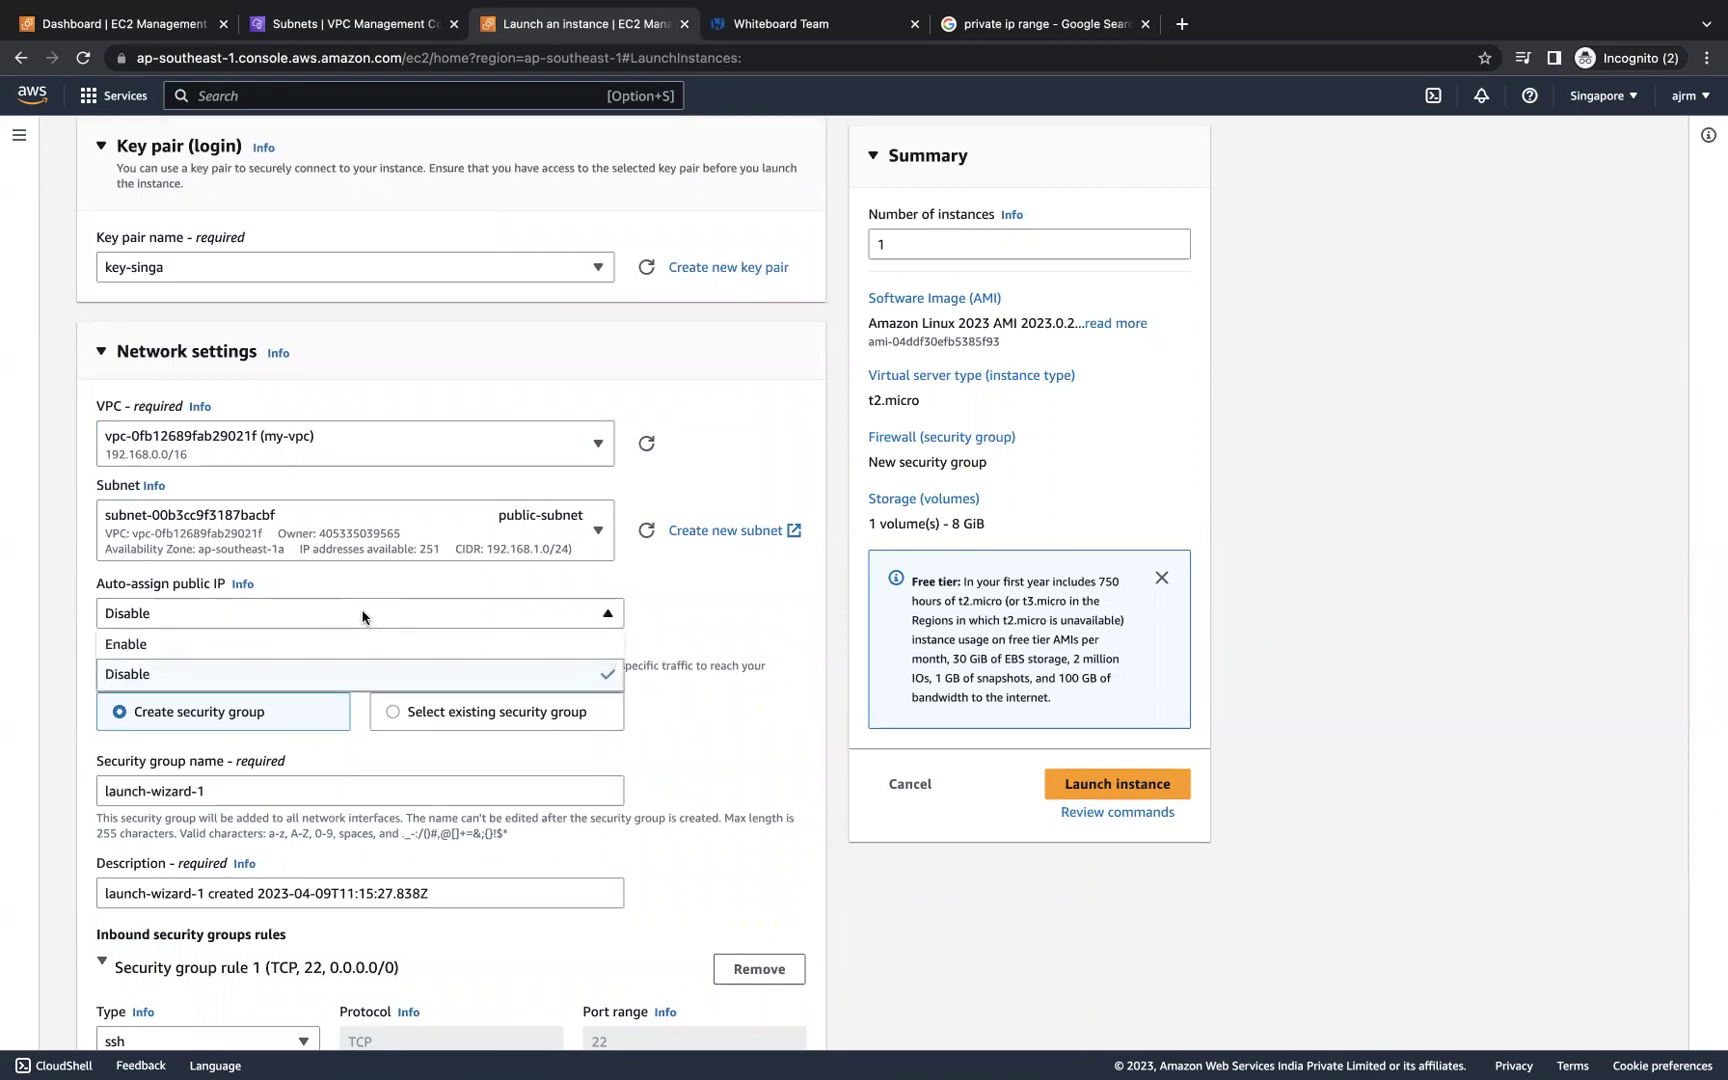
pyautogui.click(185, 645)
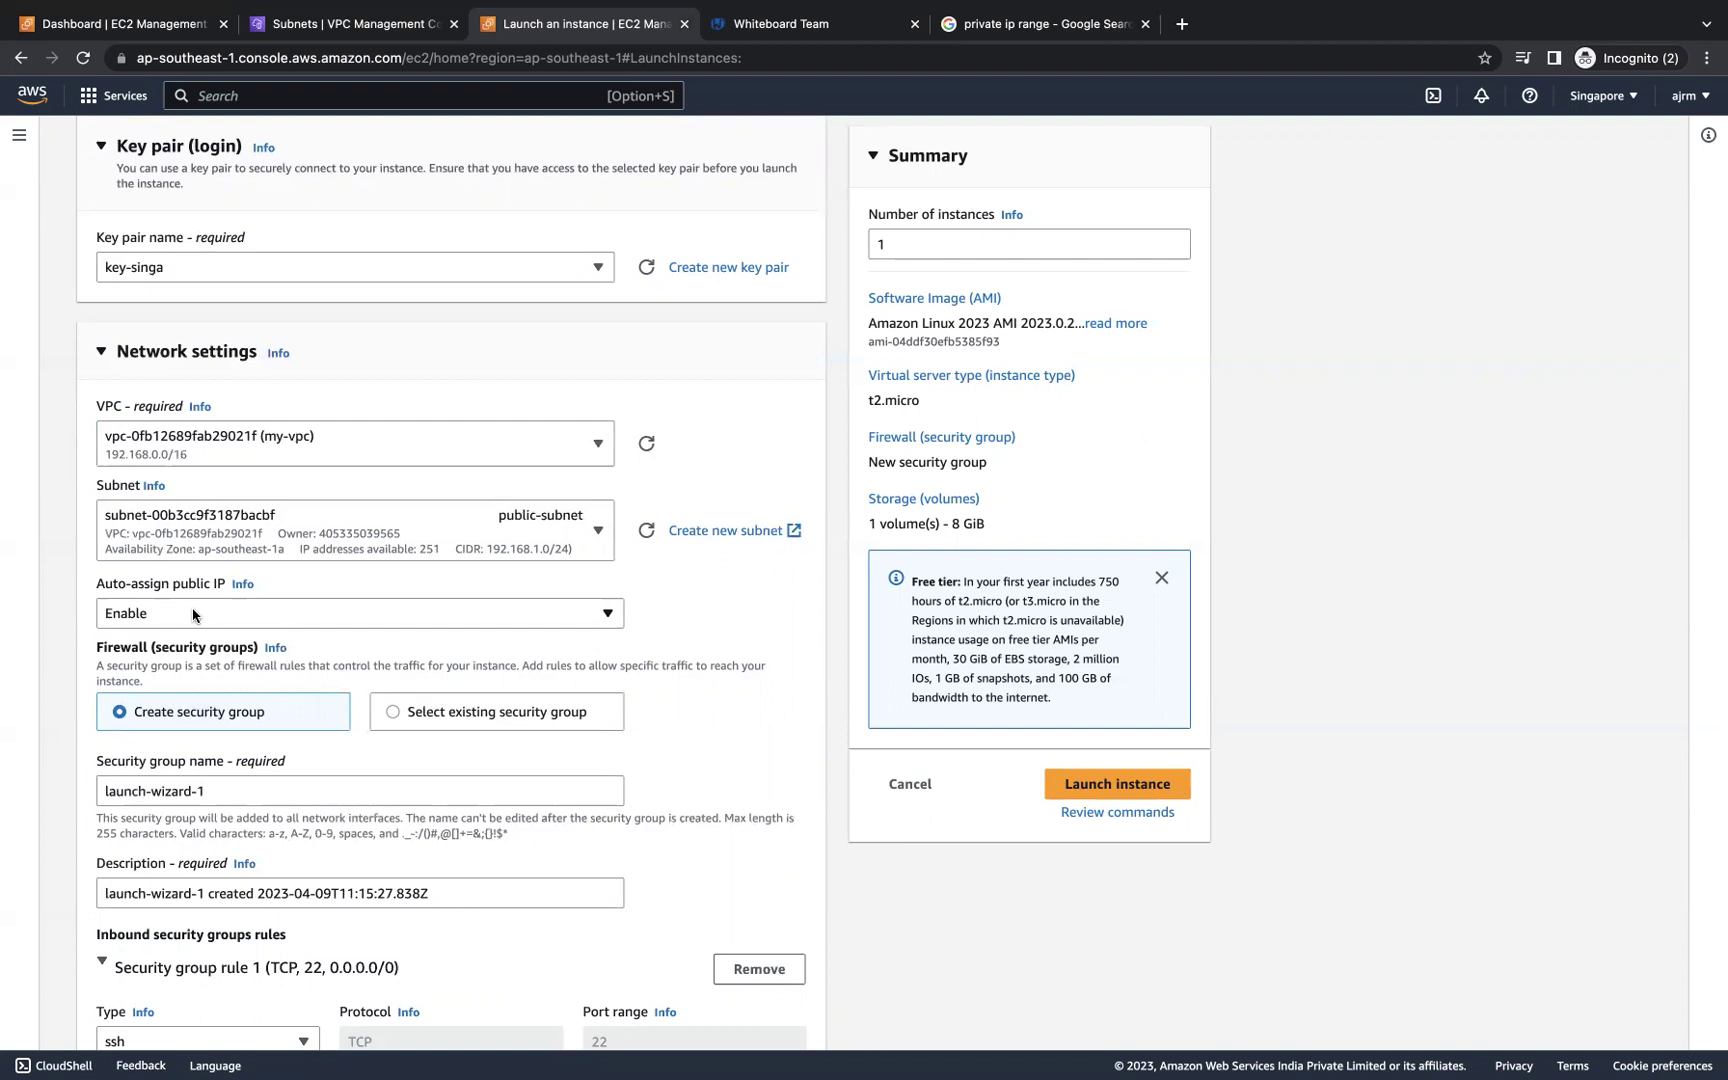
pyautogui.scroll(-2, 406, 610)
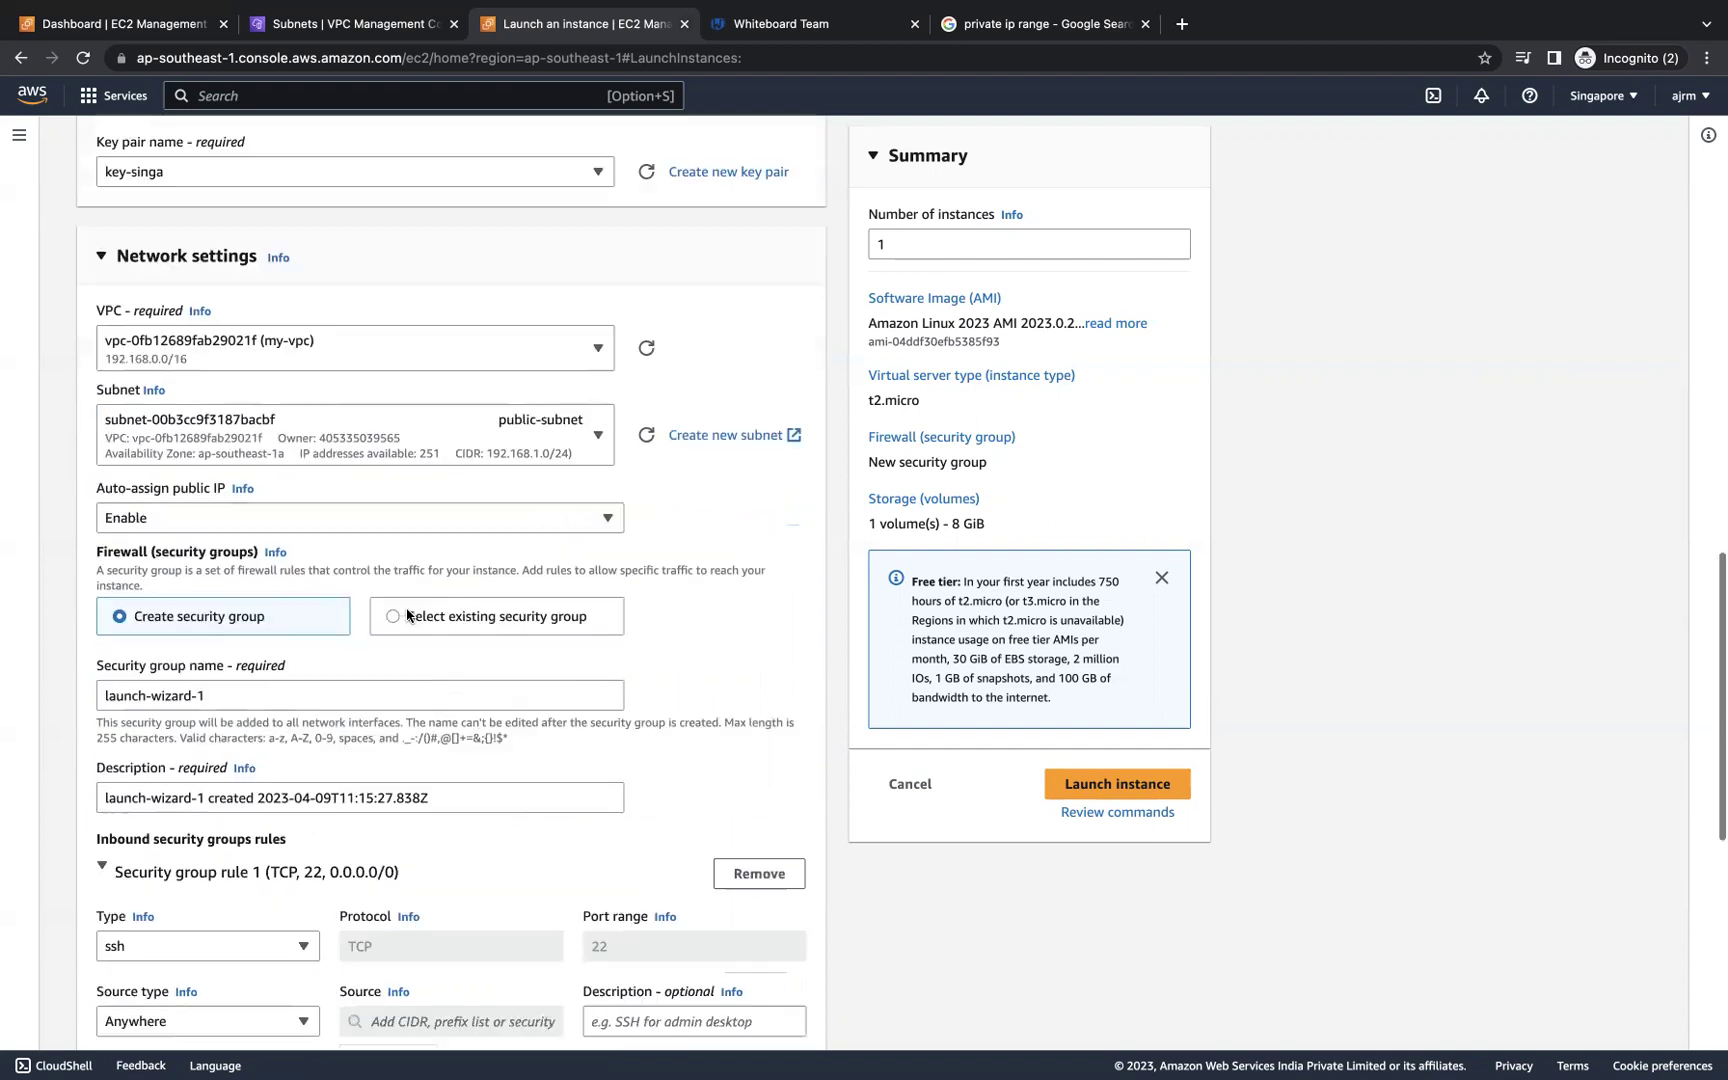
# - Review the webapp instance's configuration, keep the new security group with SSH allowed from anywhere, and launch the instance
pyautogui.scroll(-2, 559, 679)
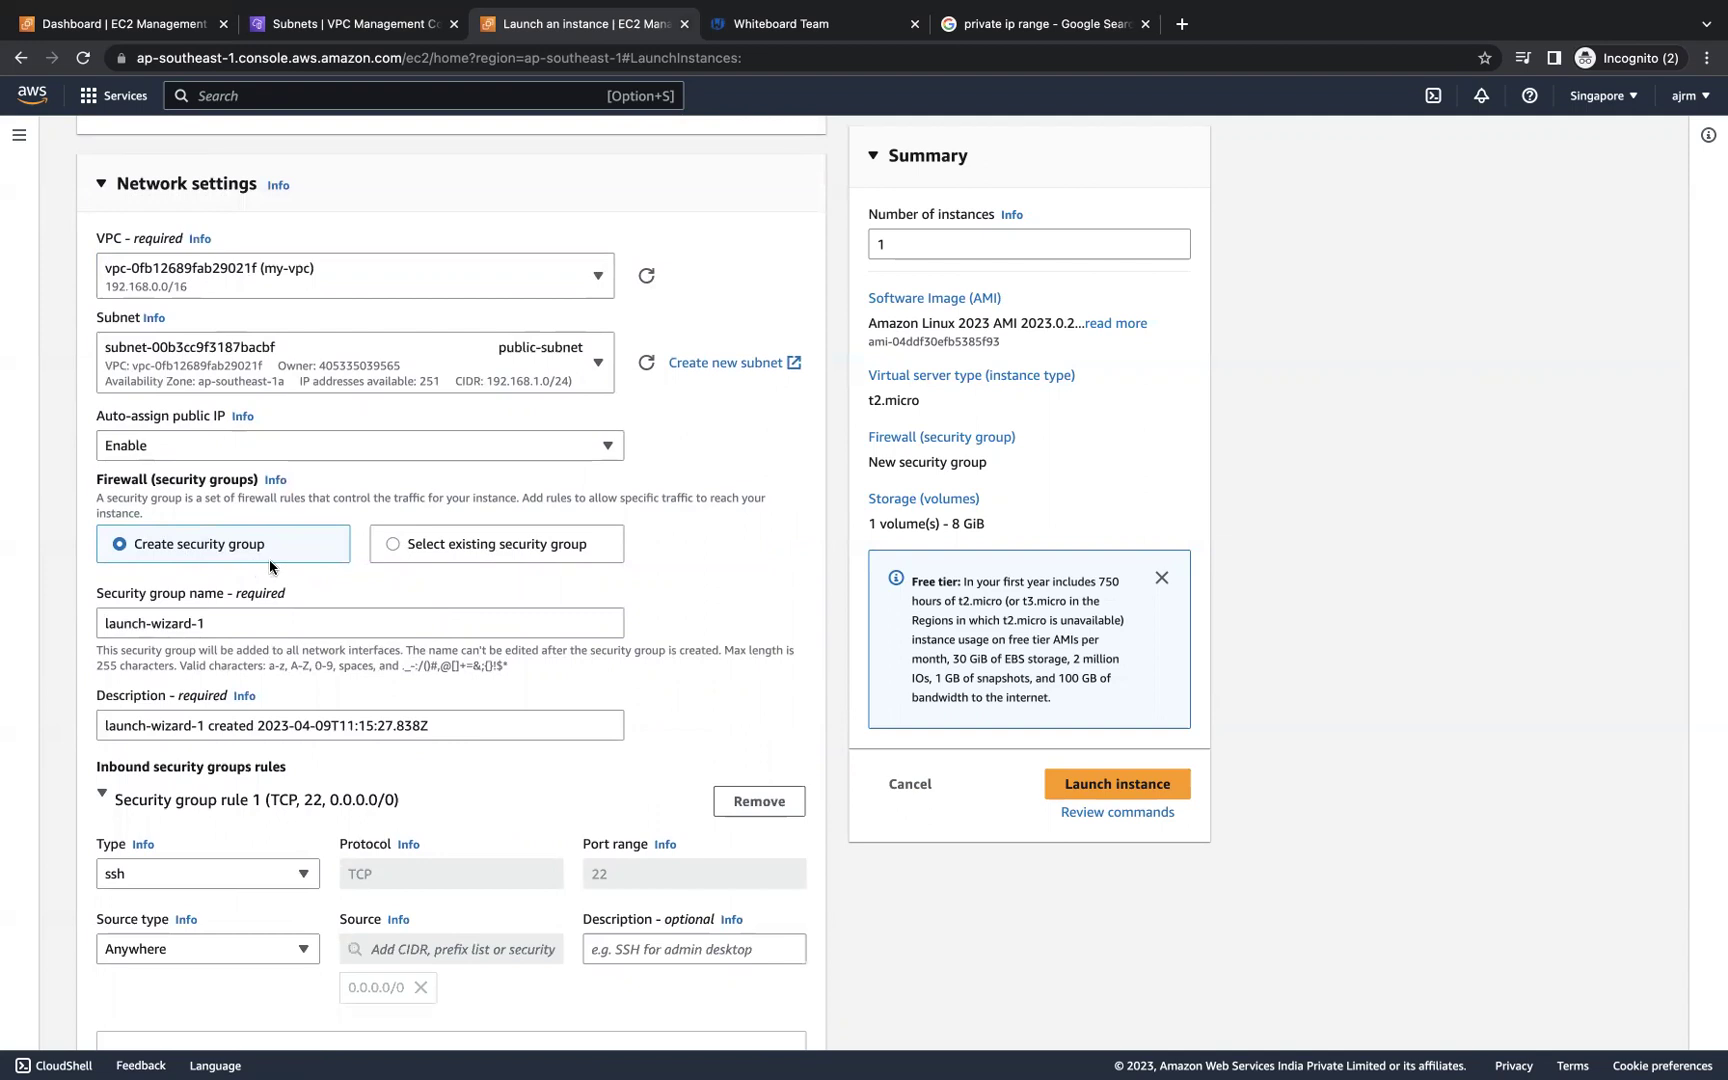
pyautogui.scroll(-2, 339, 622)
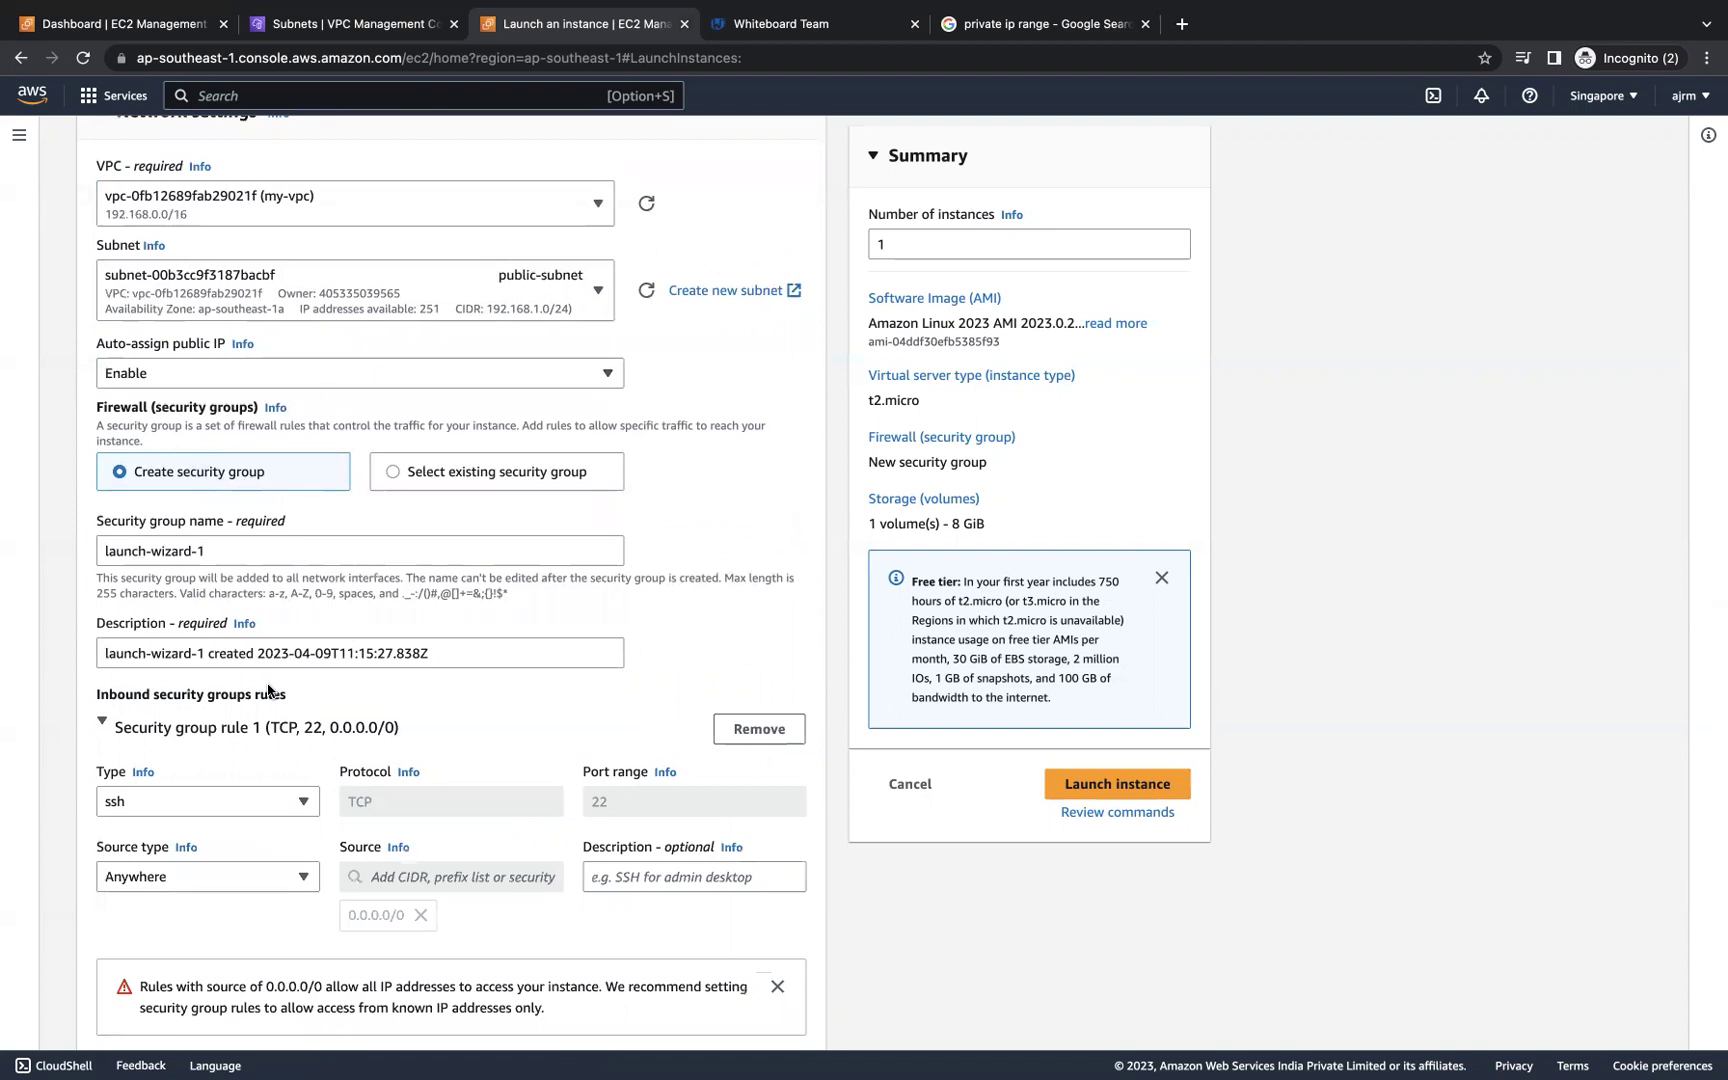
pyautogui.scroll(10, 268, 688)
pyautogui.scroll(5, 301, 359)
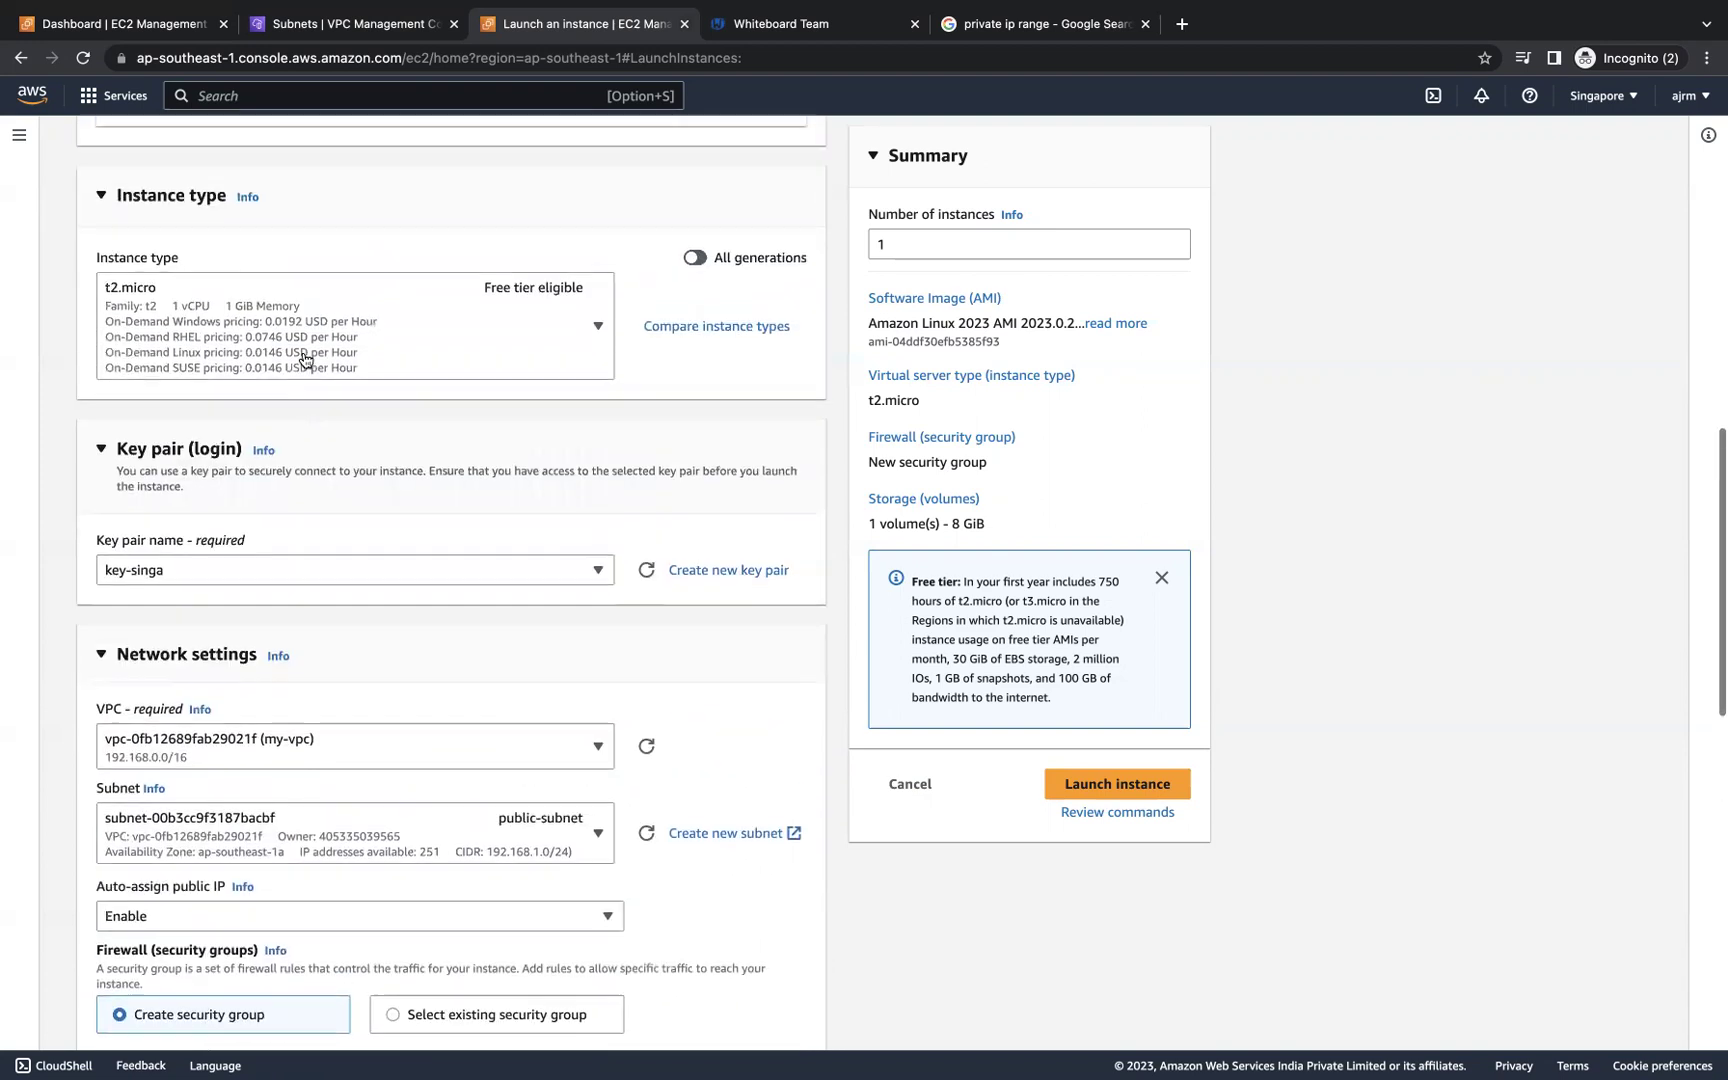
pyautogui.scroll(2, 324, 239)
pyautogui.scroll(-9, 426, 958)
pyautogui.scroll(-10, 426, 958)
pyautogui.click(1080, 793)
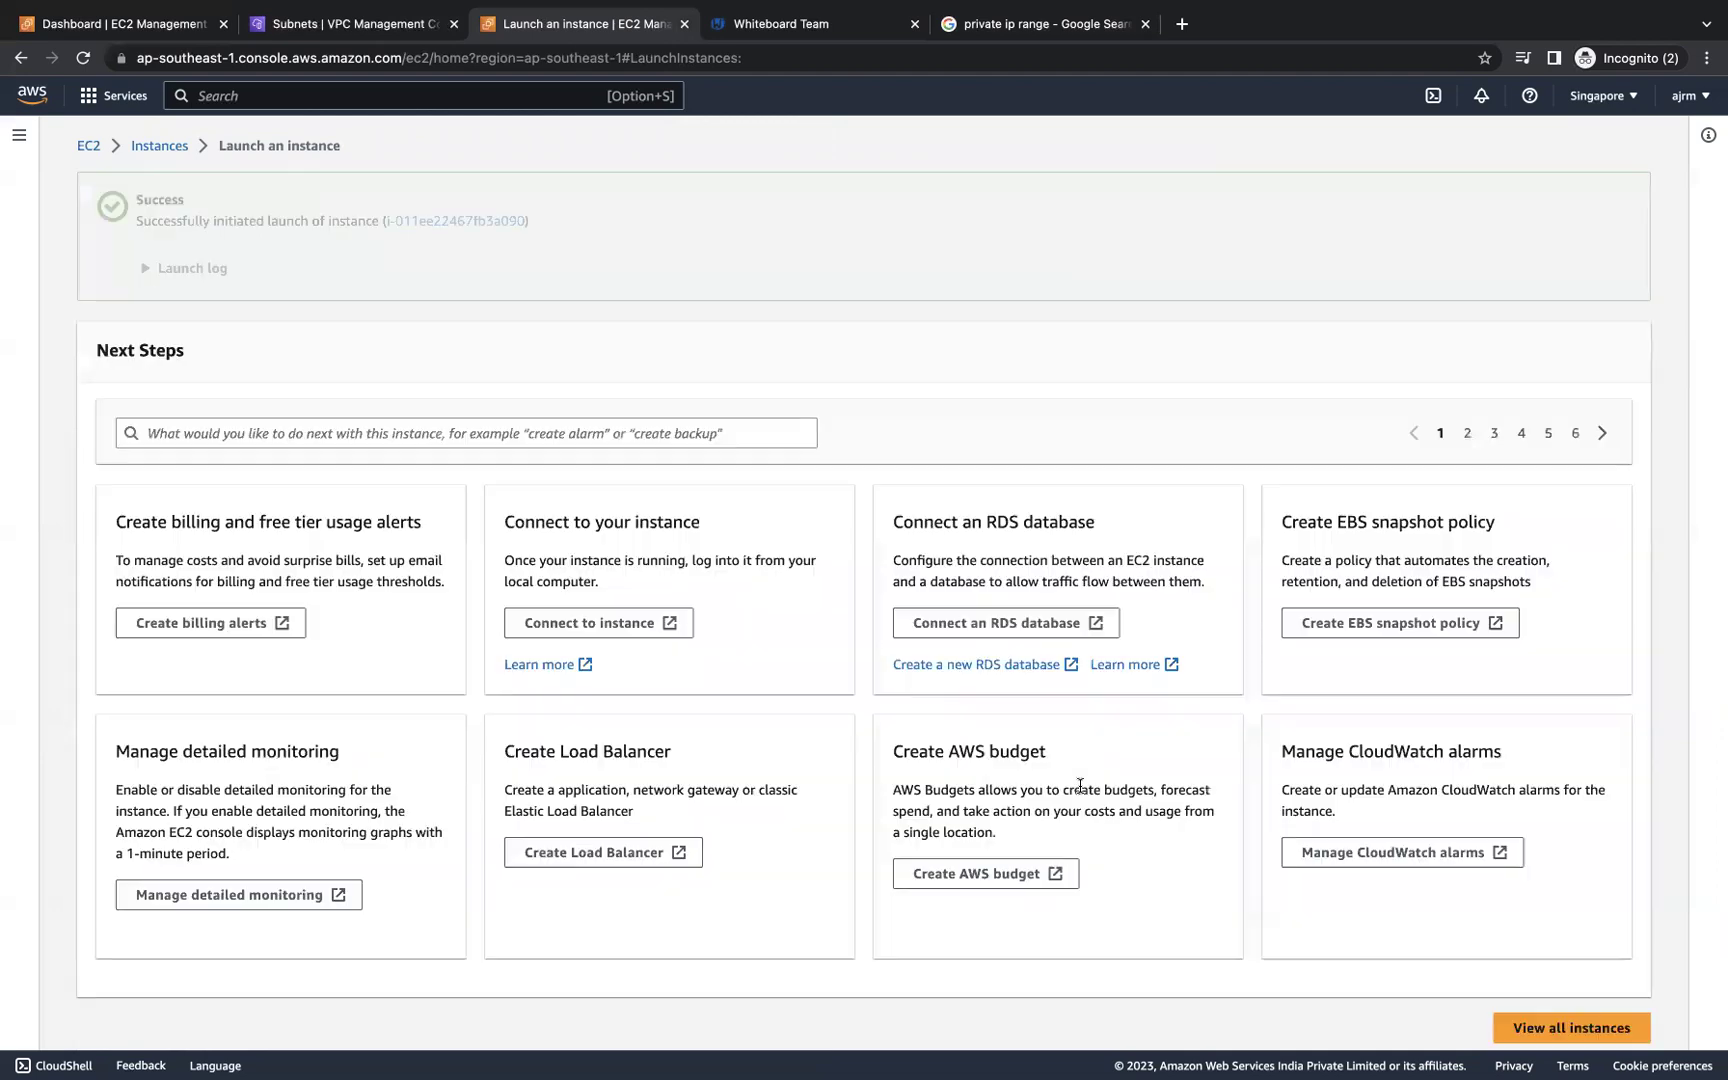
# - Open the launched webapp instance in the instances list and refresh its state repeatedly
pyautogui.click(443, 221)
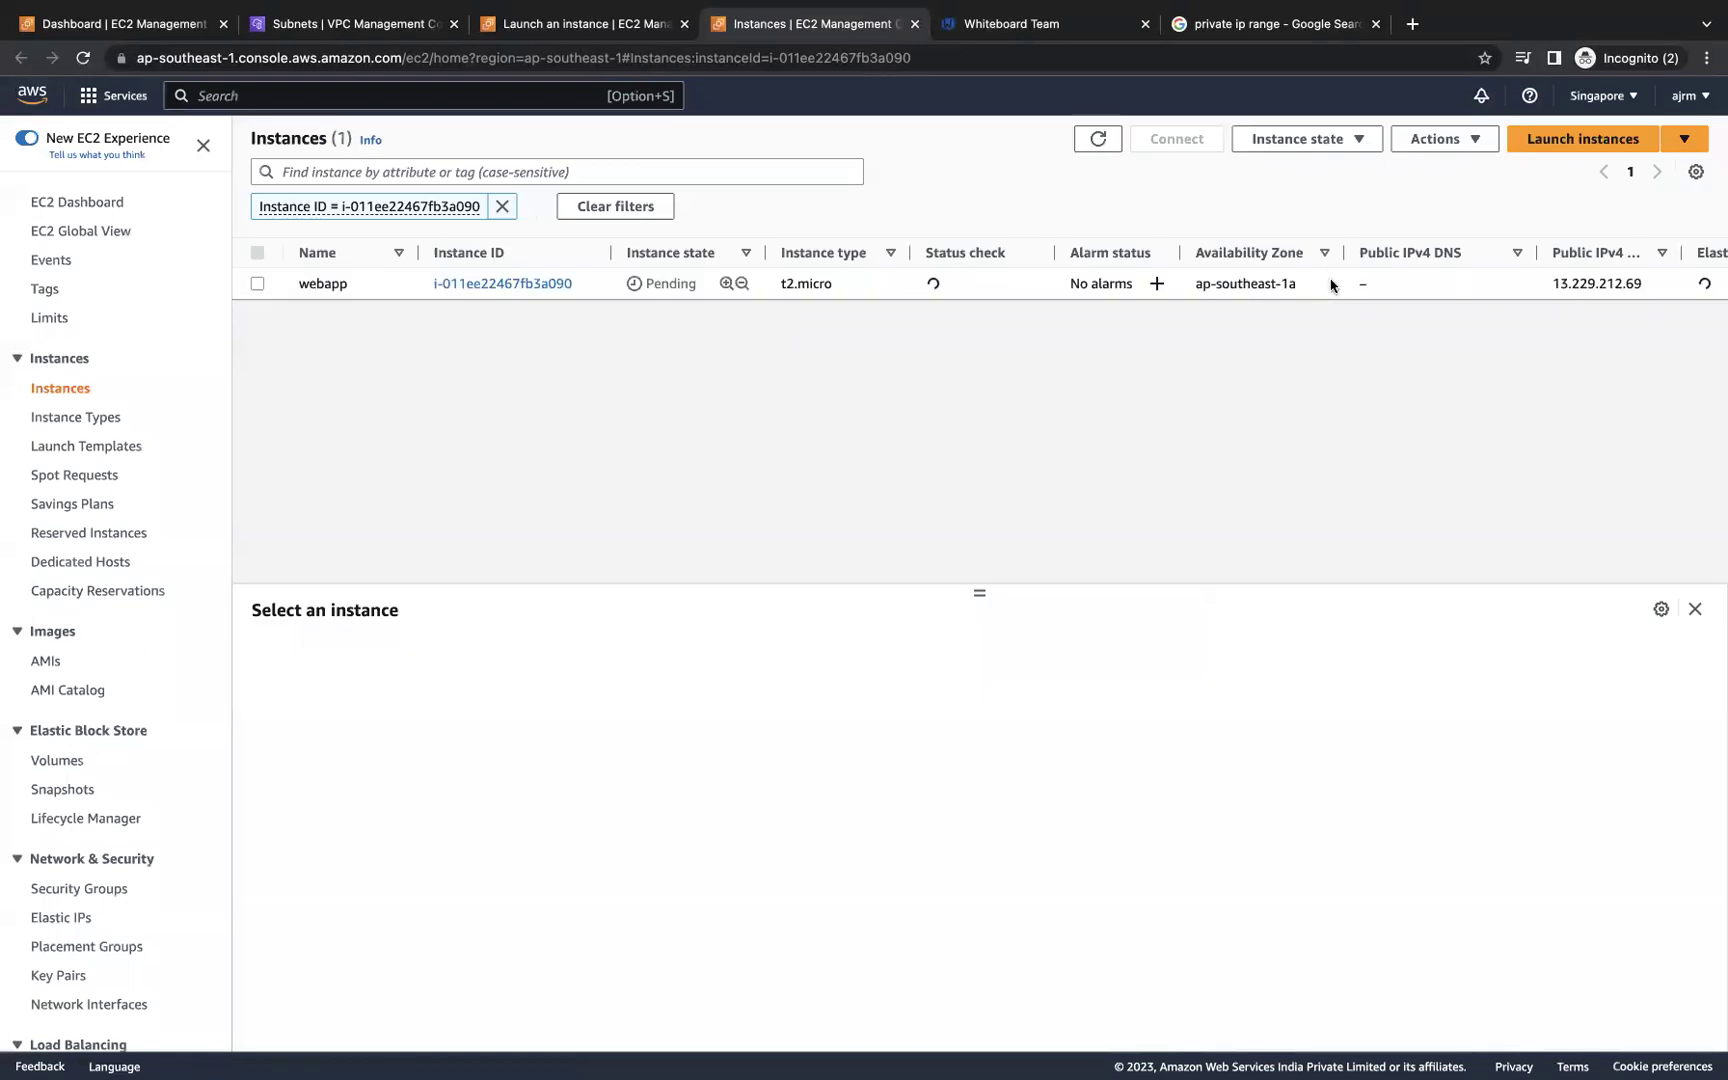
pyautogui.click(1099, 135)
pyautogui.click(1100, 139)
pyautogui.click(1100, 139)
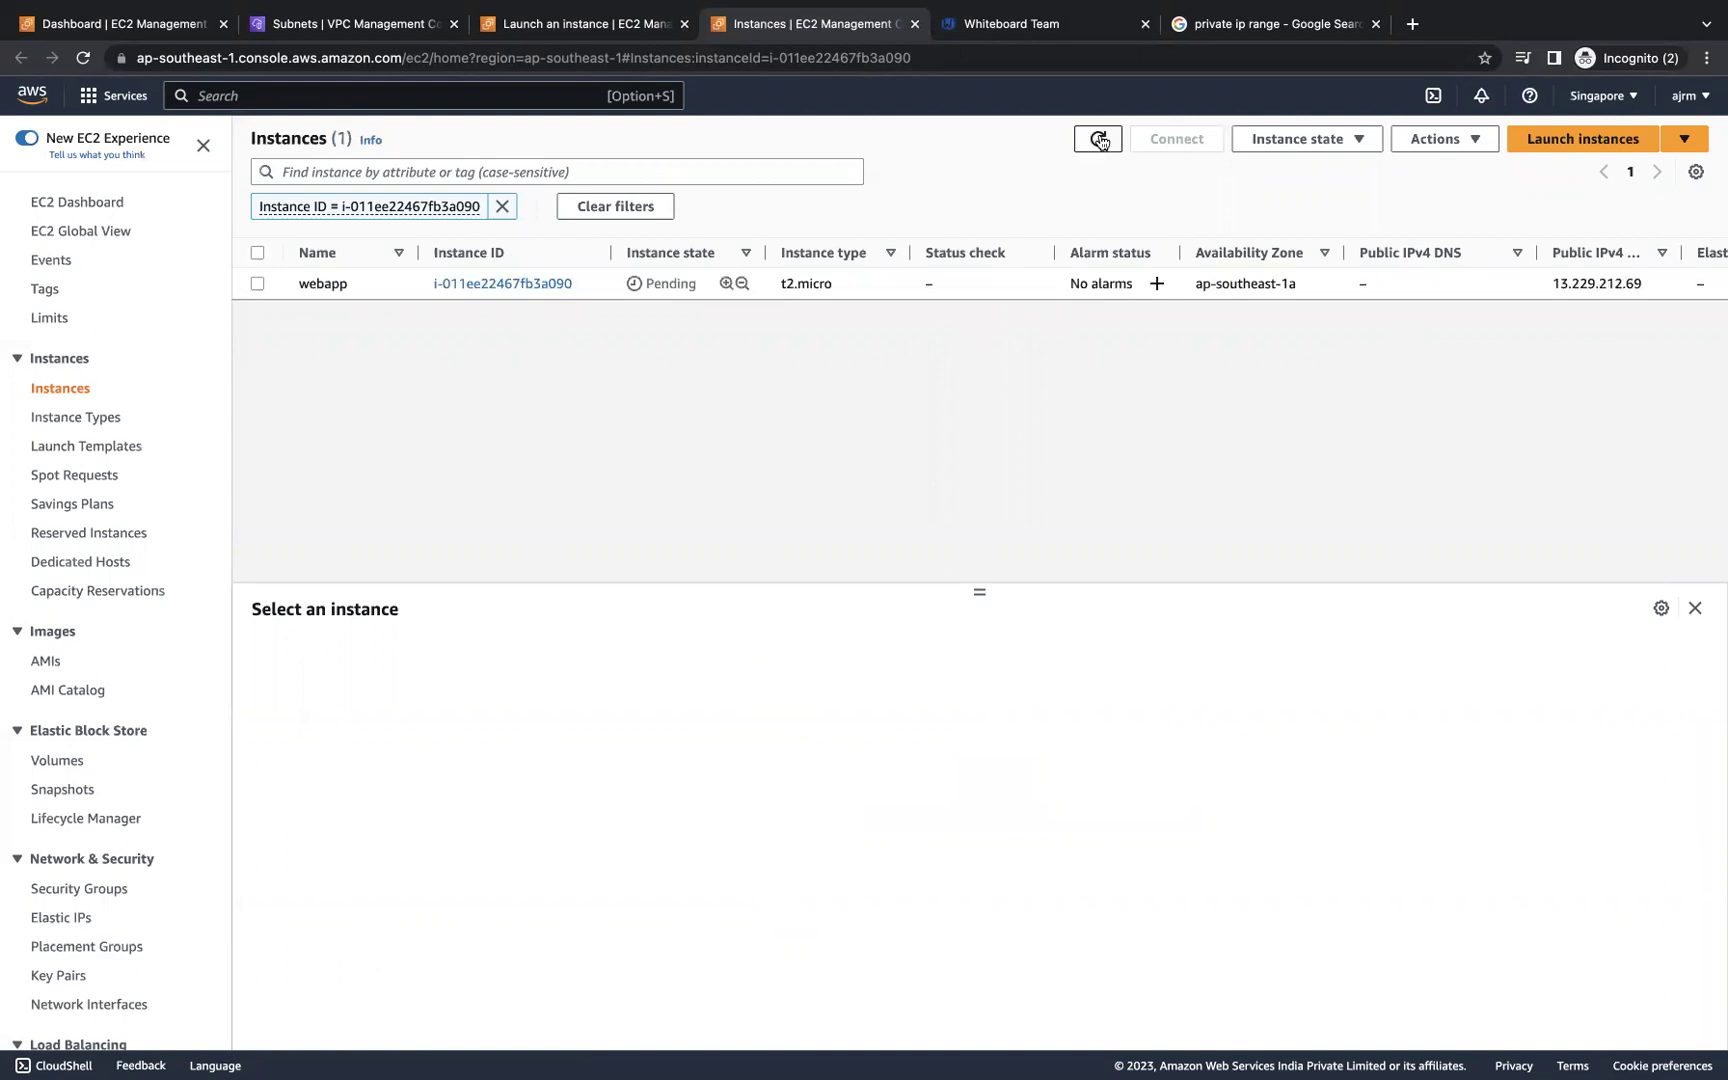
pyautogui.click(1100, 139)
pyautogui.click(1100, 139)
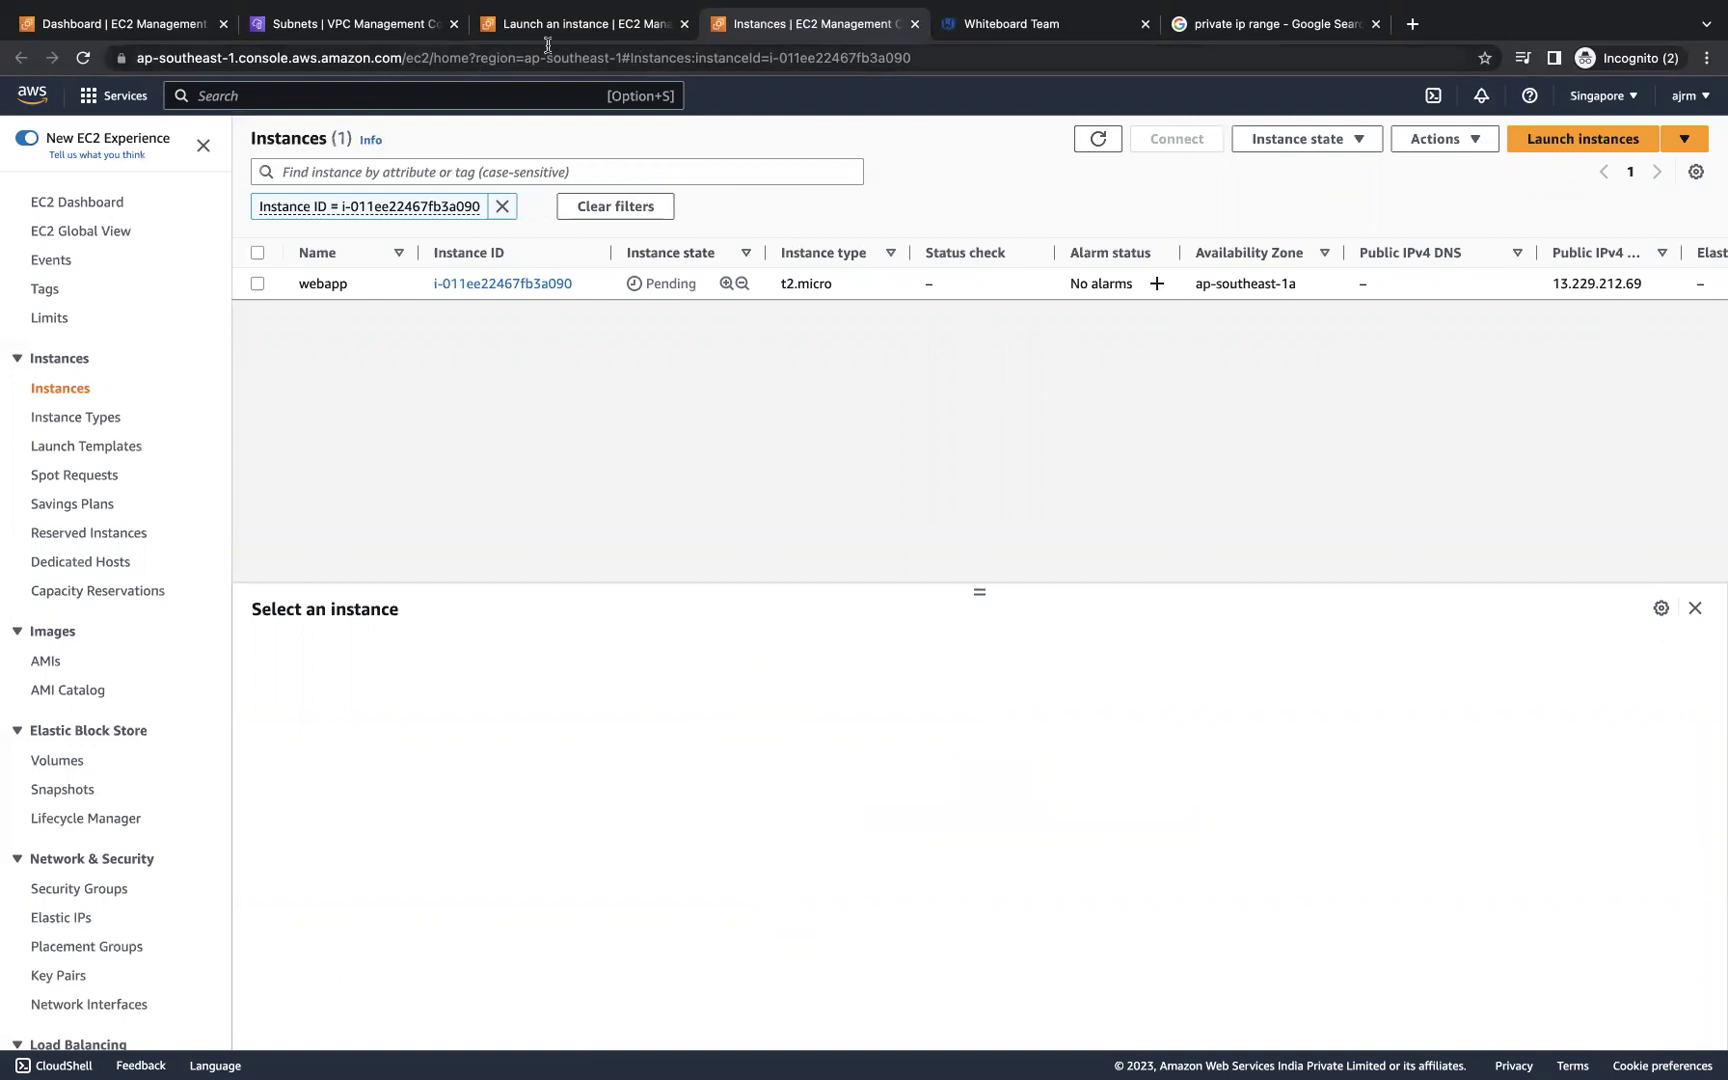
# - On the whiteboard, sketch two circles joined by a line below the vpc box and a cloud outside its upper-left corner
pyautogui.click(1088, 32)
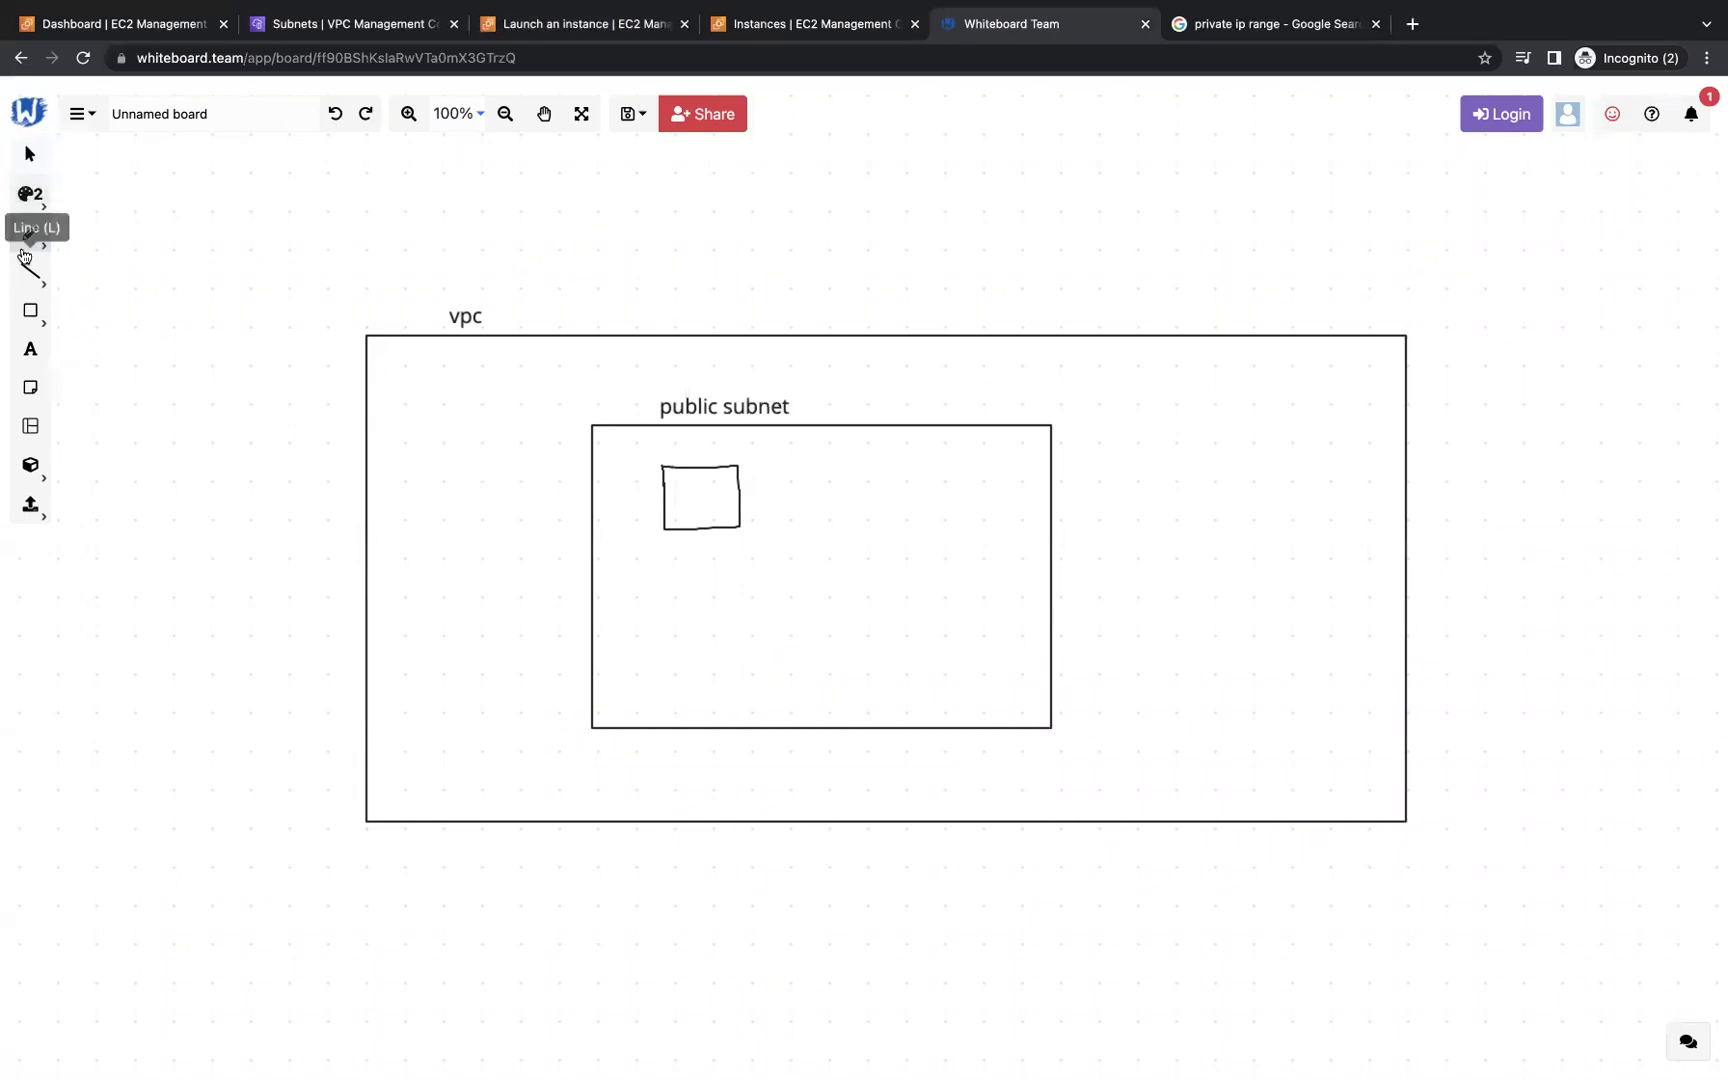
pyautogui.click(30, 230)
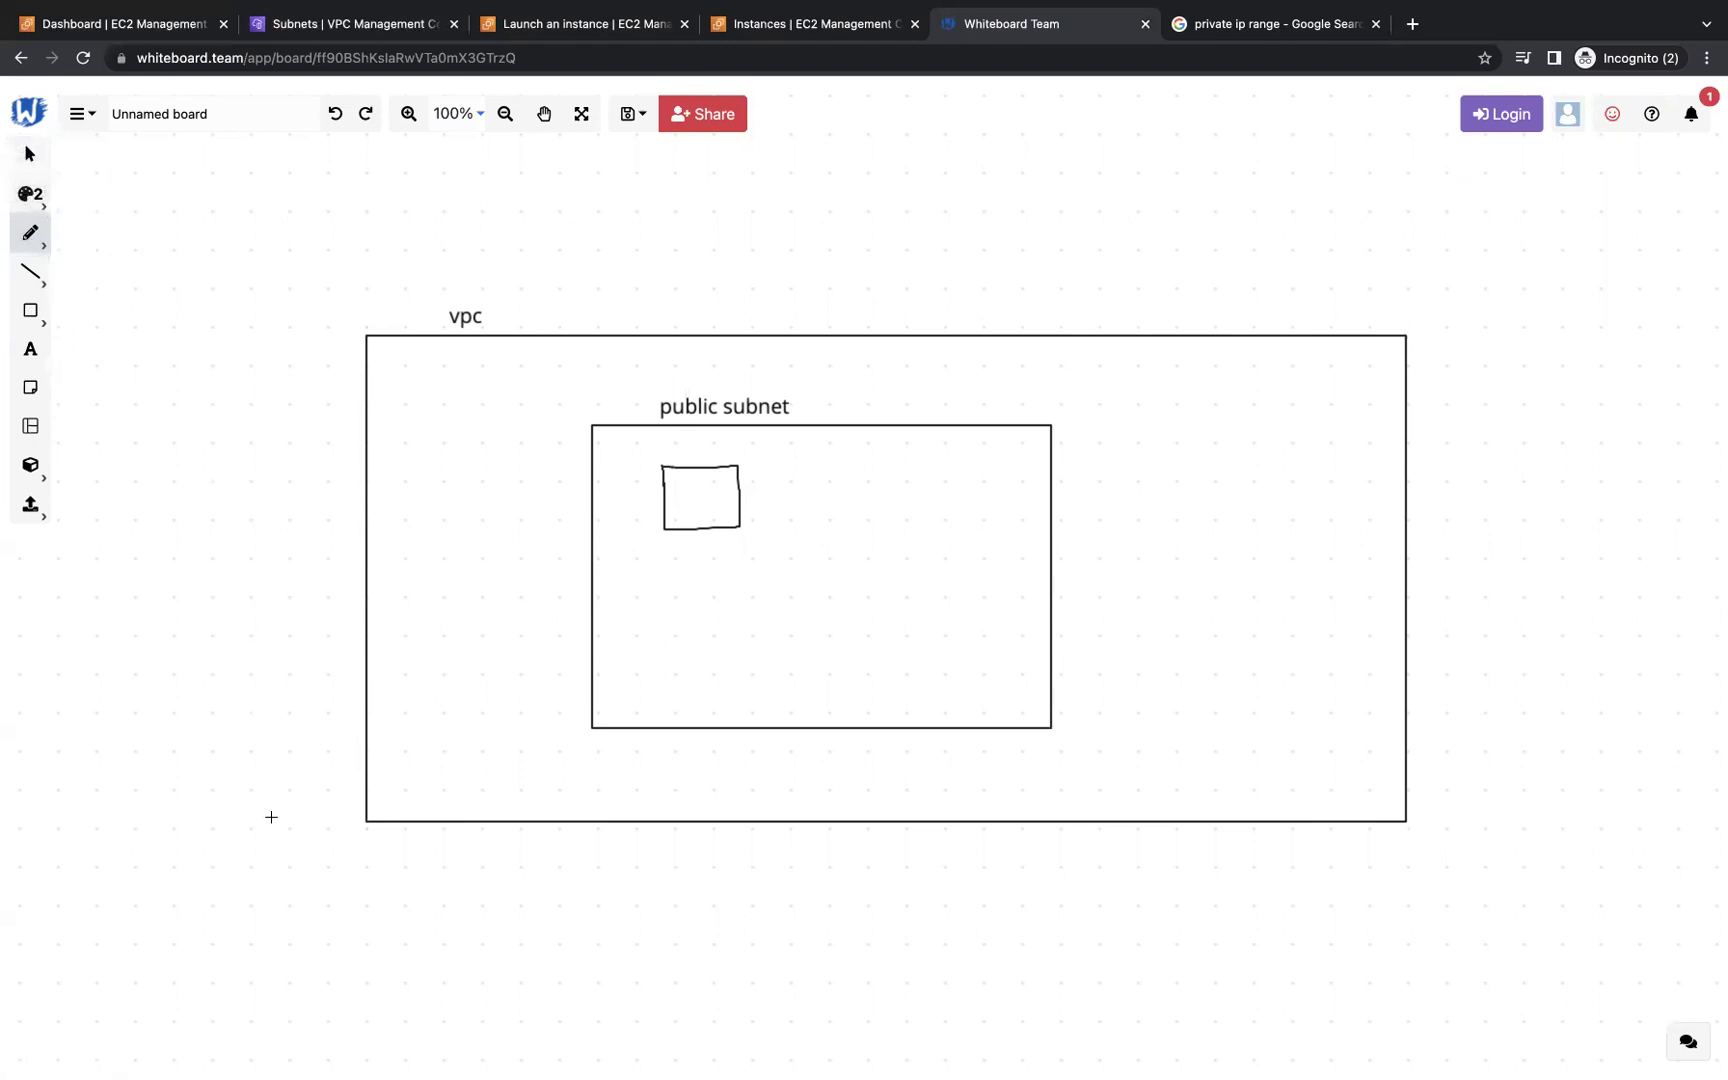
pyautogui.moveTo(300, 923)
pyautogui.mouseDown()
pyautogui.moveTo(316, 1007)
pyautogui.moveTo(324, 910)
pyautogui.moveTo(290, 920)
pyautogui.moveTo(340, 960)
pyautogui.moveTo(307, 945)
pyautogui.moveTo(572, 945)
pyautogui.moveTo(714, 987)
pyautogui.moveTo(625, 906)
pyautogui.moveTo(579, 980)
pyautogui.moveTo(663, 1002)
pyautogui.mouseUp()
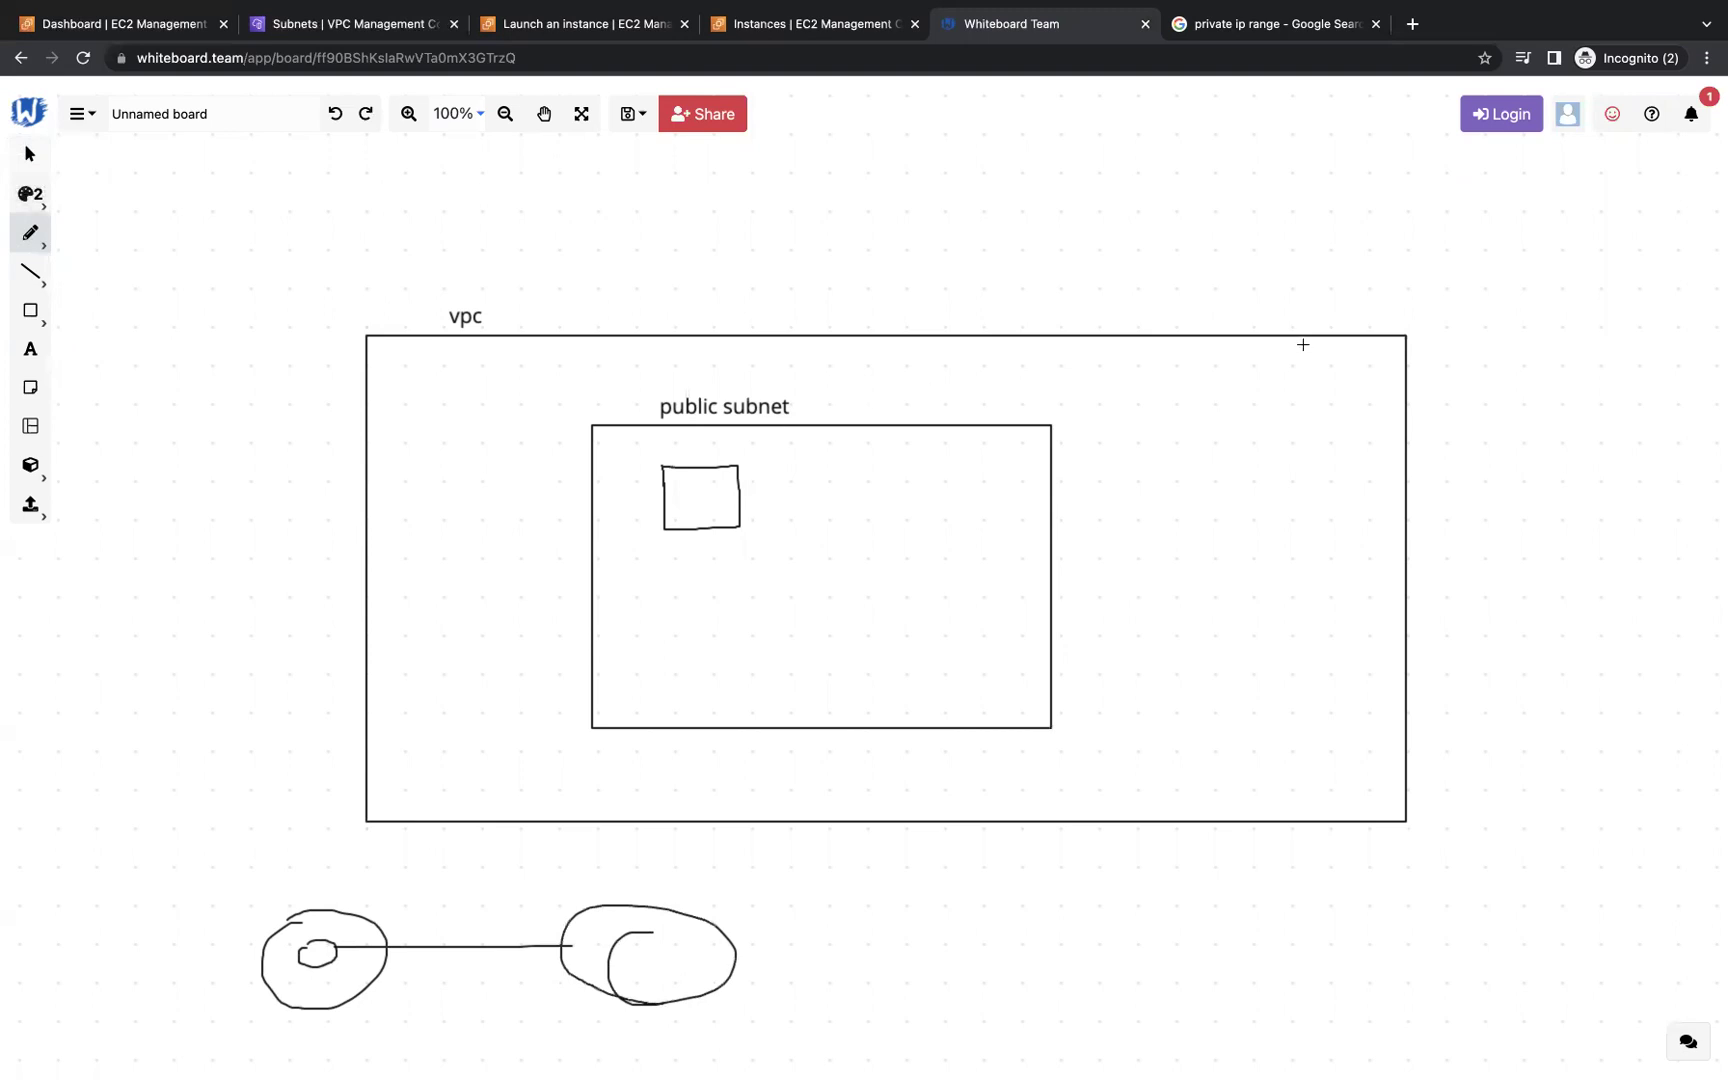
pyautogui.moveTo(131, 156)
pyautogui.mouseDown()
pyautogui.moveTo(113, 260)
pyautogui.moveTo(227, 225)
pyautogui.moveTo(178, 155)
pyautogui.moveTo(124, 157)
pyautogui.mouseUp()
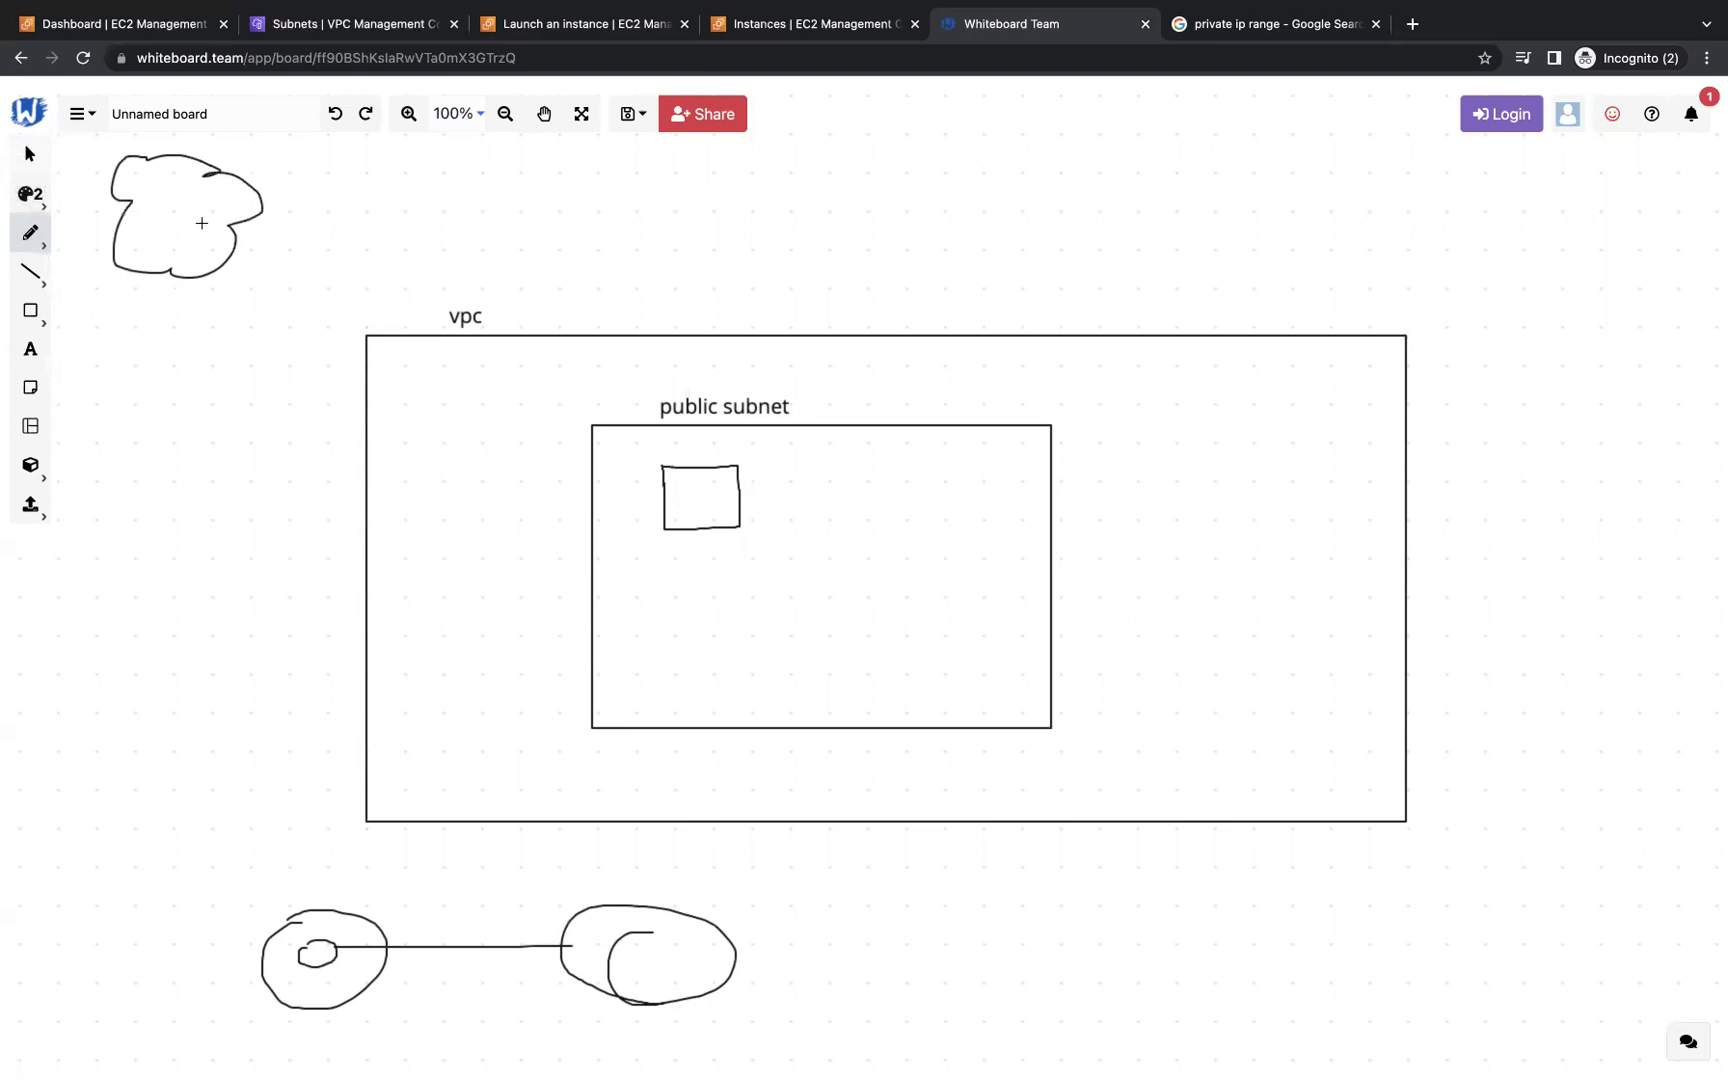
# - Draw a freehand line from the cloud to the small instance square inside the public subnet
pyautogui.scroll(-5, 188, 178)
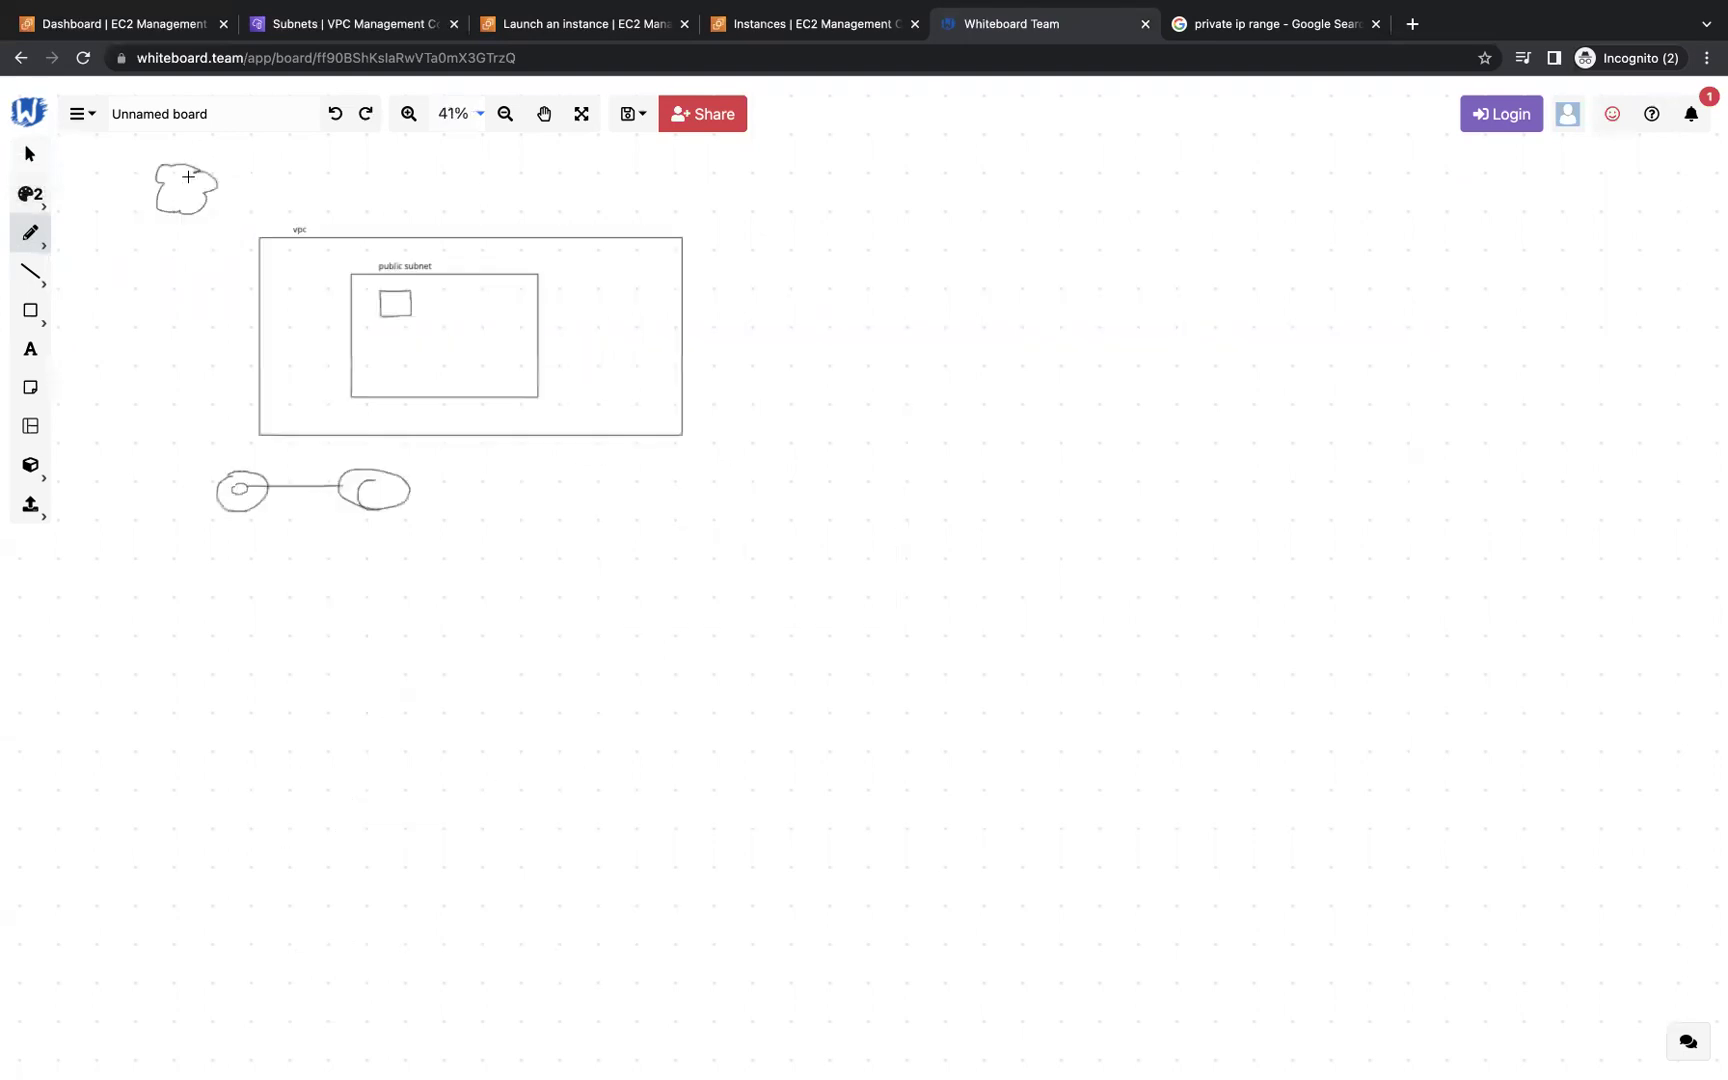
pyautogui.scroll(8, 188, 178)
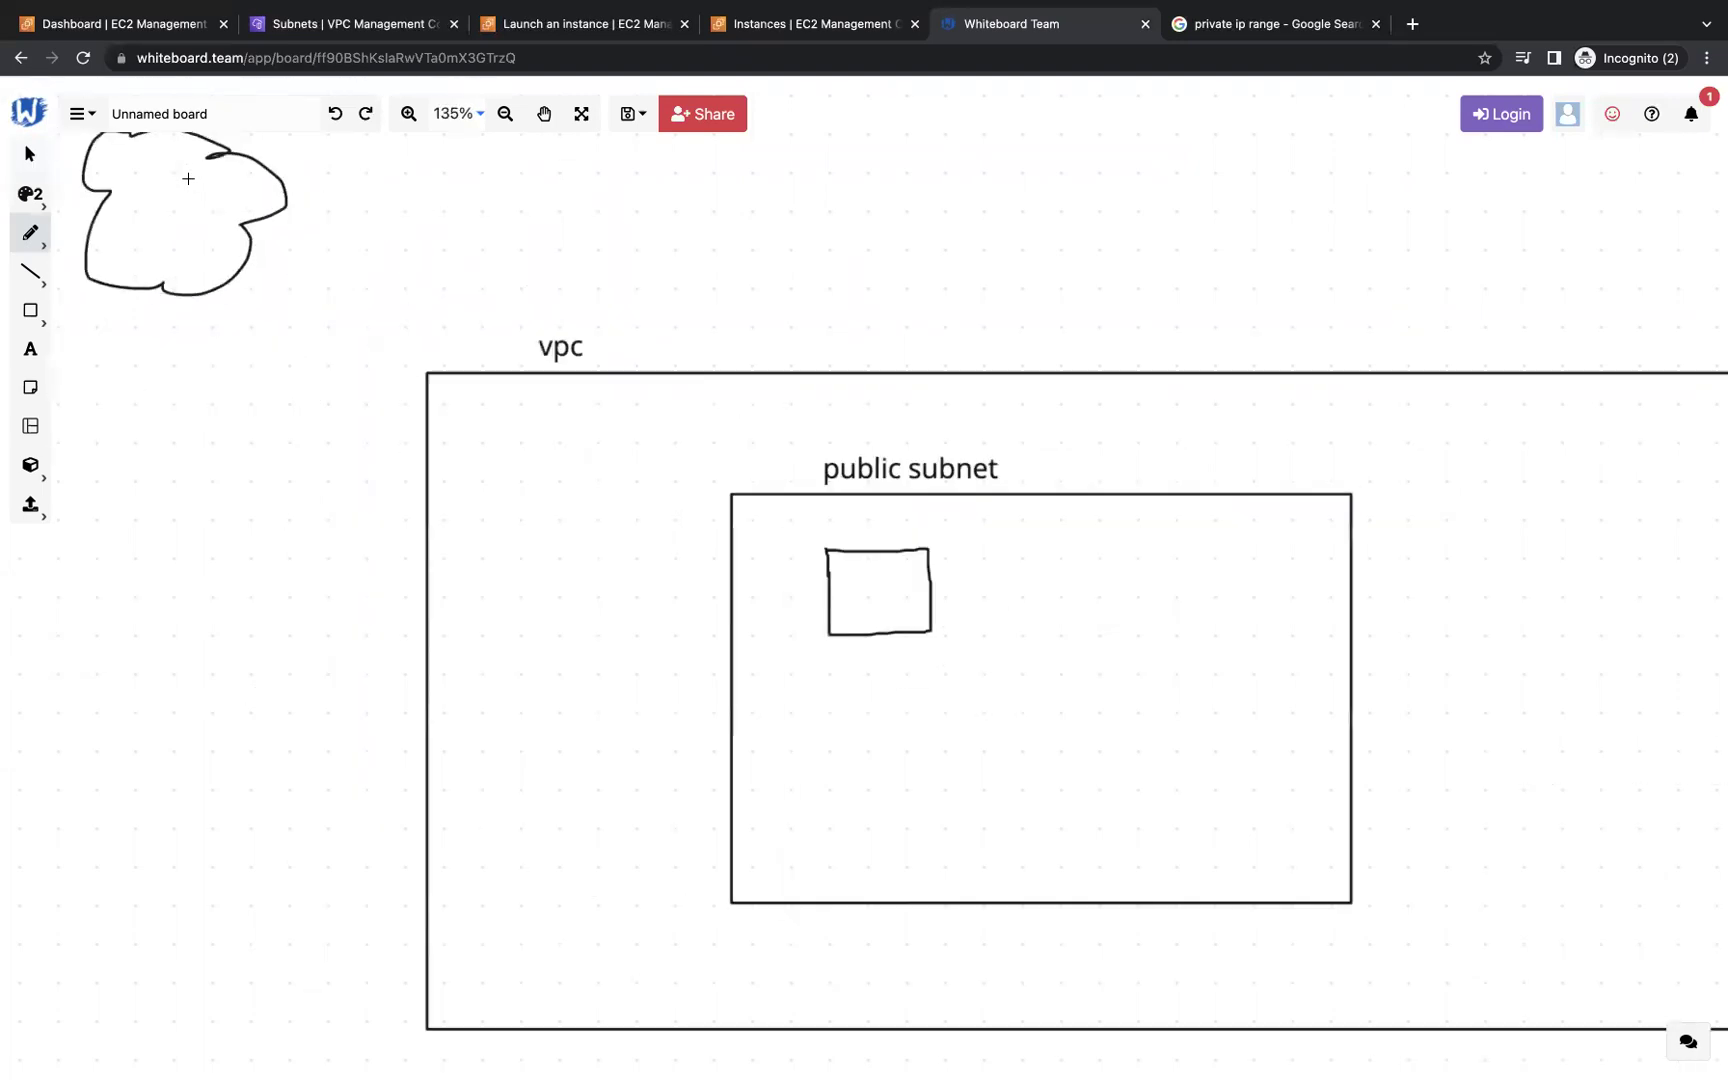
pyautogui.scroll(-8, 188, 178)
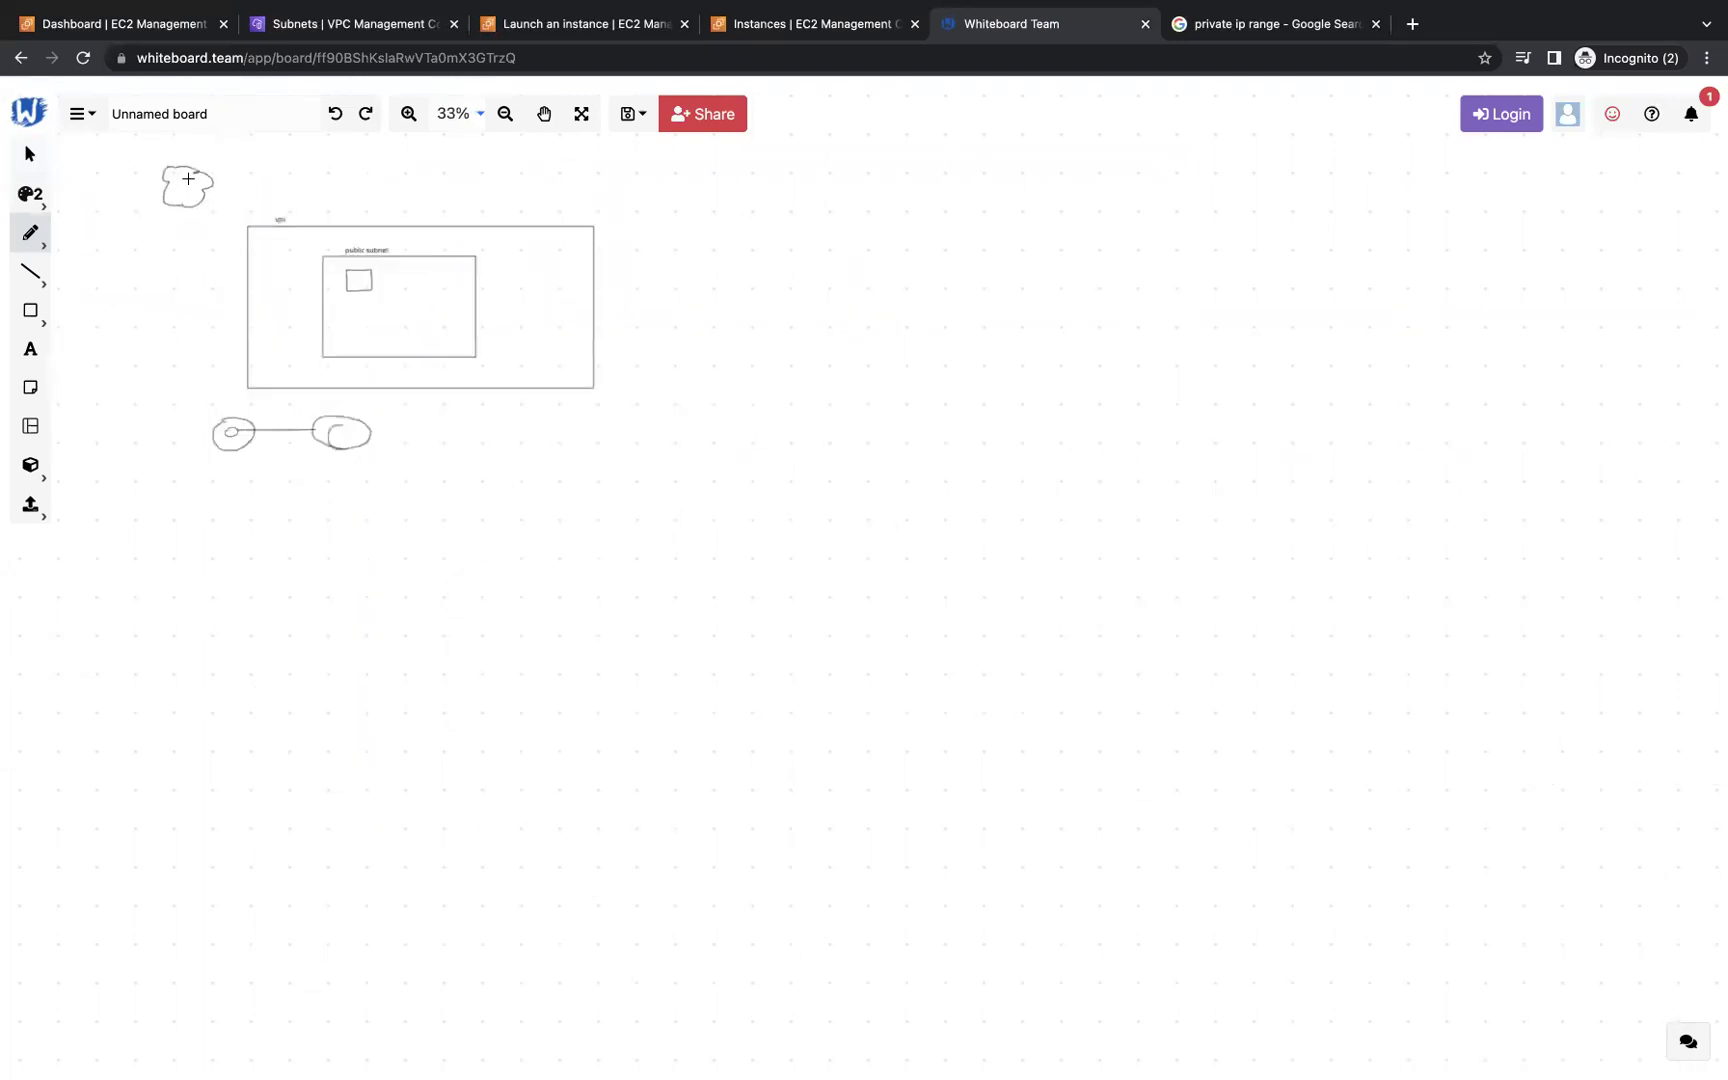
pyautogui.scroll(5, 194, 178)
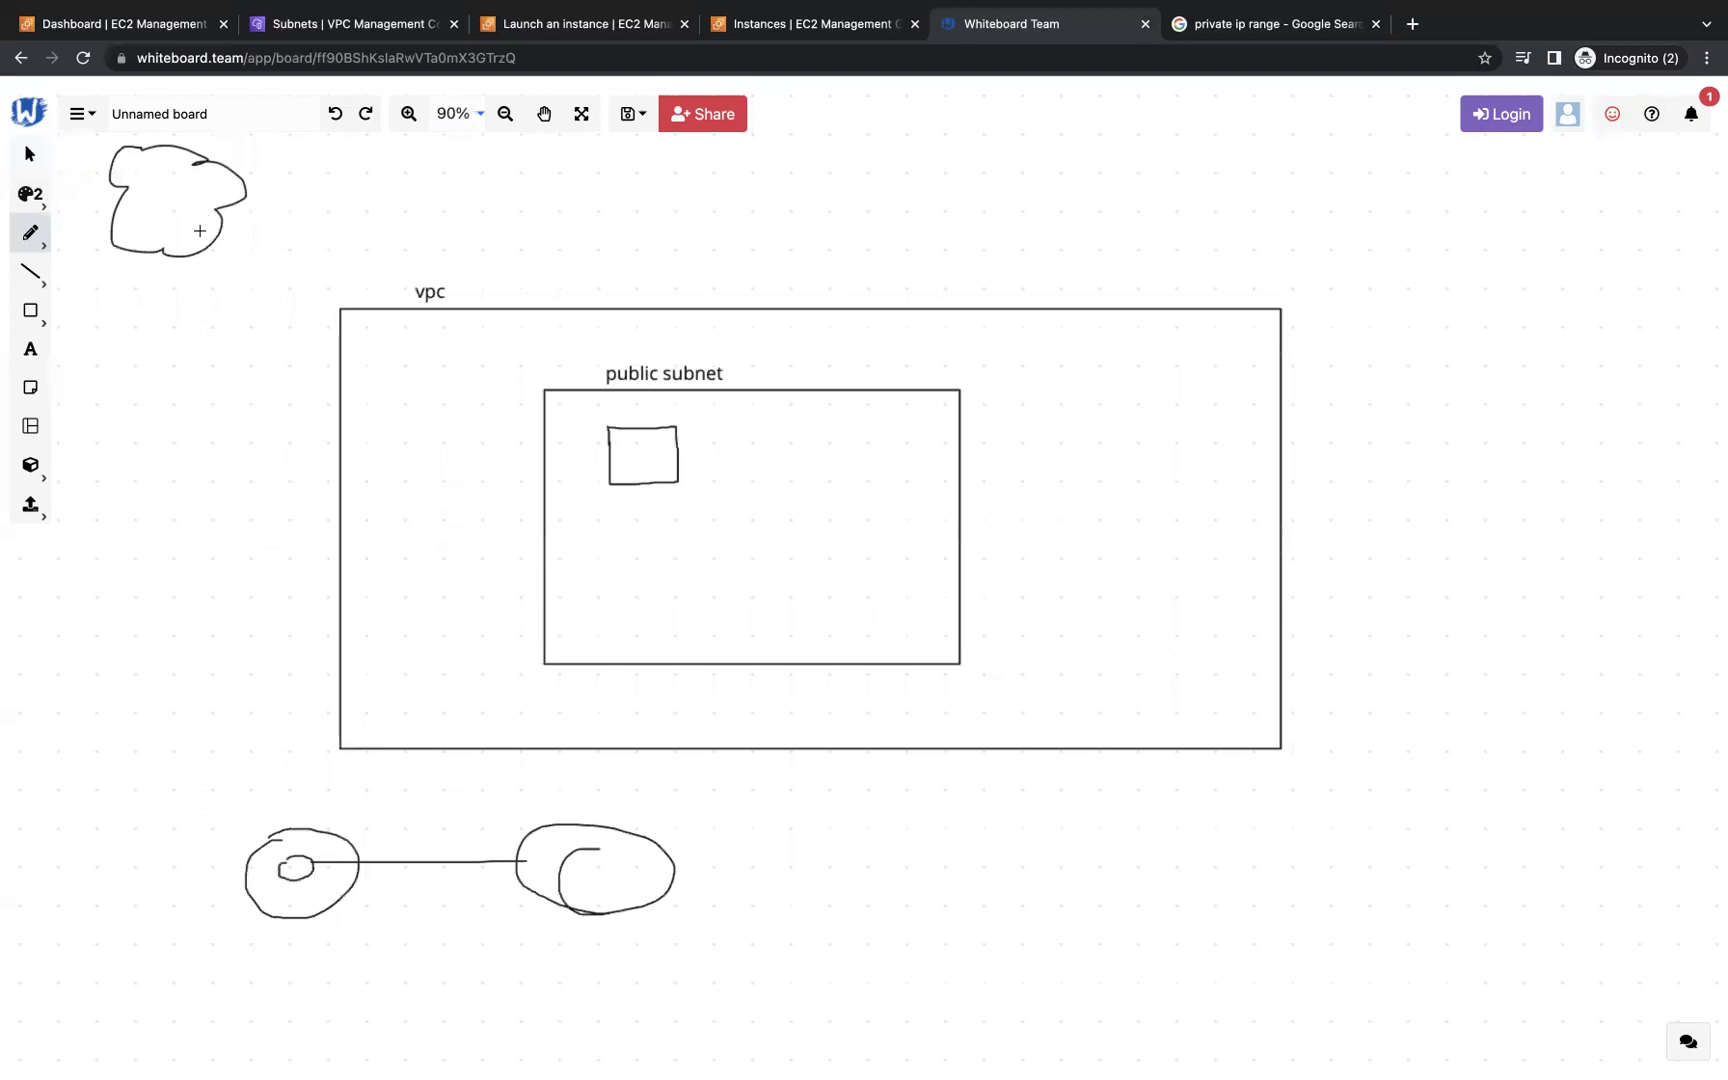
pyautogui.moveTo(200, 233)
pyautogui.mouseDown()
pyautogui.moveTo(248, 298)
pyautogui.moveTo(612, 454)
pyautogui.mouseUp()
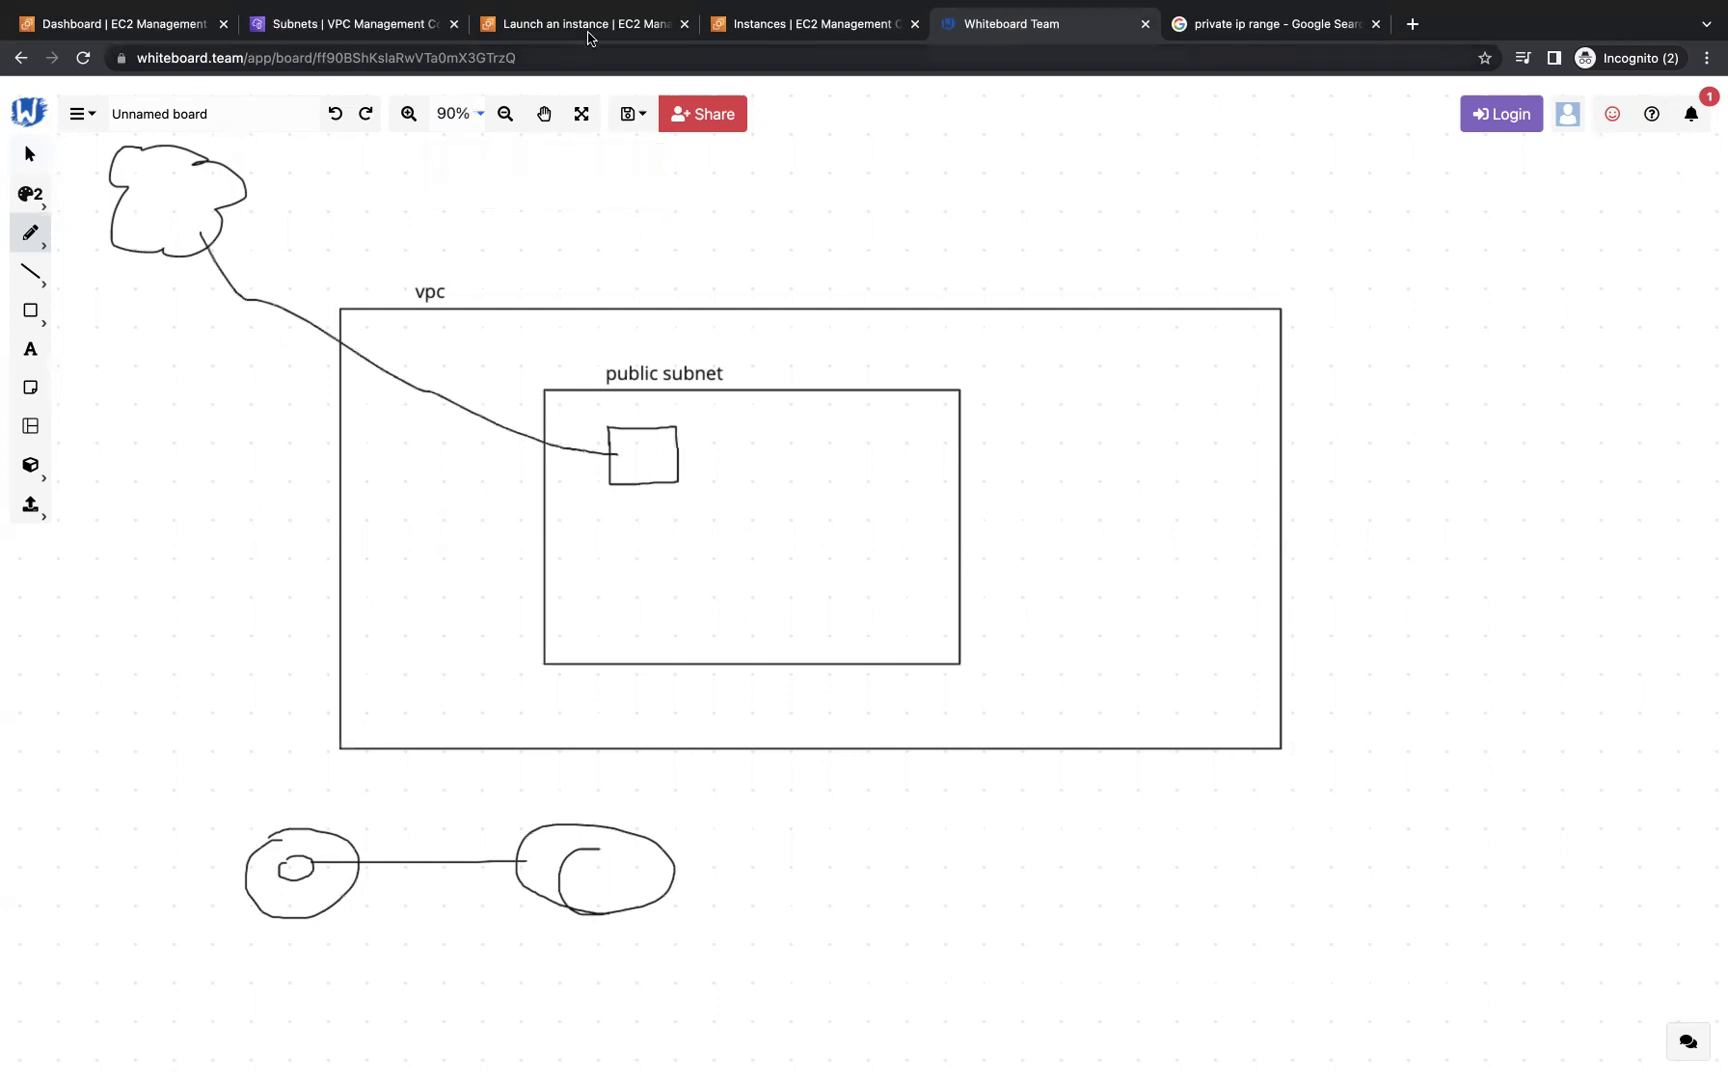
# - Return to the EC2 instances list, select webapp, and try to connect to it through EC2 Instance Connect as ec2-user
pyautogui.click(611, 27)
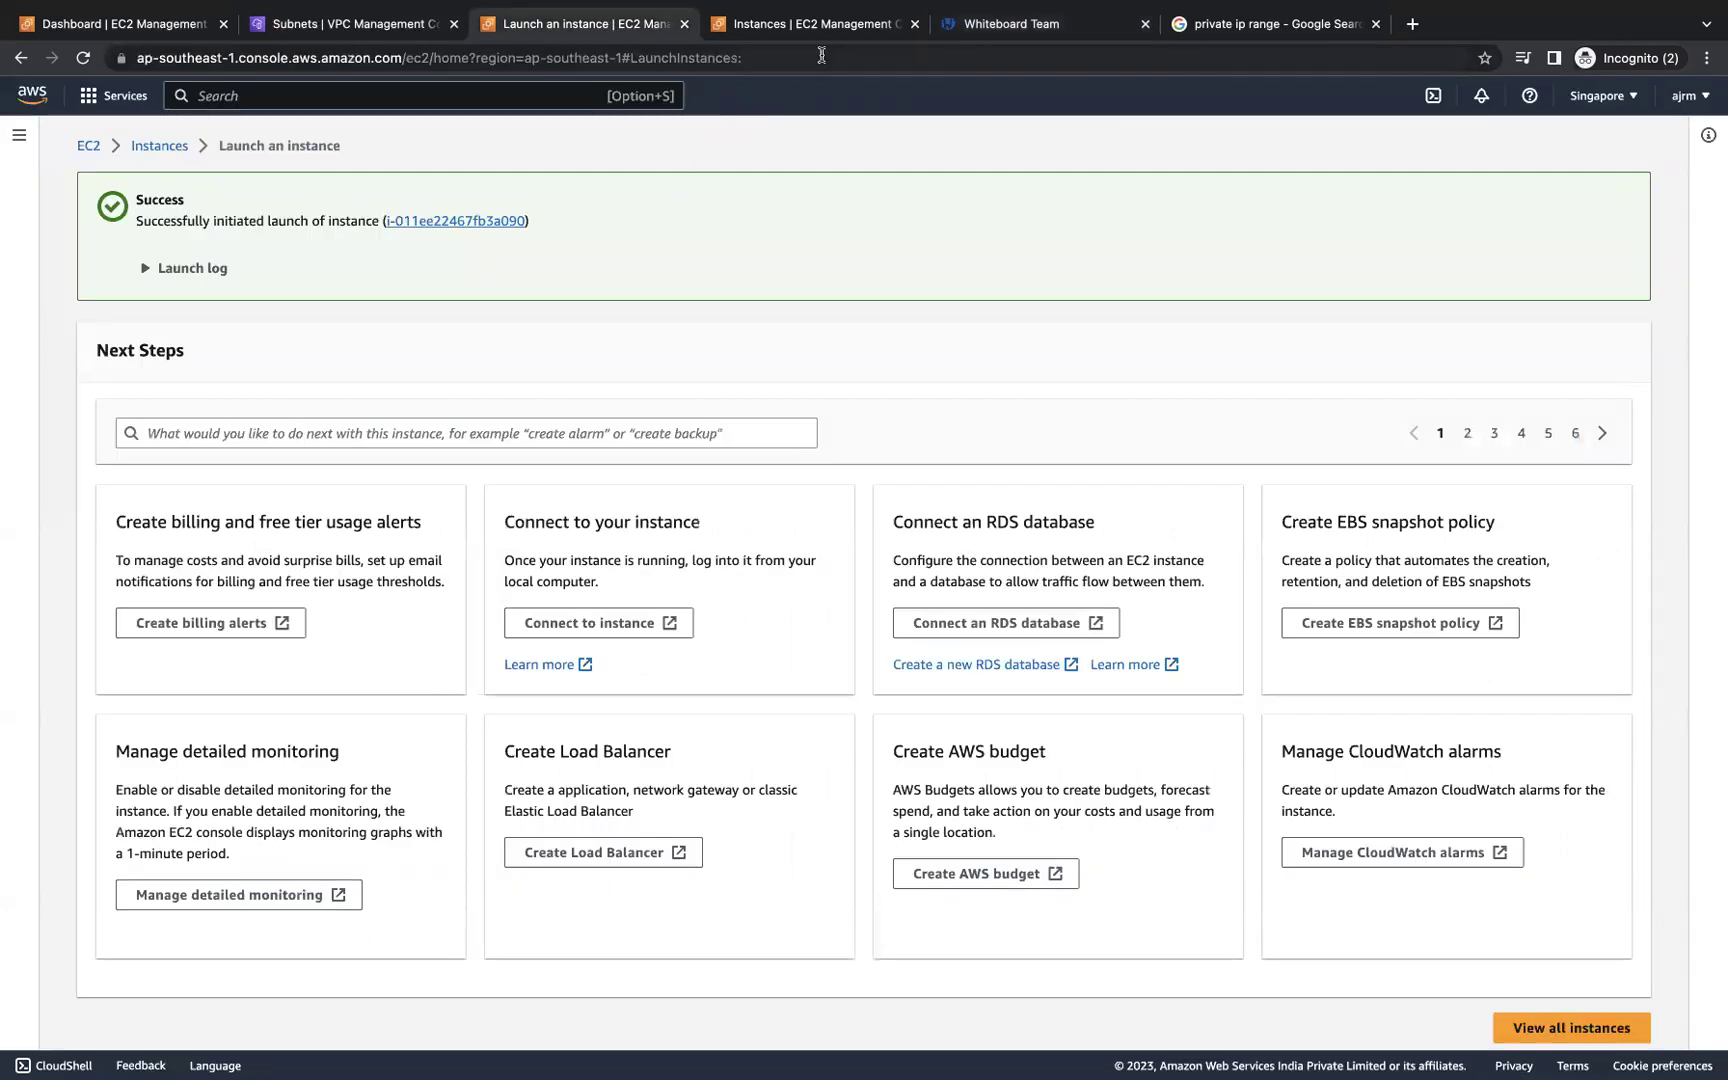
pyautogui.click(165, 146)
pyautogui.click(1098, 139)
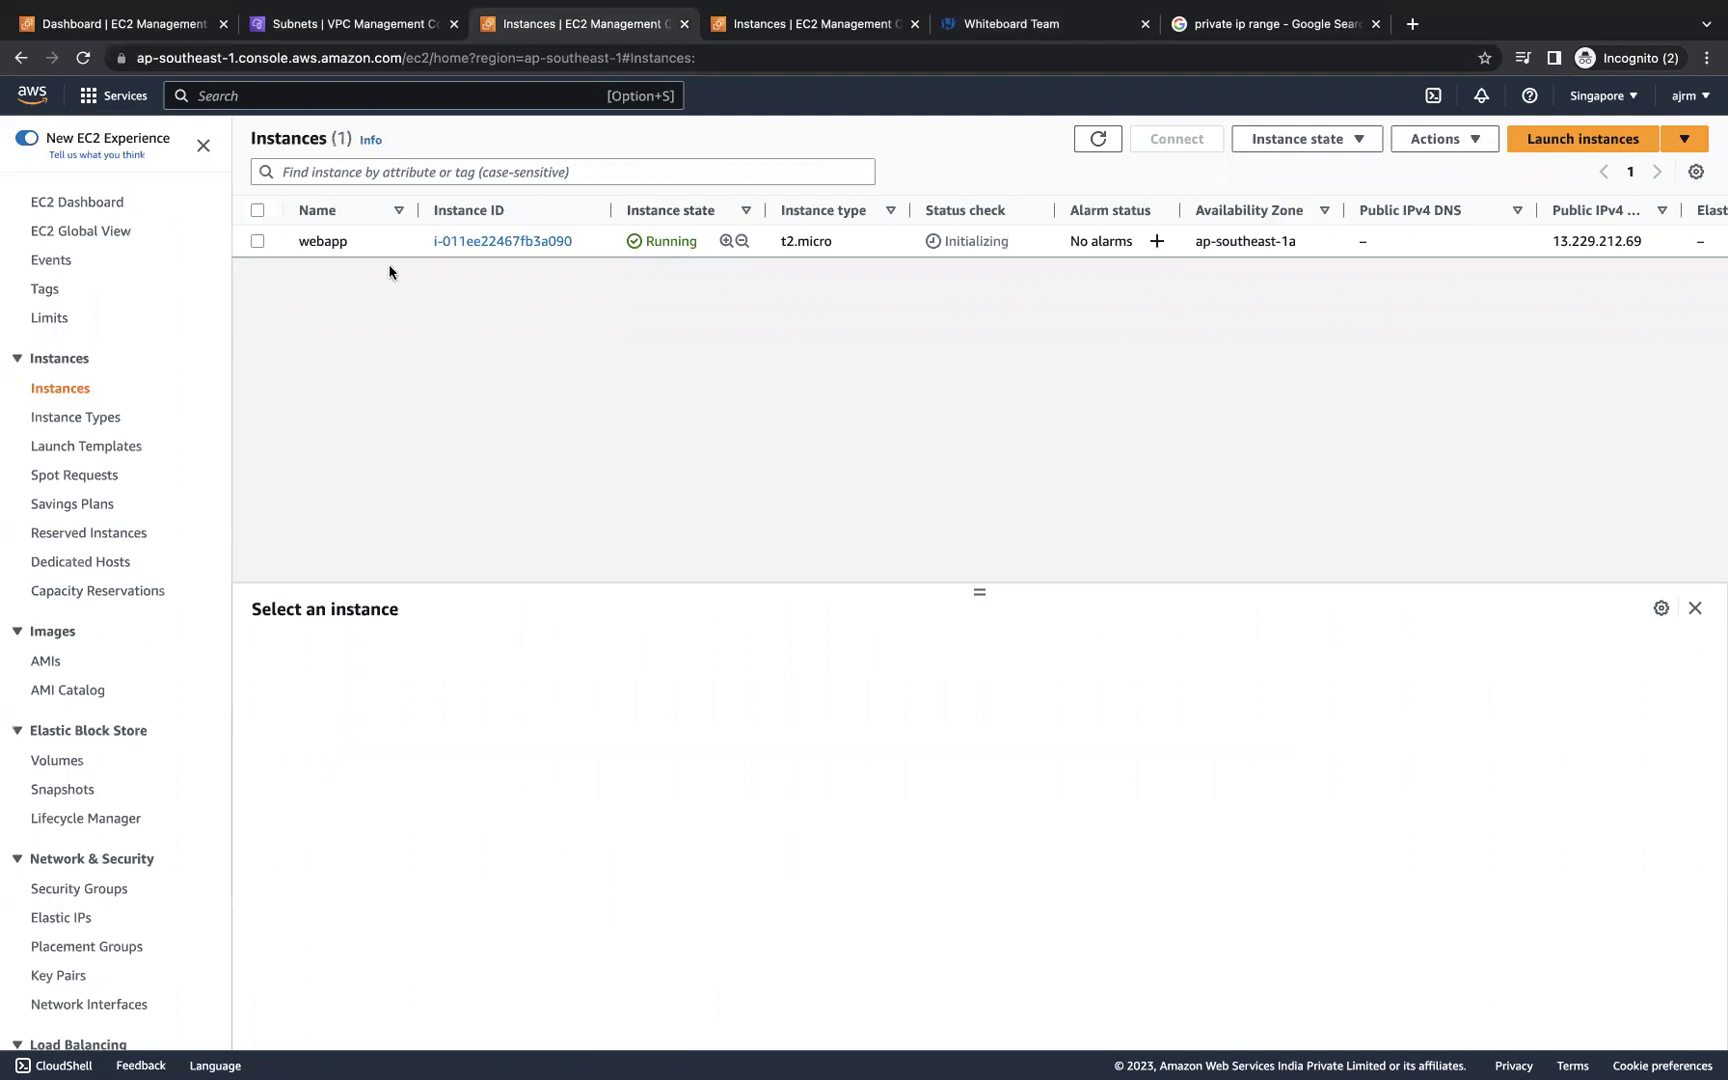
pyautogui.click(258, 242)
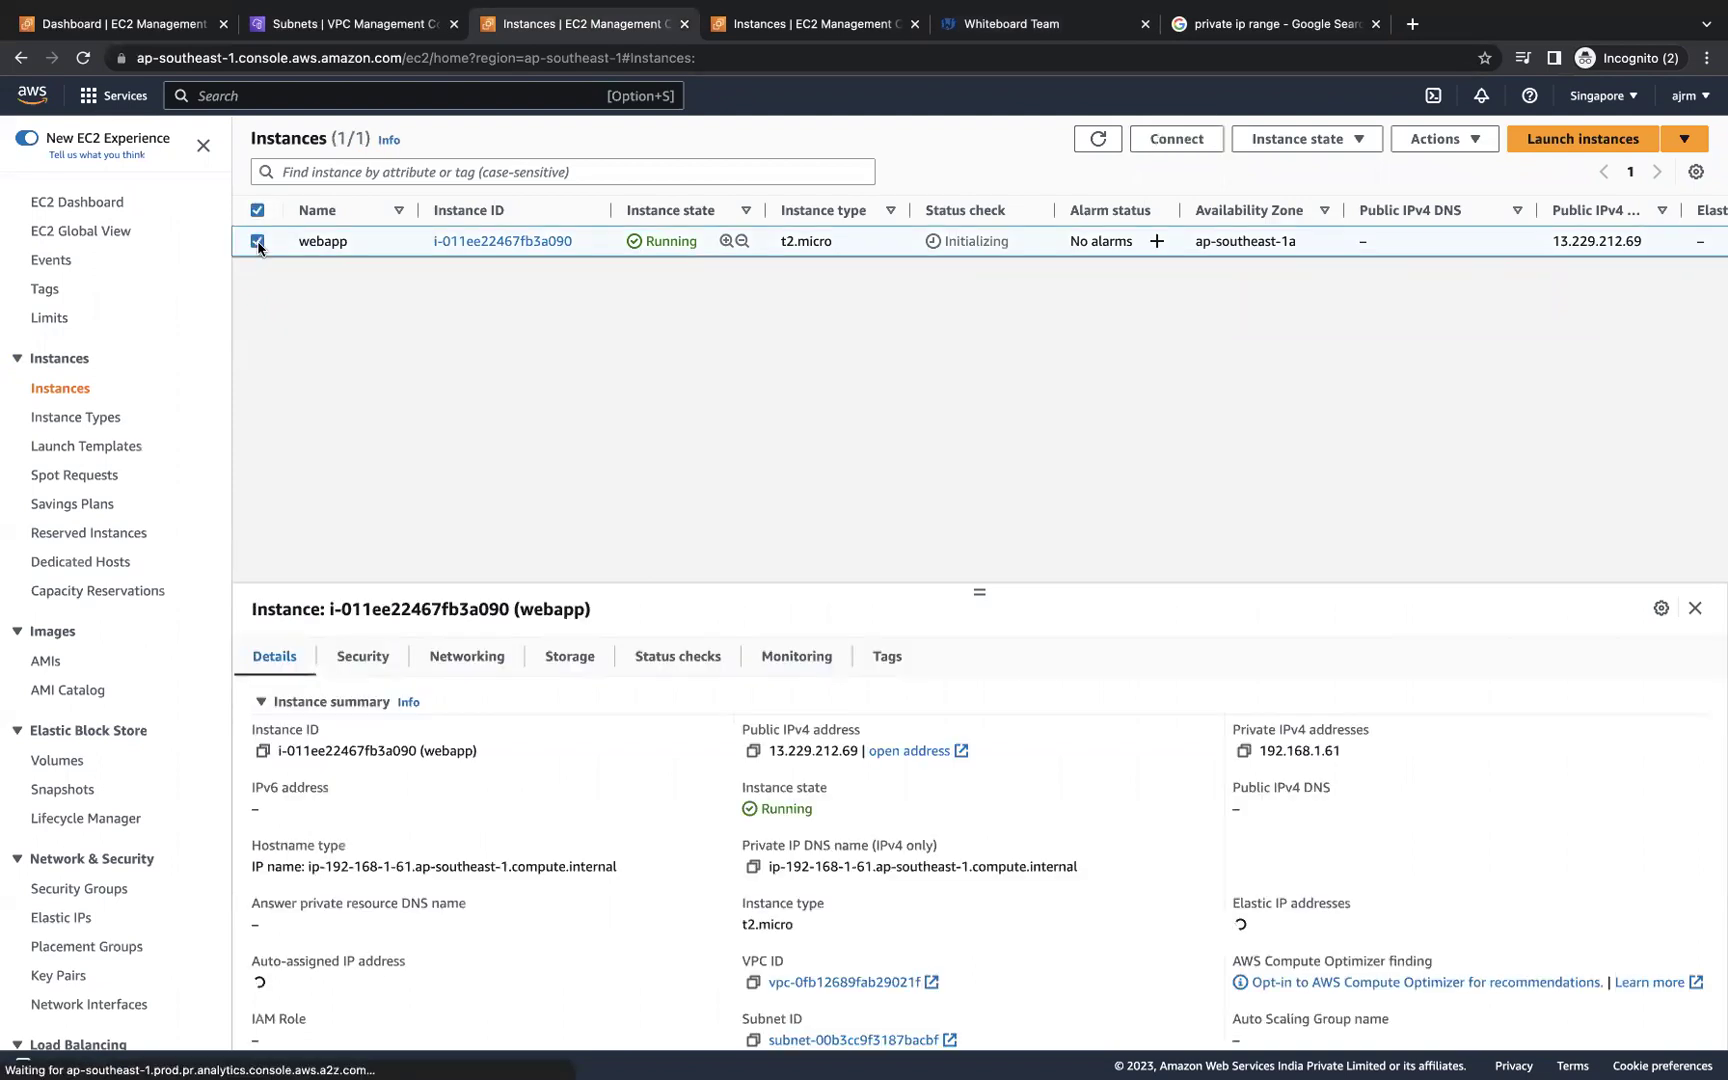
pyautogui.click(1175, 143)
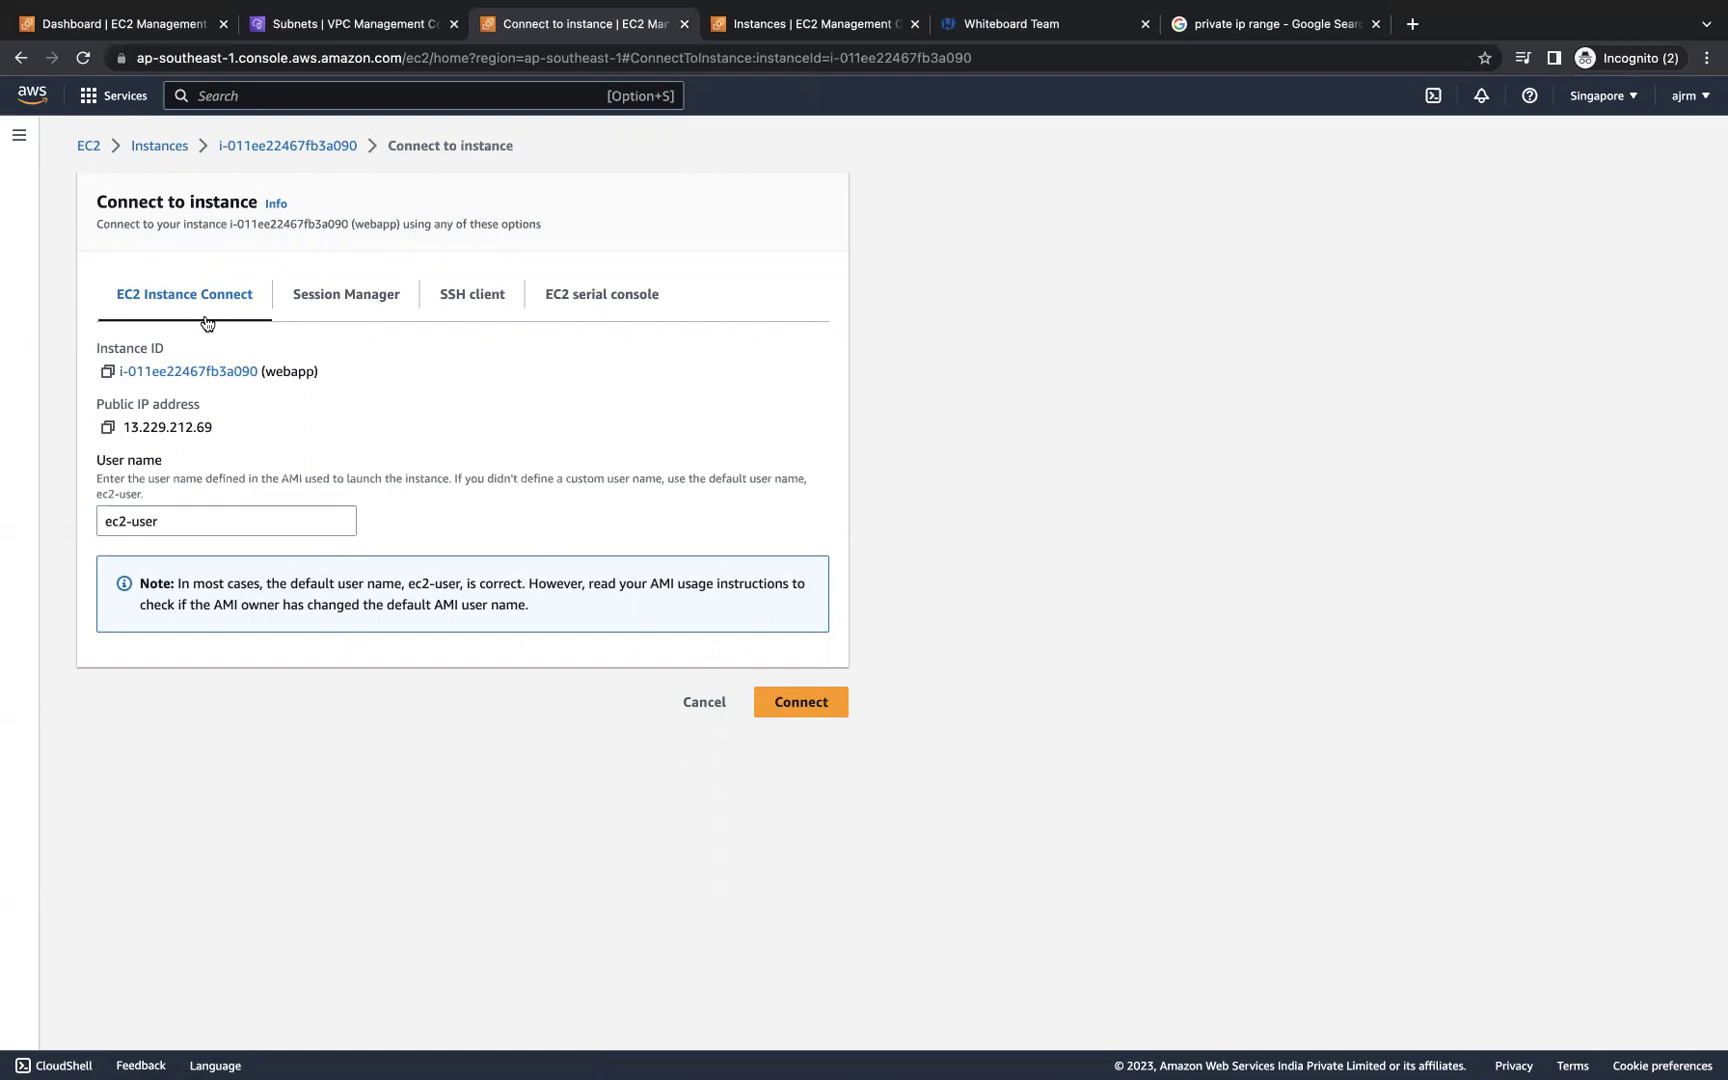
pyautogui.click(829, 705)
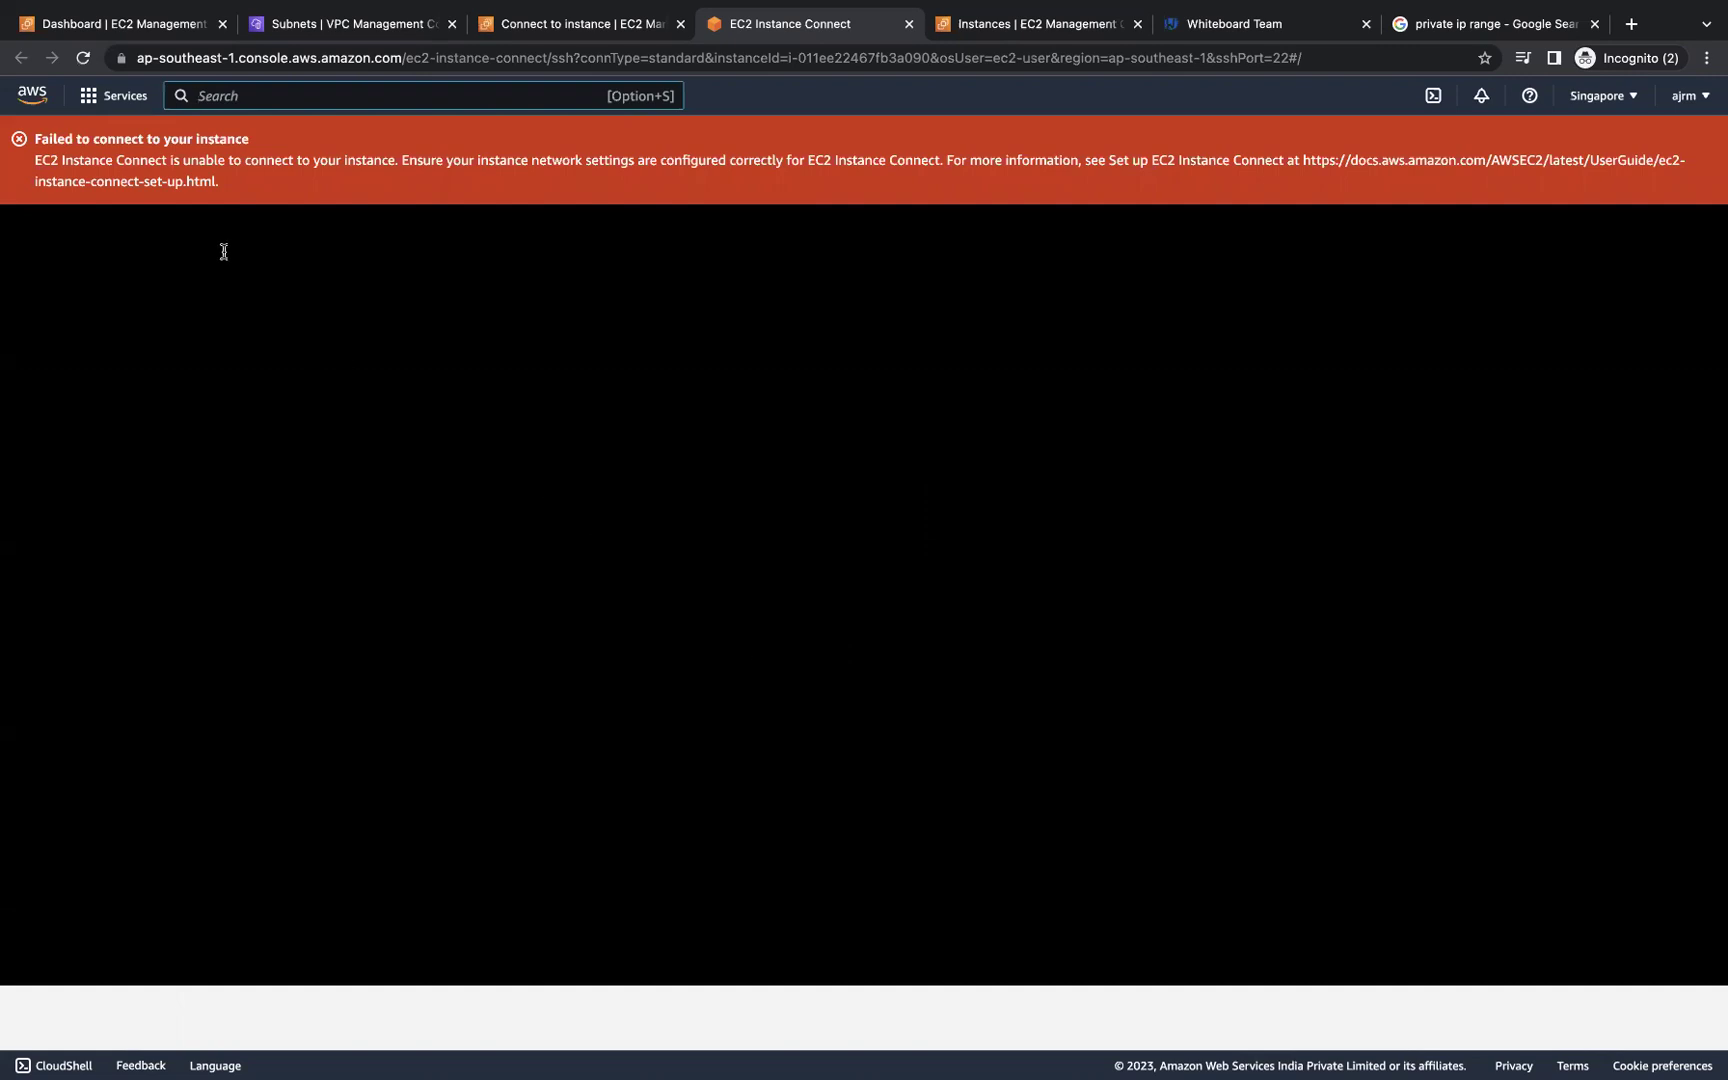
# - On the whiteboard, sketch a small circle on the connecting line beside the left circle, with a handwritten mark below it
pyautogui.click(1214, 30)
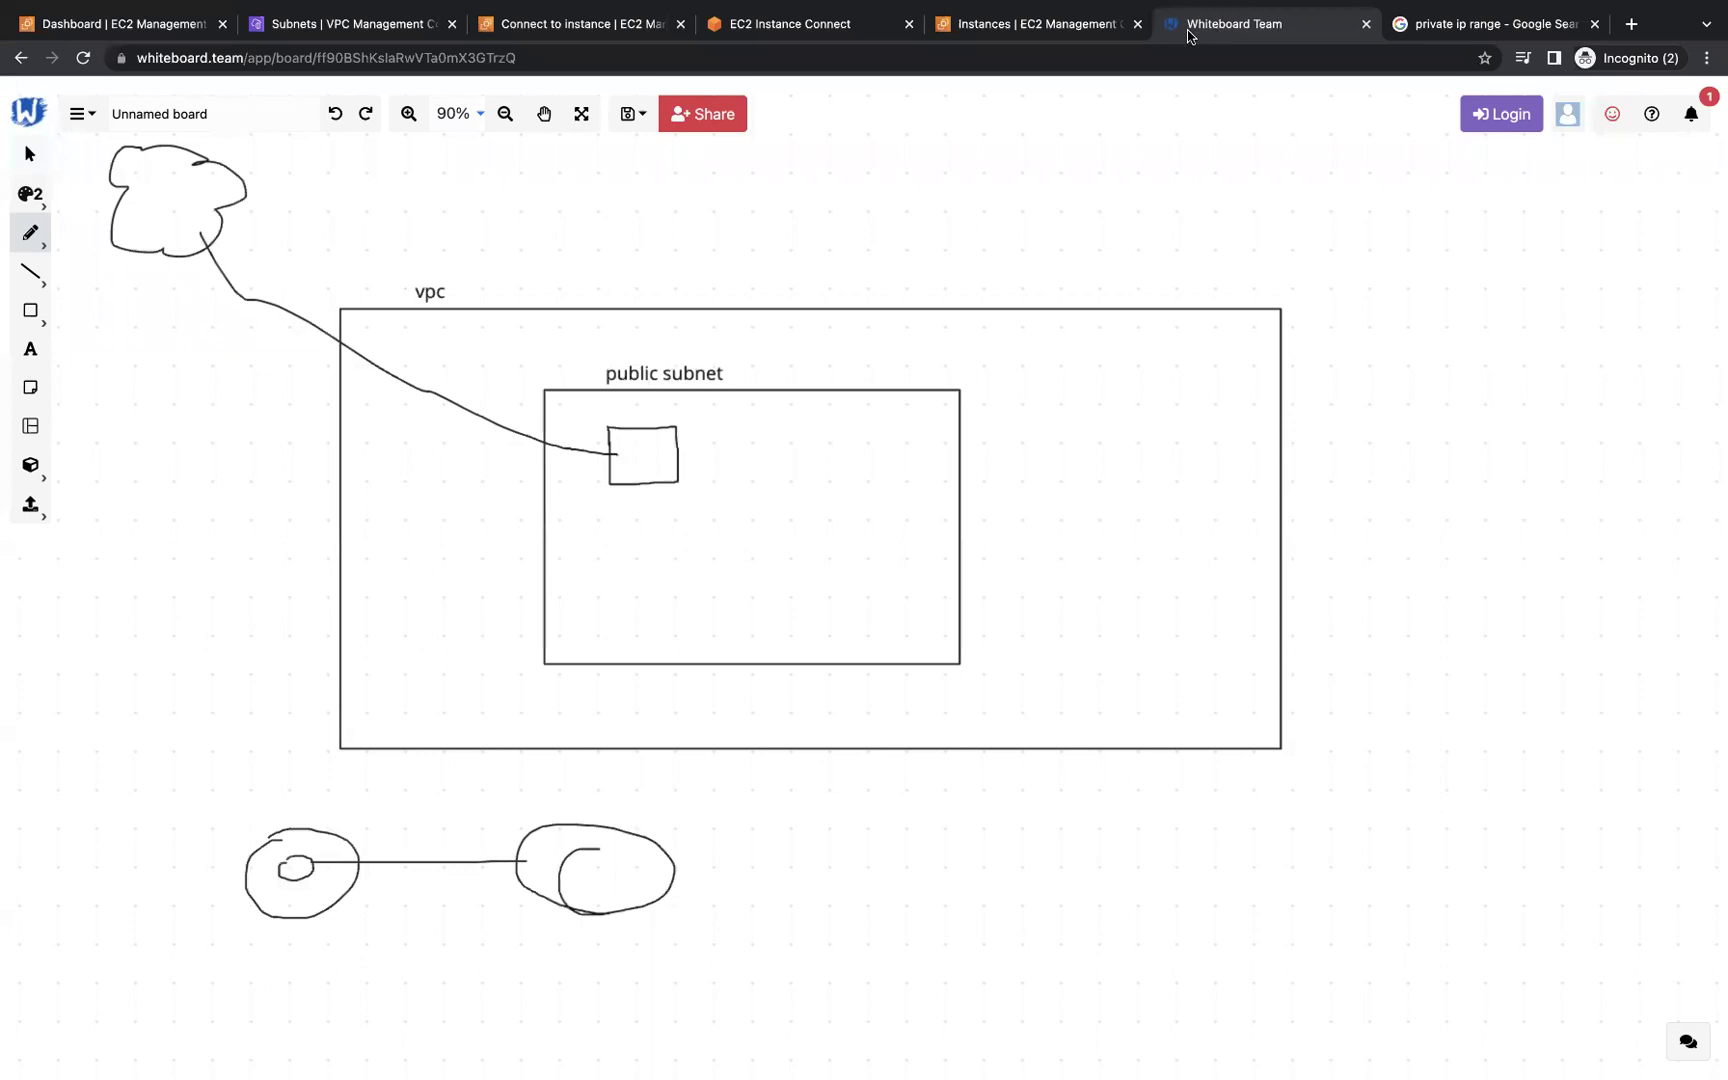
pyautogui.click(30, 232)
pyautogui.moveTo(388, 846)
pyautogui.mouseDown()
pyautogui.moveTo(370, 895)
pyautogui.moveTo(414, 890)
pyautogui.moveTo(385, 850)
pyautogui.moveTo(424, 958)
pyautogui.moveTo(450, 938)
pyautogui.mouseUp()
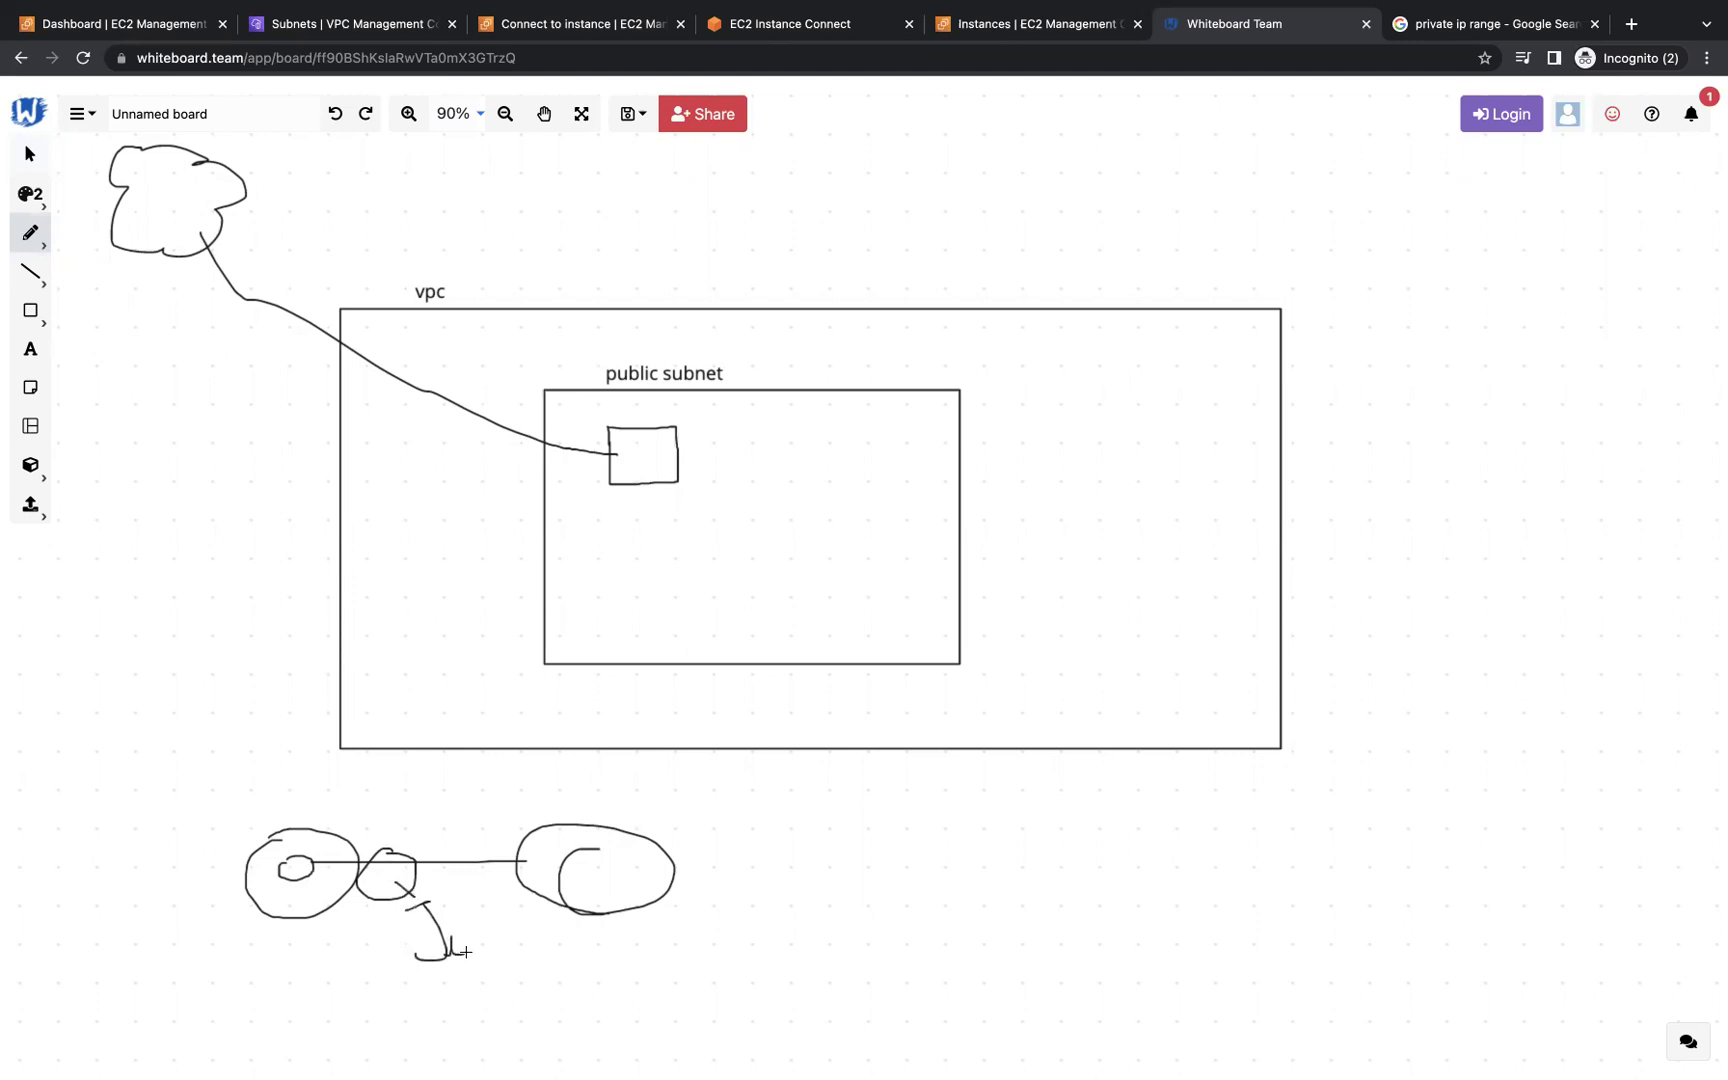
# - Draw an internet gateway circle on the vpc's upper border, label it IgW, and link it to the cloud and the instance square
pyautogui.moveTo(537, 265)
pyautogui.mouseDown()
pyautogui.moveTo(466, 305)
pyautogui.moveTo(494, 376)
pyautogui.moveTo(564, 297)
pyautogui.moveTo(547, 257)
pyautogui.mouseUp()
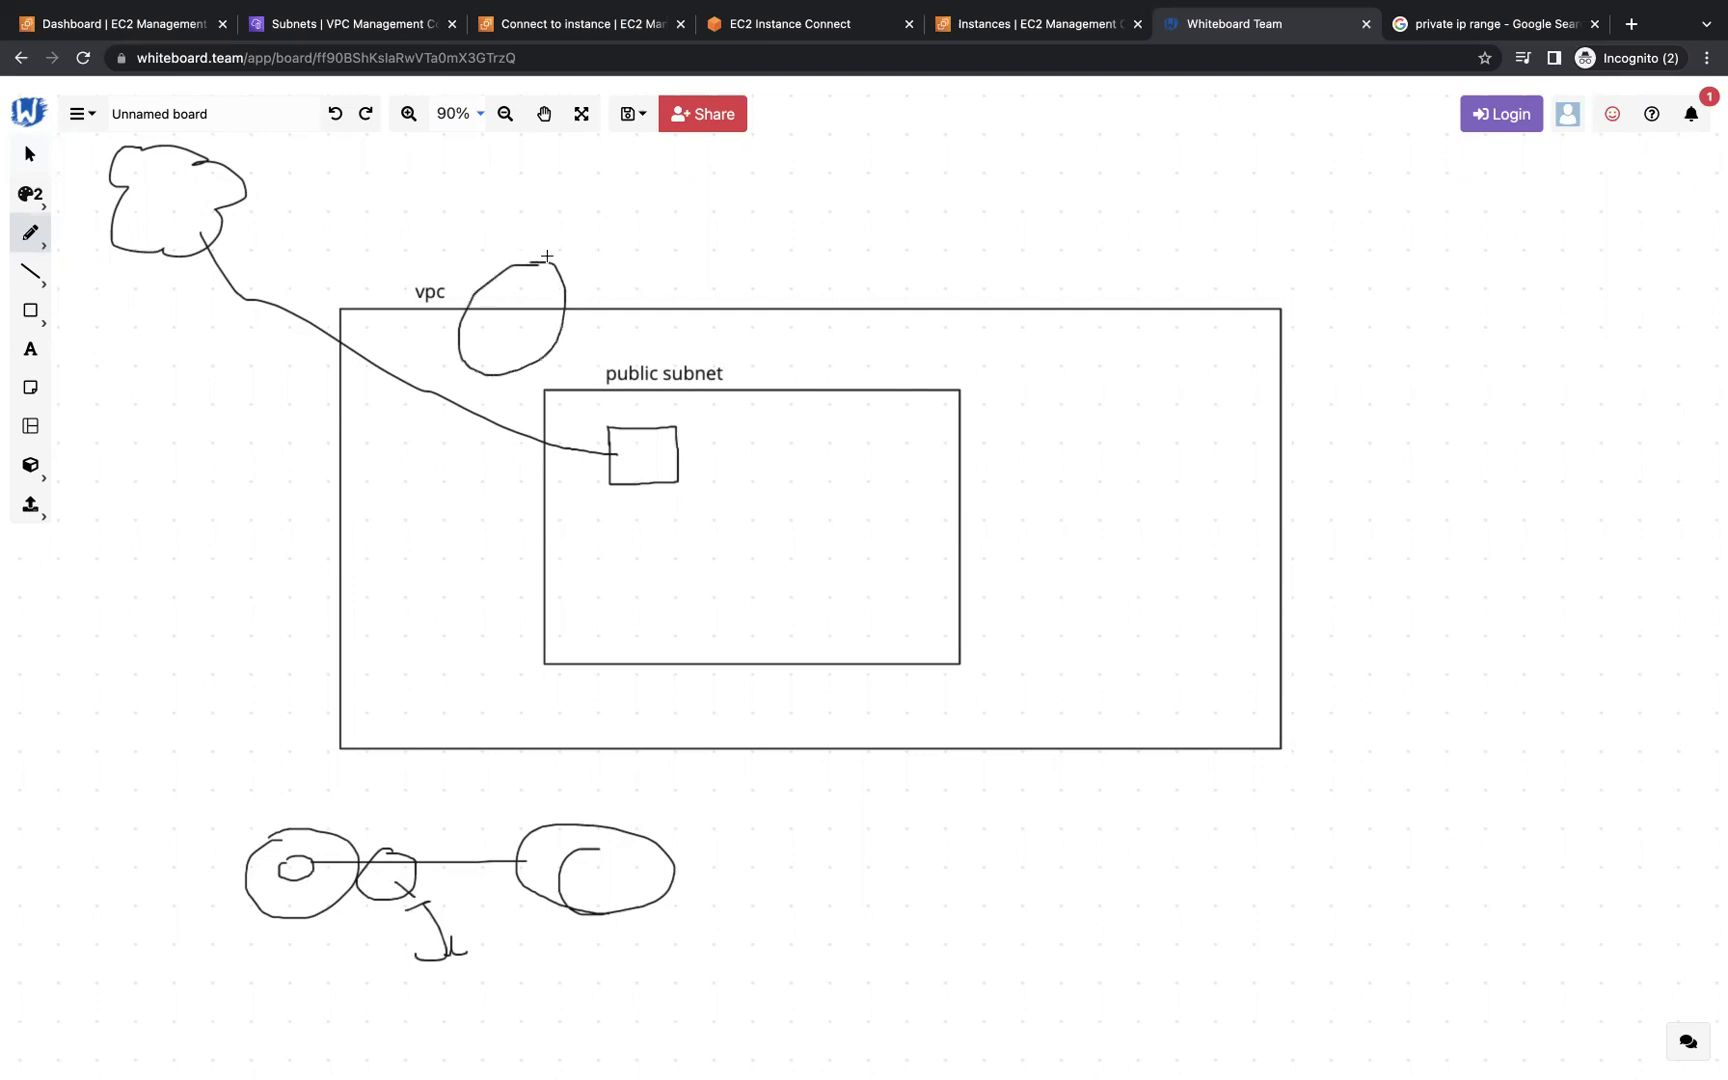
pyautogui.moveTo(653, 209)
pyautogui.mouseDown()
pyautogui.moveTo(632, 258)
pyautogui.moveTo(687, 216)
pyautogui.moveTo(714, 231)
pyautogui.moveTo(730, 200)
pyautogui.mouseUp()
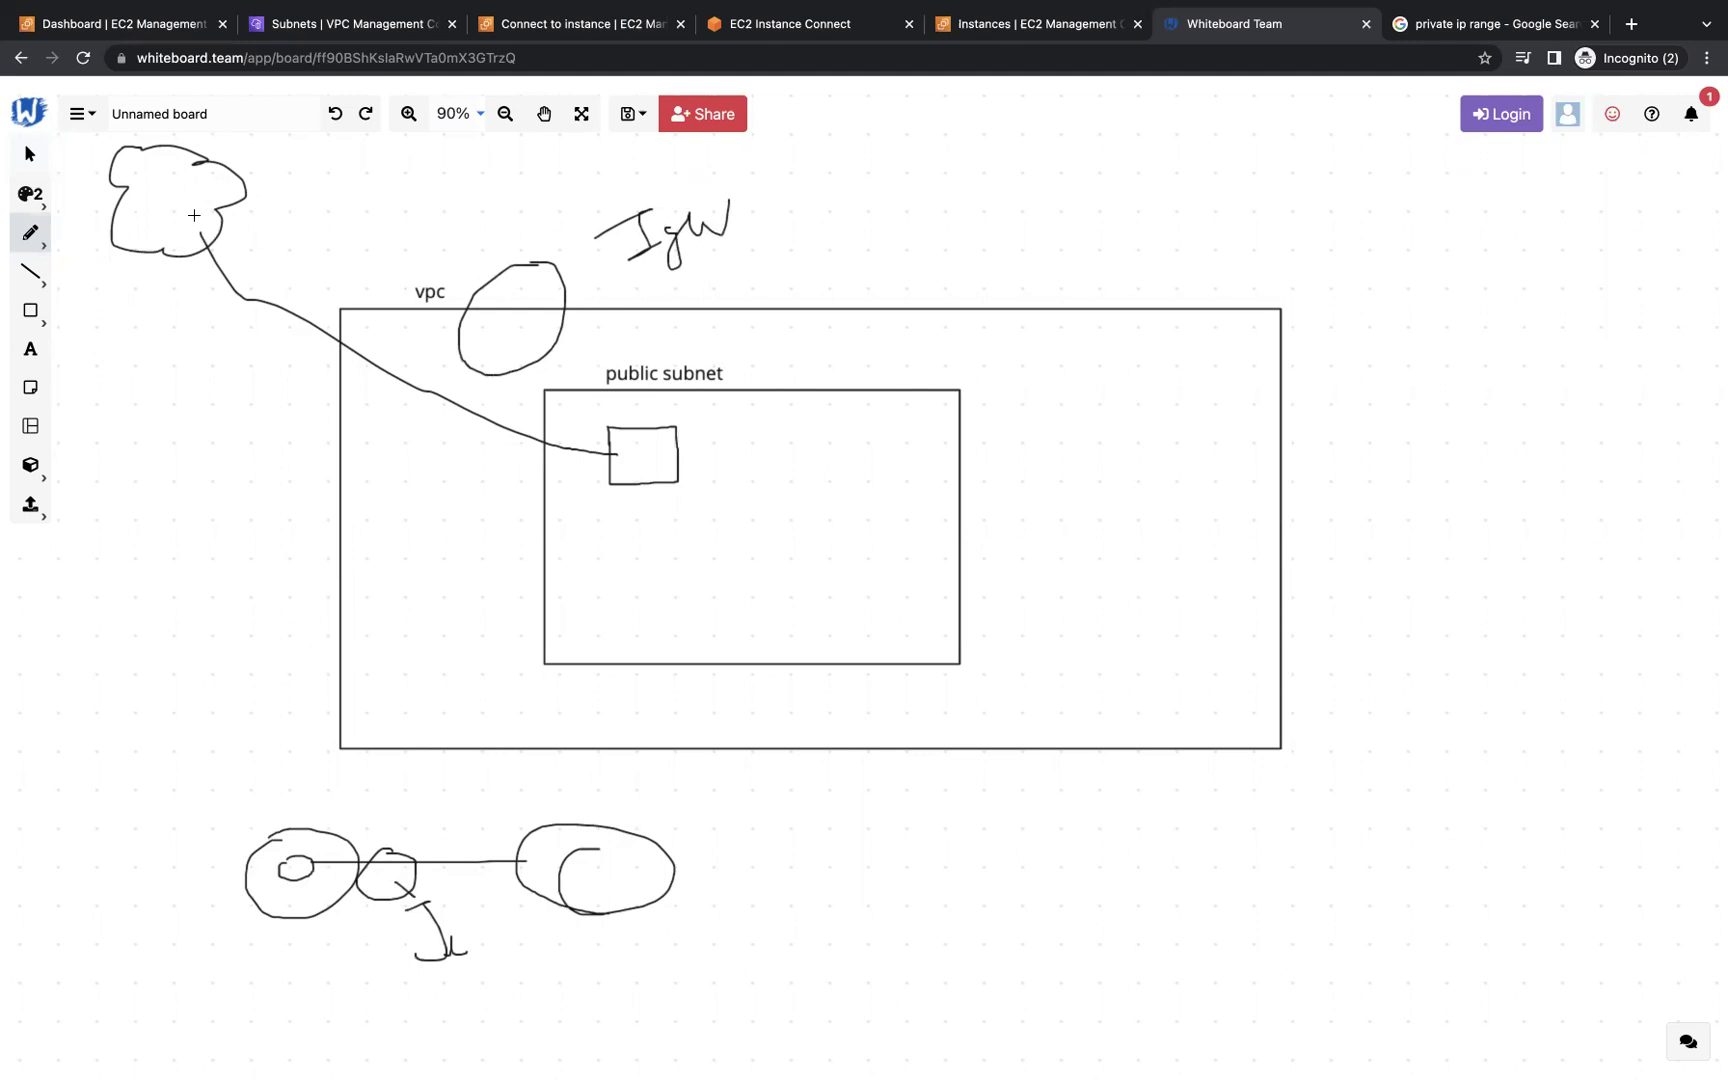
pyautogui.moveTo(194, 215)
pyautogui.mouseDown()
pyautogui.moveTo(283, 188)
pyautogui.moveTo(486, 281)
pyautogui.mouseUp()
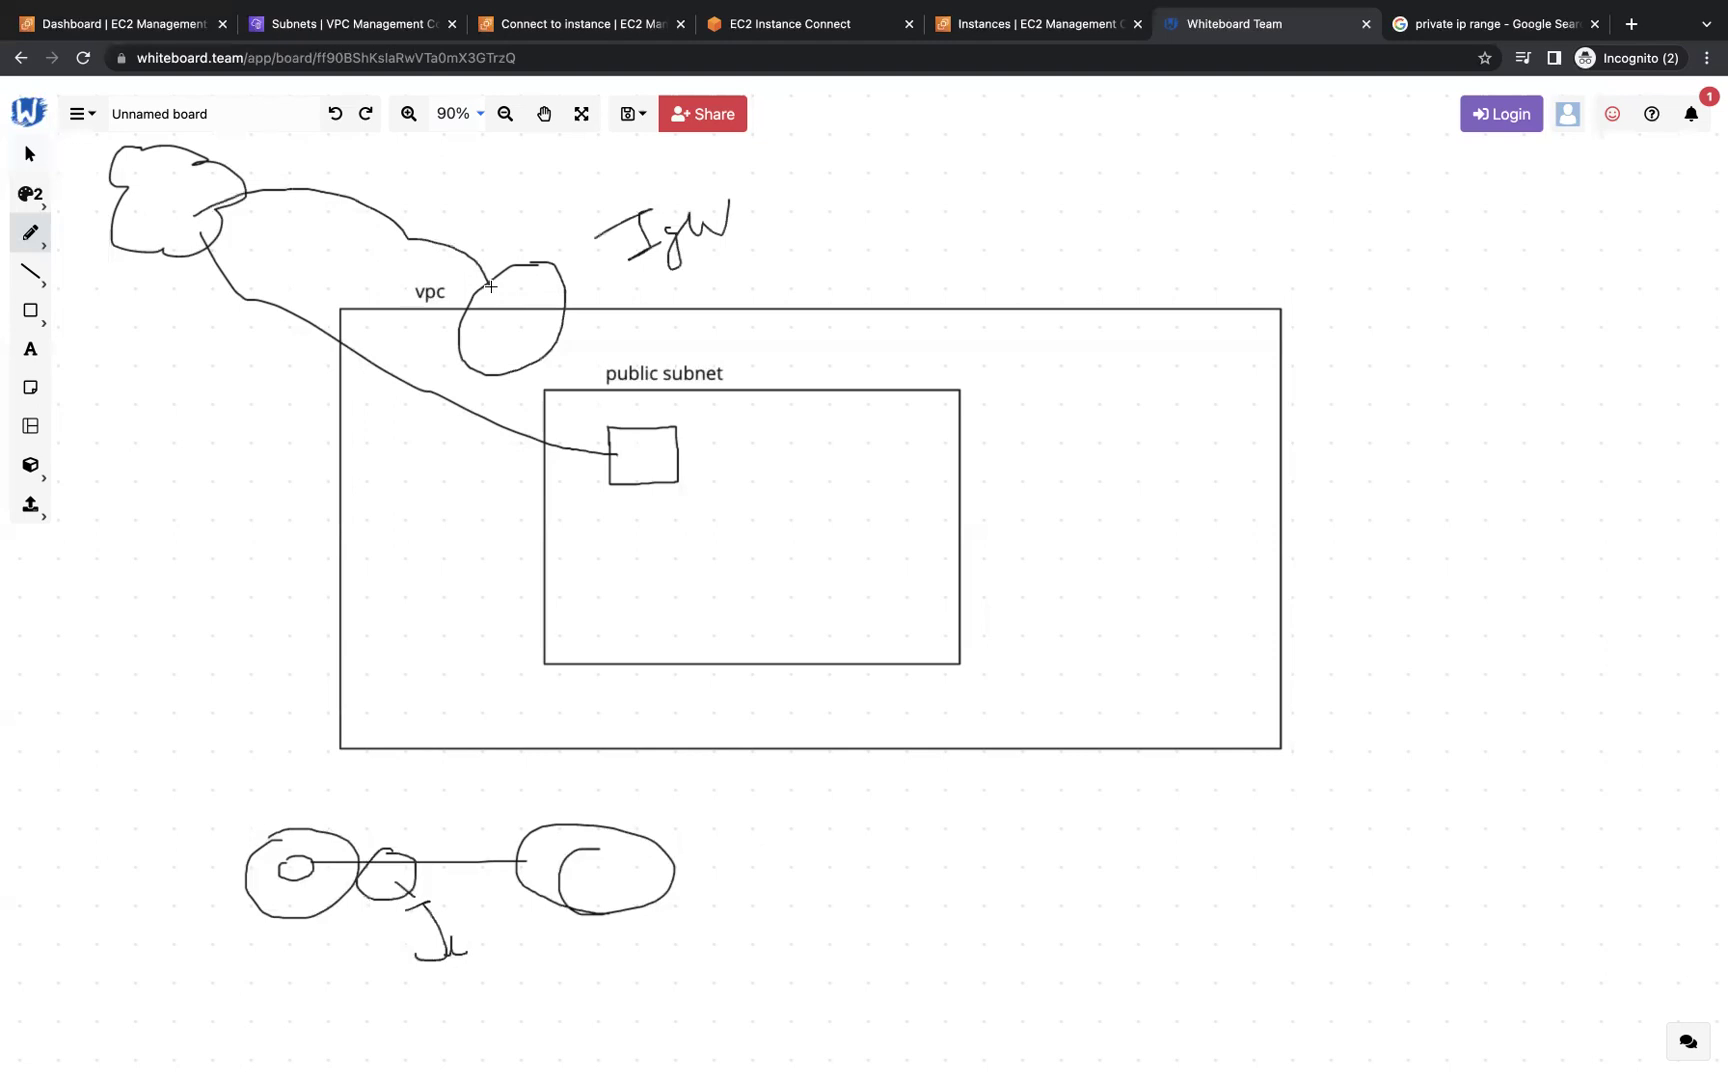
pyautogui.moveTo(535, 373); pyautogui.dragTo(603, 437)
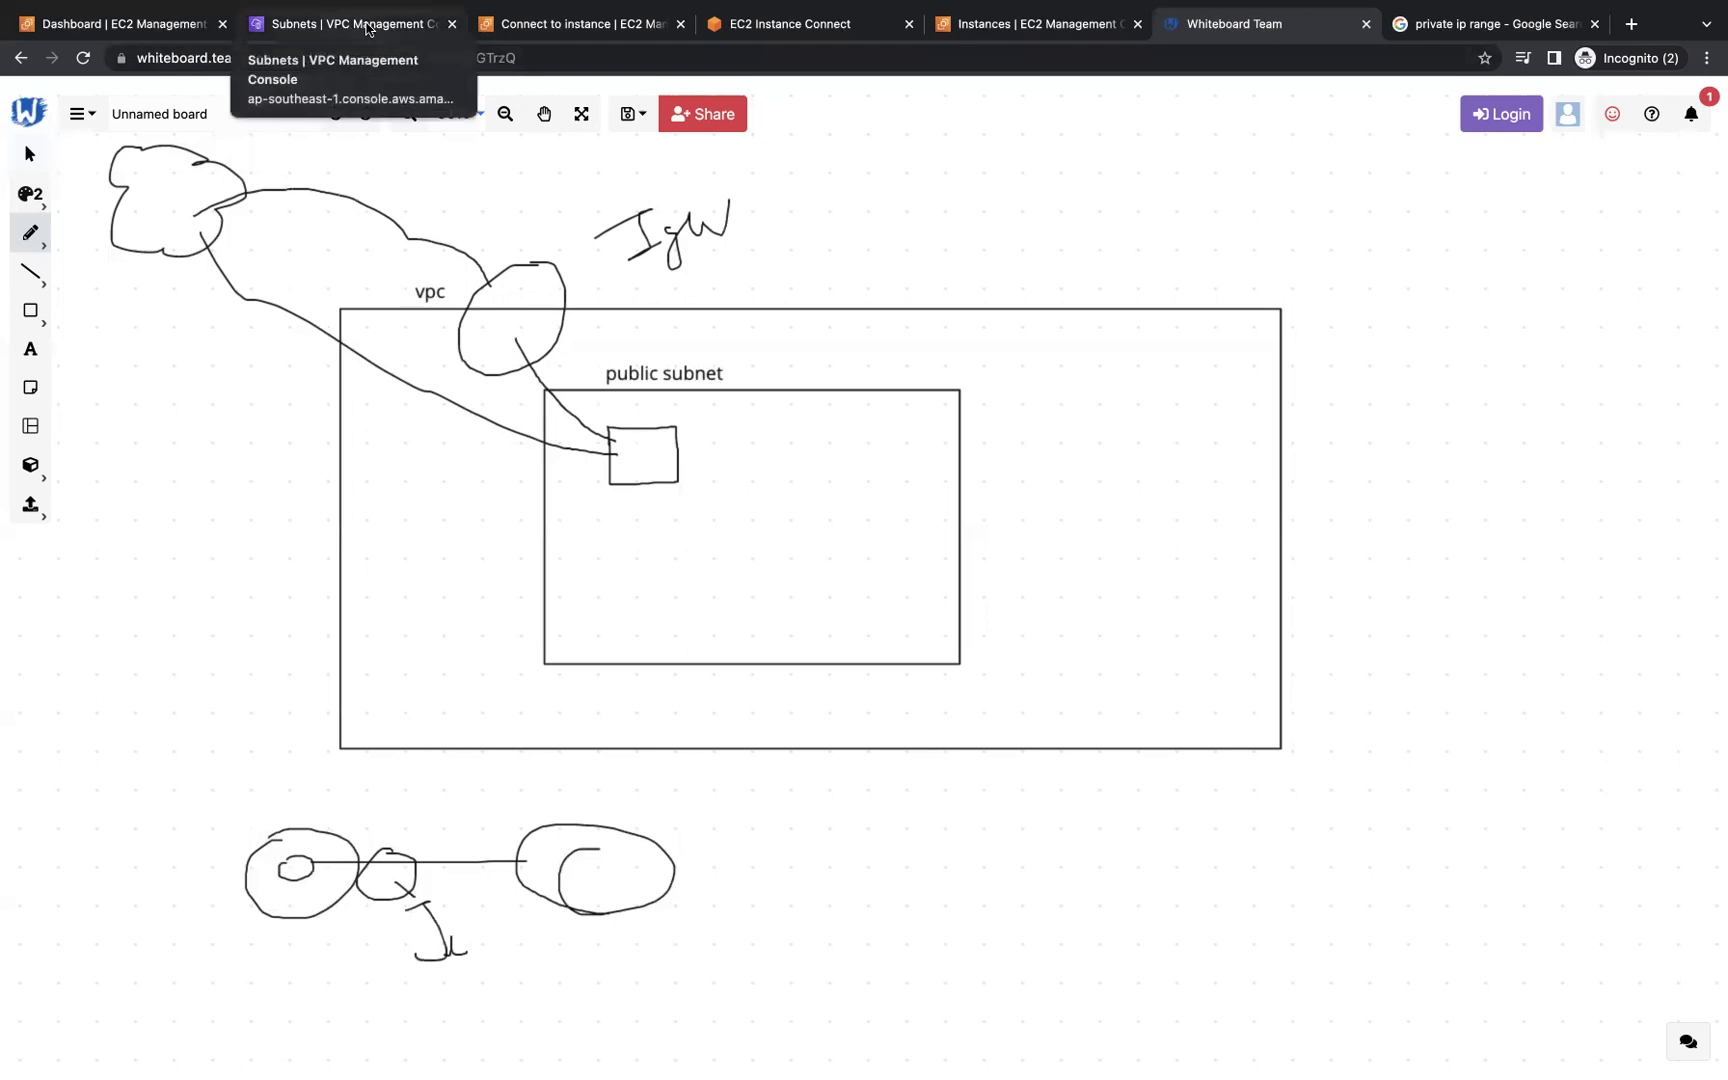
# - Switch back to the VPC console, dismiss the service search results, and open the internet gateways list in a separate browser tab
pyautogui.click(368, 28)
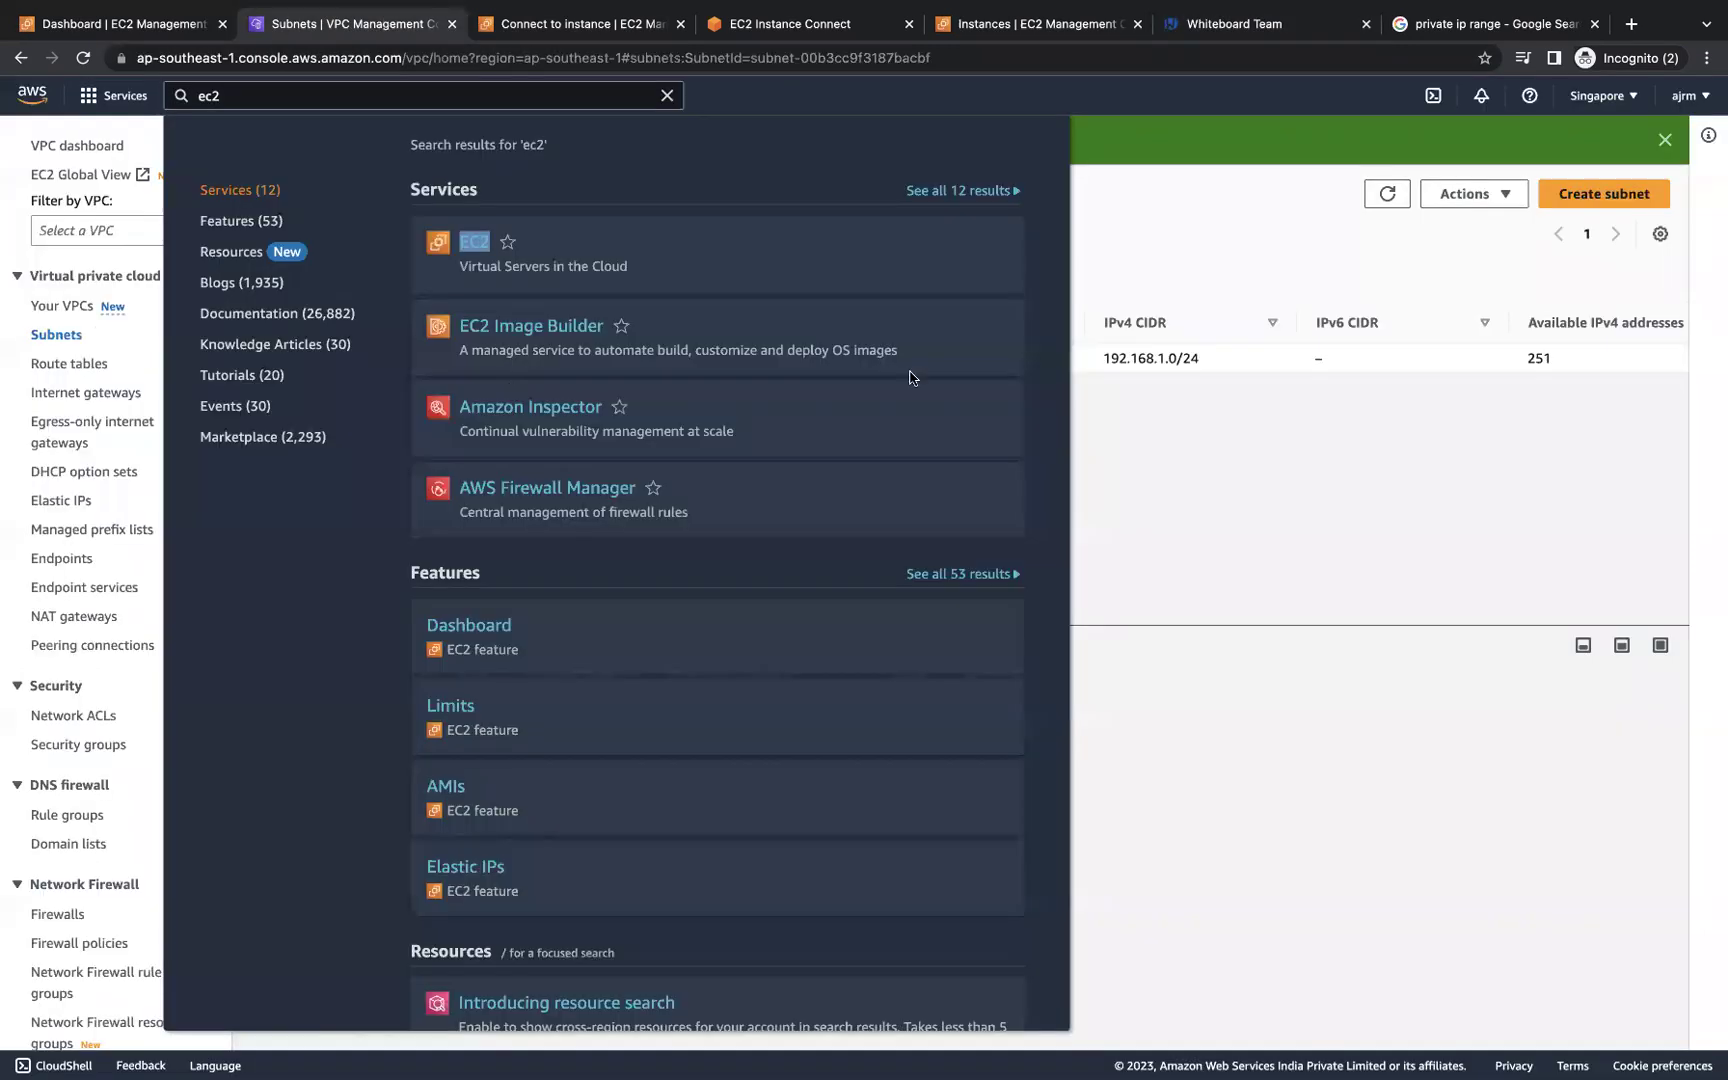
pyautogui.click(1184, 480)
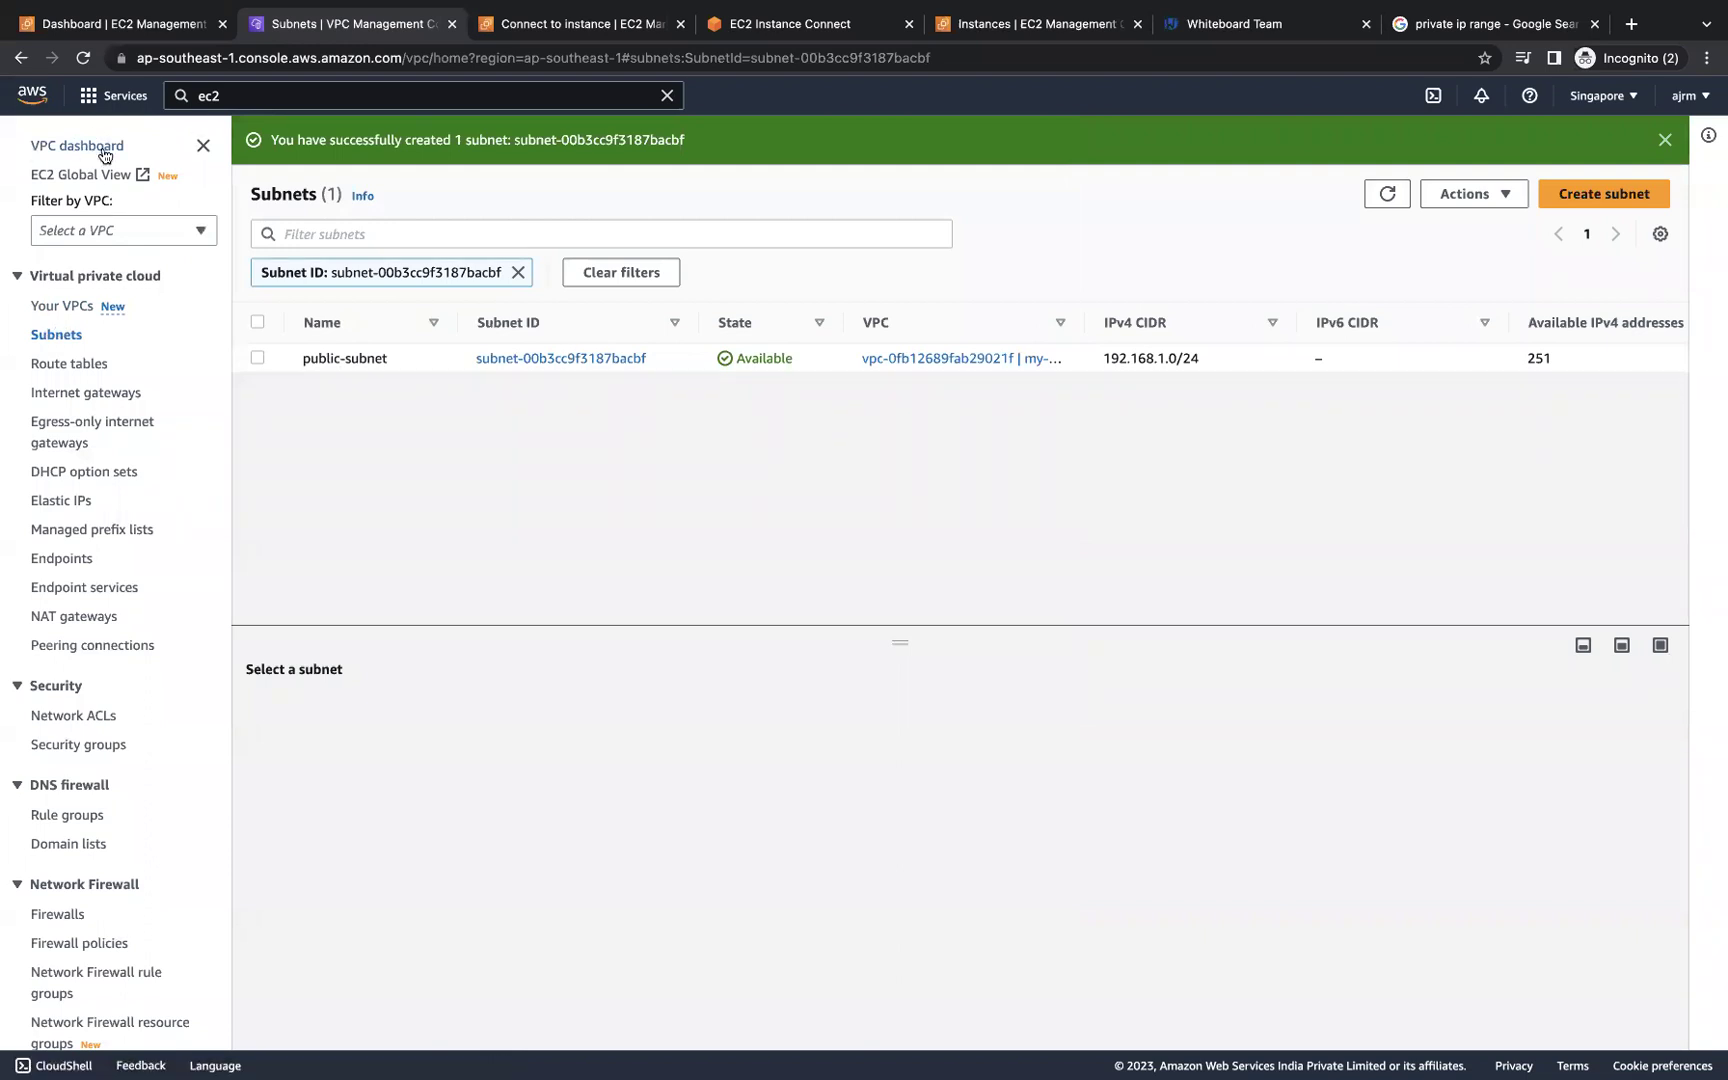
pyautogui.rightClick(68, 392)
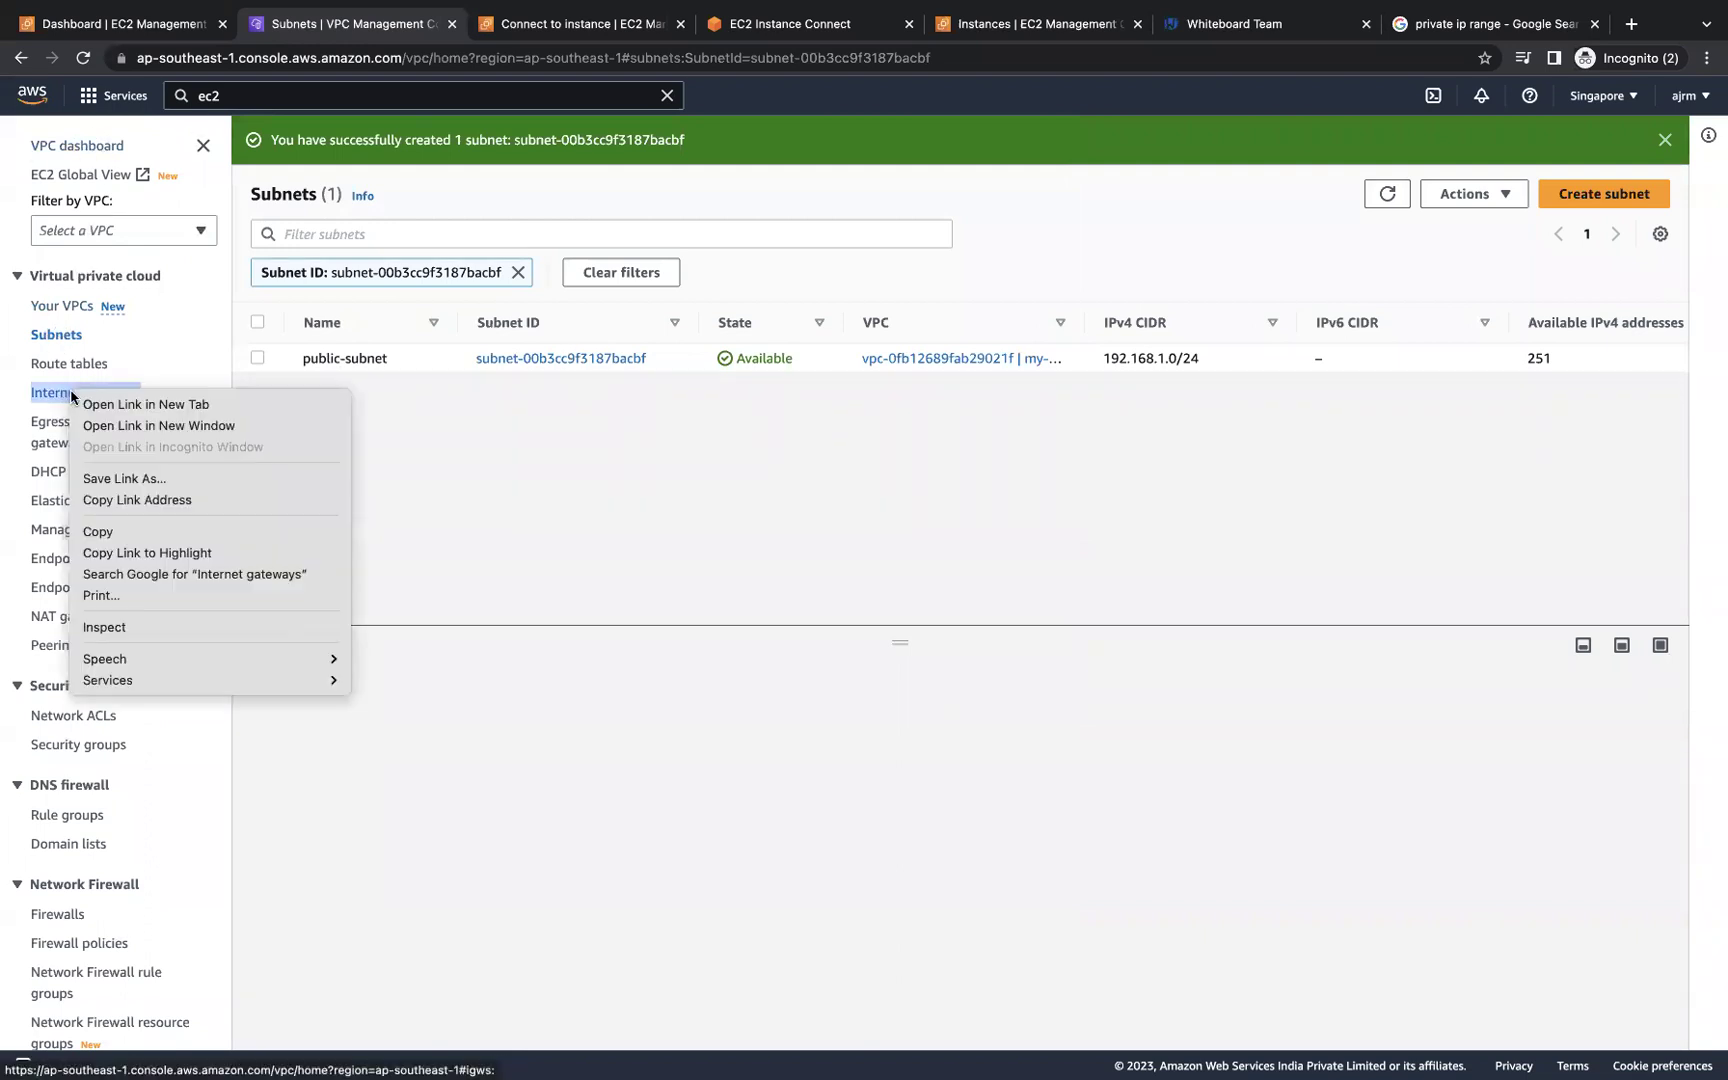
pyautogui.click(103, 405)
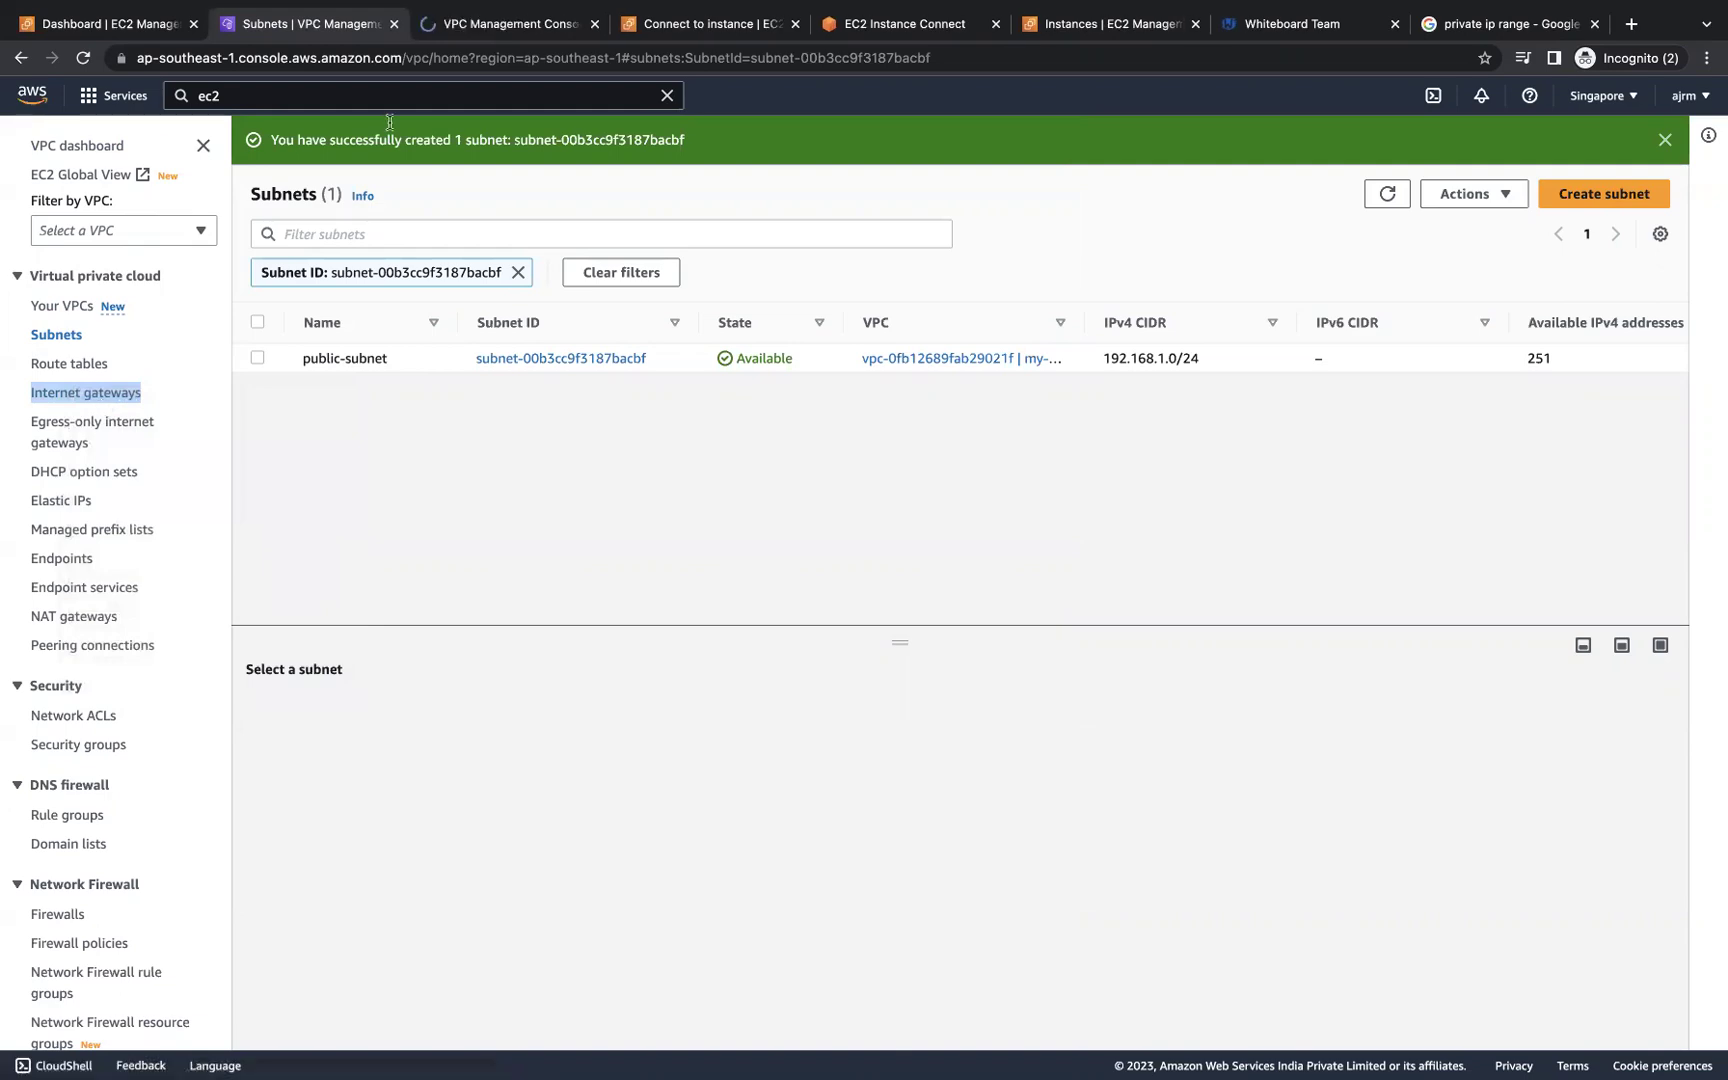
pyautogui.click(515, 33)
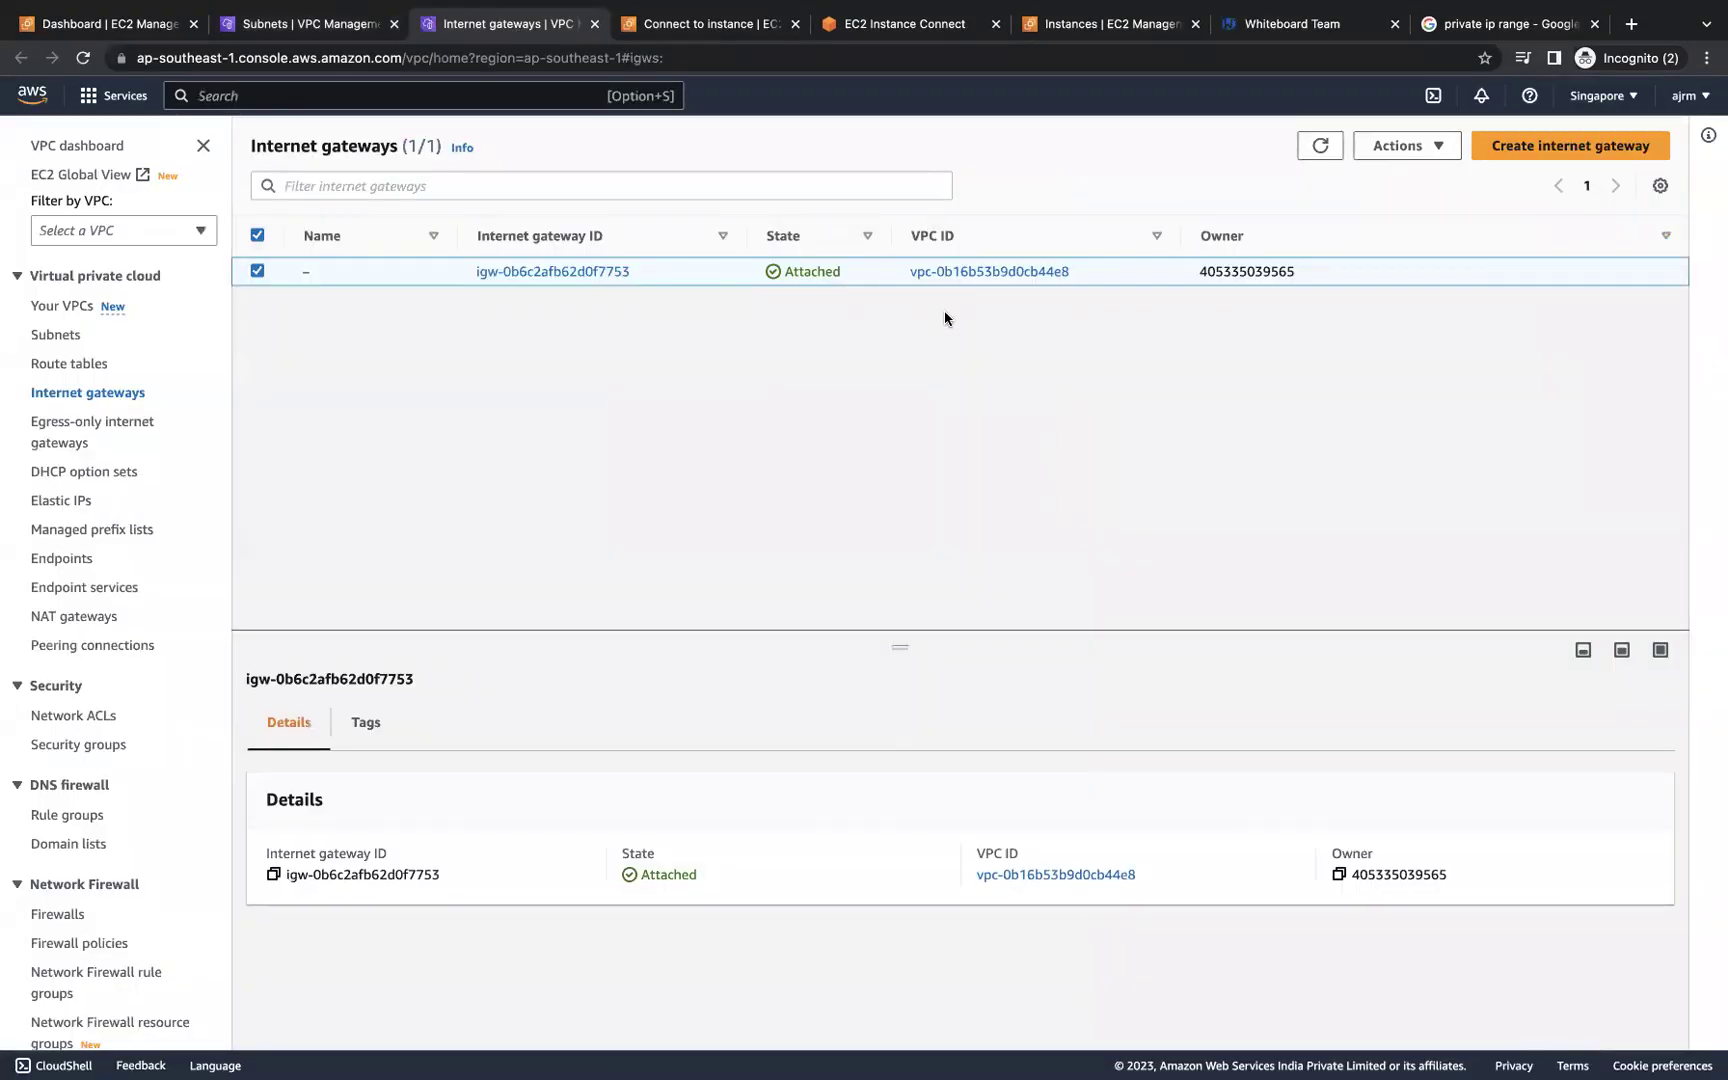
# - Create an internet gateway with the name tag my-igw
pyautogui.click(1534, 145)
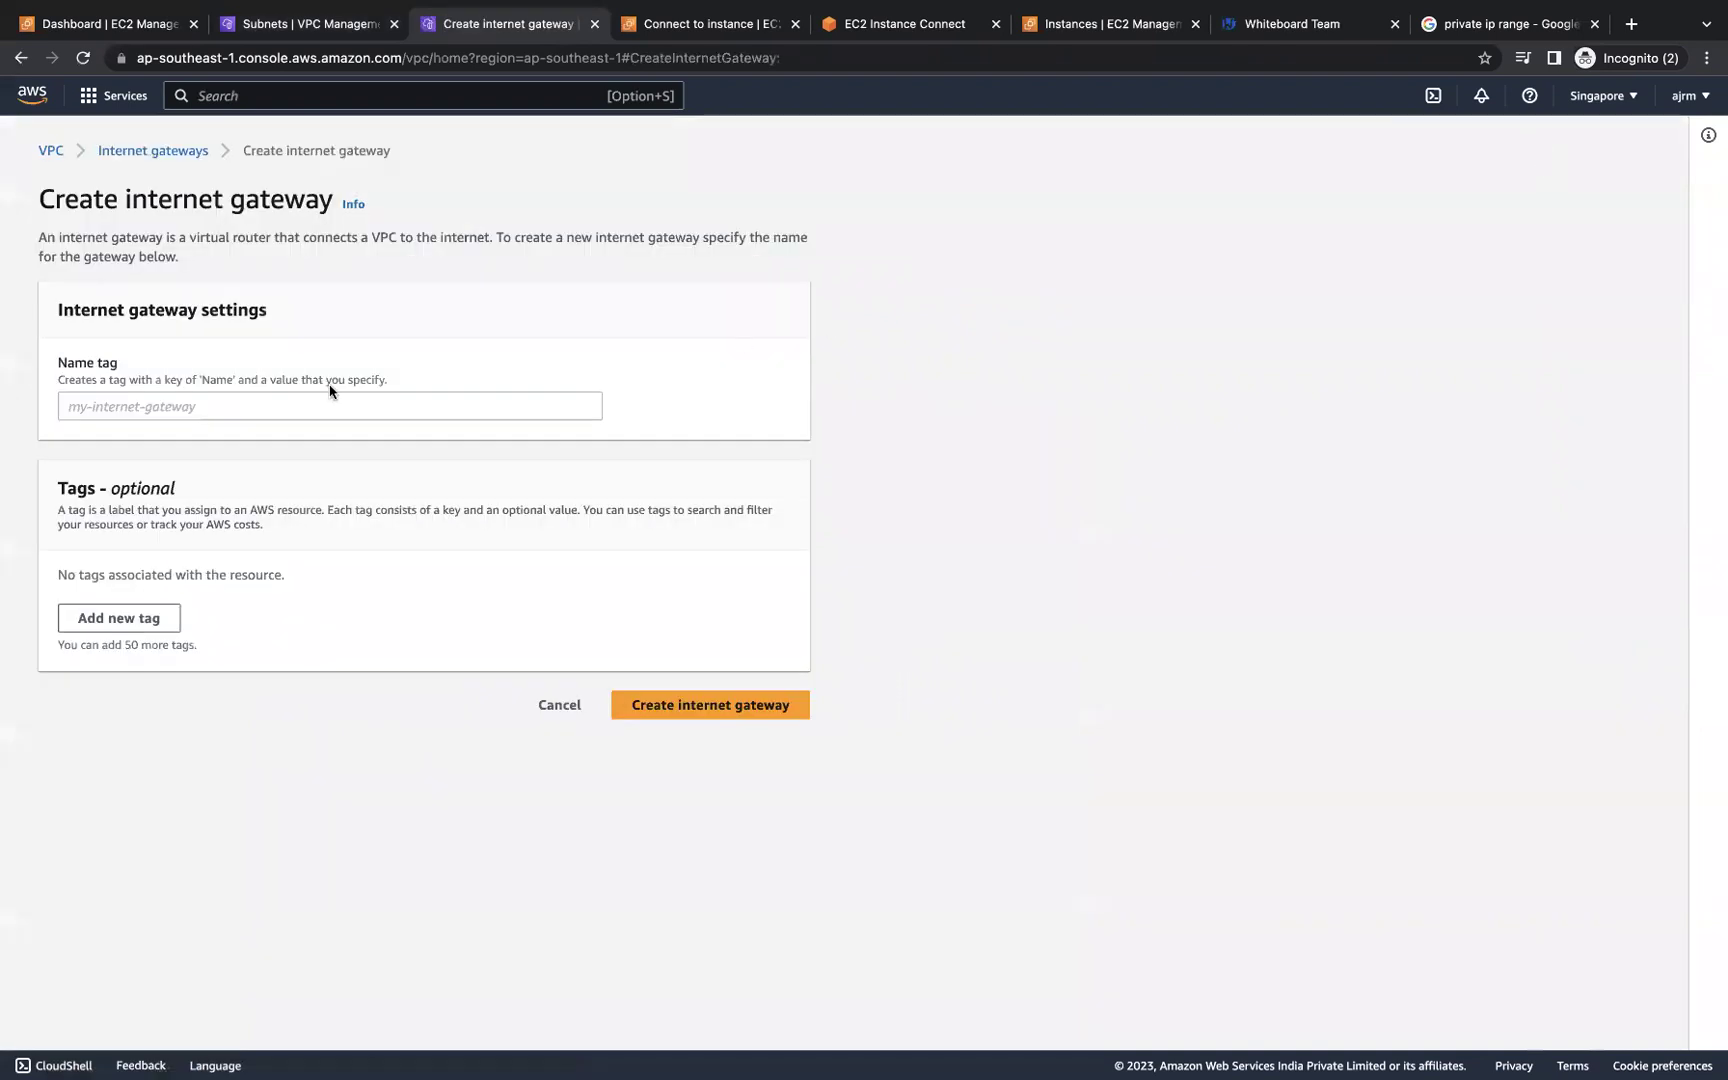
pyautogui.click(105, 406)
pyautogui.write('my')
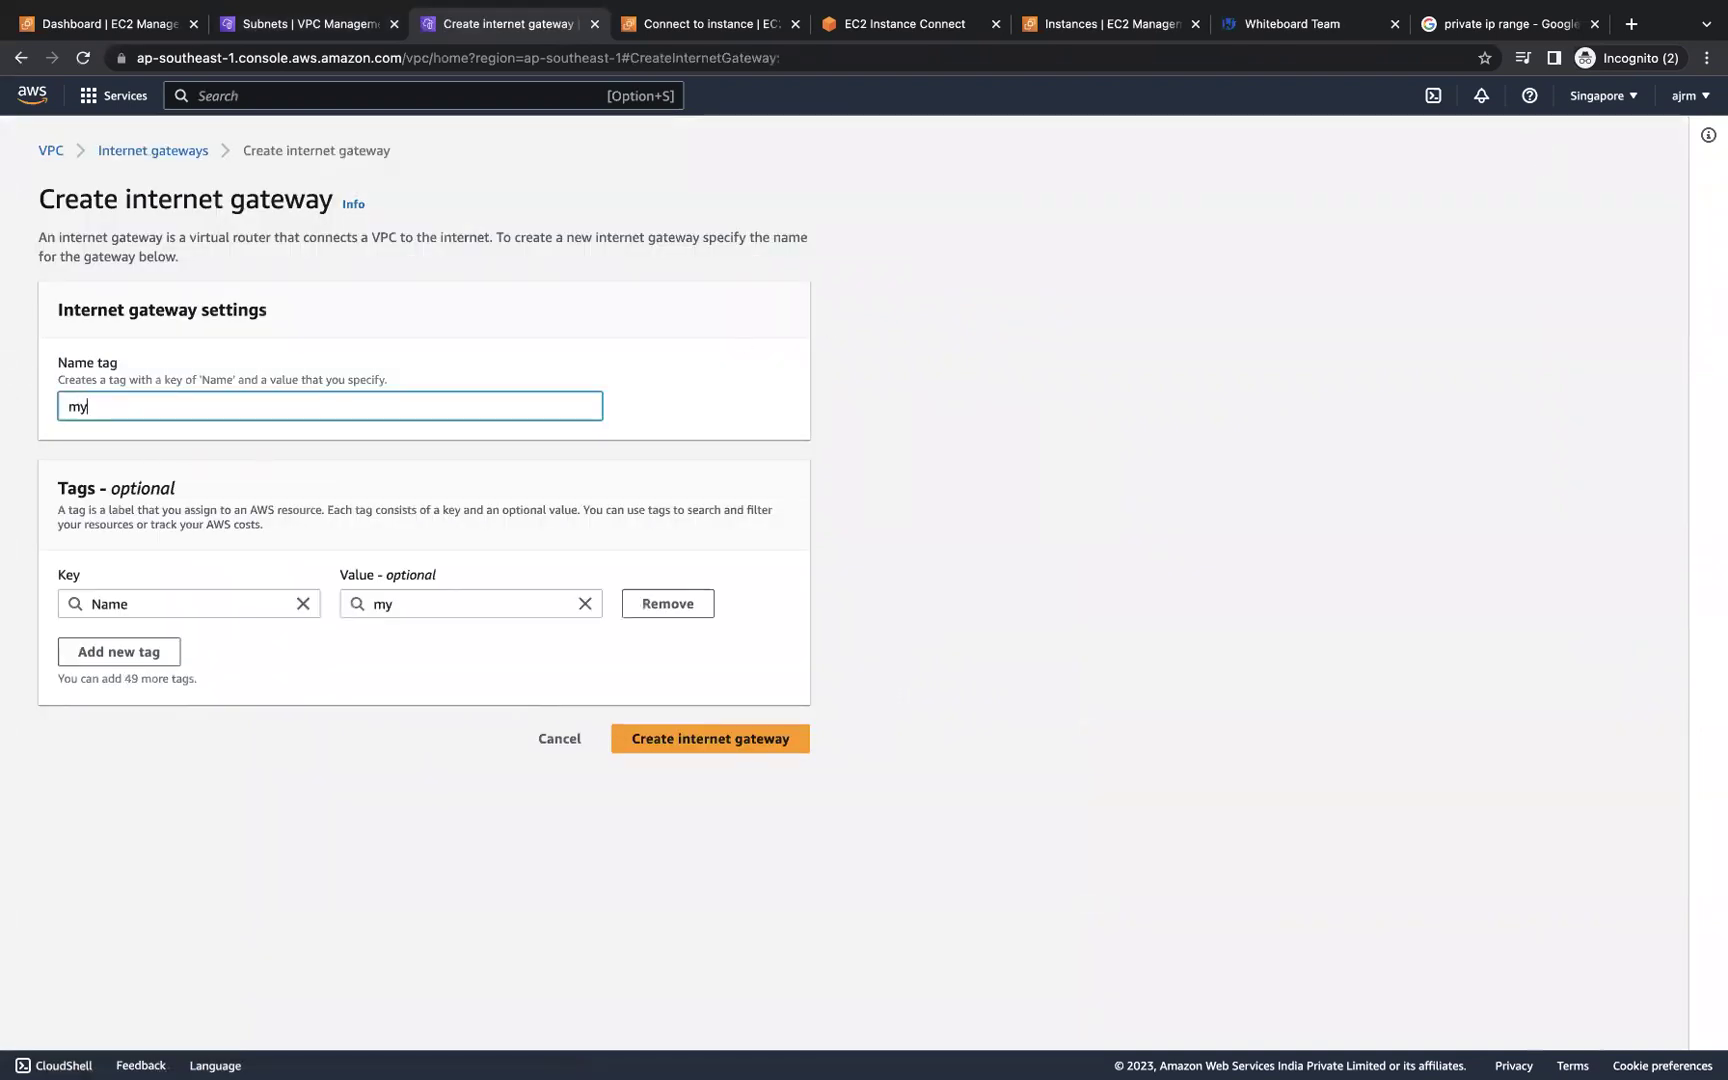
pyautogui.write('-igw')
pyautogui.click(662, 733)
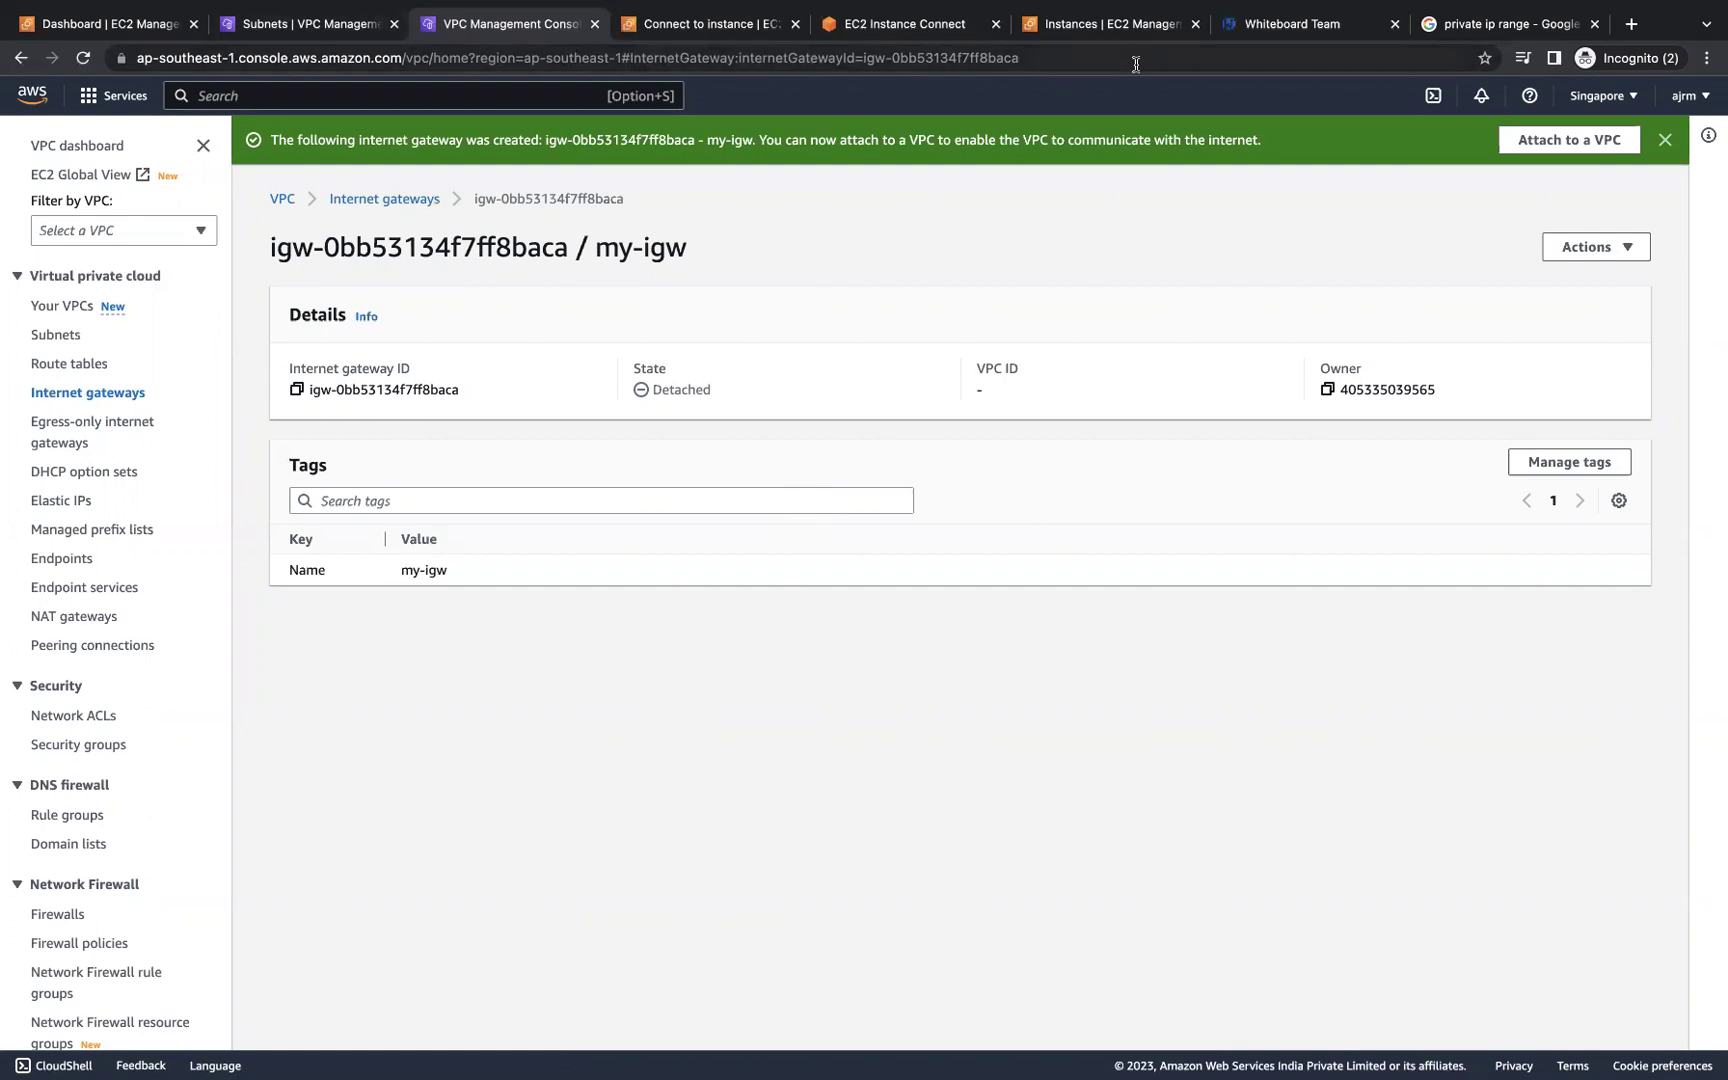
# - Switch to the whiteboard and draw a line connecting the internet gateway circle to its IgW label
pyautogui.click(1278, 30)
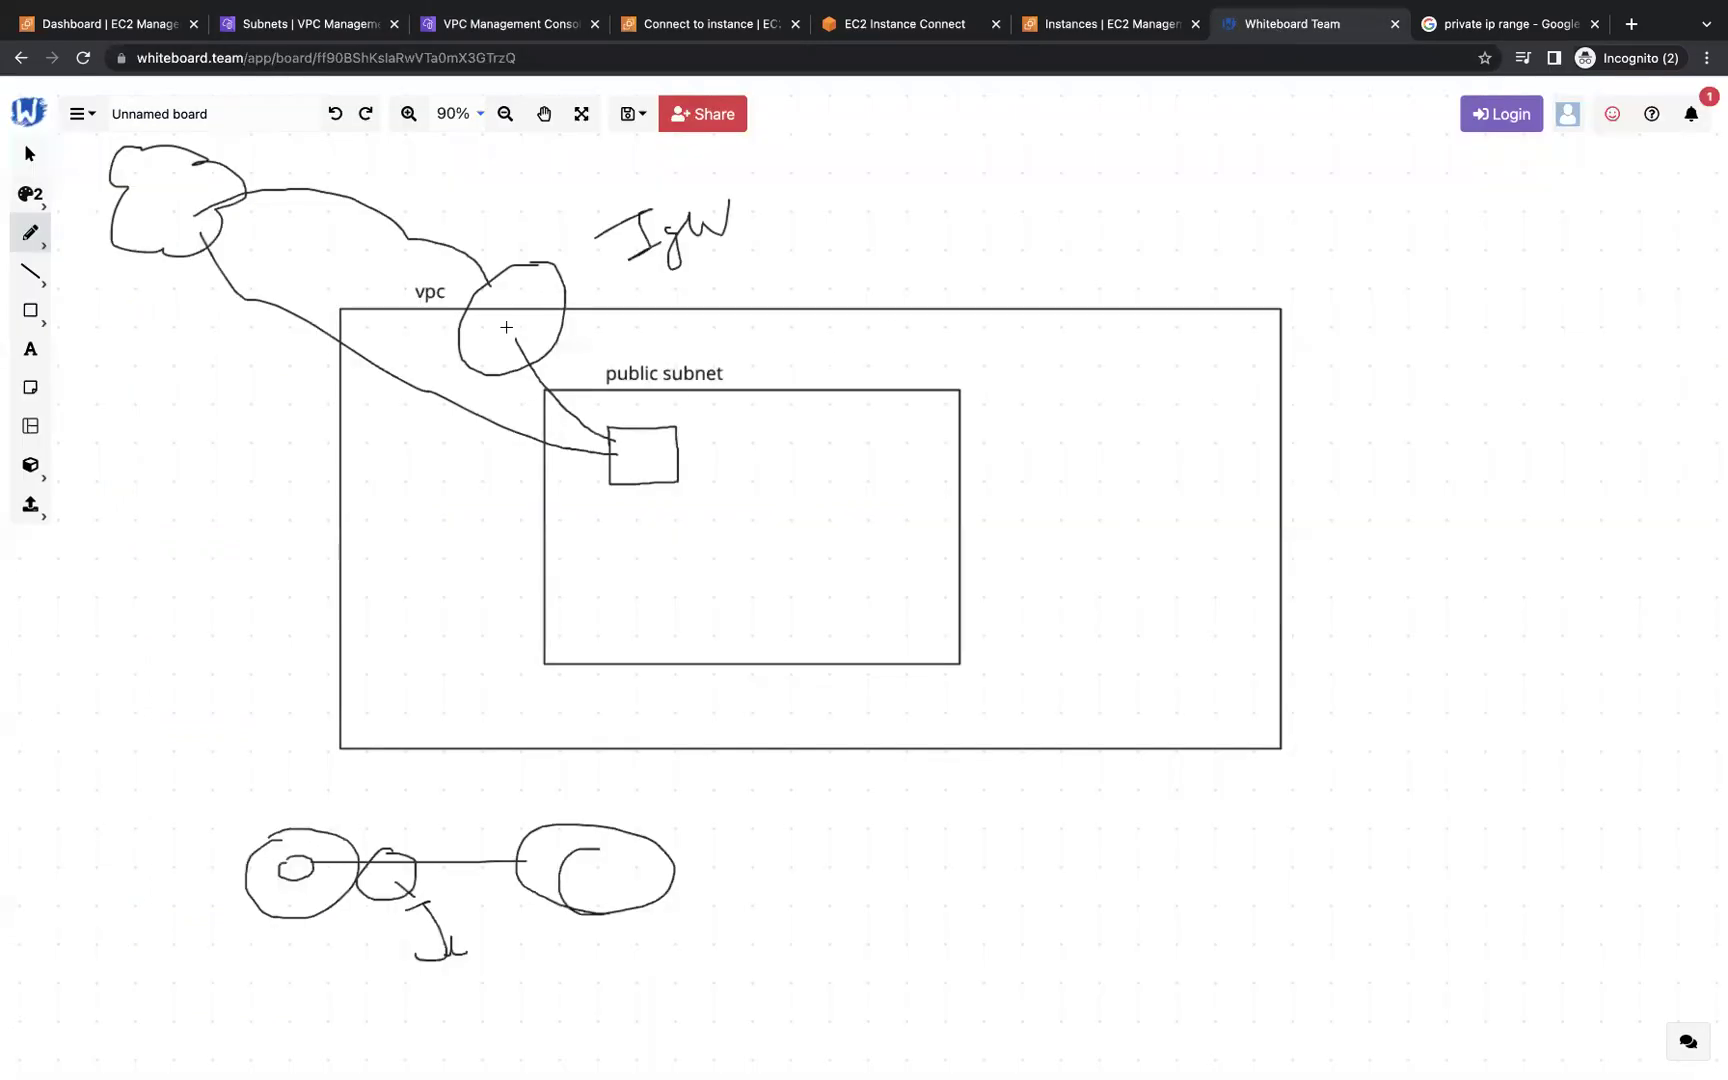
pyautogui.moveTo(538, 278); pyautogui.dragTo(605, 230)
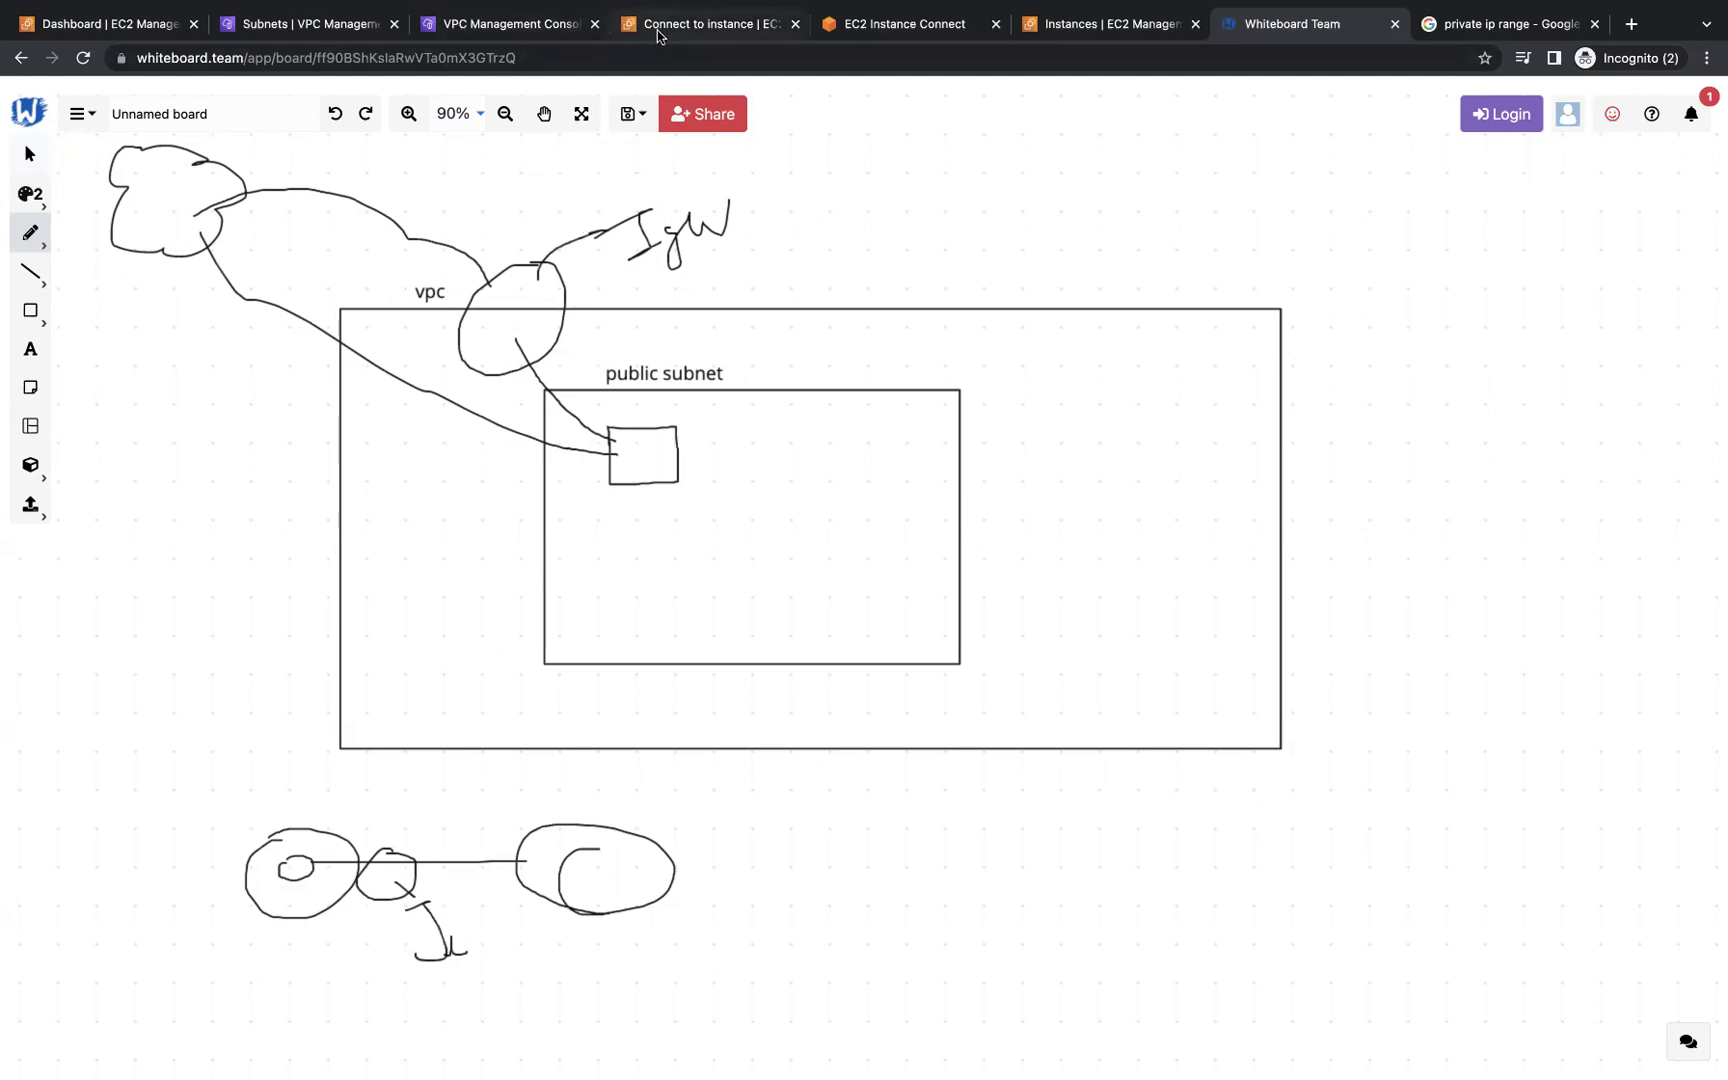
# - Return to the VPC console and attach the my-igw internet gateway to my-vpc
pyautogui.click(510, 24)
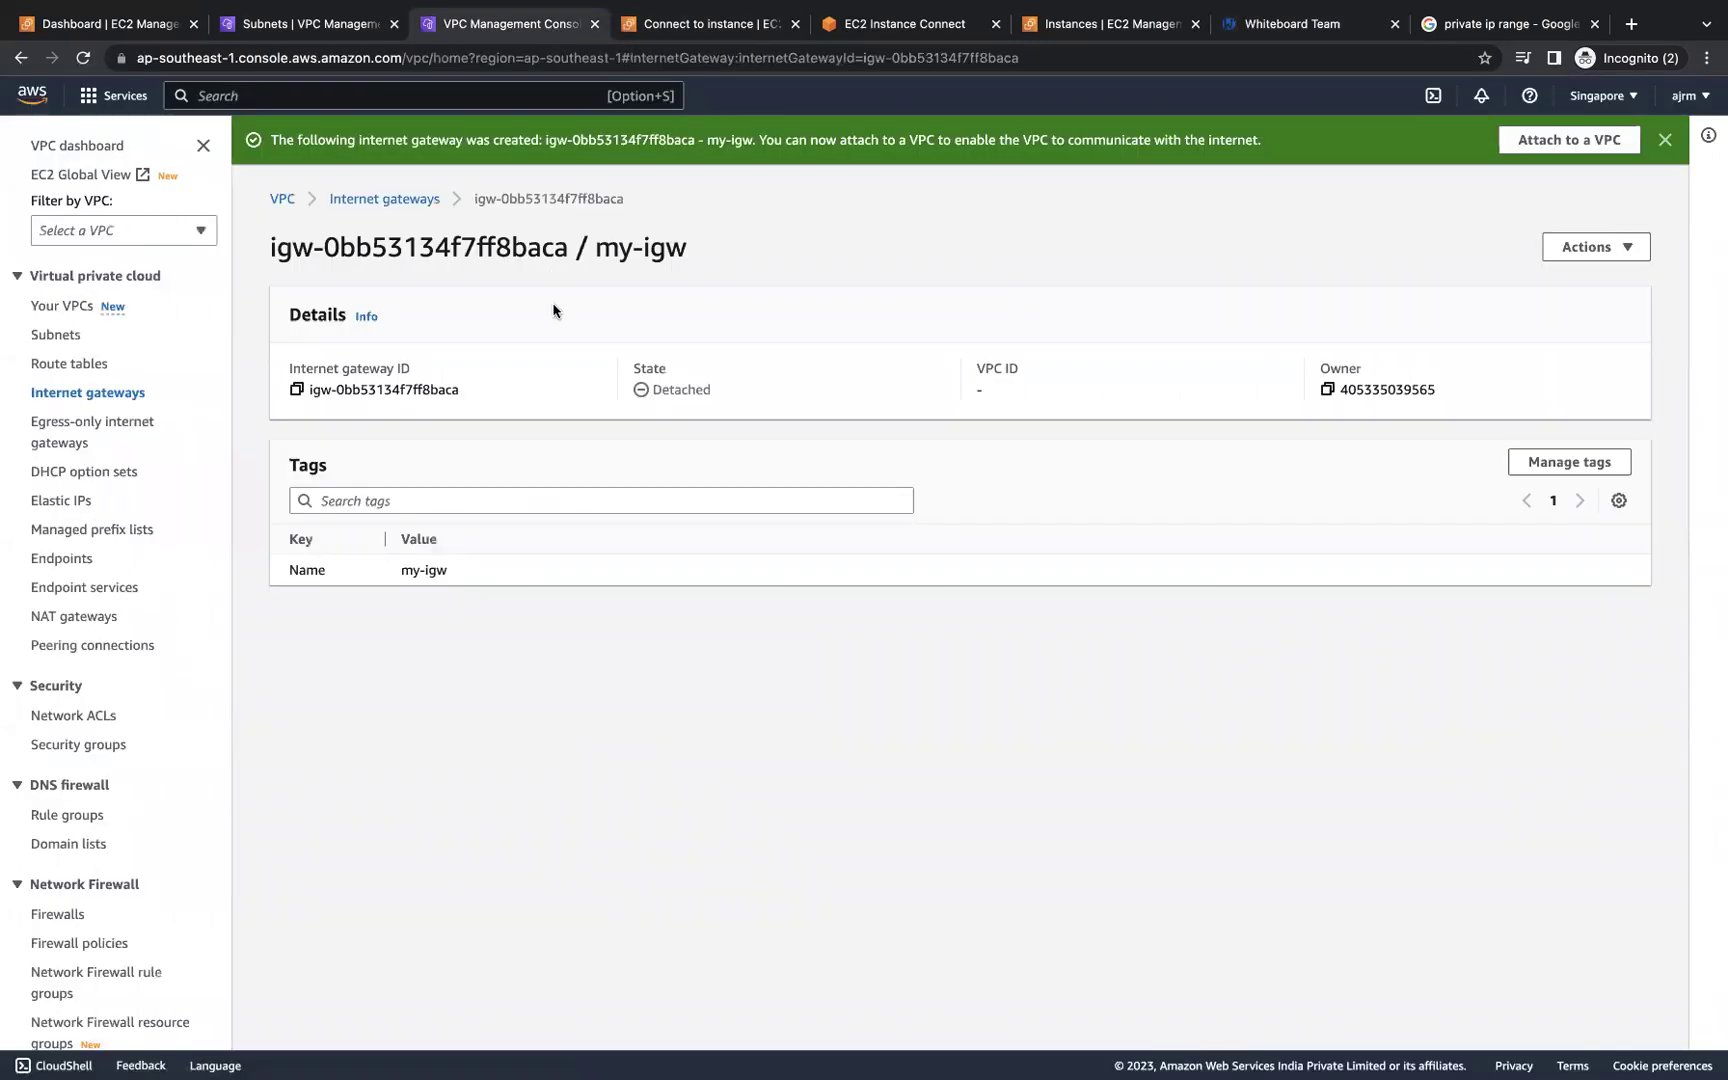
pyautogui.click(1624, 249)
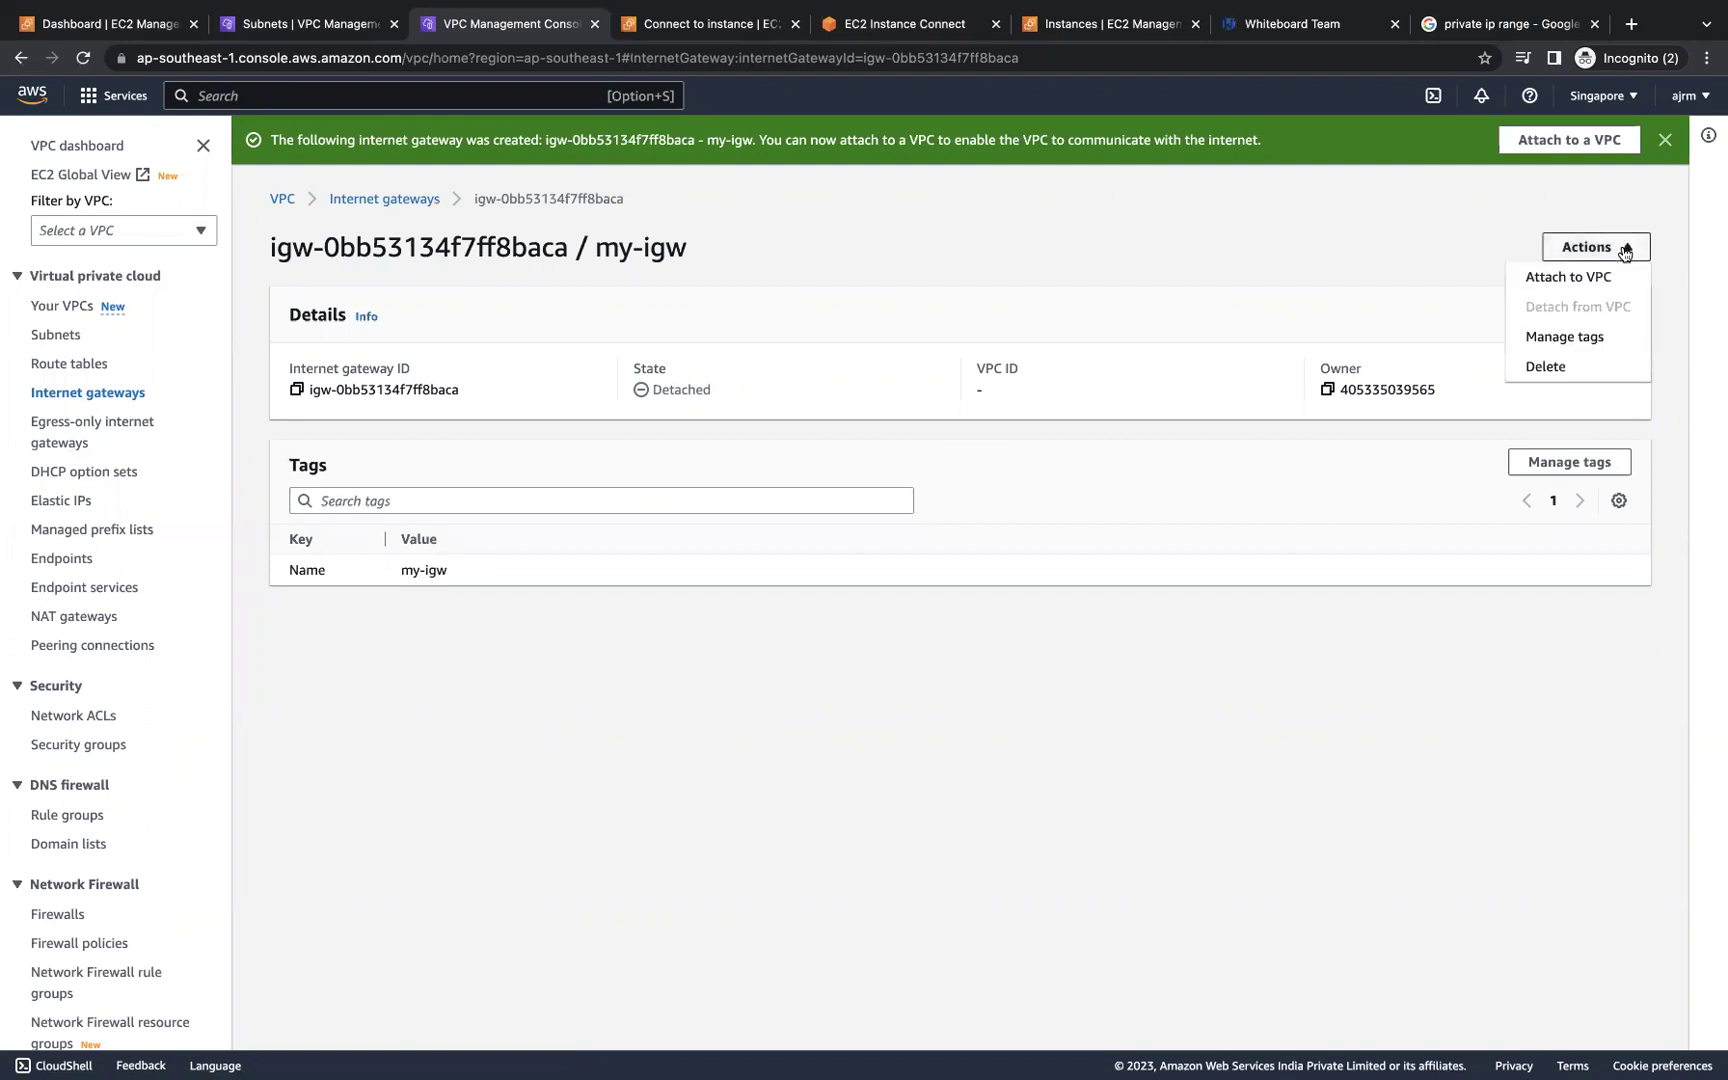
pyautogui.click(1568, 277)
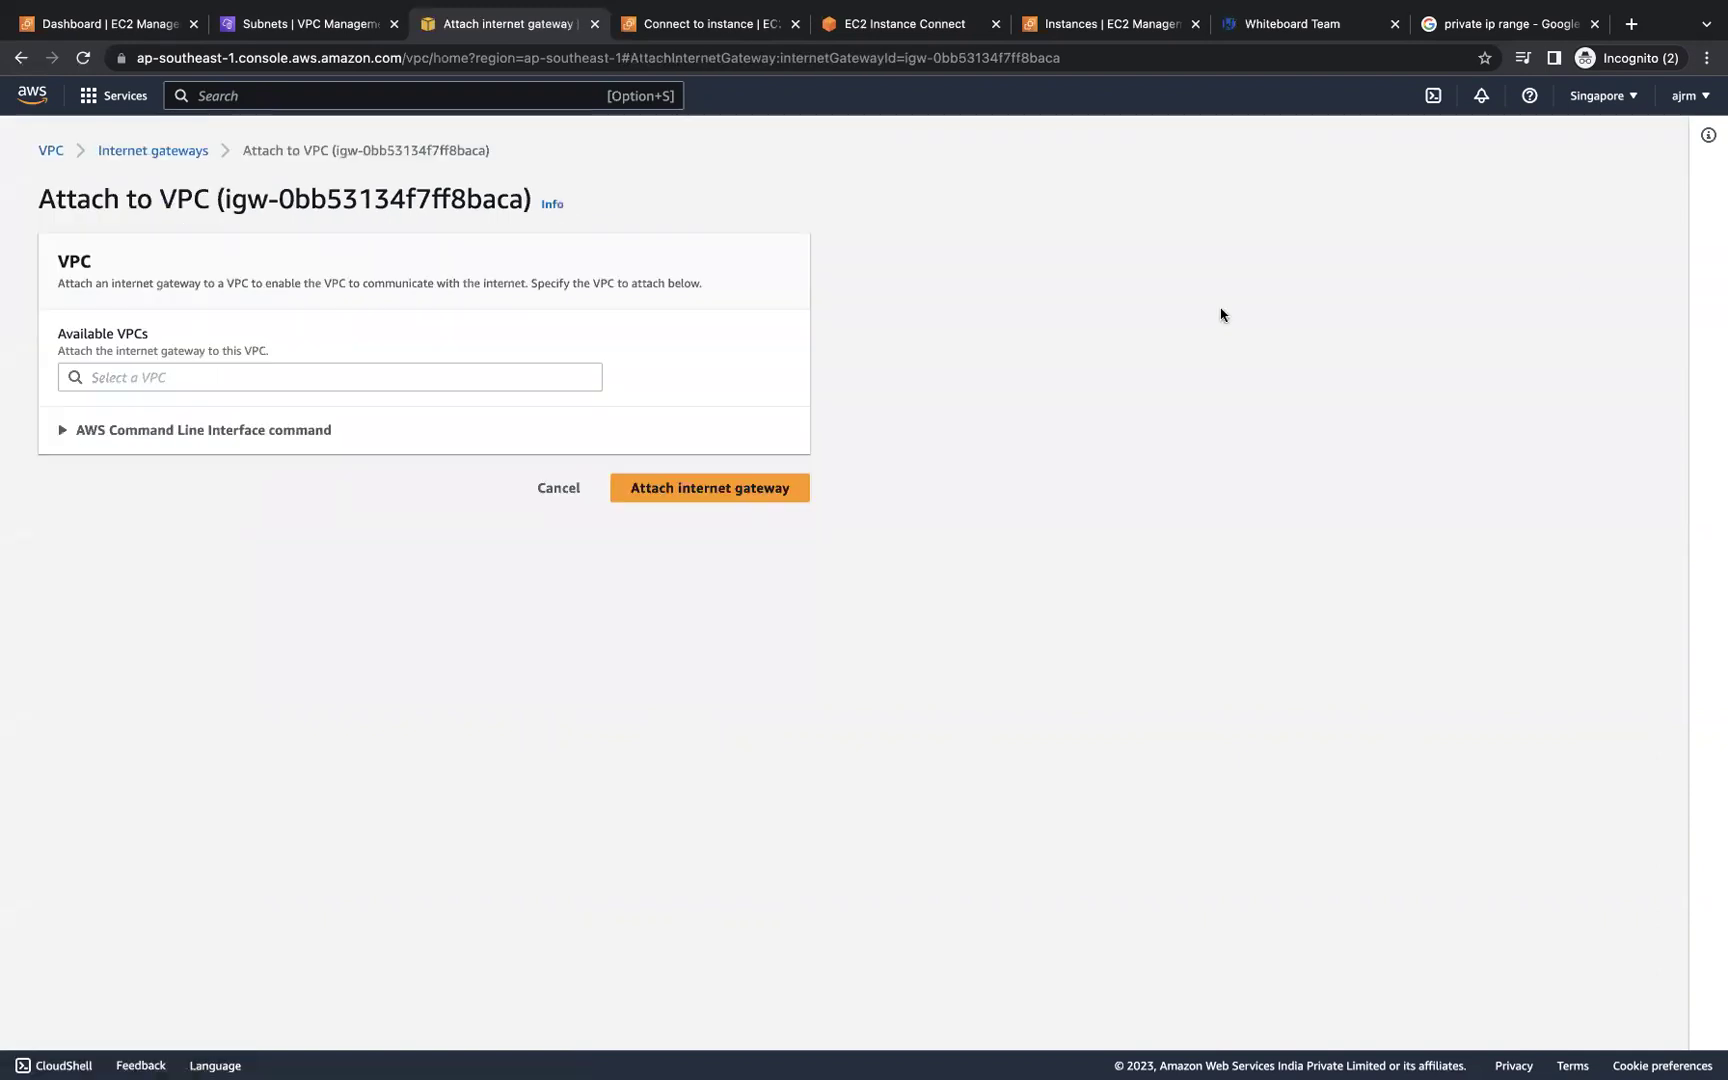
pyautogui.click(440, 367)
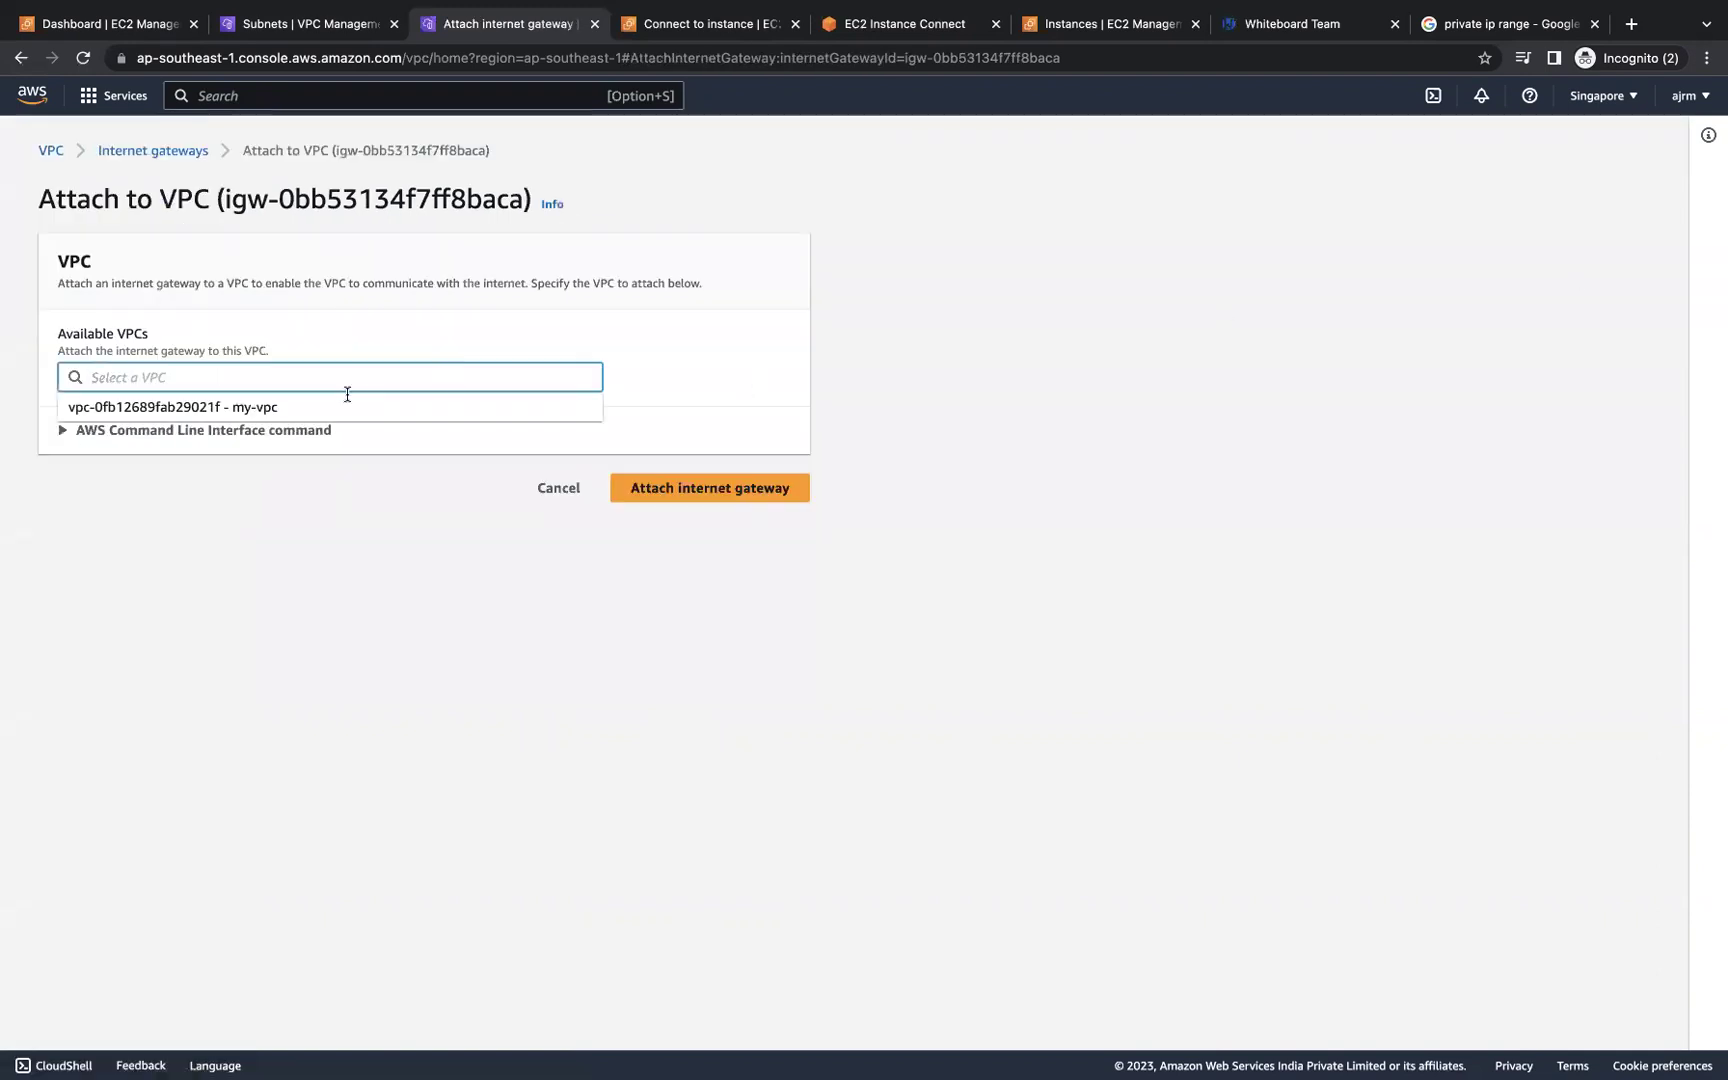
pyautogui.click(261, 408)
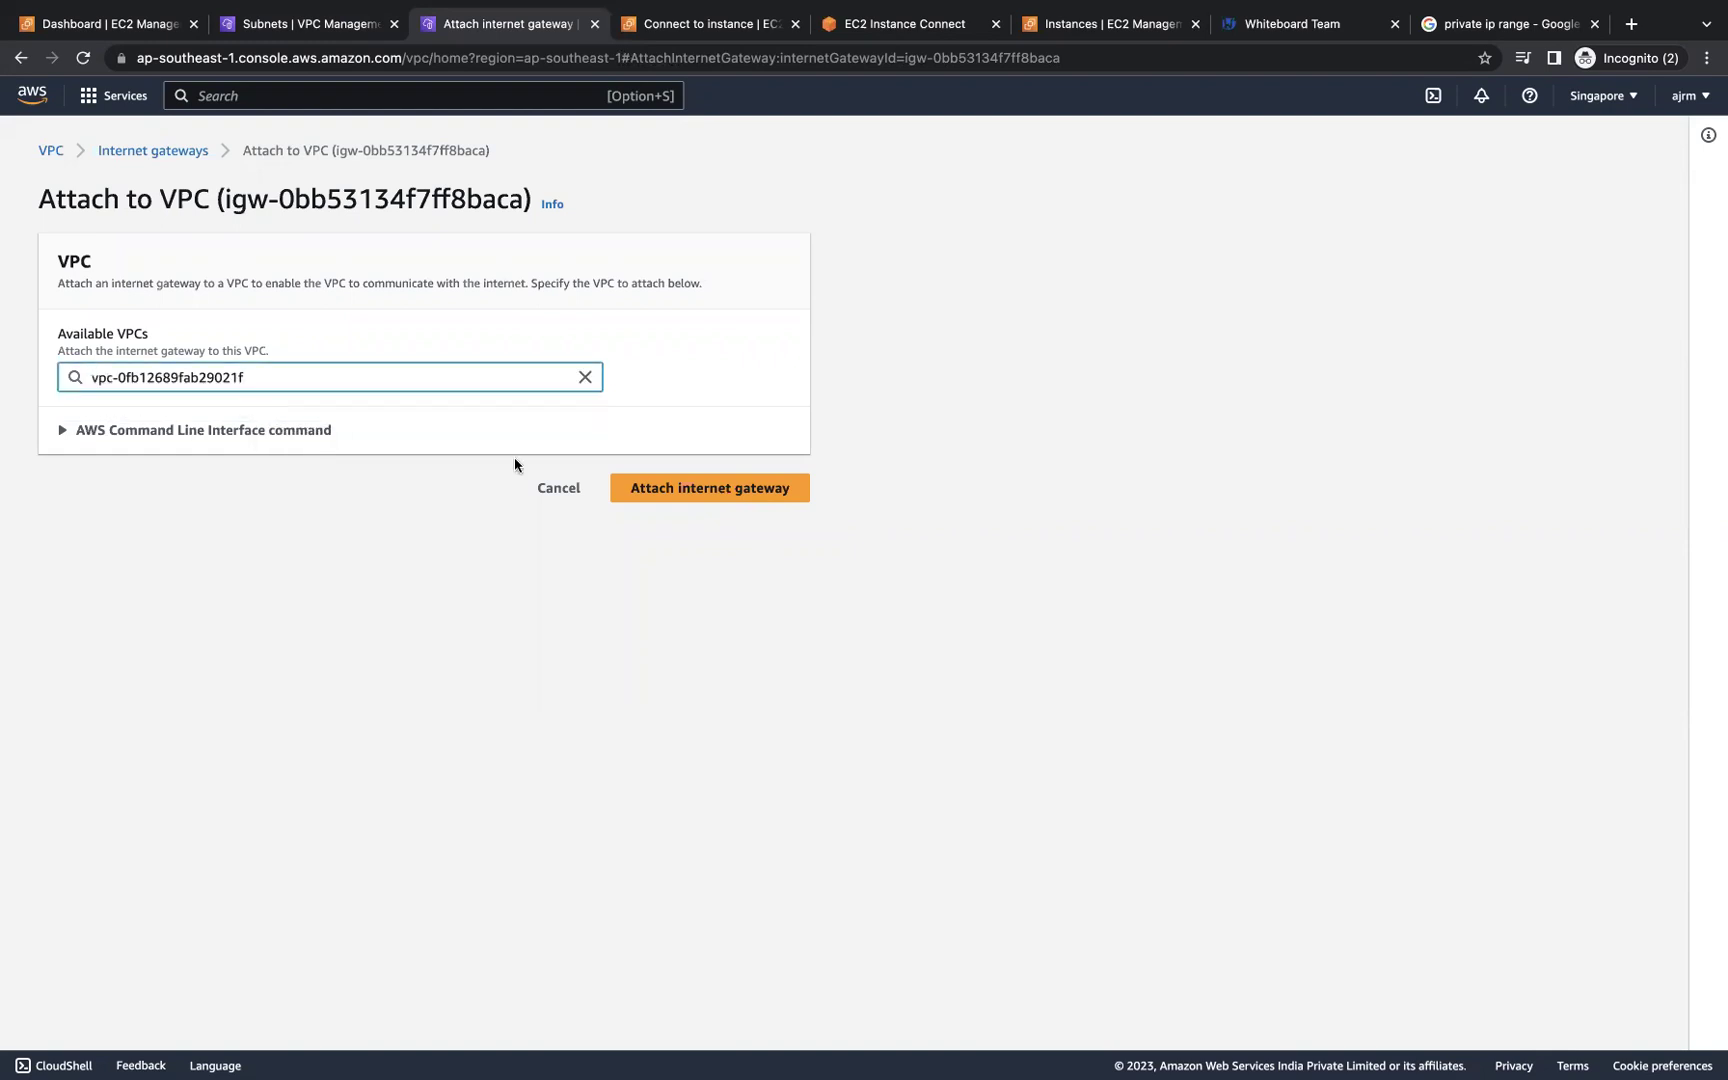
pyautogui.click(695, 500)
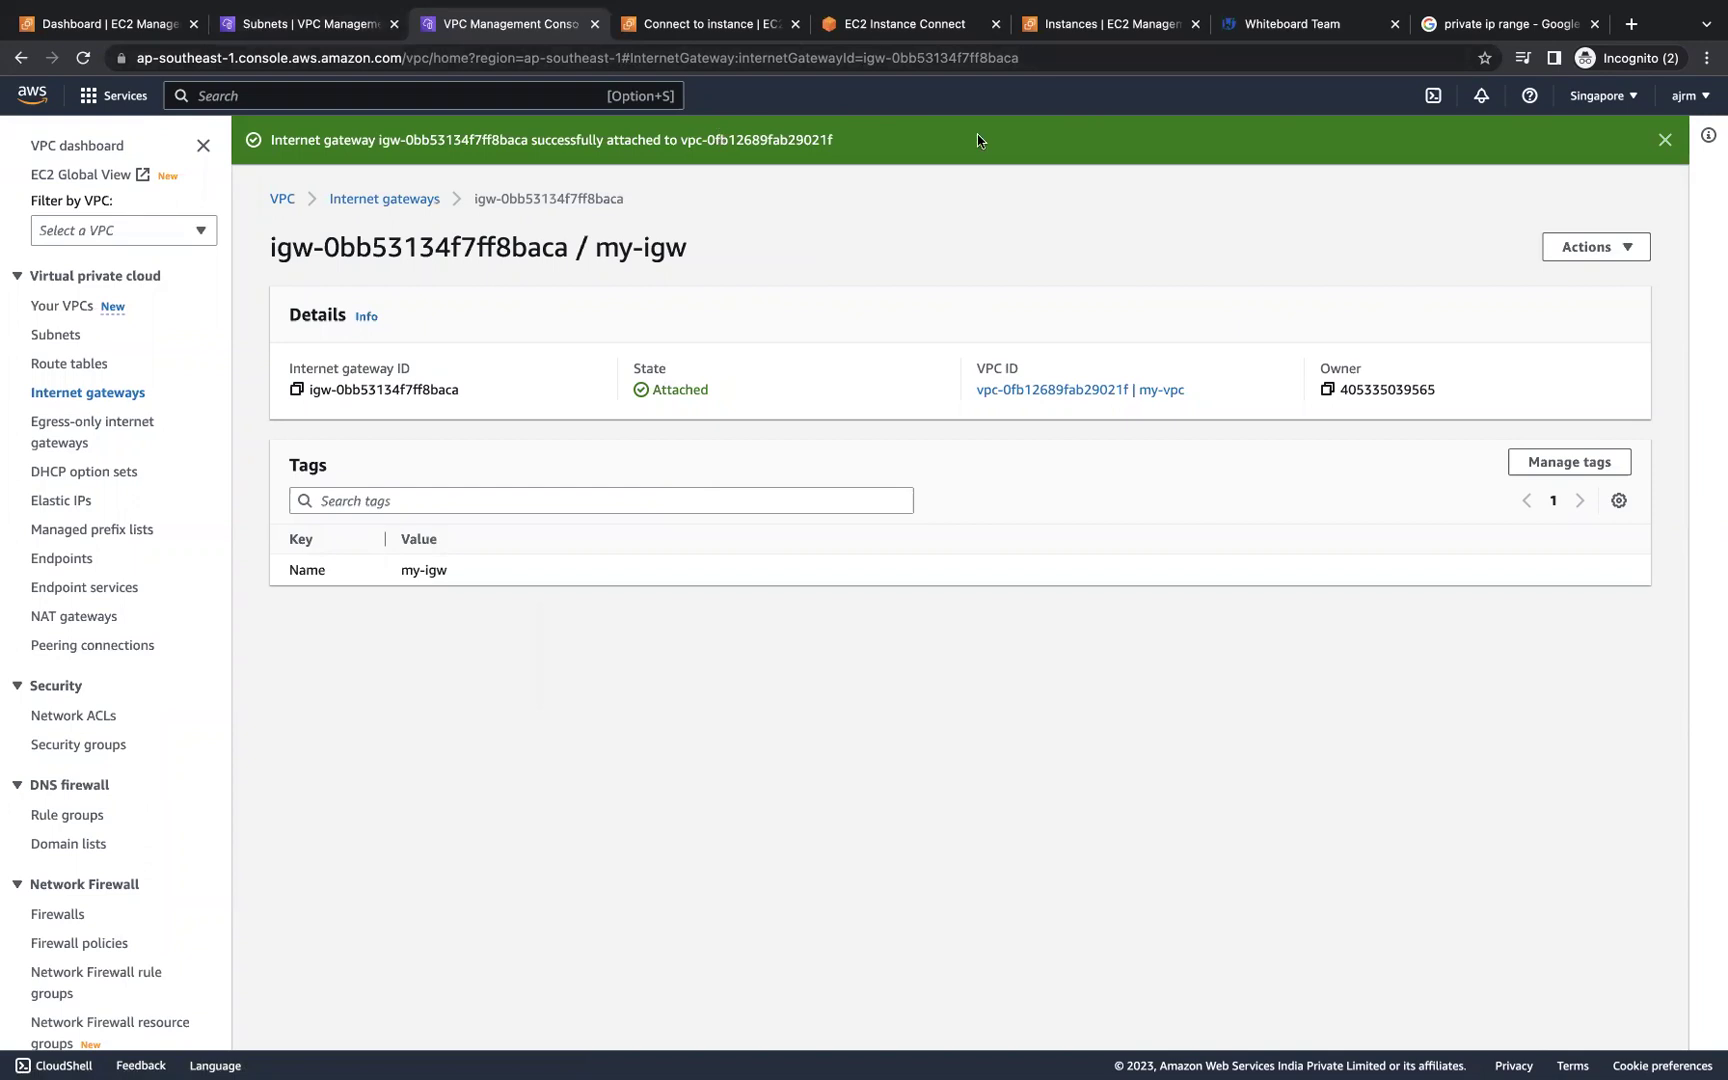
# - Return to the webapp instance's connection page and try to connect again with EC2 Instance Connect
pyautogui.click(1266, 34)
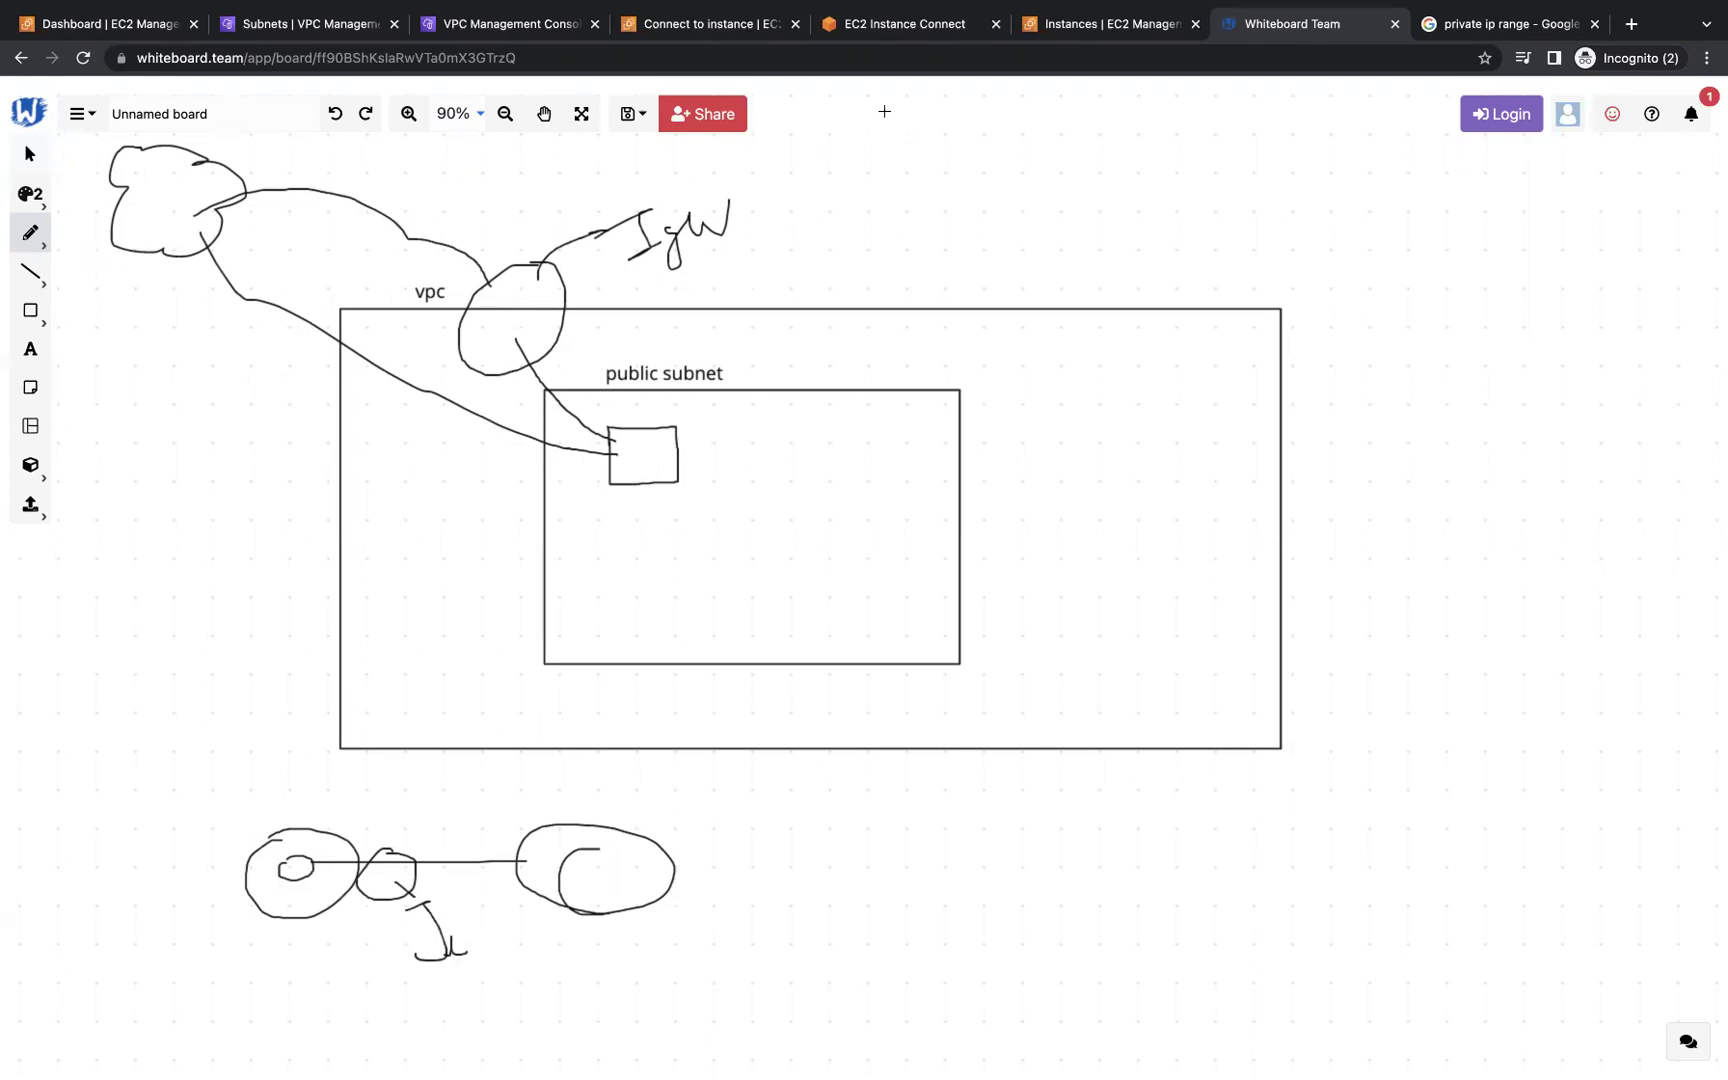
pyautogui.click(860, 28)
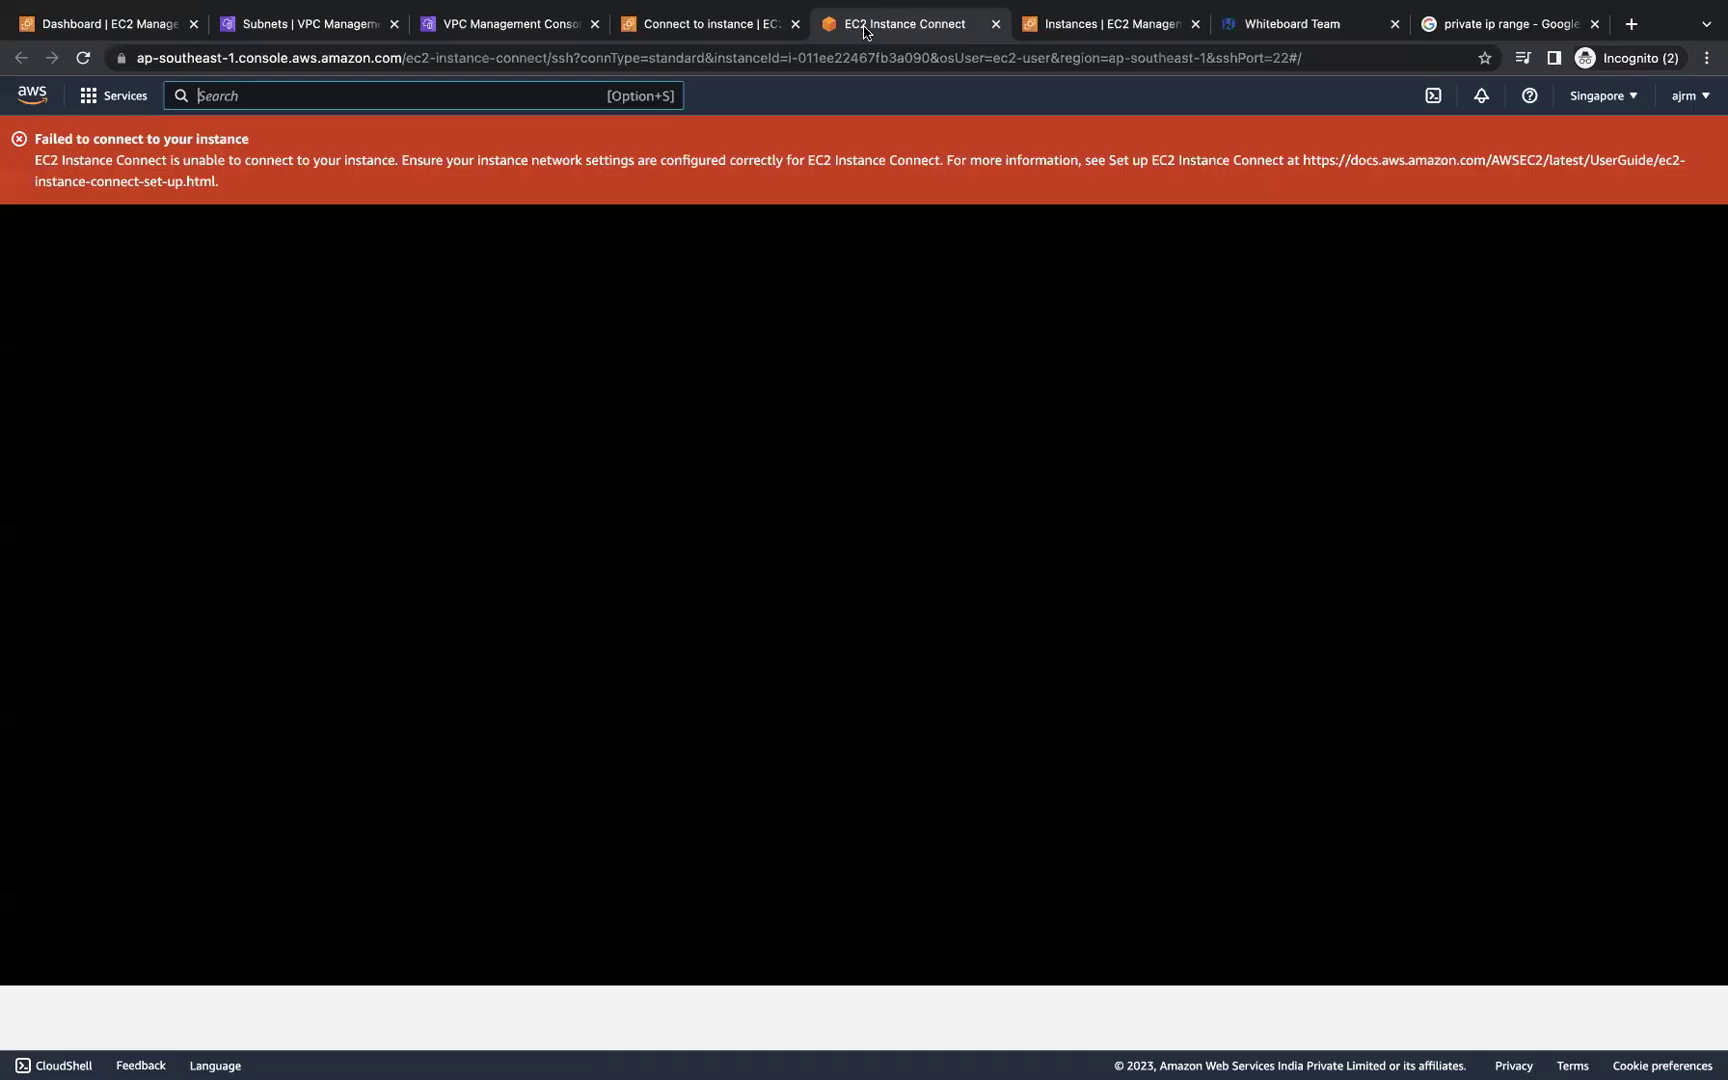
pyautogui.click(640, 28)
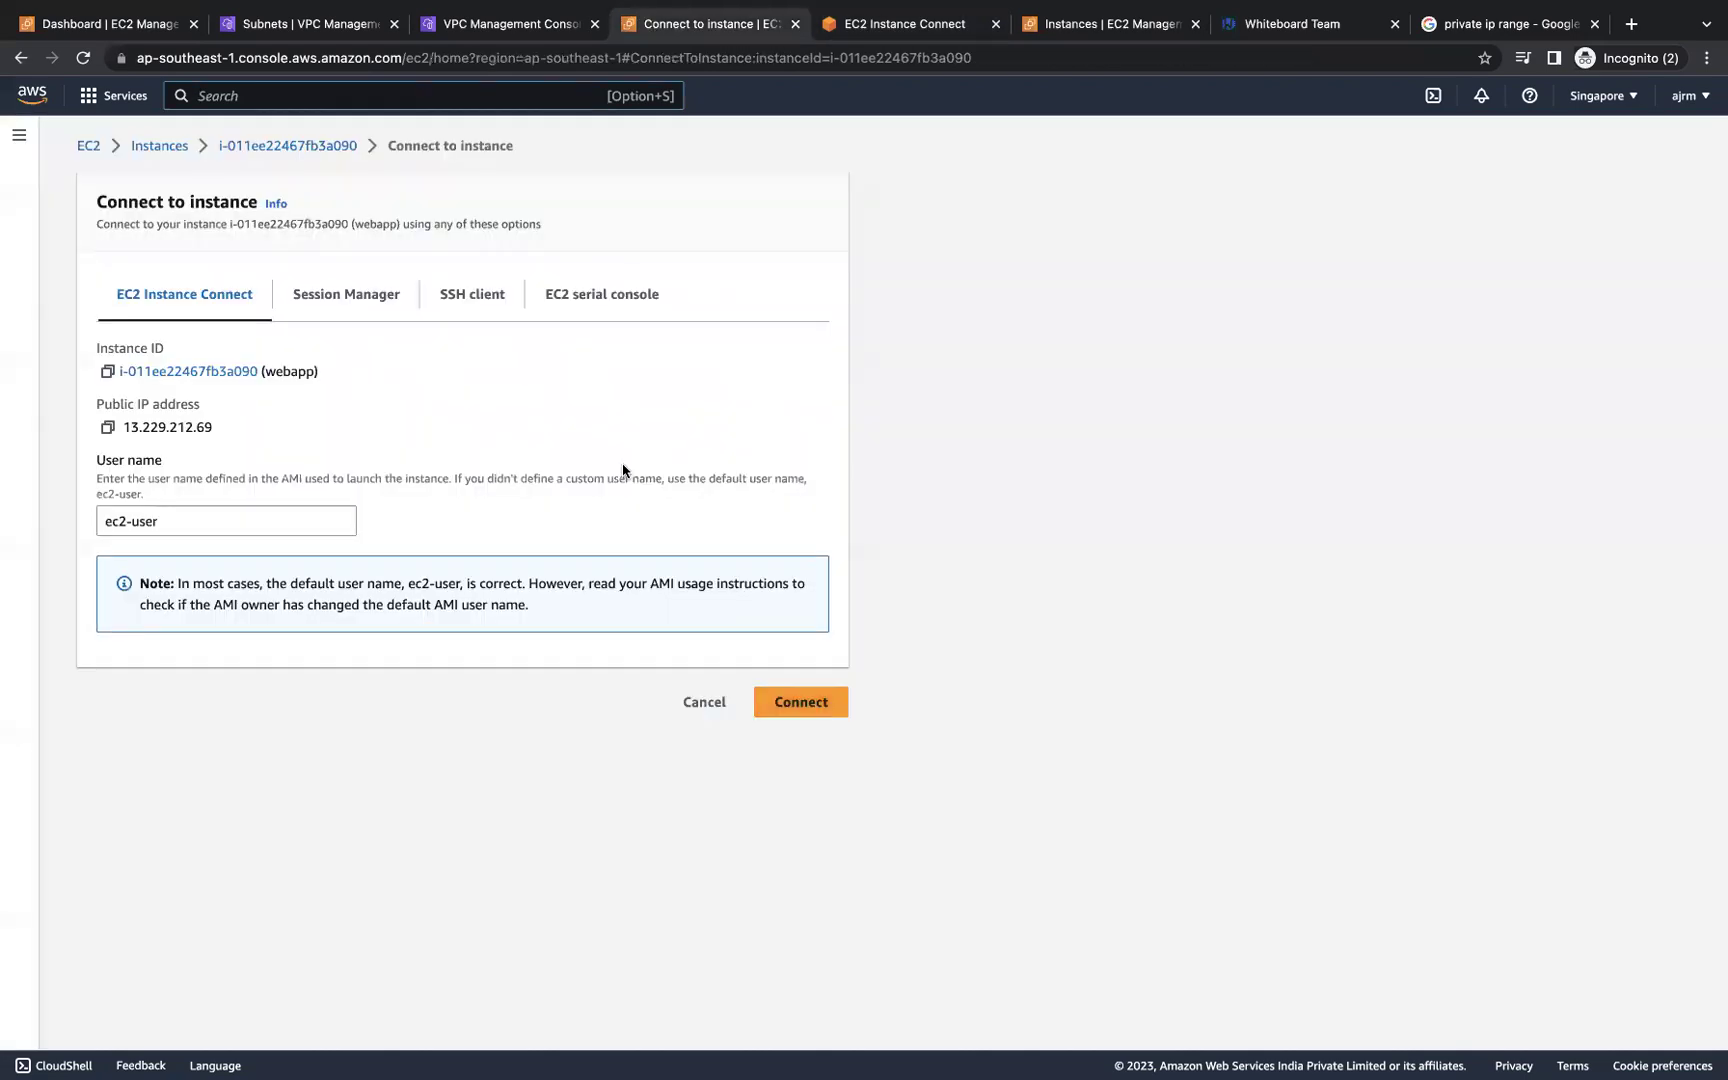
pyautogui.click(800, 703)
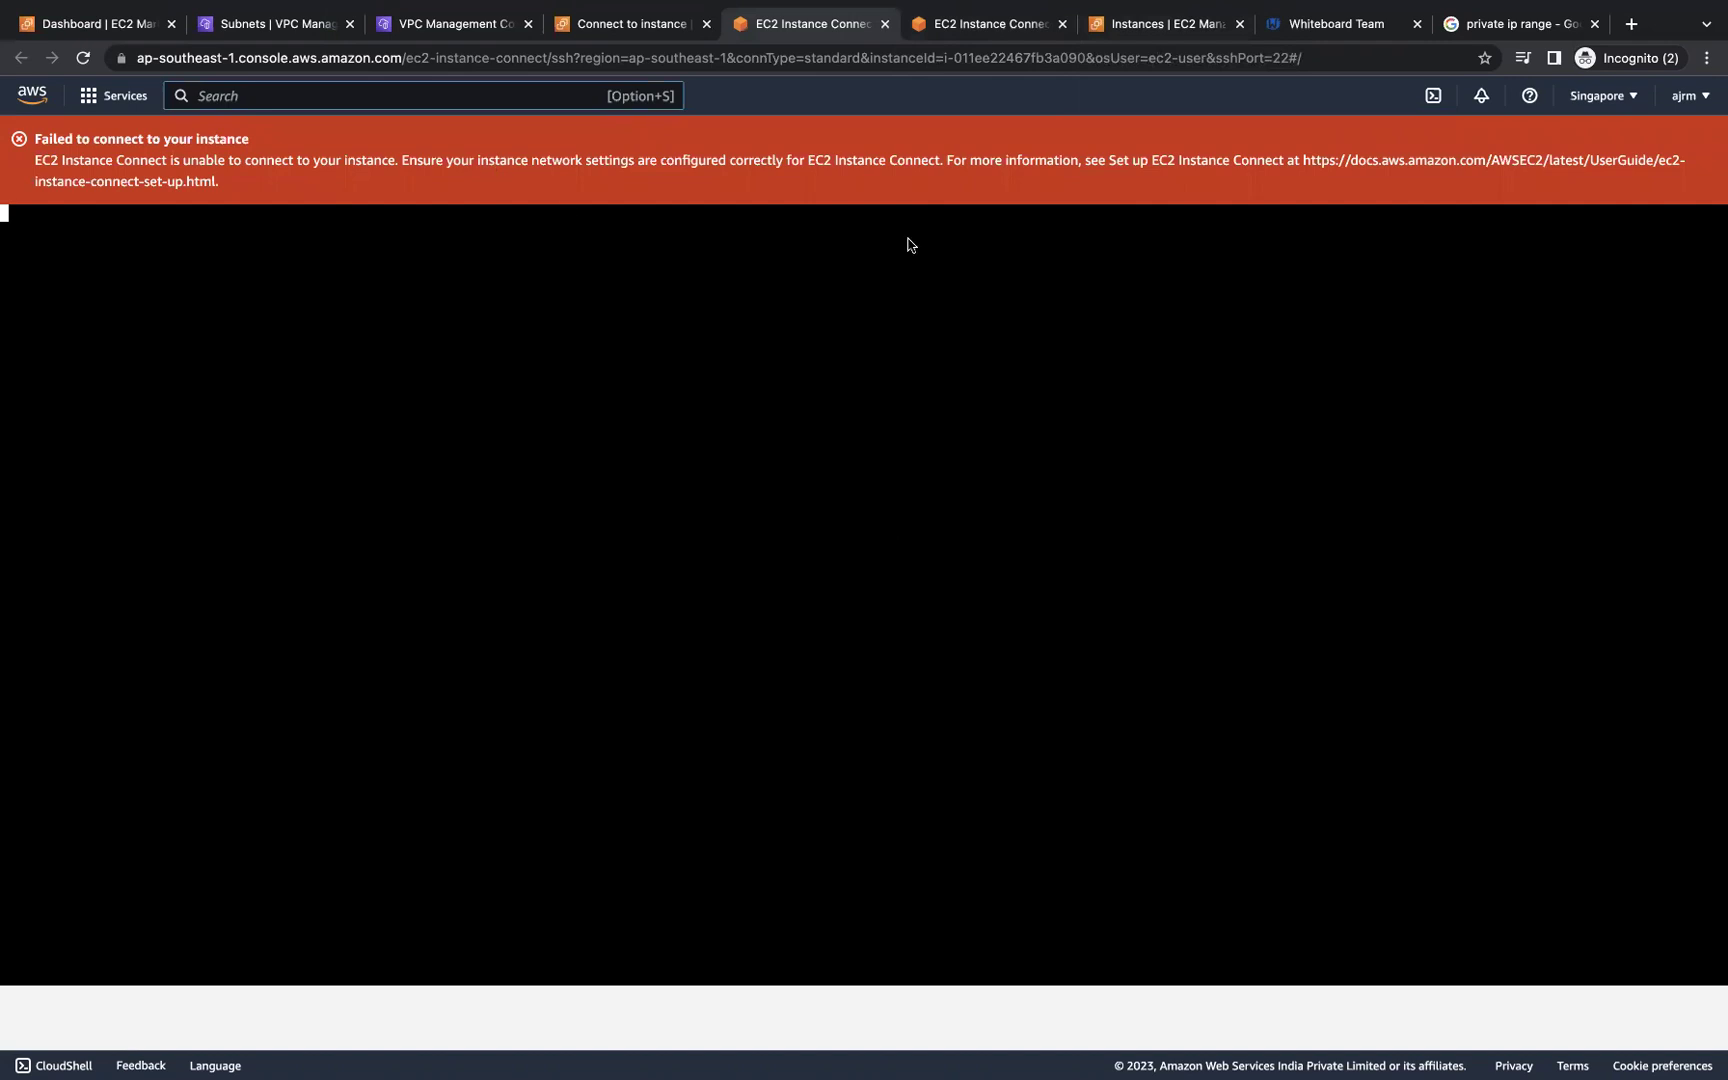
# - On the whiteboard, sketch a small square with marks below the left circle, and small circles on the public subnet's and vpc's upper borders
pyautogui.click(1335, 23)
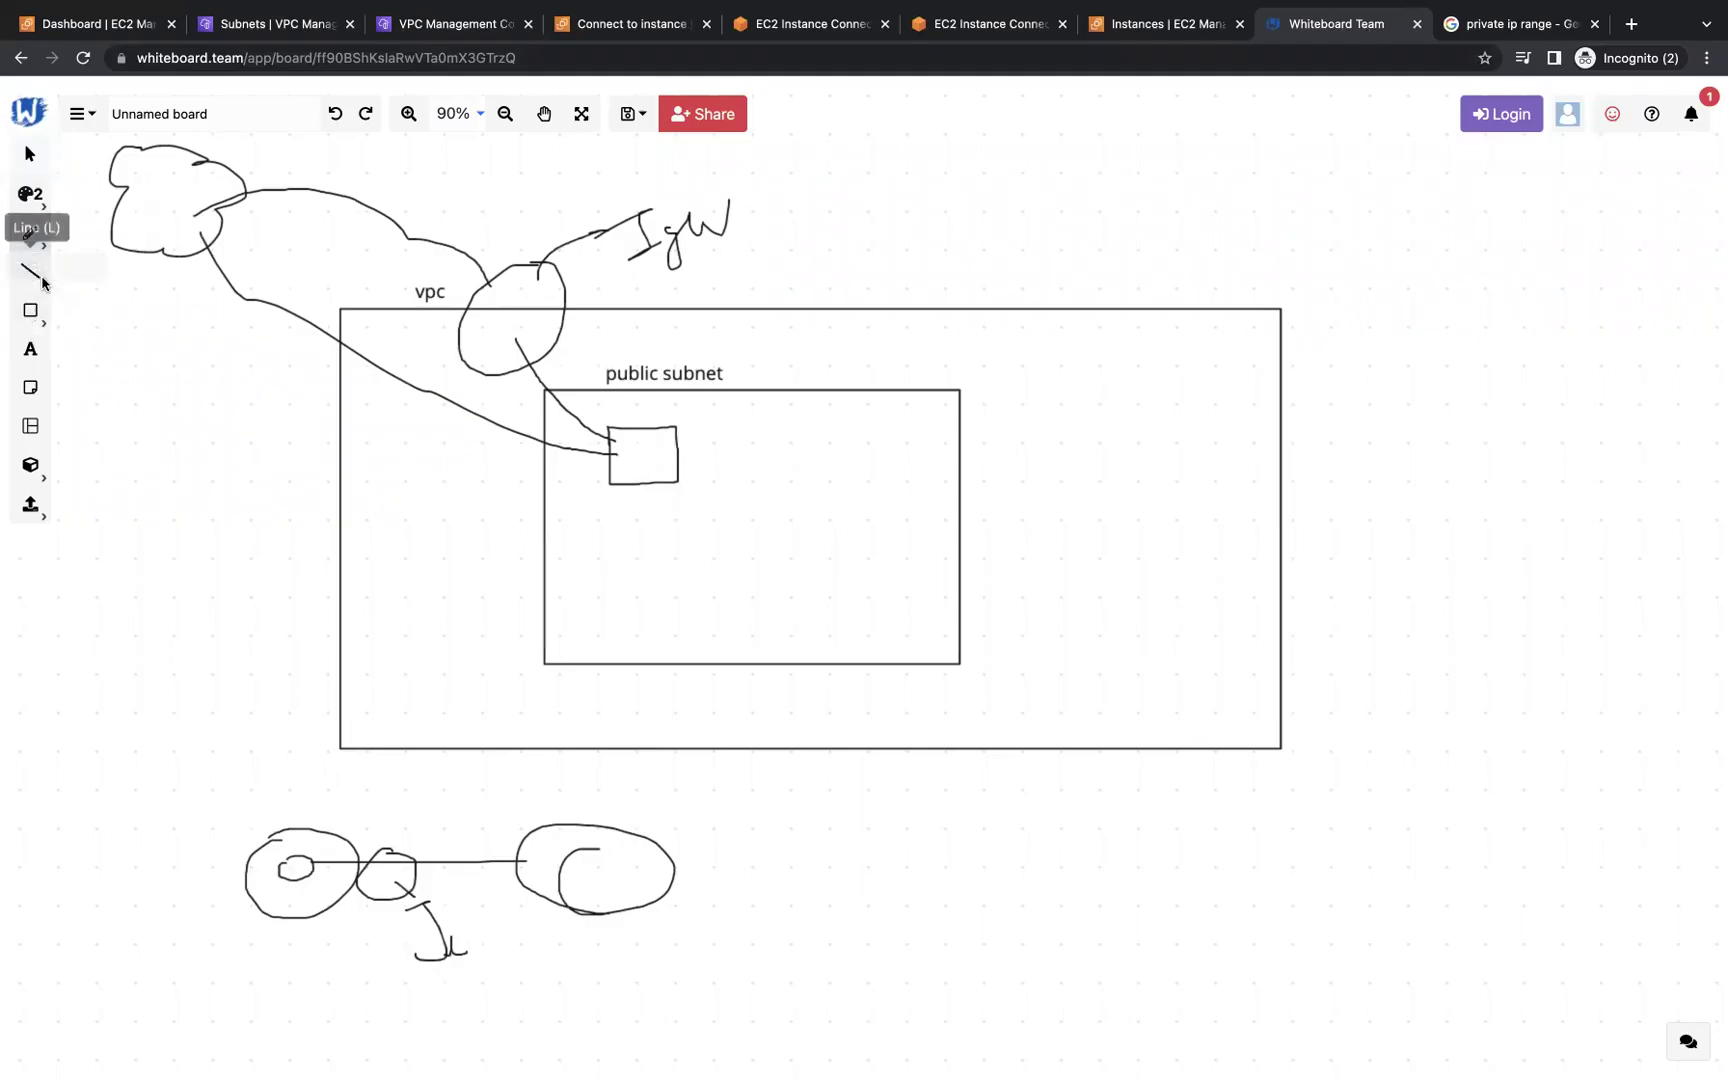
pyautogui.click(32, 240)
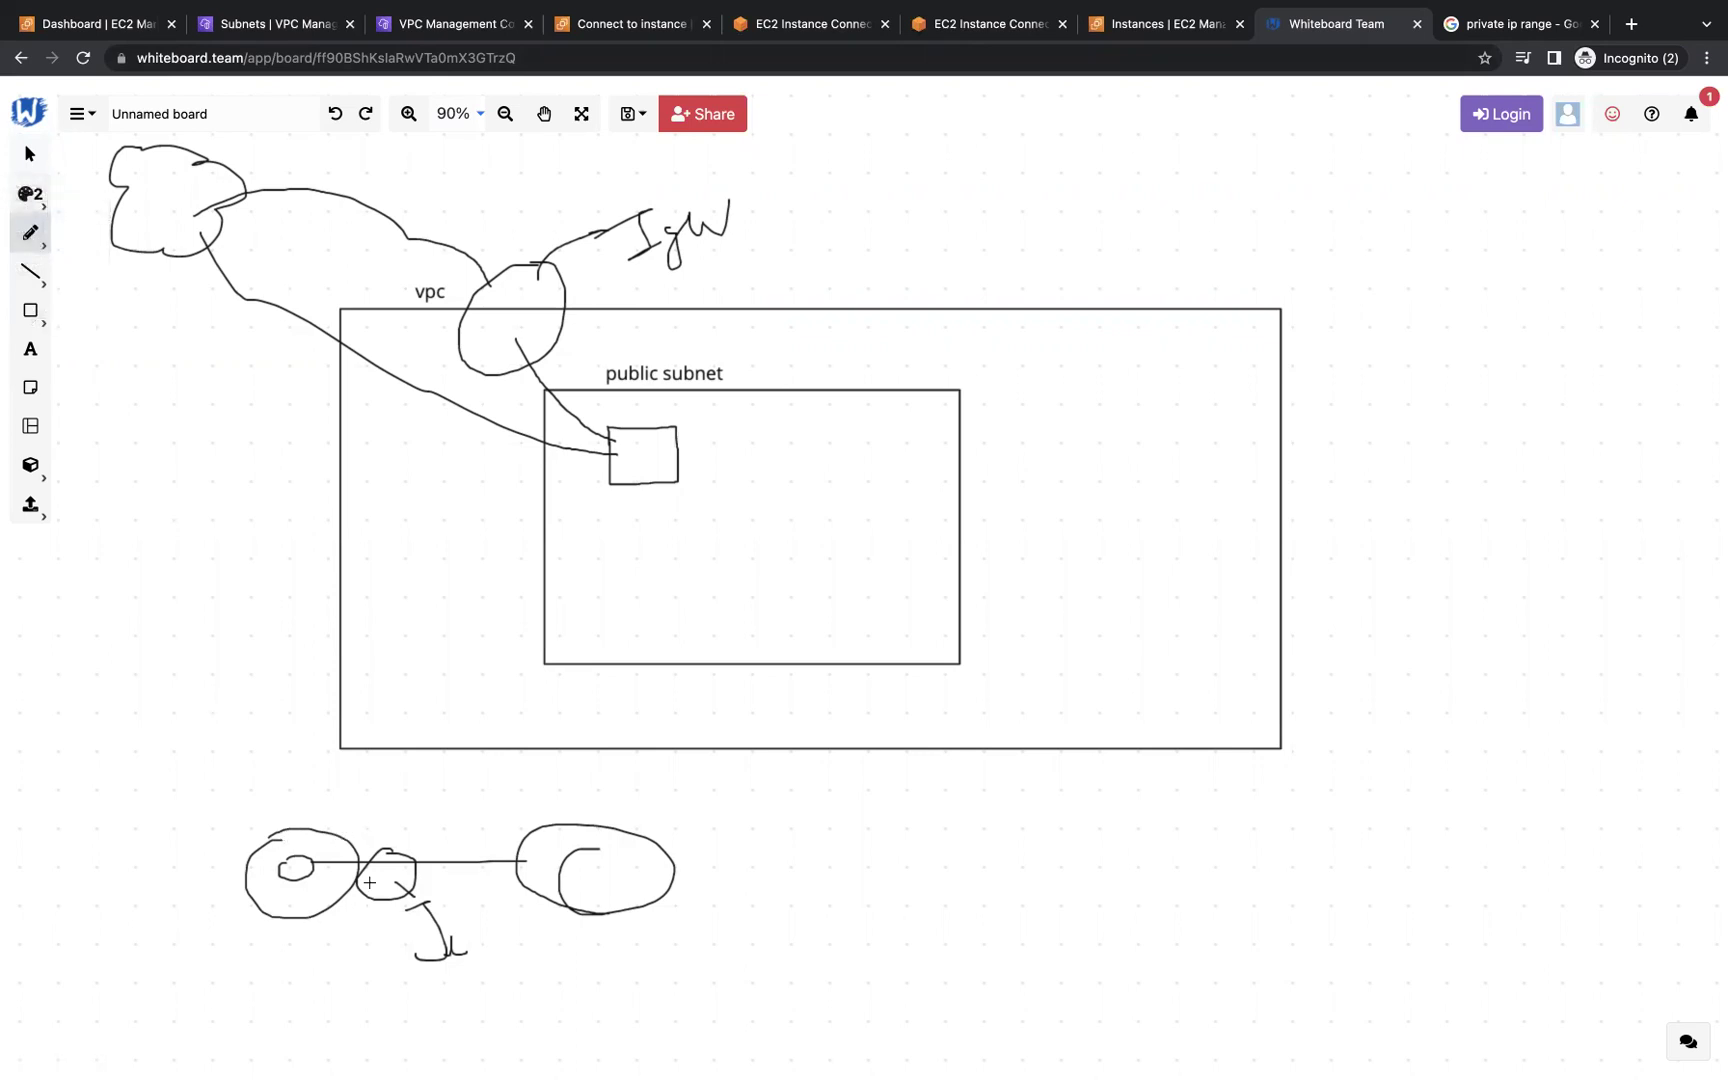
pyautogui.moveTo(302, 917)
pyautogui.mouseDown()
pyautogui.moveTo(336, 958)
pyautogui.moveTo(358, 918)
pyautogui.moveTo(303, 914)
pyautogui.mouseUp()
pyautogui.moveTo(283, 939); pyautogui.dragTo(389, 938)
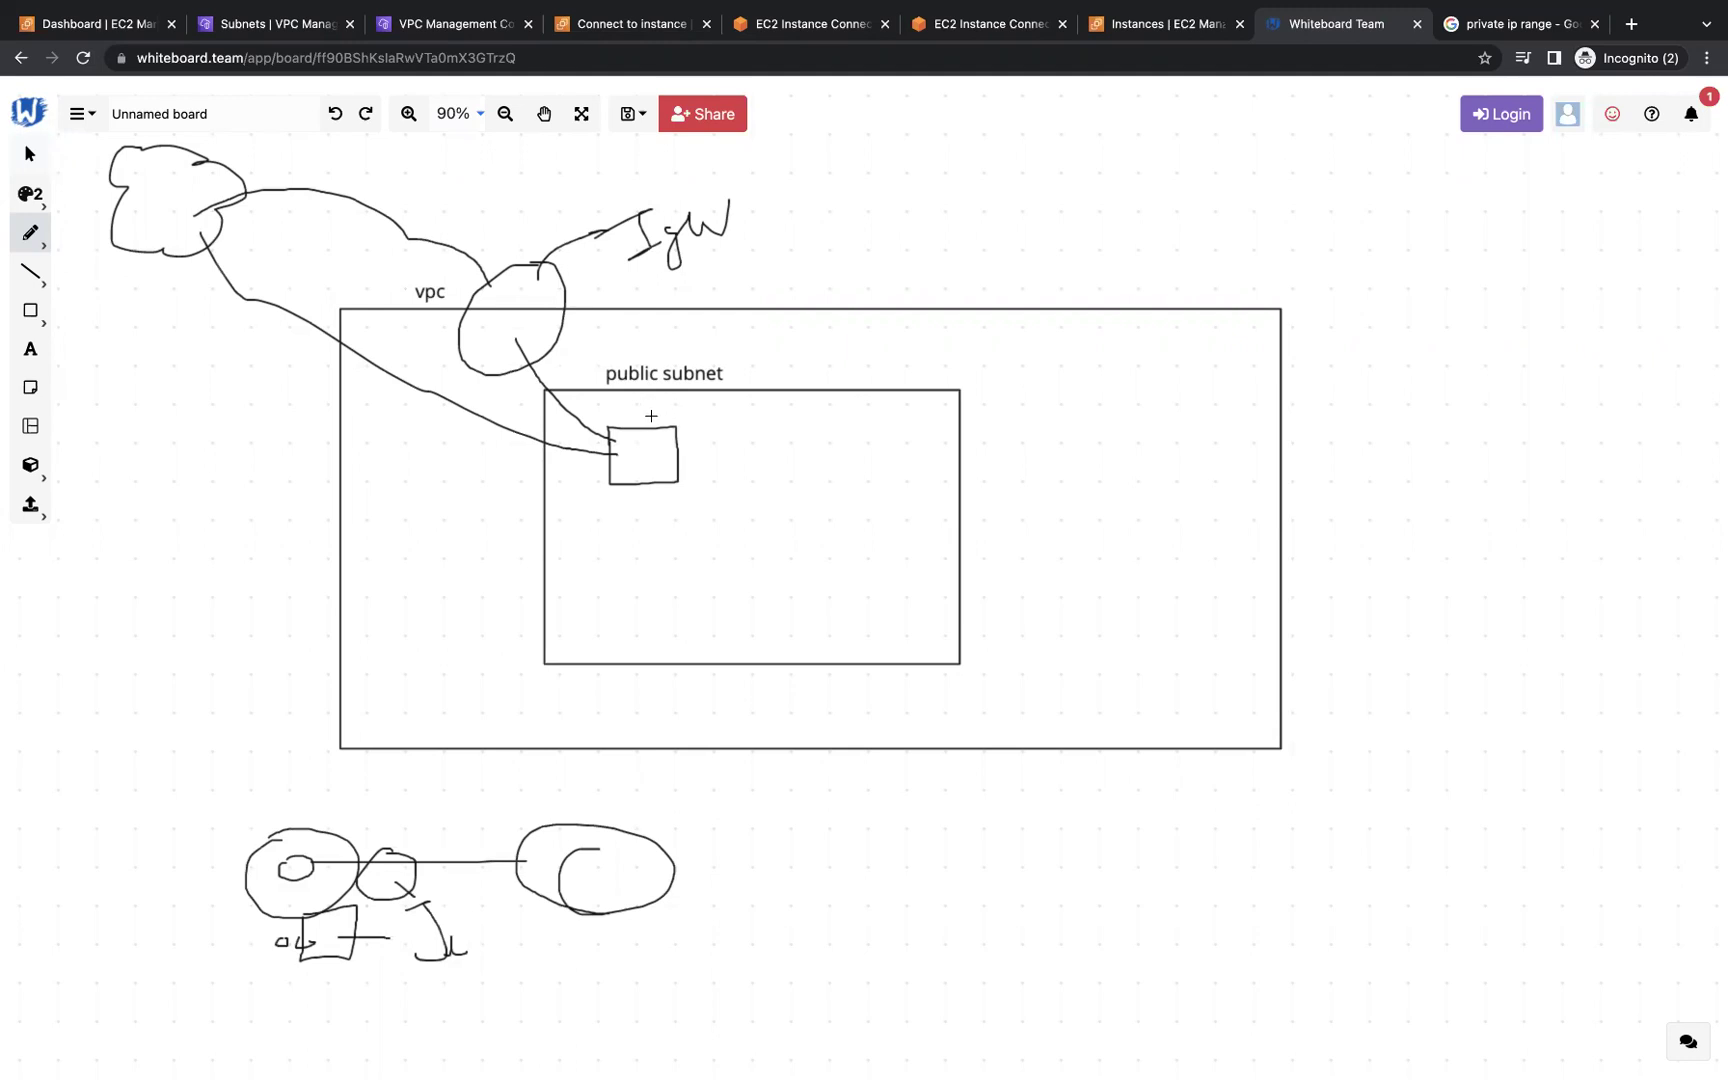
pyautogui.moveTo(594, 370)
pyautogui.mouseDown()
pyautogui.moveTo(577, 394)
pyautogui.moveTo(599, 406)
pyautogui.moveTo(605, 366)
pyautogui.moveTo(588, 368)
pyautogui.mouseUp()
pyautogui.moveTo(1100, 281)
pyautogui.mouseDown()
pyautogui.moveTo(1070, 296)
pyautogui.moveTo(1126, 289)
pyautogui.moveTo(1094, 280)
pyautogui.mouseUp()
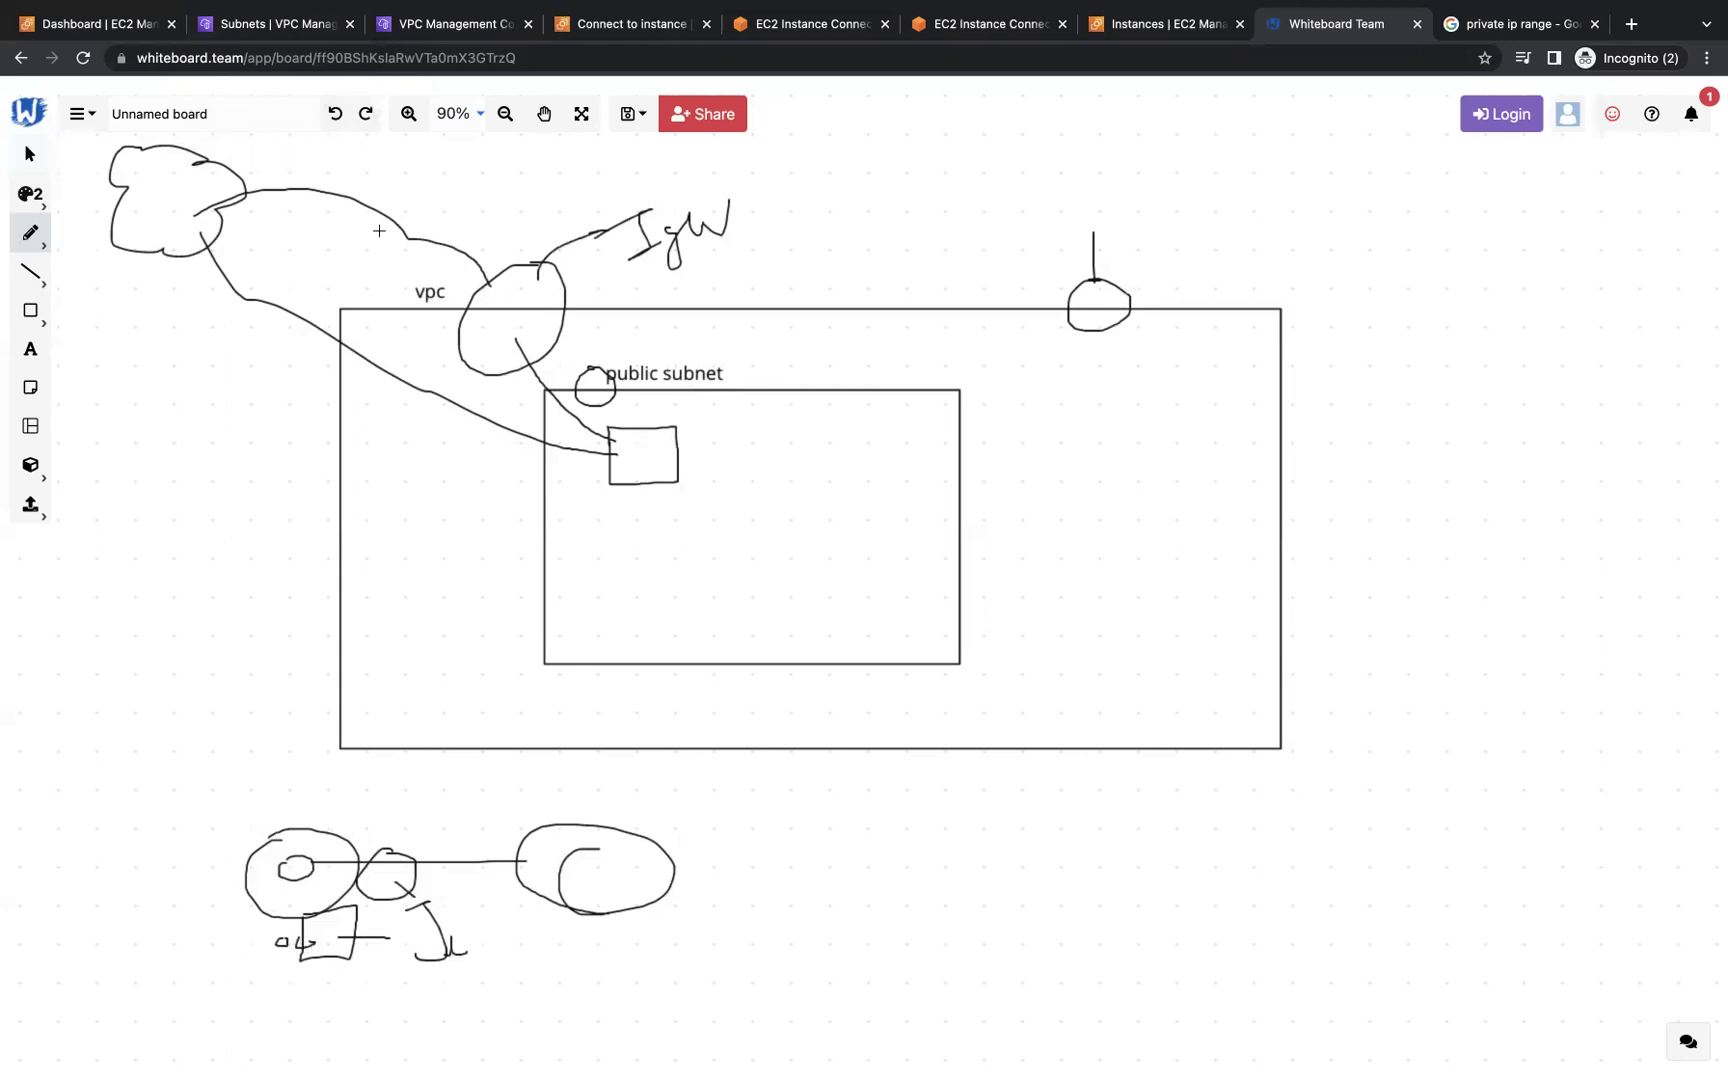
# - In the VPC console, create a route table named my-public-rt in my-vpc
pyautogui.click(281, 26)
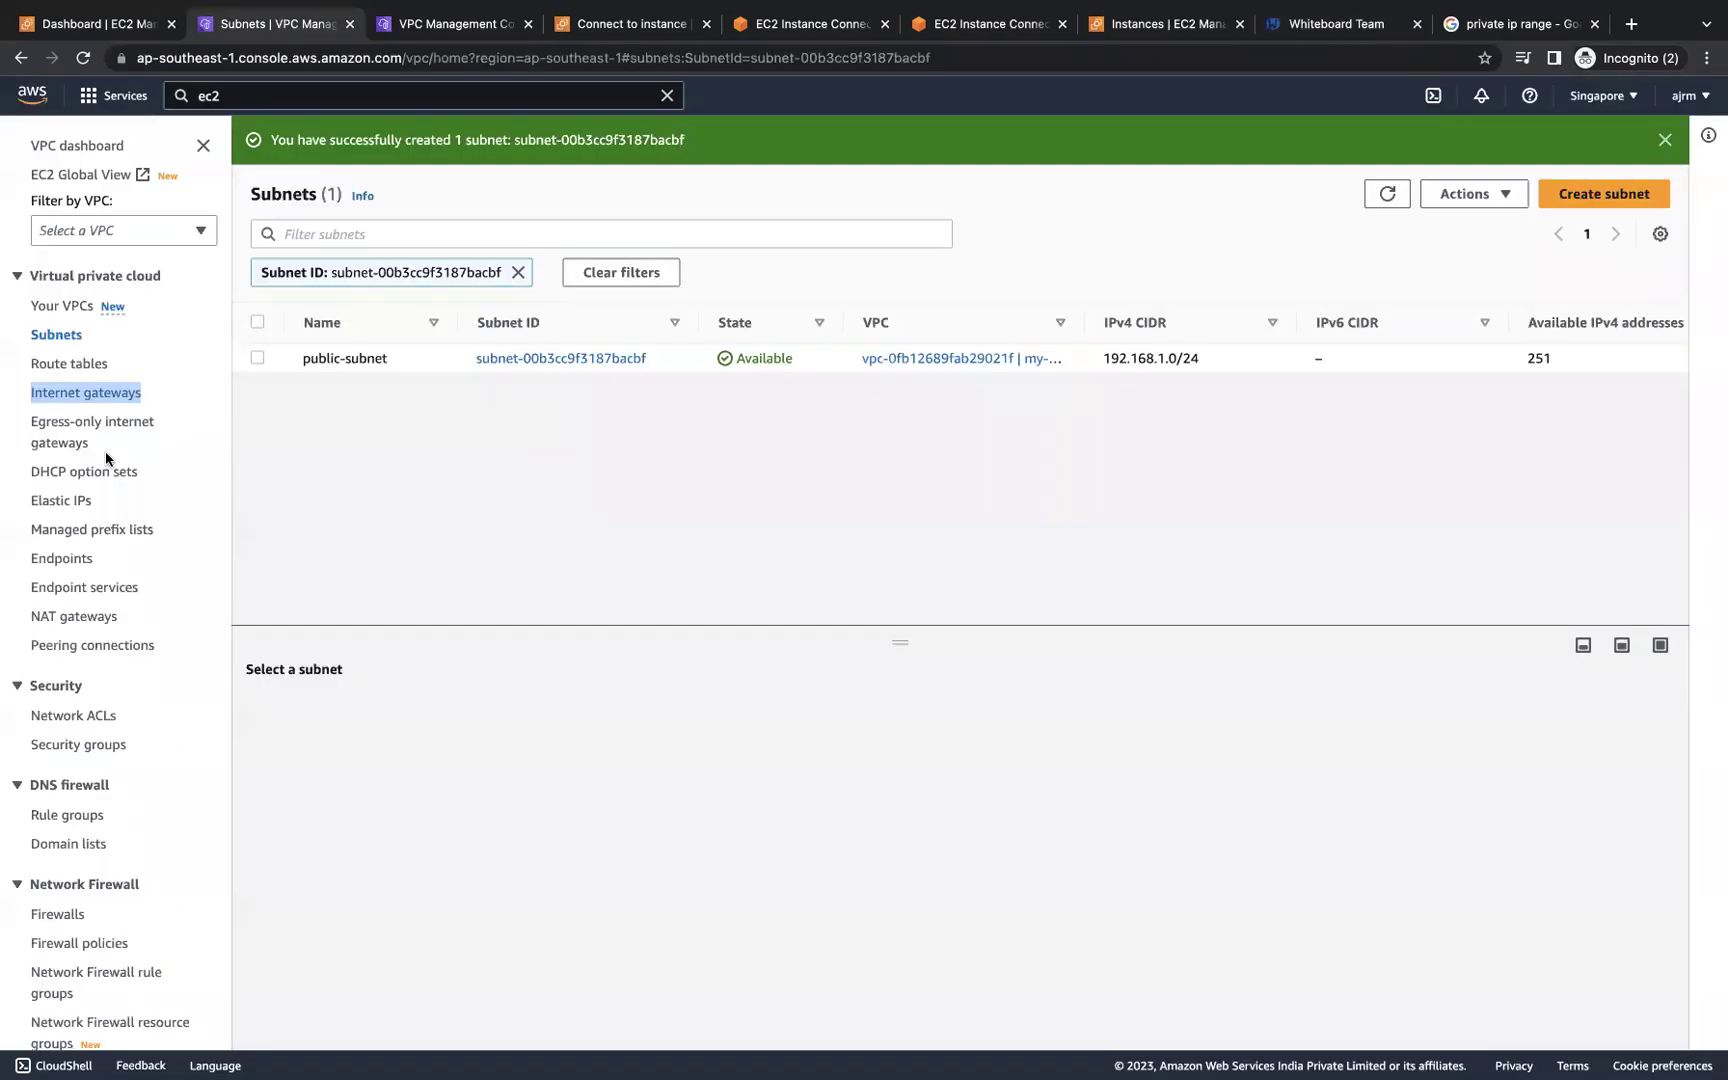
pyautogui.click(64, 374)
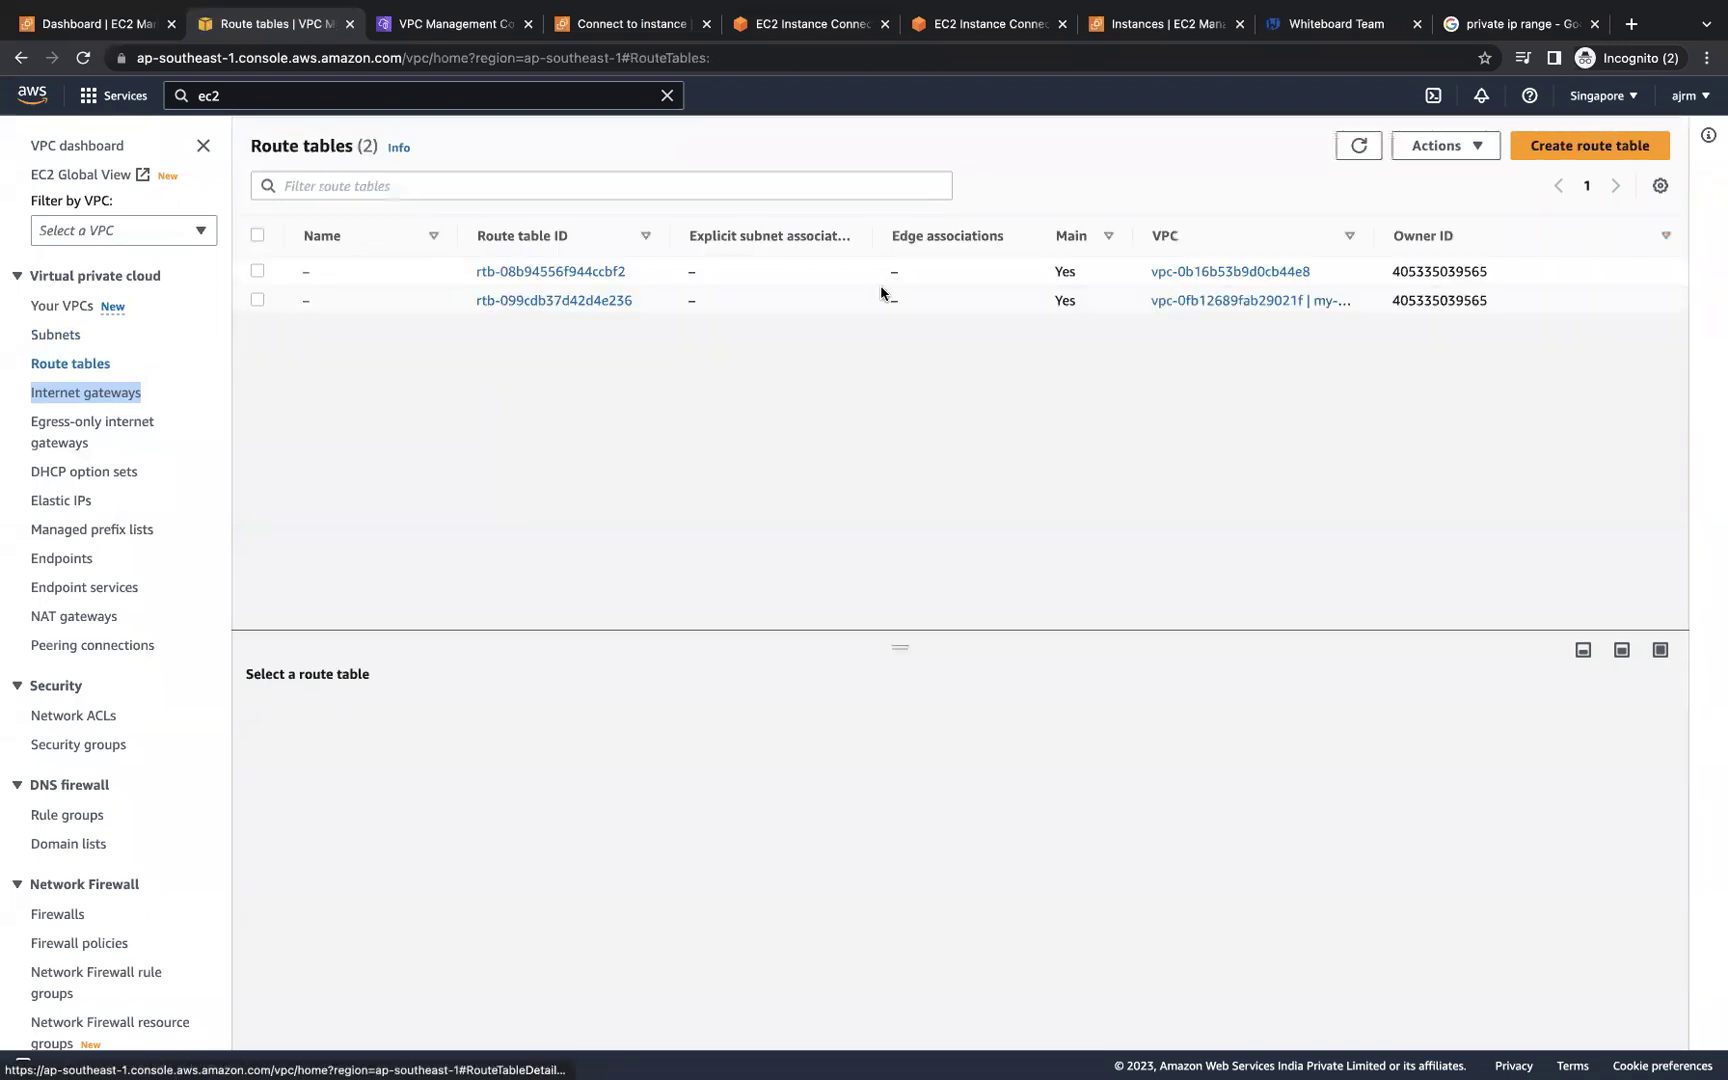
pyautogui.click(1609, 148)
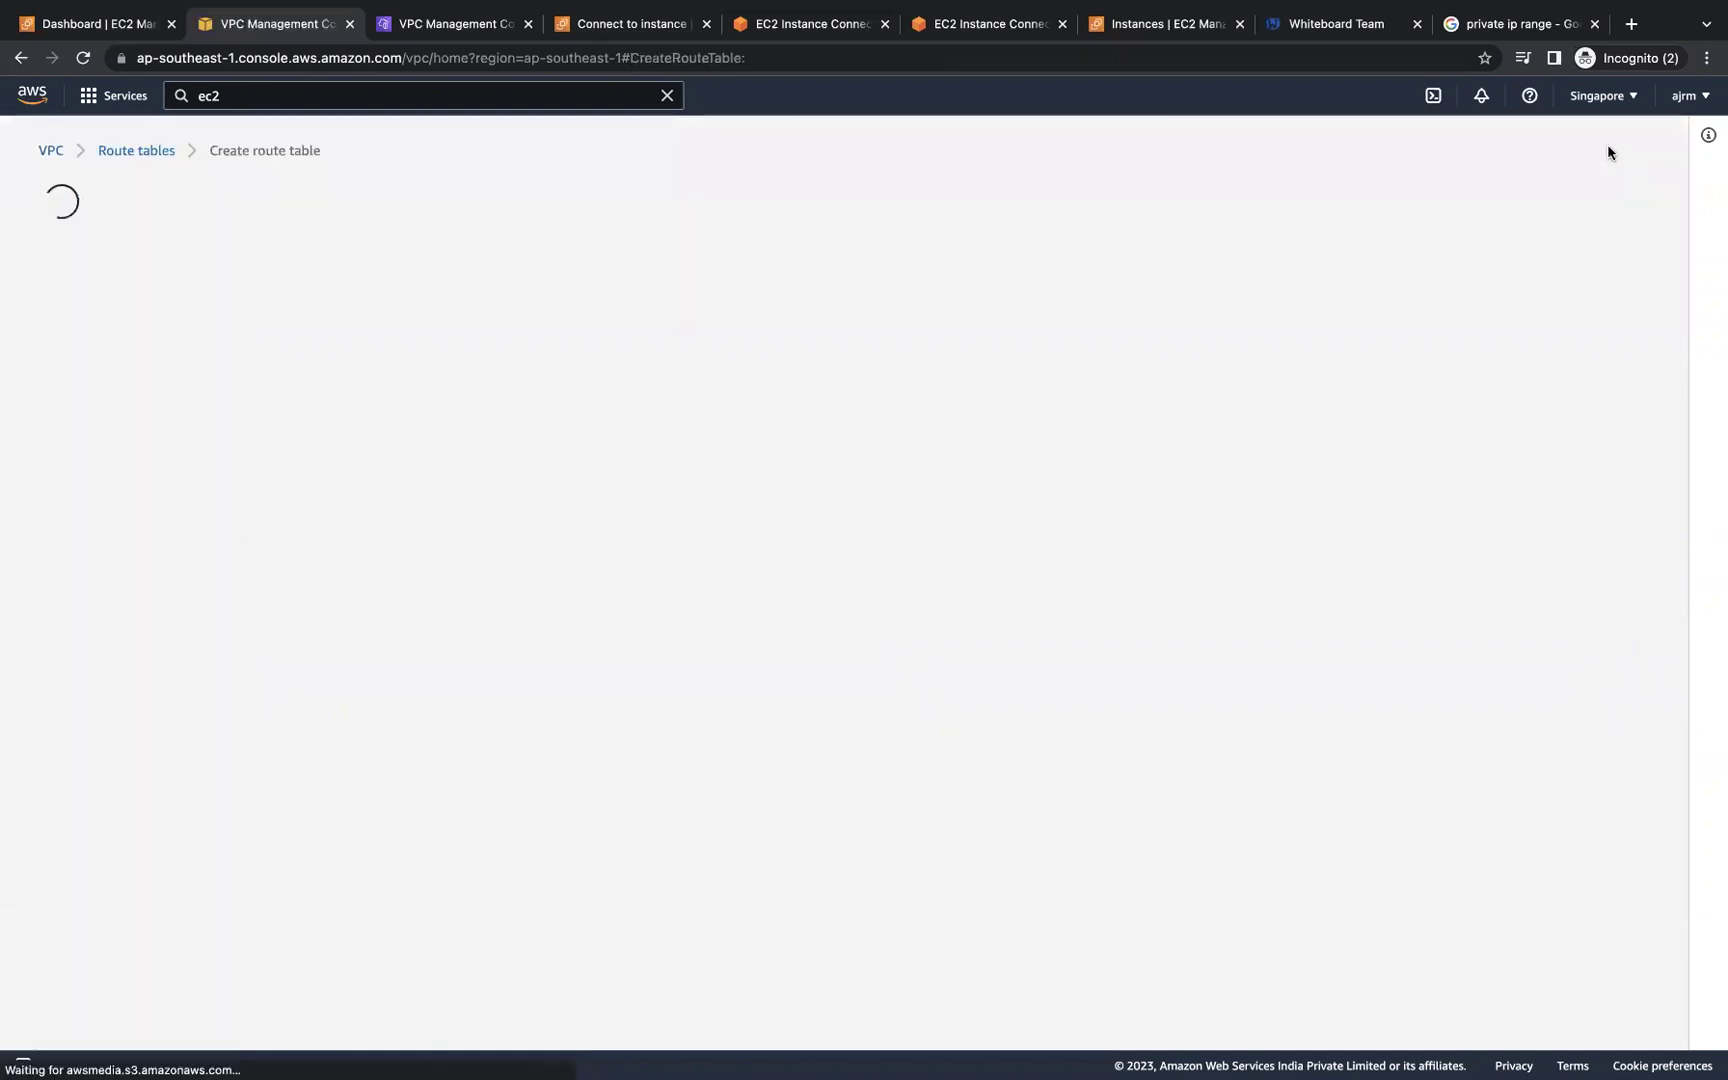
pyautogui.write('my-')
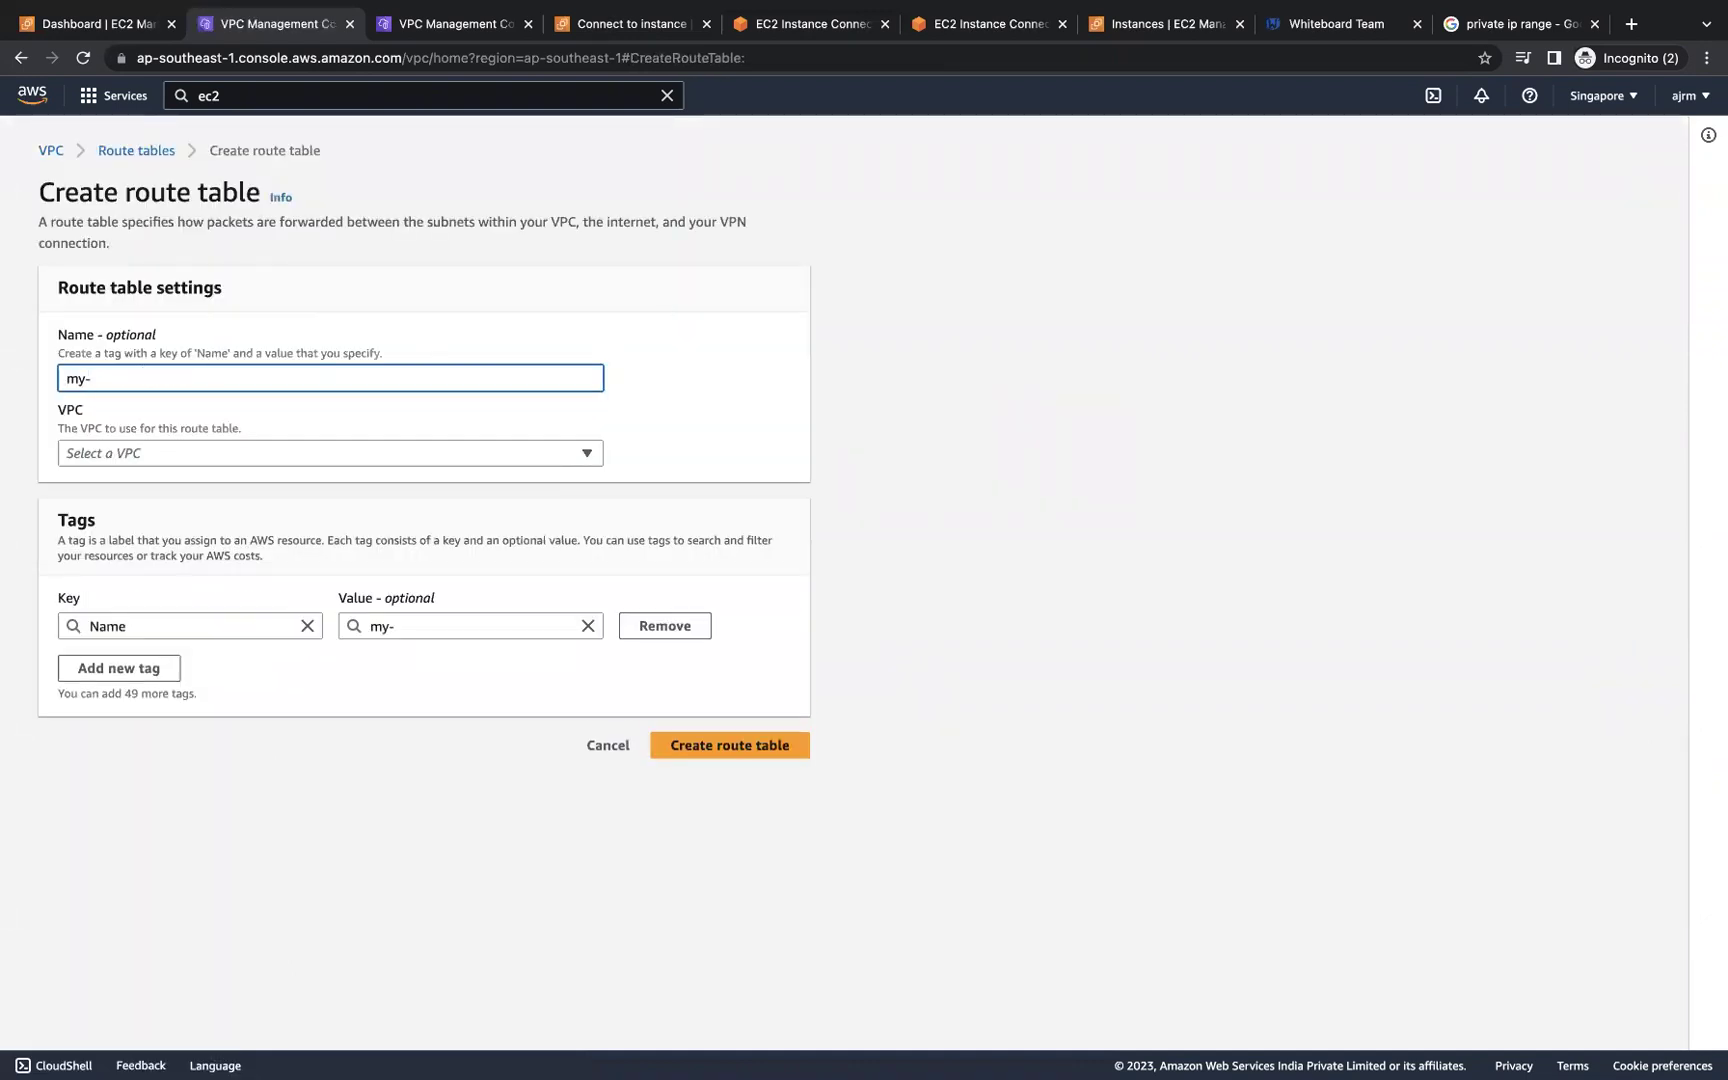
pyautogui.write('public-rt')
pyautogui.click(174, 453)
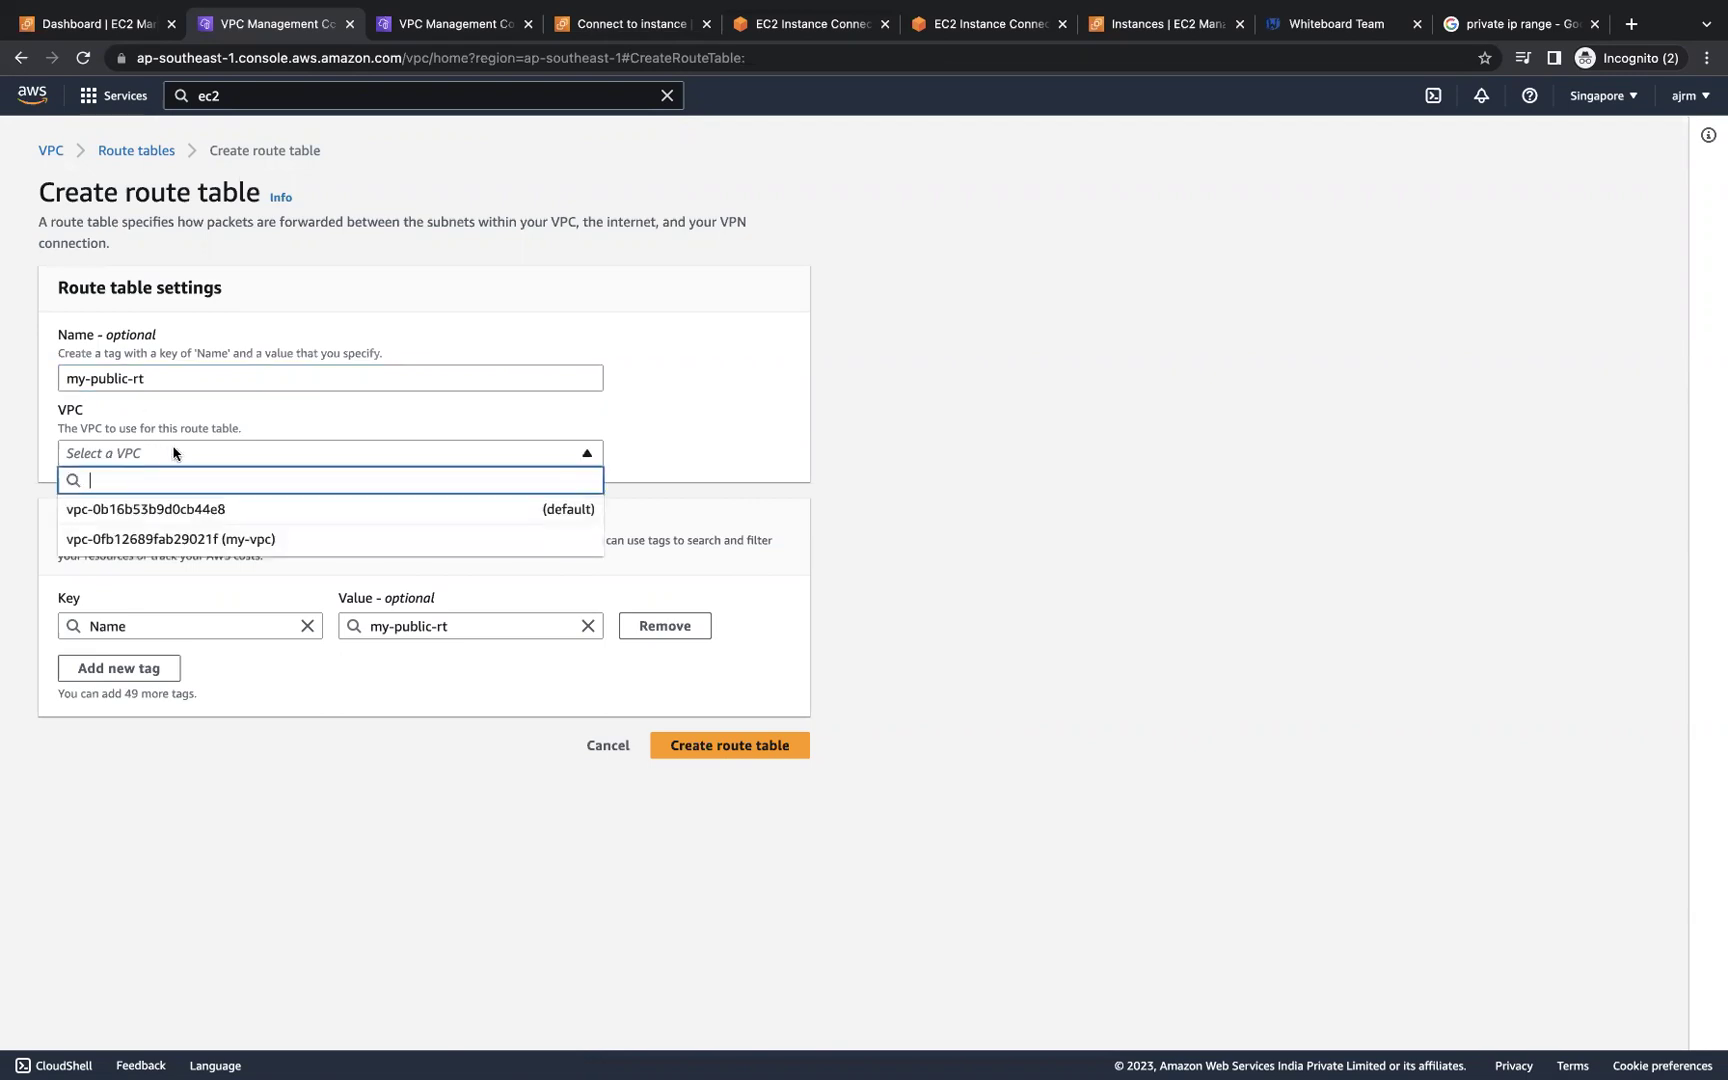
pyautogui.click(163, 549)
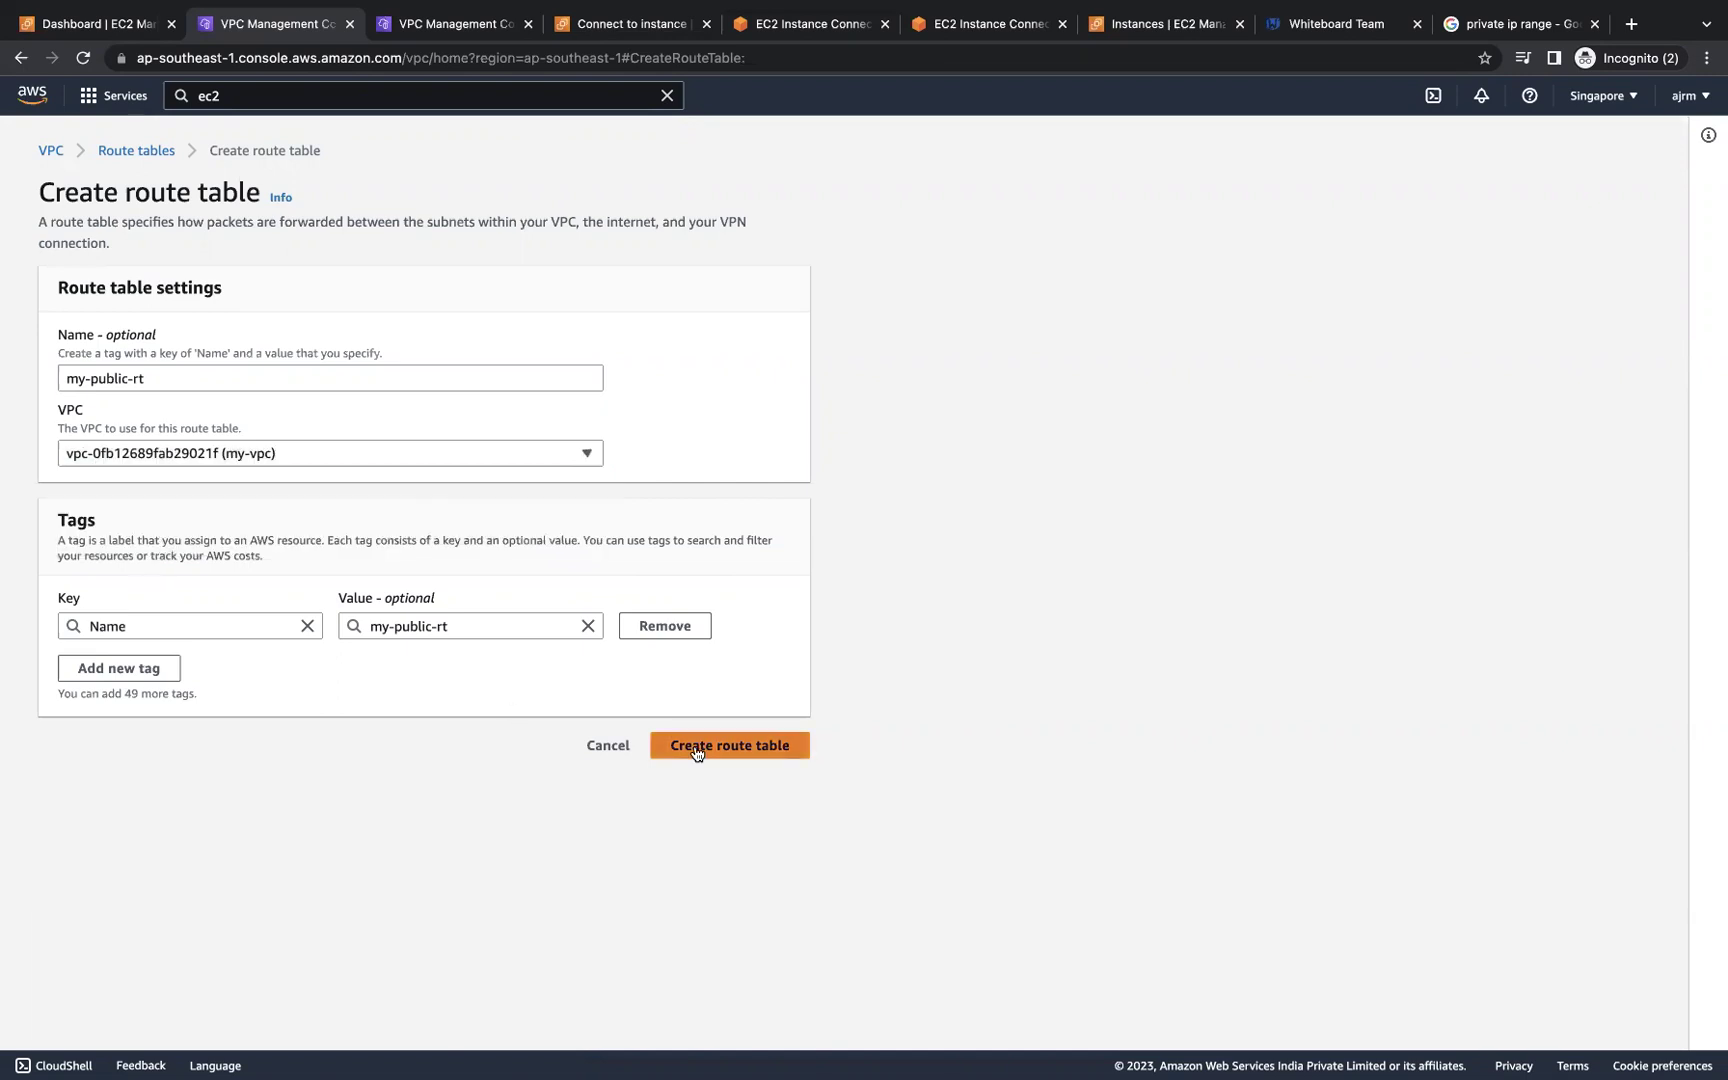
pyautogui.click(735, 757)
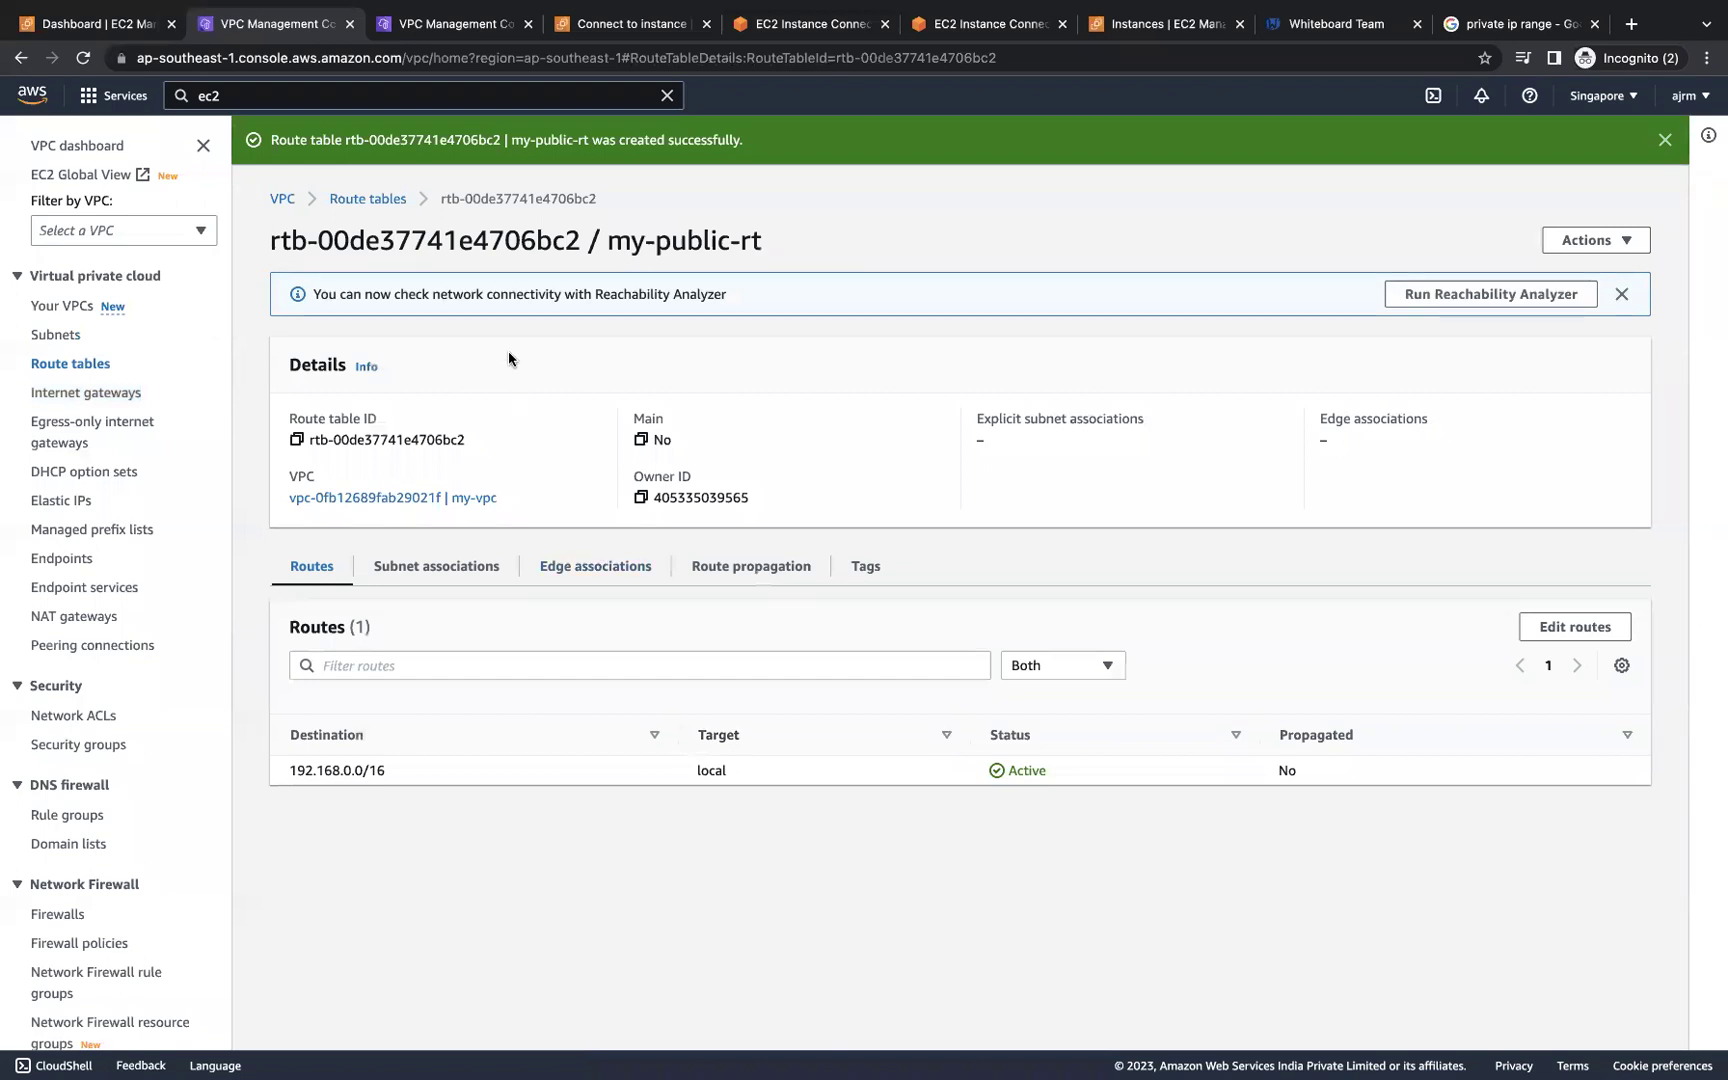
# - Open the subnets list and inspect the route table and routes currently assigned to public-subnet
pyautogui.click(70, 336)
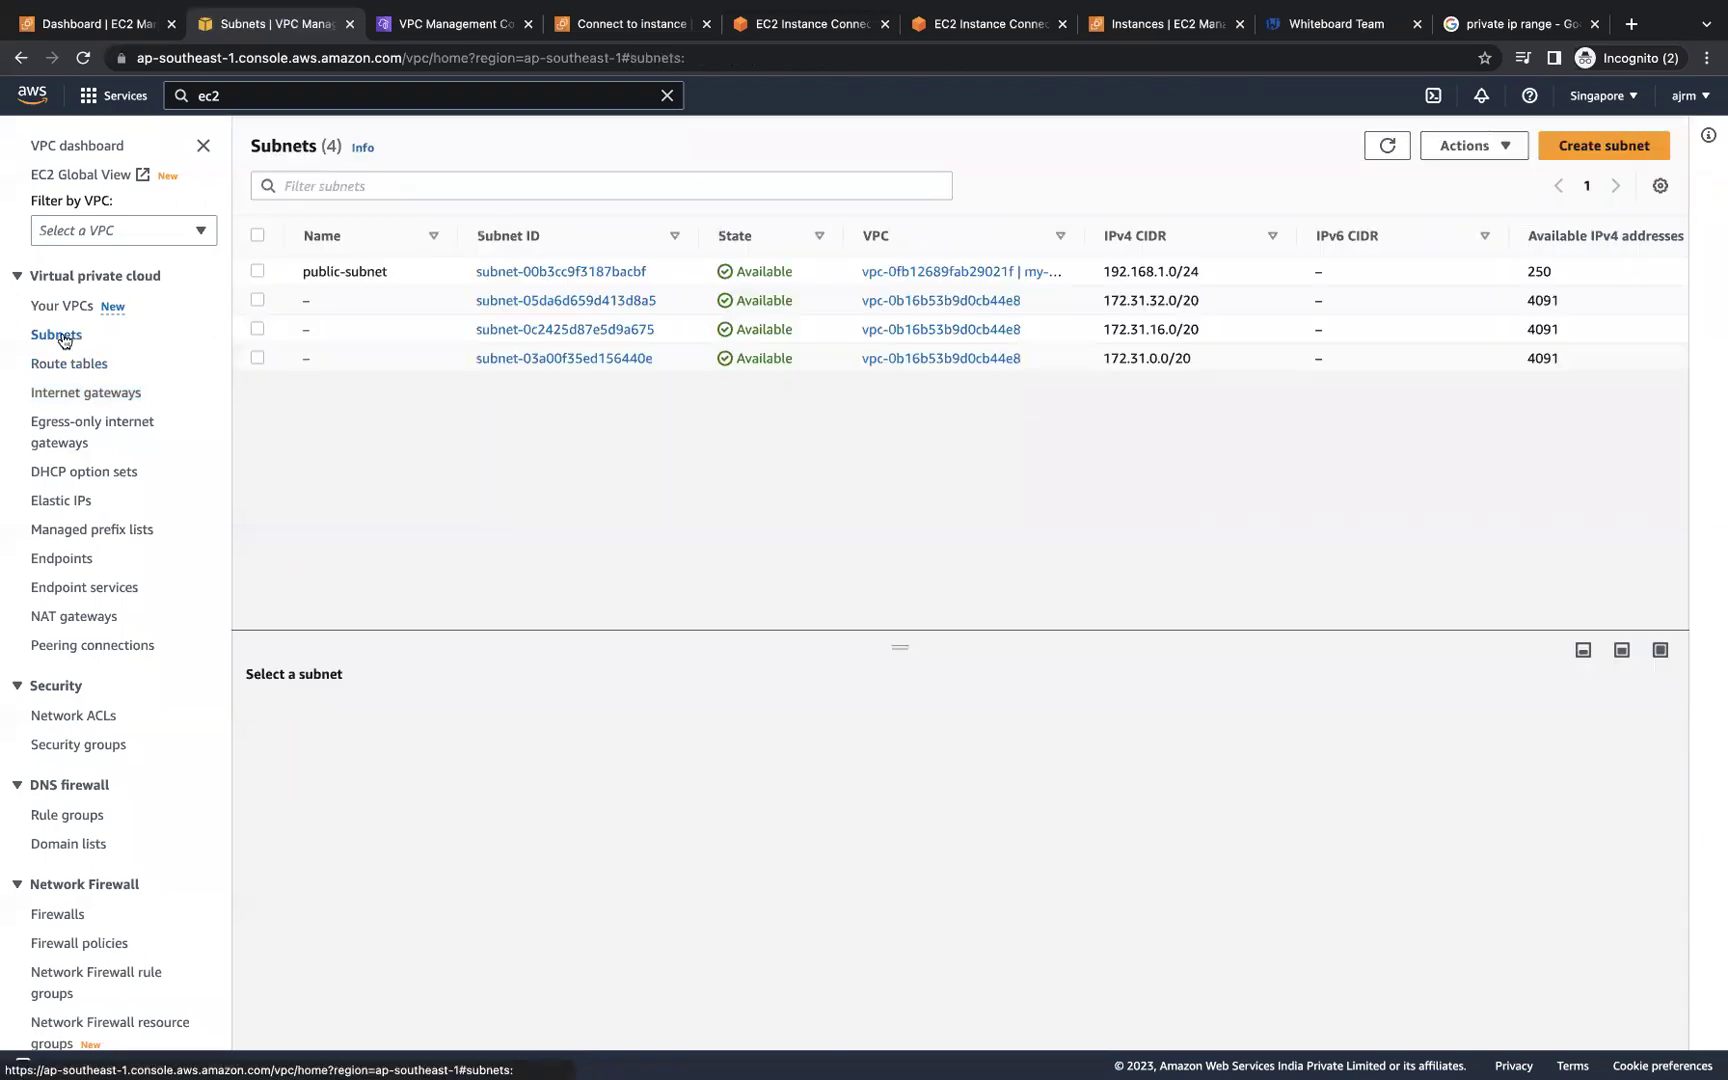
pyautogui.click(258, 271)
pyautogui.click(495, 729)
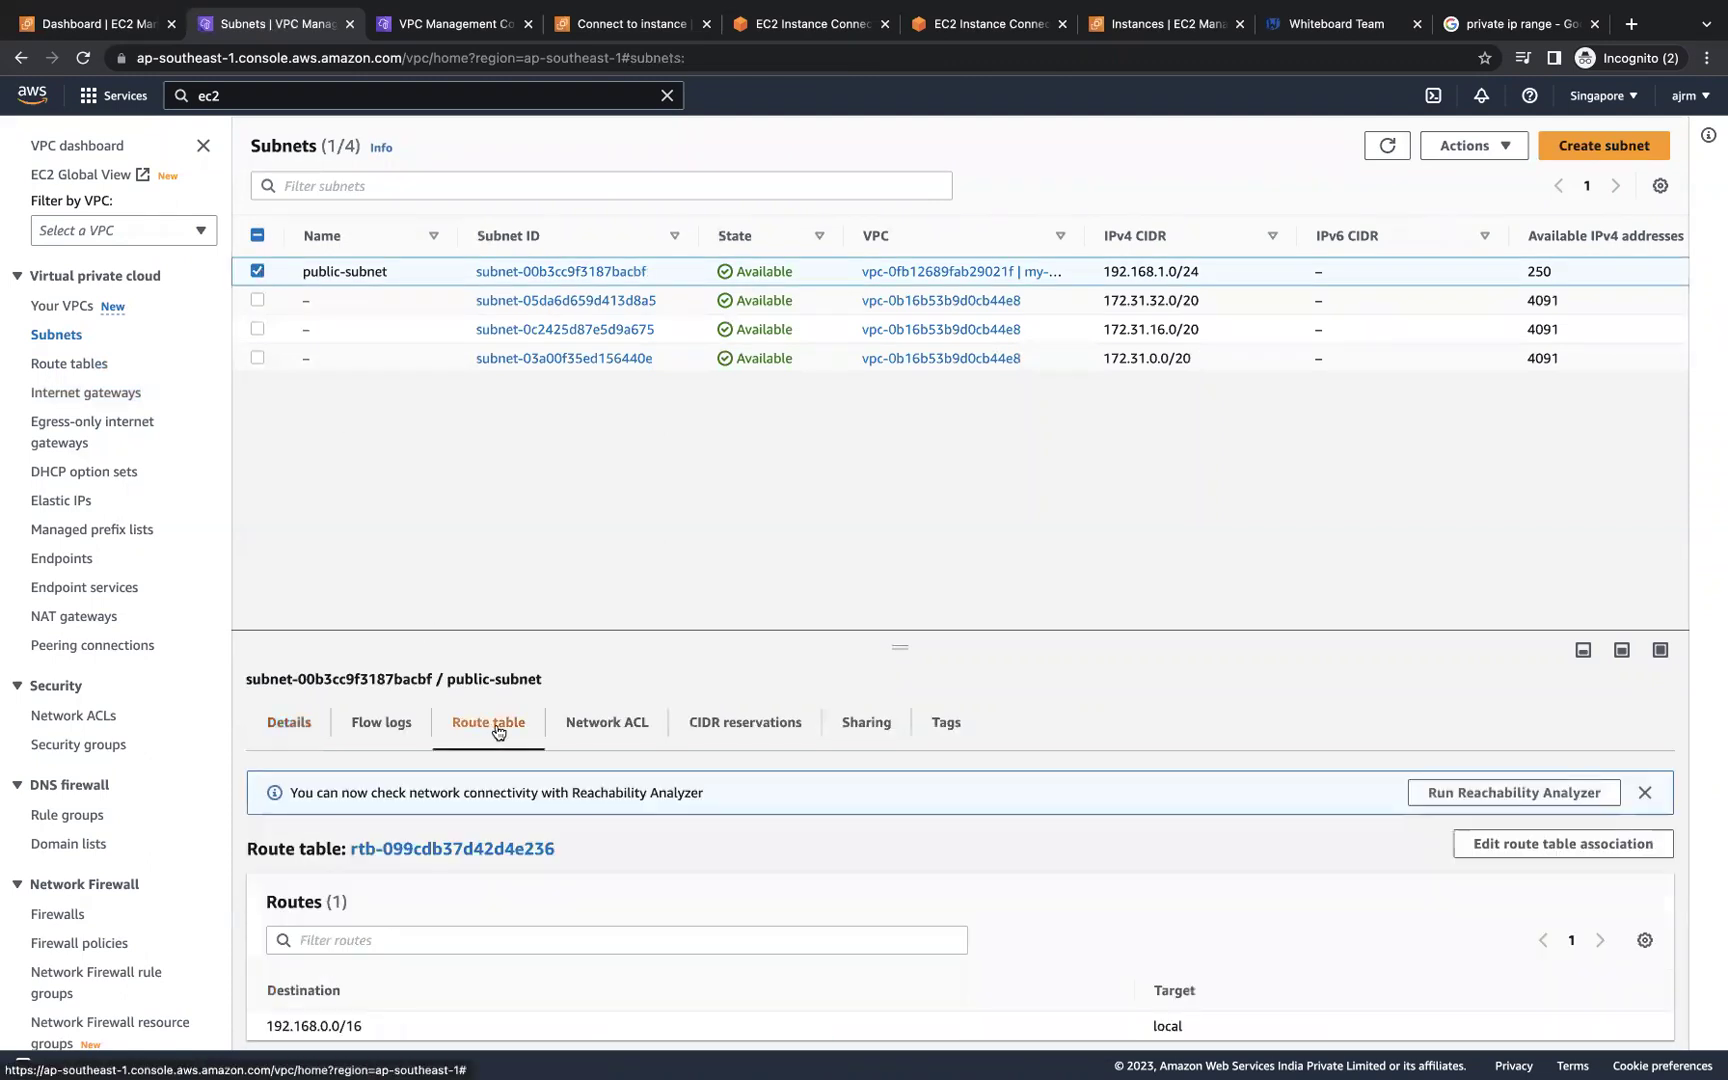
pyautogui.scroll(-1, 490, 864)
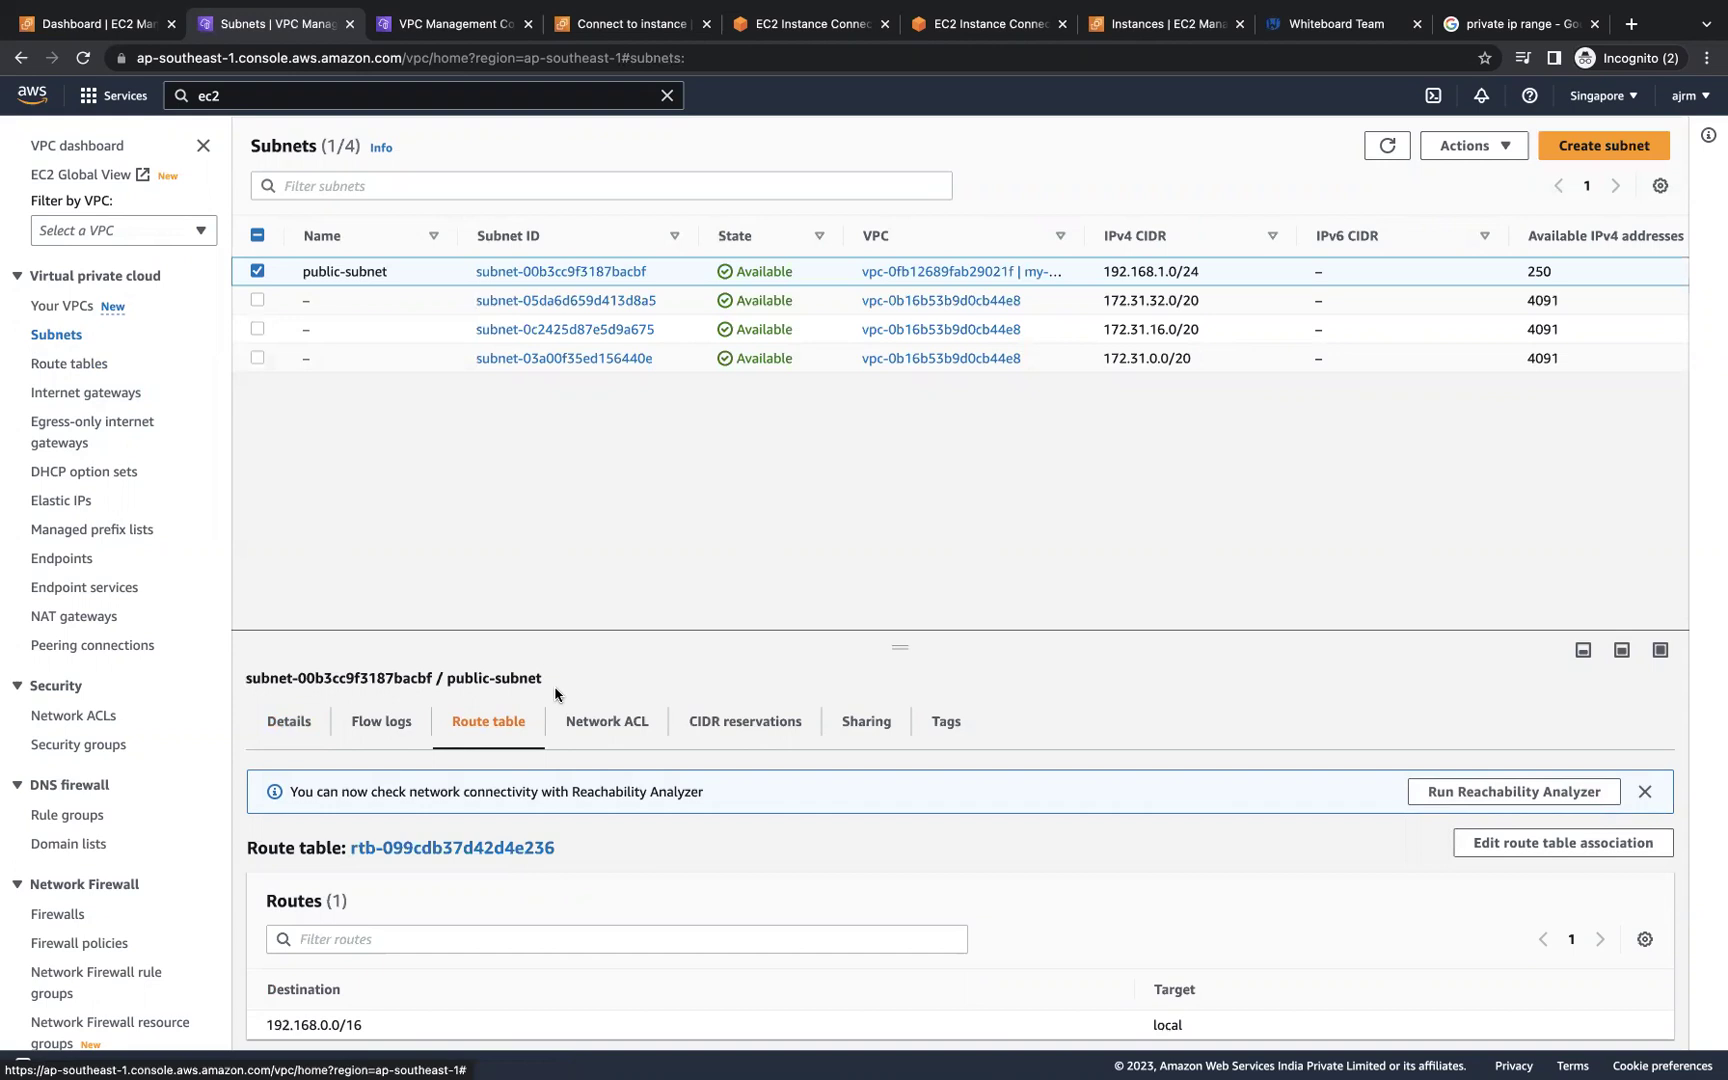
# - Edit the subnet associations of the my-public-rt route table to include public-subnet, and save them
pyautogui.click(90, 366)
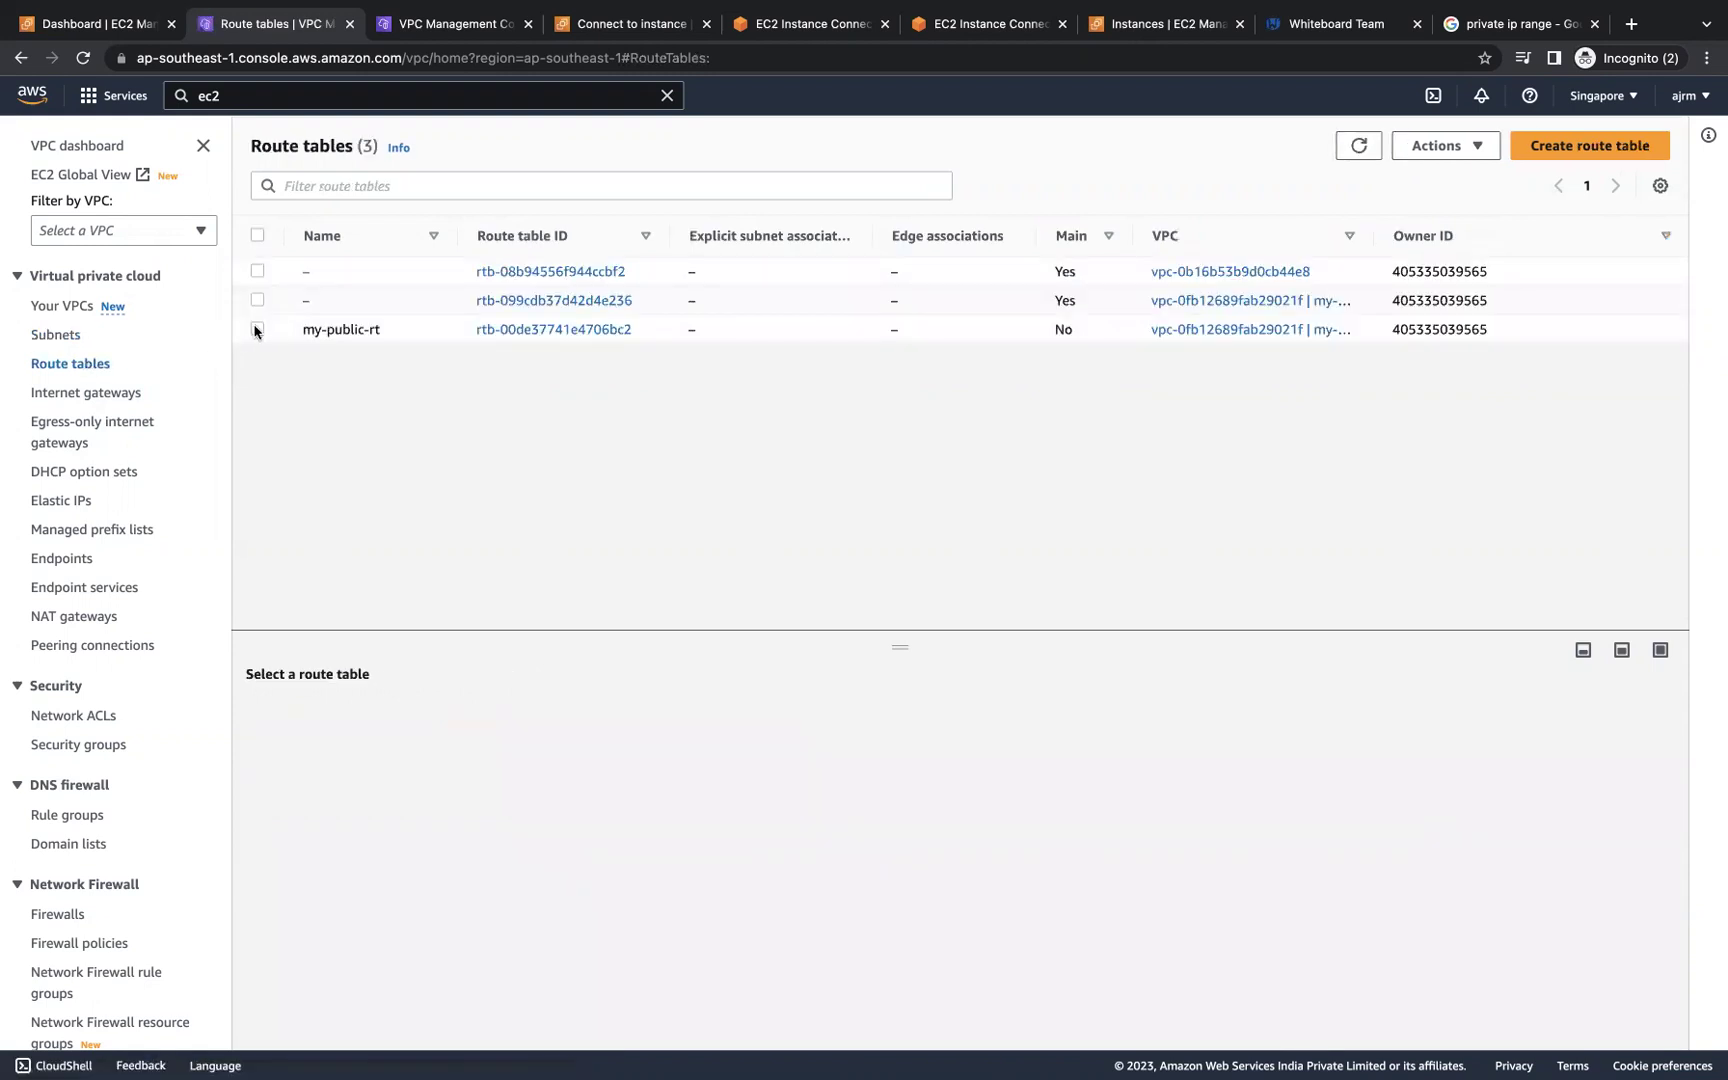
pyautogui.click(257, 329)
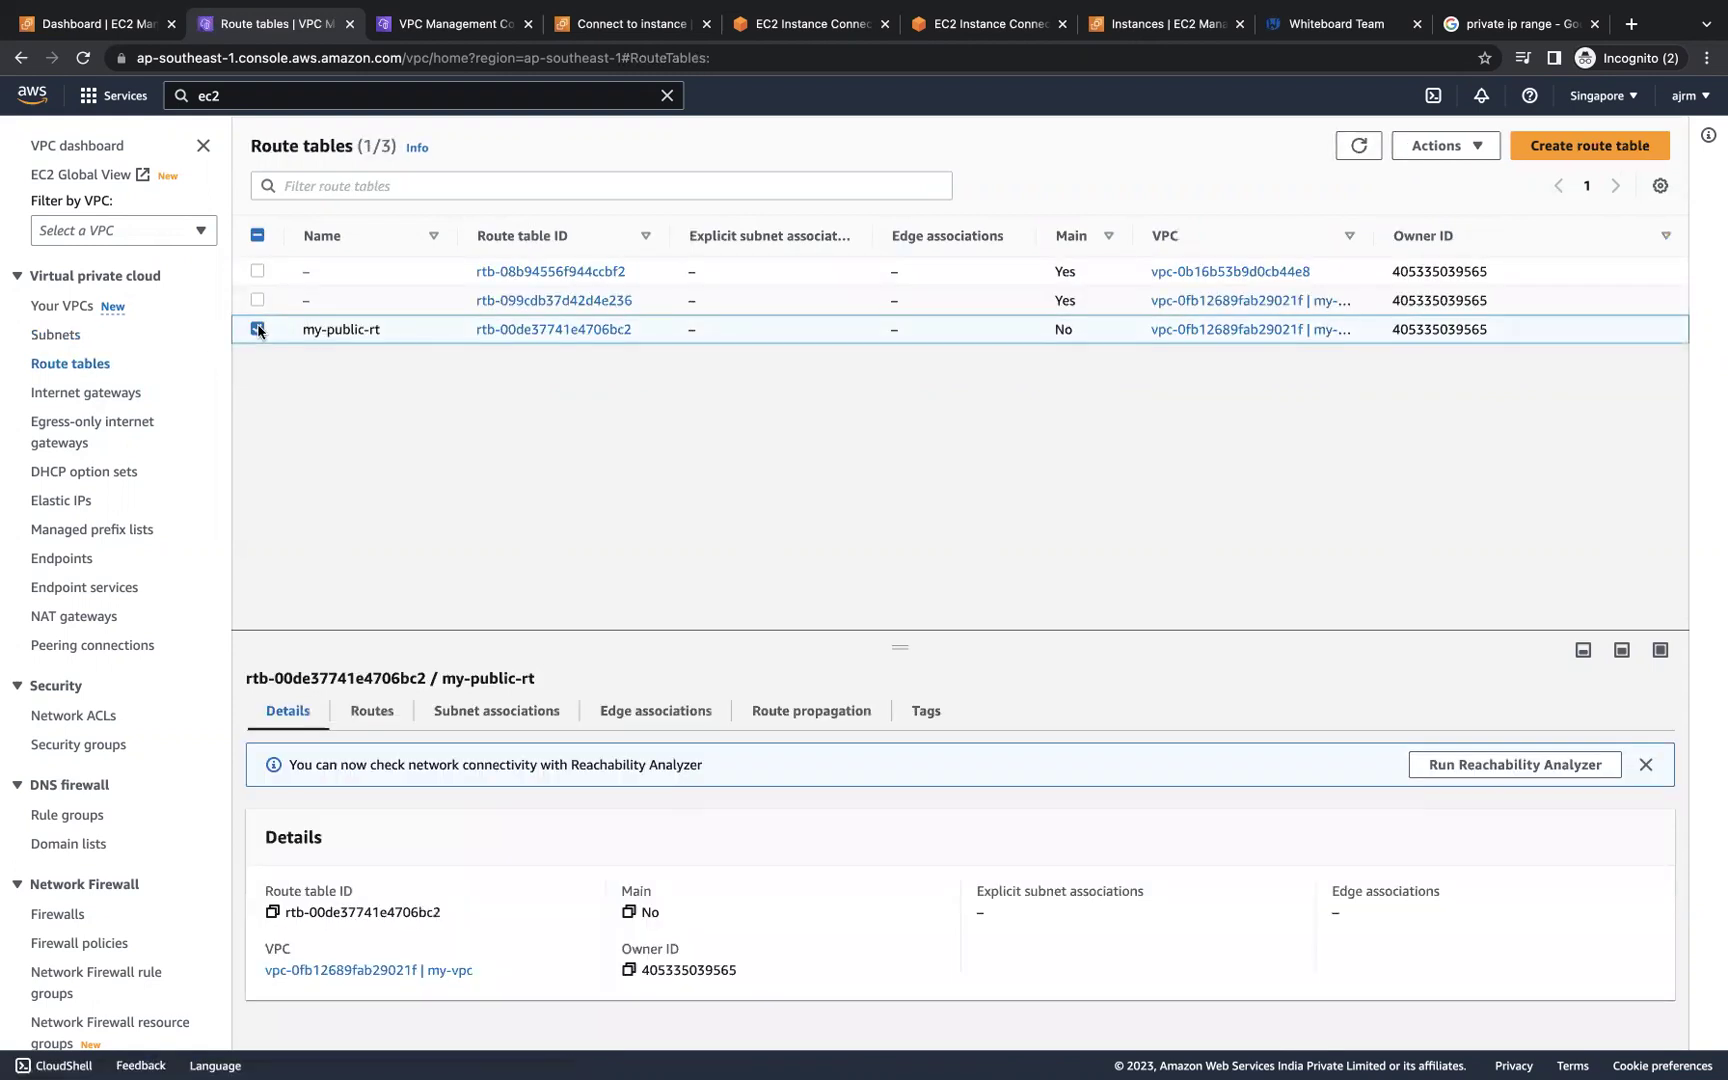
pyautogui.click(484, 710)
pyautogui.scroll(-2, 898, 806)
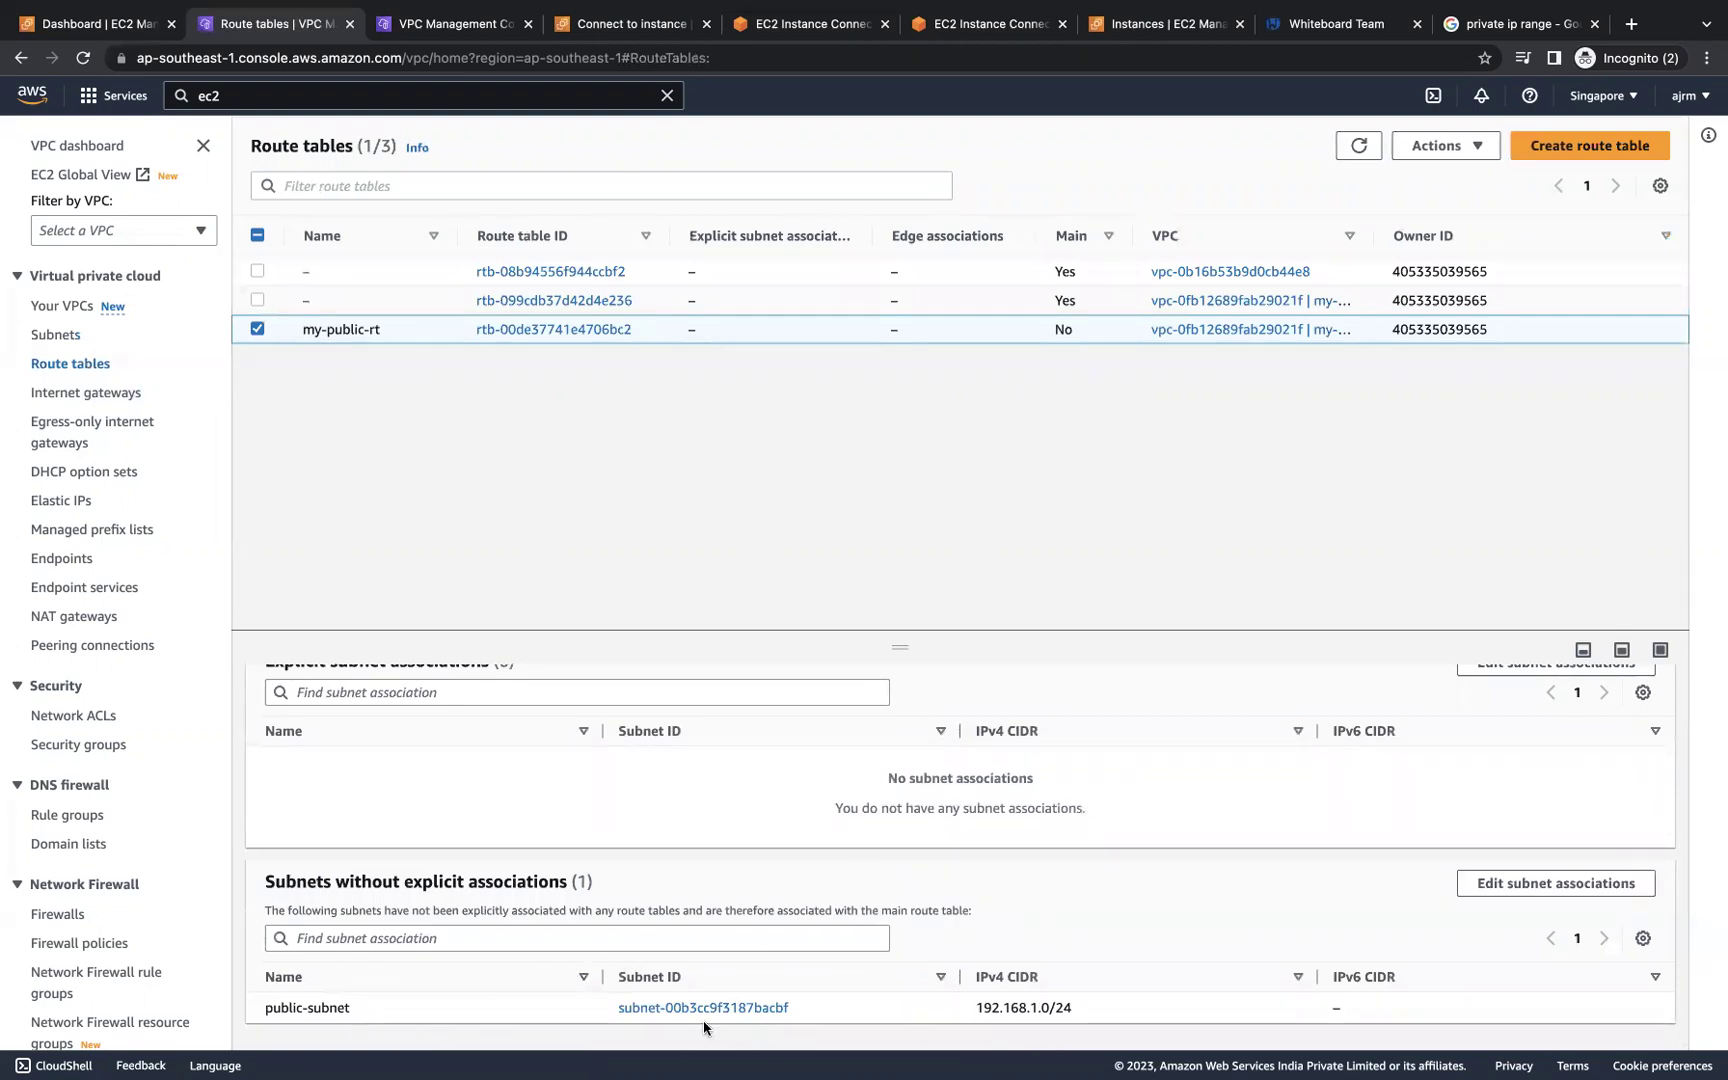
pyautogui.scroll(1, 985, 941)
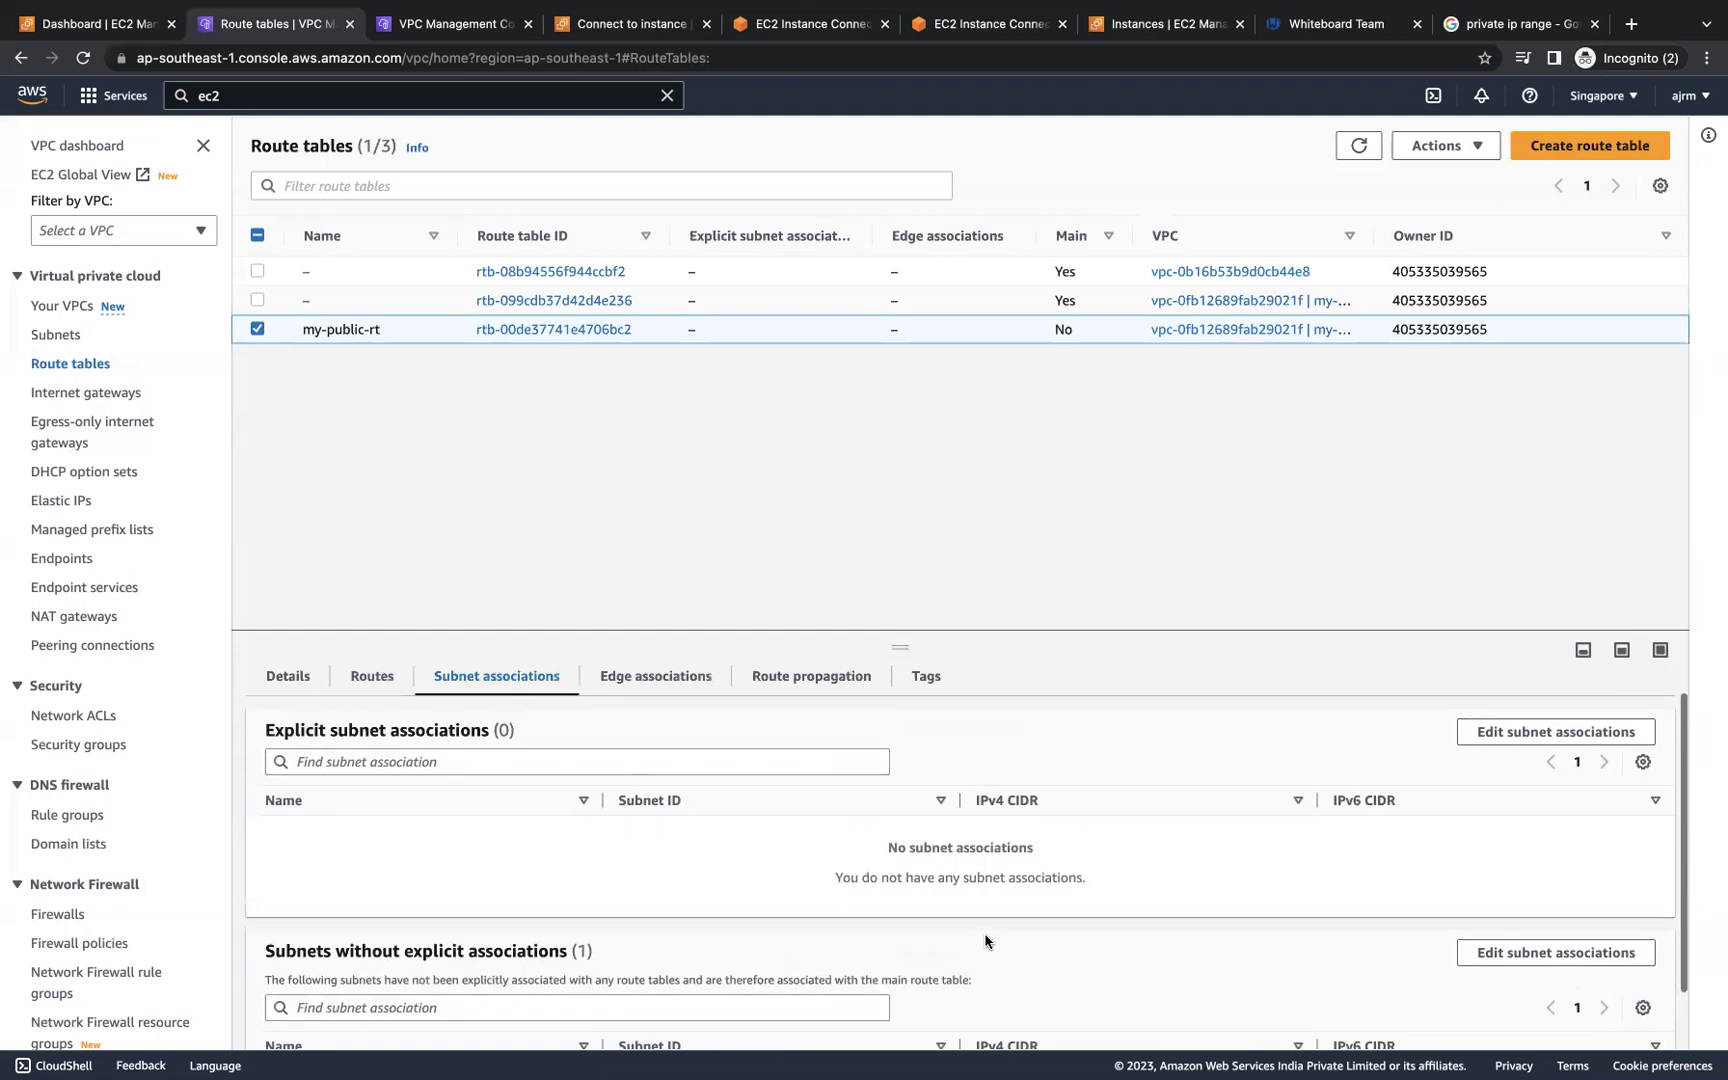
pyautogui.click(1531, 730)
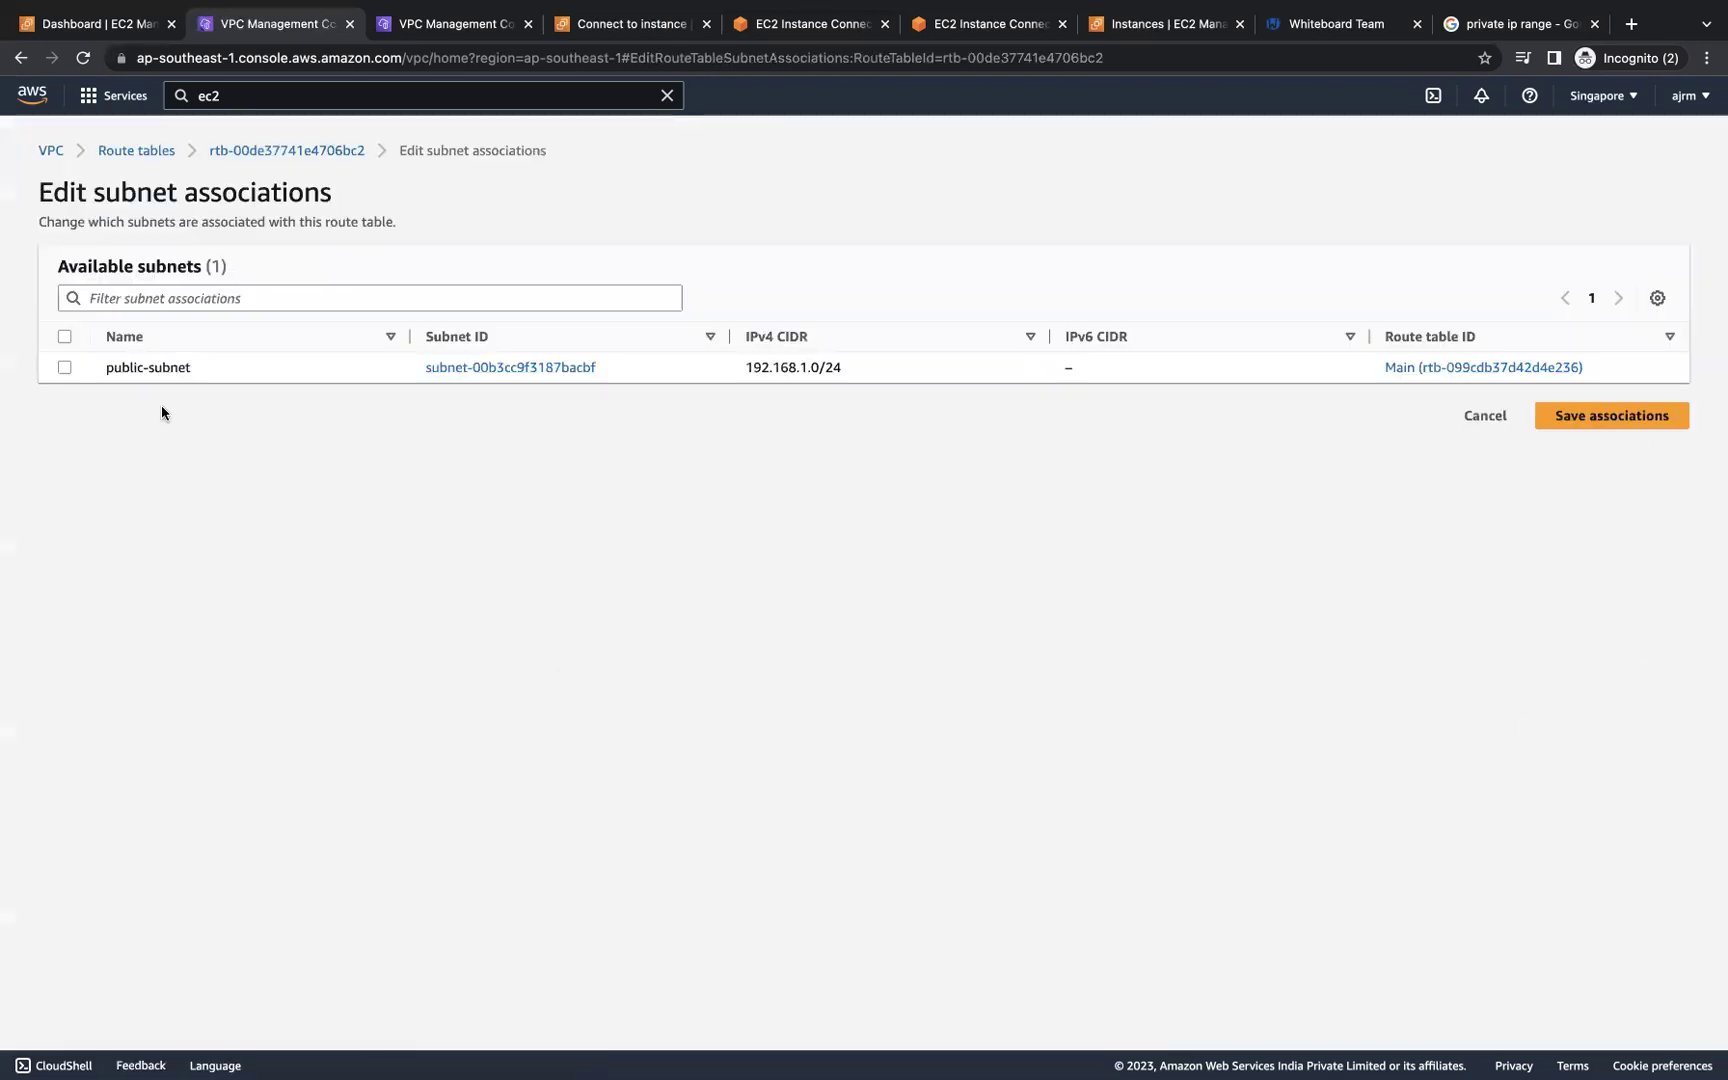
pyautogui.click(64, 367)
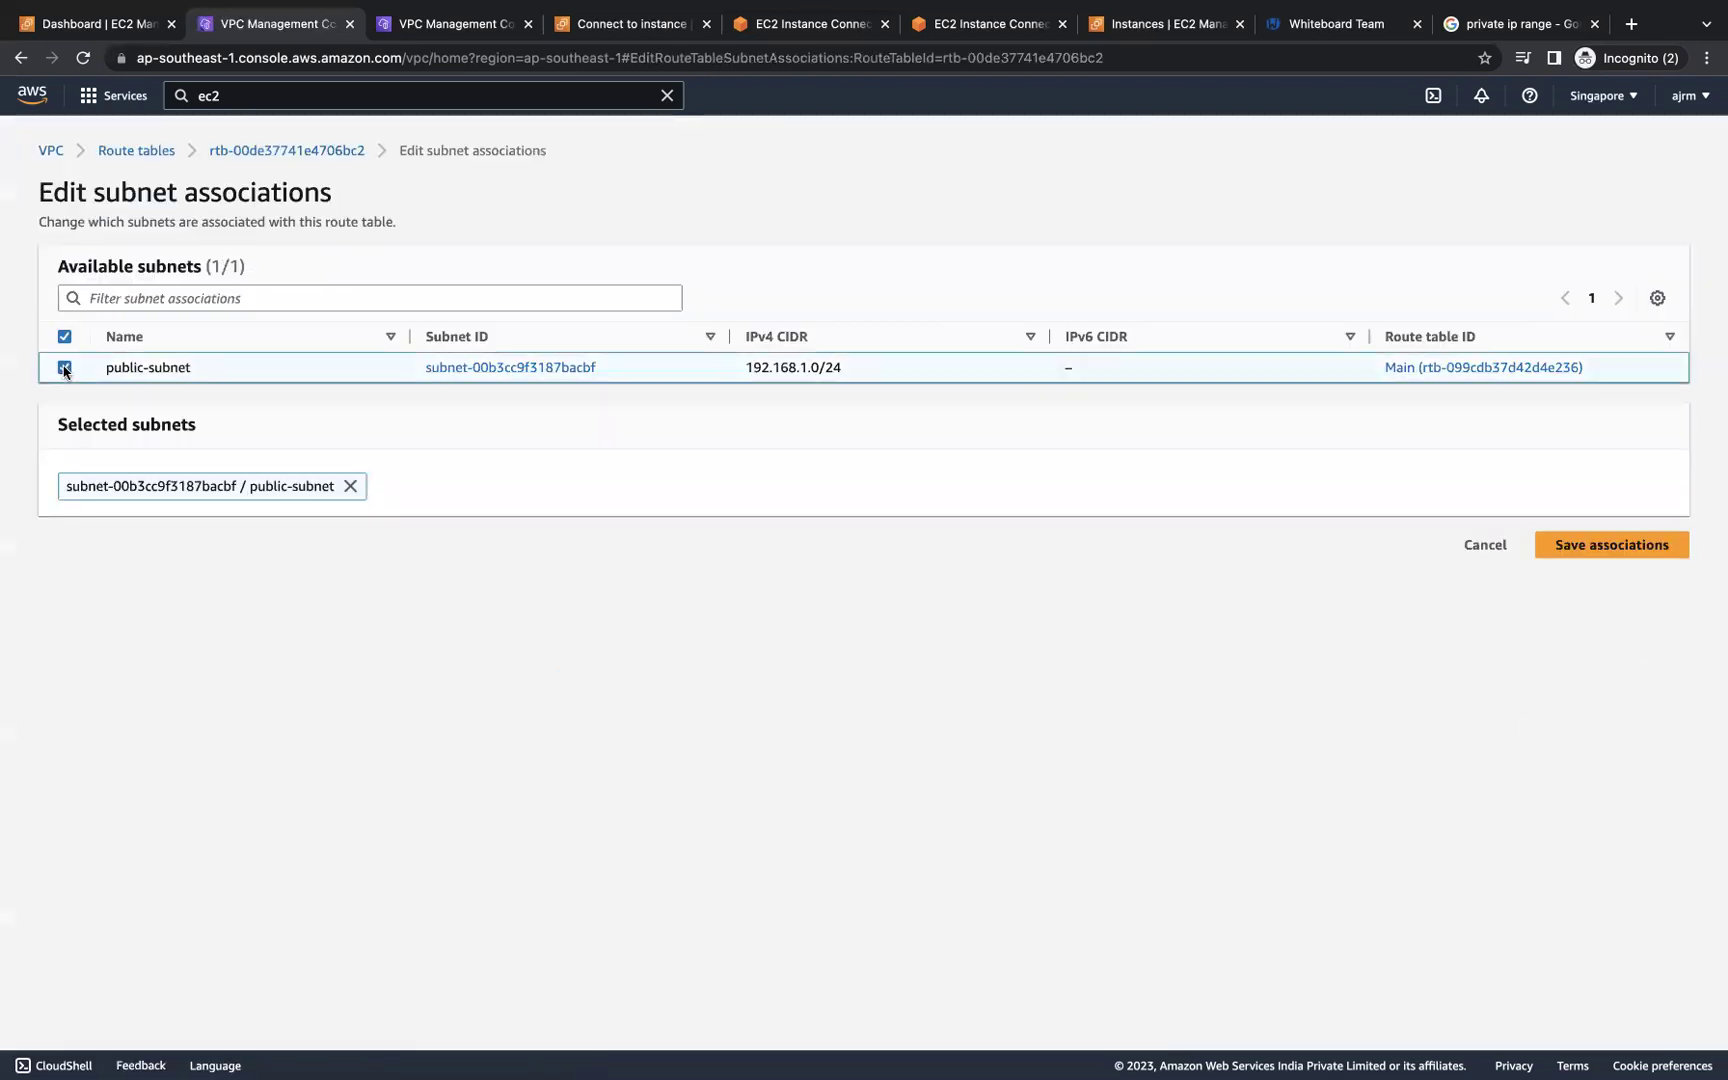
pyautogui.click(1588, 549)
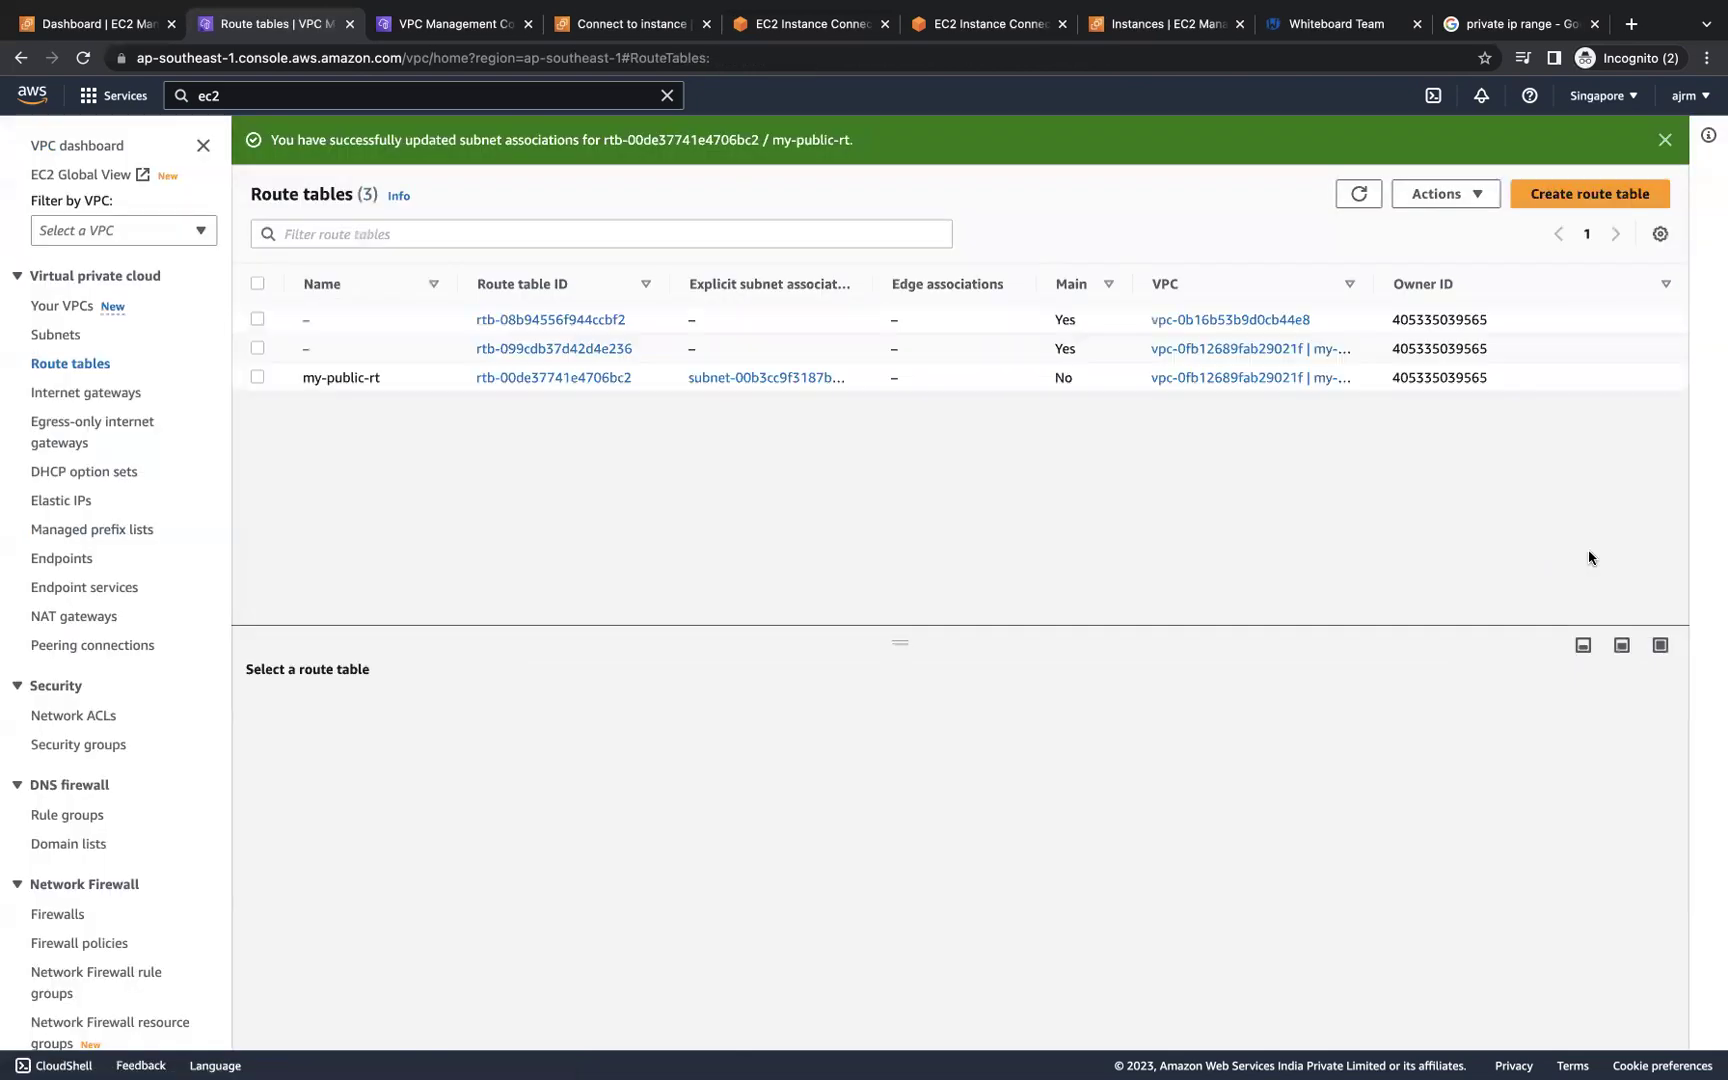
# - Go back to the subnets list and review public-subnet's details, including its route table
pyautogui.click(55, 336)
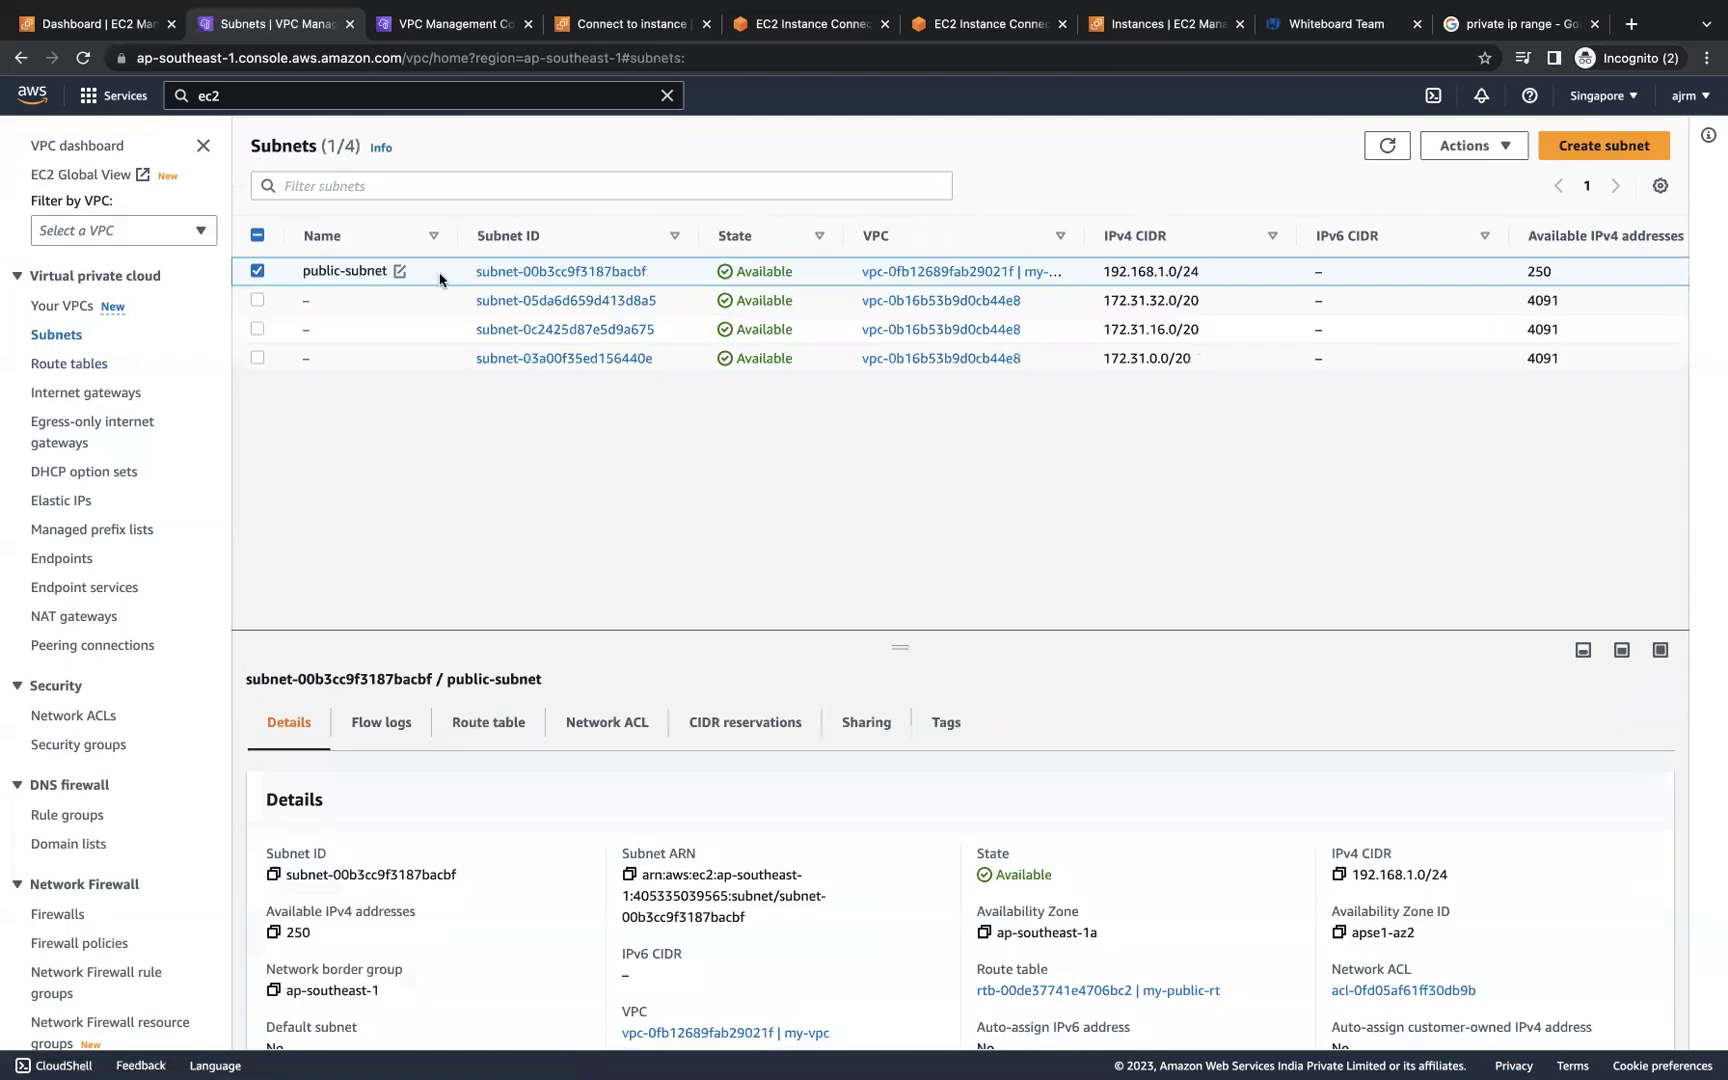
pyautogui.scroll(-3, 579, 868)
pyautogui.scroll(3, 566, 824)
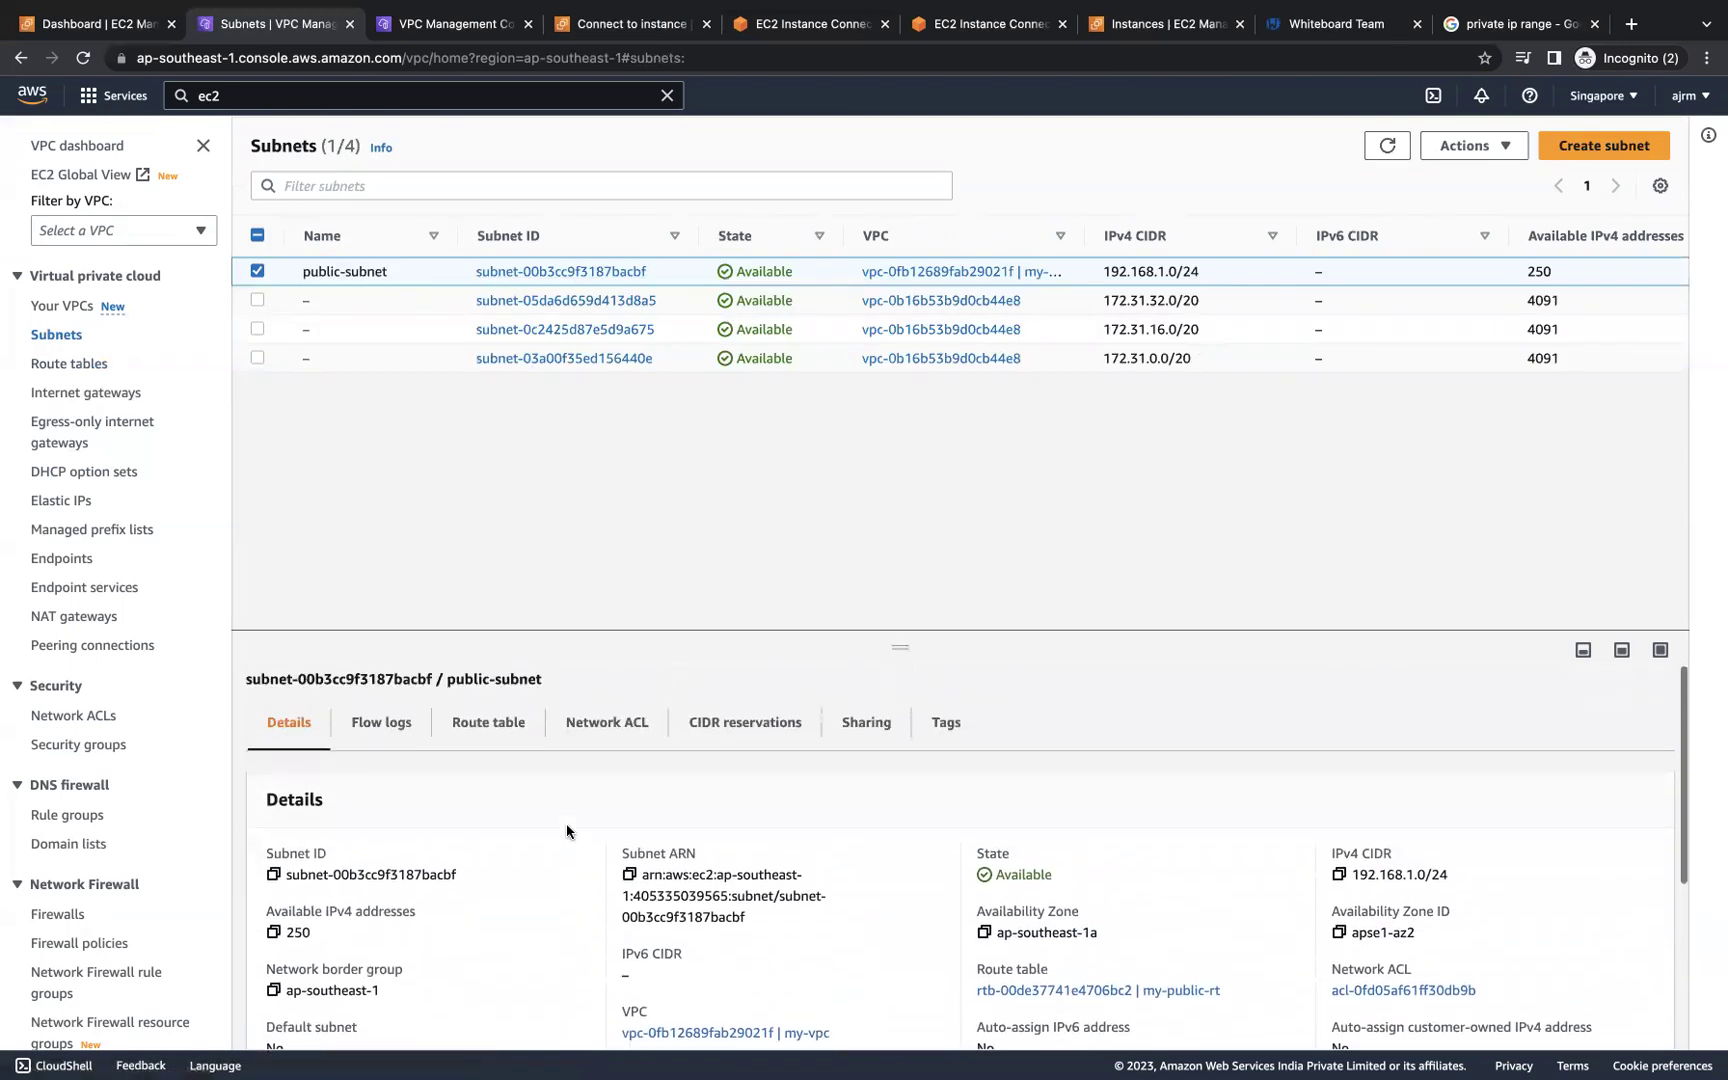
# - Review the routes of public-subnet's route table and try to connect to the webapp instance with EC2 Instance Connect
pyautogui.click(490, 738)
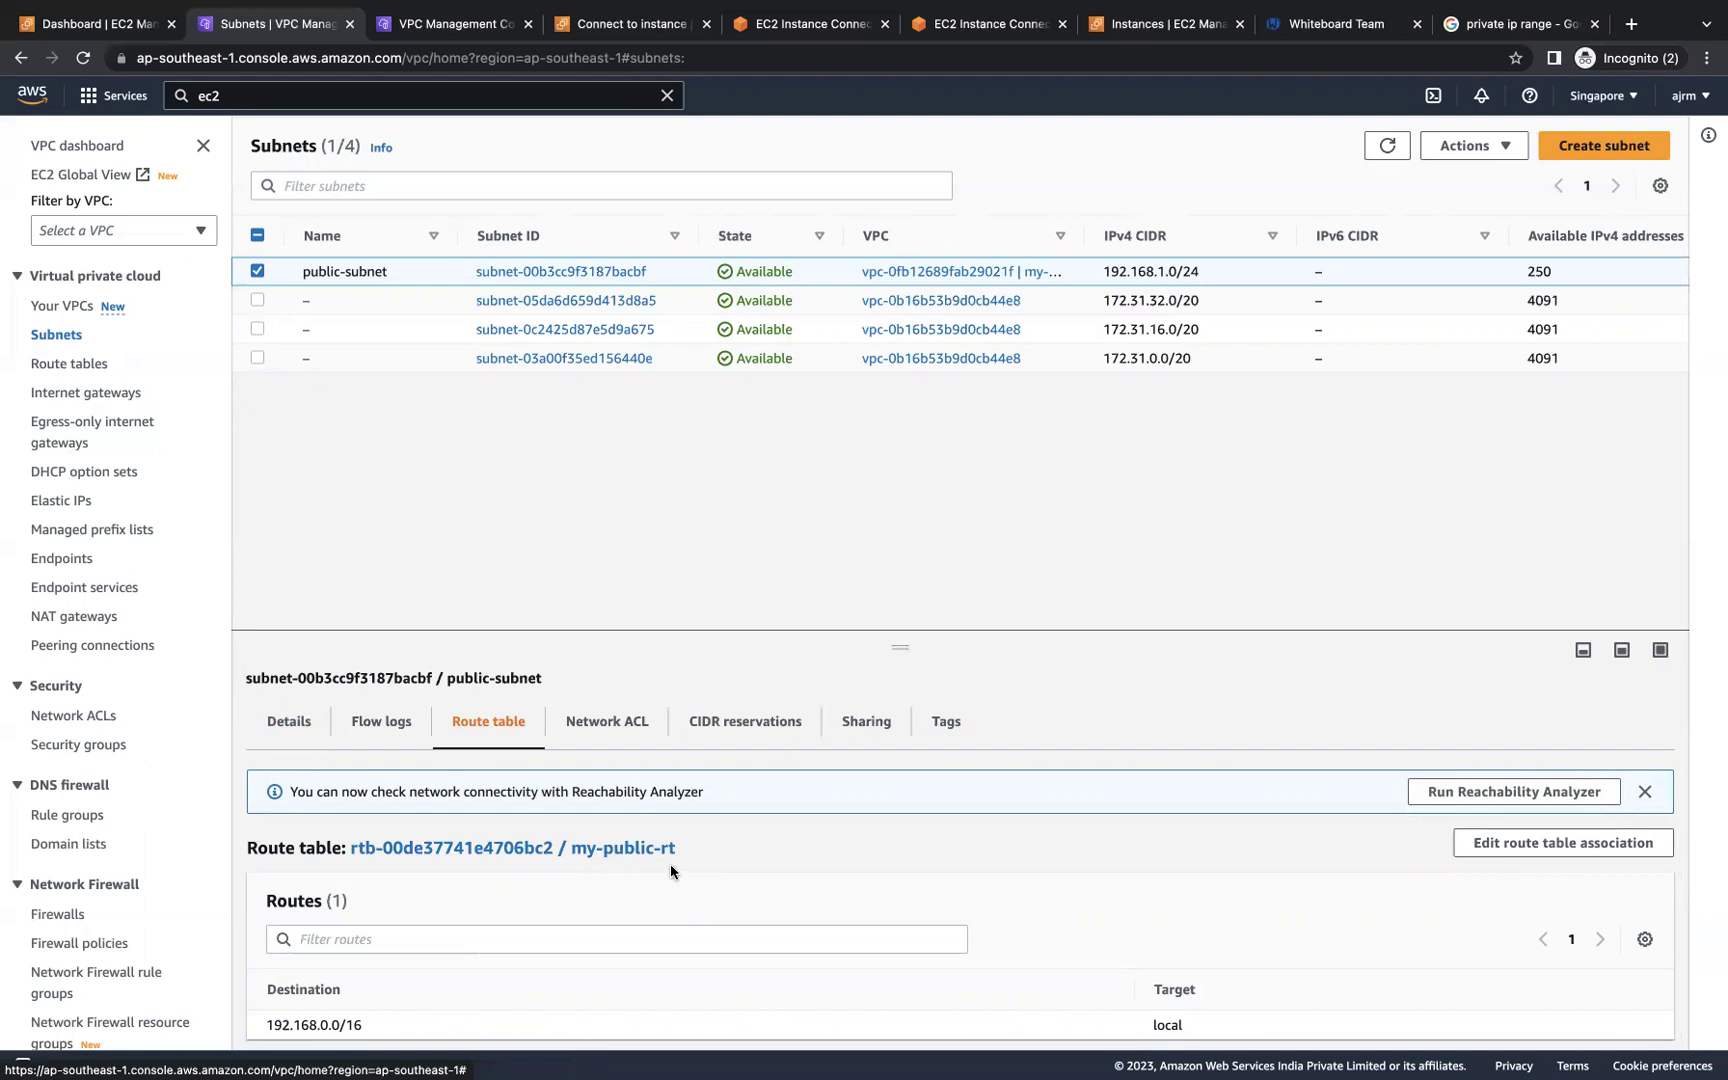
pyautogui.click(658, 25)
pyautogui.click(800, 700)
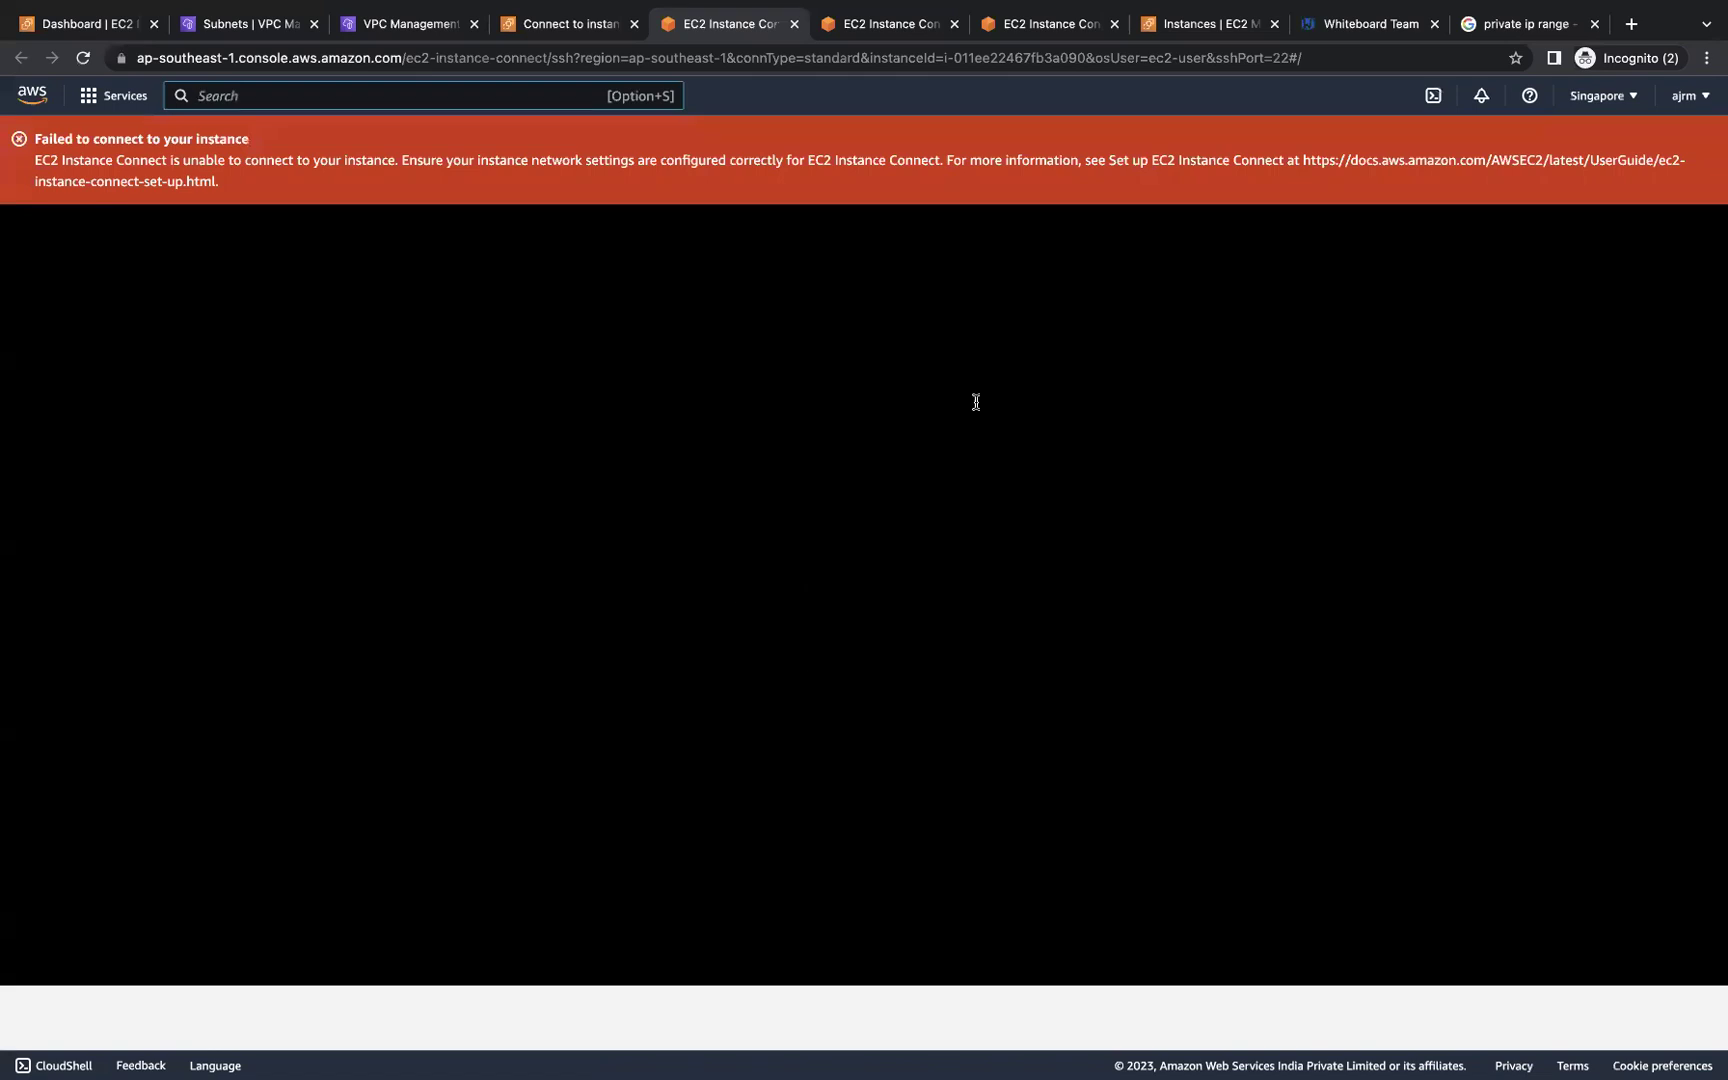
# - On the whiteboard, draw short underlines beneath the small boxed sketch below the vpc rectangle
pyautogui.click(1330, 28)
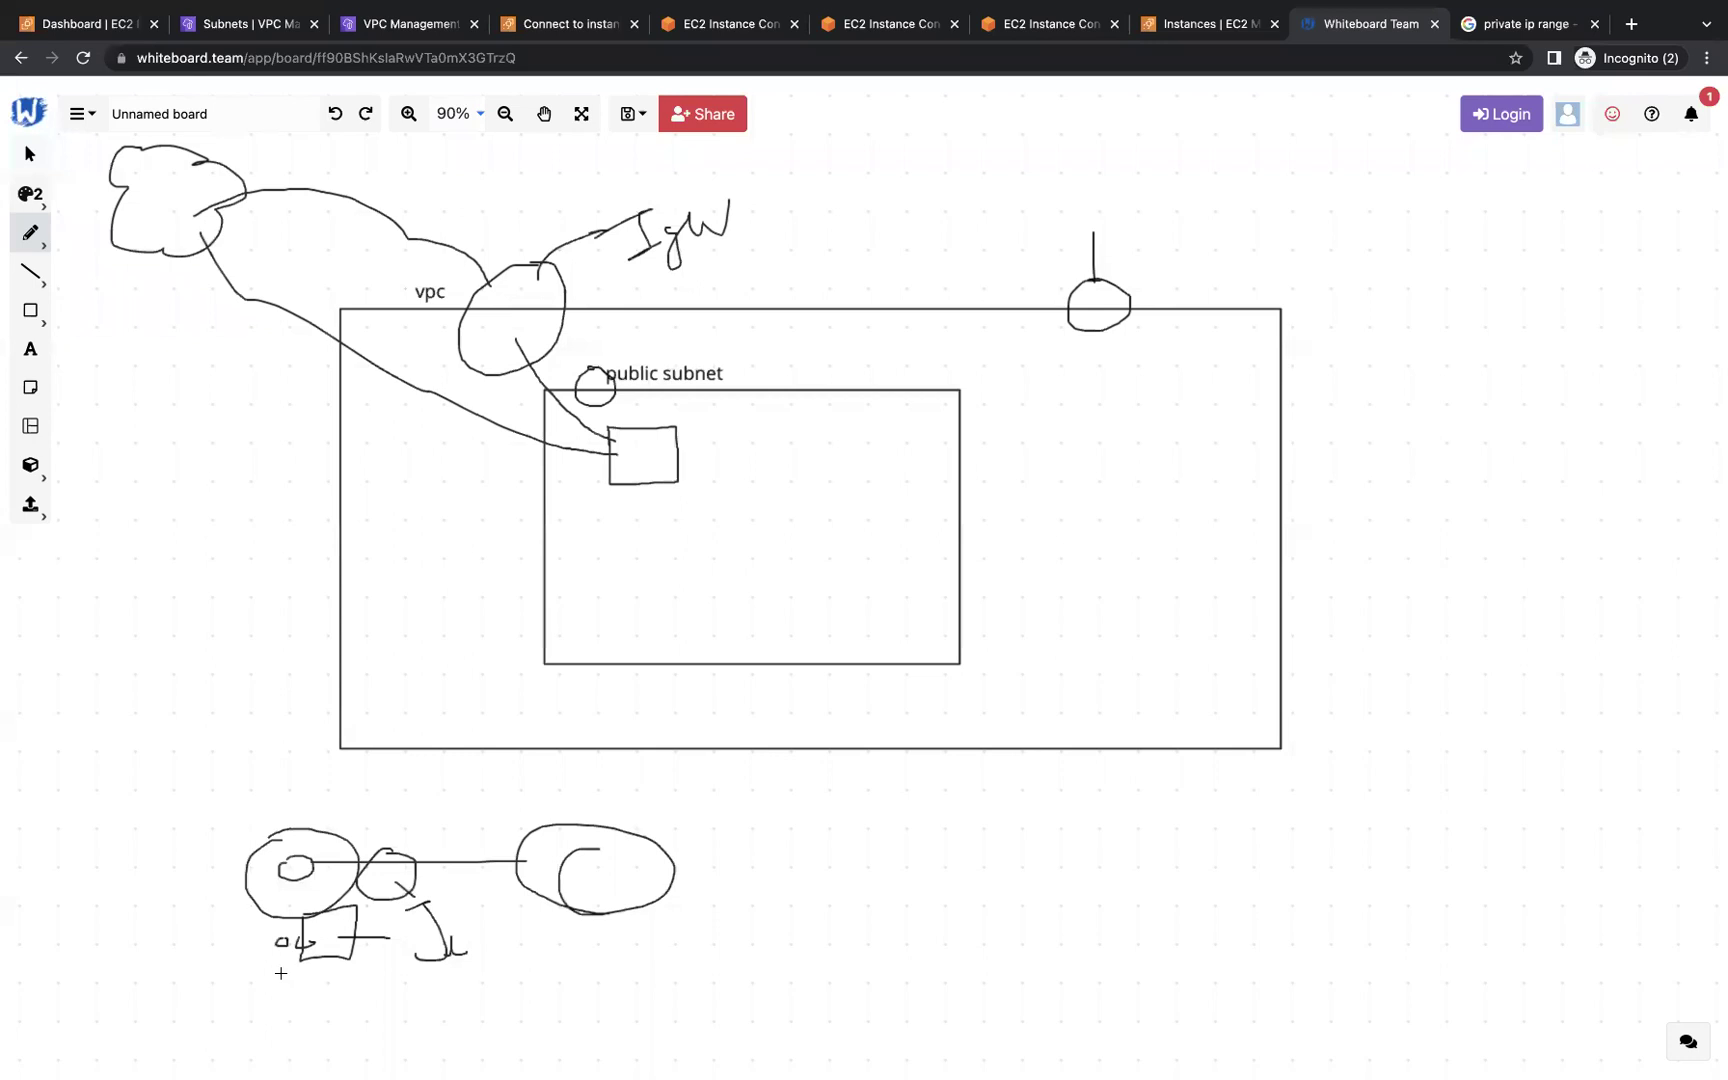
pyautogui.moveTo(313, 977); pyautogui.dragTo(437, 977)
# - In the VPC console, add a route for 0.0.0.0/0 targeting the my-igw internet gateway to my-public-rt, and save it
pyautogui.click(410, 23)
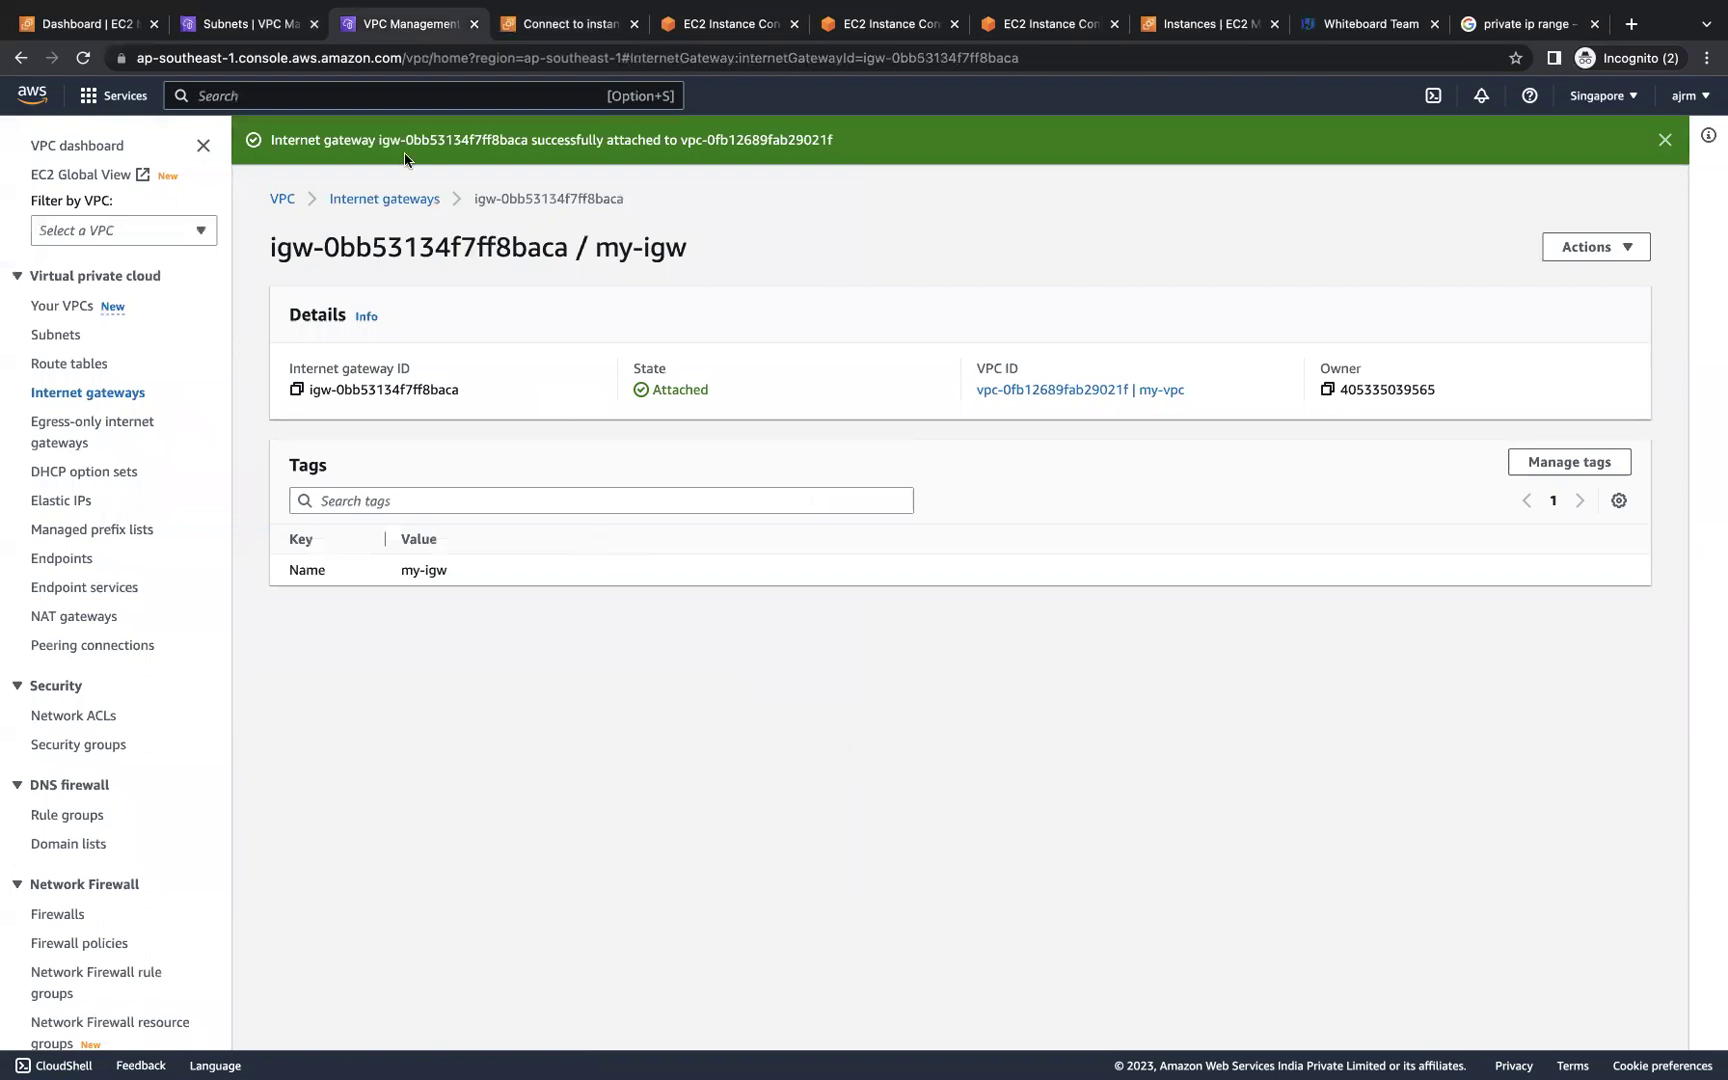
pyautogui.click(250, 23)
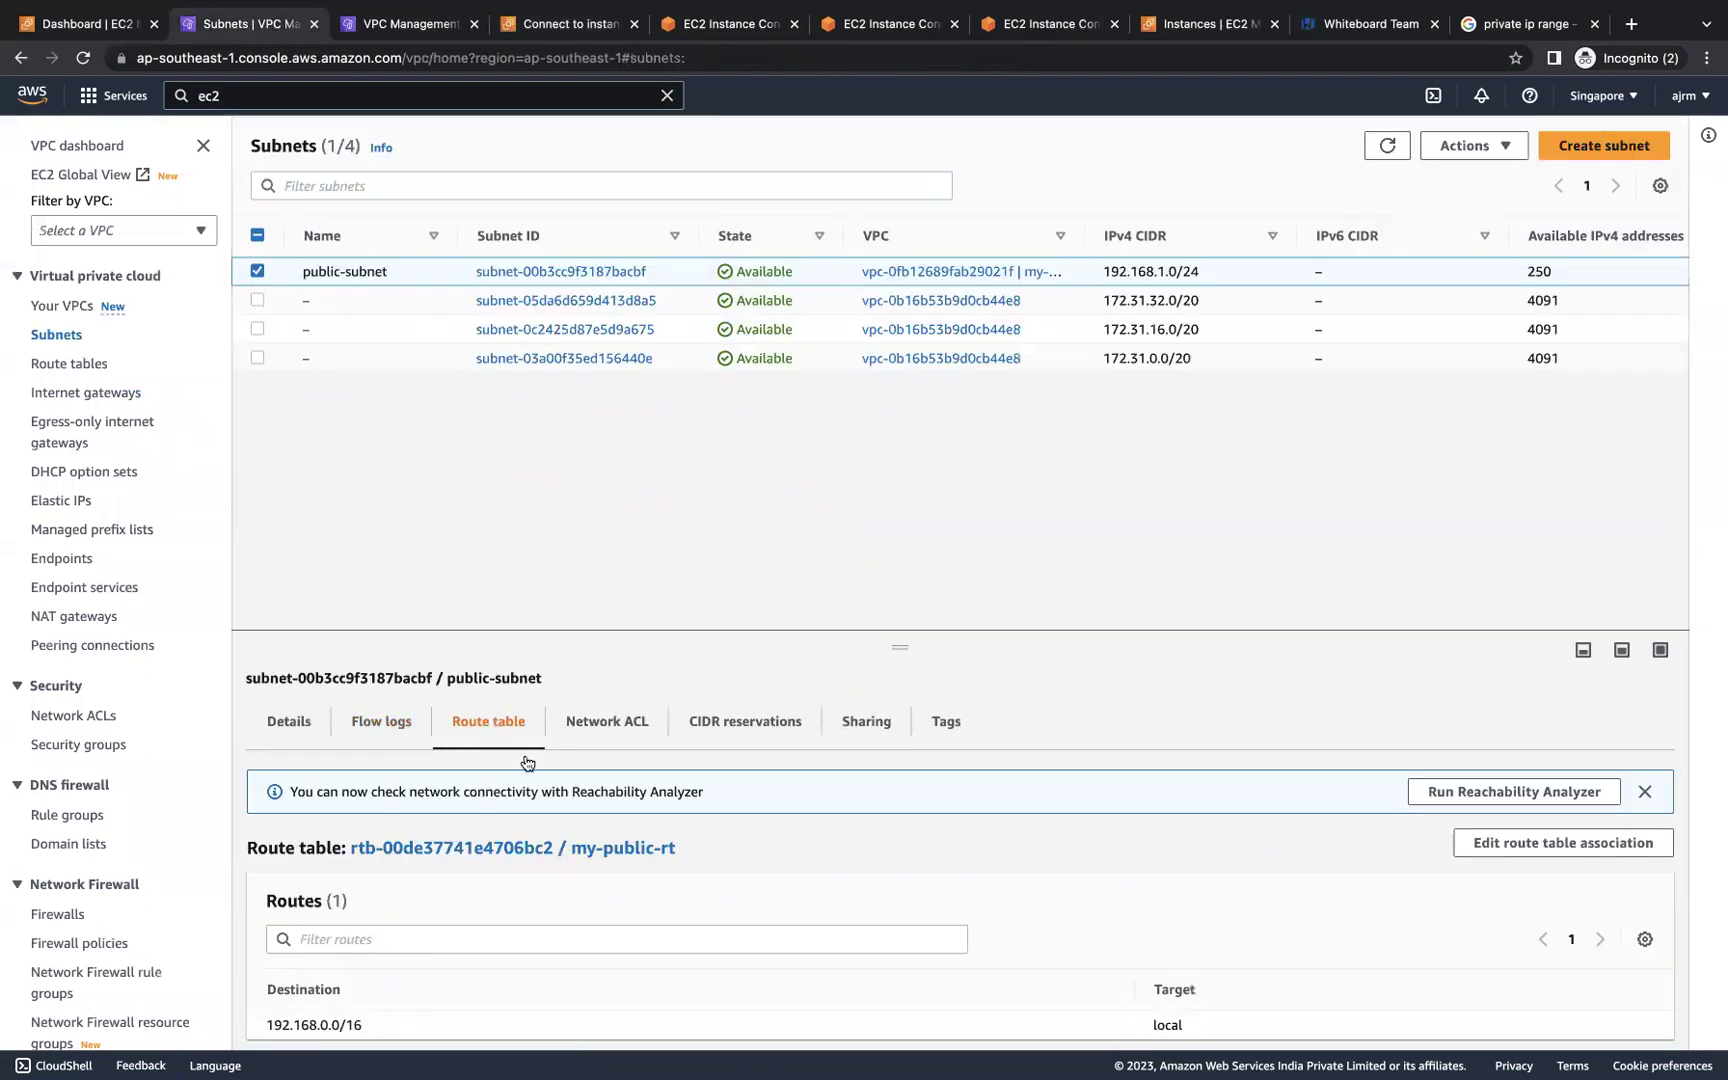
pyautogui.click(529, 857)
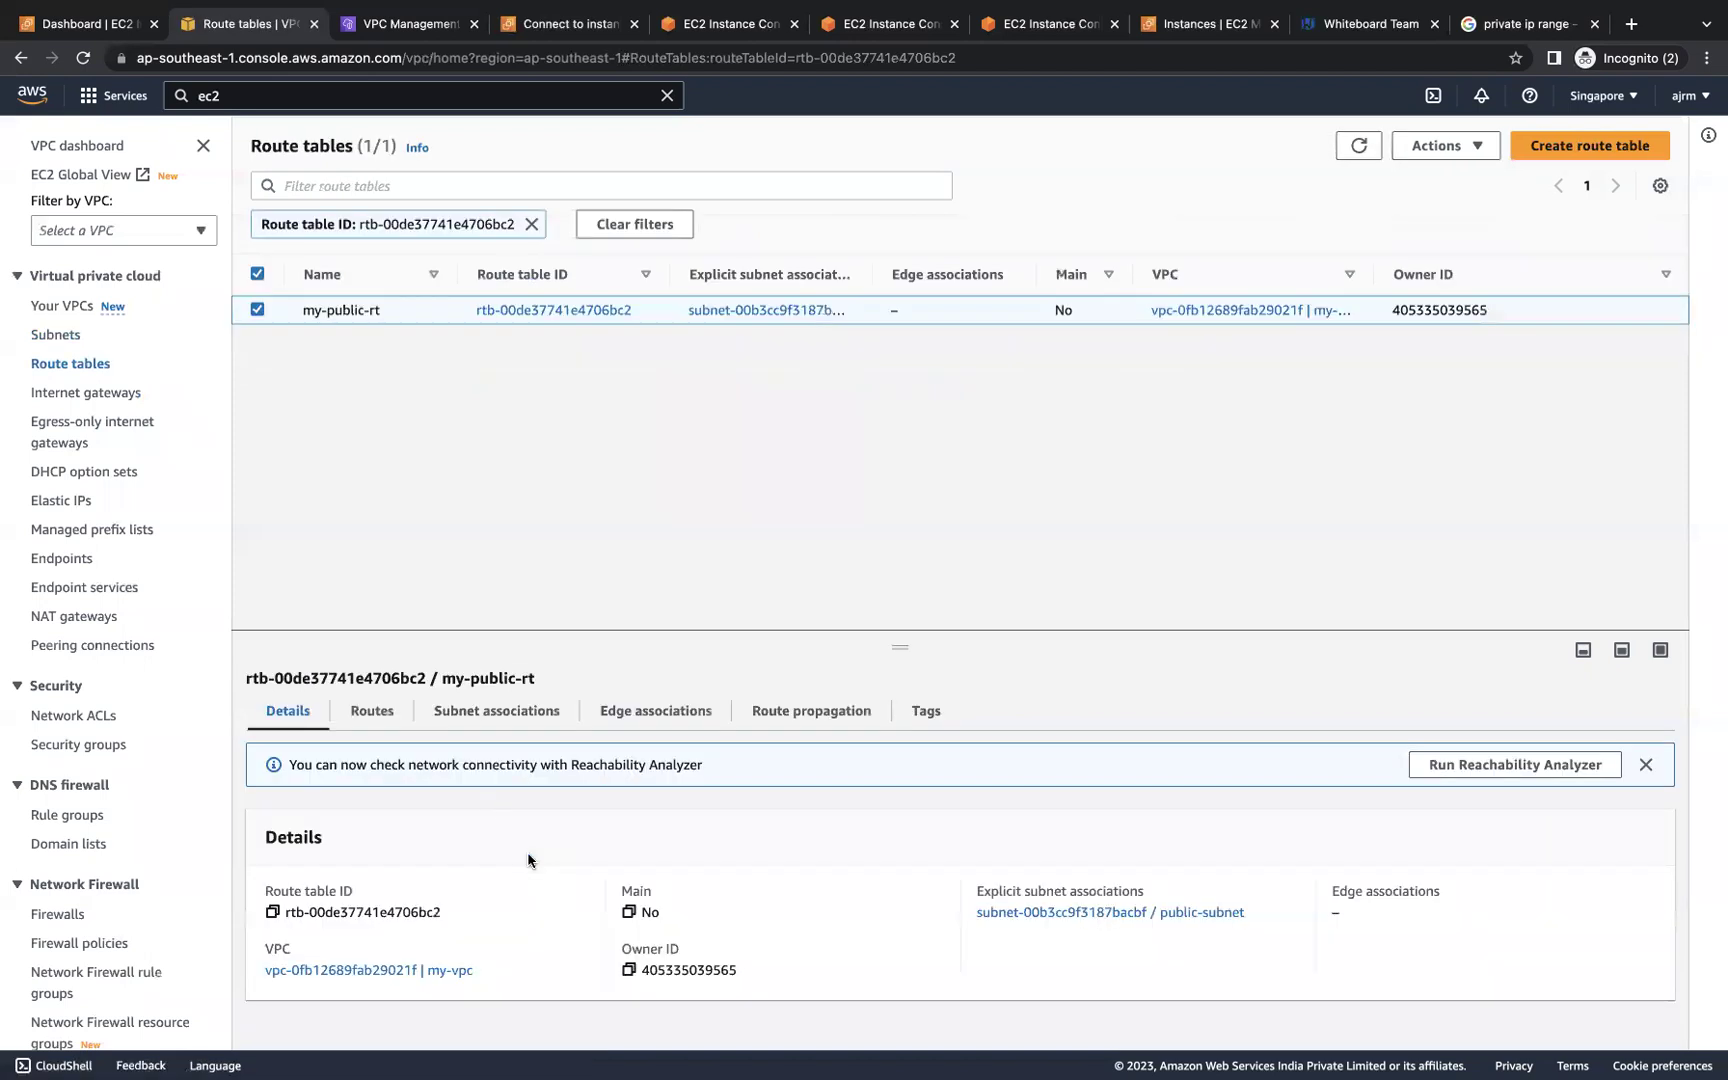
pyautogui.click(390, 711)
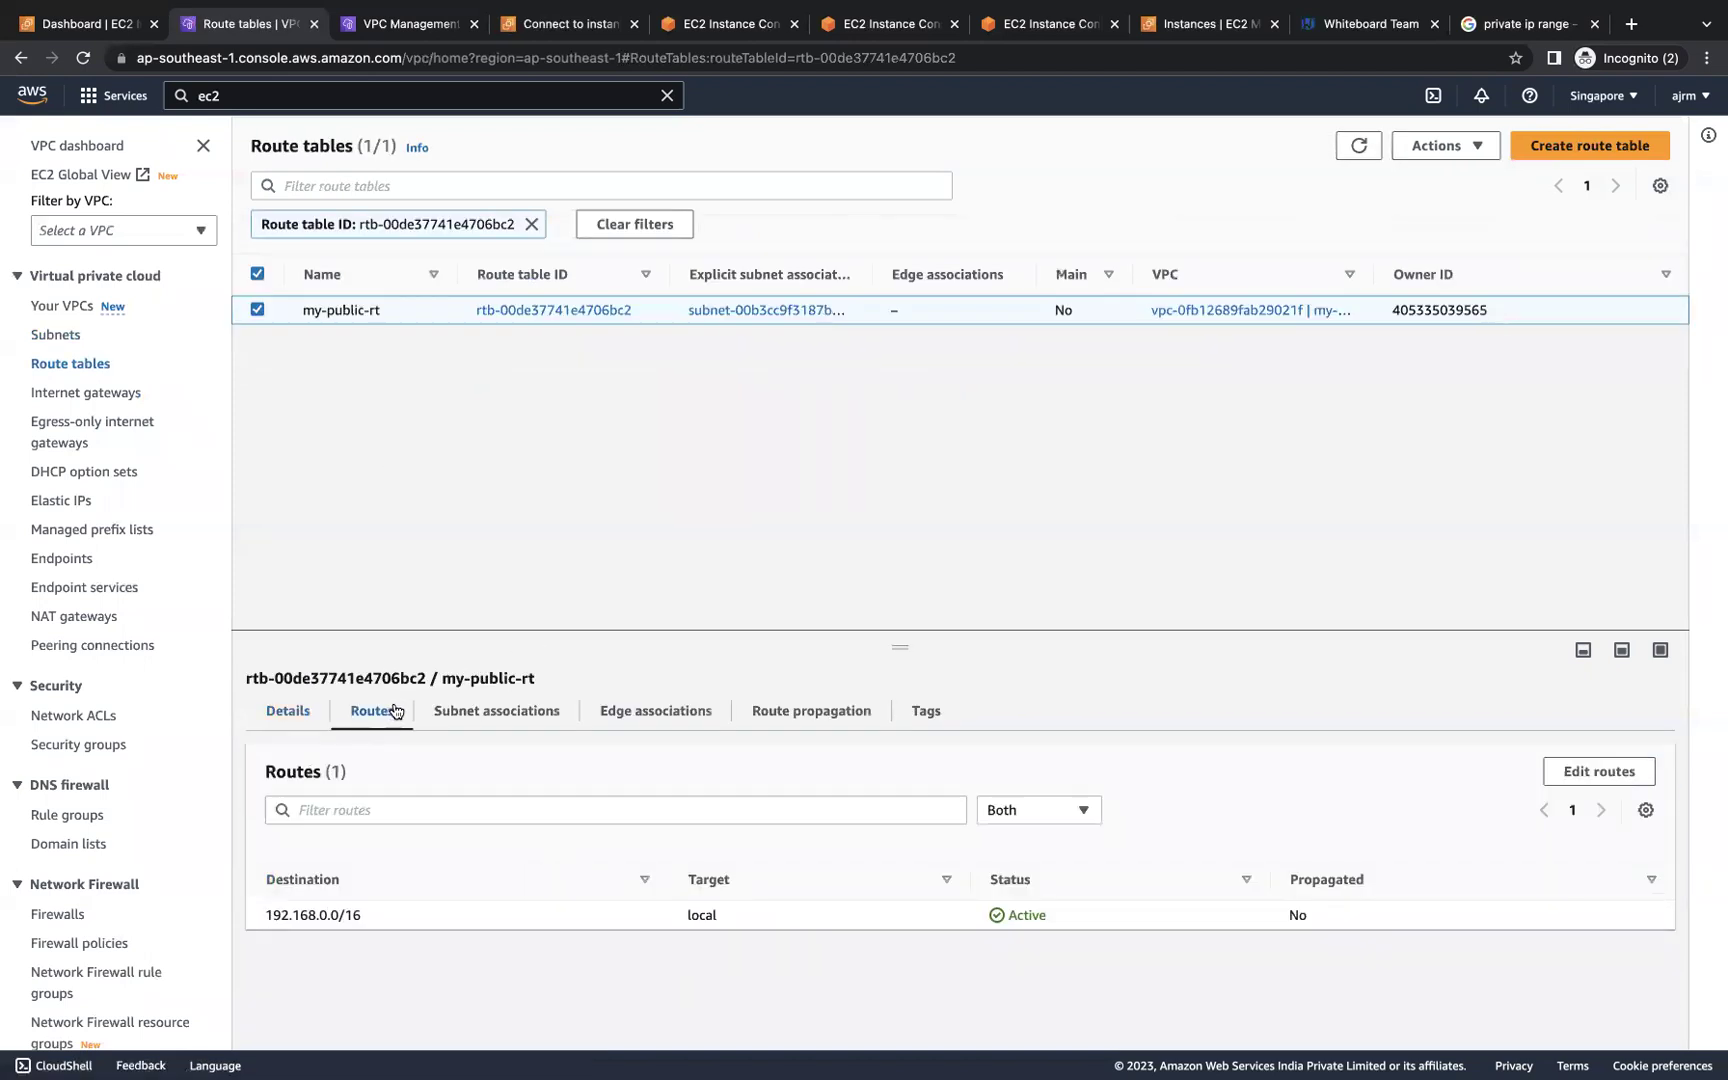
pyautogui.click(1575, 773)
pyautogui.click(91, 378)
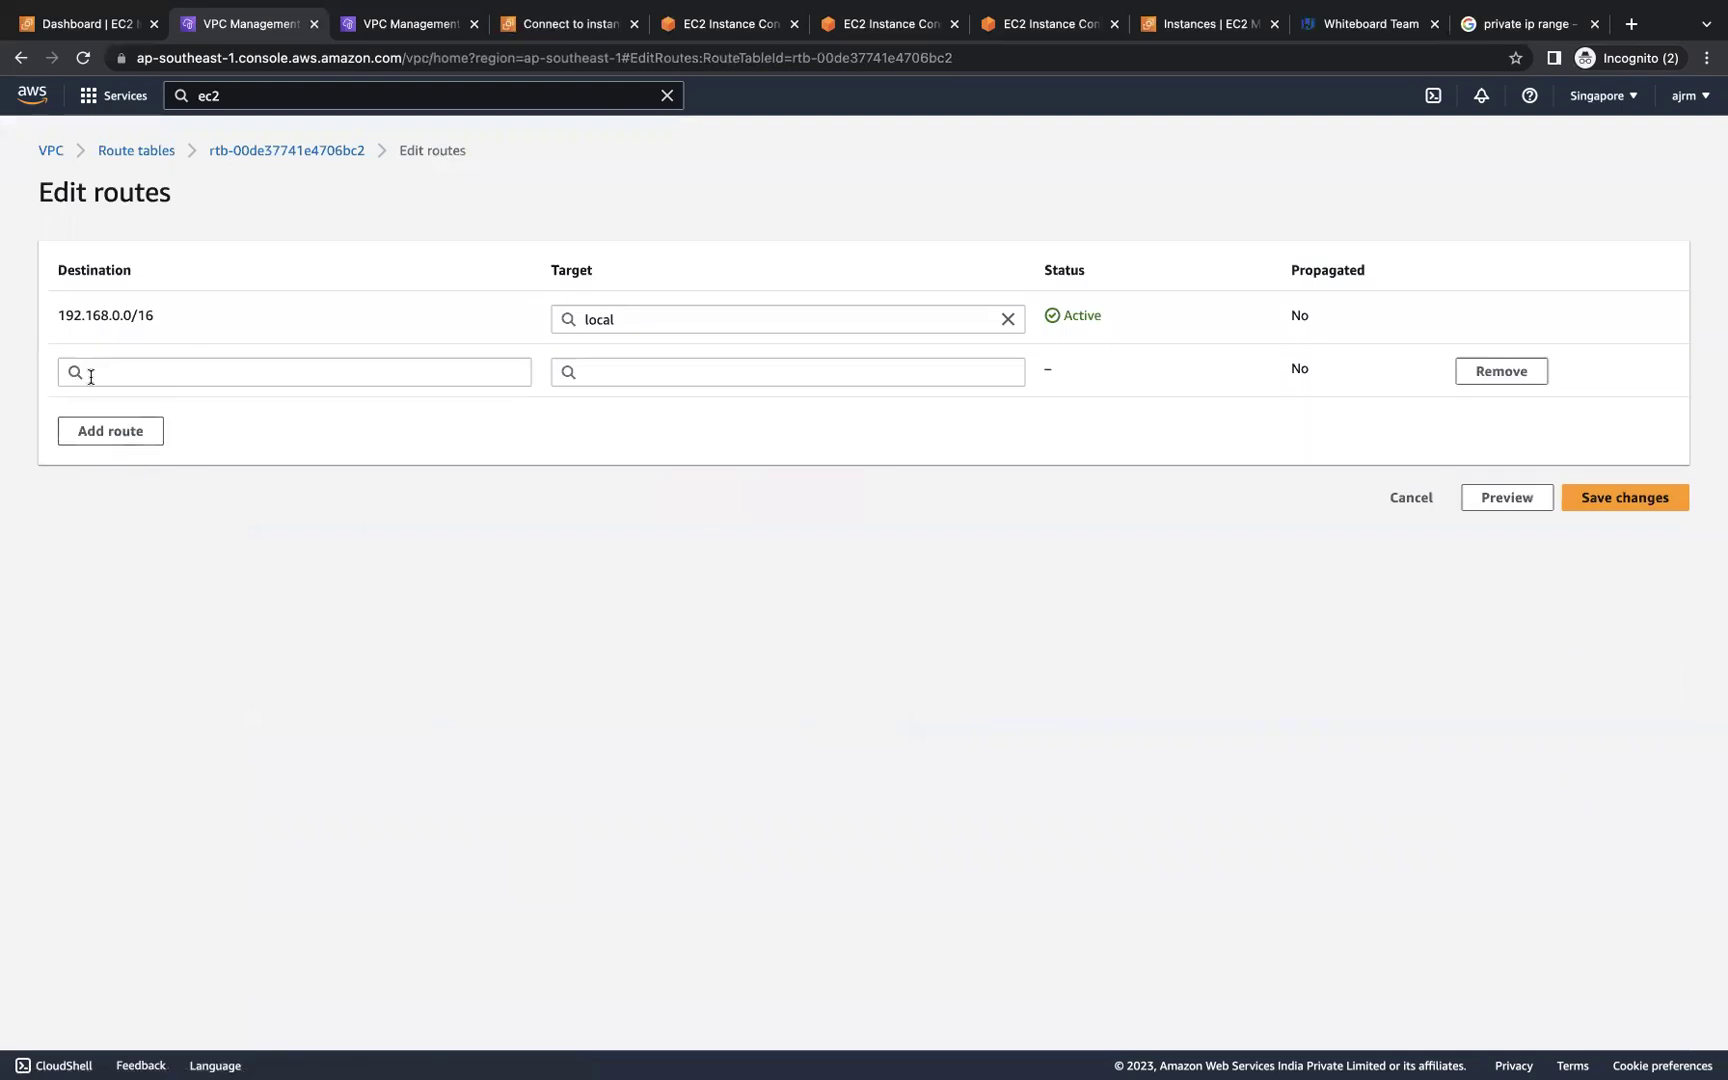
pyautogui.click(124, 367)
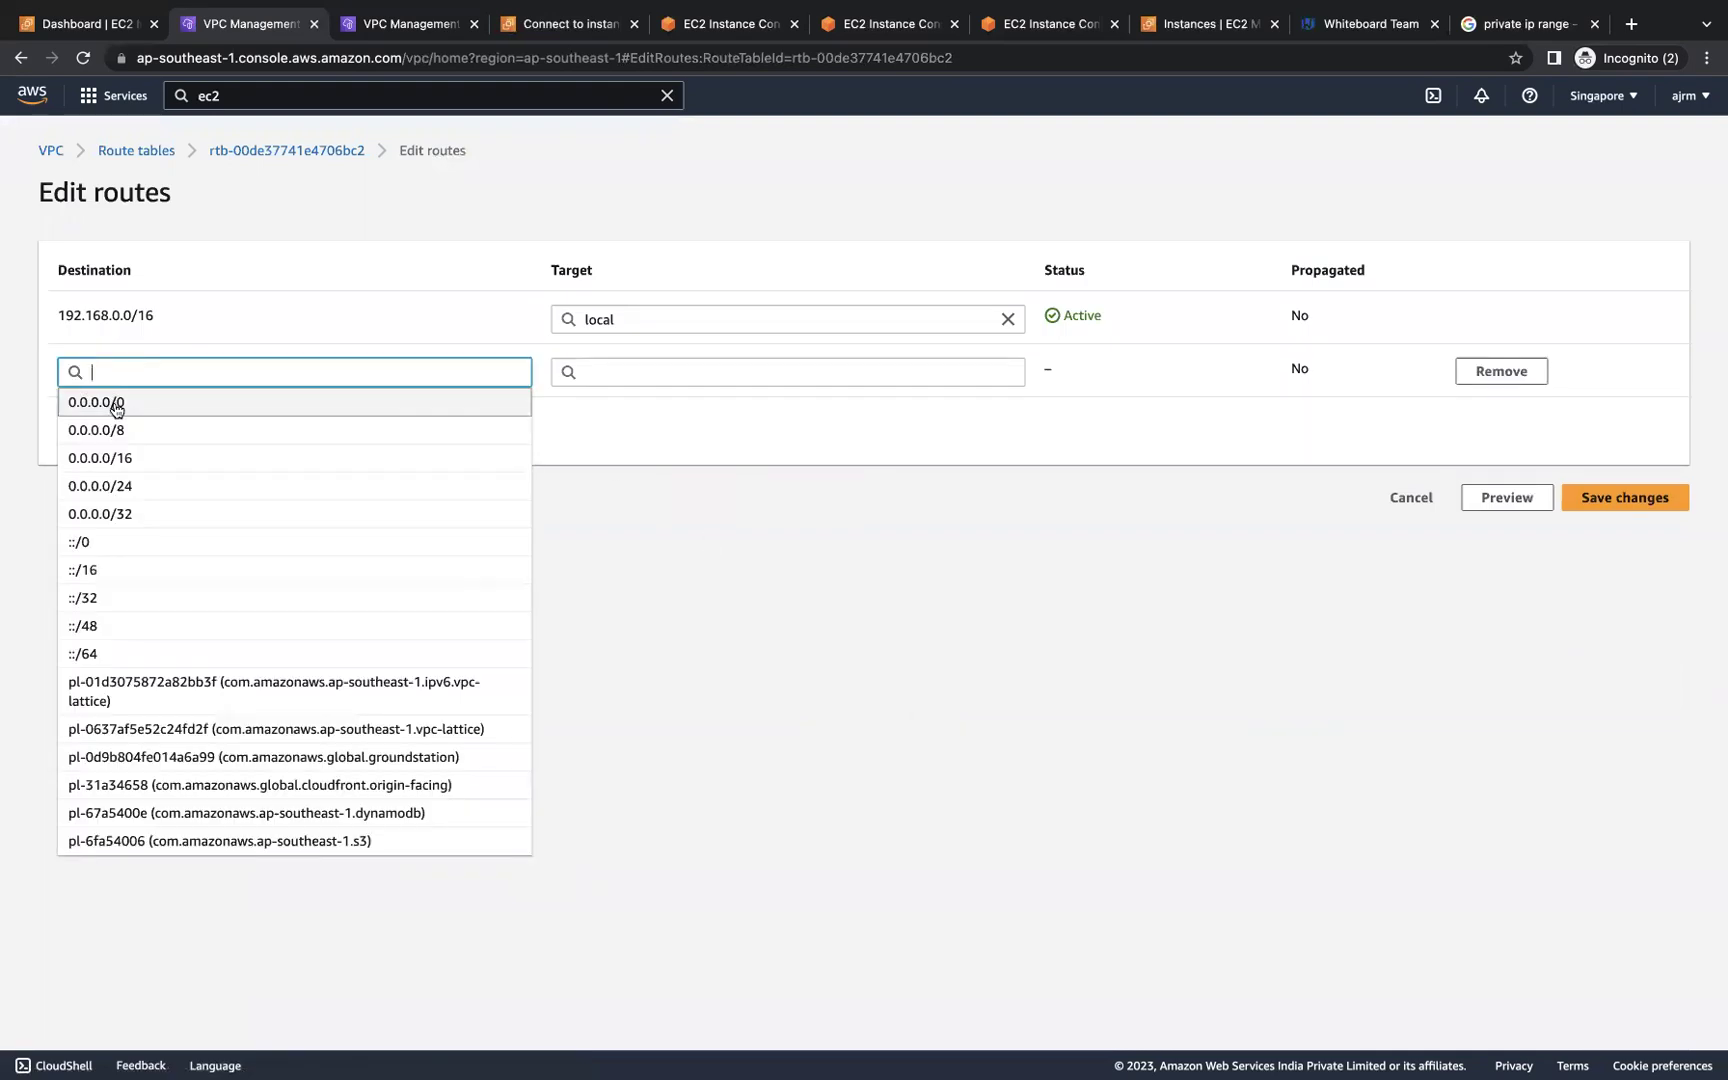
pyautogui.click(114, 403)
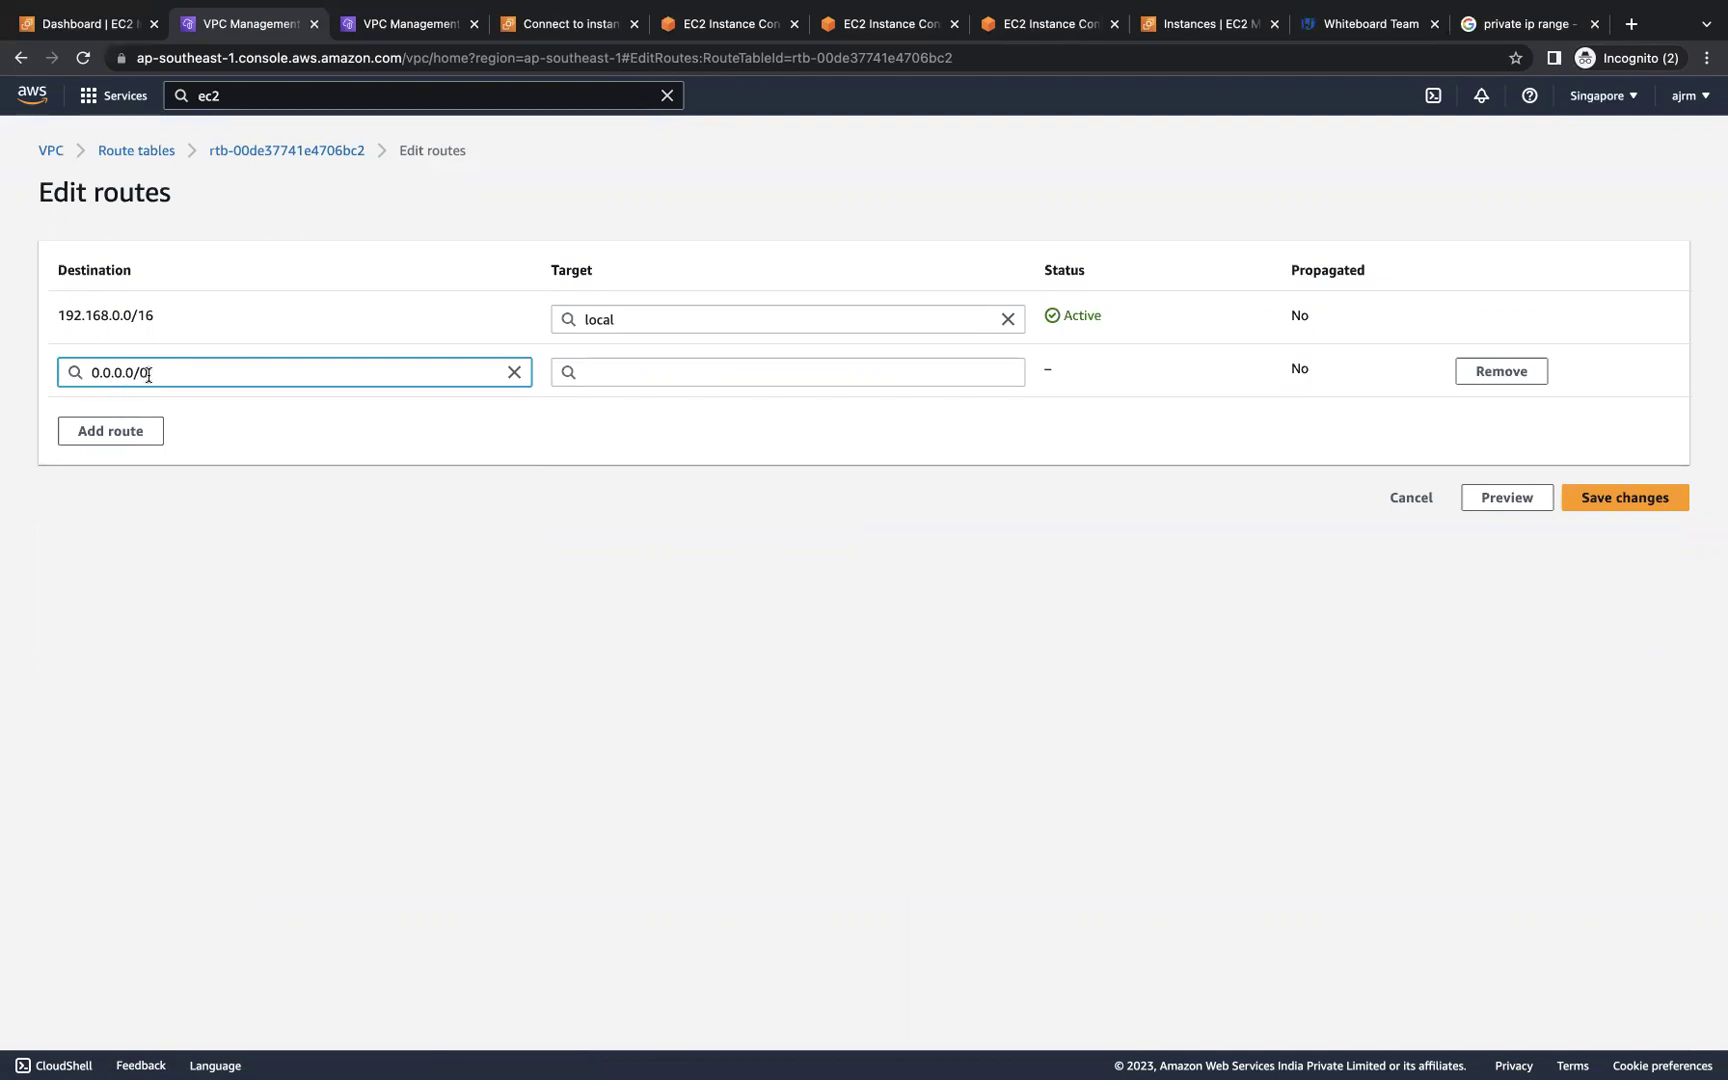
pyautogui.click(590, 369)
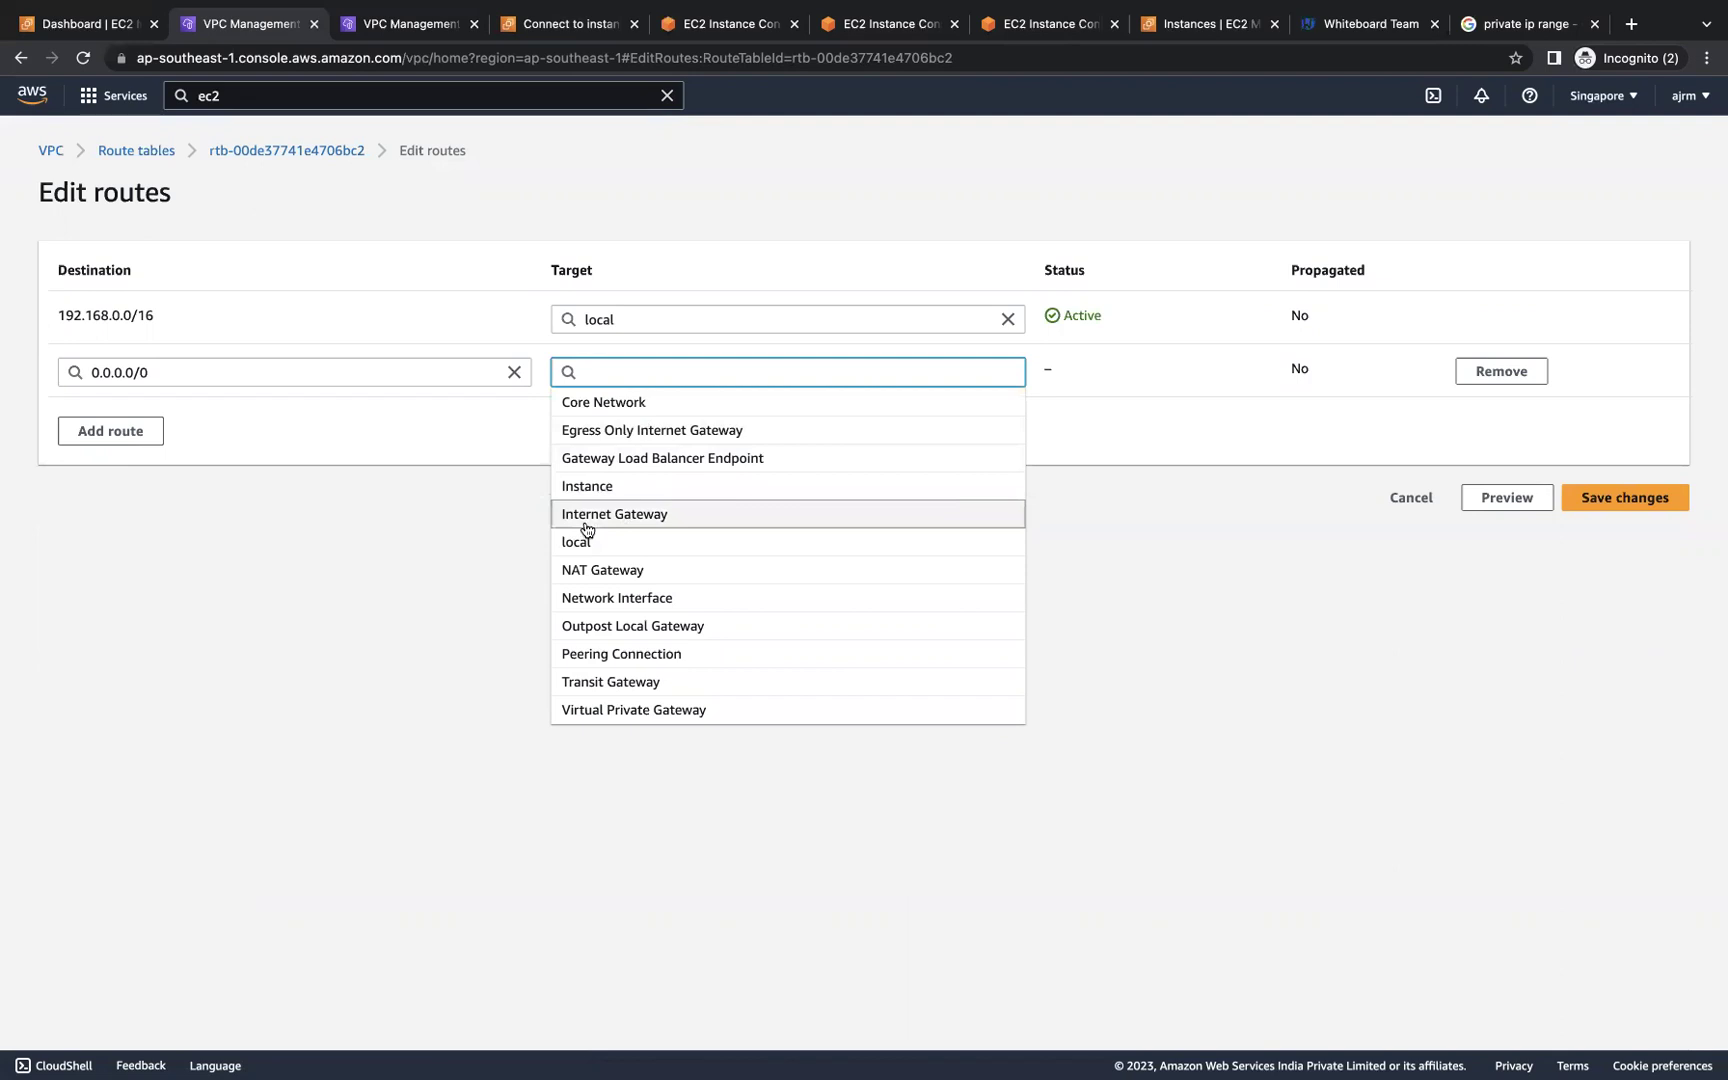
pyautogui.click(663, 519)
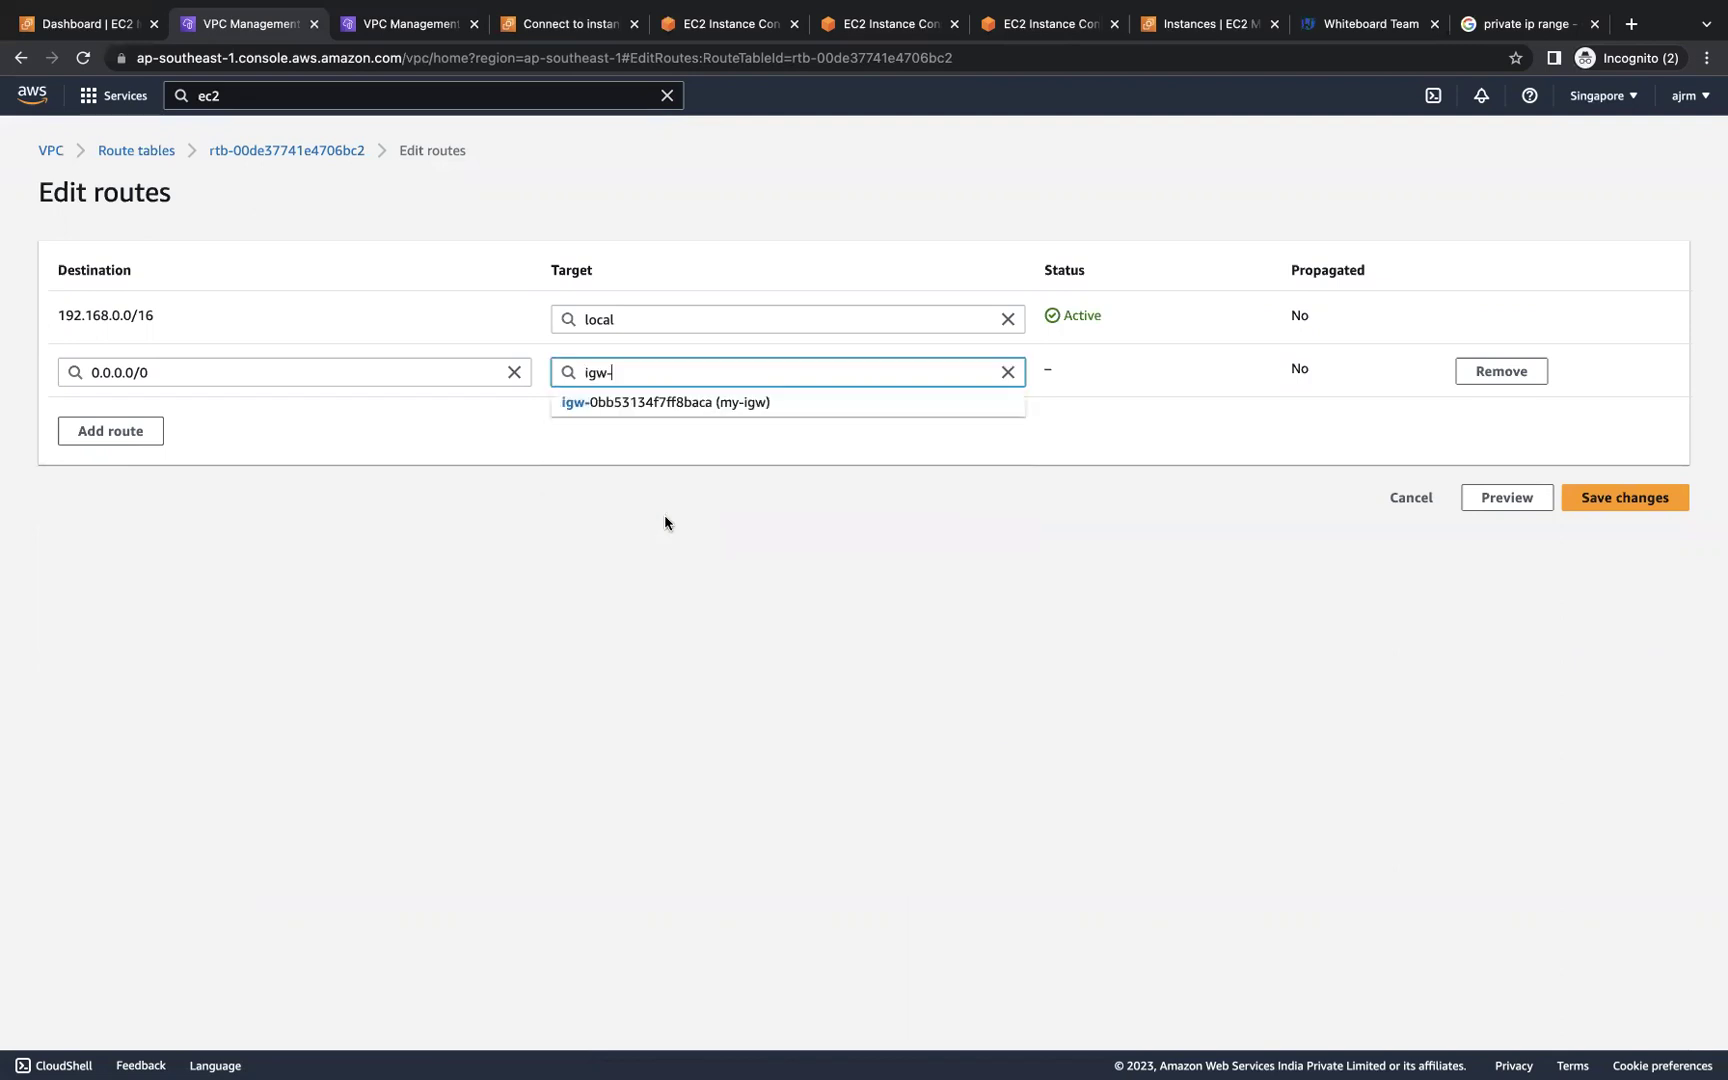
pyautogui.click(713, 408)
pyautogui.click(1622, 500)
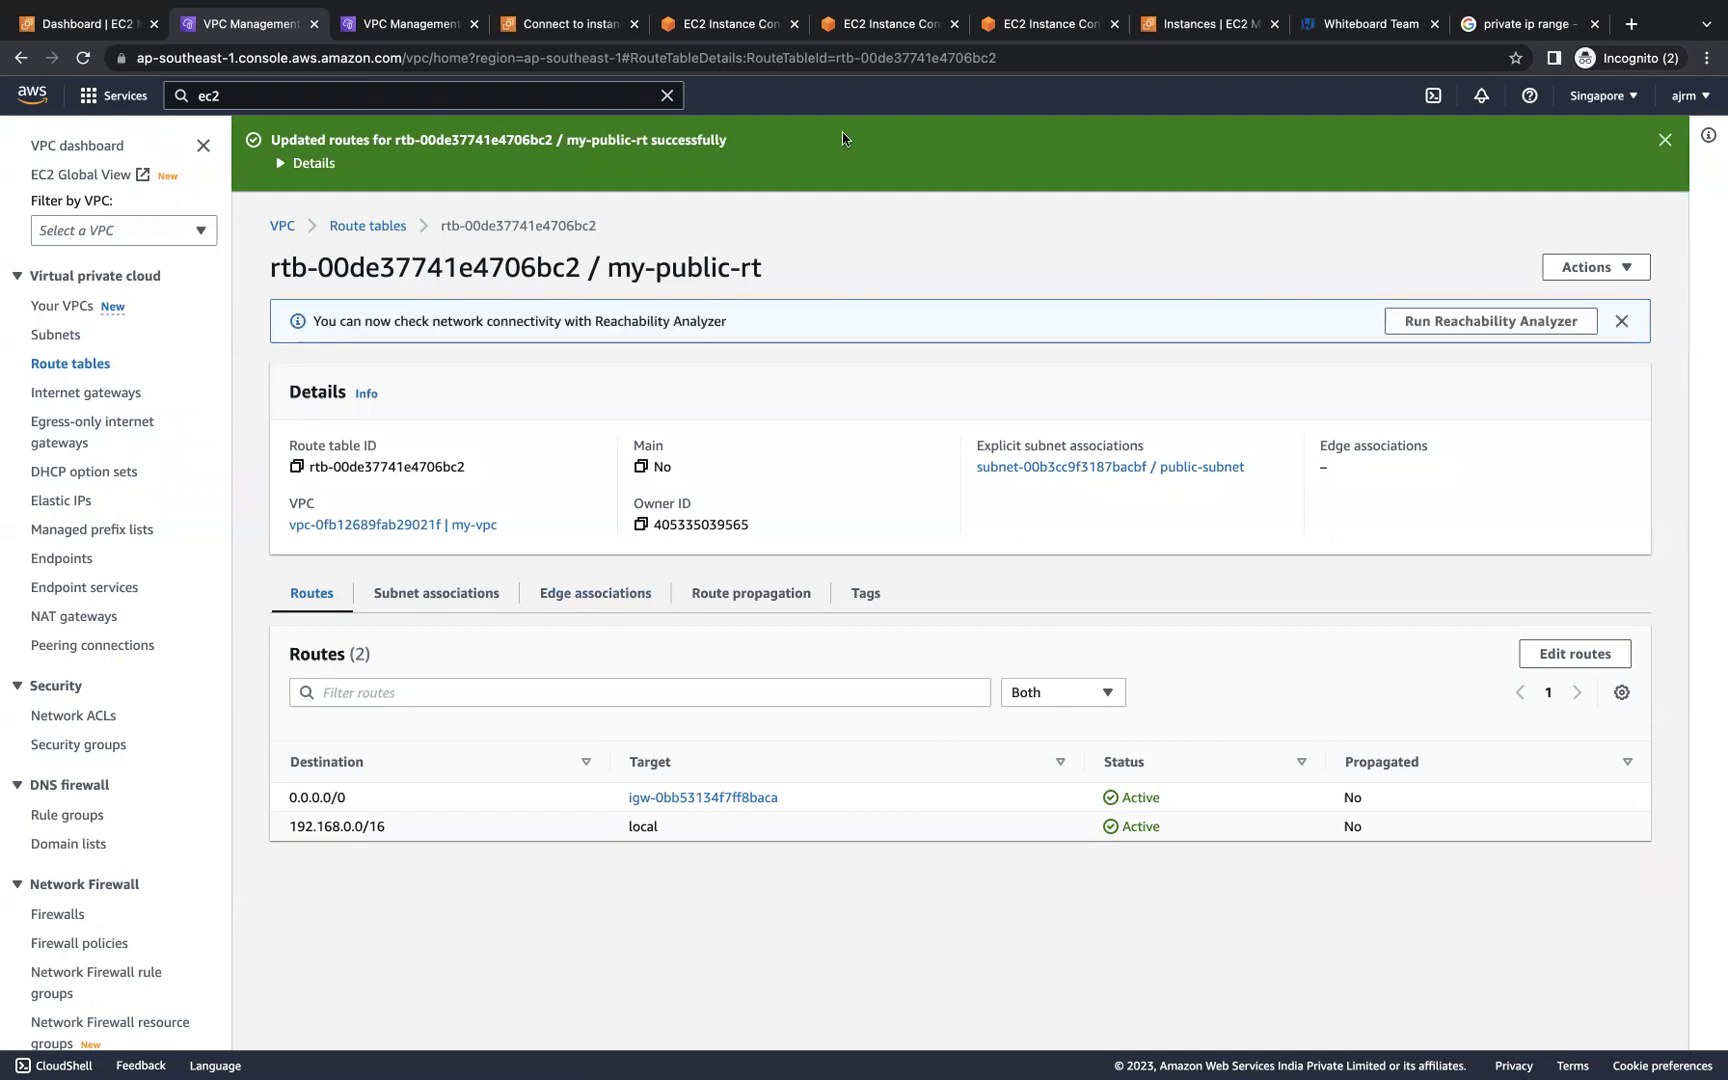
# - On the whiteboard, label the circle on the public subnet "Route" and trace the path from the instance box through the IGW to the cloud
pyautogui.click(1330, 24)
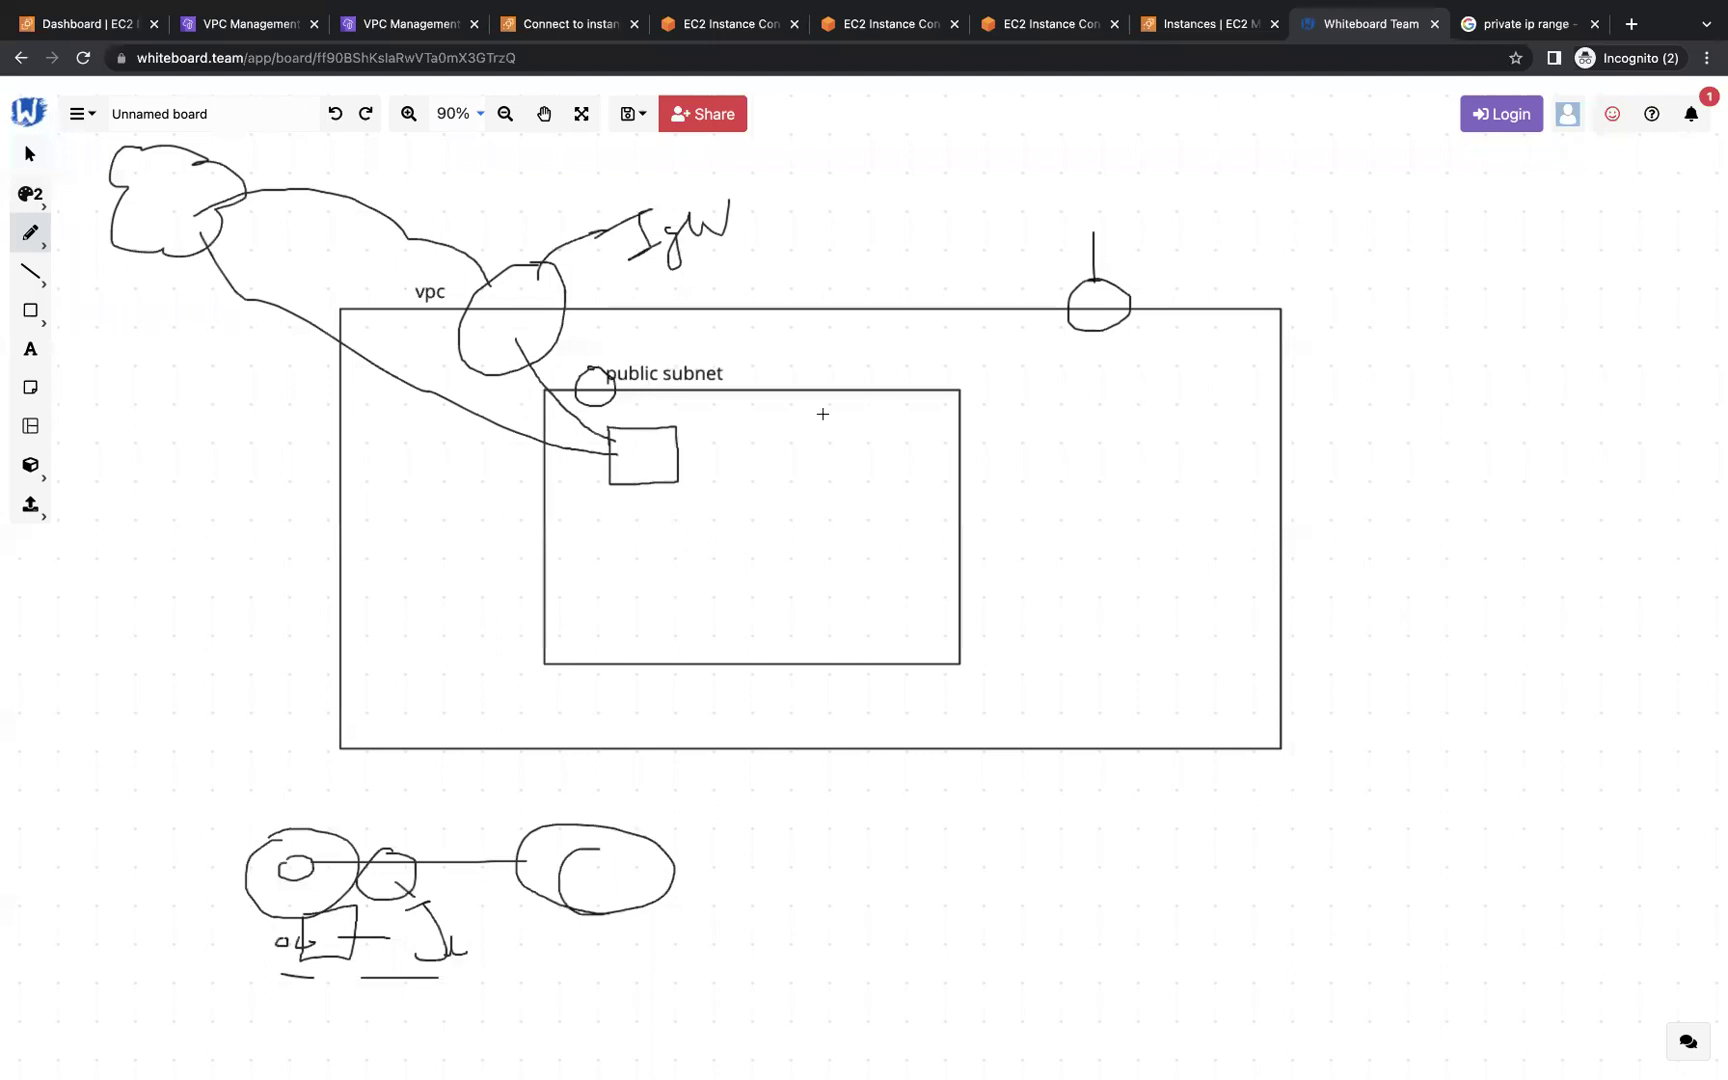
pyautogui.moveTo(598, 363)
pyautogui.mouseDown()
pyautogui.moveTo(625, 331)
pyautogui.moveTo(655, 349)
pyautogui.moveTo(706, 320)
pyautogui.moveTo(765, 348)
pyautogui.mouseUp()
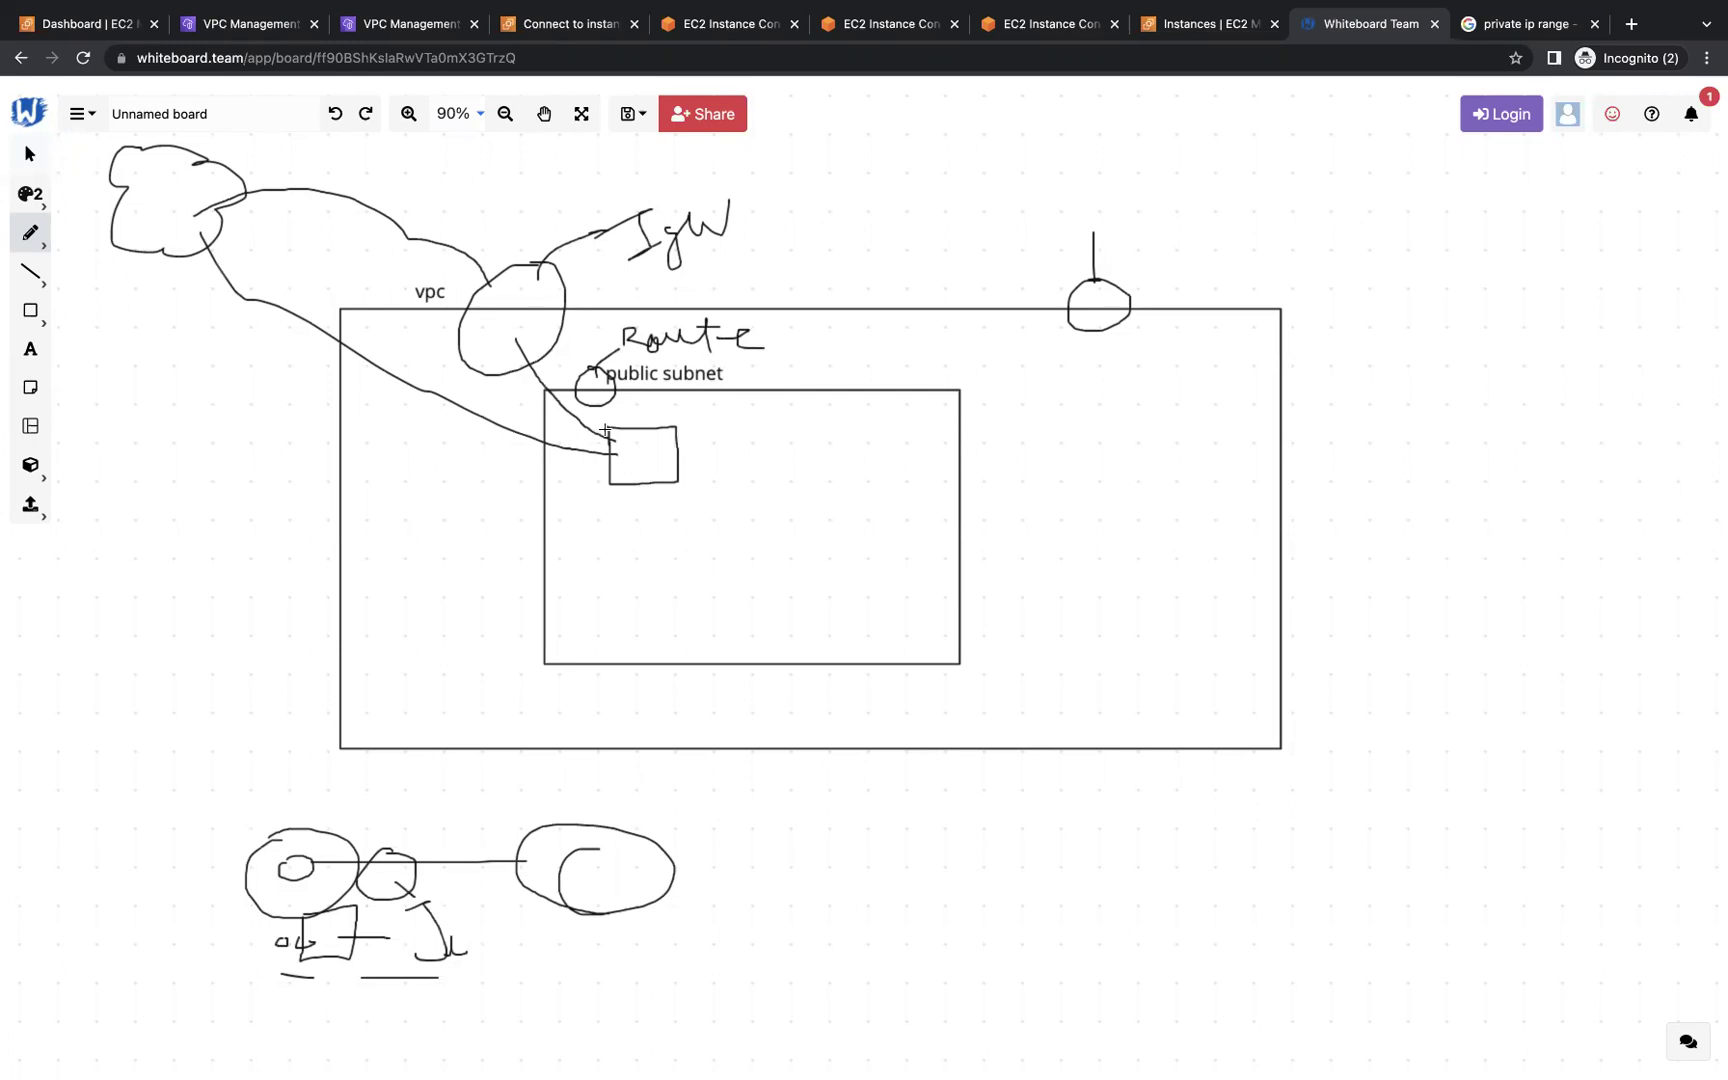
pyautogui.moveTo(604, 437)
pyautogui.mouseDown()
pyautogui.moveTo(565, 415)
pyautogui.moveTo(430, 238)
pyautogui.moveTo(245, 185)
pyautogui.moveTo(192, 220)
pyautogui.mouseUp()
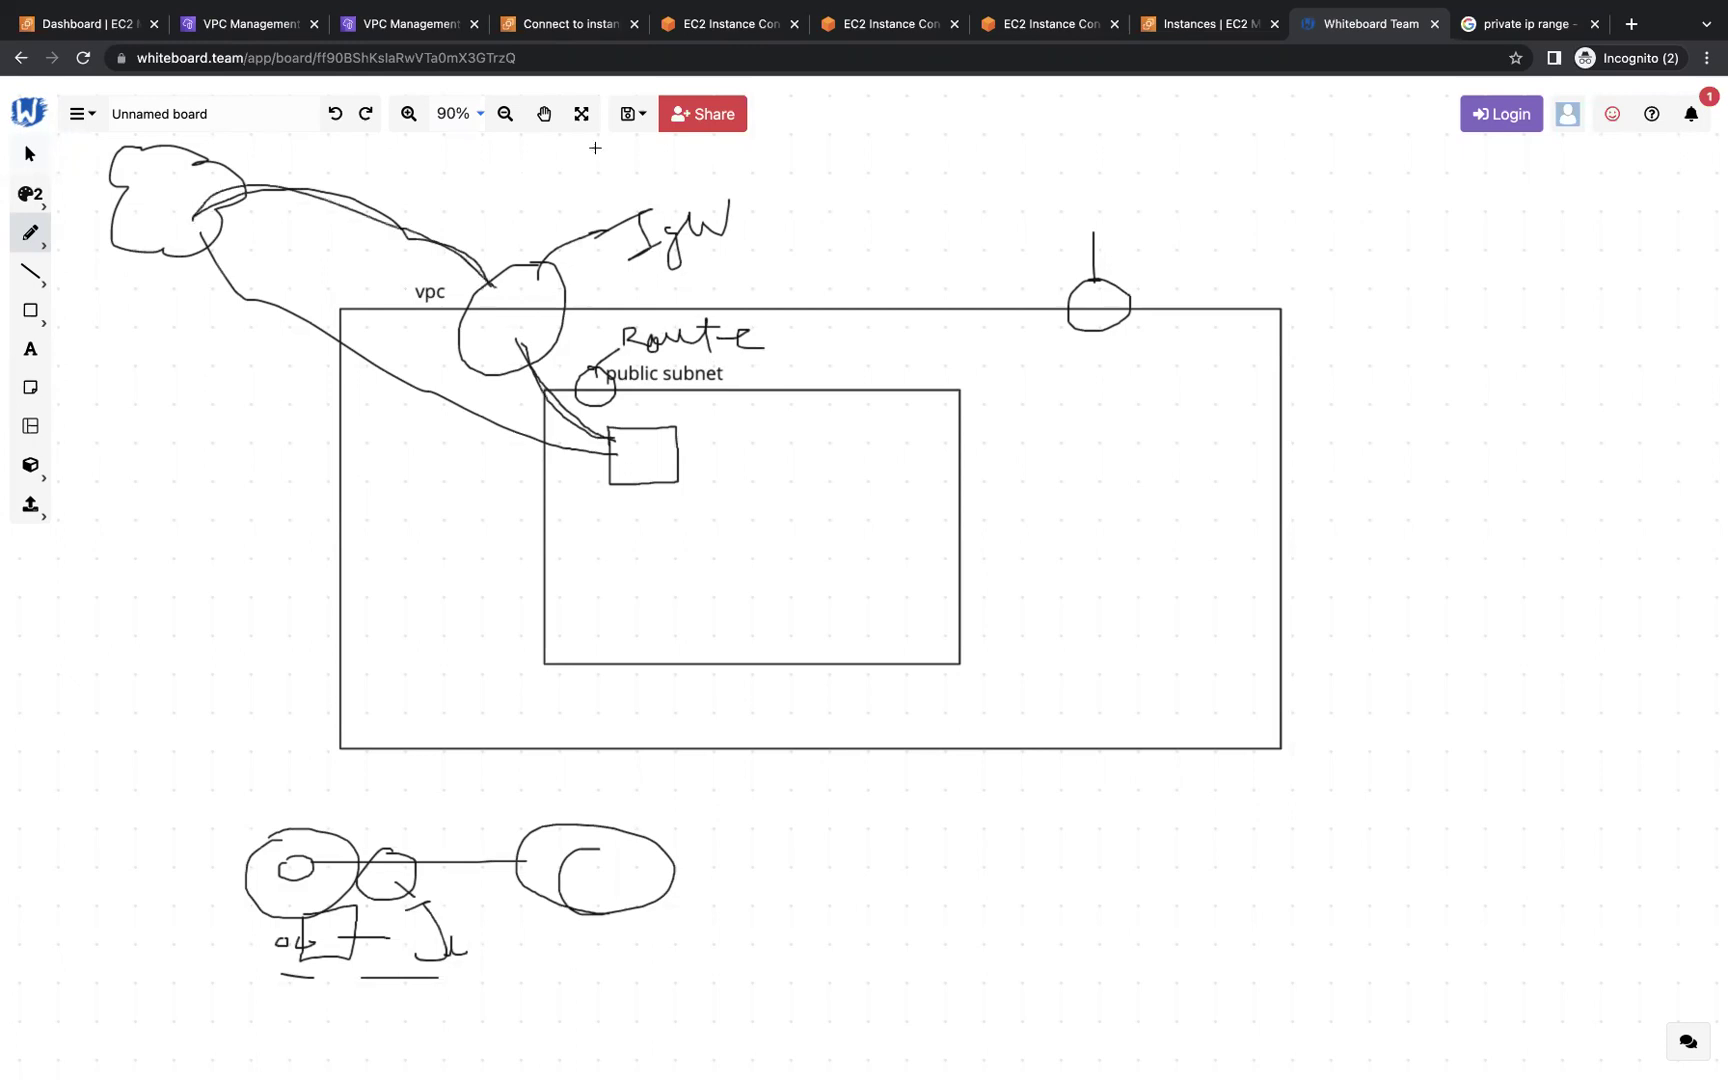
# - Connect to the webapp instance with EC2 Instance Connect as ec2-user and run ping 8.8.8.8 in its terminal
pyautogui.click(572, 30)
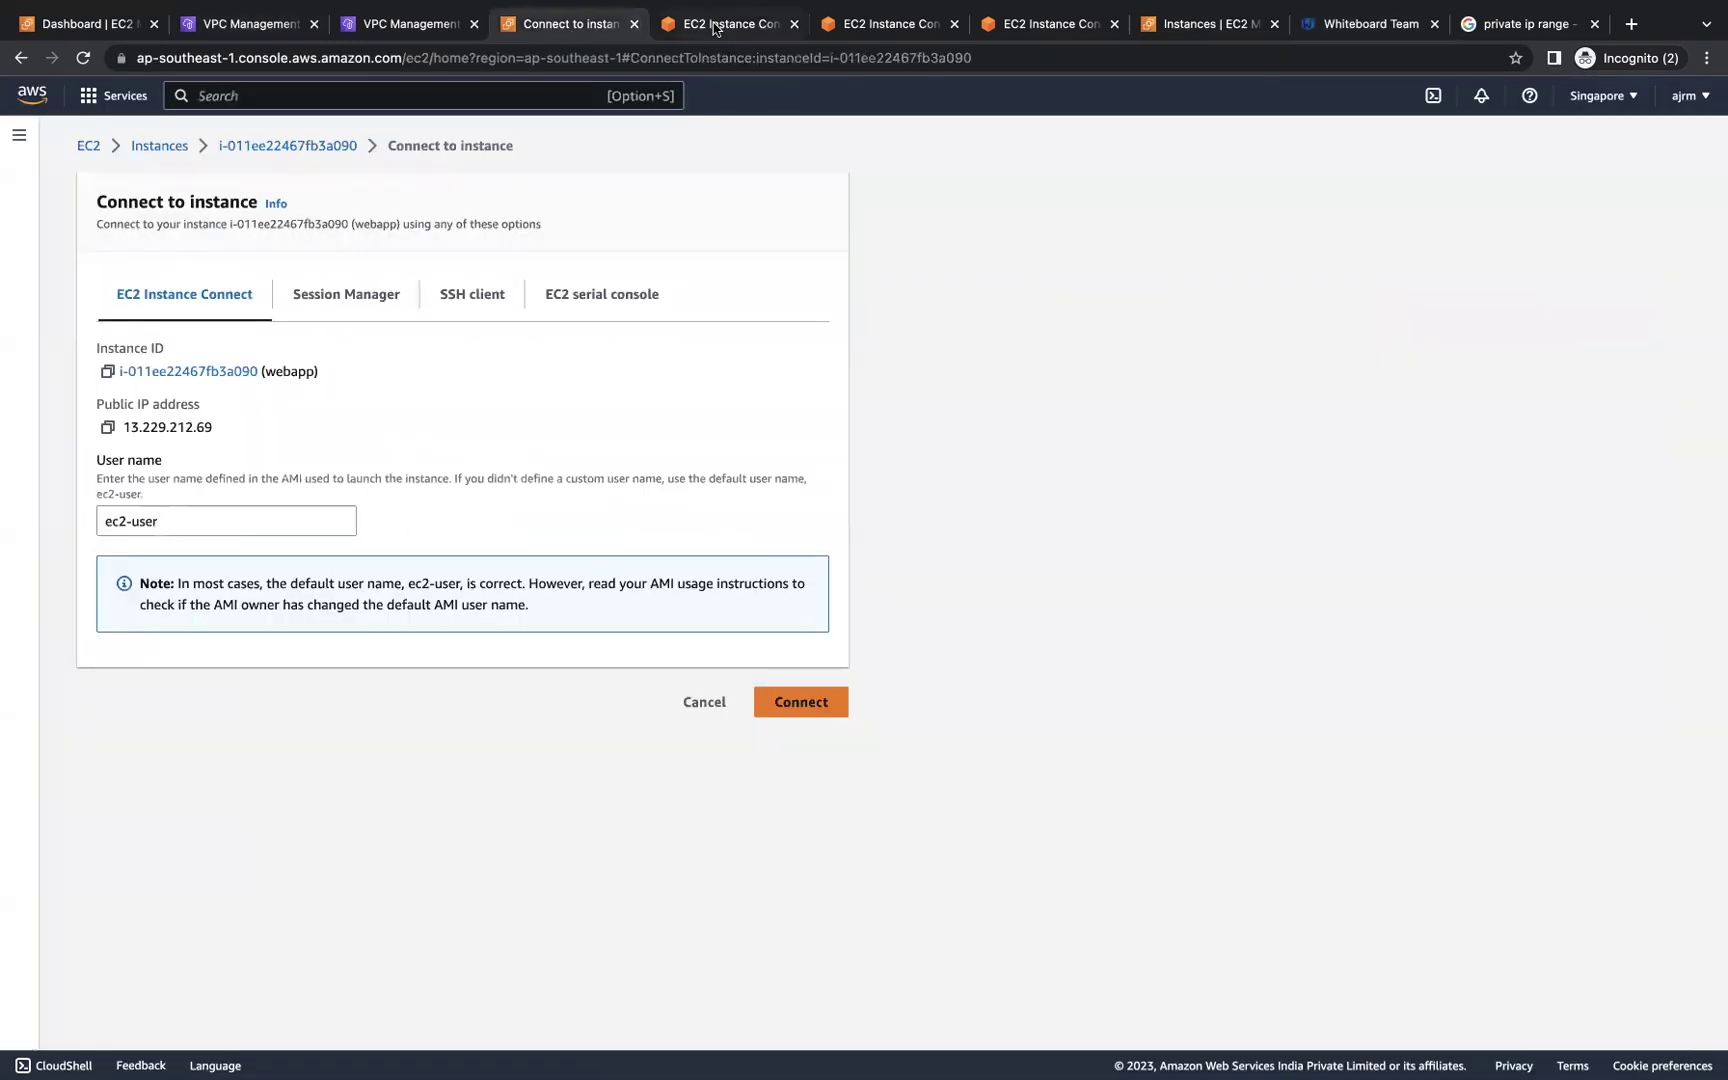
pyautogui.hotkey('ctrl', 'Tab')
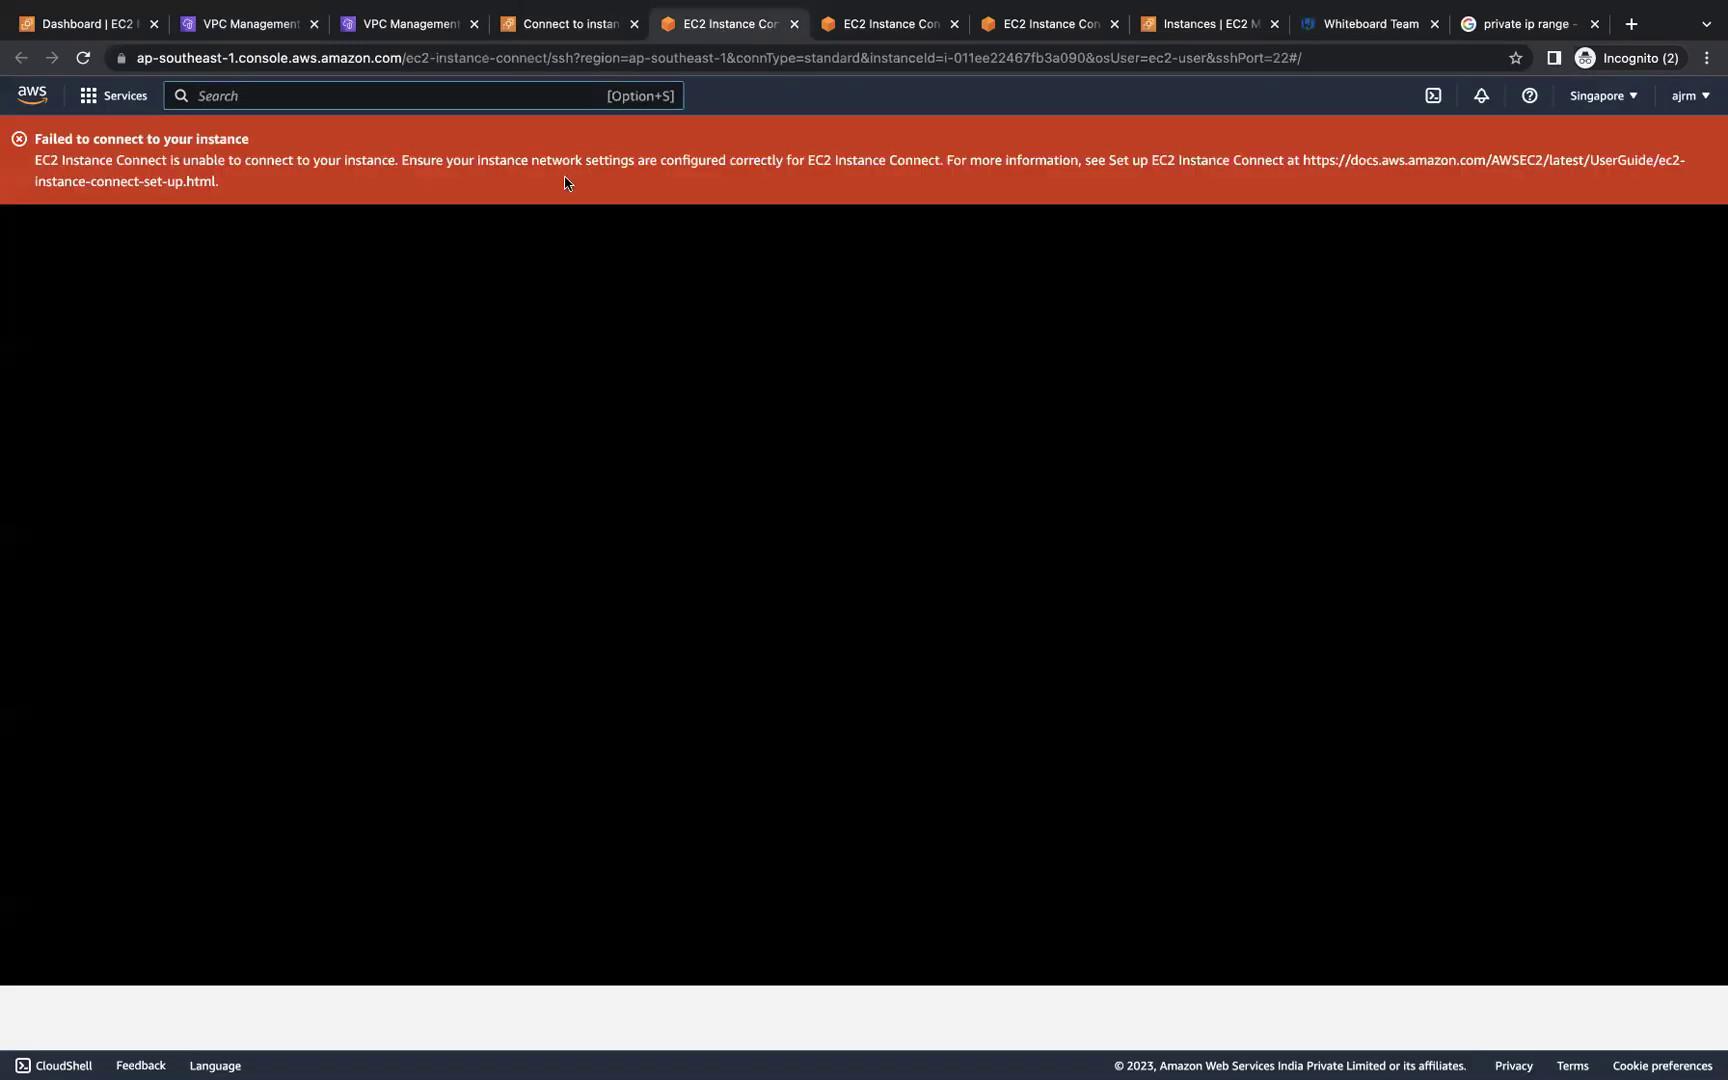
pyautogui.click(548, 30)
pyautogui.click(805, 712)
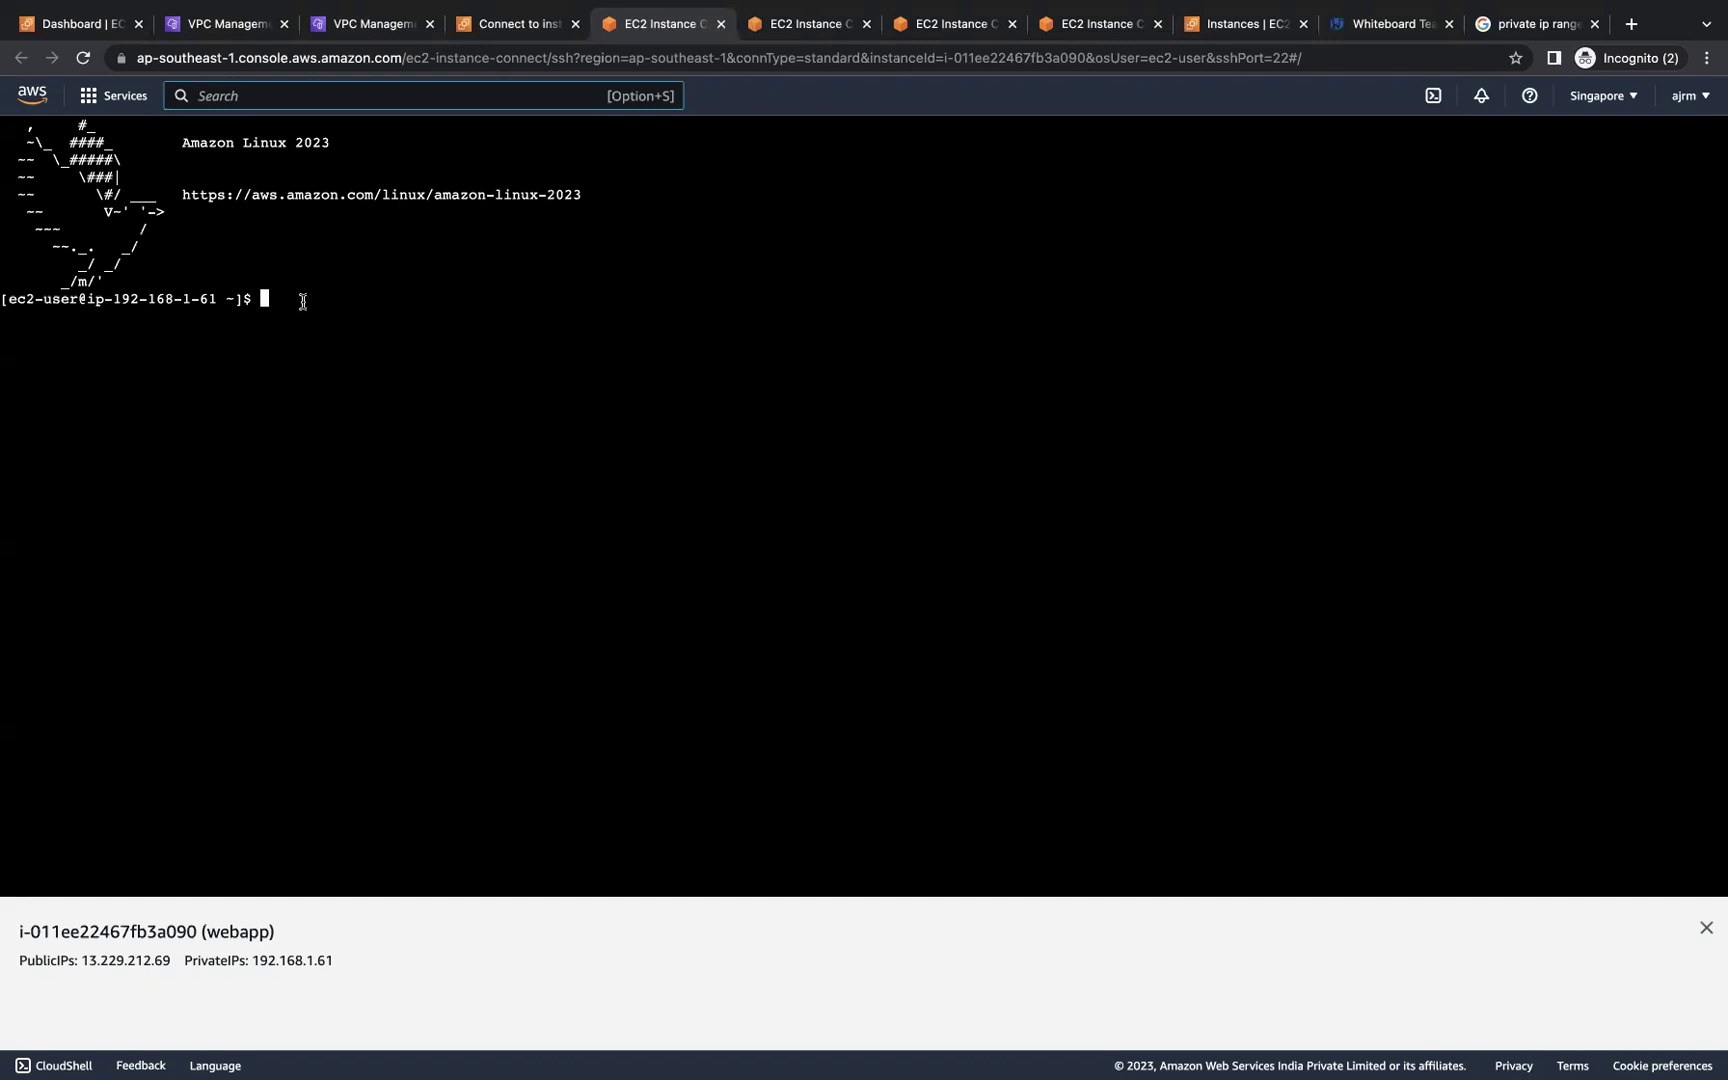
pyautogui.write('ping 8.8.8.8')
pyautogui.press('Return')
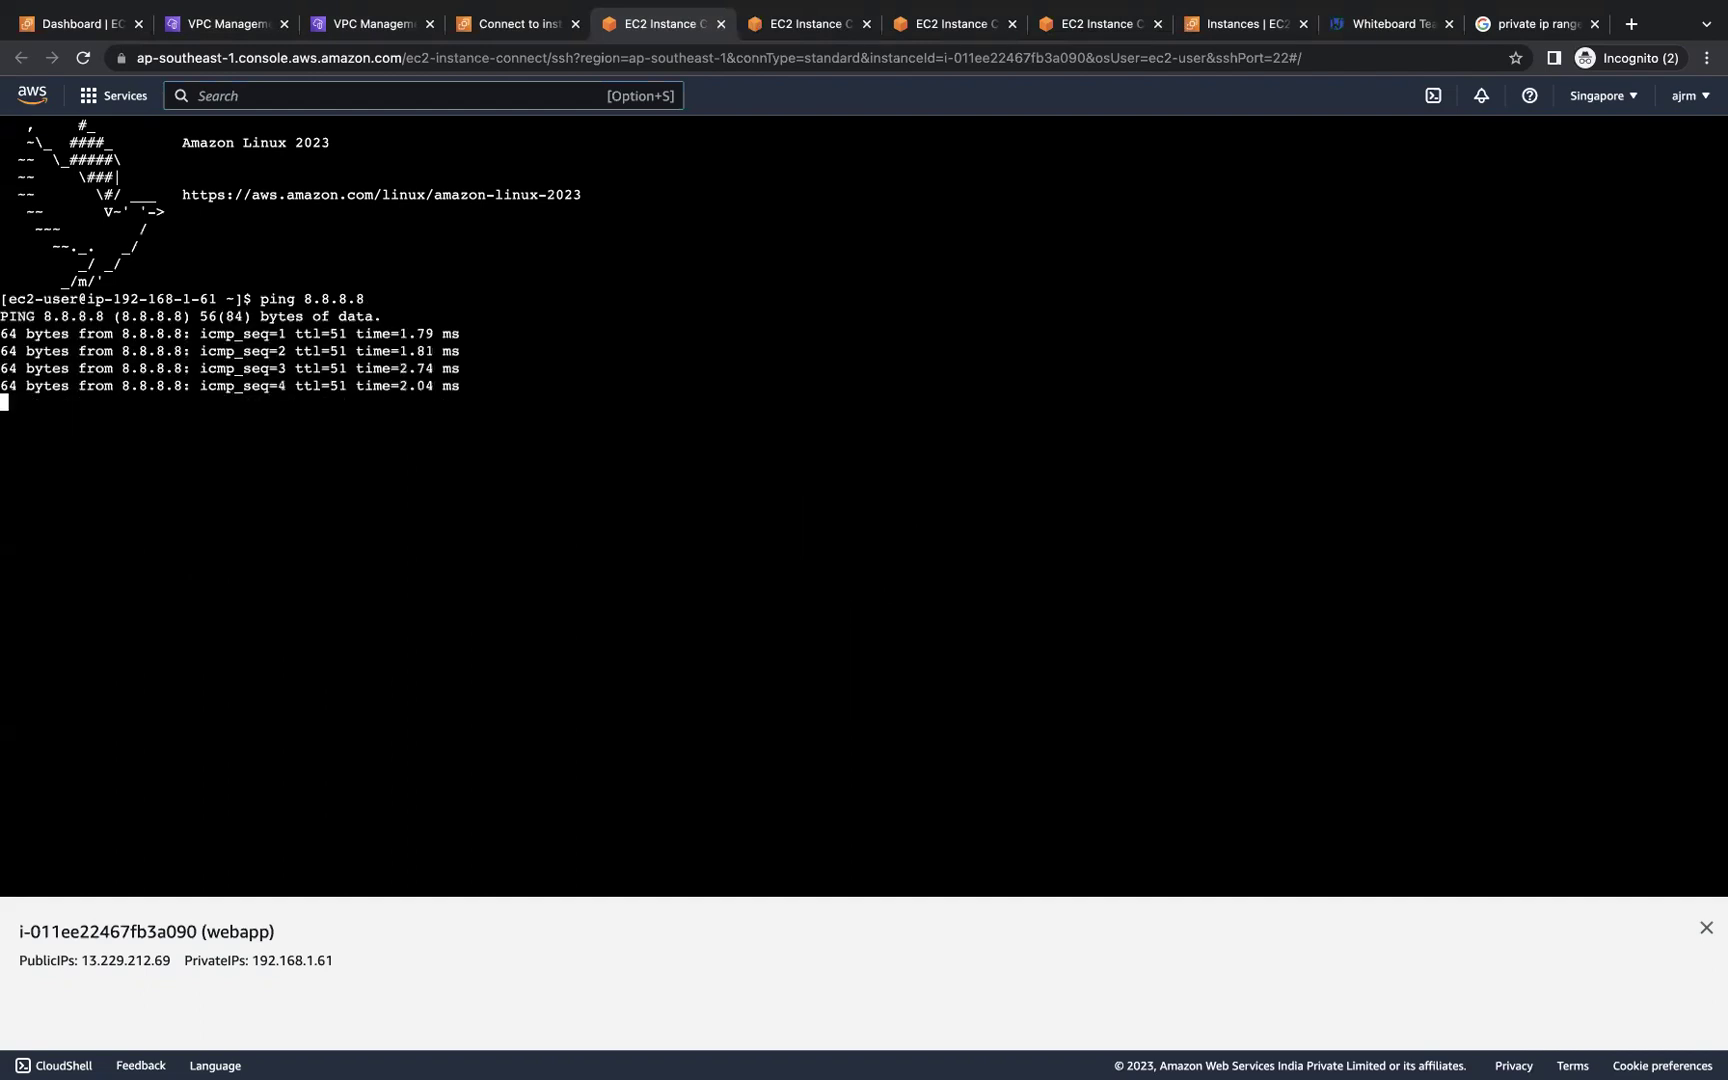
# - Open the webapp instance's security group launch-wizard-1 and examine its inbound and outbound rules
pyautogui.click(512, 25)
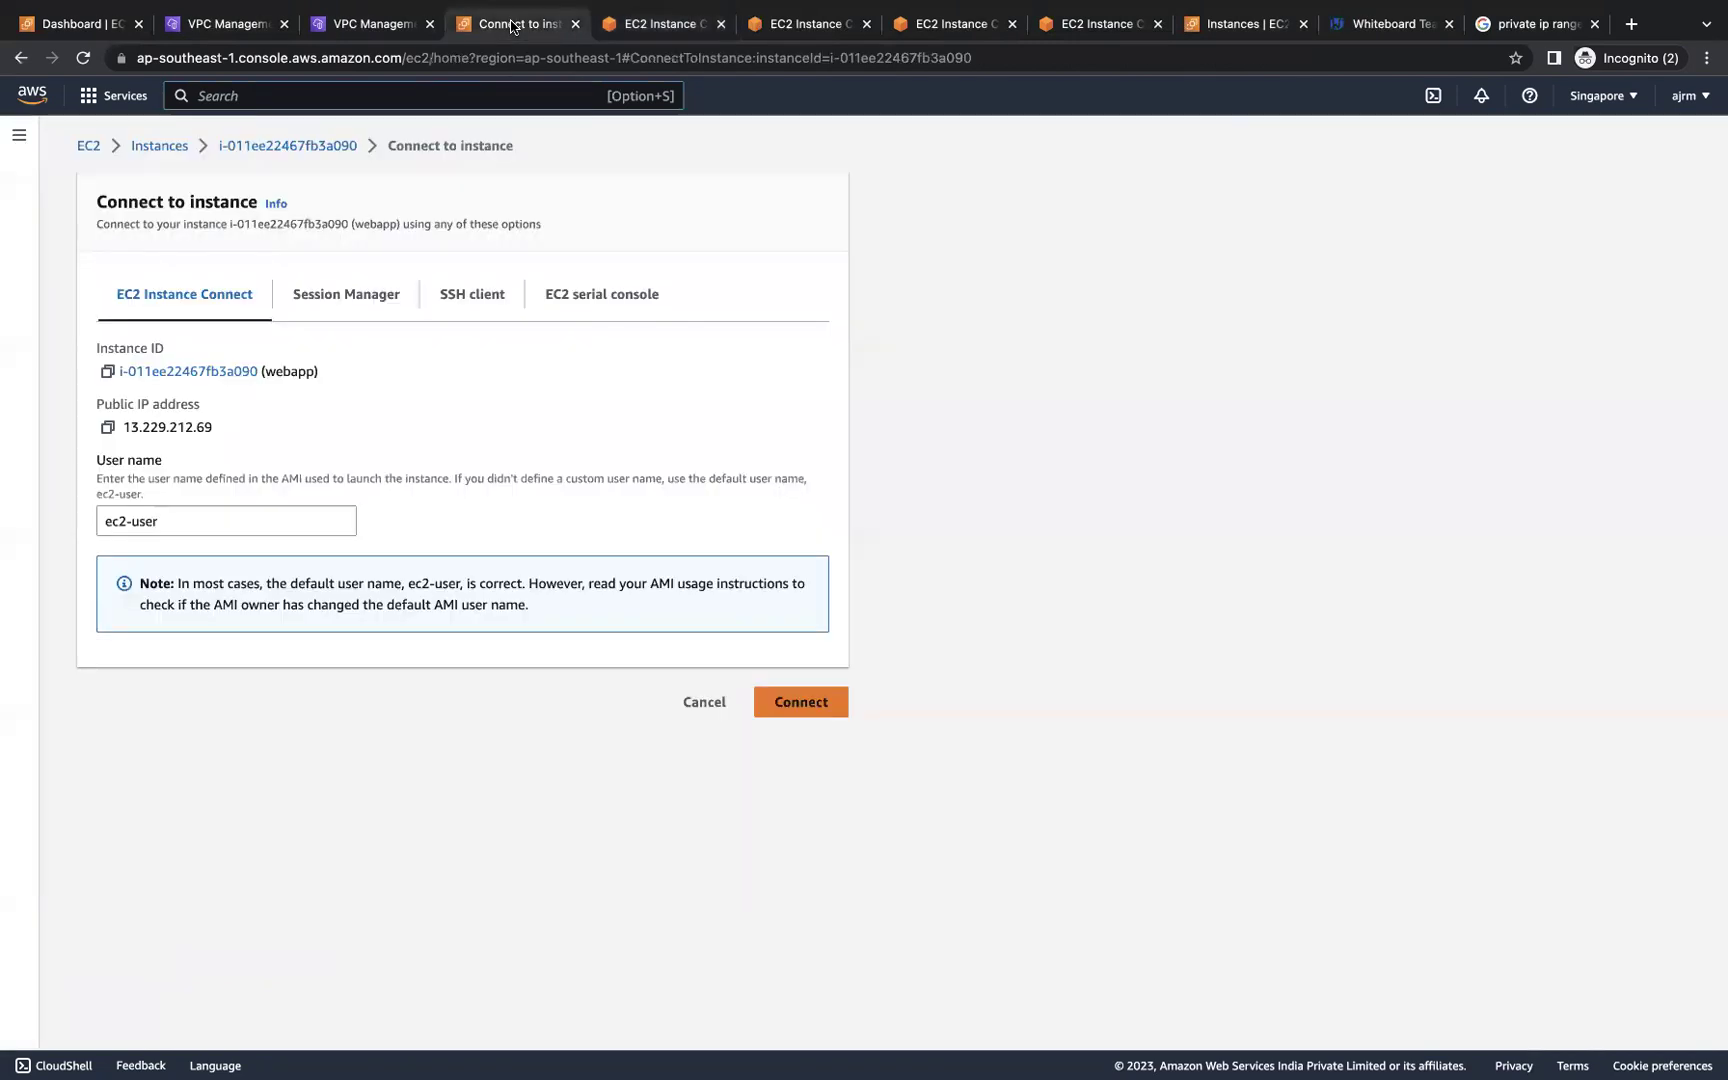
pyautogui.click(232, 146)
pyautogui.scroll(-2, 377, 641)
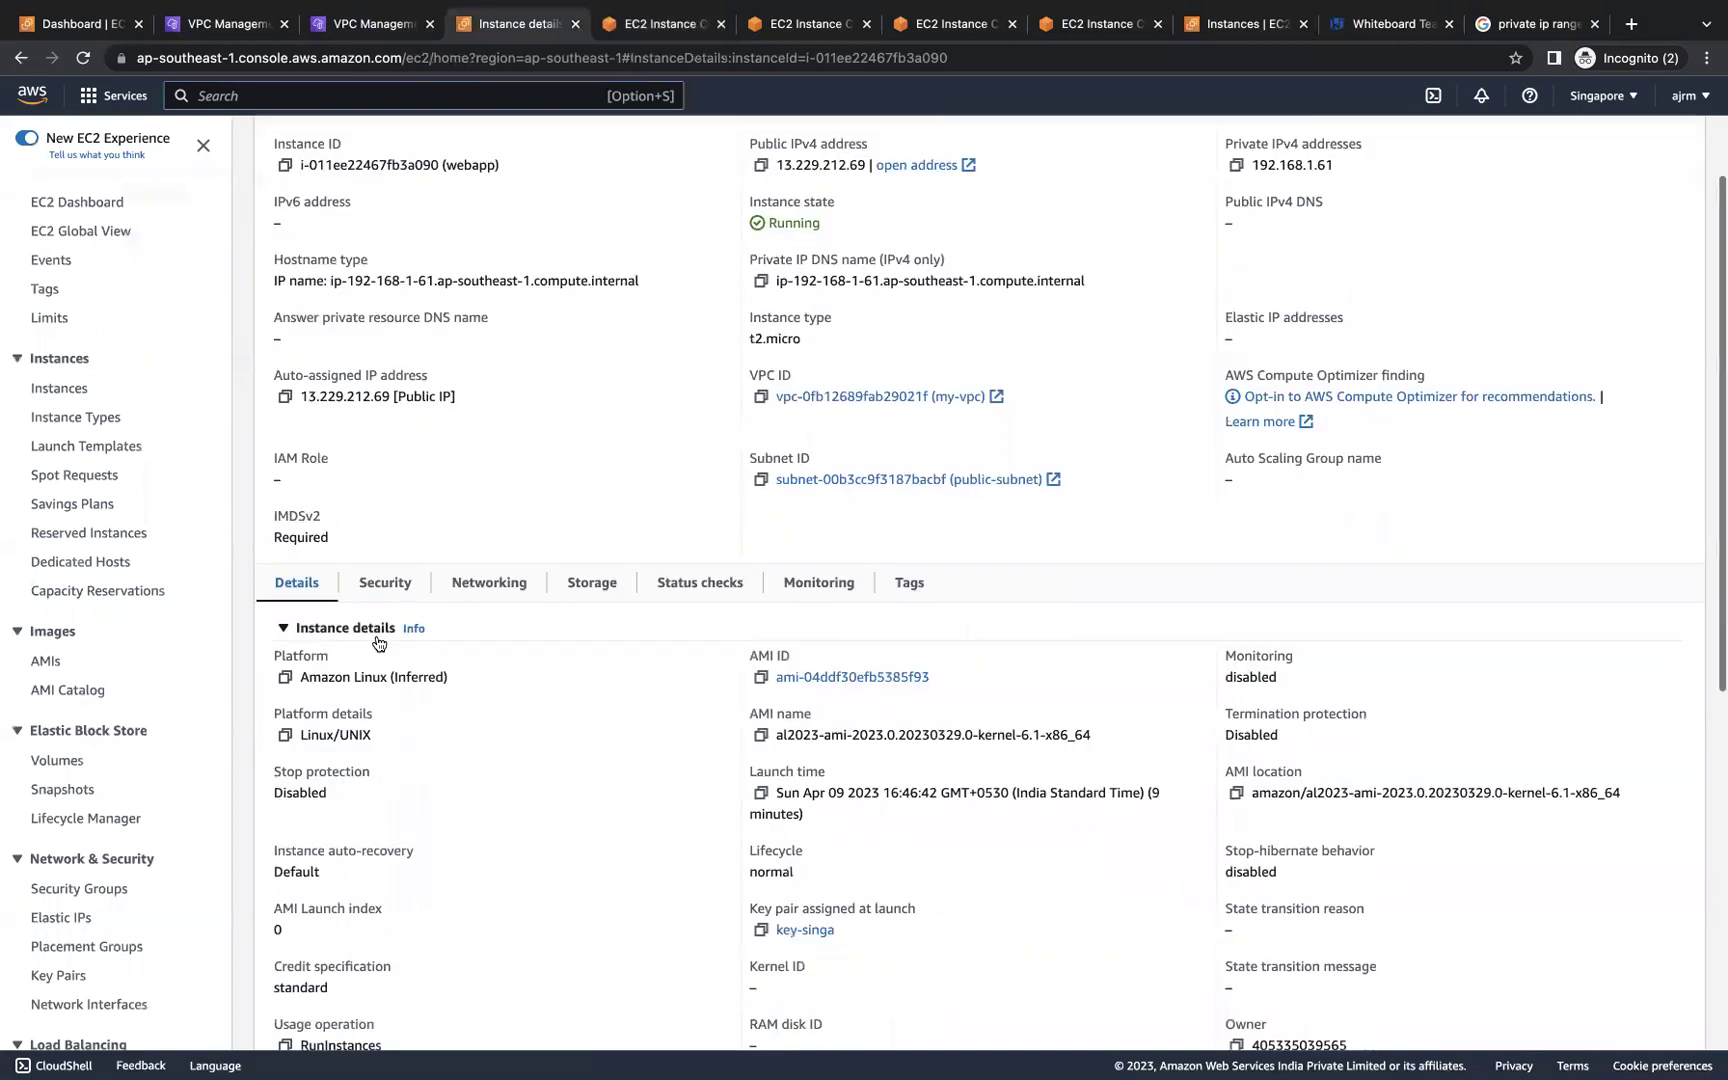
pyautogui.click(385, 585)
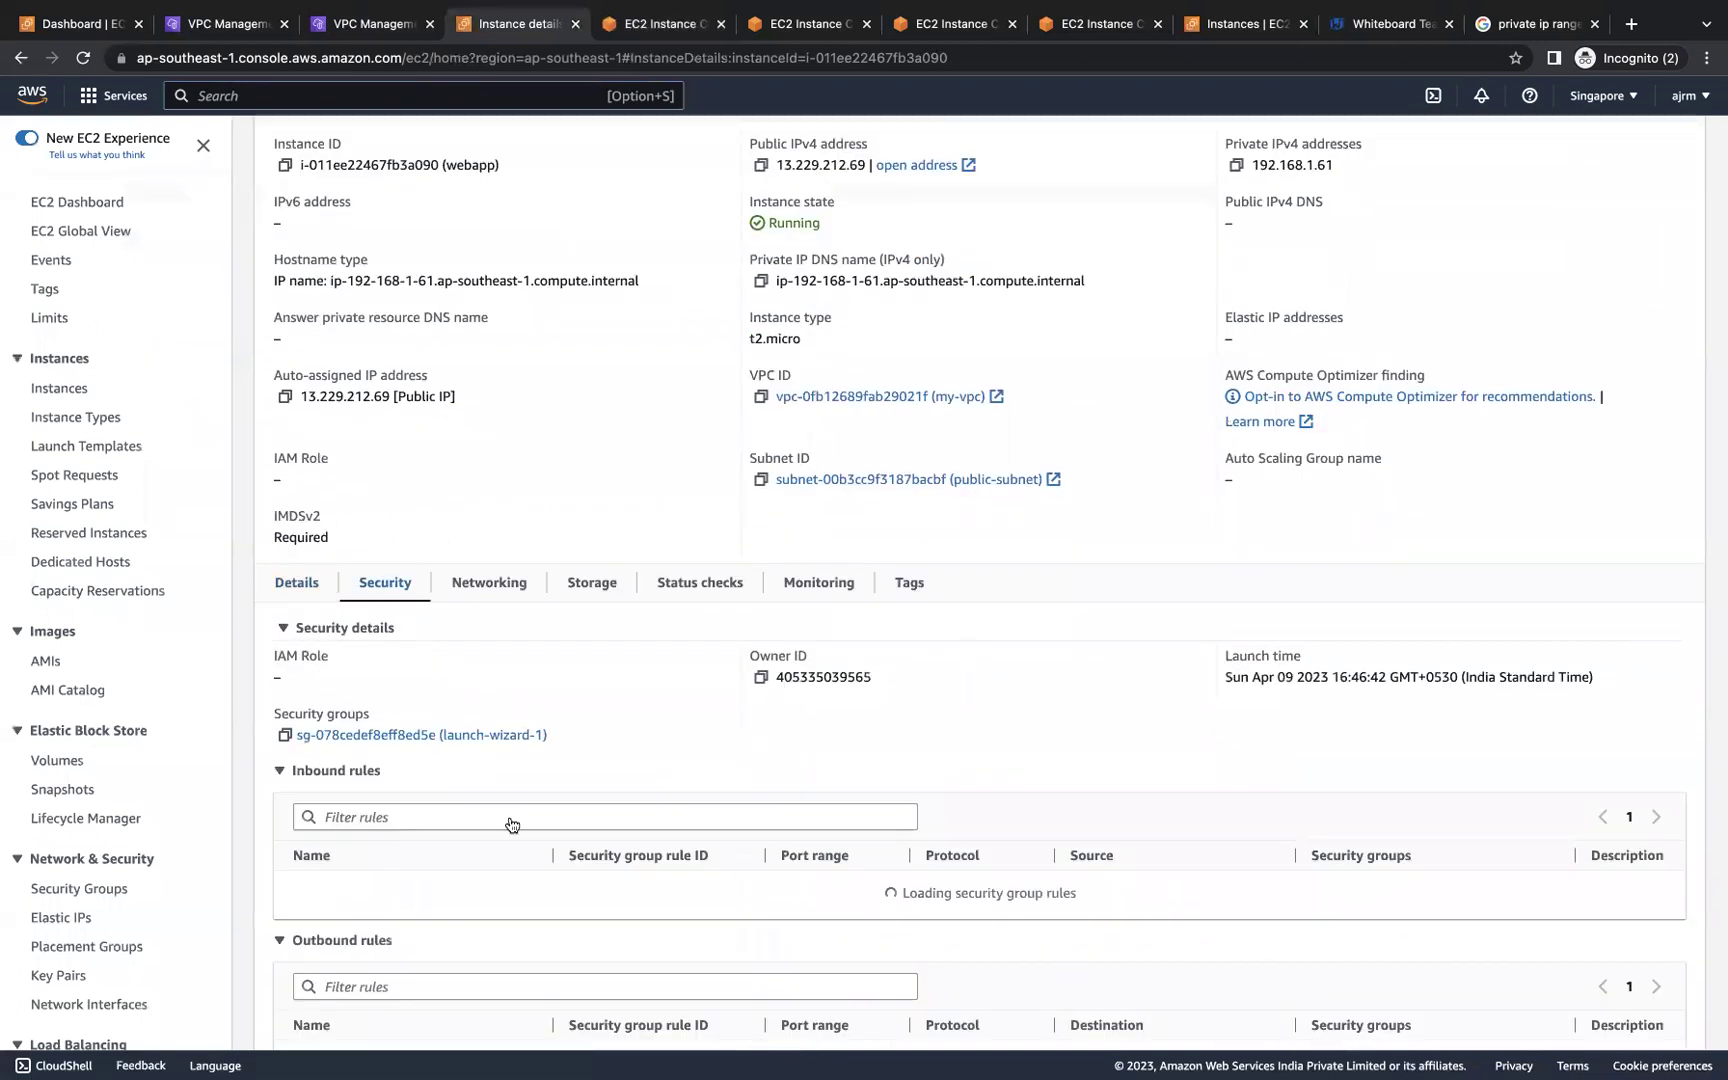
pyautogui.scroll(-1, 505, 810)
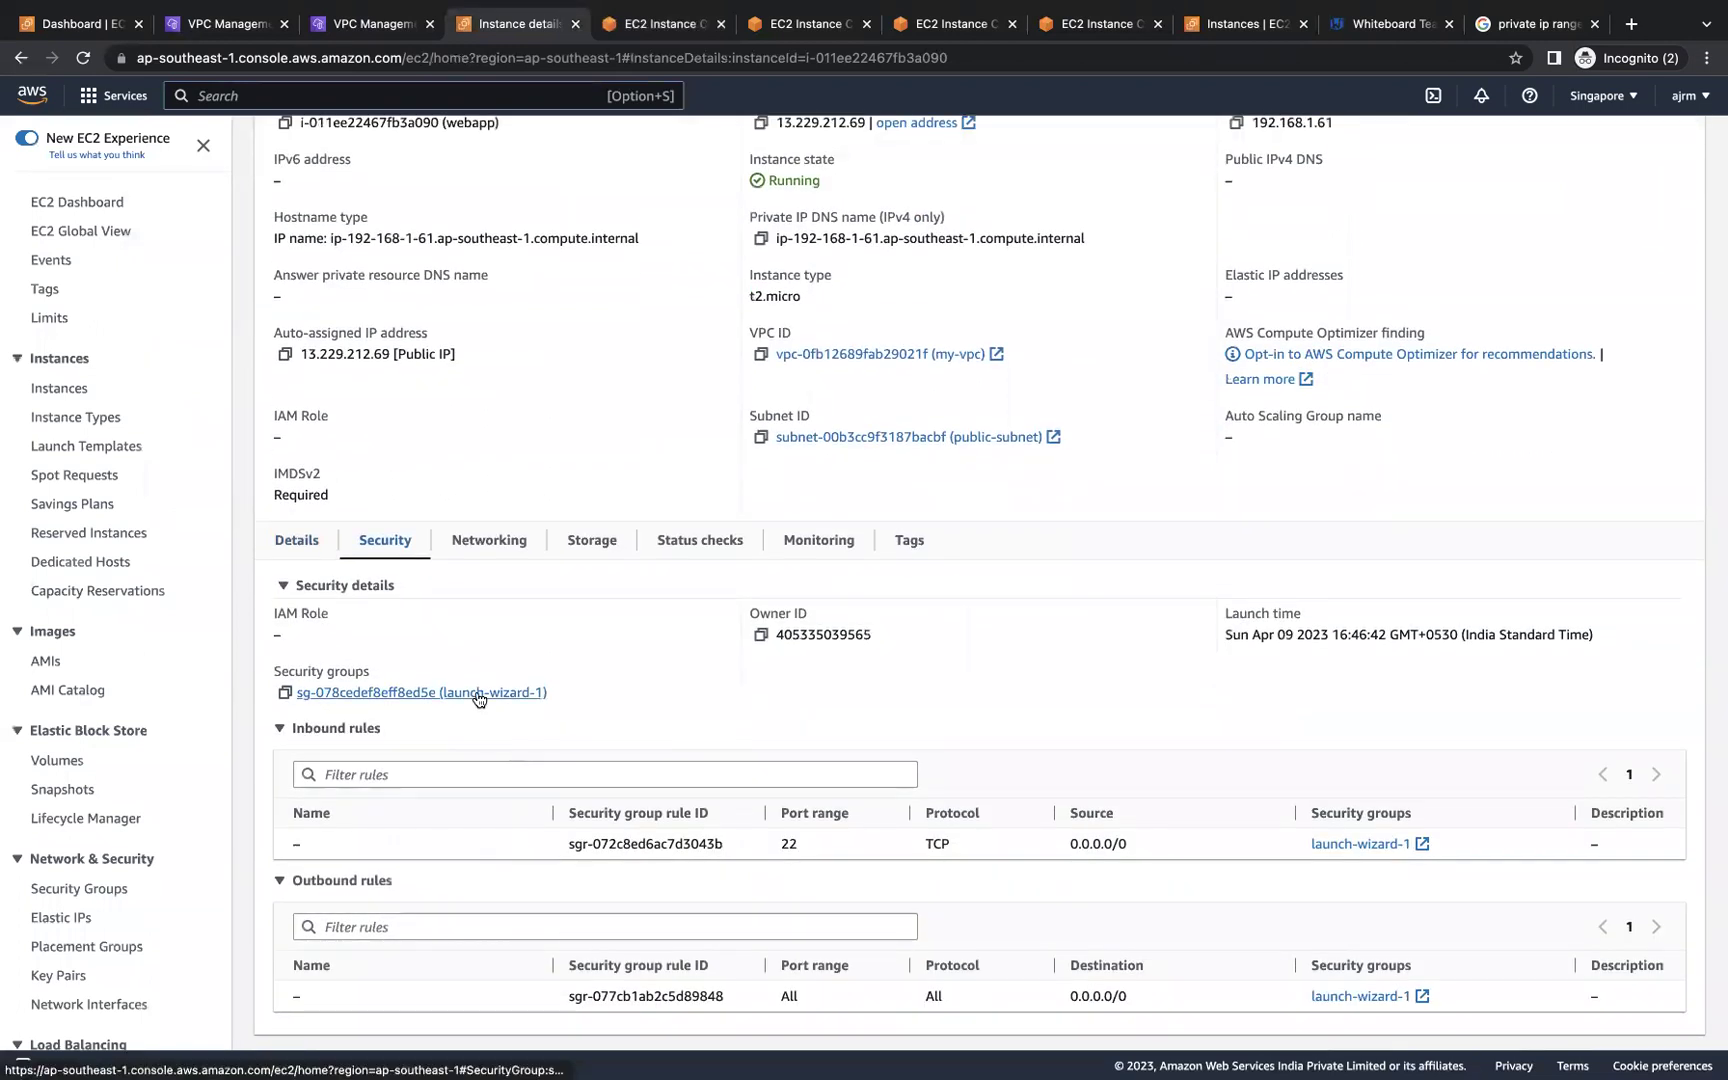
pyautogui.click(478, 694)
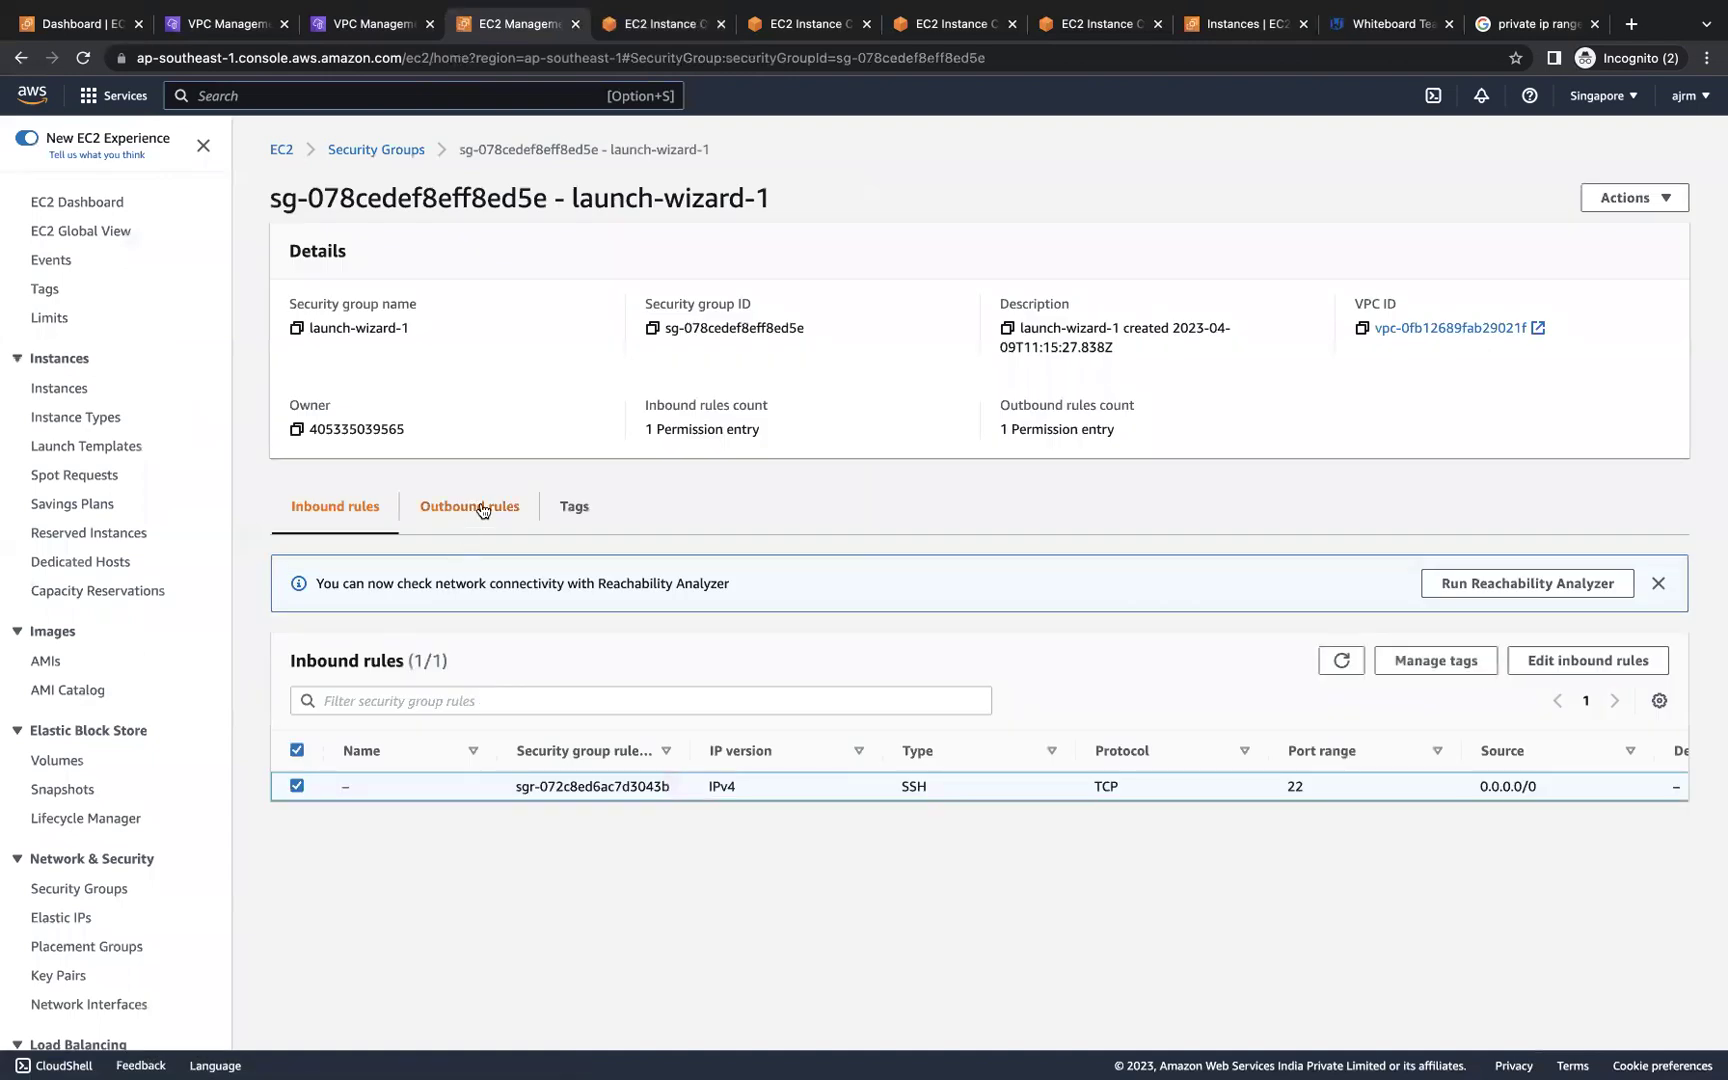
pyautogui.click(466, 506)
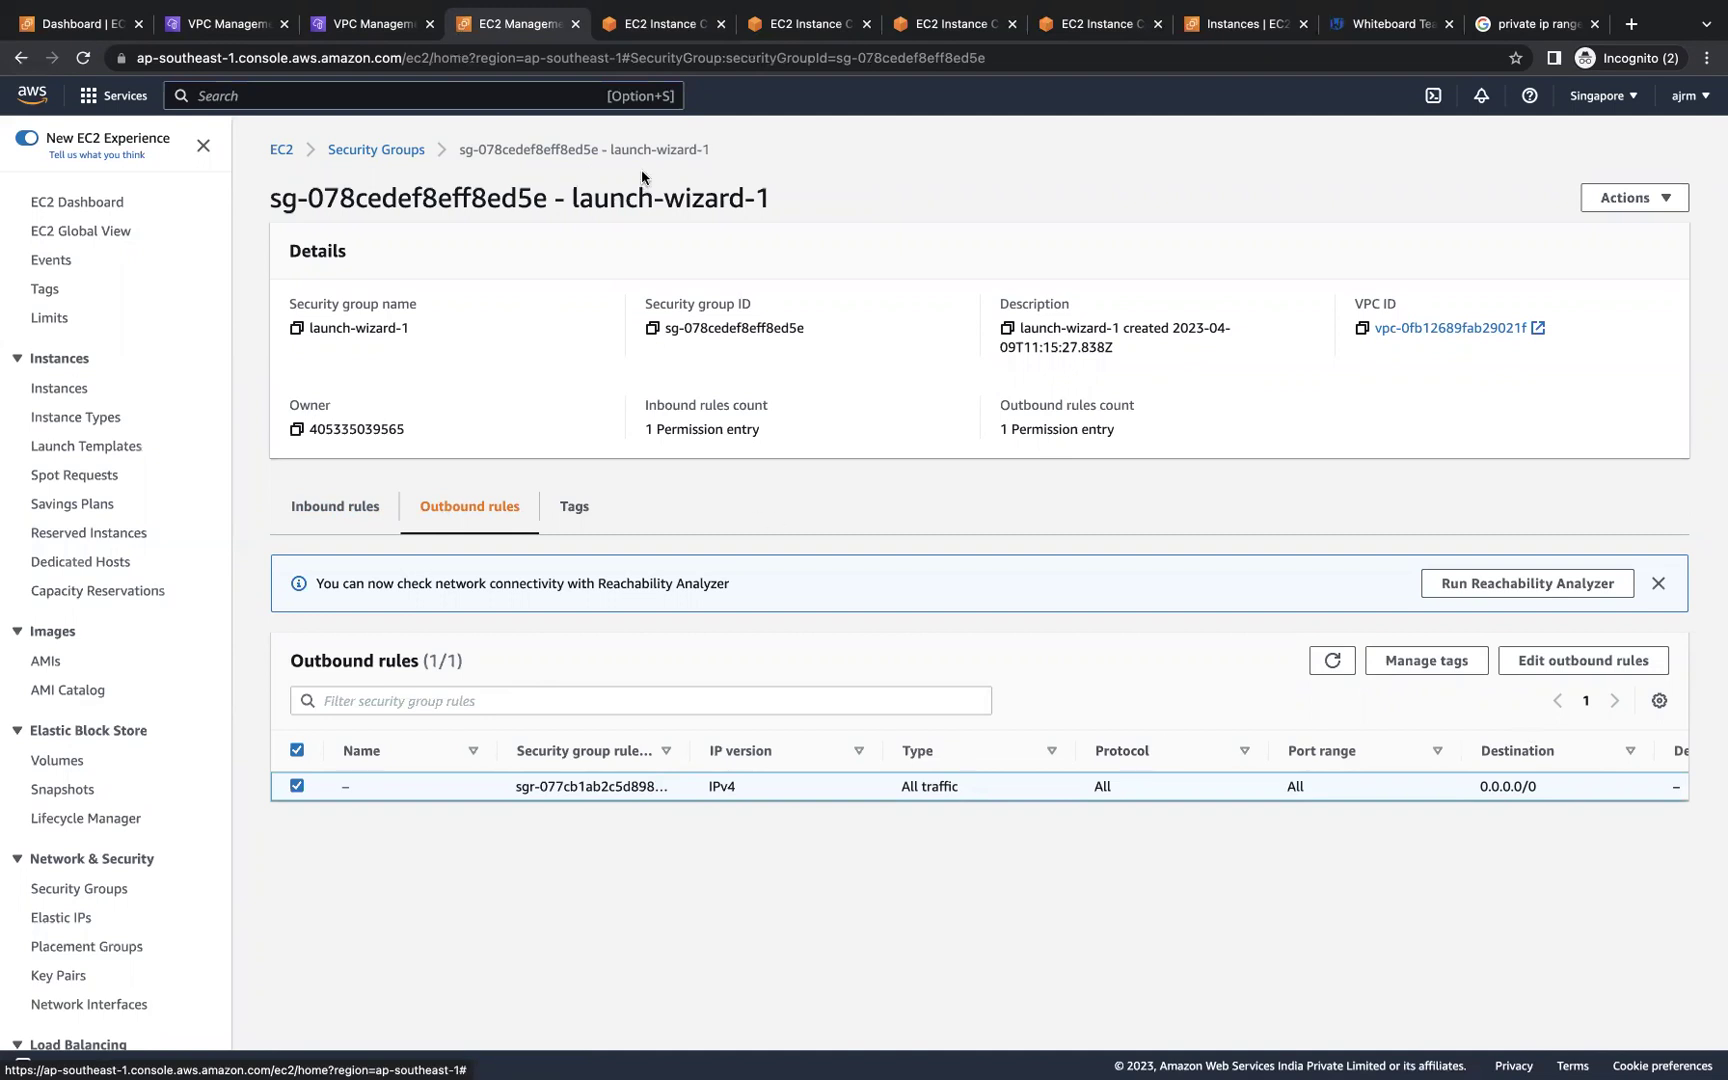
# - Return to the webapp instance's terminal session and stop the running ping
pyautogui.click(662, 23)
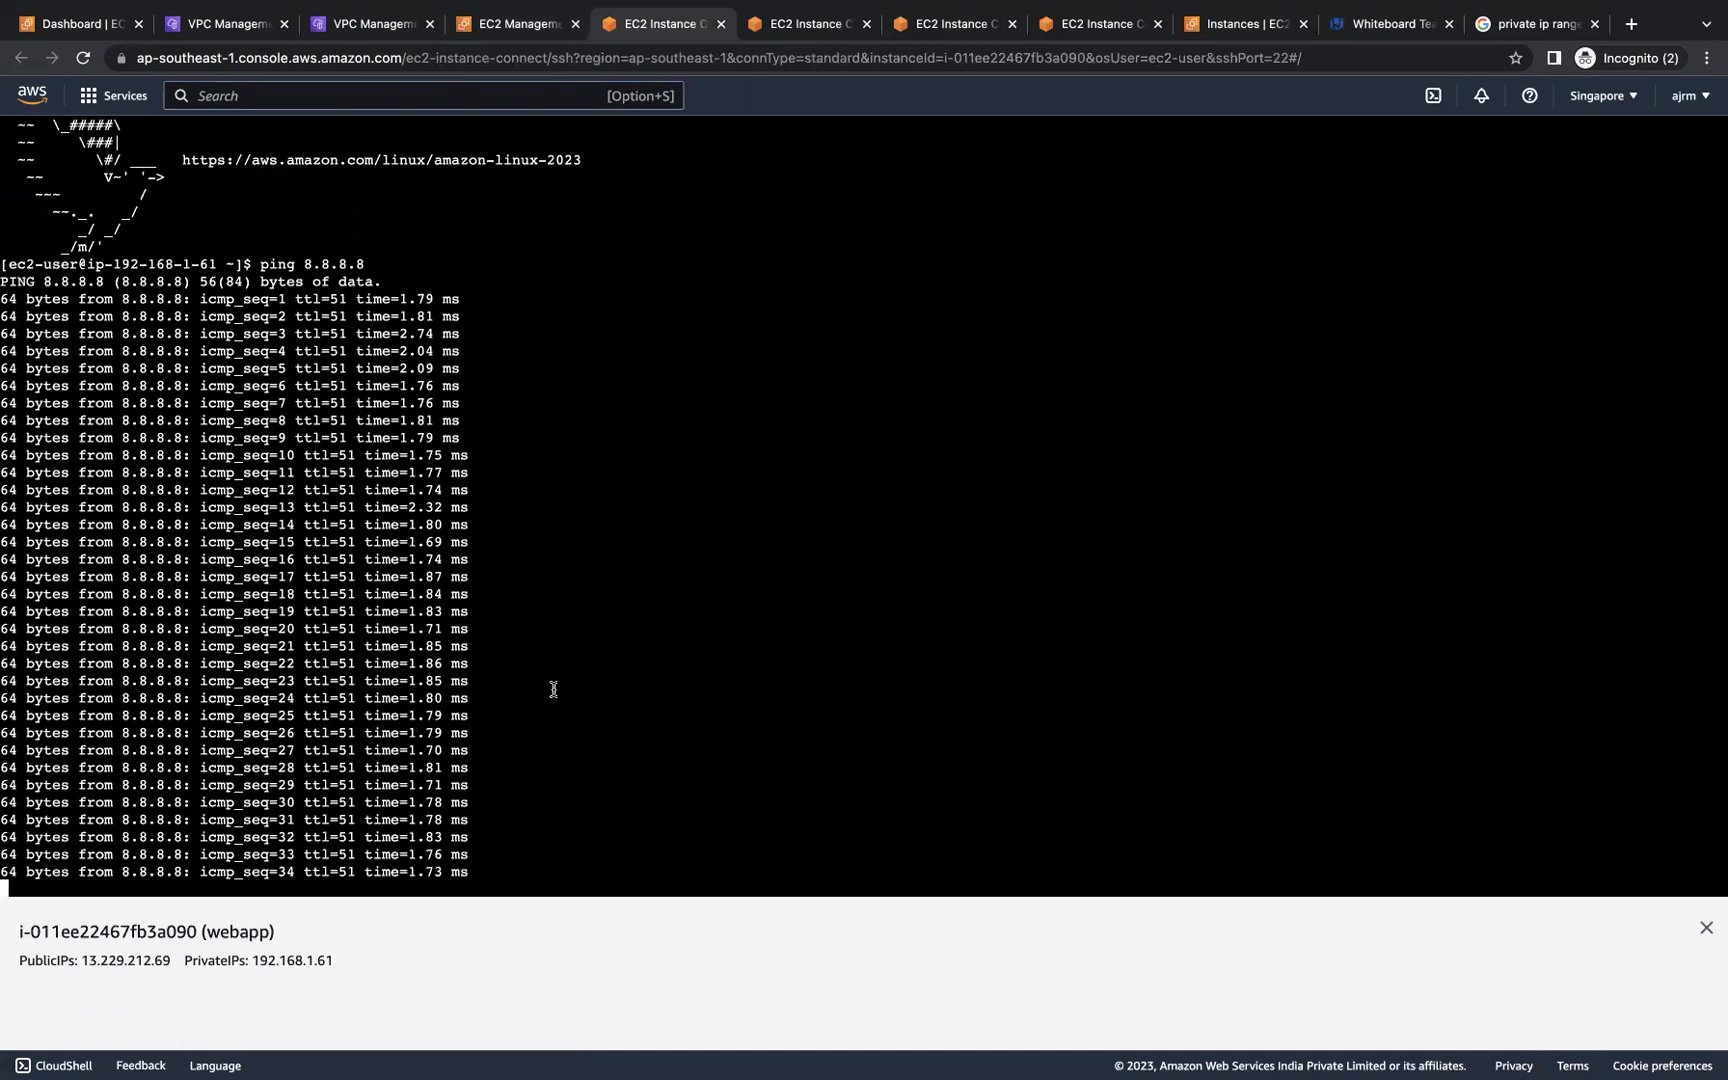
pyautogui.hotkey('ctrl', 'c')
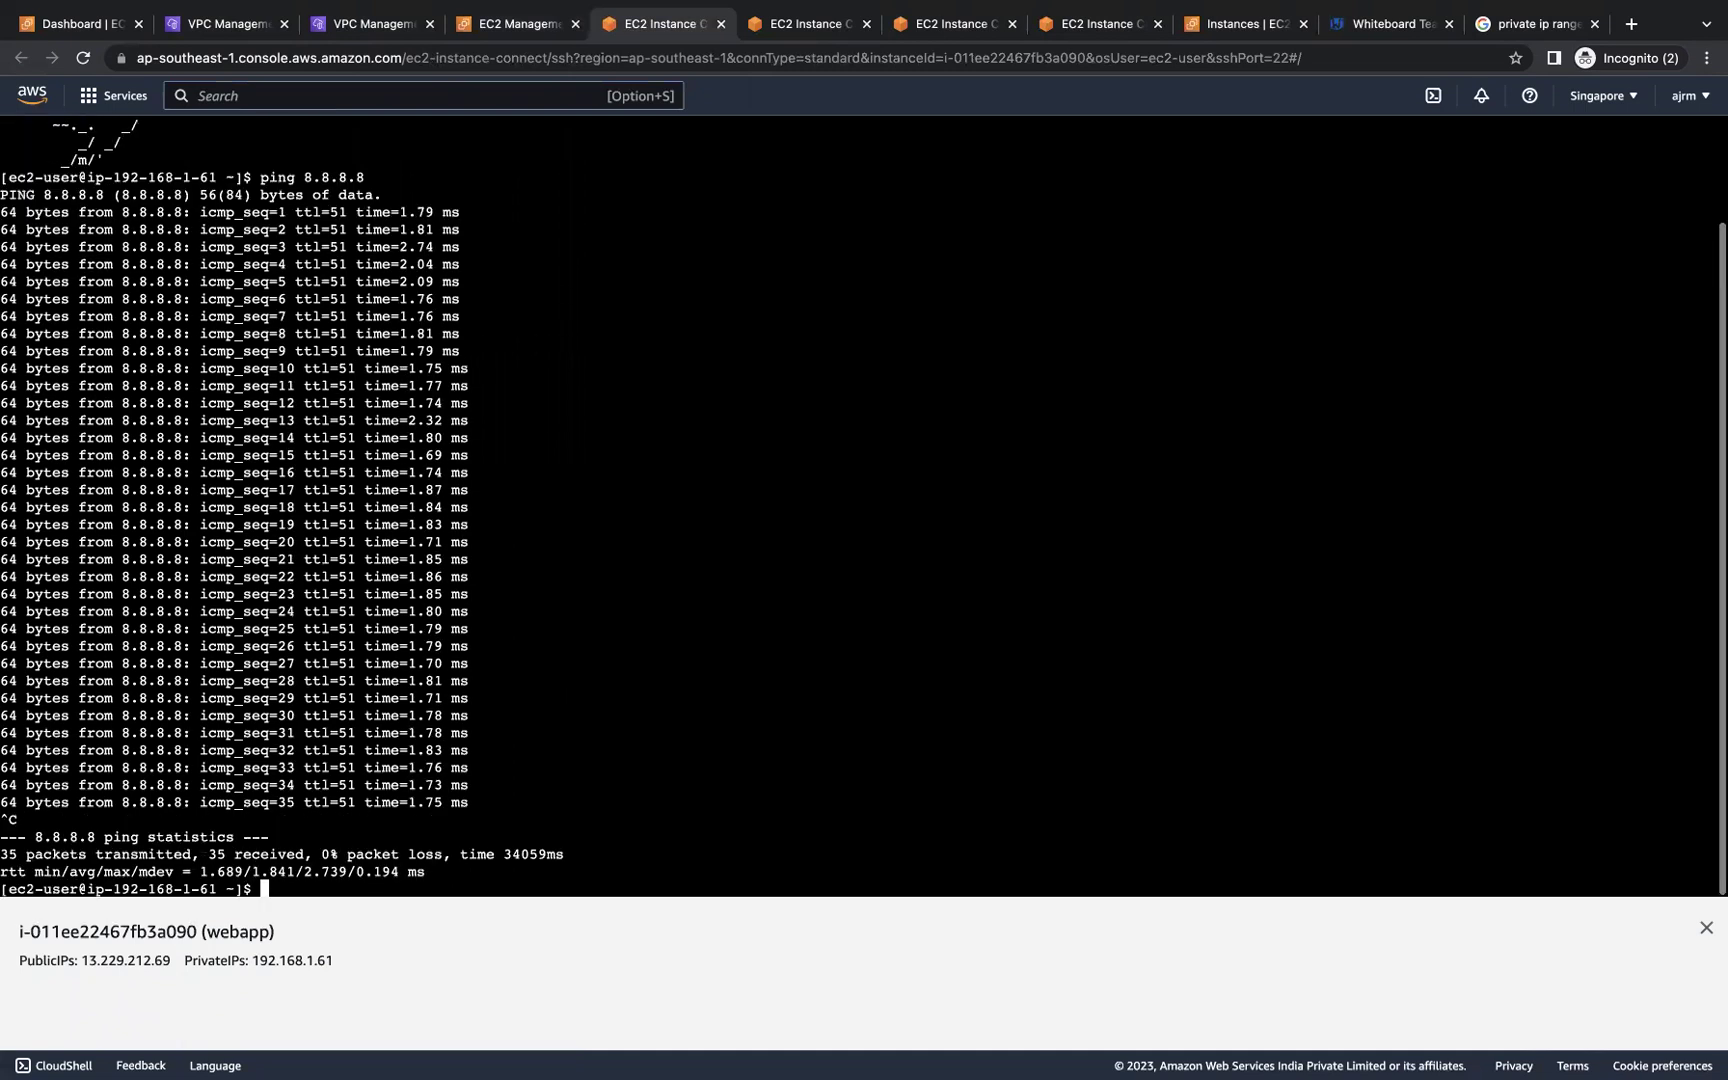
# - On the whiteboard, draw a short line up from the IGW circle with a small handwritten mark above it
pyautogui.click(1372, 32)
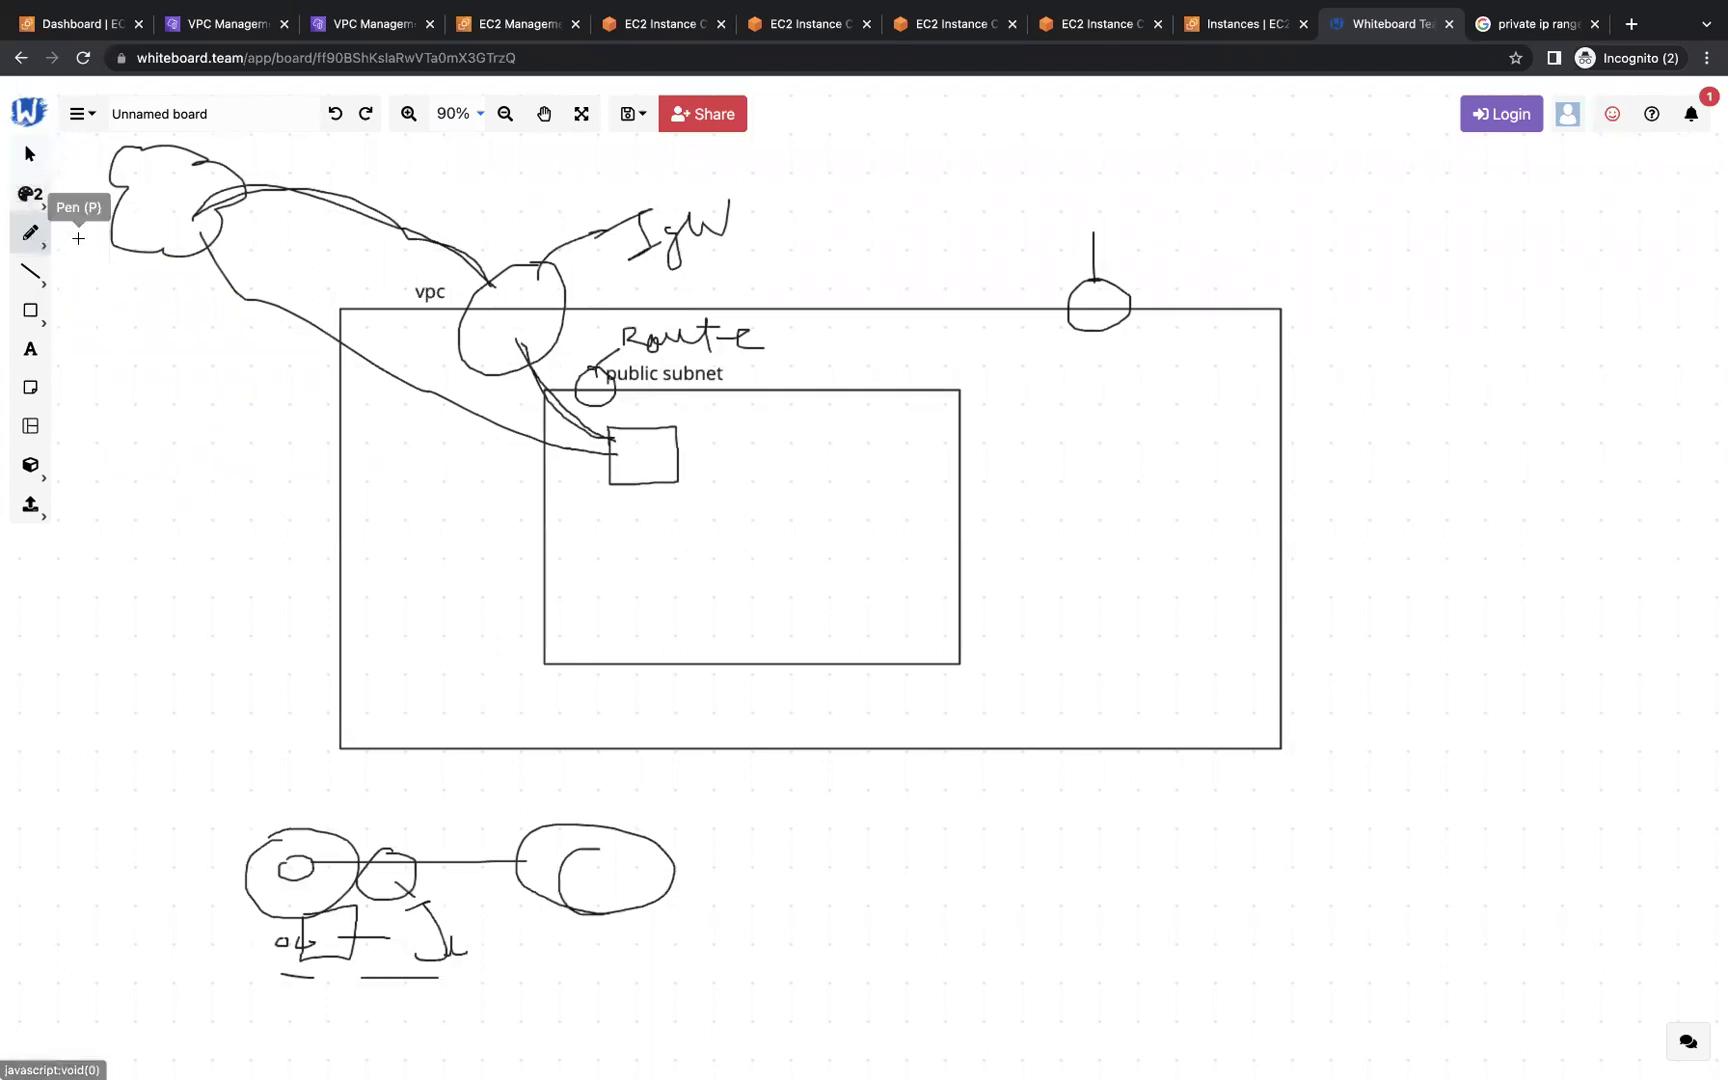
pyautogui.moveTo(526, 269)
pyautogui.mouseDown()
pyautogui.moveTo(510, 211)
pyautogui.moveTo(551, 170)
pyautogui.mouseUp()
pyautogui.moveTo(614, 357); pyautogui.dragTo(621, 349)
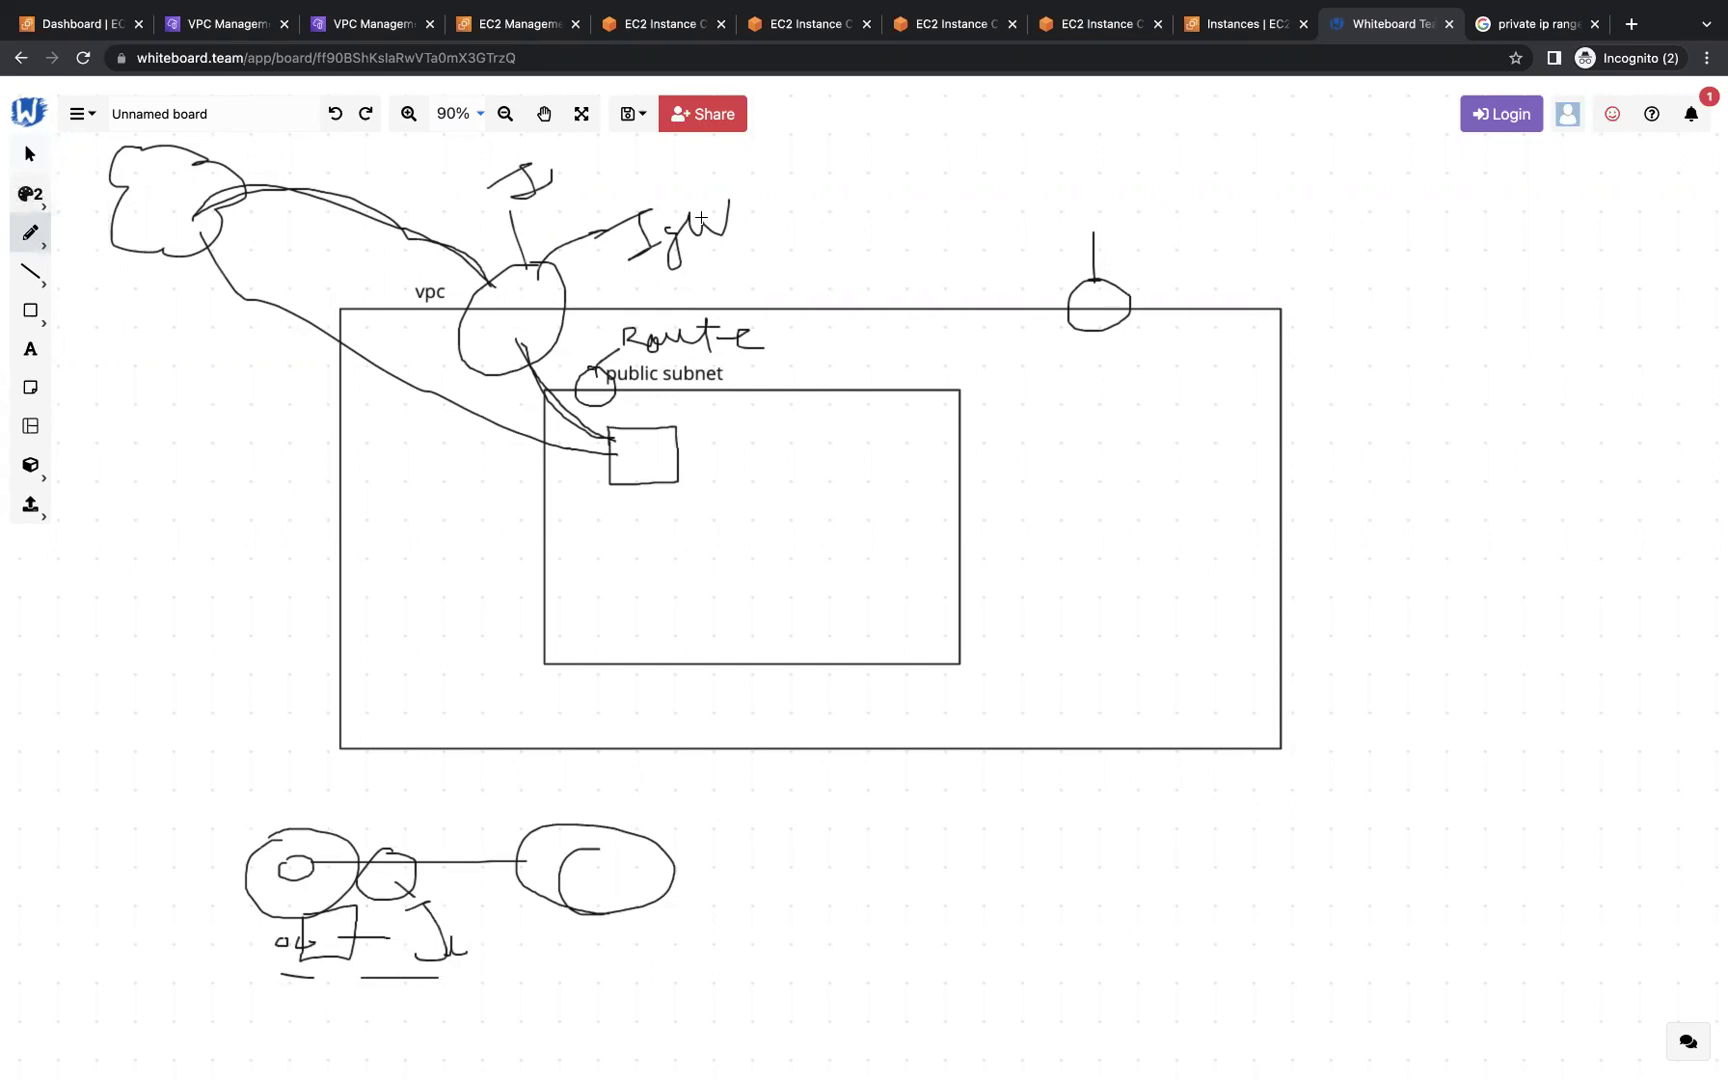
pyautogui.moveTo(1012, 5)
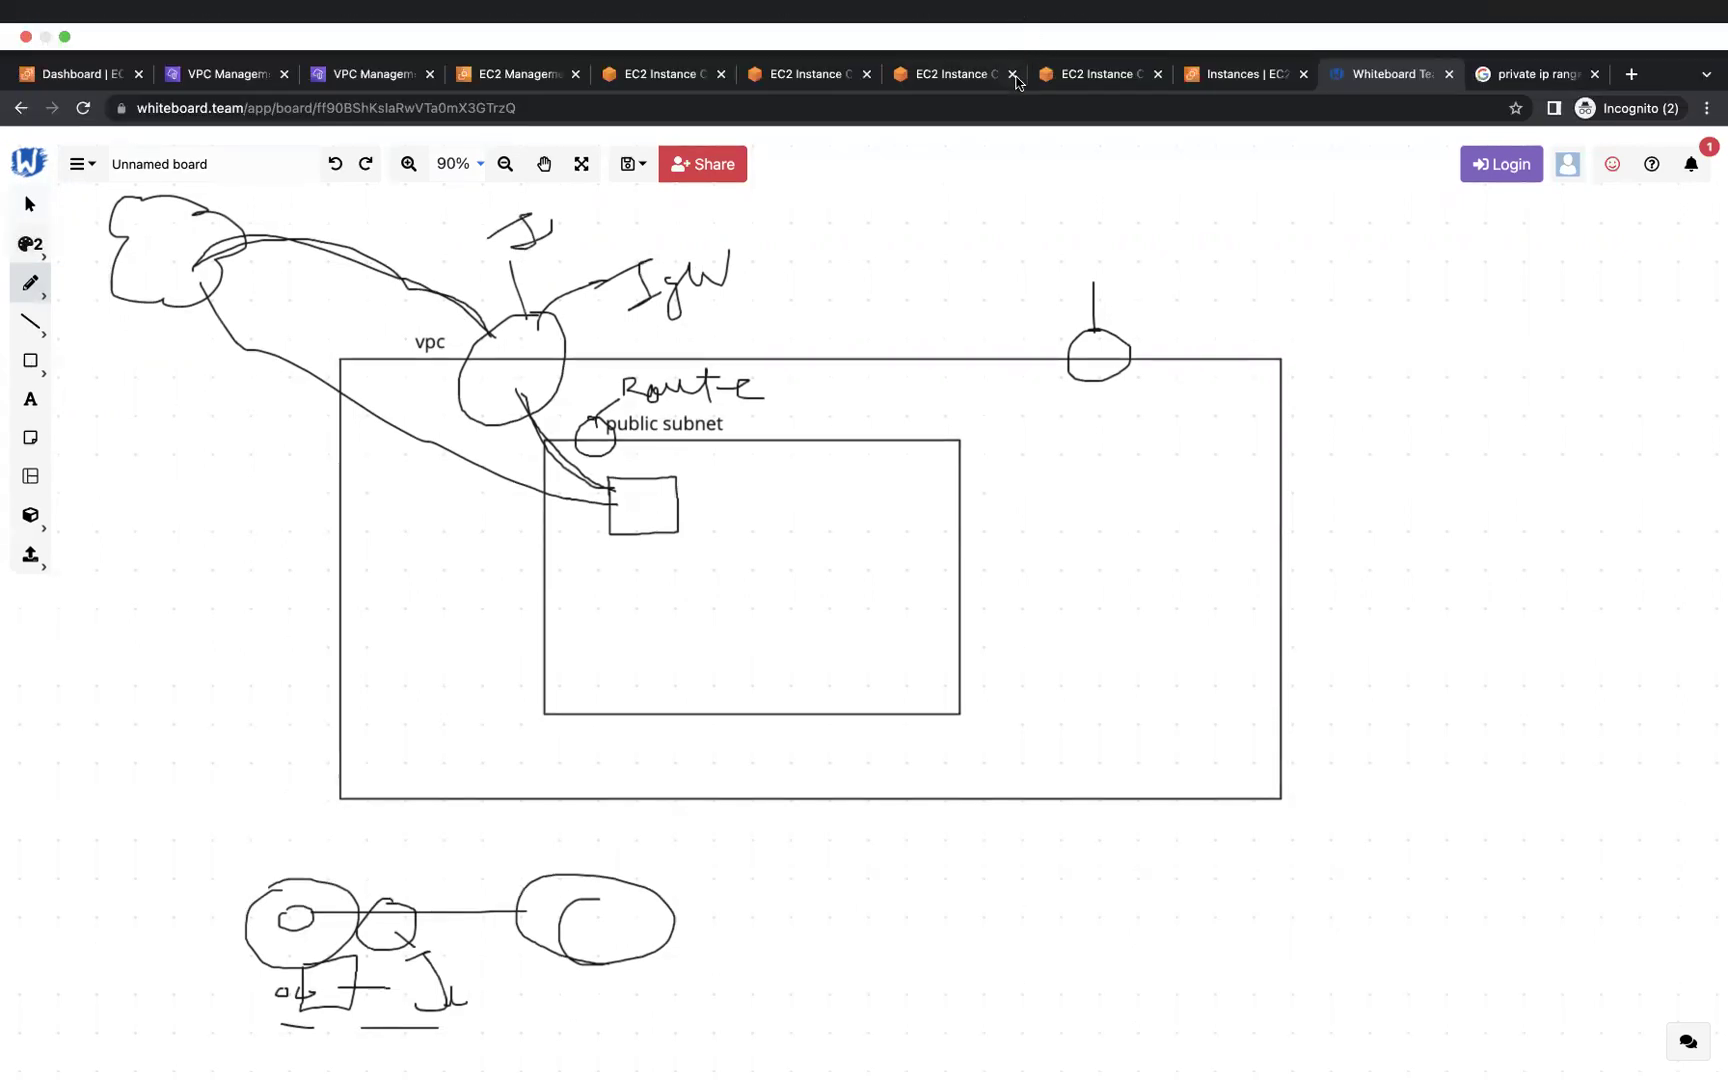